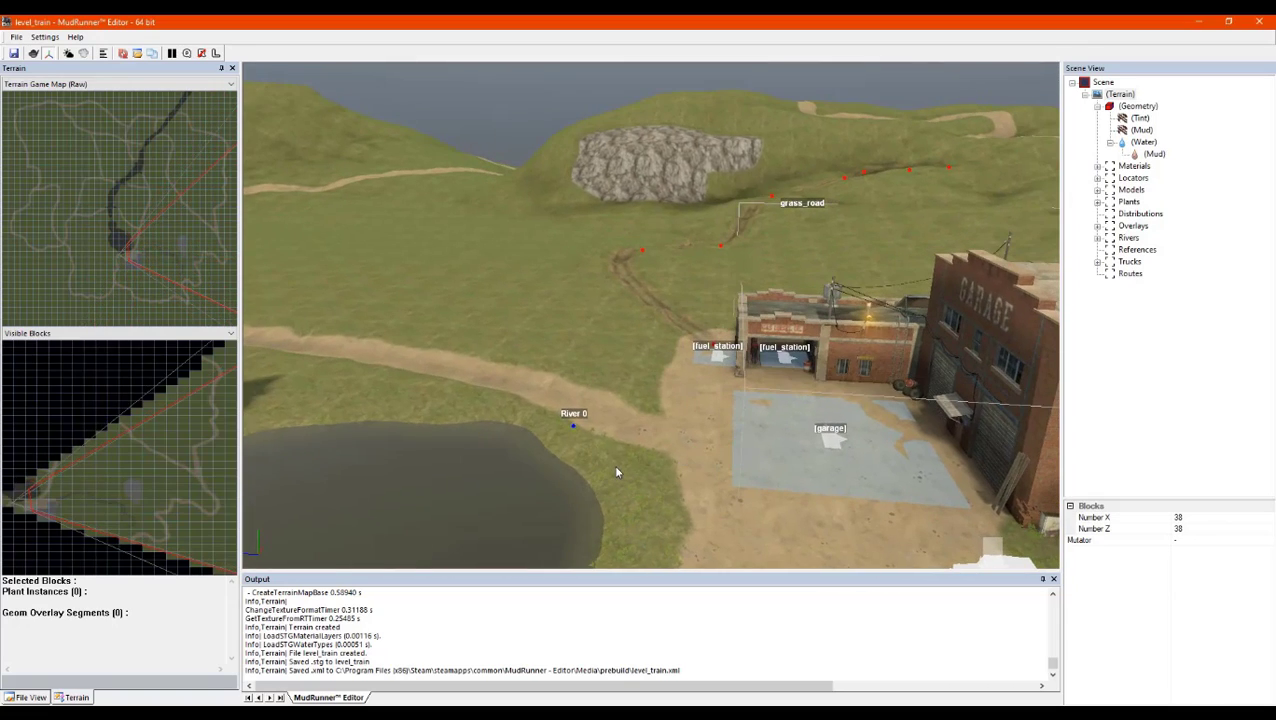
Examine the pine and cane plants on the pond's shore and the garage area around it
scroll(522, 398, down, 3)
scroll(428, 378, up, 2)
scroll(430, 377, up, 3)
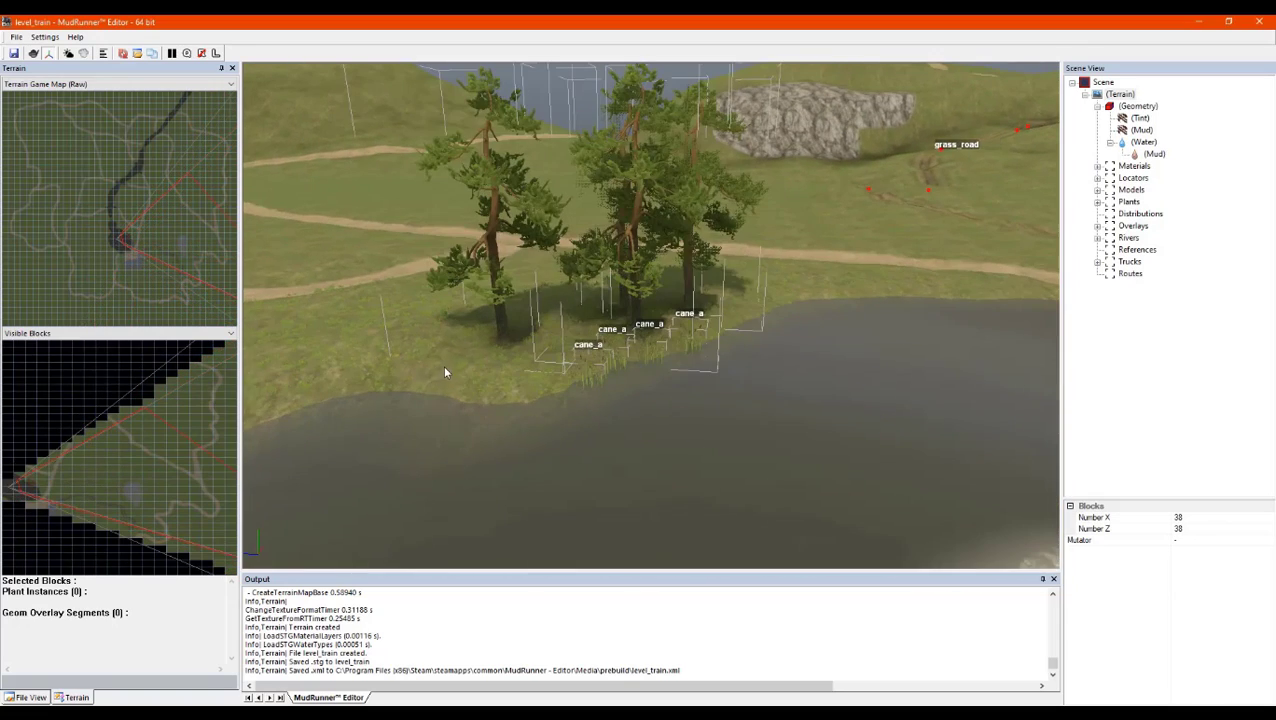
middle_drag(511, 345, 467, 350)
scroll(475, 341, down, 4)
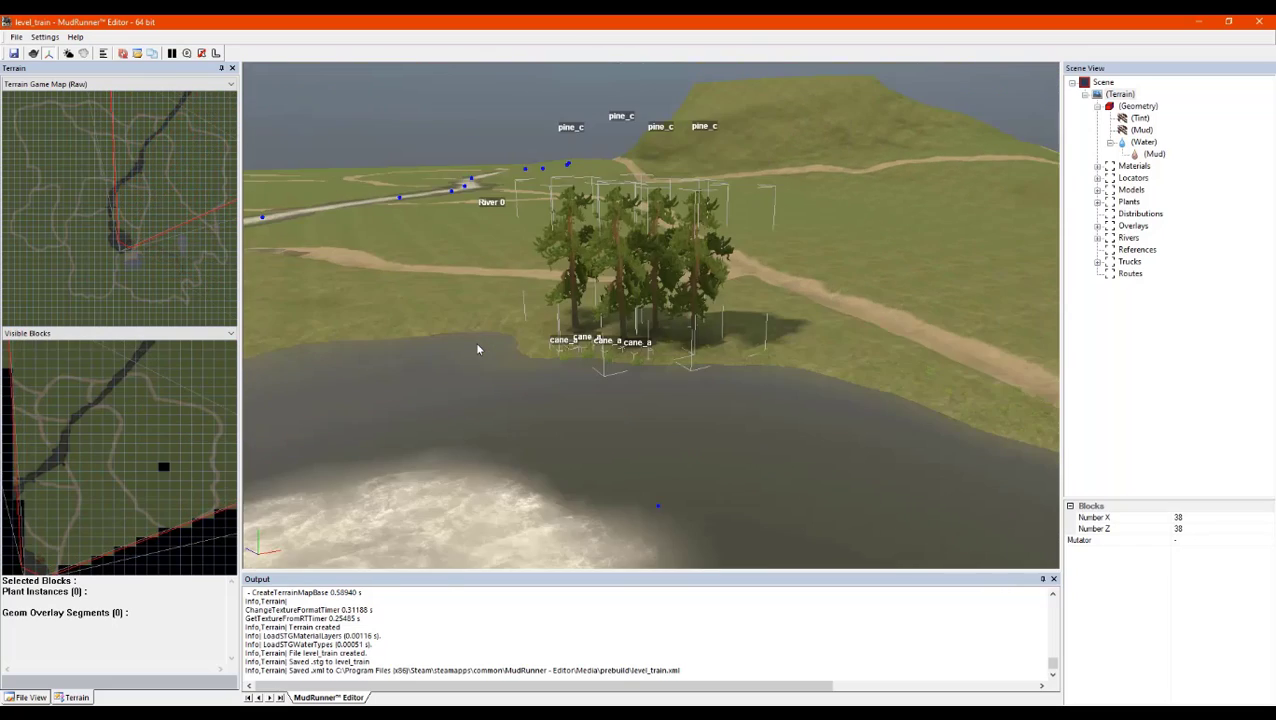
scroll(669, 255, up, 4)
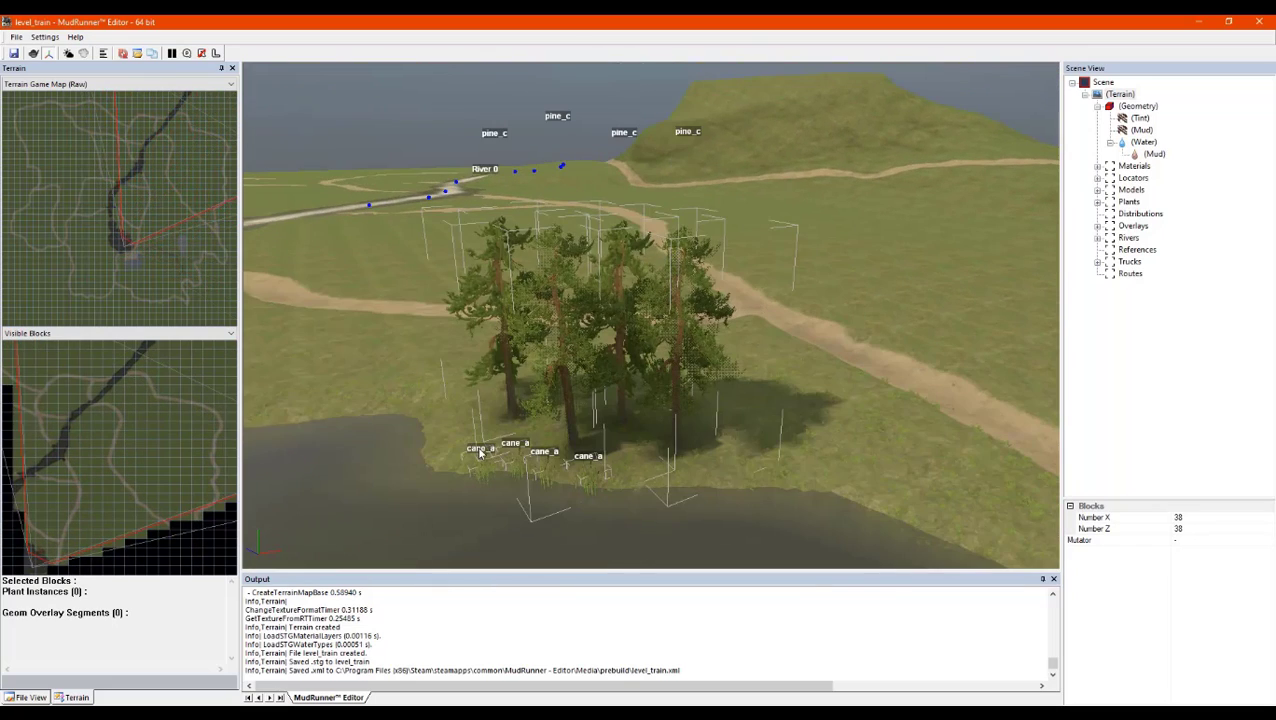
scroll(489, 436, down, 4)
scroll(490, 436, up, 2)
scroll(519, 426, down, 2)
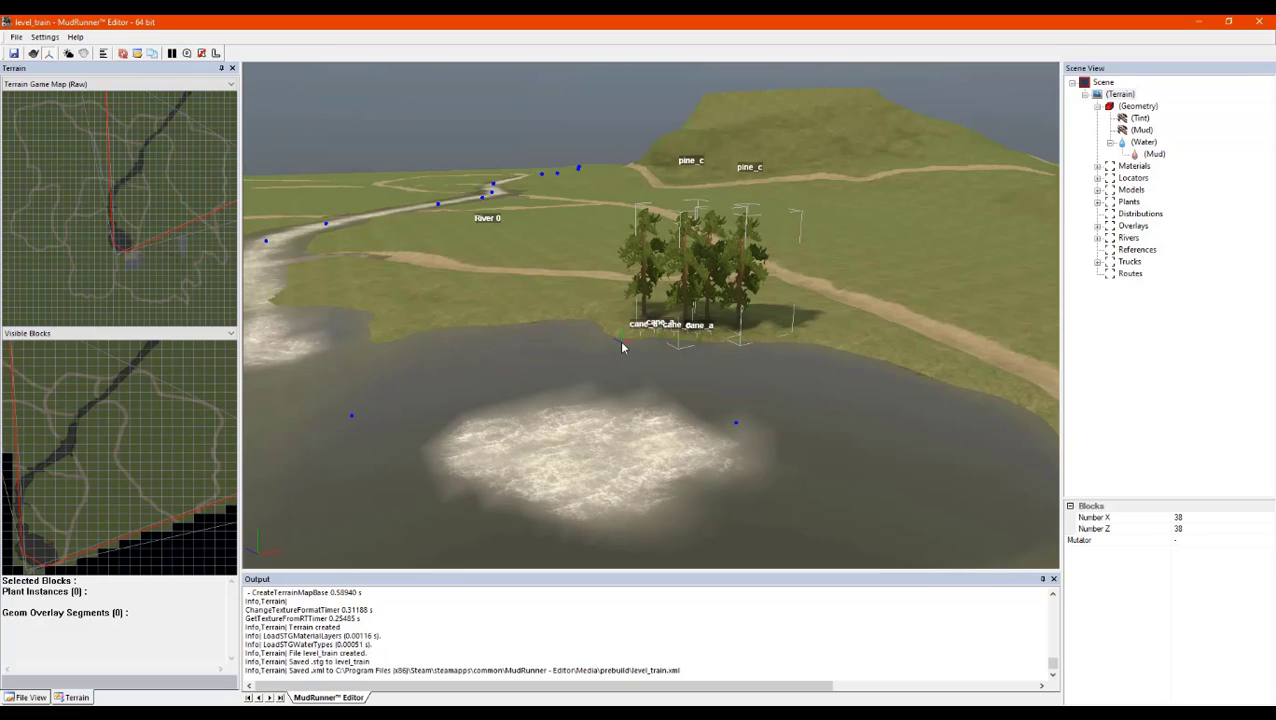
middle_drag(619, 340, 736, 361)
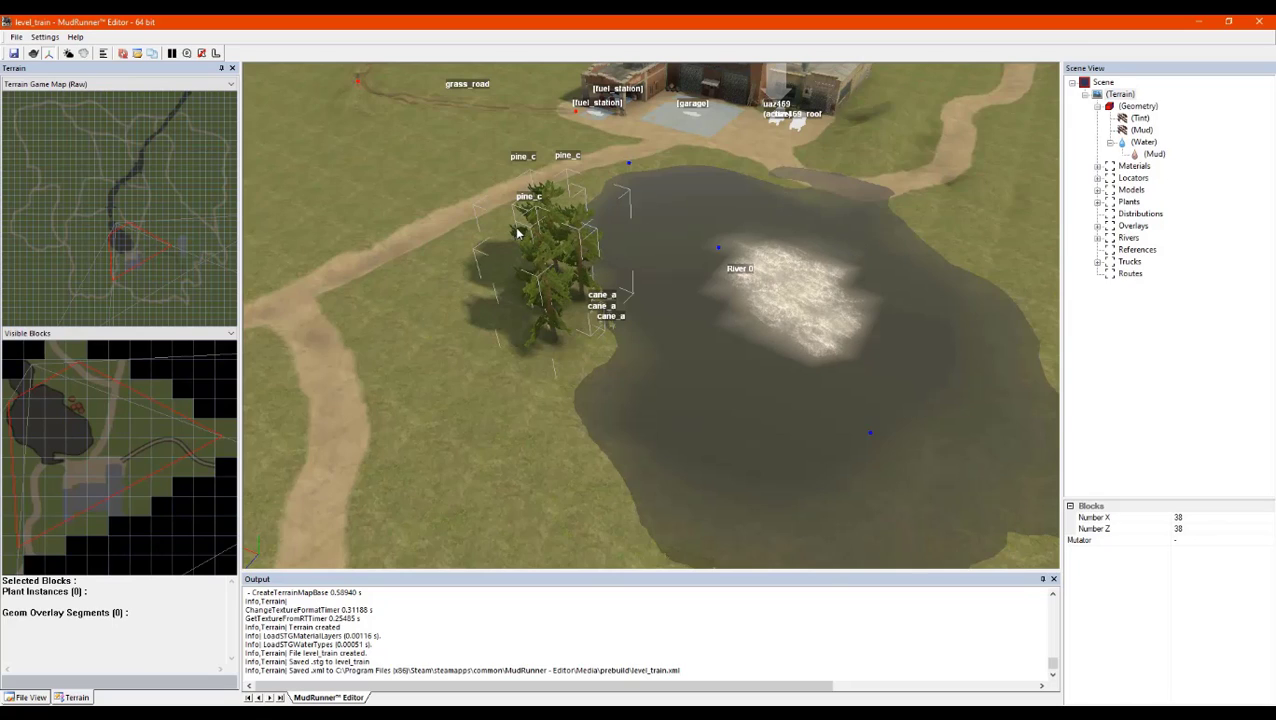
middle_drag(518, 233, 482, 225)
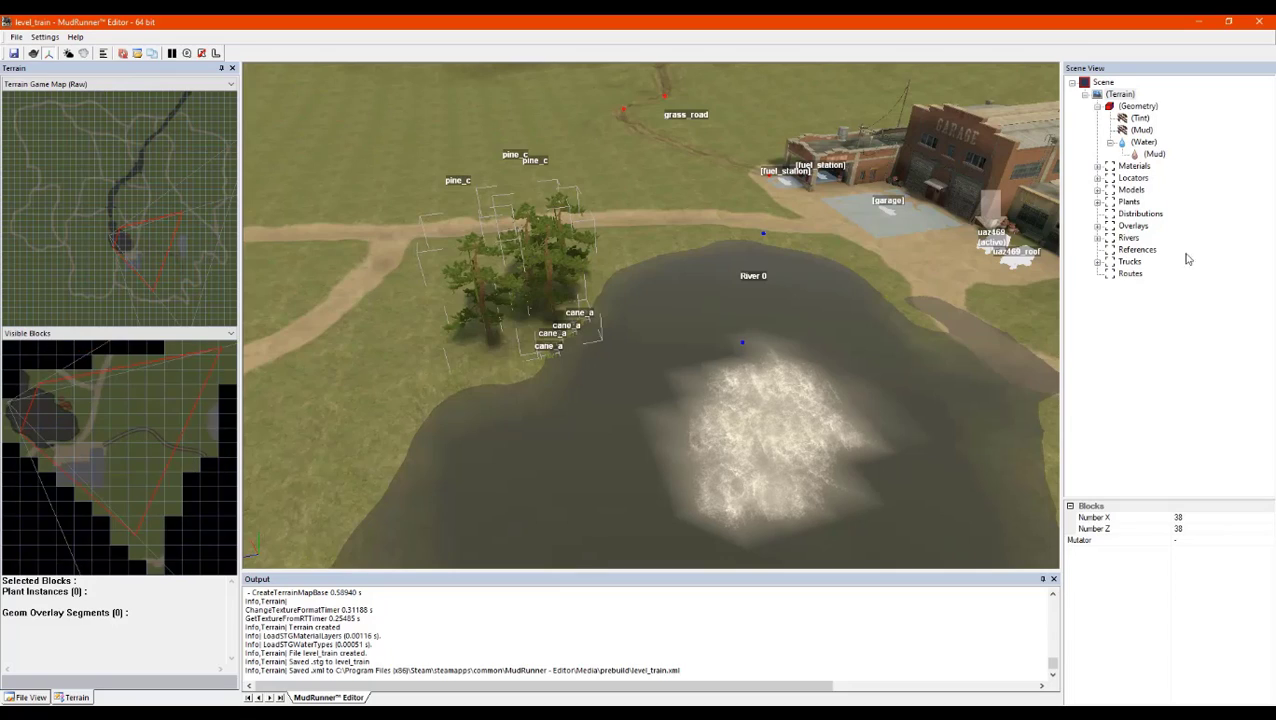
click(1134, 214)
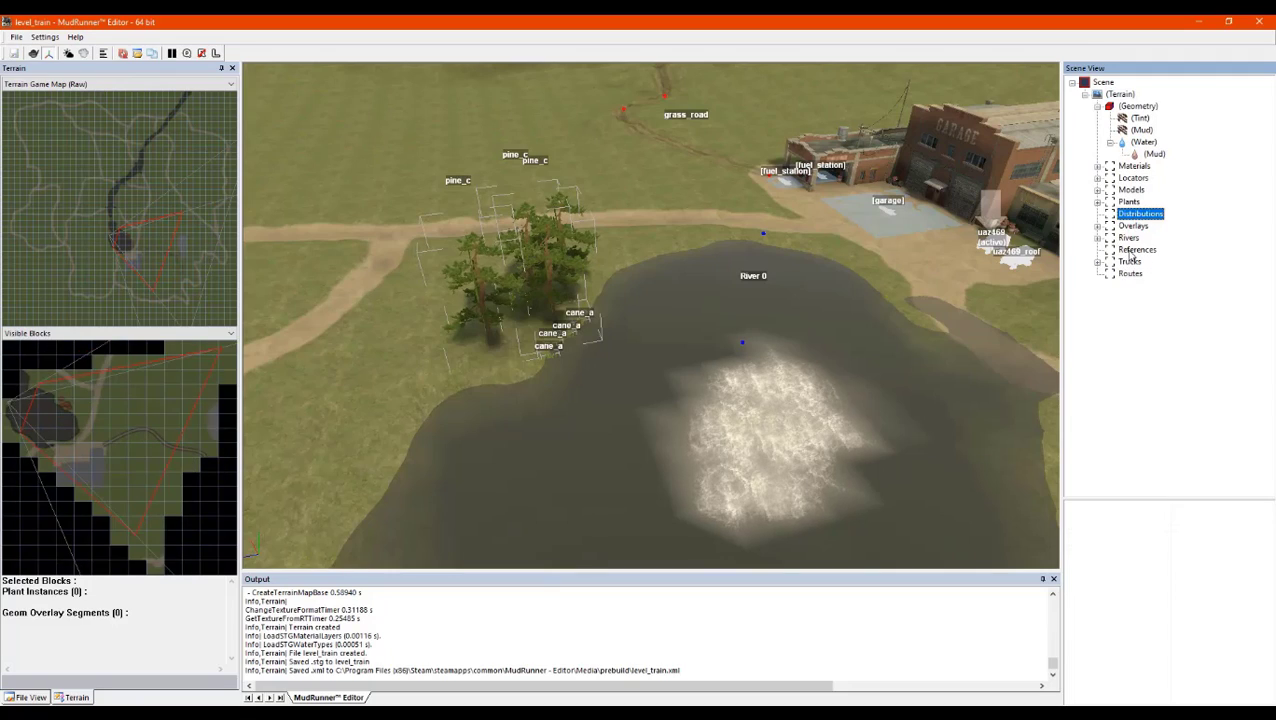
click(1134, 251)
click(1131, 276)
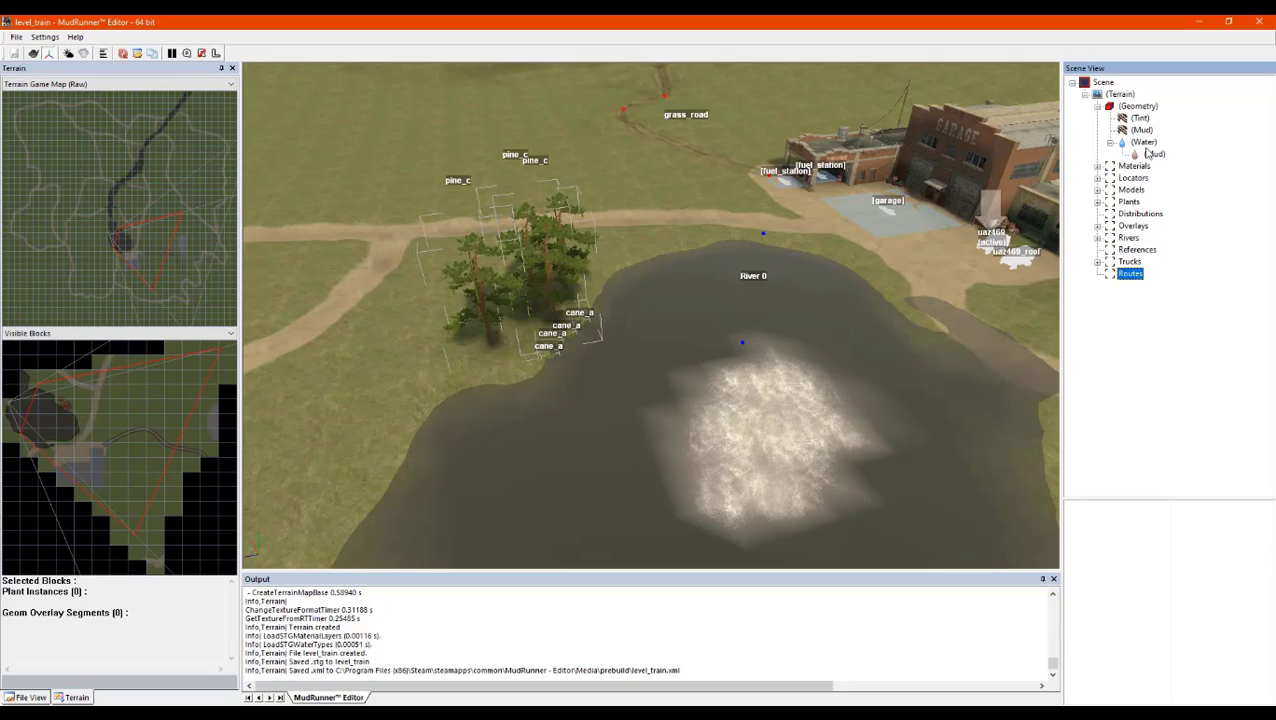
click(1140, 131)
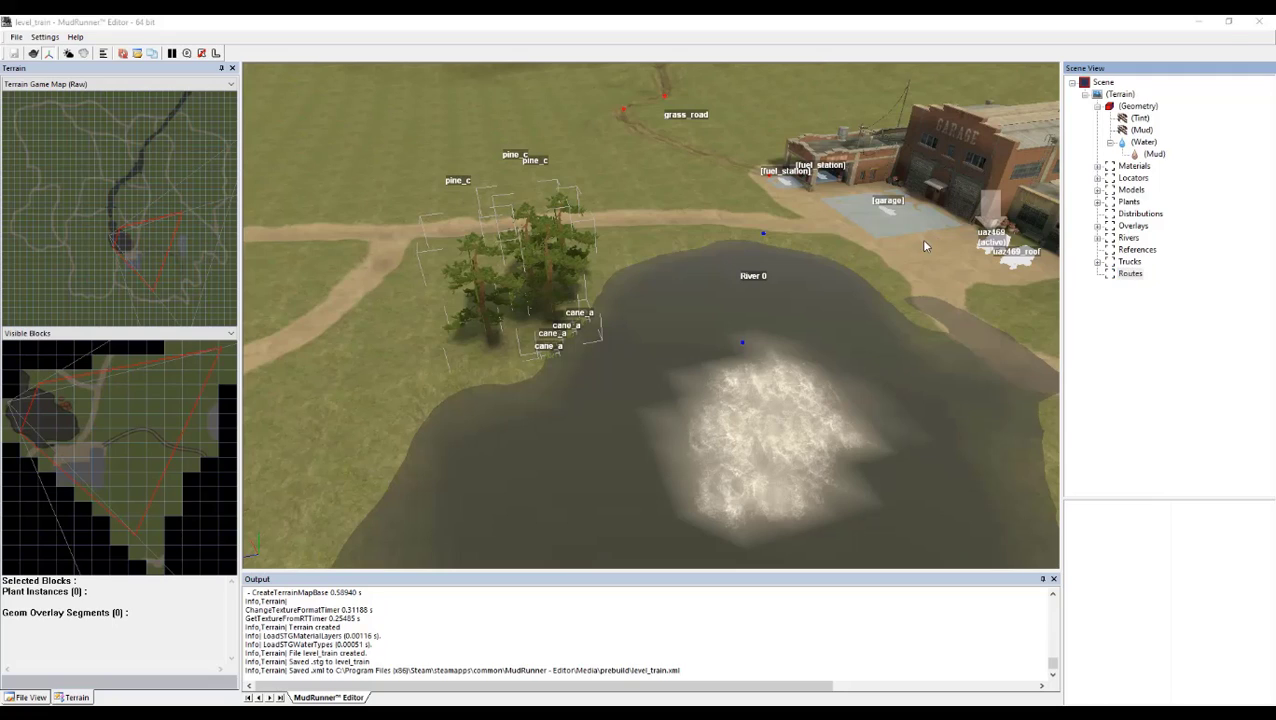
click(752, 245)
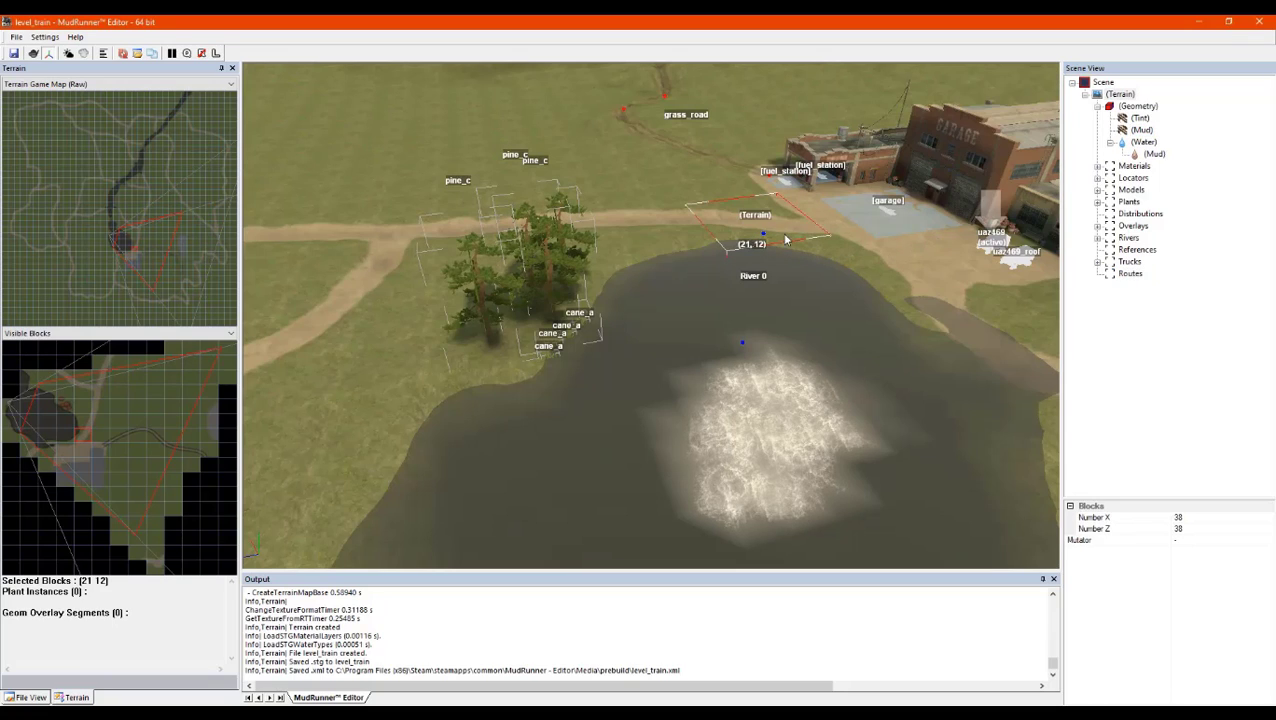
Raise the sunken terrain on the dirt road beside the river crossing with an enlarged Height brush at value 0.72, and rebuild the block
middle_drag(588, 271, 723, 286)
scroll(723, 286, down, 8)
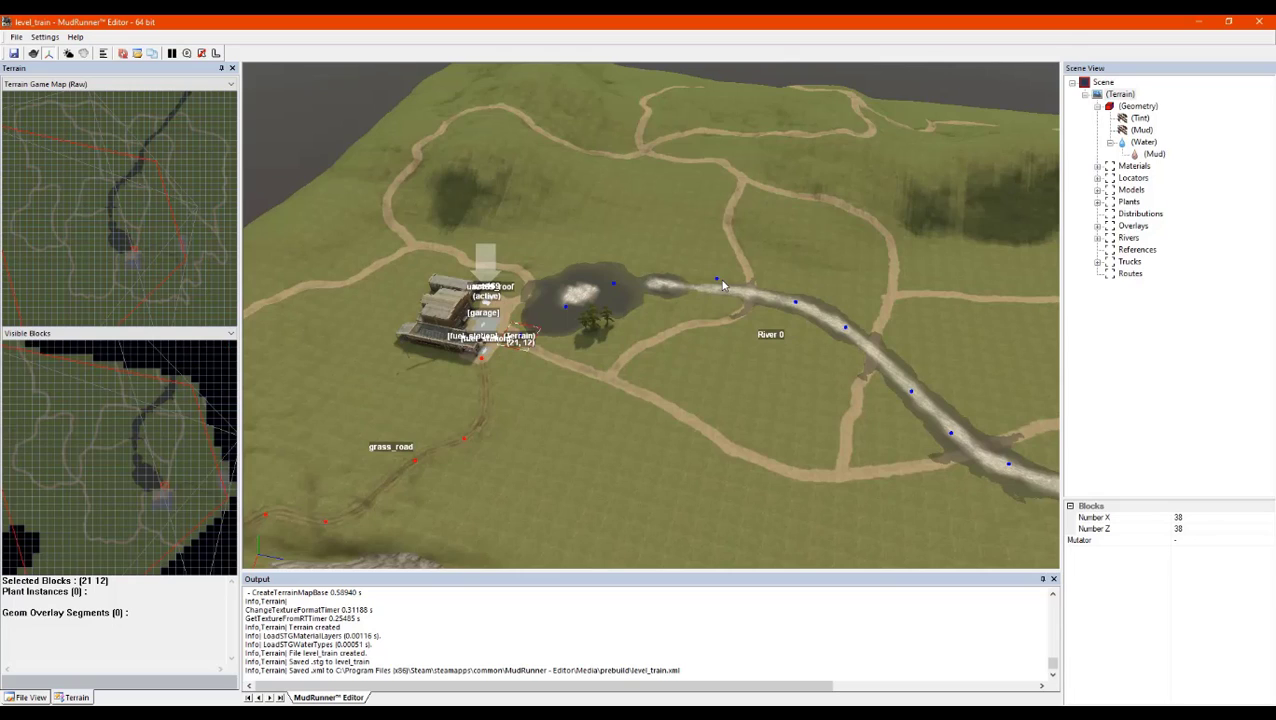
scroll(618, 301, up, 1)
mouse_move(618, 301)
middle_down()
mouse_move(564, 311)
mouse_move(577, 391)
mouse_move(640, 425)
mouse_move(622, 398)
mouse_move(624, 314)
mouse_move(597, 303)
middle_up()
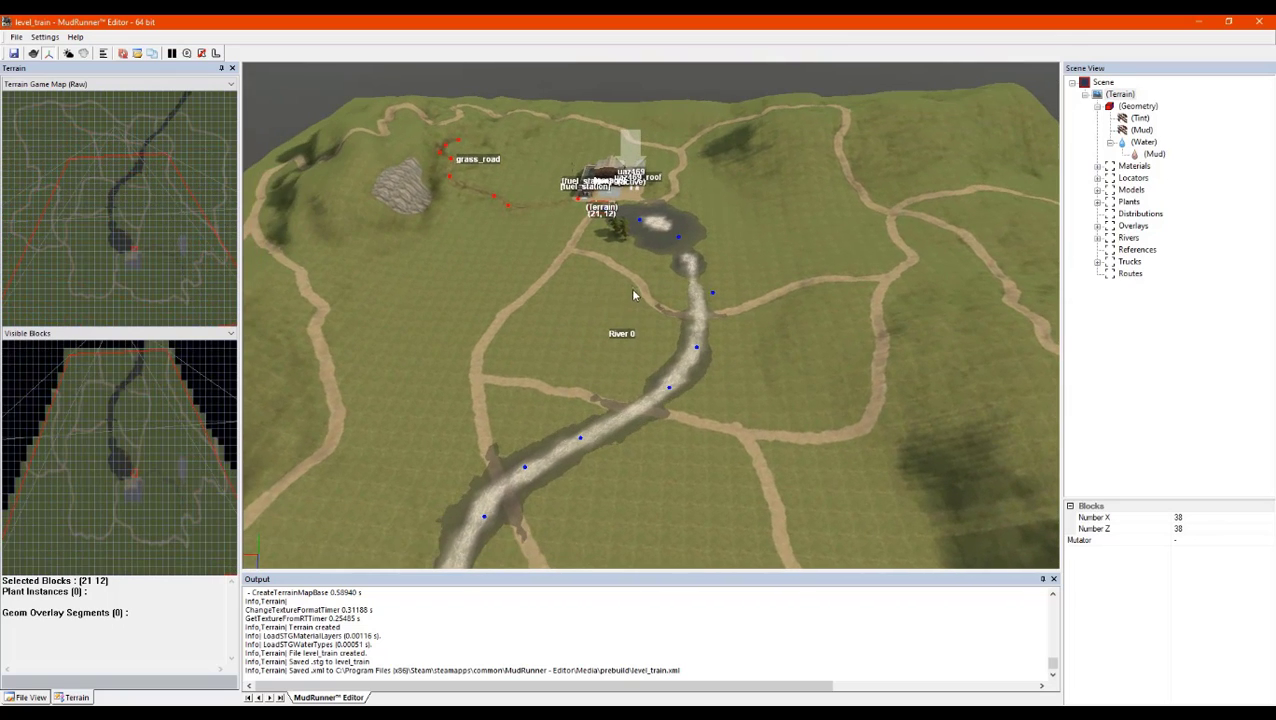
scroll(629, 300, up, 5)
scroll(580, 243, down, 5)
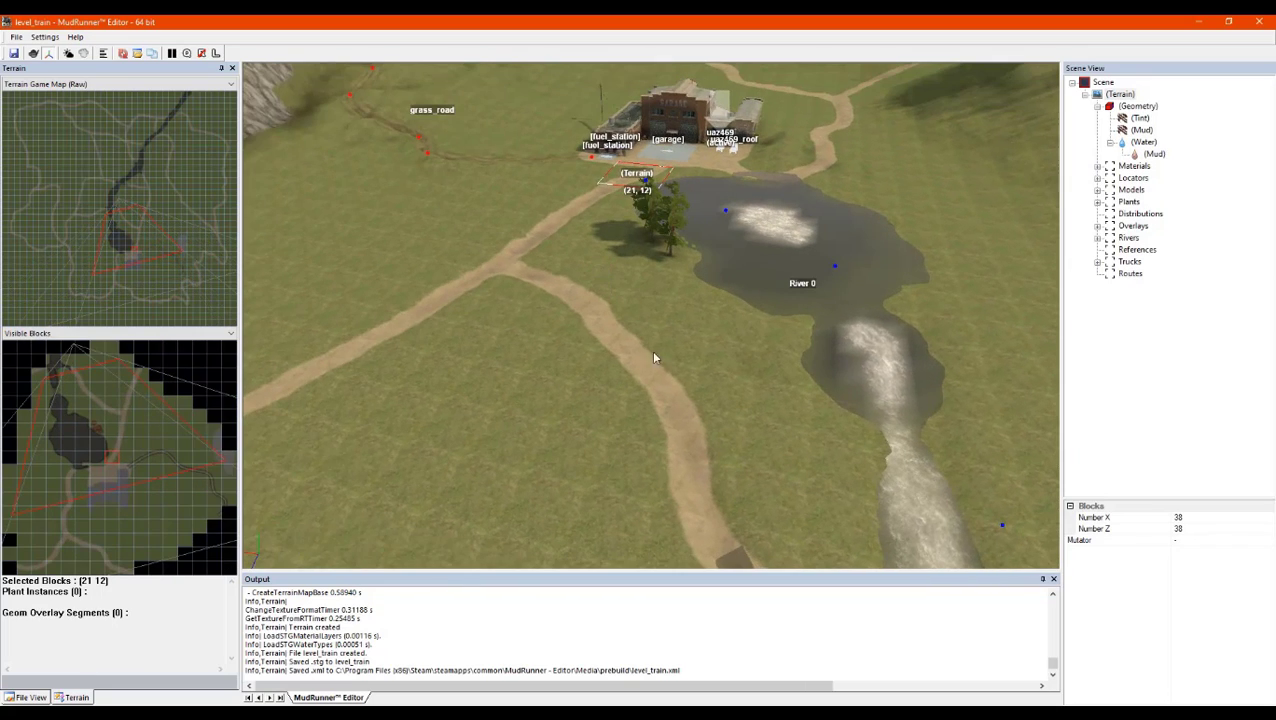
middle_drag(652, 356, 868, 455)
scroll(837, 407, up, 6)
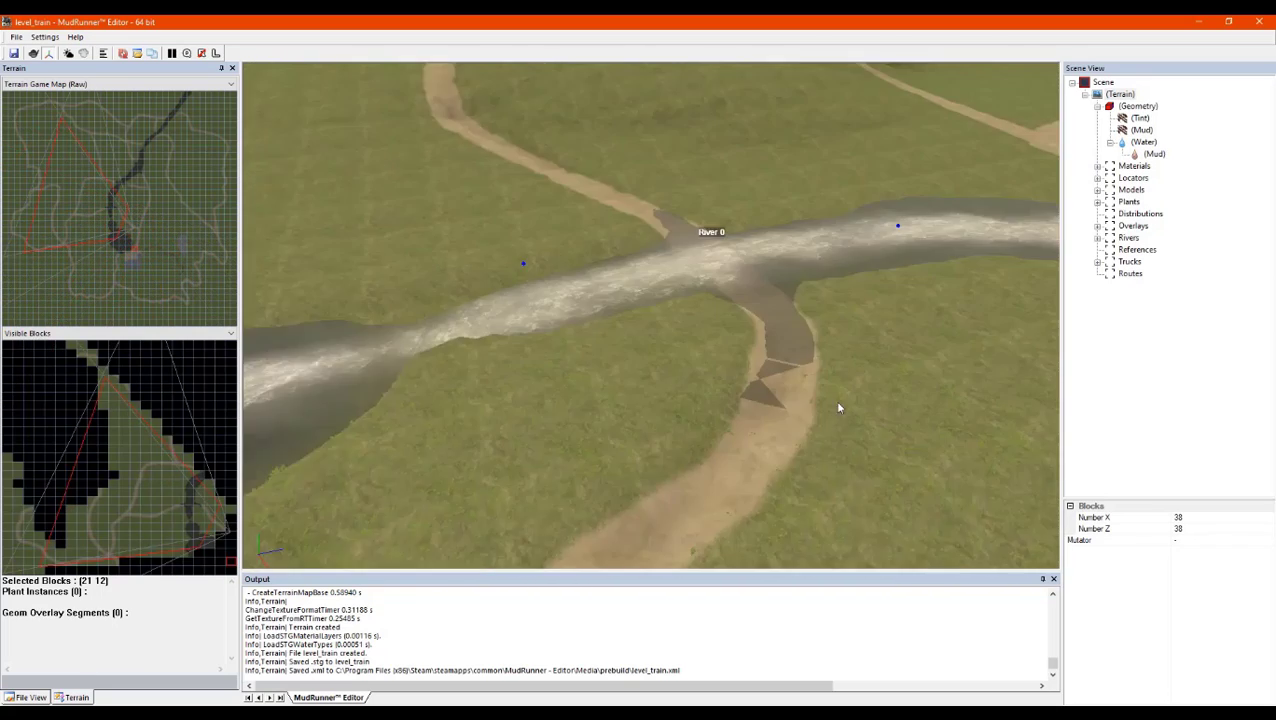
middle_drag(717, 242, 866, 241)
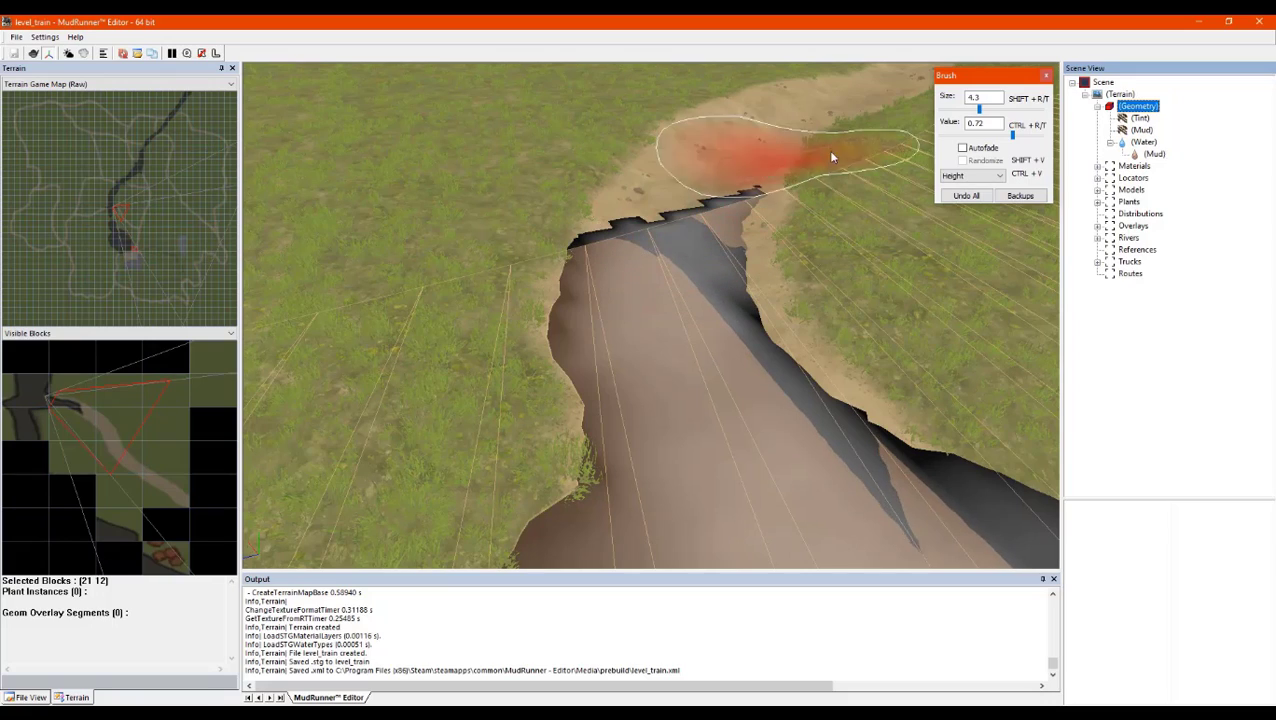
drag(979, 110, 985, 113)
mouse_move(729, 219)
mouse_down()
mouse_move(667, 245)
mouse_move(632, 319)
mouse_move(660, 341)
mouse_move(755, 344)
mouse_move(666, 353)
mouse_move(675, 211)
mouse_move(624, 193)
mouse_move(456, 276)
mouse_move(473, 313)
mouse_move(834, 214)
mouse_move(867, 251)
mouse_move(830, 141)
mouse_move(584, 87)
mouse_move(419, 196)
mouse_move(570, 77)
mouse_move(614, 104)
mouse_move(575, 117)
mouse_move(407, 333)
mouse_move(817, 233)
mouse_move(845, 296)
mouse_move(825, 213)
mouse_up()
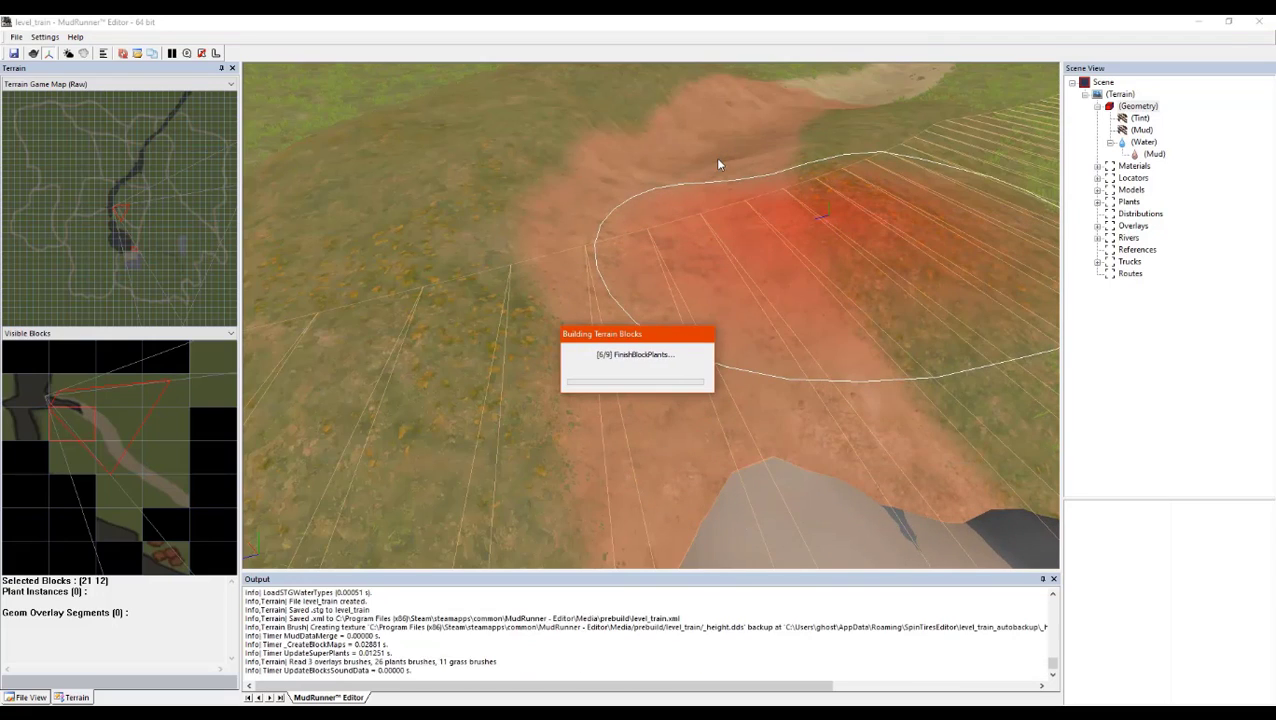
Inspect the reworked road crossing and the pond's shoreline from several viewpoints
scroll(729, 144, down, 5)
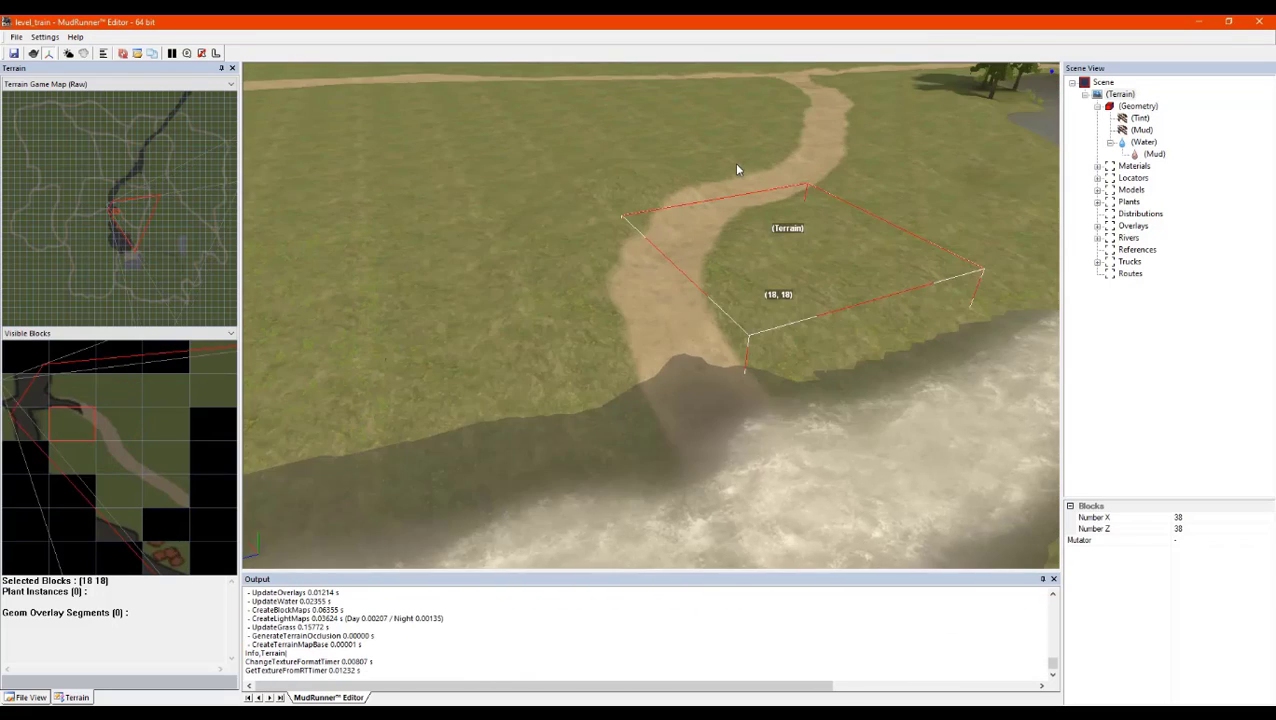
right_drag(738, 166, 848, 194)
scroll(848, 192, down, 5)
scroll(730, 212, up, 8)
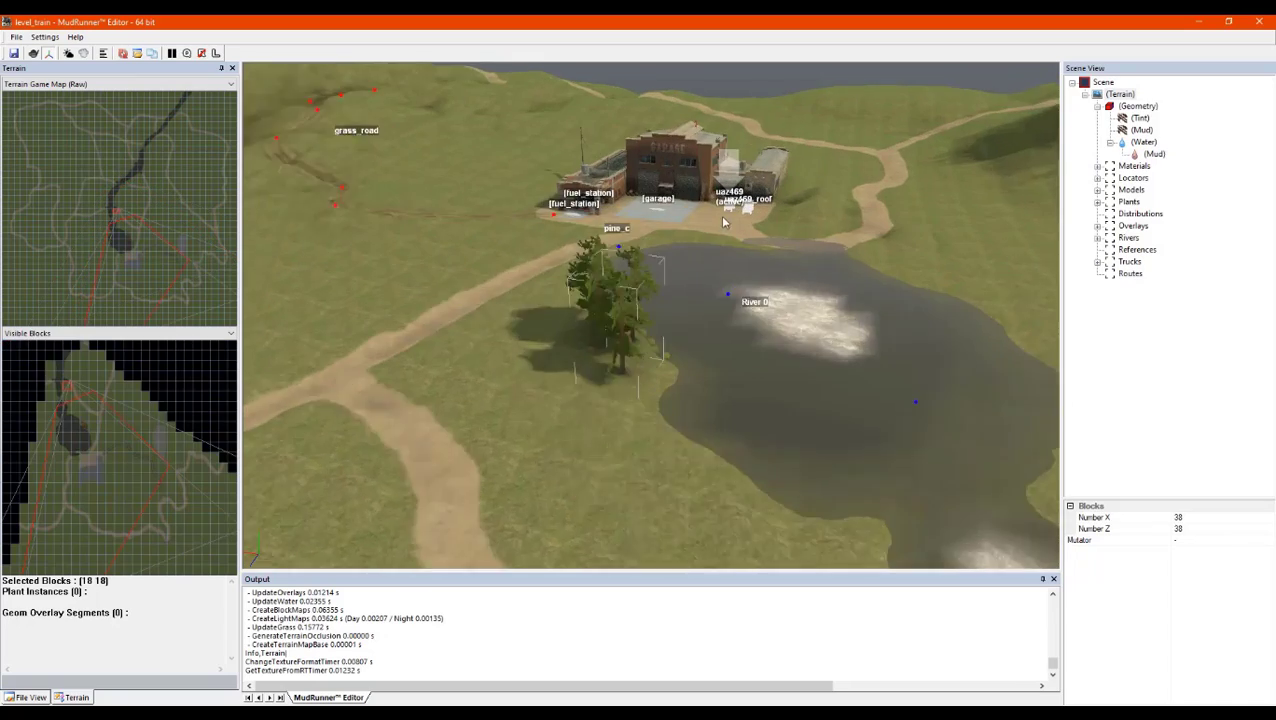
scroll(745, 262, down, 8)
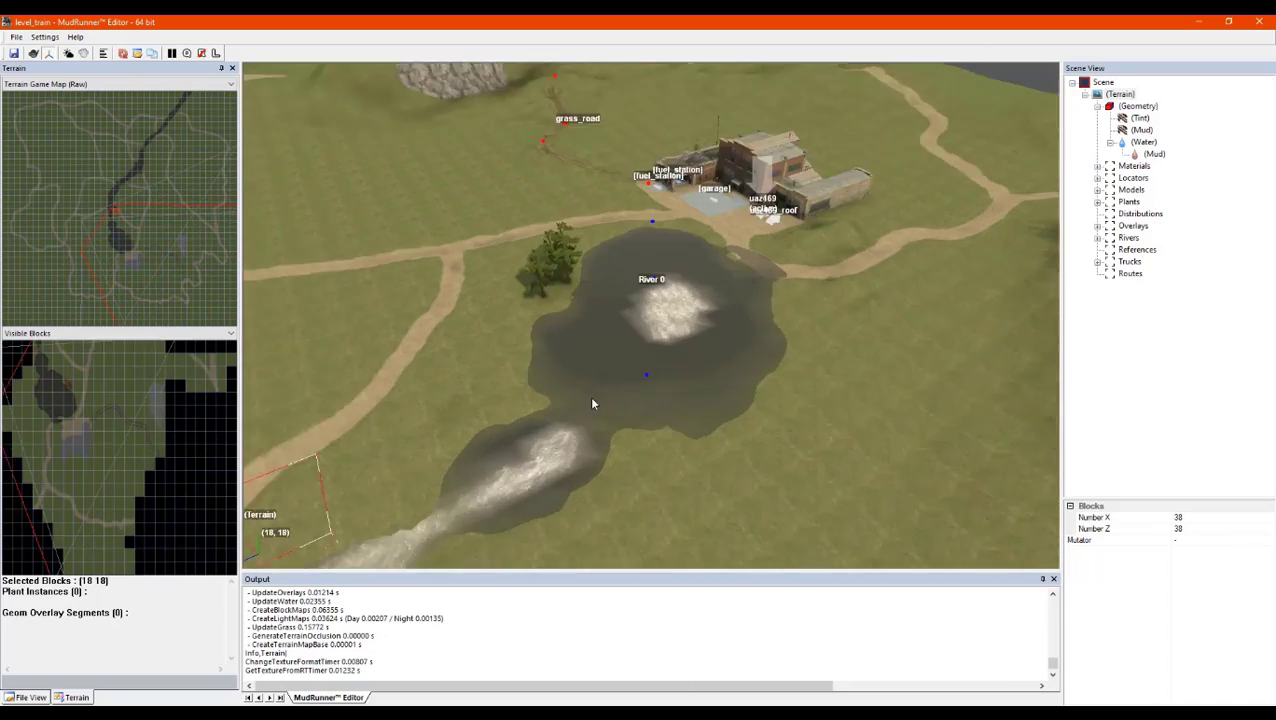
scroll(585, 385, up, 8)
right_drag(580, 371, 643, 316)
scroll(757, 188, down, 3)
scroll(666, 213, up, 5)
right_drag(666, 213, 641, 205)
scroll(541, 256, down, 3)
scroll(521, 268, up, 4)
right_drag(521, 268, 504, 262)
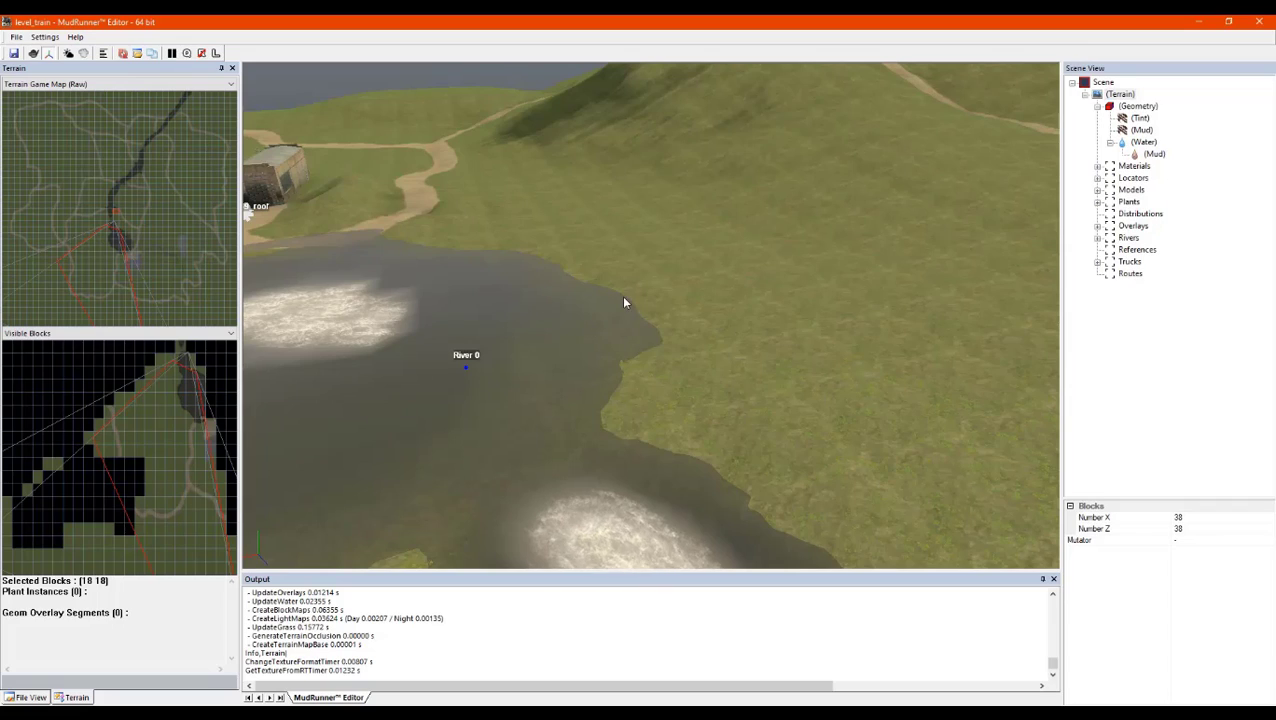
Add a distribution to the terrain from block (16, 14) on the pond's shore and open its map texture selection
click(657, 294)
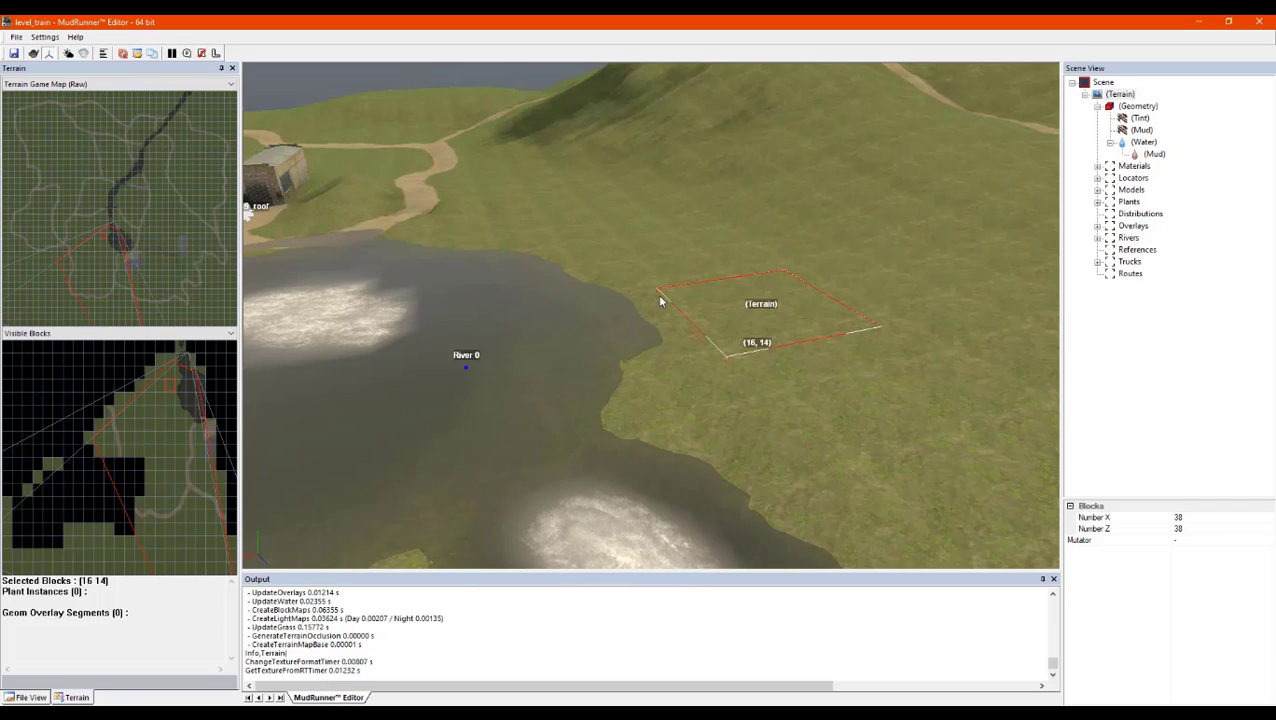
right_click(657, 294)
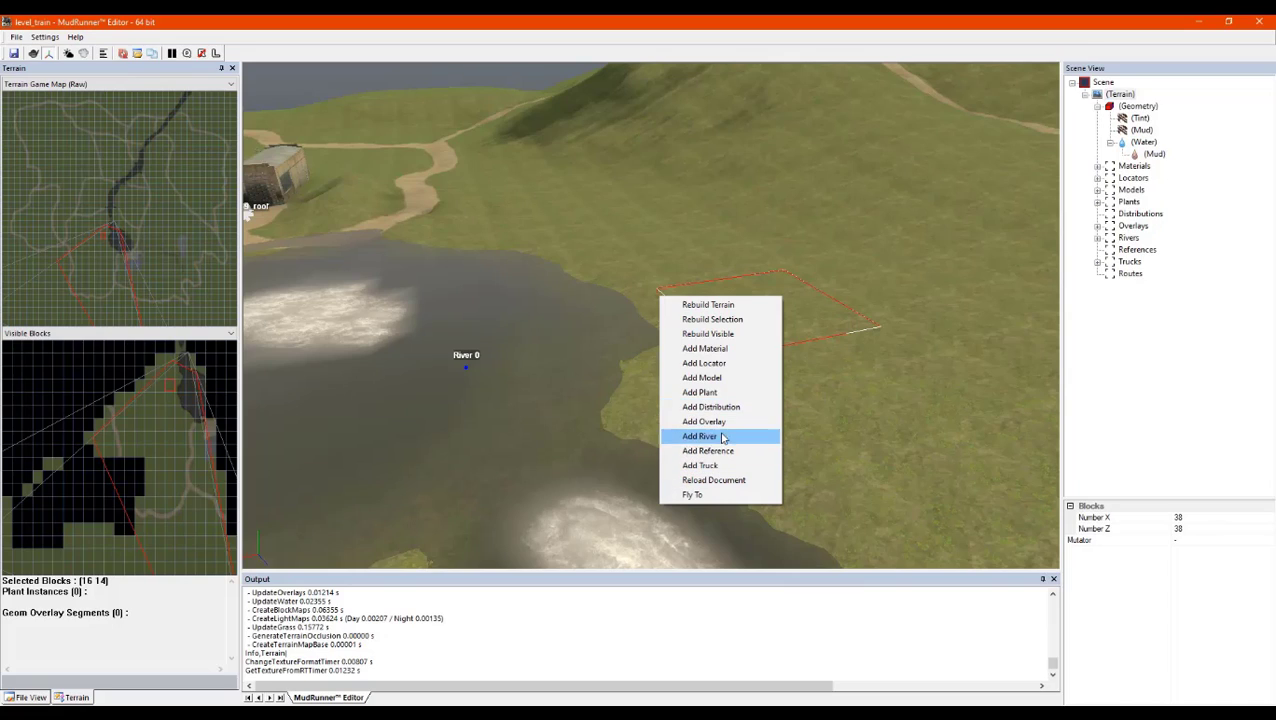
click(722, 407)
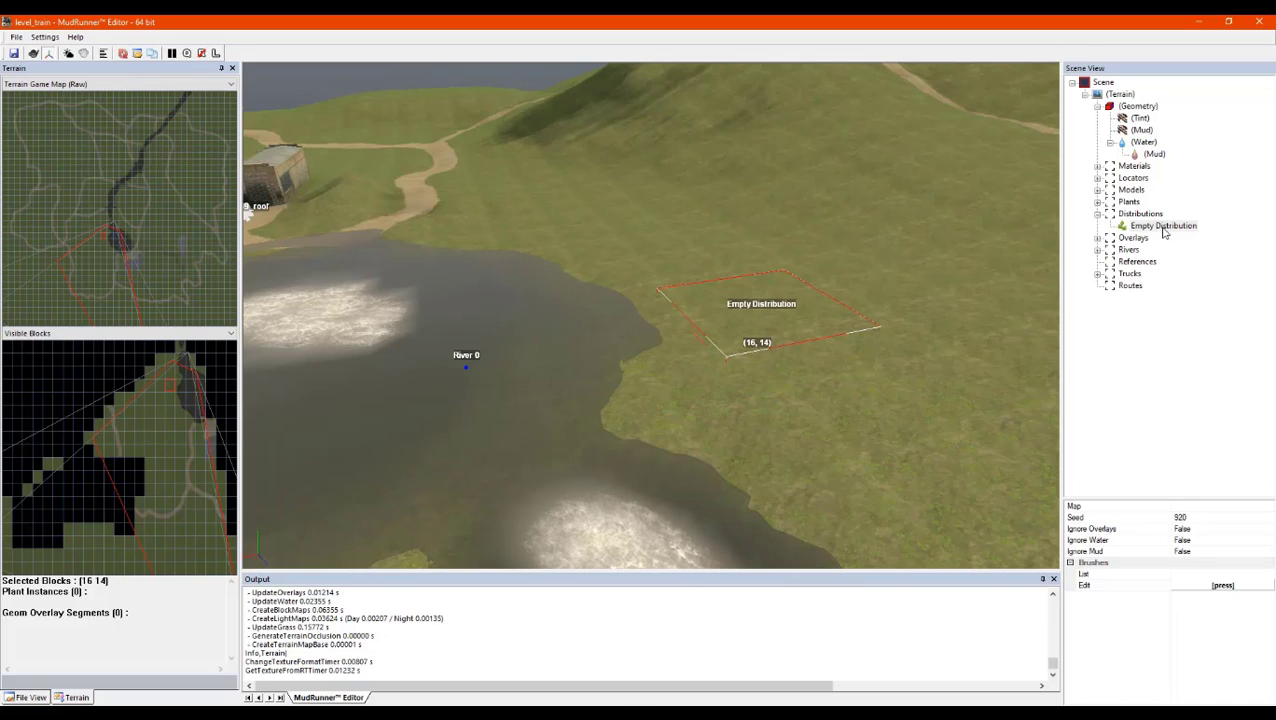
click(1186, 509)
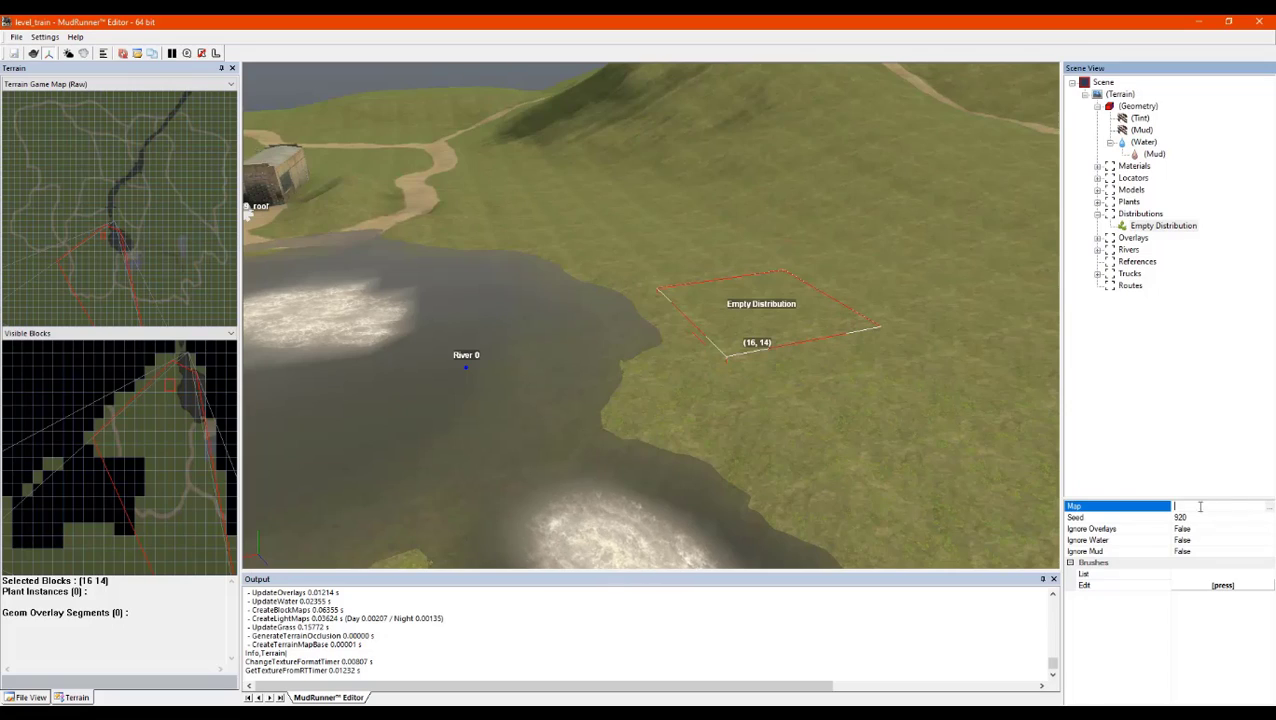
click(1269, 506)
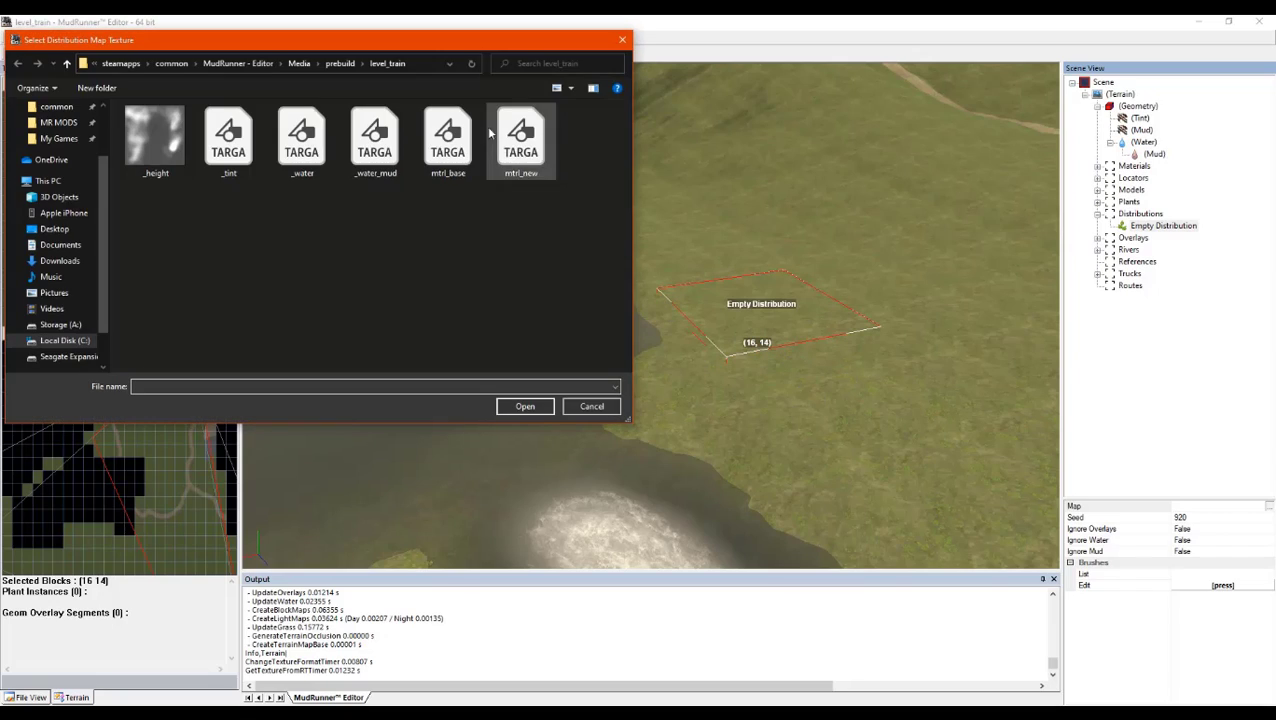
drag(399, 35, 689, 165)
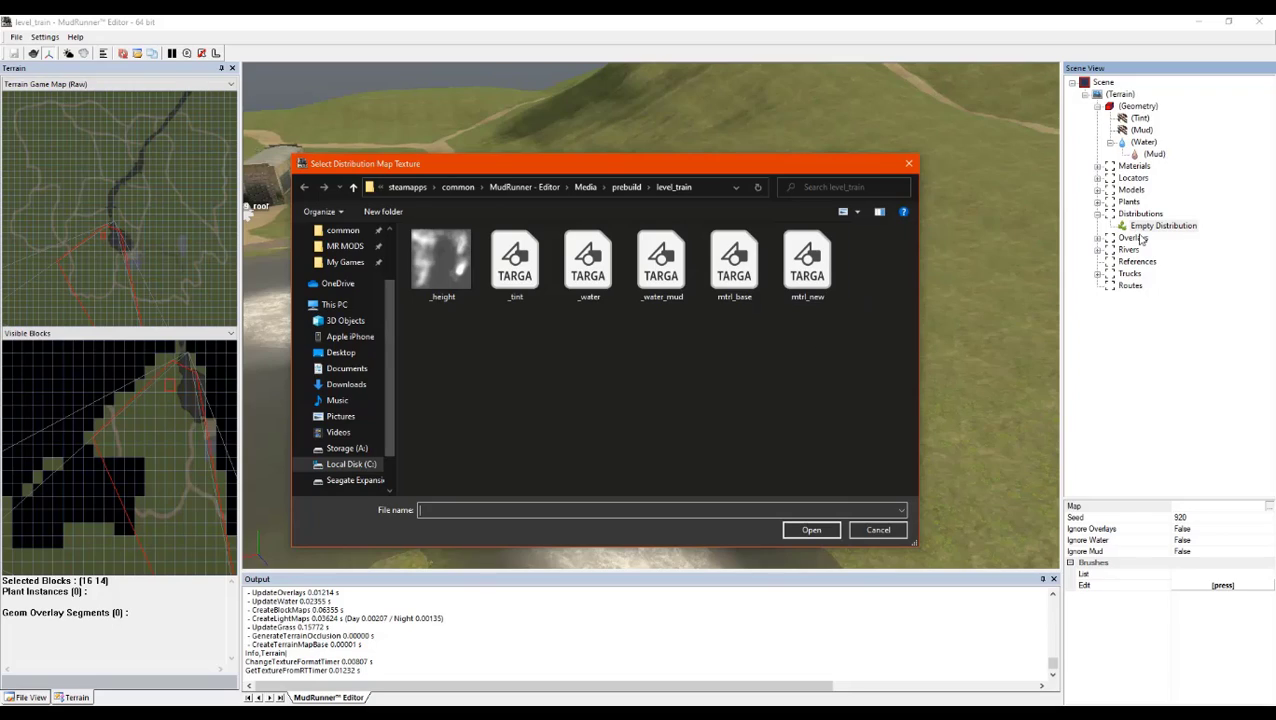
Check the level_rocky_mountain_co folder for example distribution map names and return to the level_train folder
click(1098, 172)
click(454, 510)
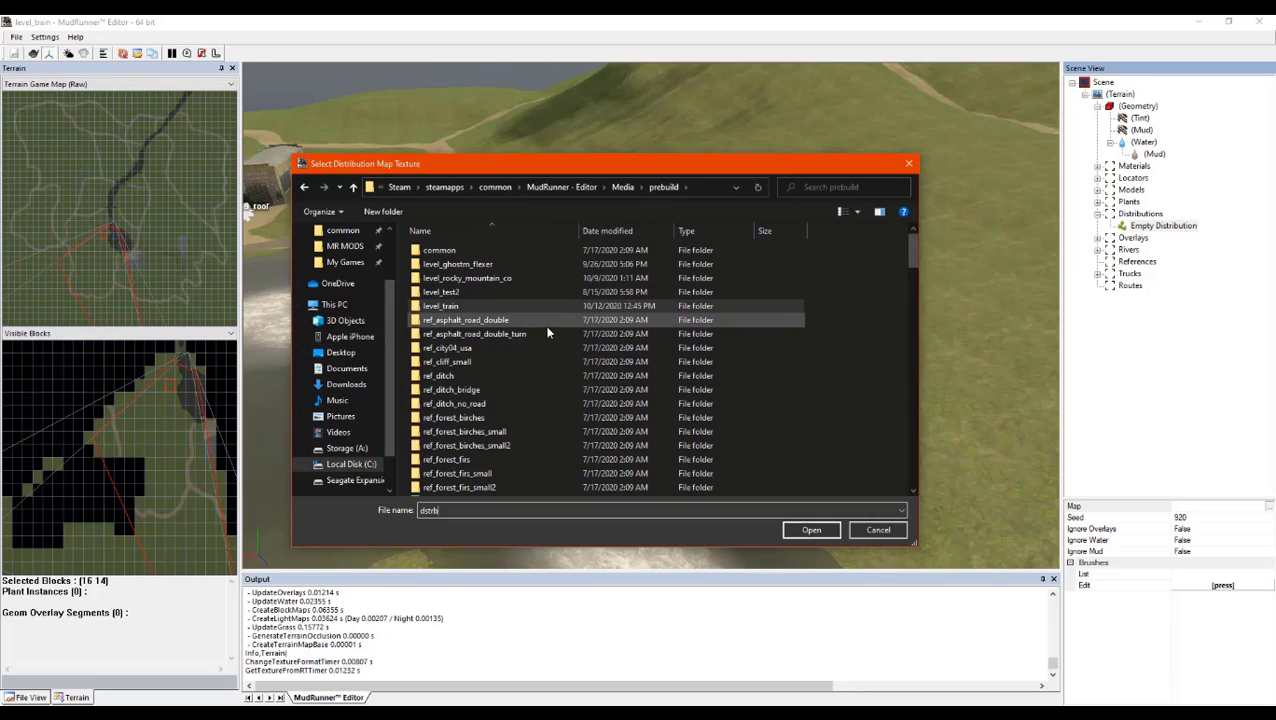
click(445, 292)
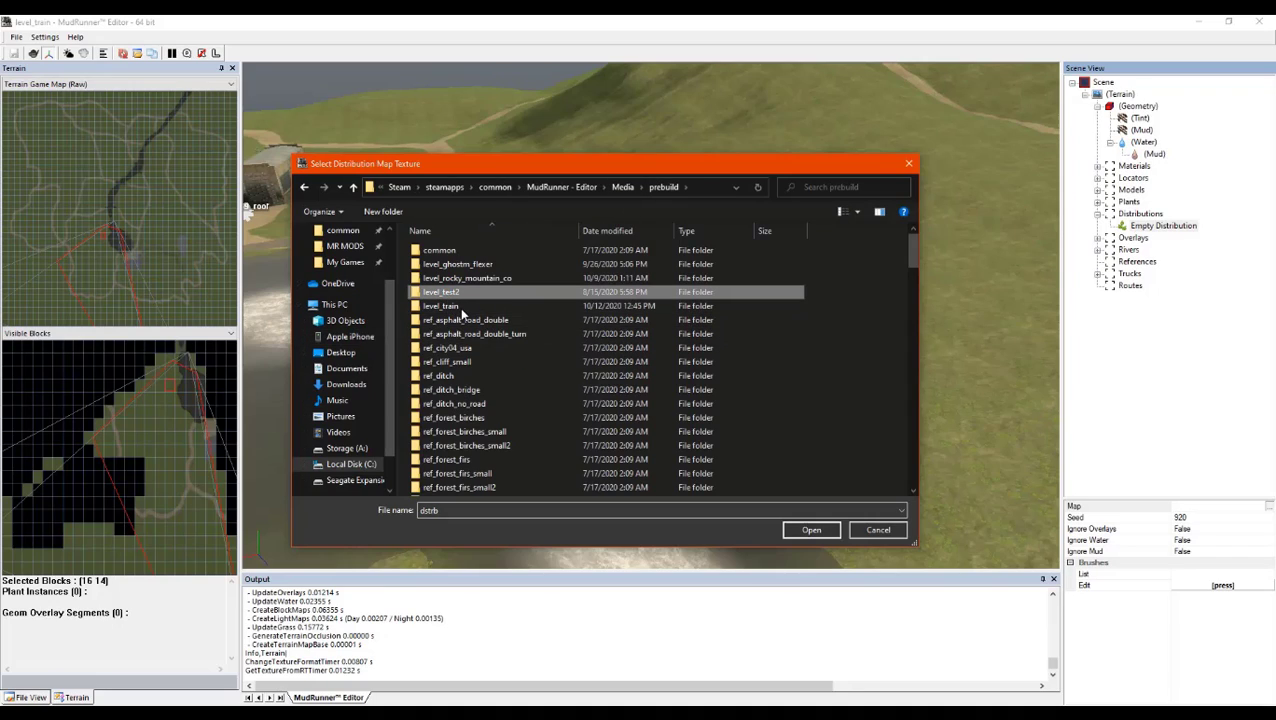
key(Return)
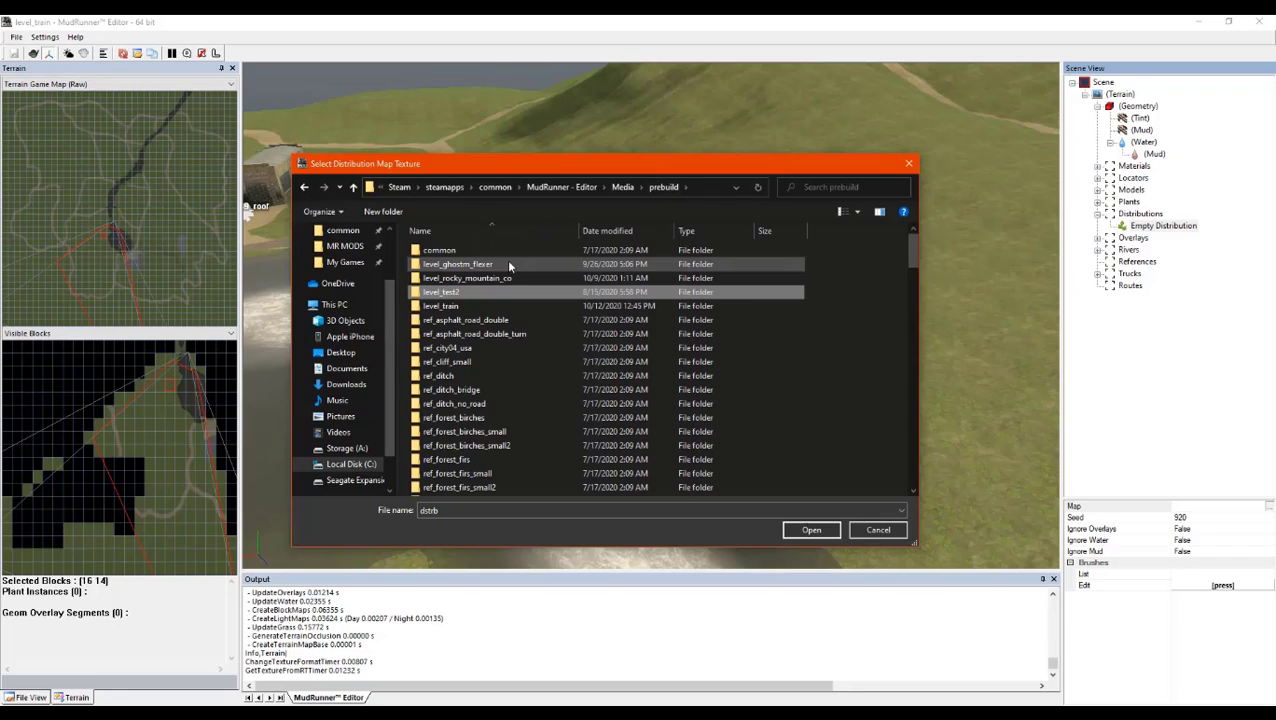
double_click(470, 278)
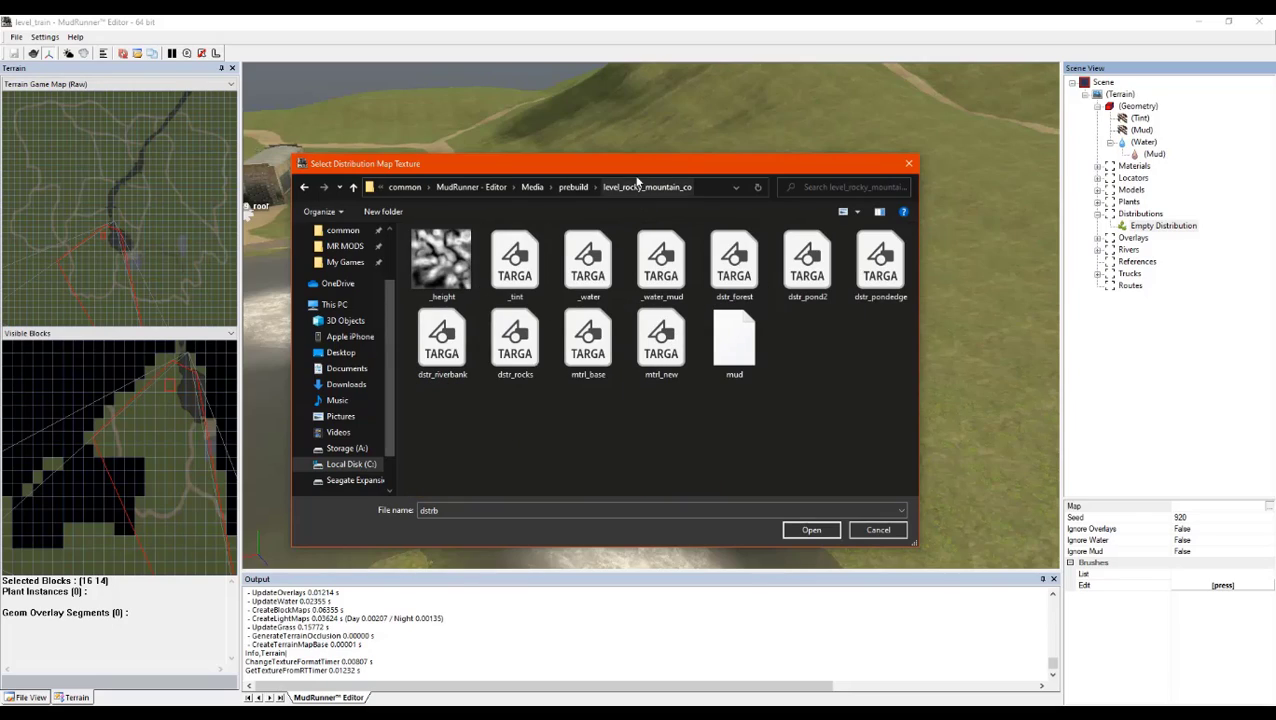
click(574, 188)
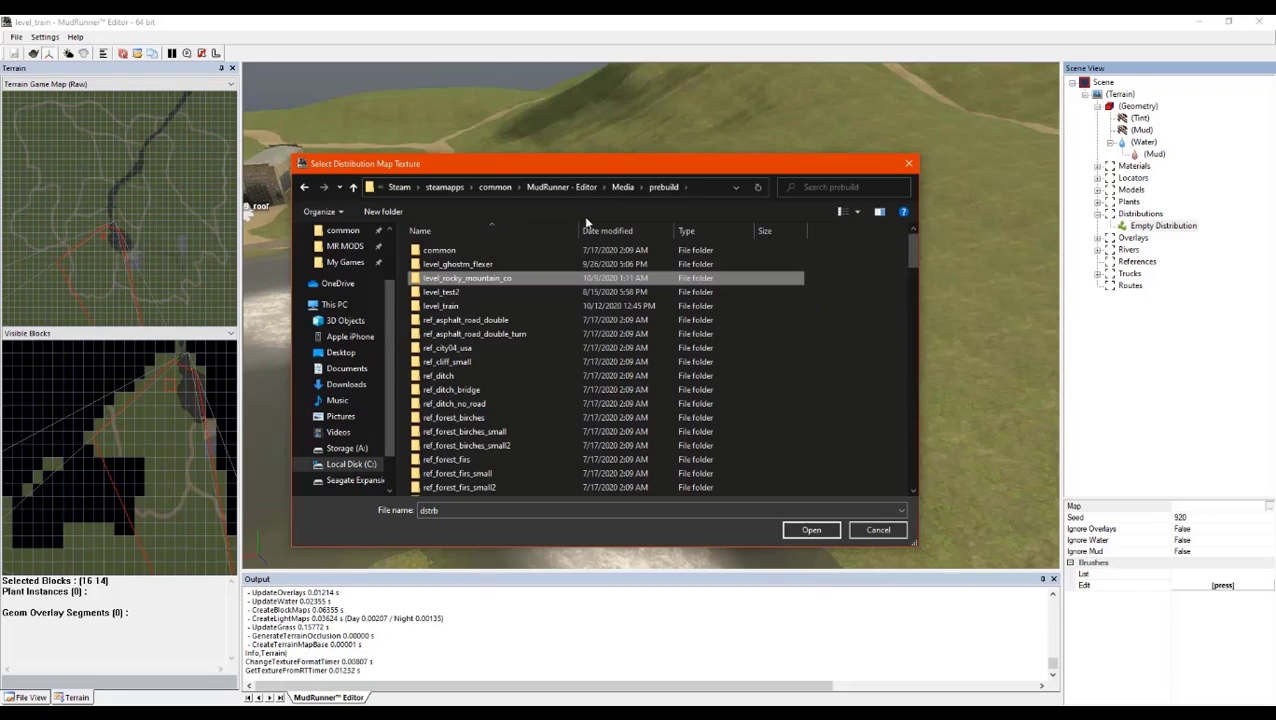
click(462, 308)
double_click(463, 310)
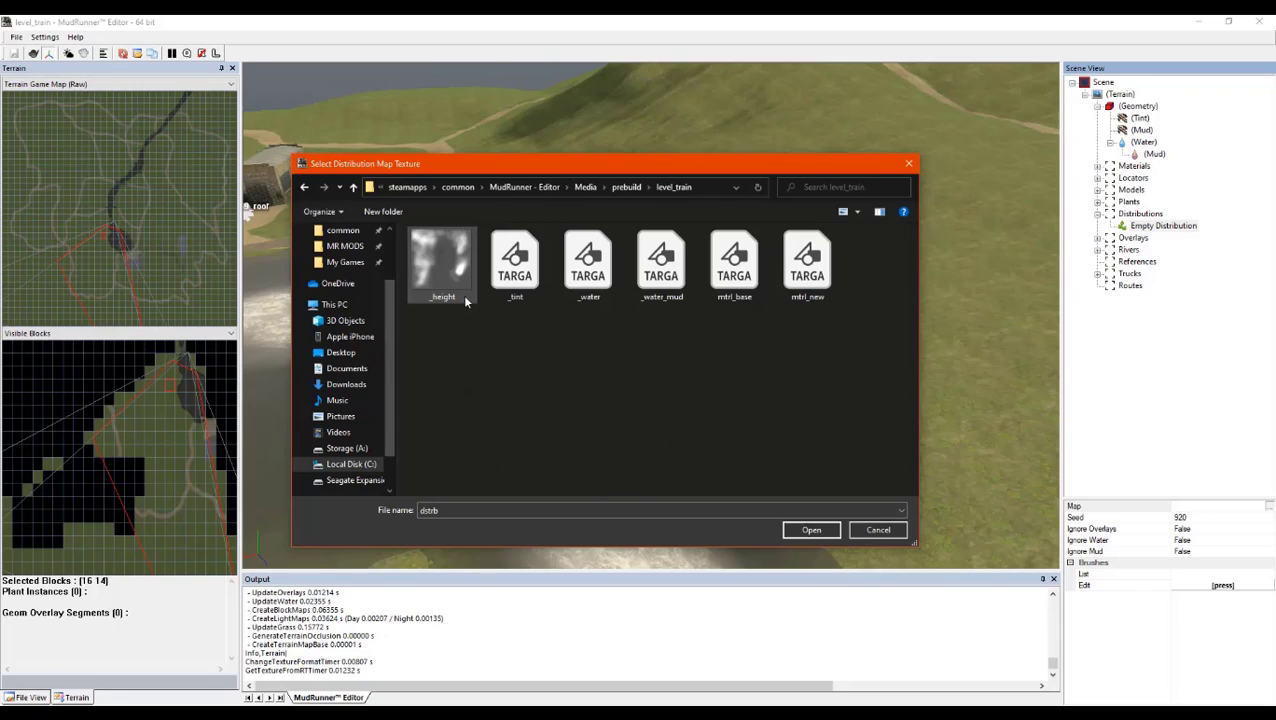
Create the distribution map as dstr_pond.tga in level_train and start its Density brush editing at the pond's shore
double_click(449, 510)
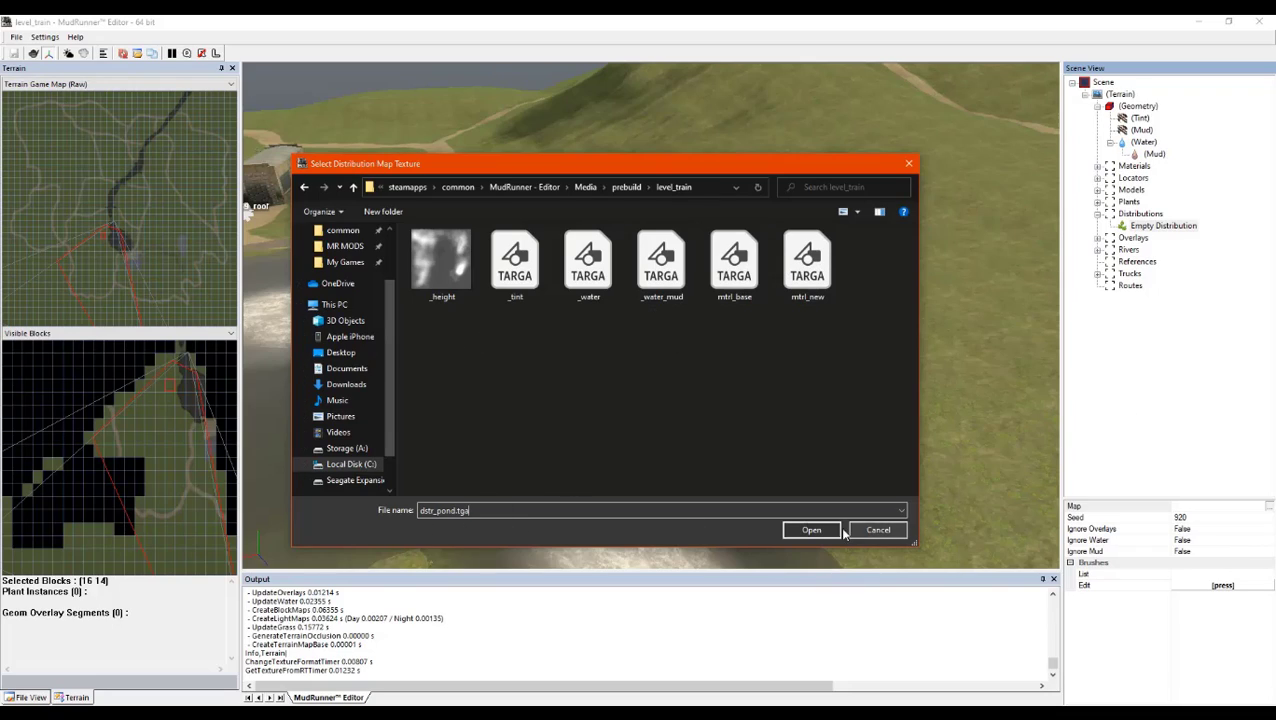
click(811, 529)
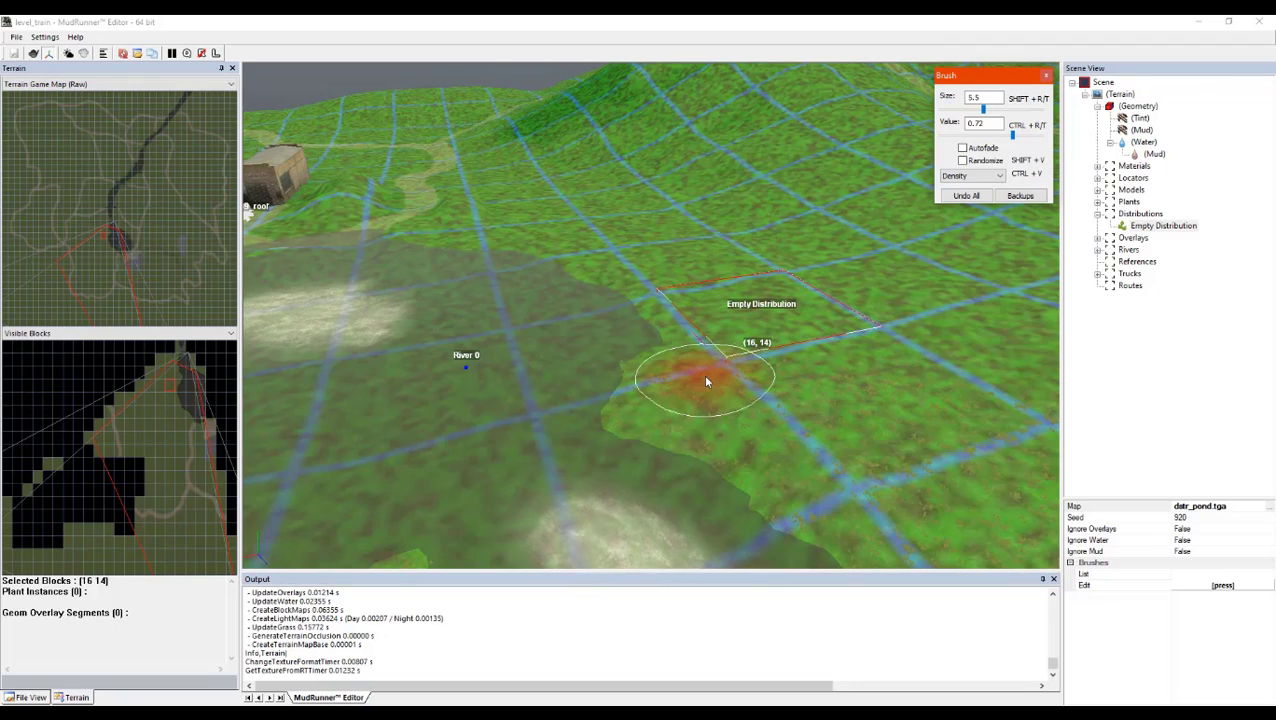
middle_drag(707, 379, 723, 400)
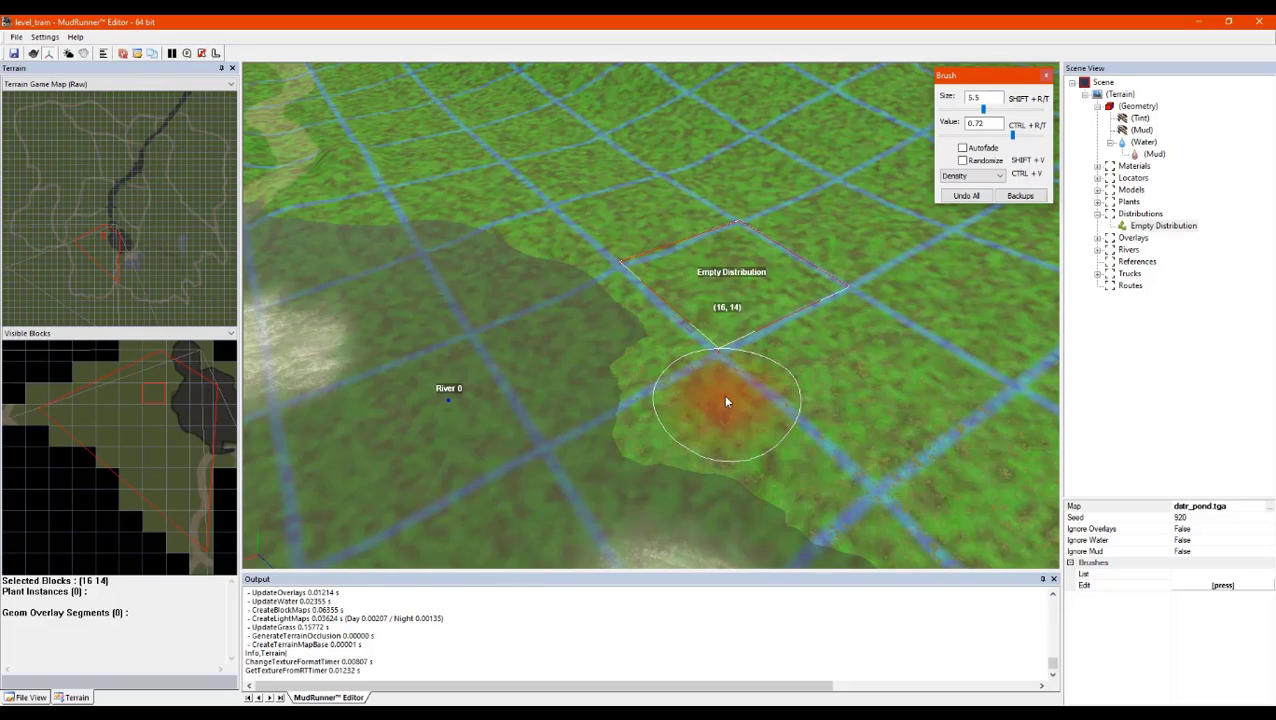
Open the distribution's brush selection and add the Stumps and SmallRocks brushes
click(1223, 587)
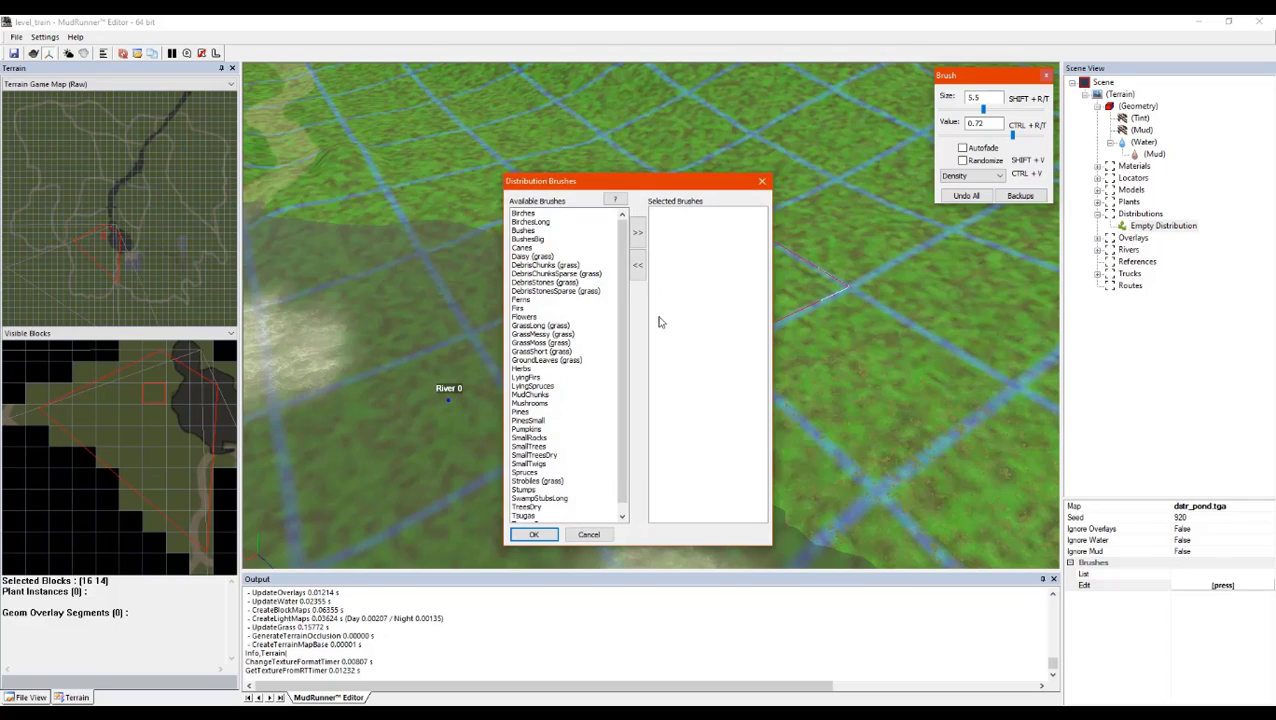
drag(654, 181, 566, 146)
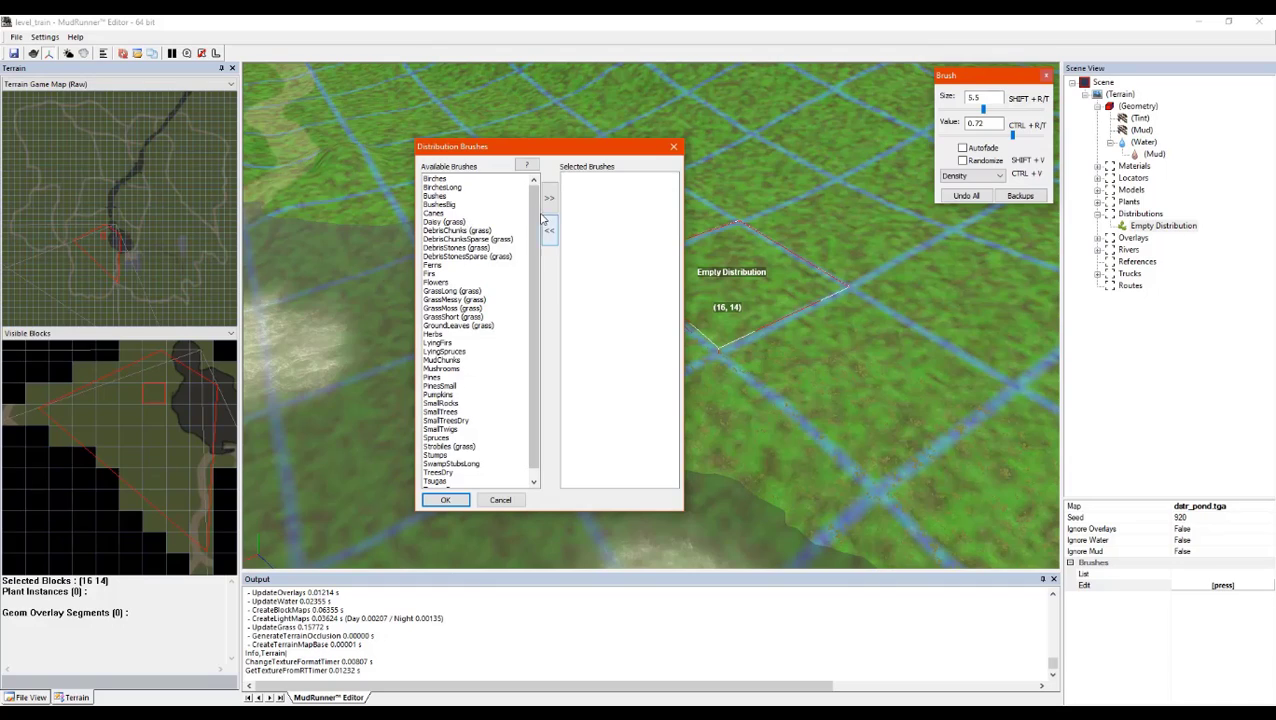
scroll(535, 240, down, 1)
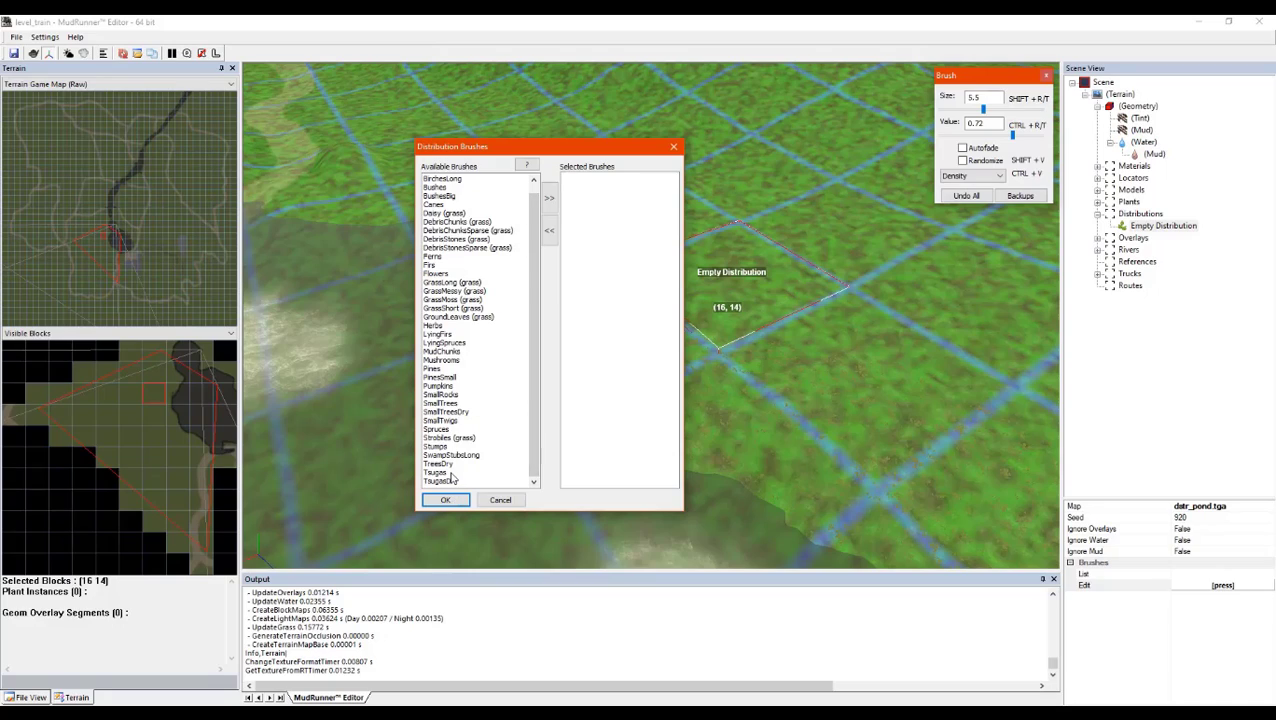
click(440, 447)
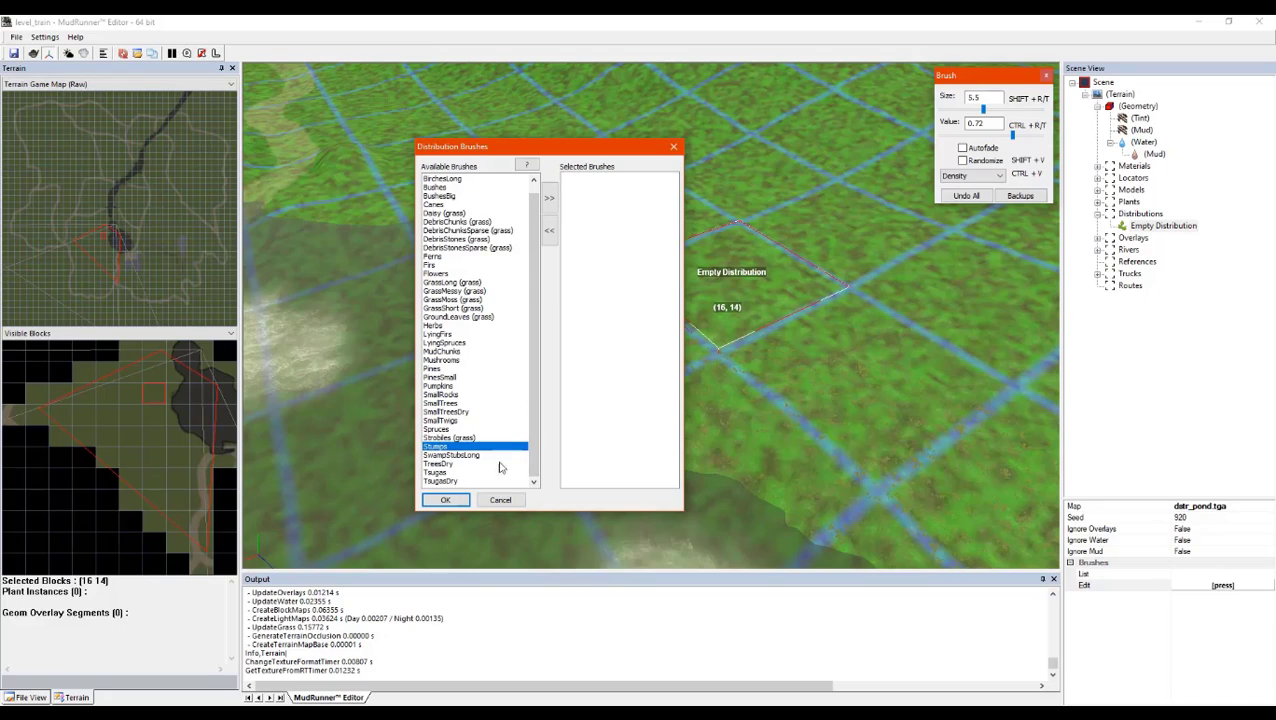
click(550, 200)
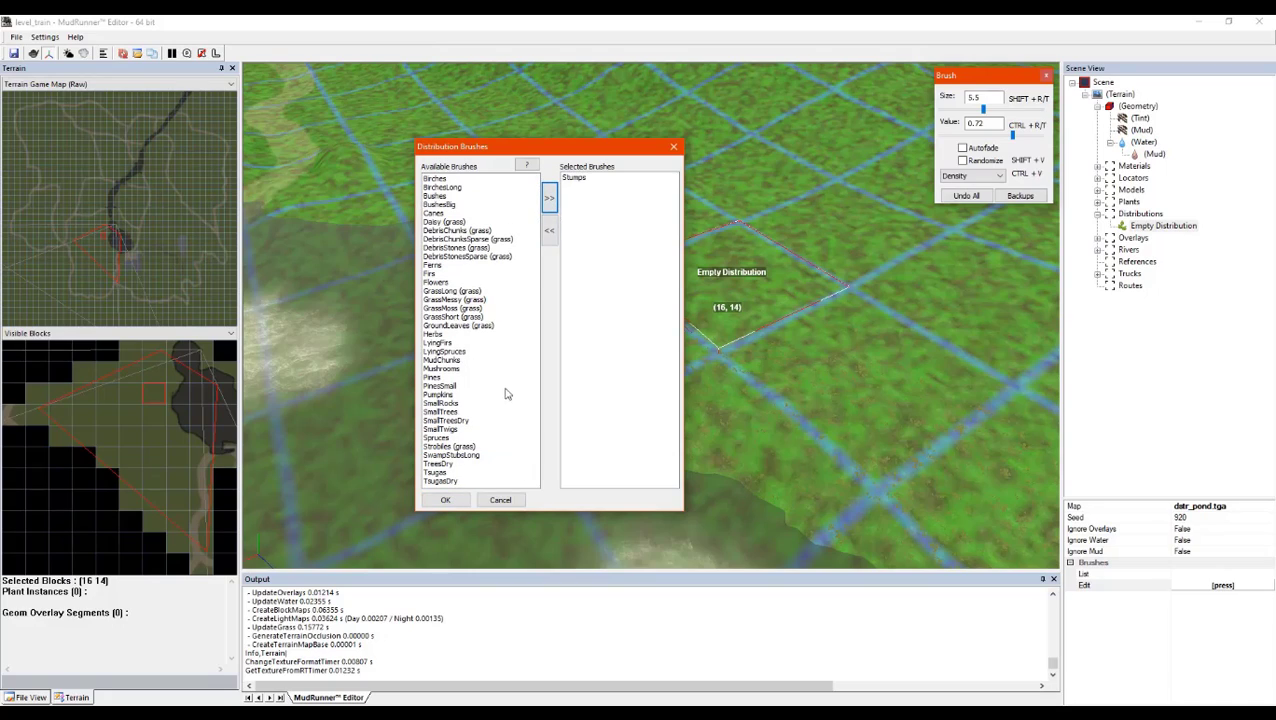
click(446, 404)
click(549, 198)
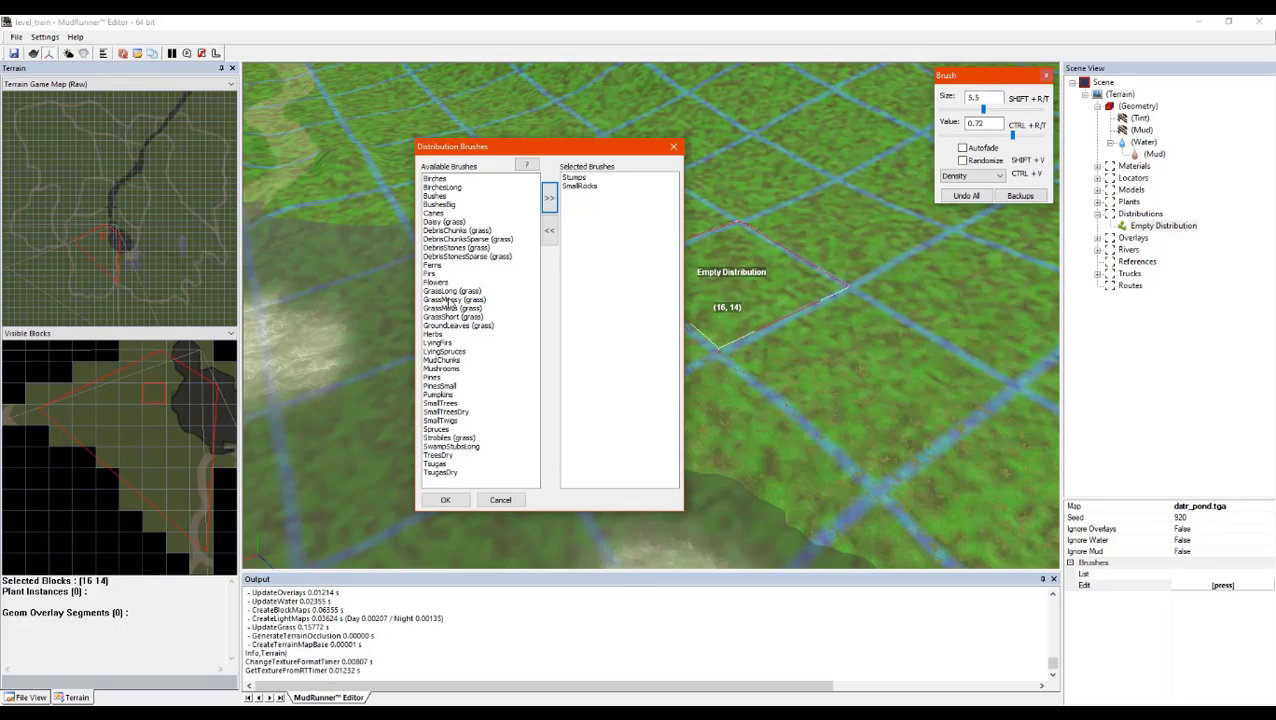
Add the GrassLong, GrassMessy, Ferns and Canes brushes to the selected distribution brushes
click(451, 292)
click(549, 198)
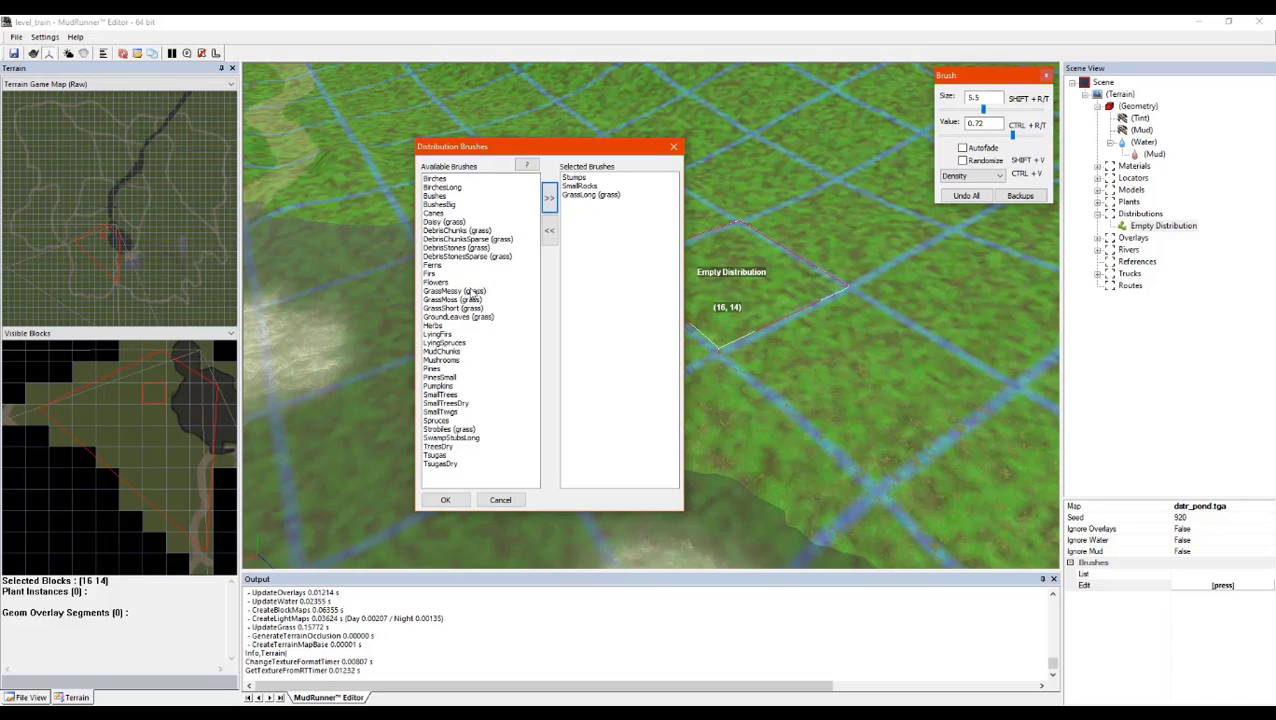
click(475, 292)
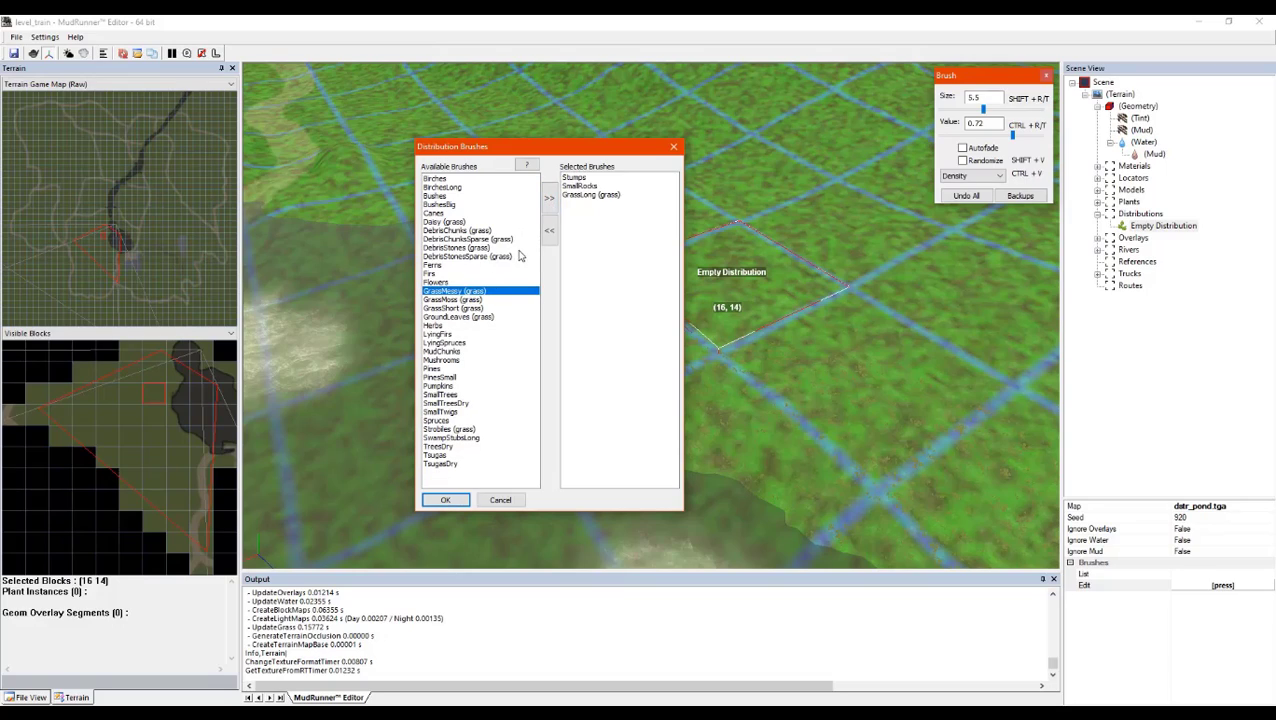
click(549, 198)
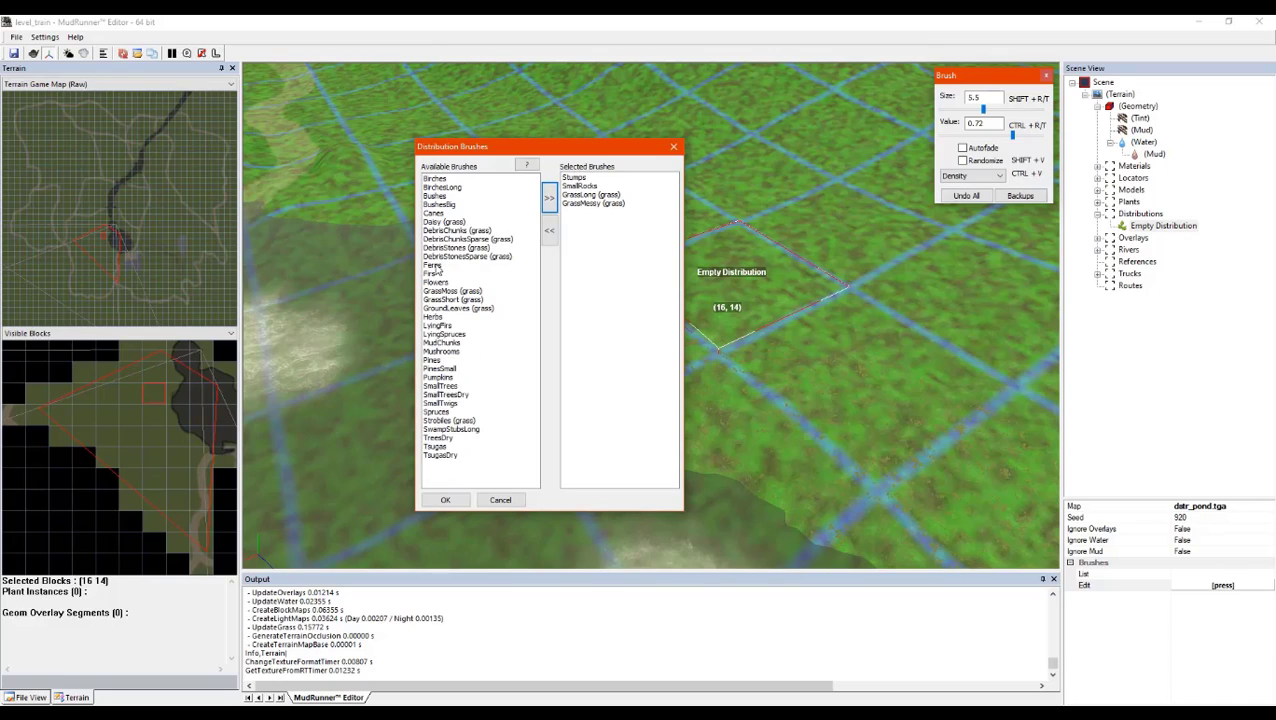
click(435, 265)
click(548, 199)
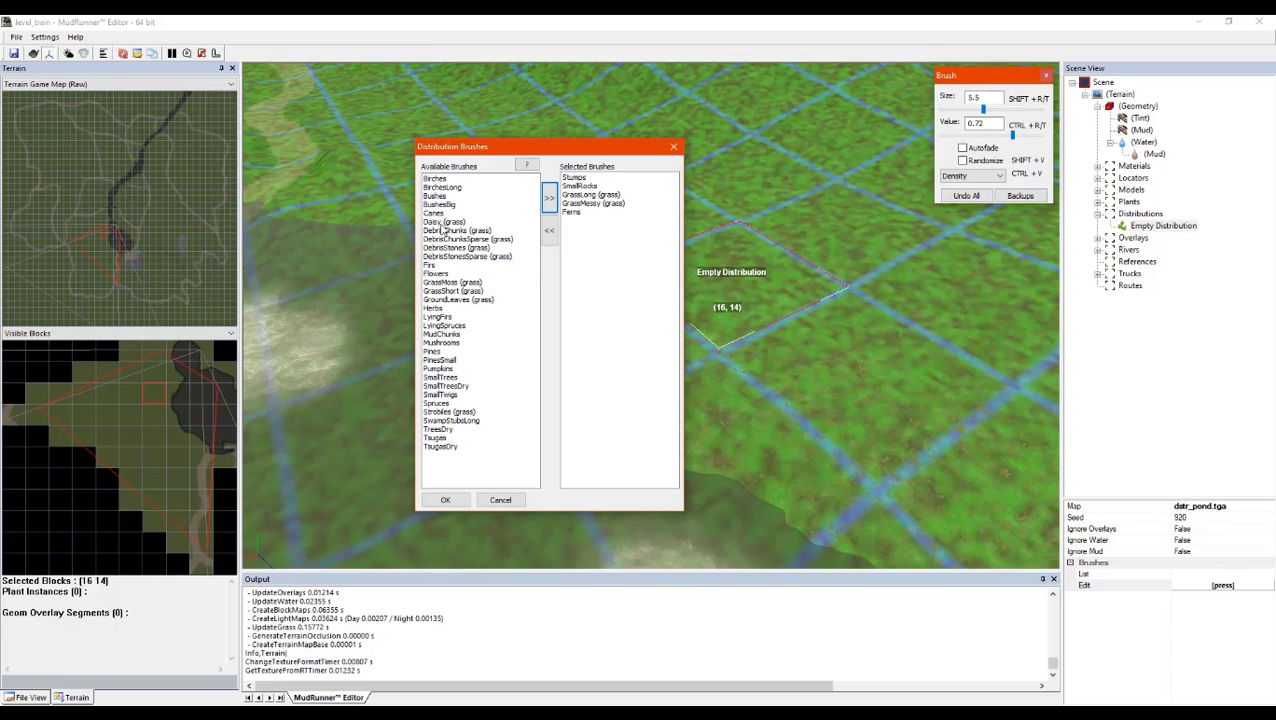
click(440, 221)
click(435, 213)
click(549, 198)
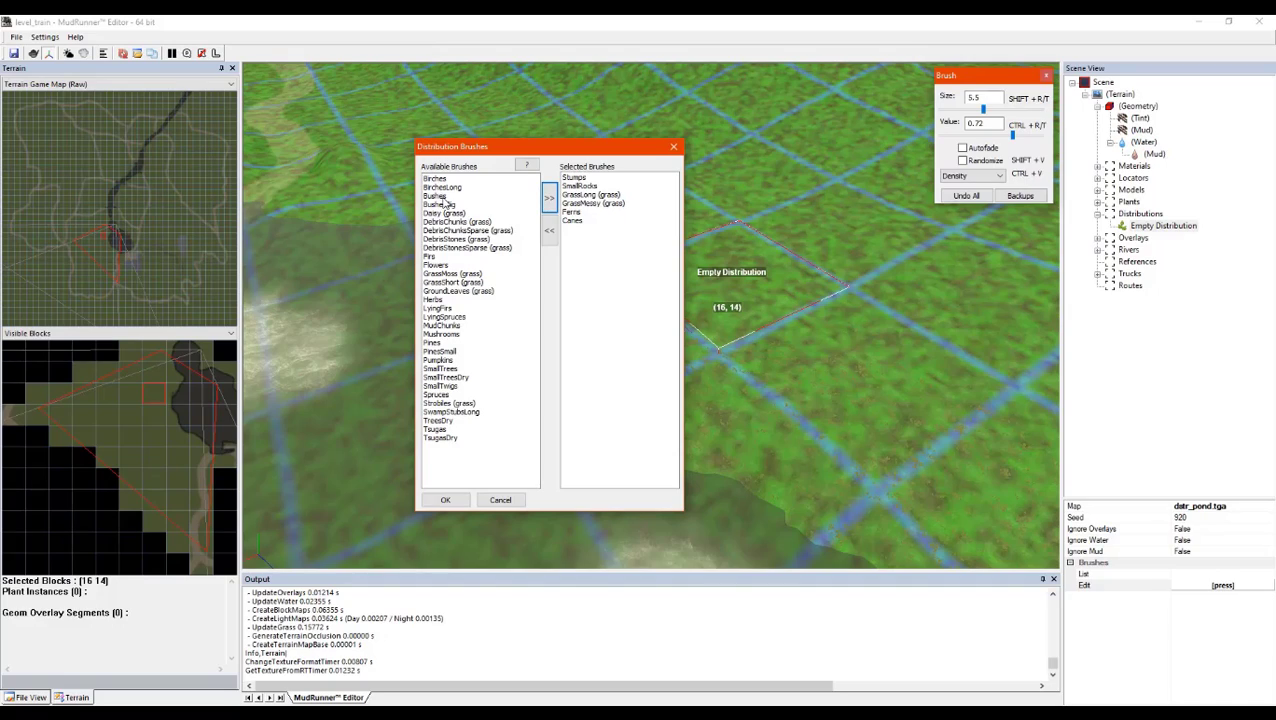
Add the Pines, PinesSmall, SmallTrees and SmallTwigs brushes to the selected distribution brushes
click(436, 343)
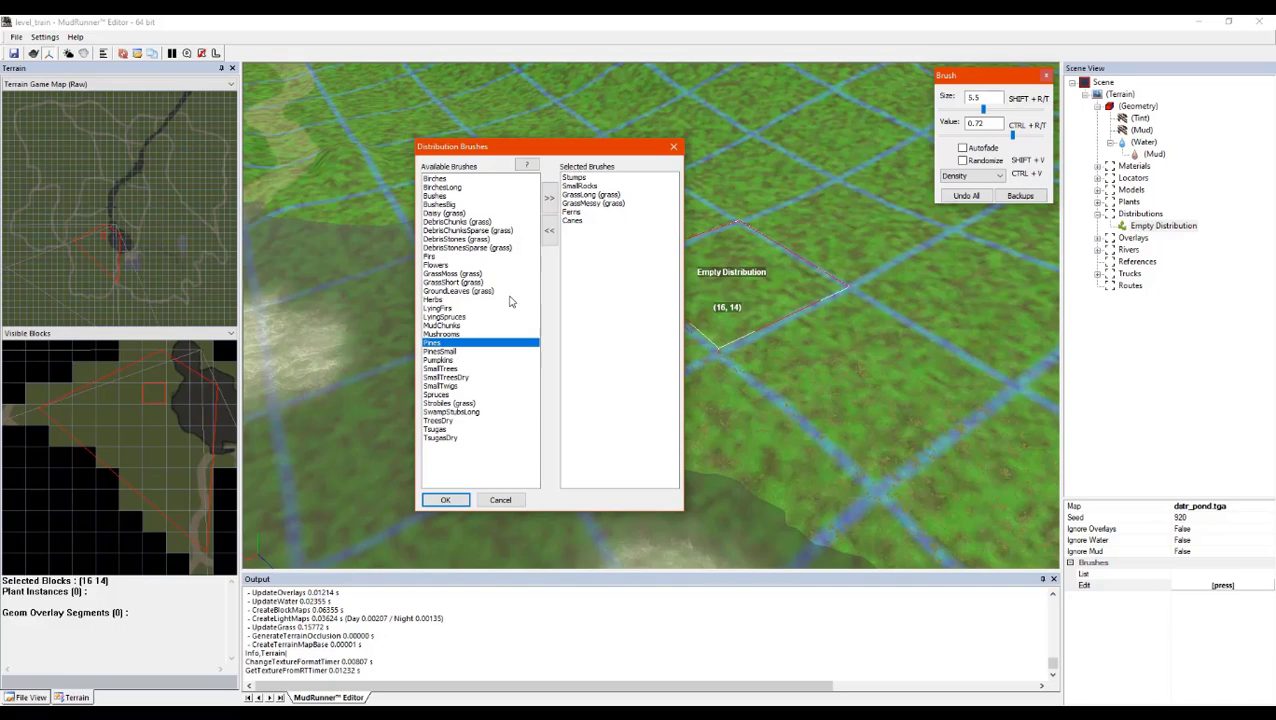
click(550, 200)
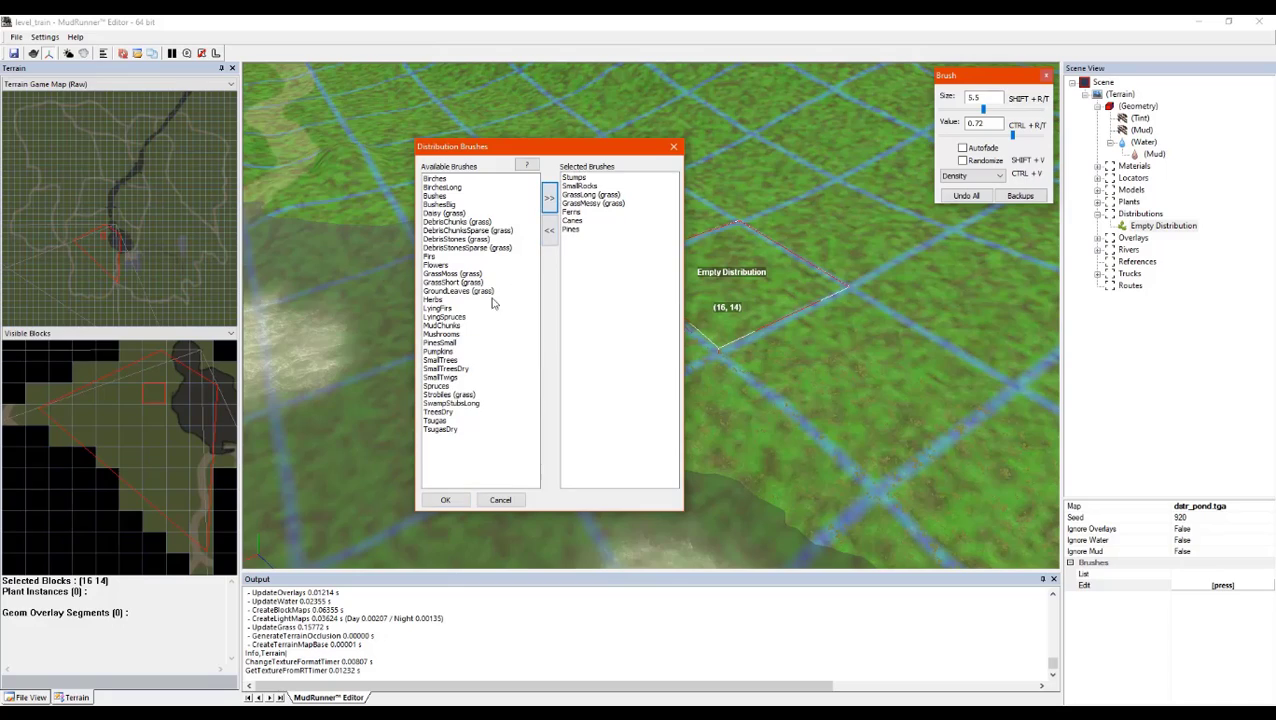
click(449, 346)
click(550, 200)
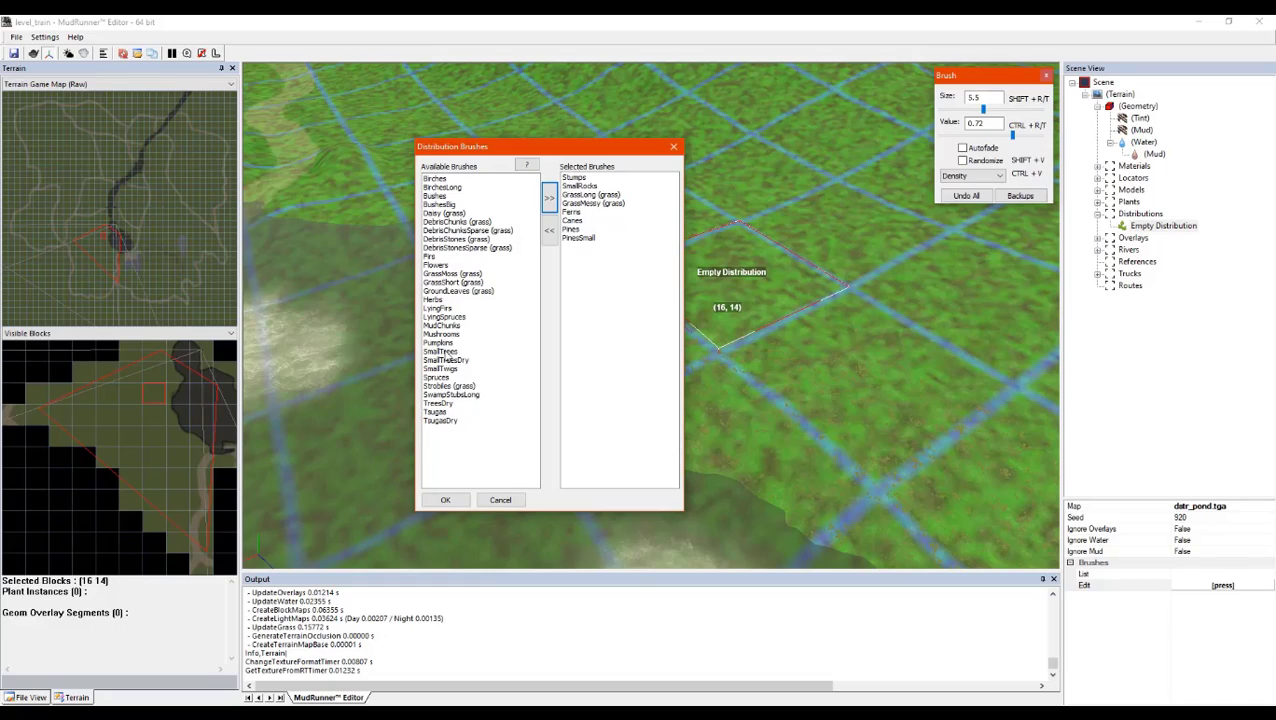
click(445, 352)
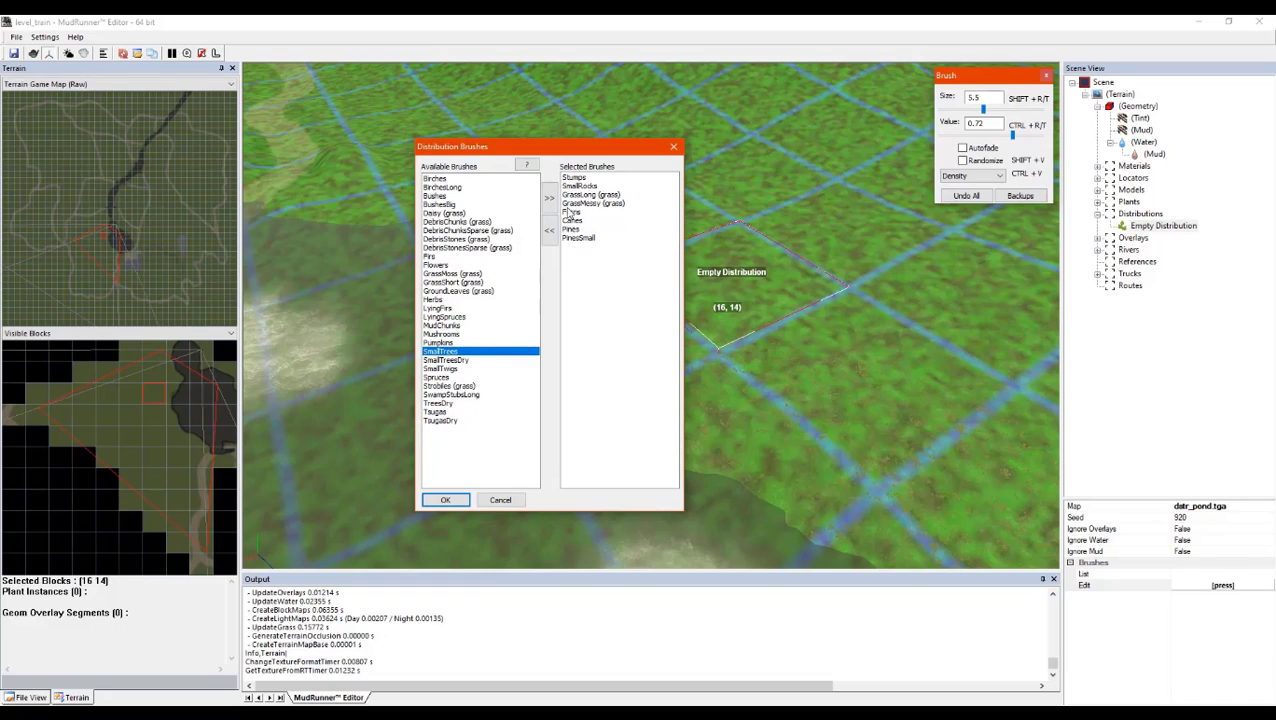
click(549, 198)
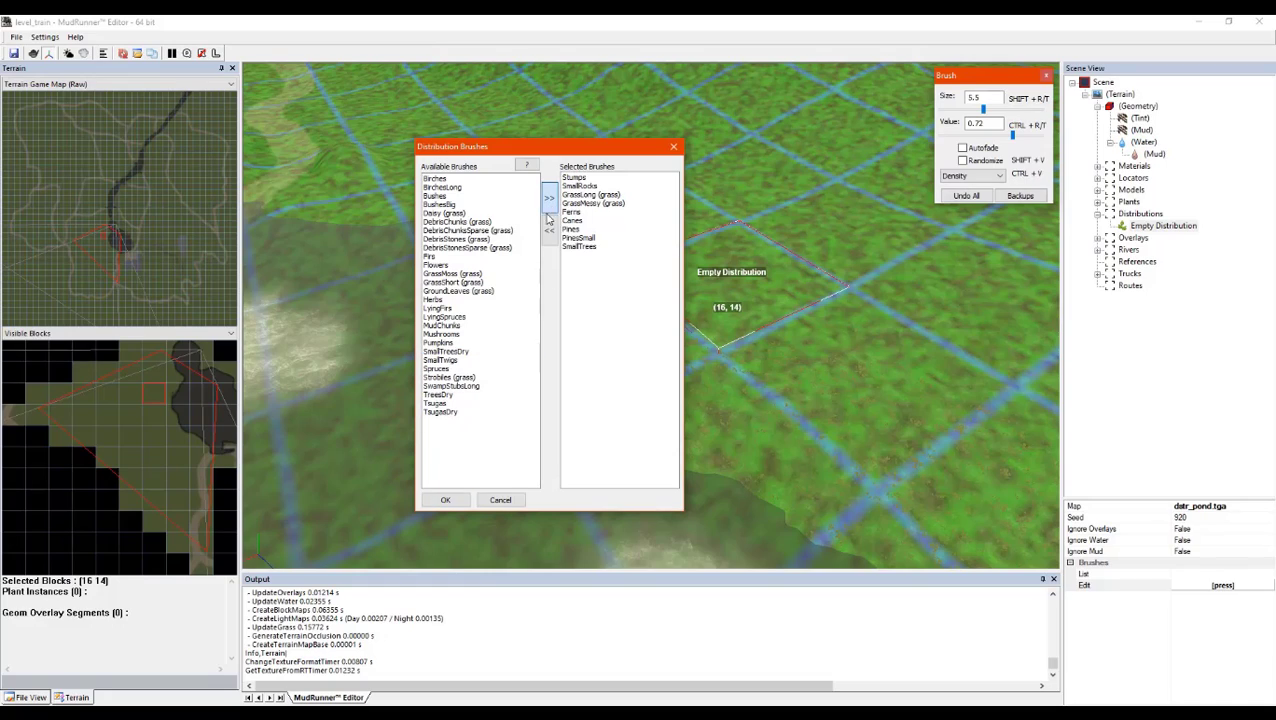
click(448, 361)
click(549, 198)
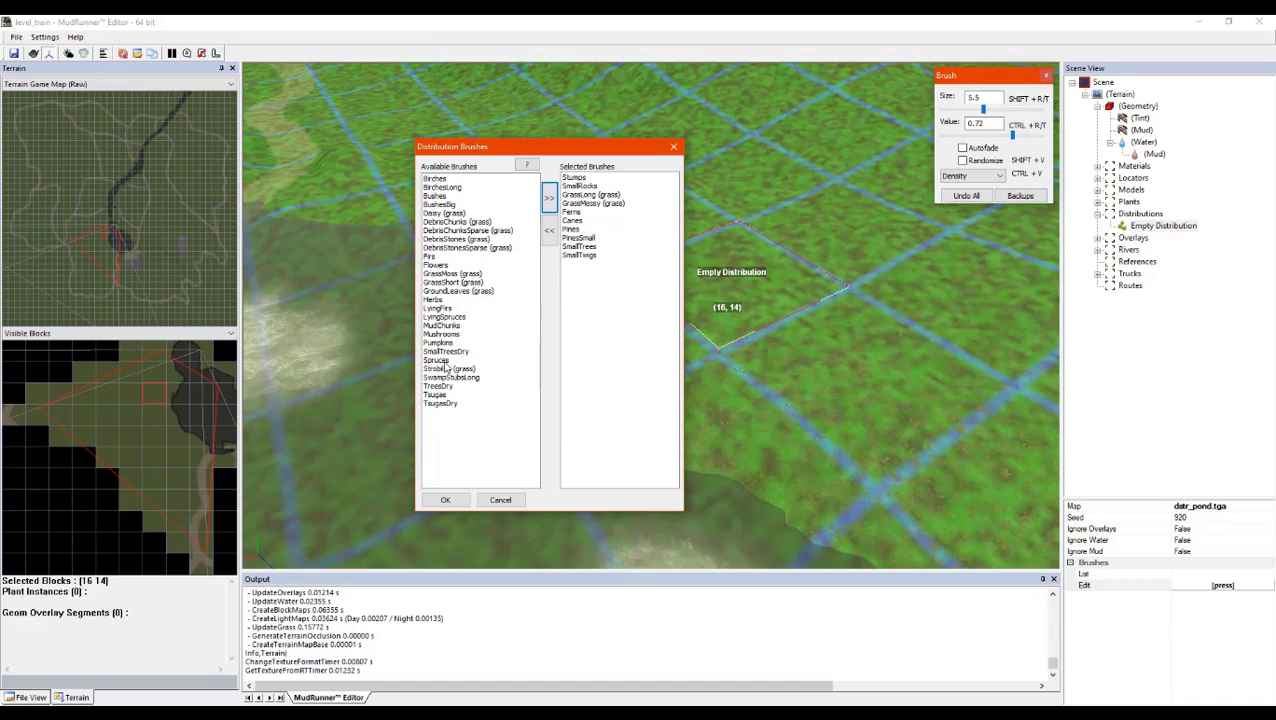
Add the Tsugas and Herbs brushes and apply the brush selection to the distribution
click(437, 396)
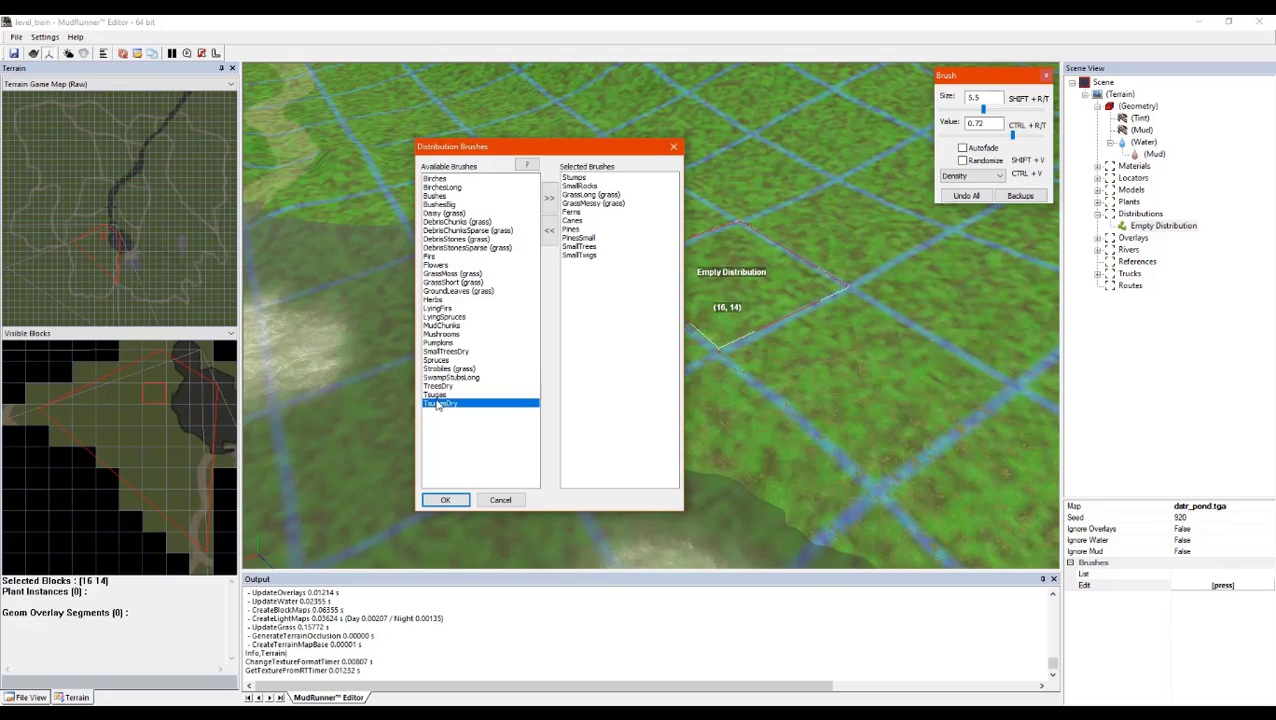
click(549, 199)
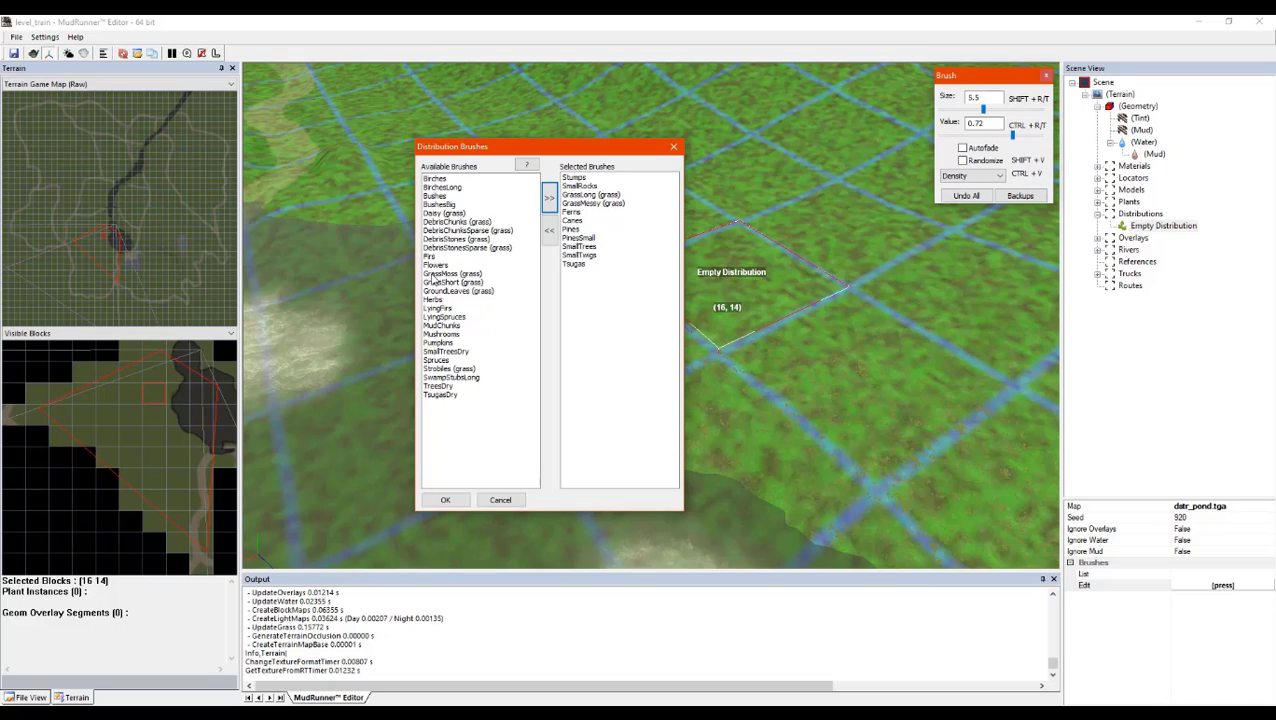
click(437, 301)
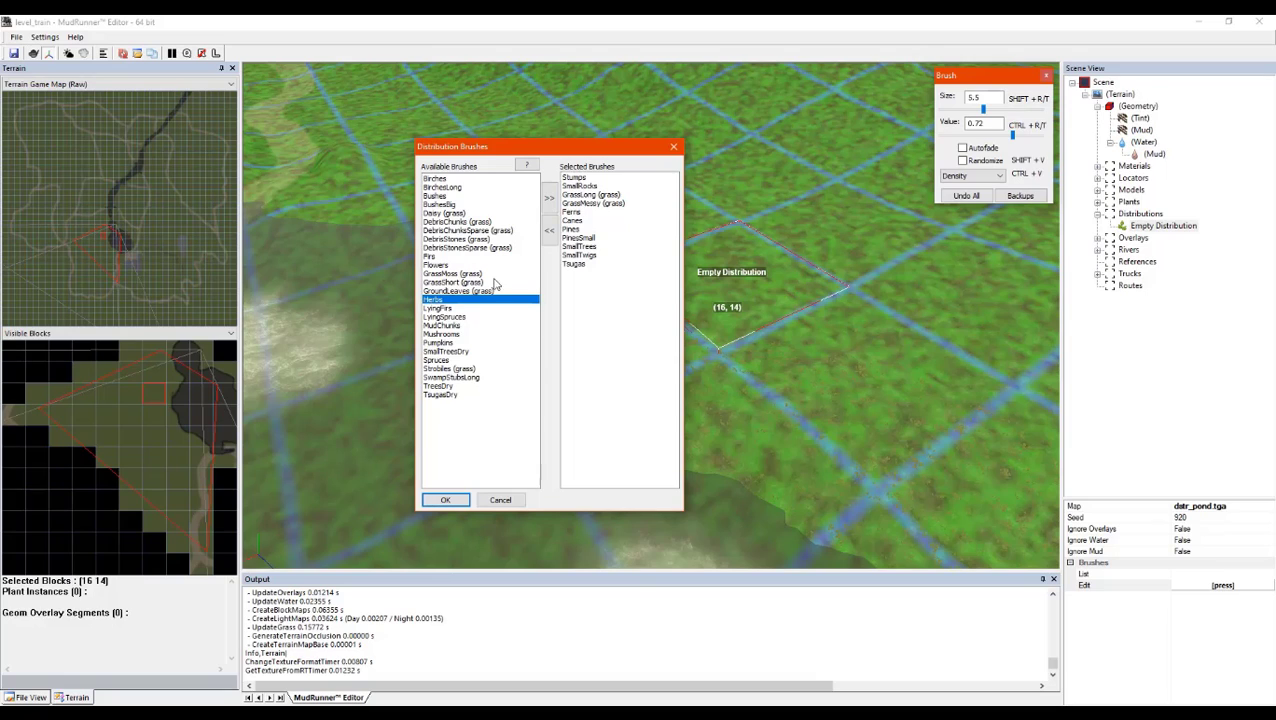
click(549, 200)
click(447, 500)
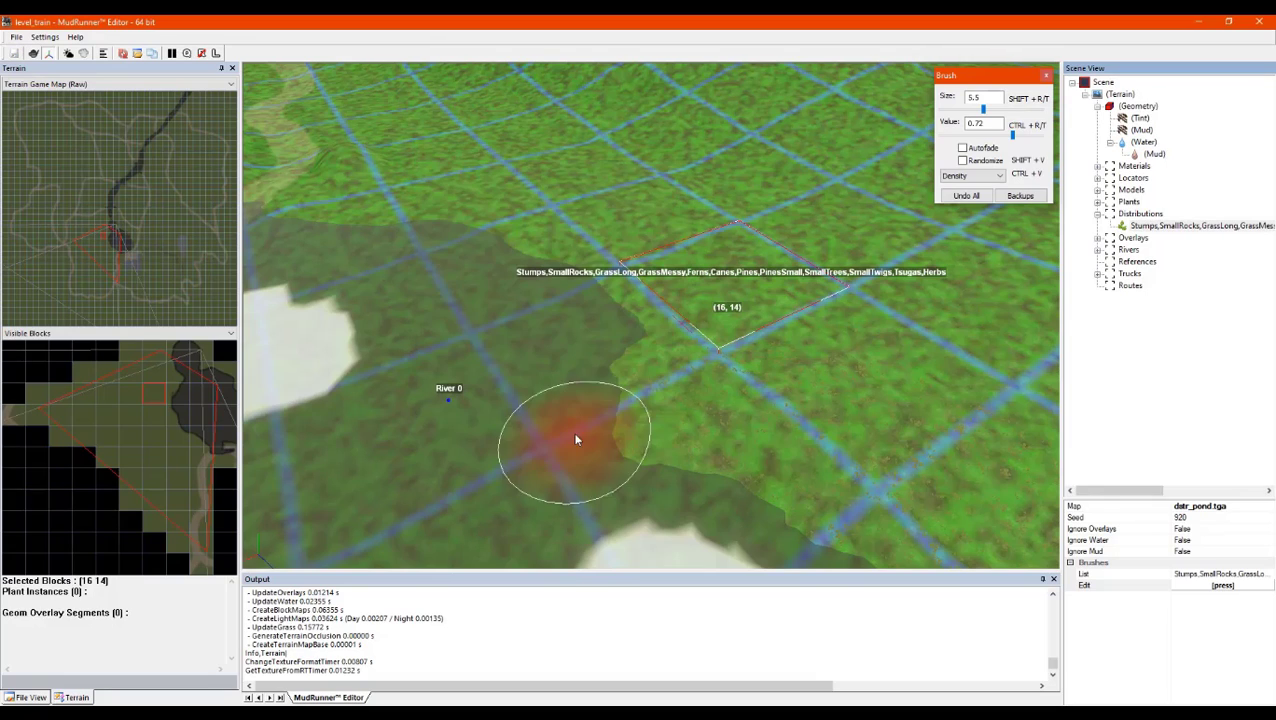
Set the Density brush's value to 1.00 and its size to 8.0
scroll(573, 261, down, 3)
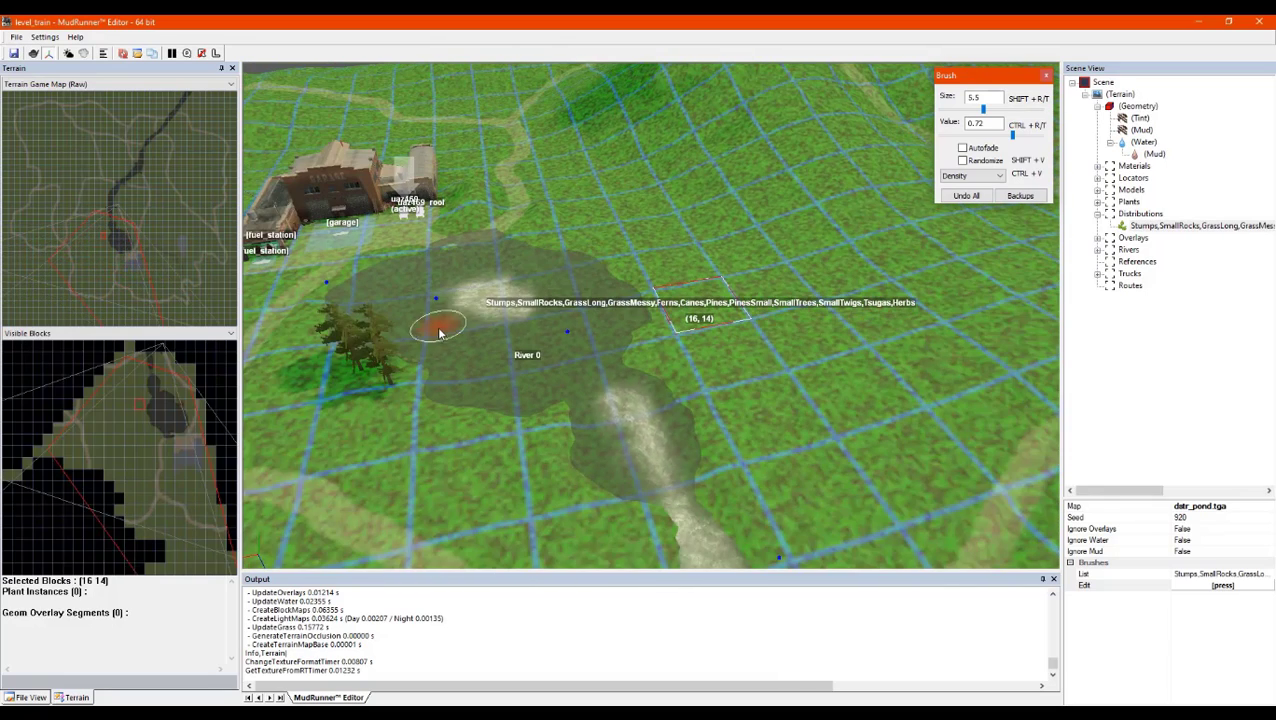
scroll(441, 328, up, 4)
mouse_move(436, 407)
alt+middle_down()
mouse_move(373, 410)
mouse_move(412, 433)
mouse_move(484, 440)
mouse_move(538, 416)
mouse_move(497, 397)
mouse_move(466, 418)
alt+middle_up()
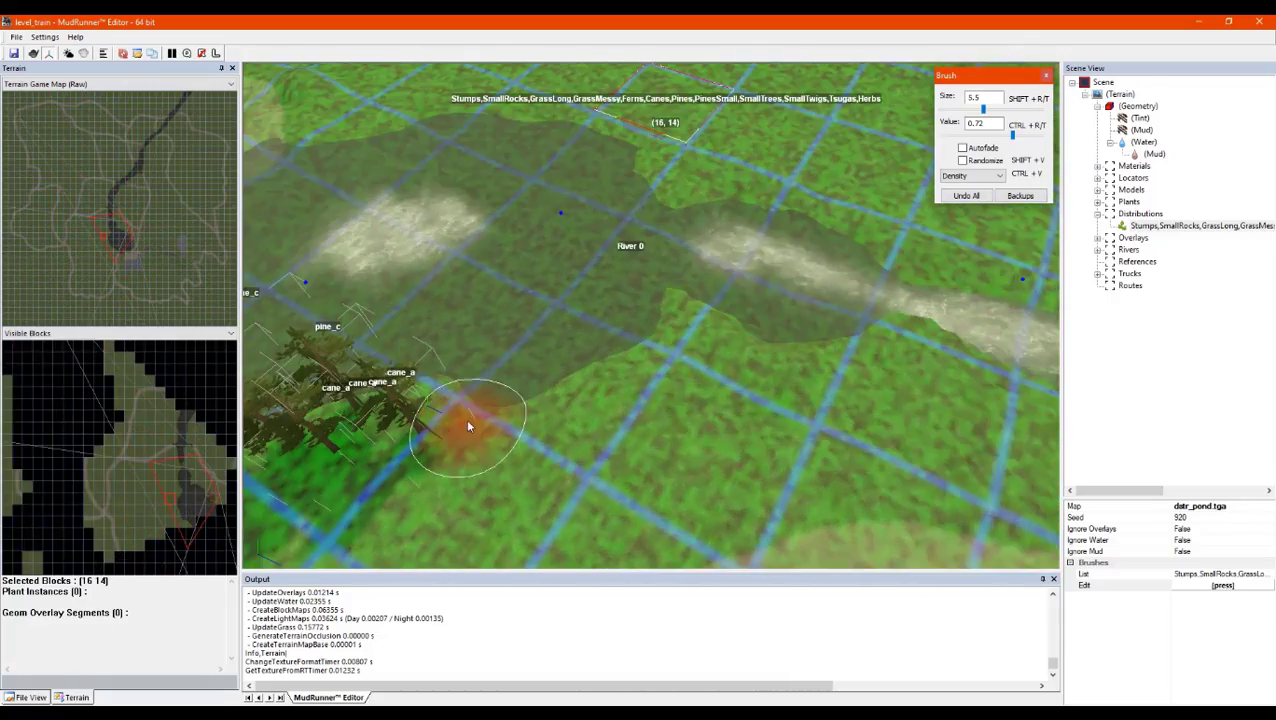
click(1012, 133)
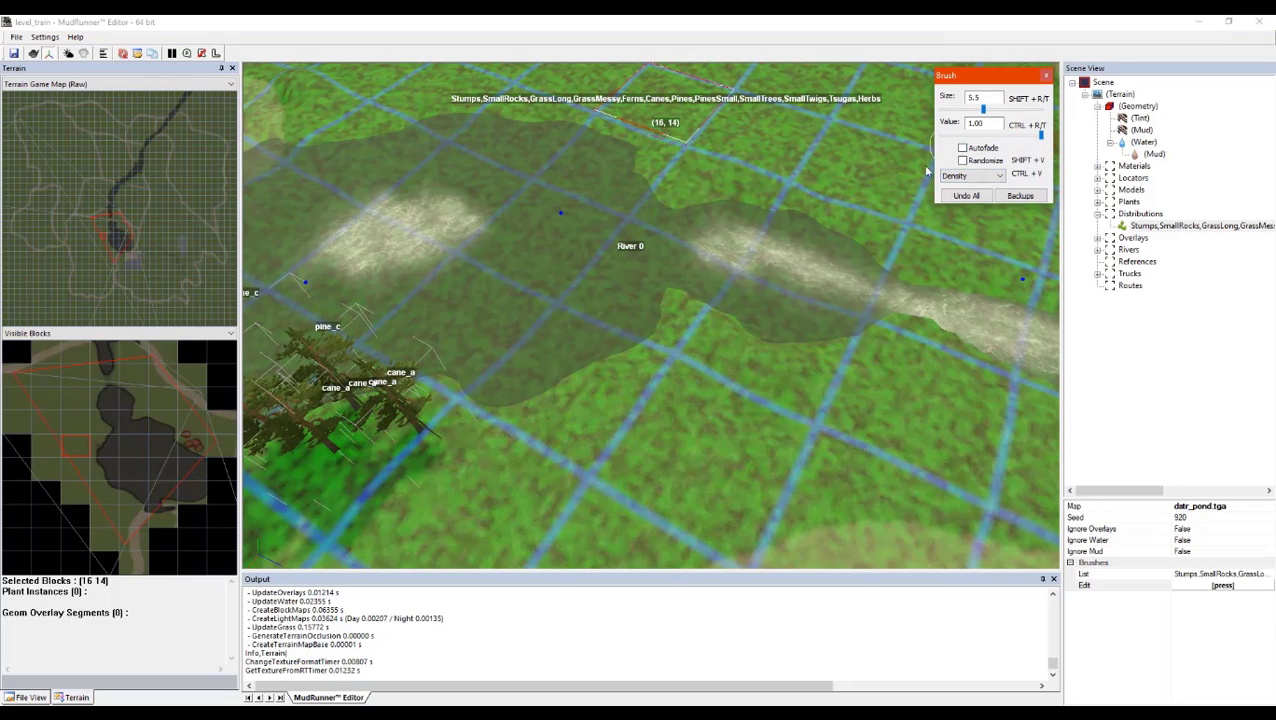
alt+middle_drag(683, 188, 720, 185)
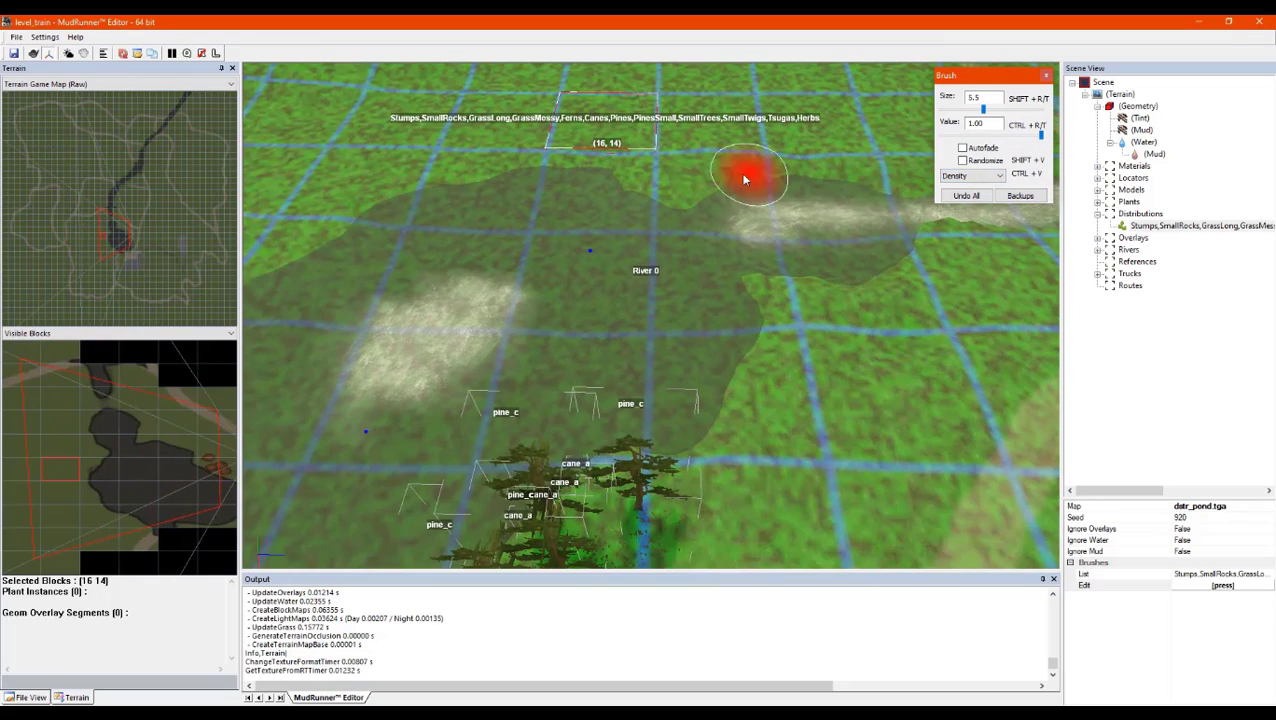
click(1040, 136)
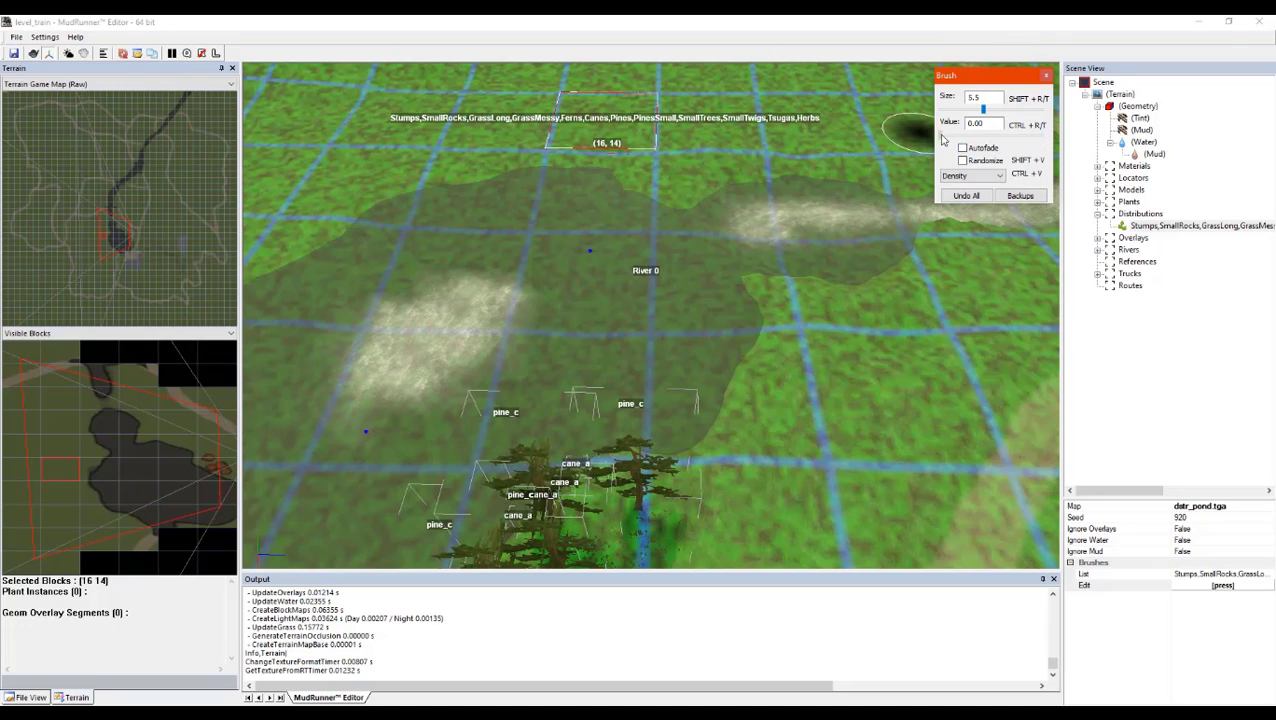
alt+middle_drag(772, 353, 798, 361)
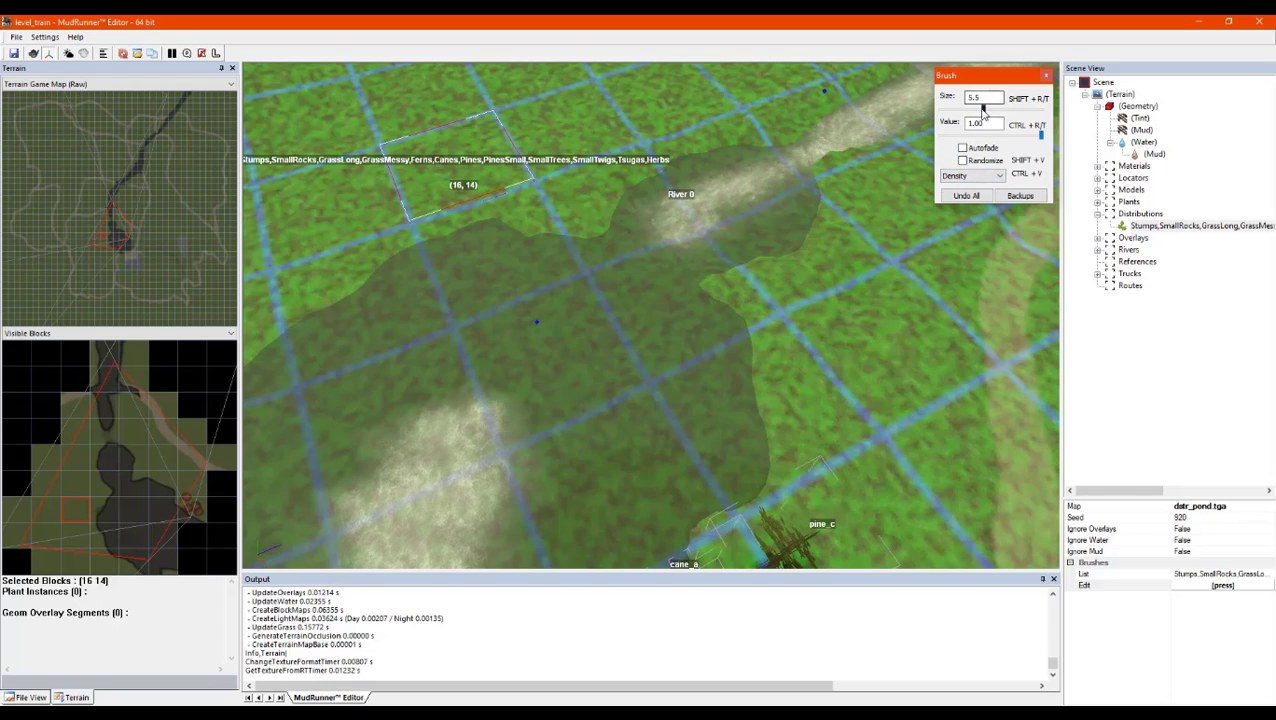
drag(983, 110, 989, 110)
Paint full plant density along the shore around the pond, on both sides of the river's outlet
alt+middle_drag(776, 284, 785, 293)
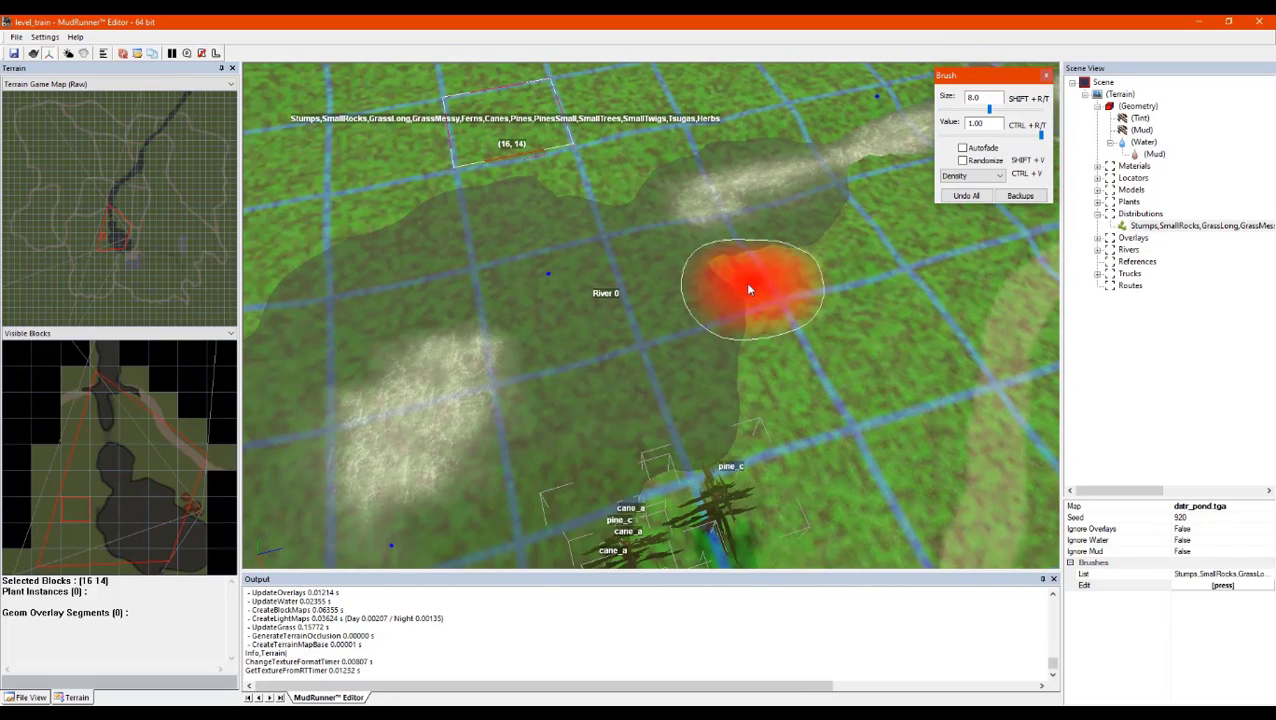
mouse_move(746, 283)
mouse_down()
mouse_move(807, 308)
mouse_move(874, 188)
mouse_move(874, 256)
mouse_move(876, 233)
mouse_move(797, 427)
mouse_move(874, 285)
mouse_move(709, 503)
mouse_move(669, 532)
mouse_move(661, 456)
mouse_move(634, 479)
mouse_move(427, 436)
mouse_move(421, 362)
mouse_move(590, 202)
mouse_move(738, 182)
mouse_move(846, 125)
mouse_up()
scroll(669, 532, down, 1)
scroll(658, 482, down, 1)
scroll(421, 362, up, 1)
scroll(848, 138, down, 2)
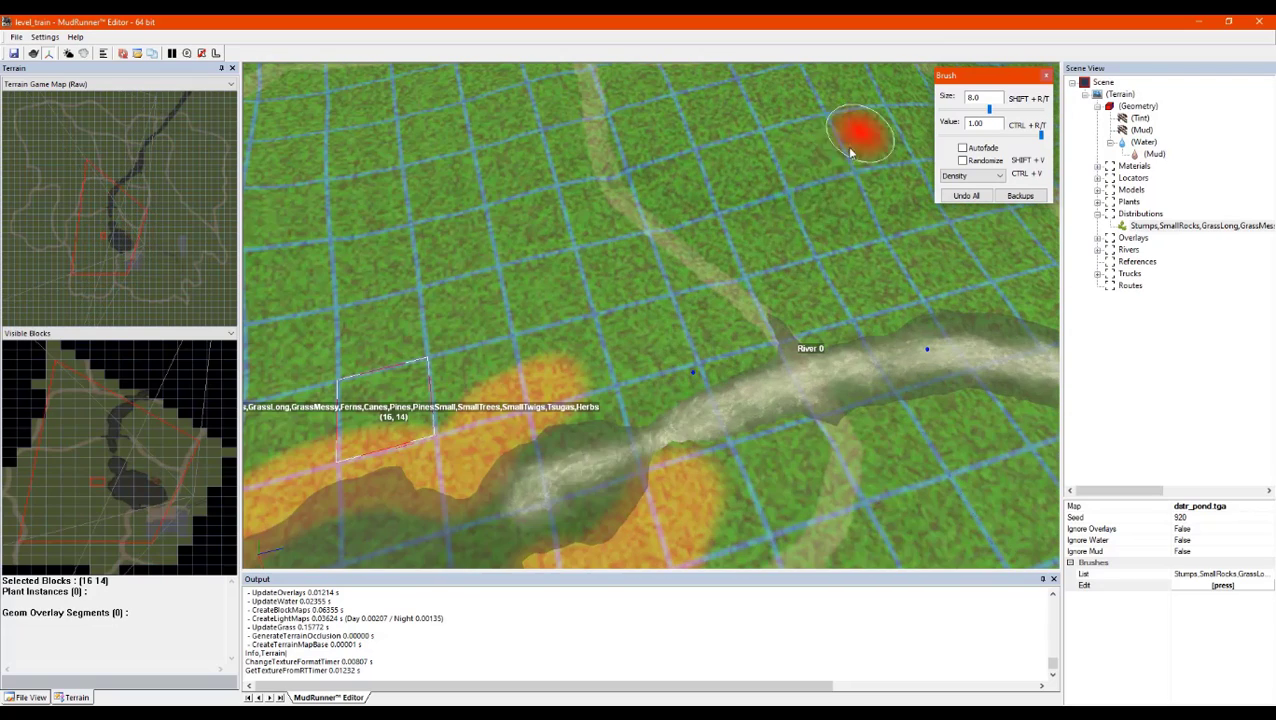
Paint plant density along the river's outer bank from the pond past the first two road crossings, keeping the roads clear
mouse_move(573, 405)
mouse_down()
mouse_move(746, 342)
mouse_move(848, 328)
mouse_up()
scroll(840, 326, up, 2)
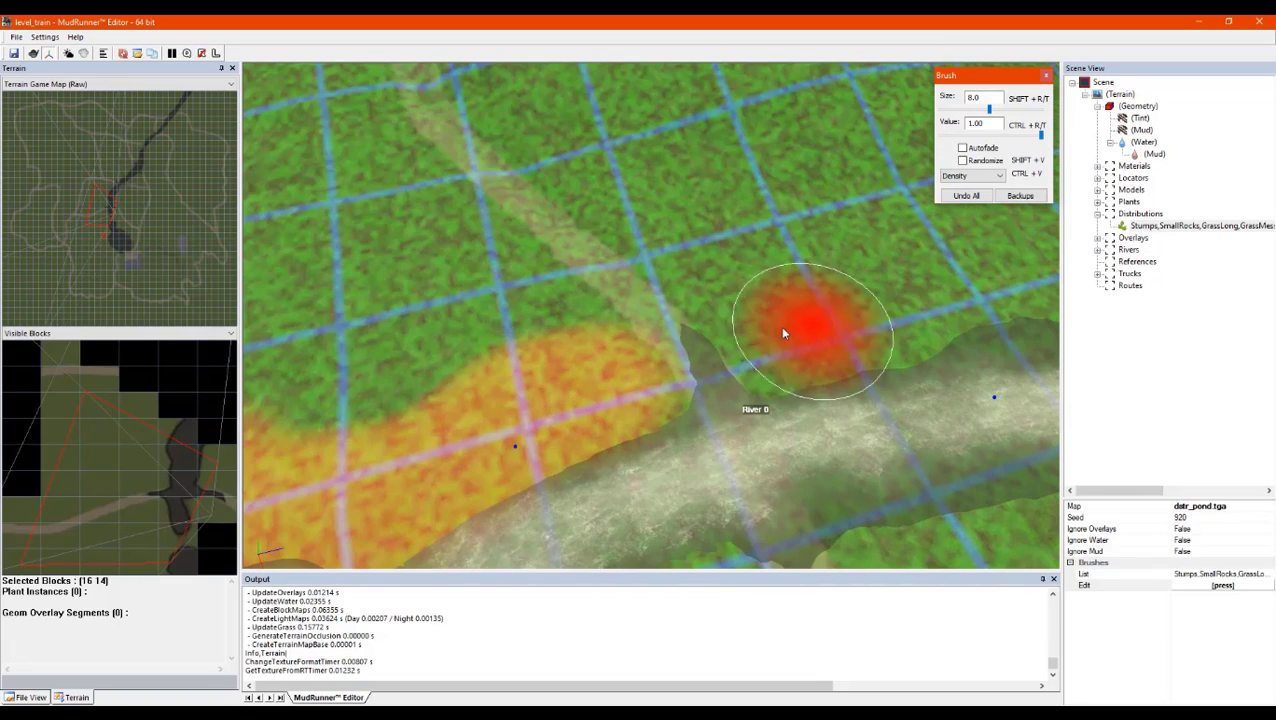
mouse_move(768, 338)
mouse_down()
mouse_move(924, 304)
mouse_move(971, 265)
mouse_up()
scroll(946, 268, down, 2)
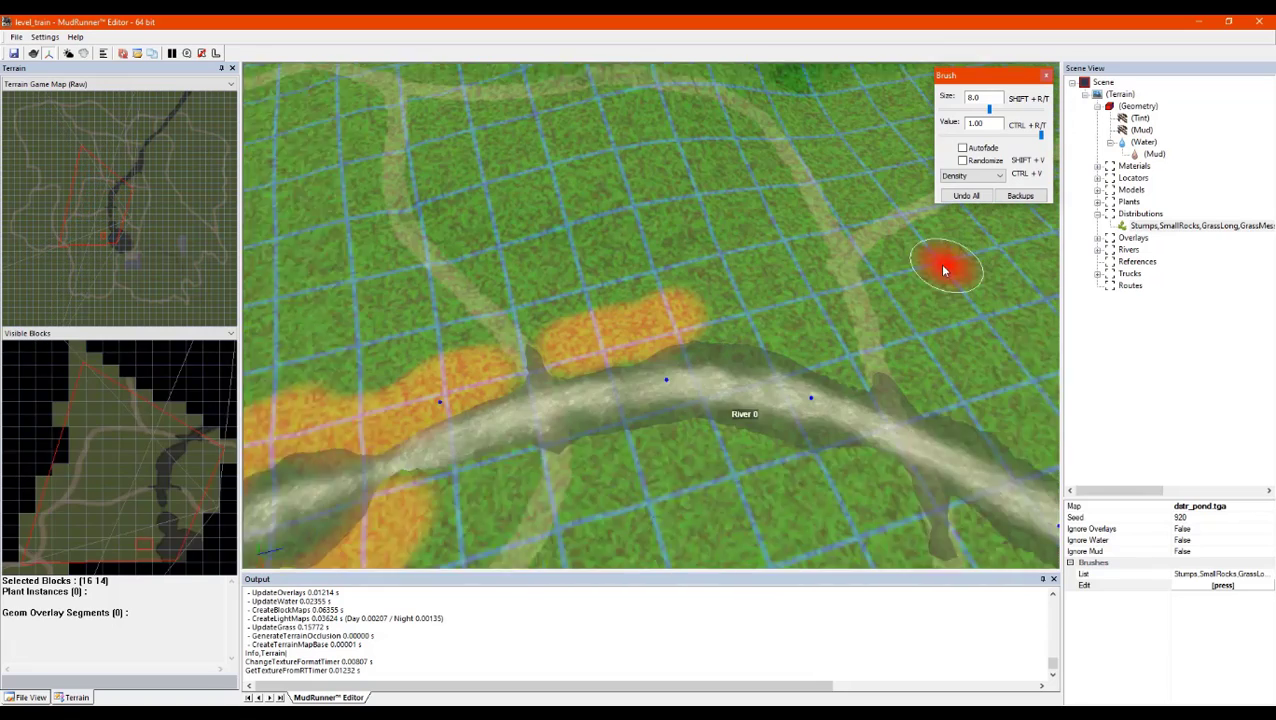
scroll(944, 268, up, 1)
drag(627, 330, 756, 358)
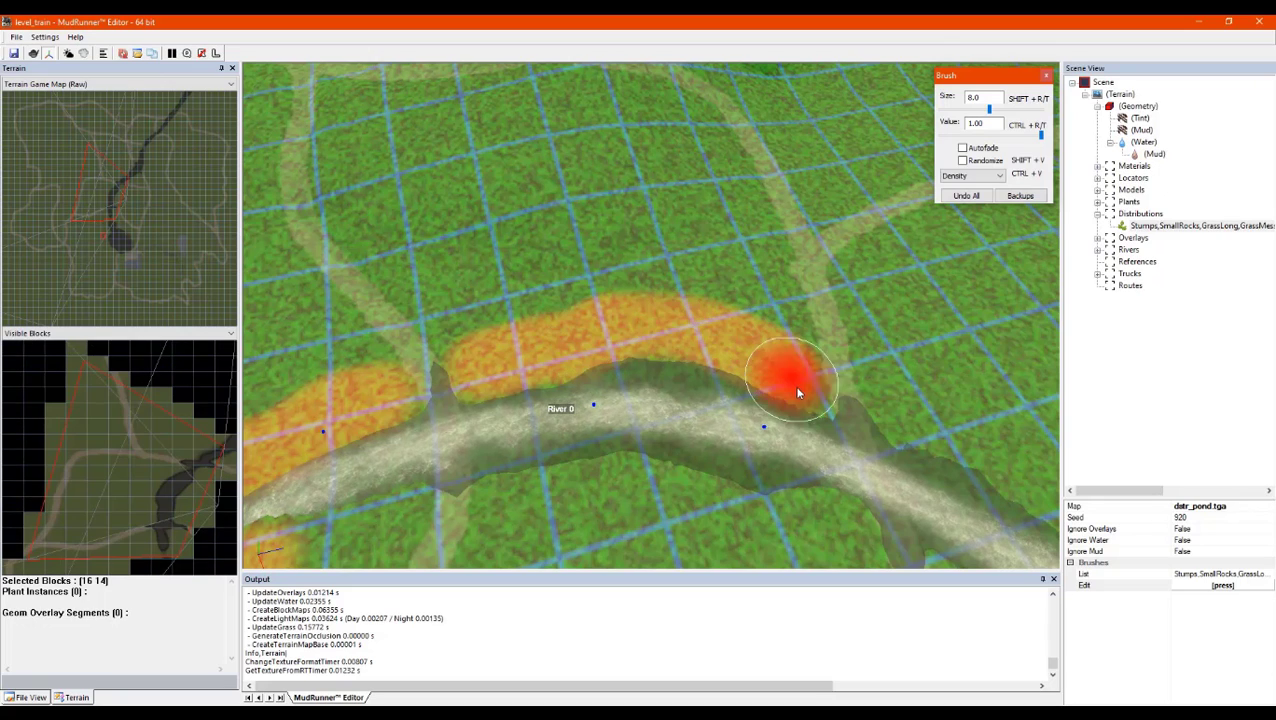
mouse_move(906, 360)
mouse_down()
mouse_move(918, 405)
mouse_move(995, 455)
mouse_up()
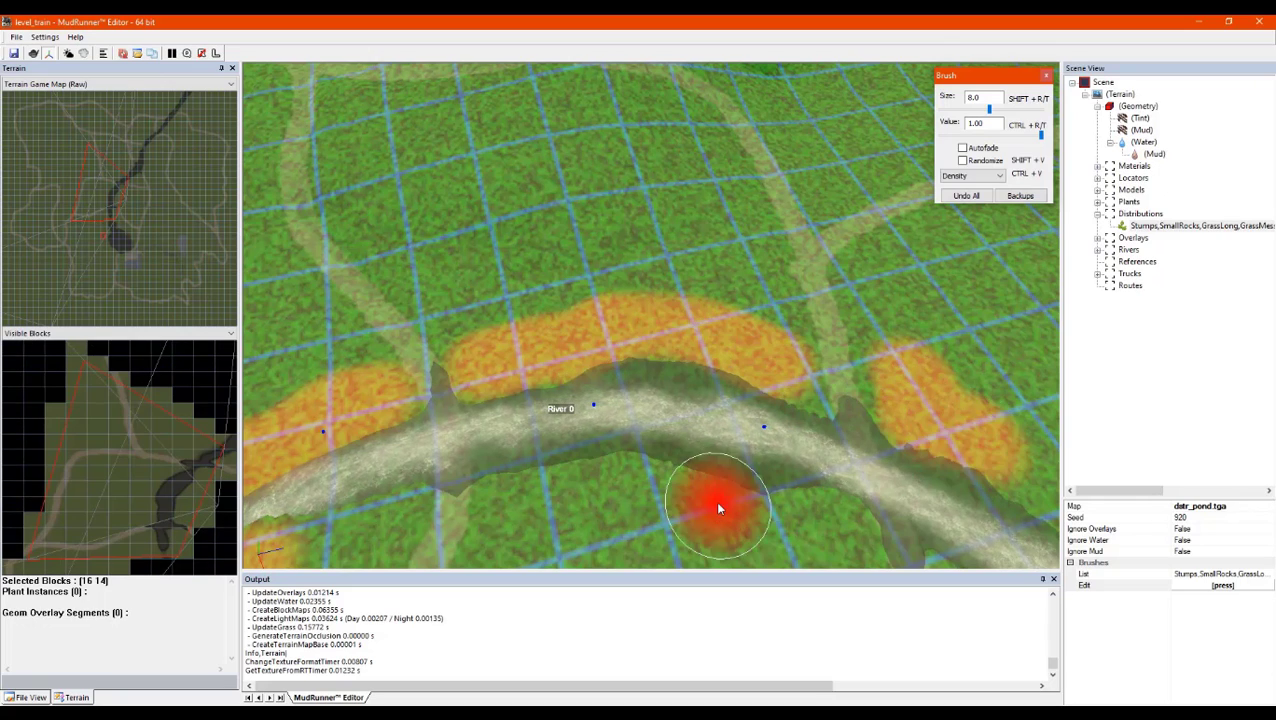
Paint plant density along the river's inner bank from the pond and along both banks past the third road crossing
scroll(720, 510, down, 1)
scroll(740, 508, up, 2)
mouse_move(811, 406)
mouse_down()
mouse_move(828, 406)
mouse_move(661, 421)
mouse_move(450, 365)
mouse_move(450, 342)
mouse_move(720, 346)
mouse_move(794, 371)
mouse_move(462, 359)
mouse_move(488, 389)
mouse_up()
scroll(612, 406, down, 3)
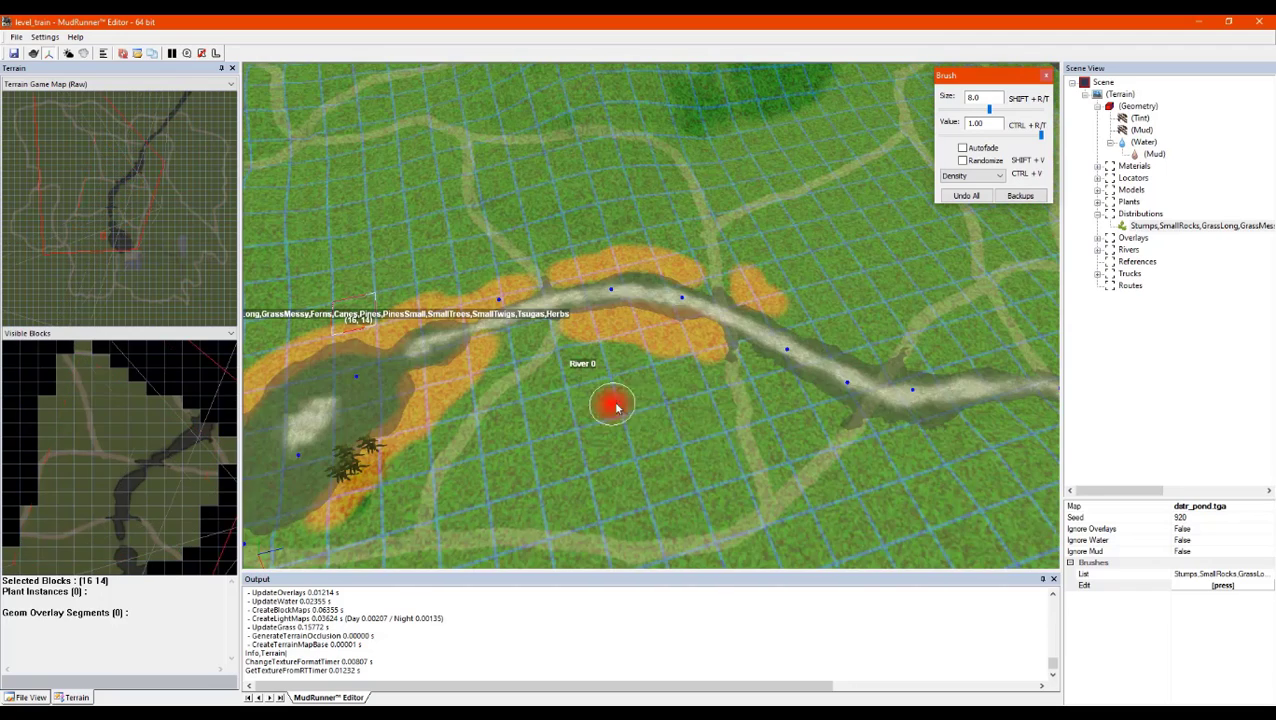
mouse_move(764, 390)
mouse_down()
mouse_move(797, 376)
mouse_move(755, 359)
mouse_move(823, 399)
mouse_move(772, 331)
mouse_move(760, 288)
mouse_move(897, 362)
mouse_move(972, 358)
mouse_move(985, 399)
mouse_move(903, 437)
mouse_move(945, 447)
mouse_up()
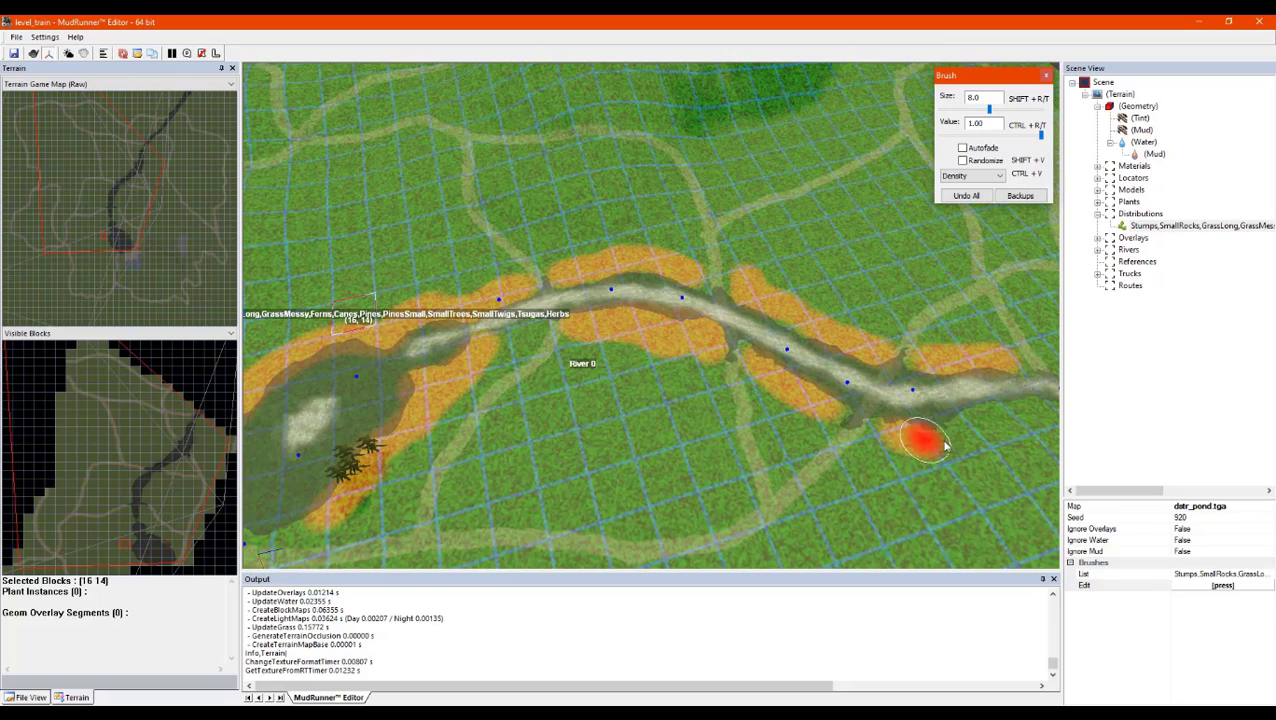
Extend the plant density along both river banks toward the map edge, leaving gaps where the roads cross
key(d)
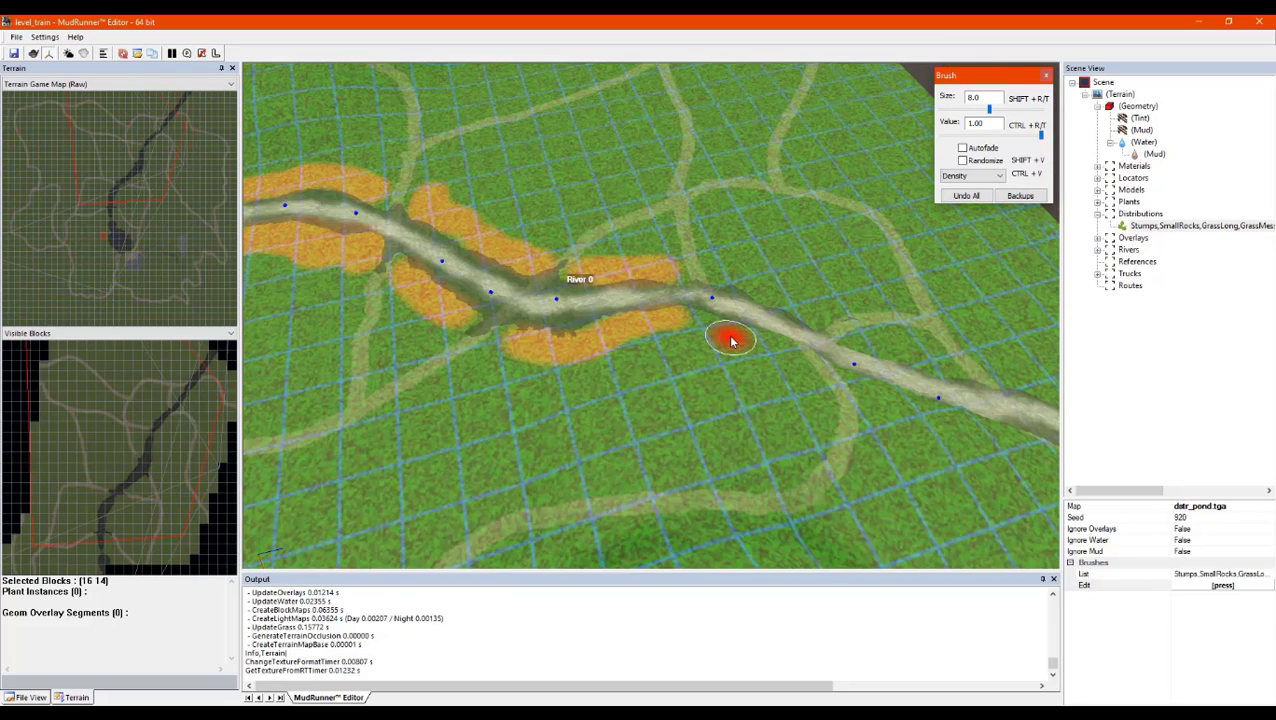
mouse_move(731, 342)
mouse_down()
mouse_move(672, 319)
mouse_move(883, 407)
mouse_move(977, 421)
mouse_move(920, 345)
mouse_move(849, 345)
mouse_move(922, 366)
mouse_move(729, 273)
mouse_move(809, 296)
mouse_up()
scroll(924, 329, up, 2)
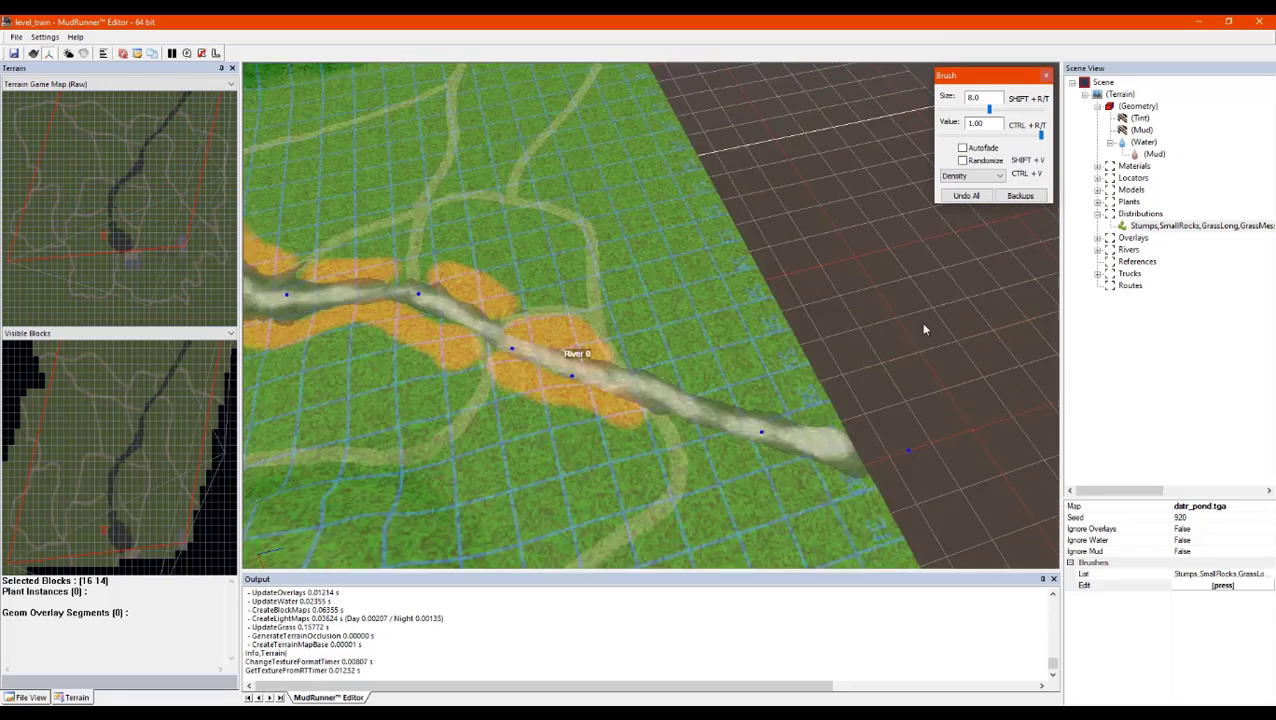
Paint the outer bank up to the map edge and broad plant areas on both sides of the last inner-bank road
scroll(577, 401, up, 3)
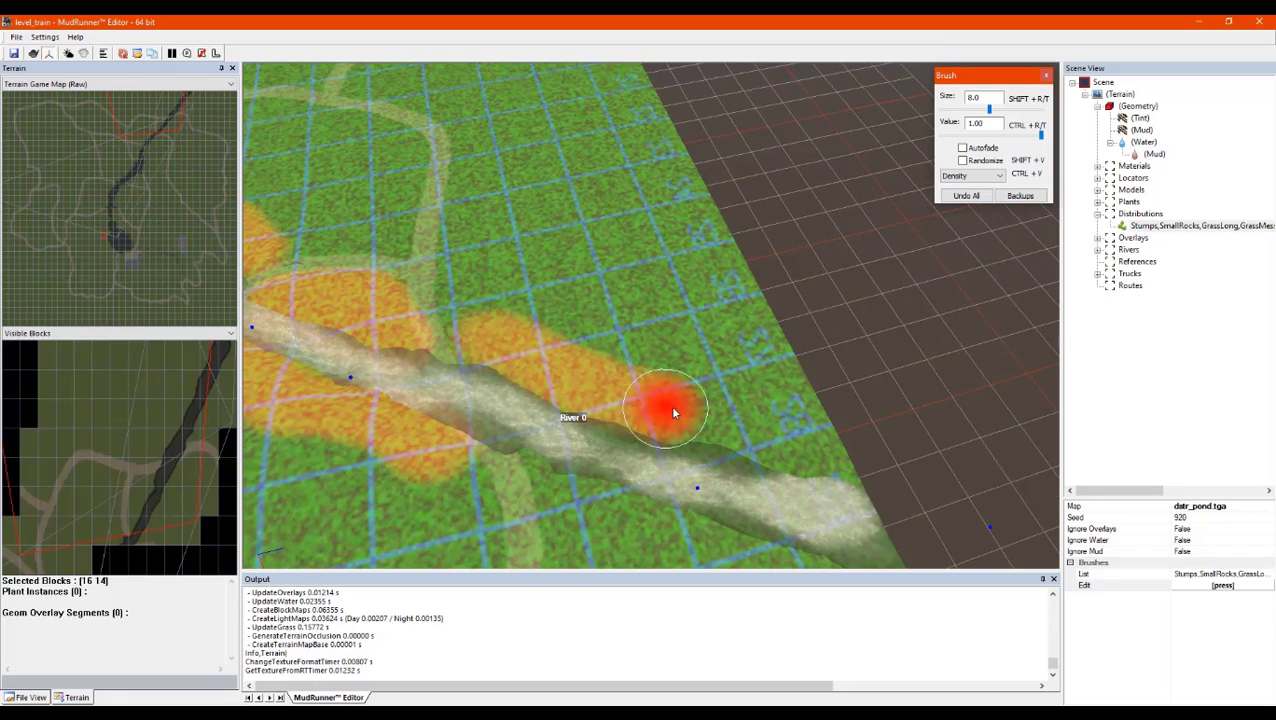
scroll(578, 450, down, 2)
scroll(627, 437, up, 2)
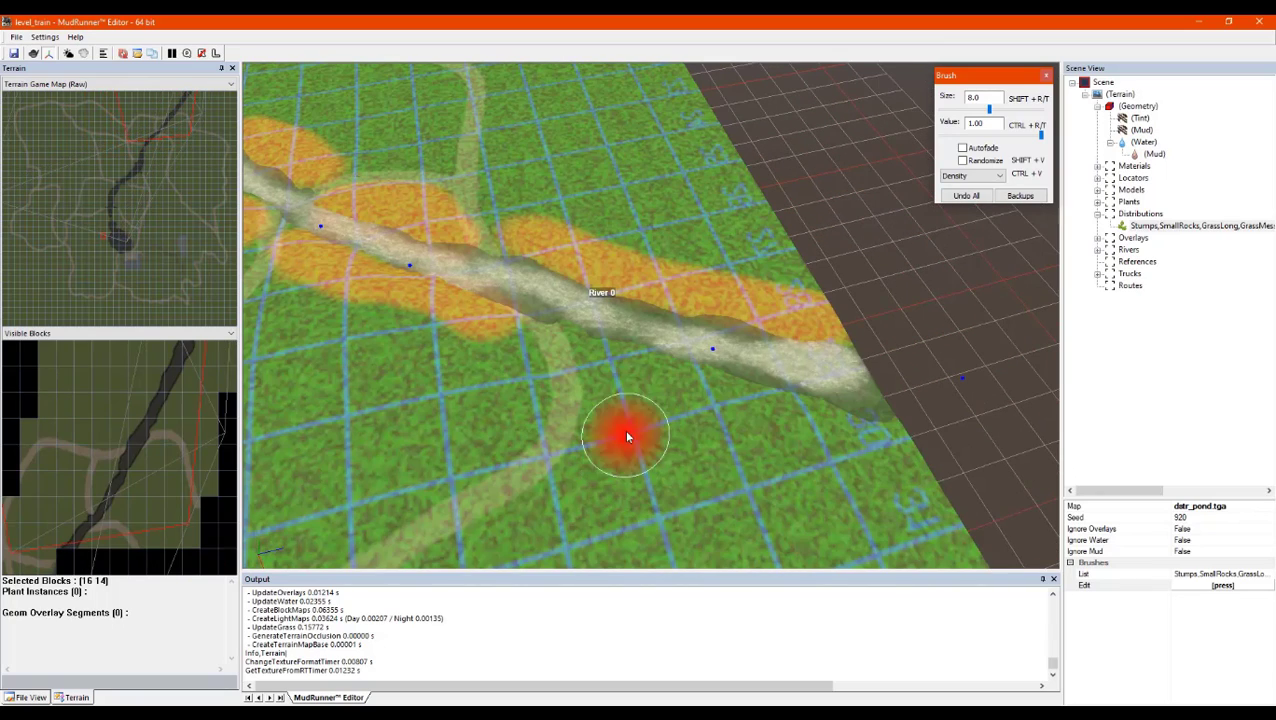
mouse_move(607, 362)
mouse_down()
mouse_move(632, 421)
mouse_move(641, 376)
mouse_move(889, 450)
mouse_move(655, 436)
mouse_move(898, 468)
mouse_move(629, 447)
mouse_move(876, 500)
mouse_move(904, 433)
mouse_move(904, 496)
mouse_move(779, 487)
mouse_up()
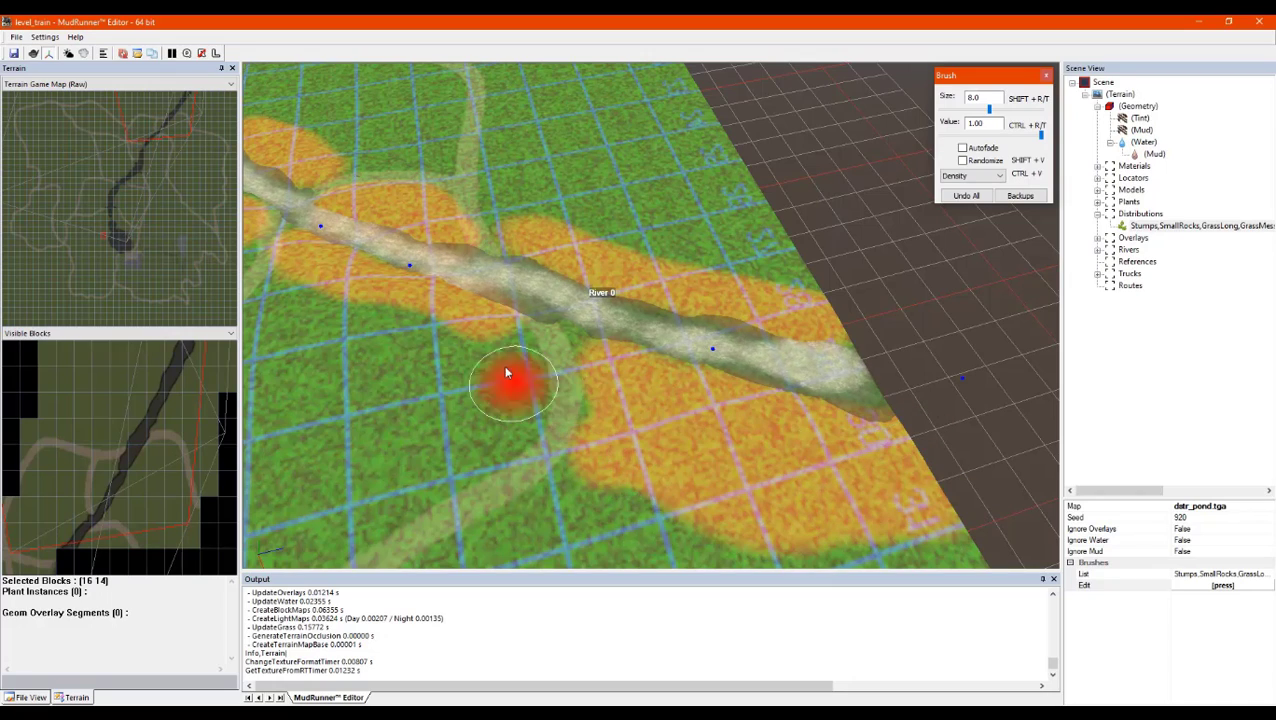
mouse_move(500, 341)
mouse_down()
mouse_move(512, 394)
mouse_move(496, 430)
mouse_move(521, 373)
mouse_move(493, 345)
mouse_move(413, 456)
mouse_move(440, 357)
mouse_up()
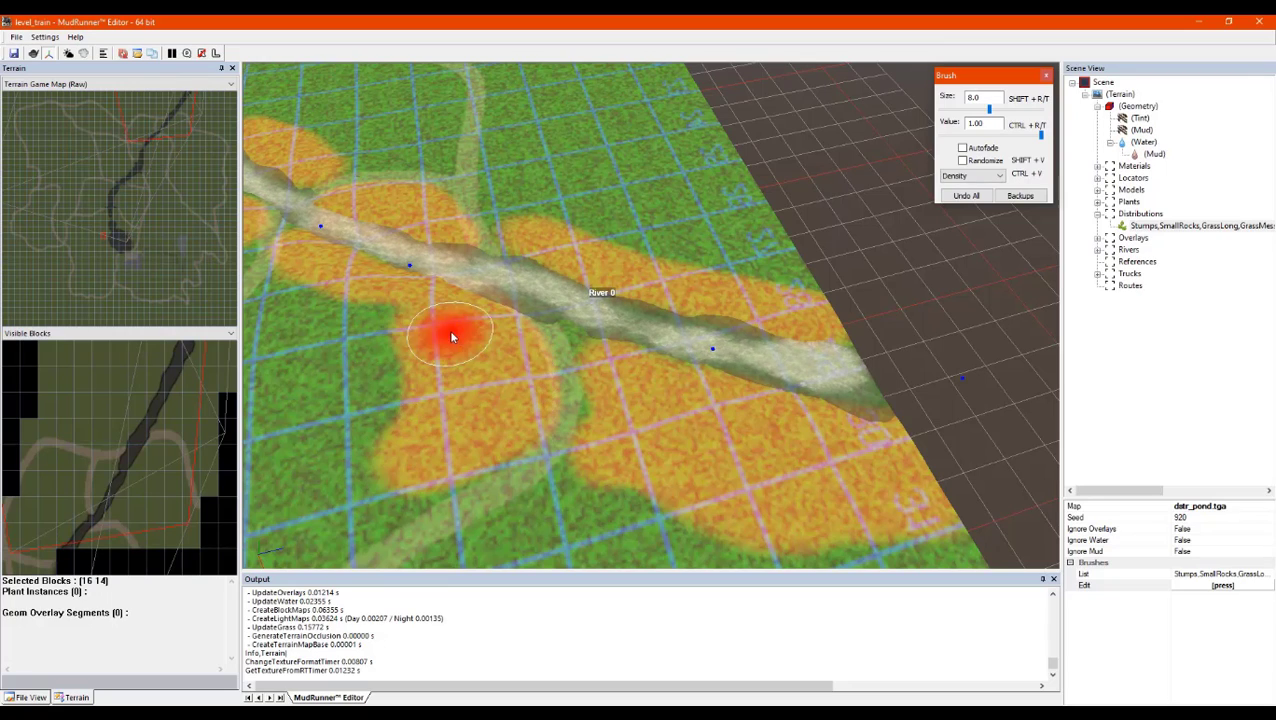
Paint plant density along the pond's garage-side shore, joining the painted bands on both sides
mouse_move(501, 174)
middle_down()
mouse_move(606, 177)
mouse_move(662, 239)
middle_up()
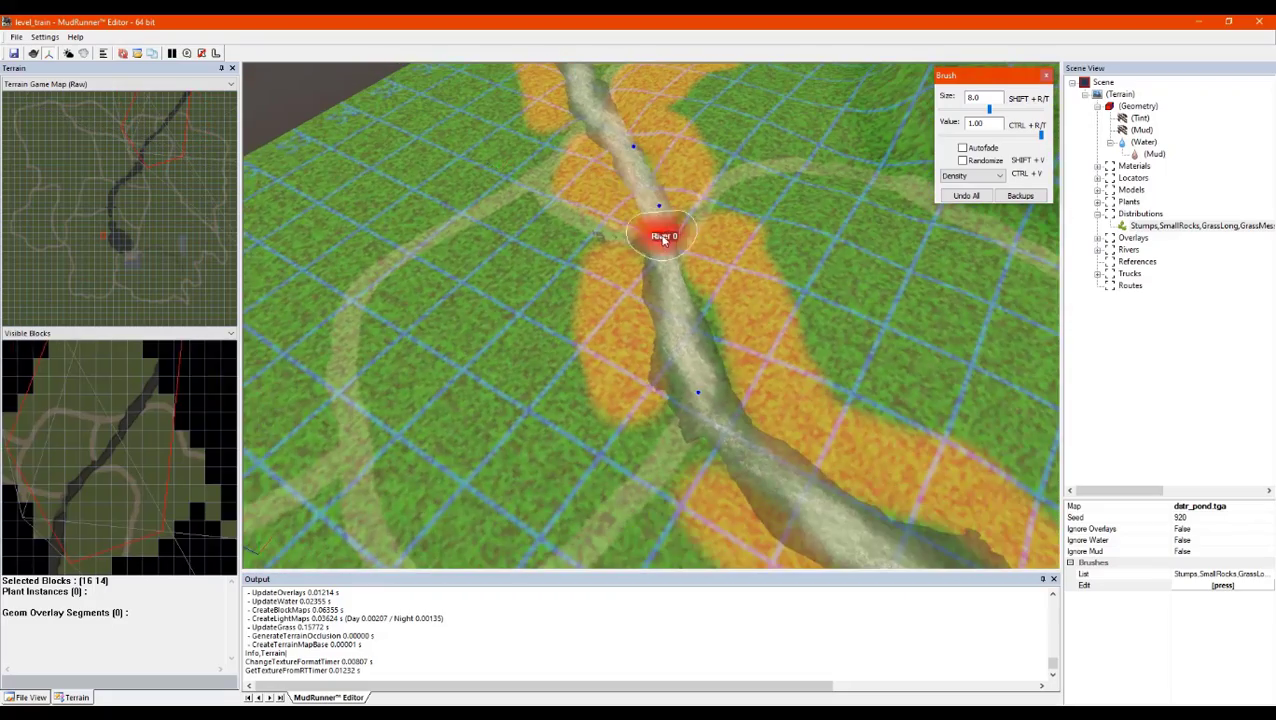
scroll(662, 239, down, 5)
mouse_move(830, 490)
middle_down()
mouse_move(746, 444)
mouse_move(846, 433)
middle_up()
scroll(748, 445, up, 5)
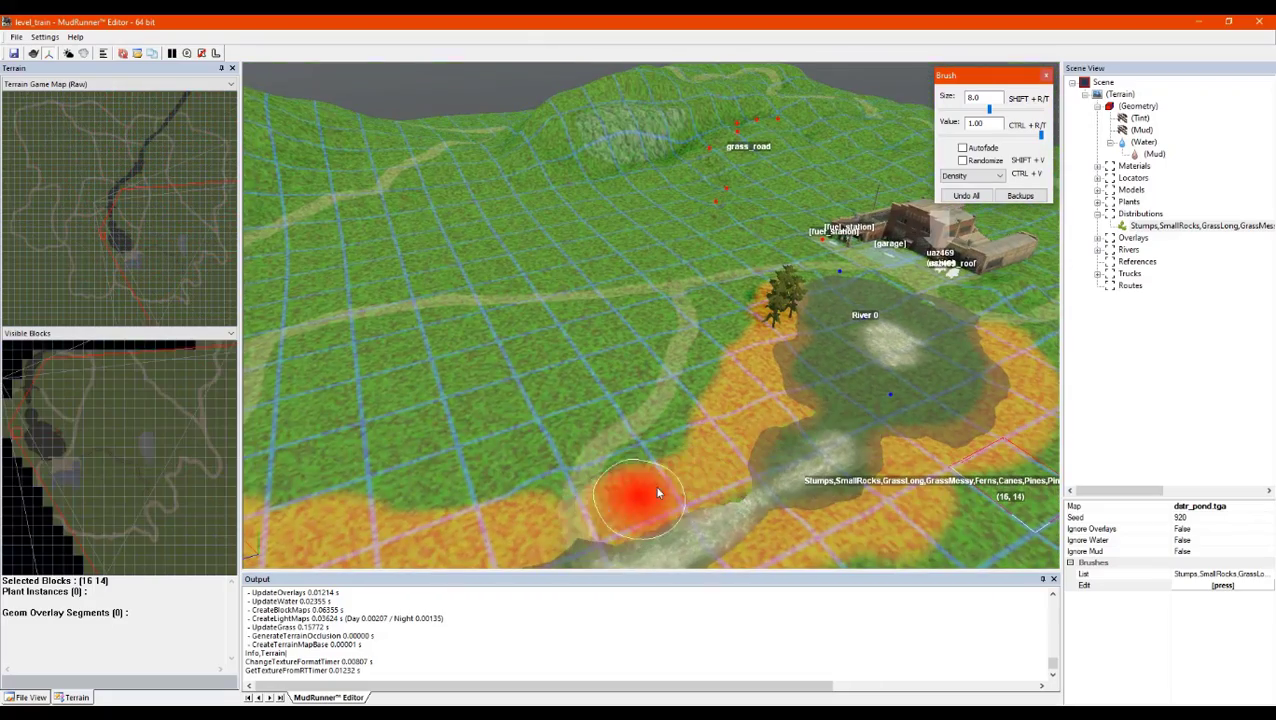
middle_drag(885, 340, 920, 356)
scroll(905, 252, up, 6)
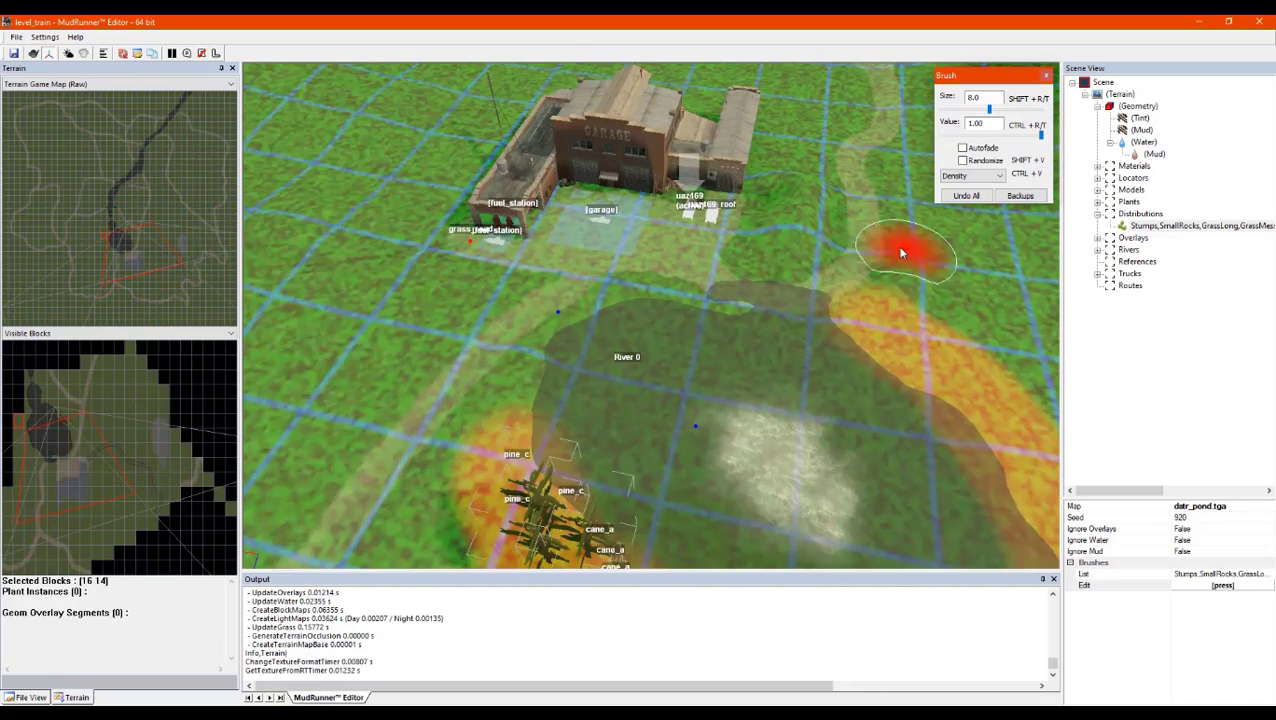
middle_drag(543, 387, 574, 384)
mouse_move(573, 384)
mouse_down()
mouse_move(528, 345)
mouse_move(503, 342)
mouse_move(427, 396)
mouse_move(382, 495)
mouse_up()
mouse_move(408, 480)
mouse_down()
mouse_move(484, 421)
mouse_move(527, 515)
mouse_move(641, 340)
mouse_move(809, 265)
mouse_move(746, 296)
mouse_move(827, 272)
mouse_move(906, 282)
mouse_move(590, 359)
mouse_move(806, 276)
mouse_move(720, 268)
mouse_move(740, 279)
mouse_move(838, 265)
mouse_up()
mouse_move(838, 265)
middle_down()
mouse_move(823, 259)
mouse_move(816, 280)
middle_up()
scroll(783, 345, down, 10)
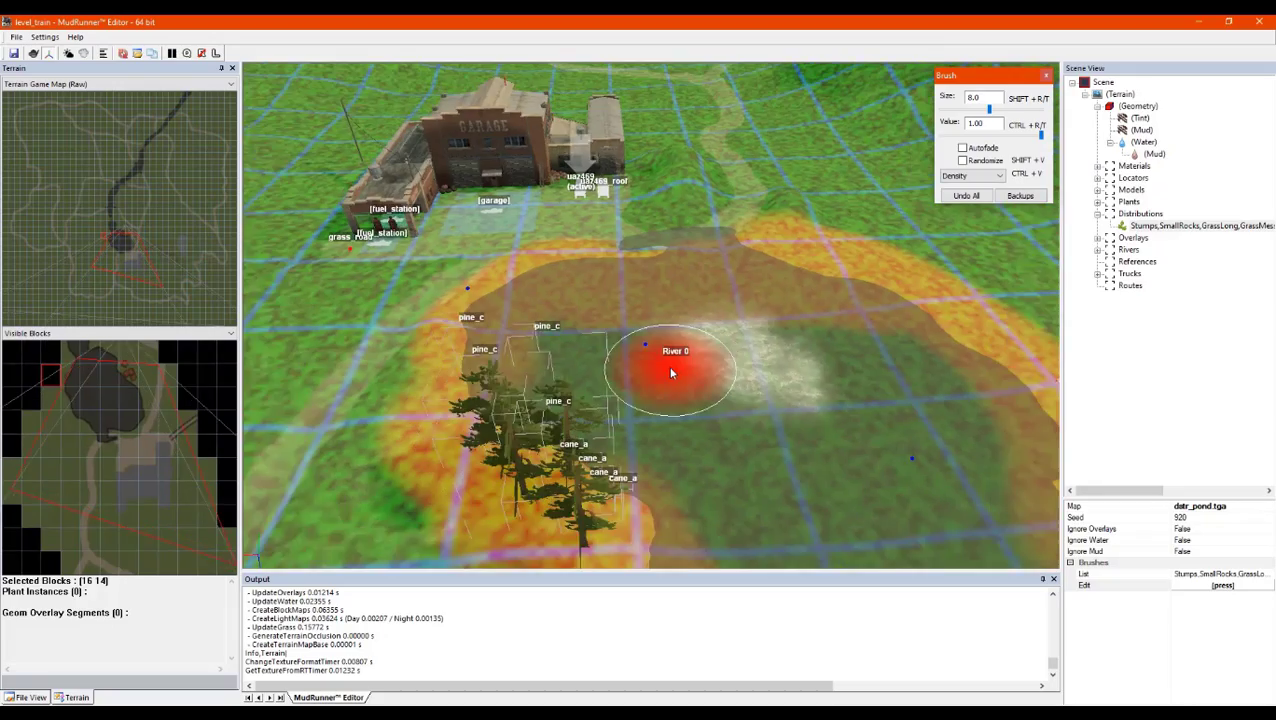
Finish the density painting and select the terrain beyond the pond's shore
middle_drag(717, 432, 764, 212)
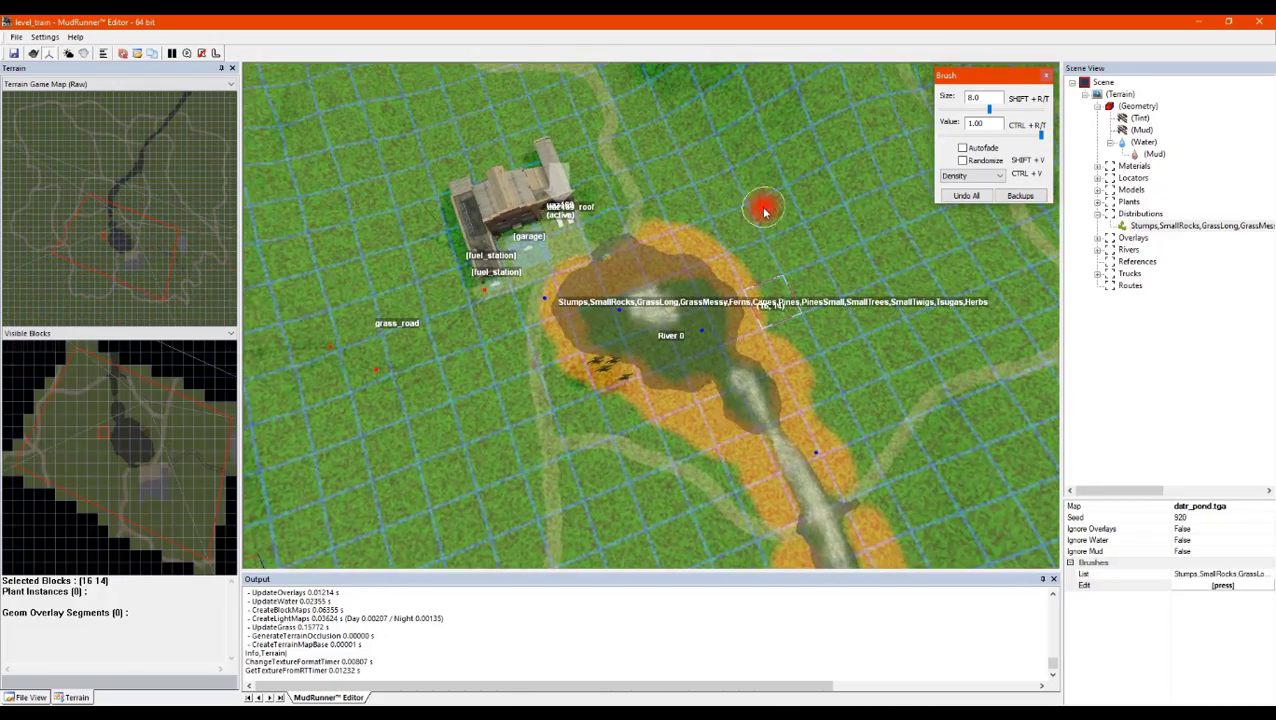
scroll(735, 232, up, 8)
mouse_move(636, 280)
middle_down()
mouse_move(667, 265)
mouse_move(626, 258)
middle_up()
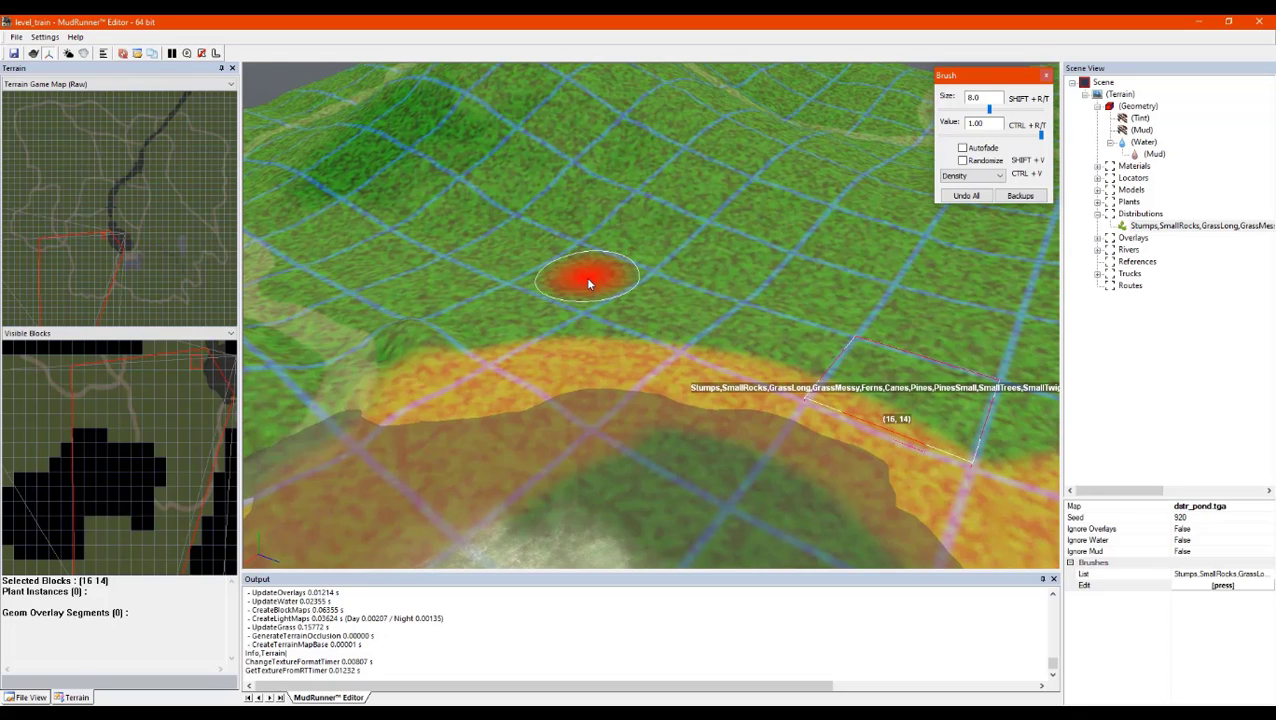
key(Escape)
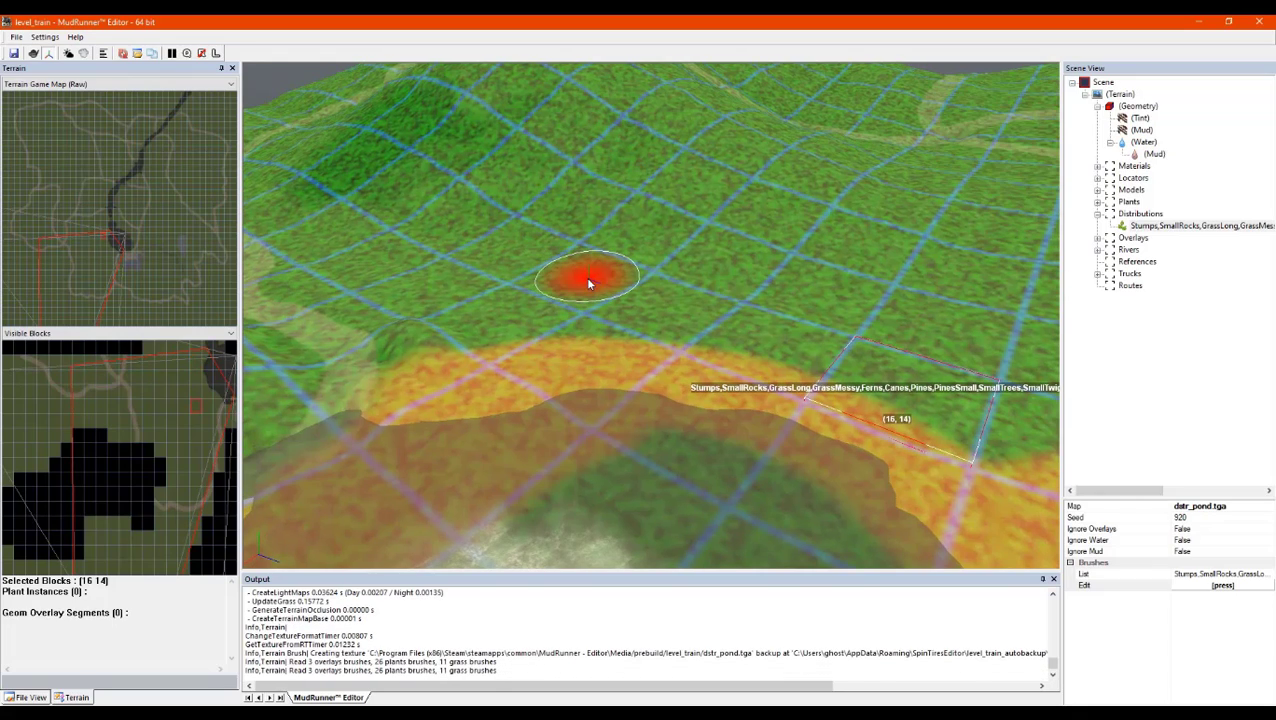
click(589, 284)
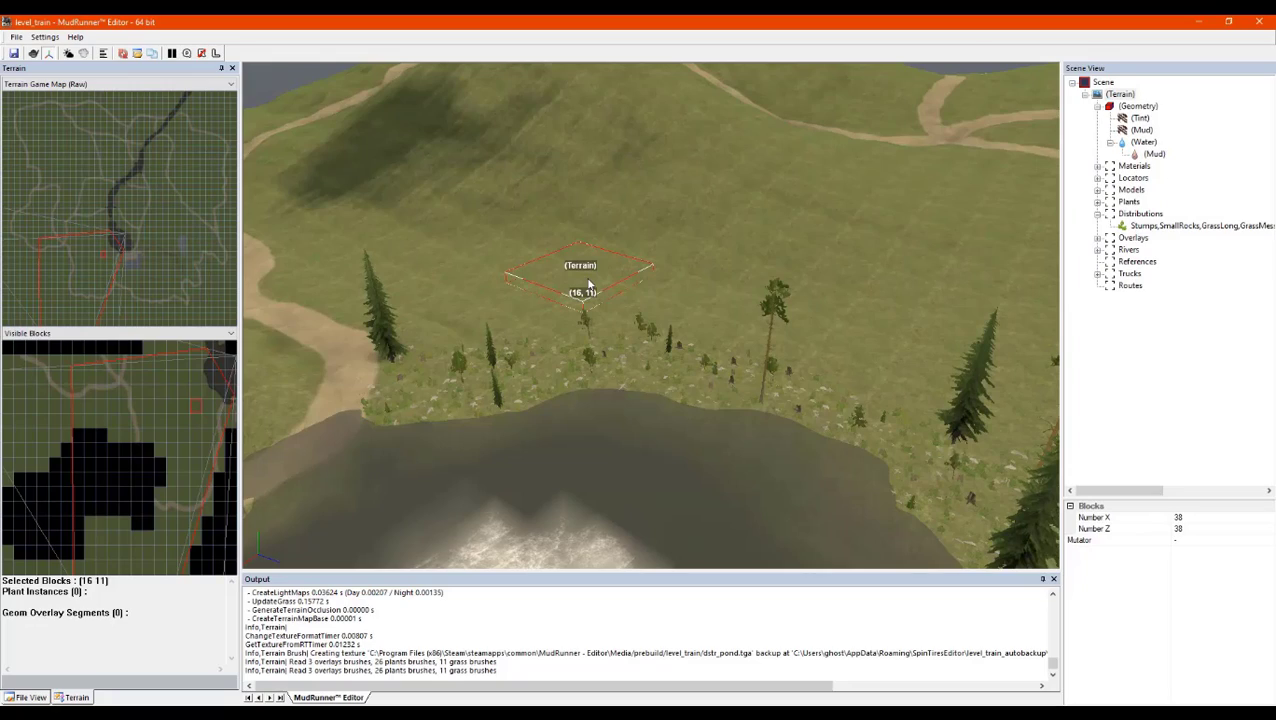
Inspect the generated plants along the pond's shore and rebuild the terrain
scroll(527, 420, up, 10)
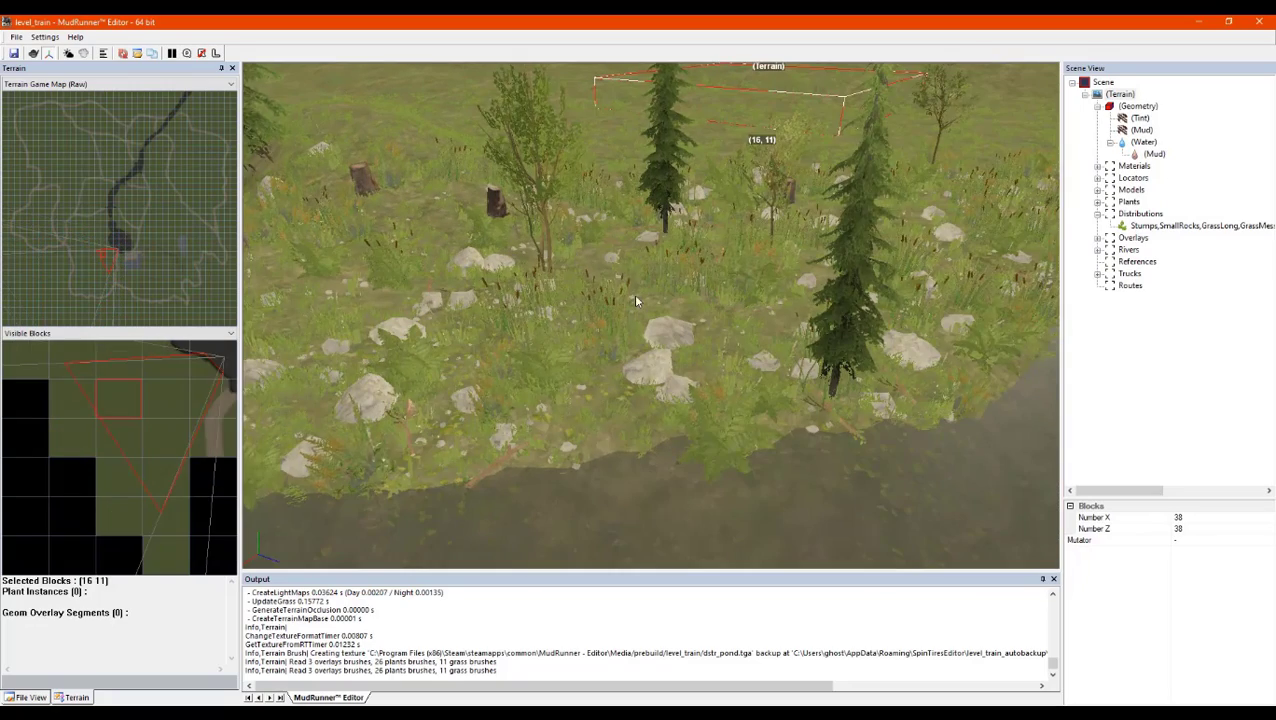
middle_drag(636, 298, 636, 382)
scroll(380, 254, up, 3)
scroll(368, 250, down, 10)
scroll(621, 370, down, 3)
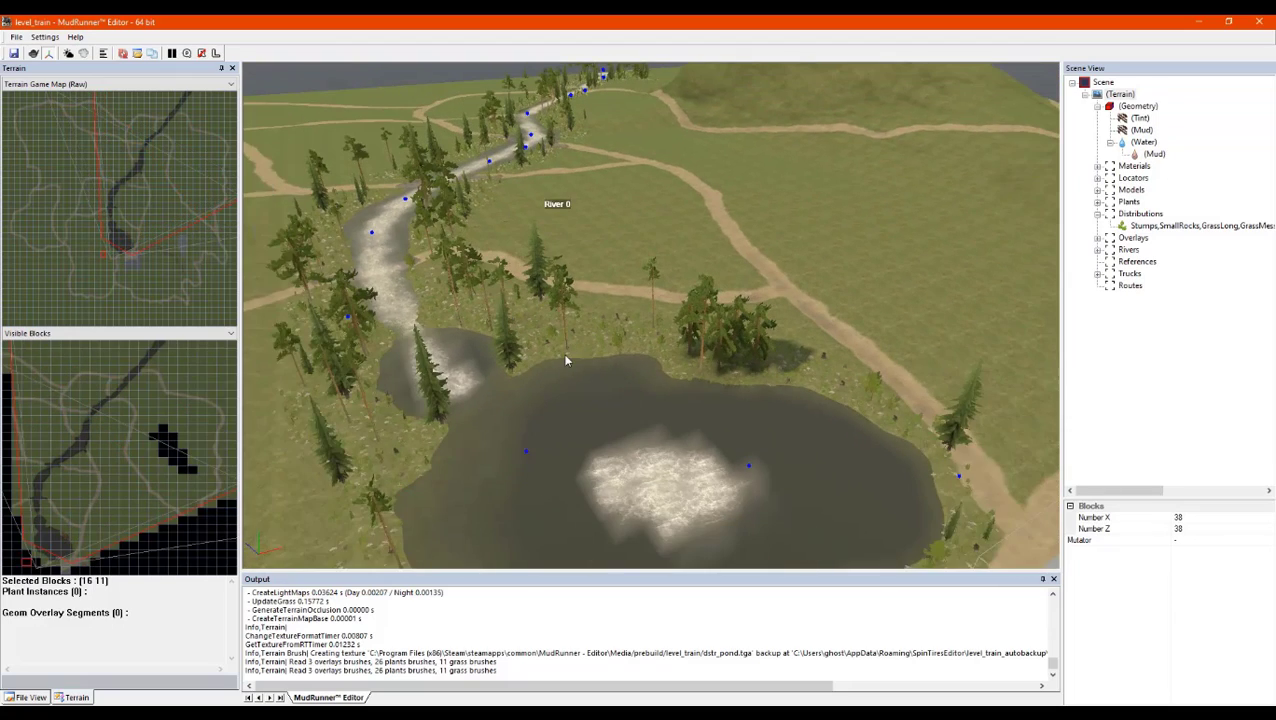
right_click(577, 345)
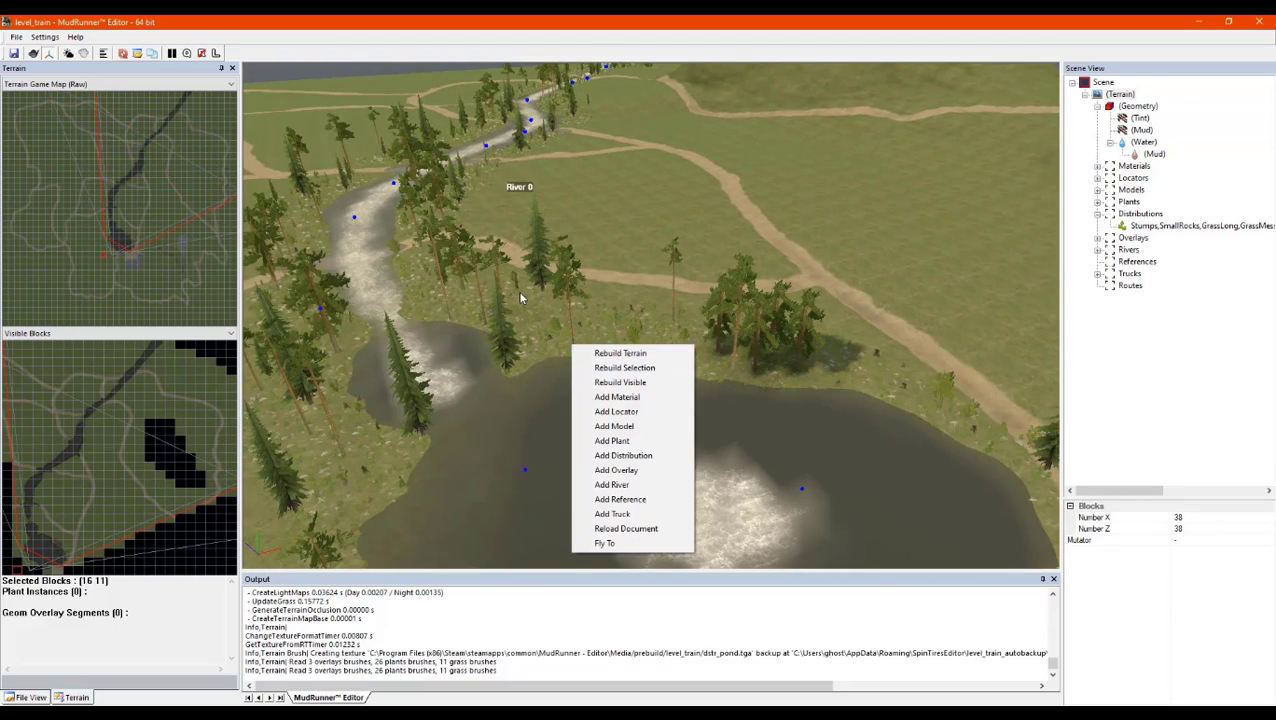
click(660, 354)
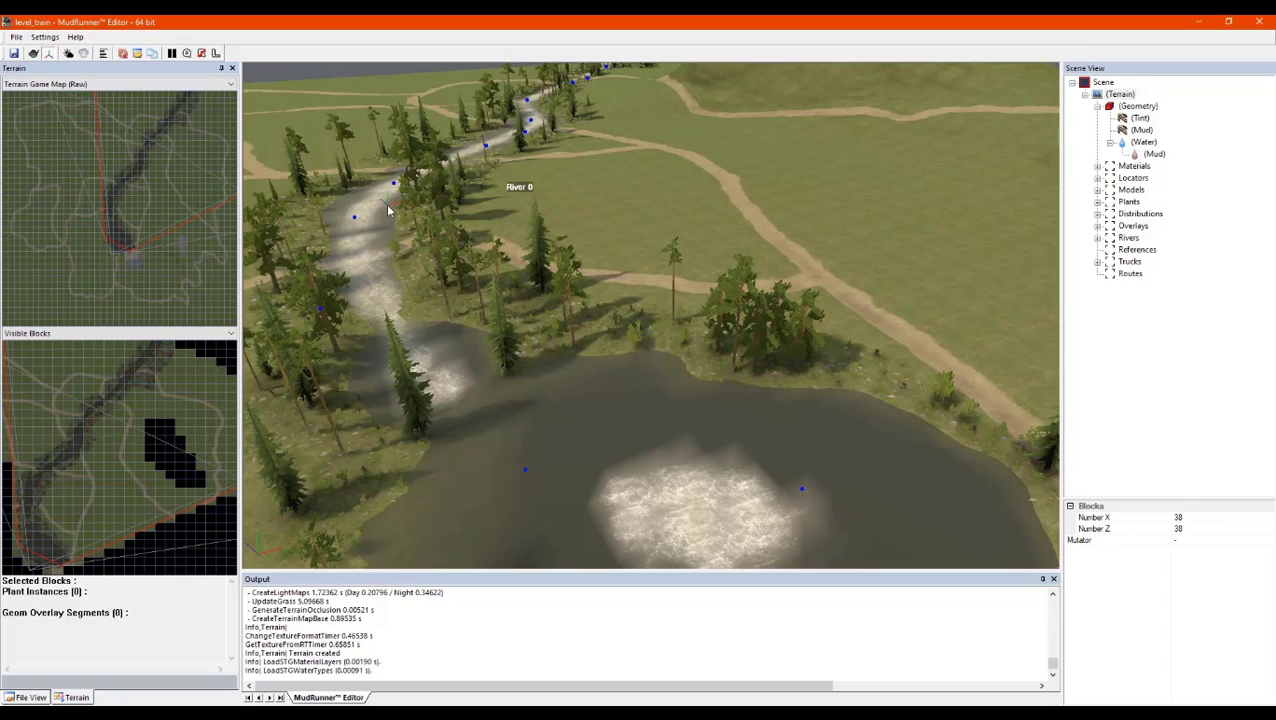
Check the rebuilt plants around the pond and garage and save the level_train map
alt+middle_drag(388, 210, 438, 224)
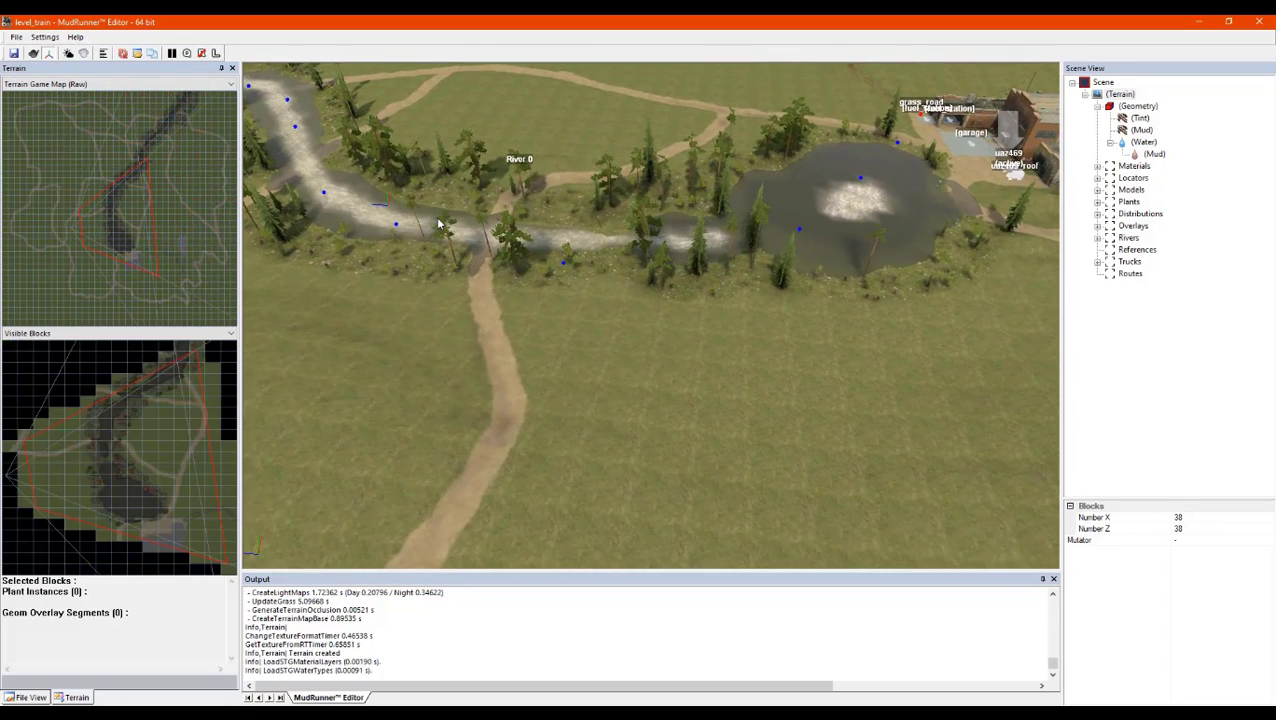
scroll(962, 154, up, 5)
scroll(681, 284, up, 3)
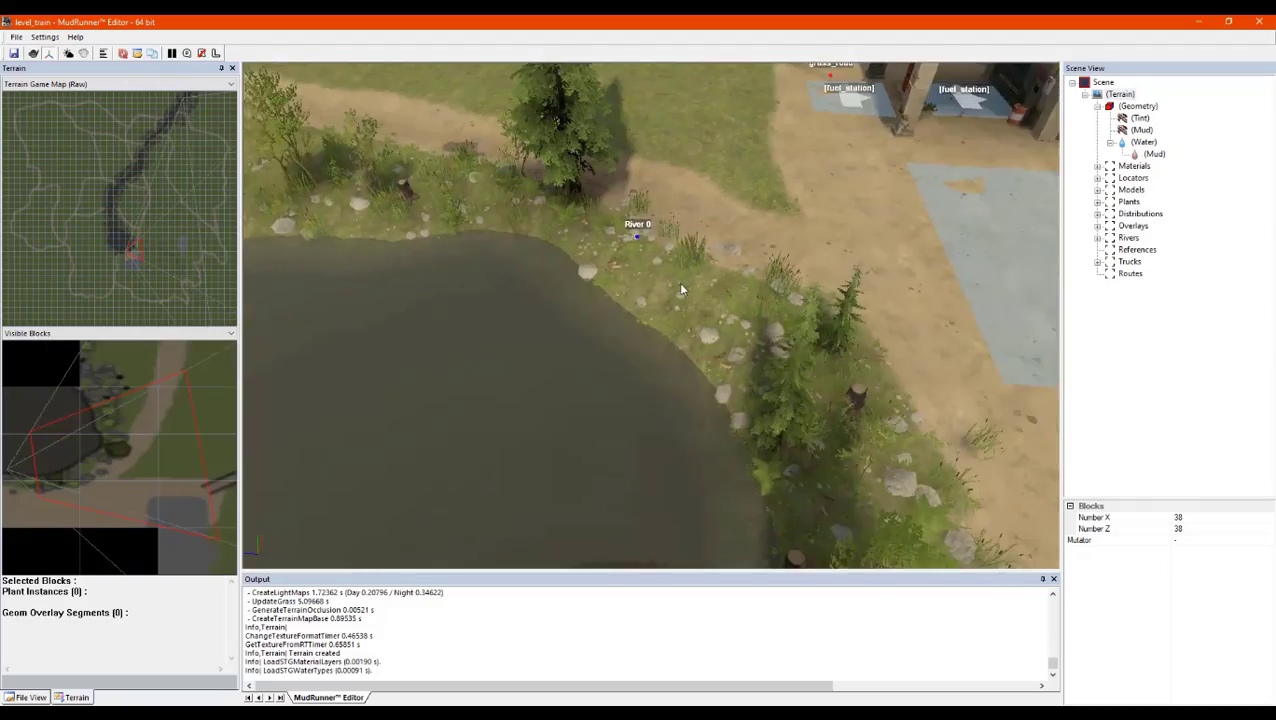
alt+middle_drag(693, 277, 930, 310)
scroll(594, 222, down, 7)
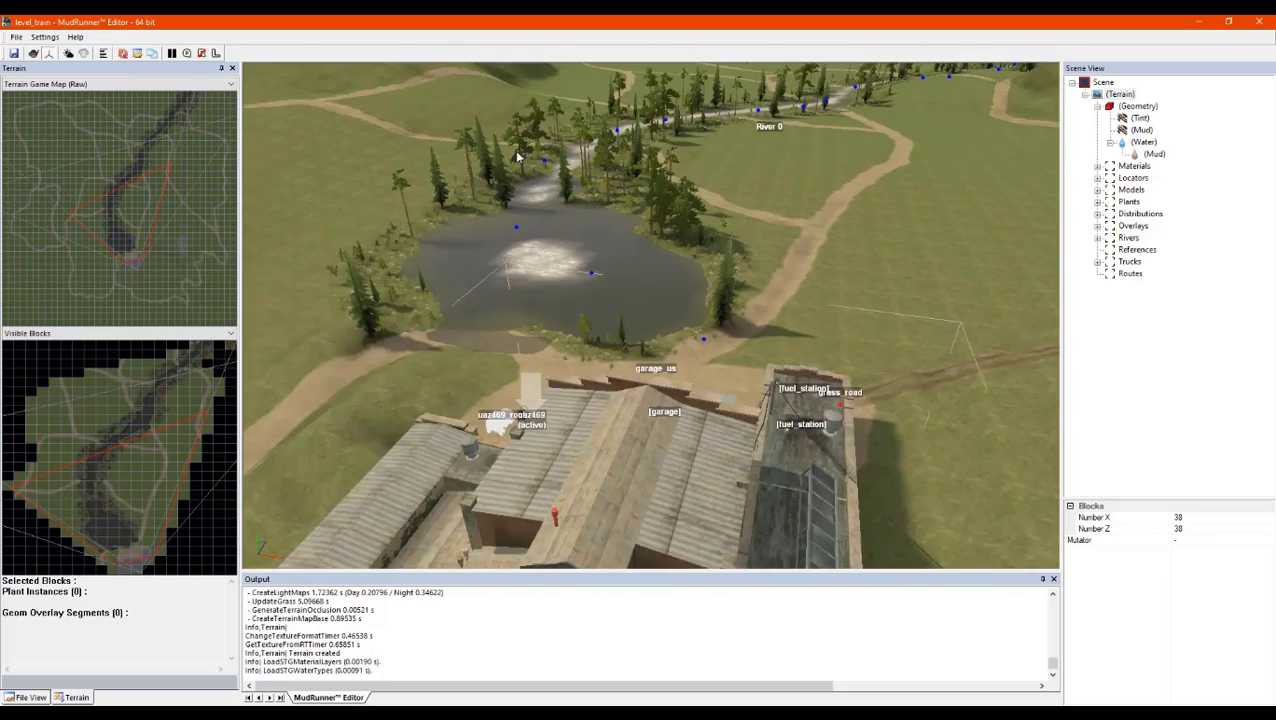
middle_drag(500, 220, 751, 350)
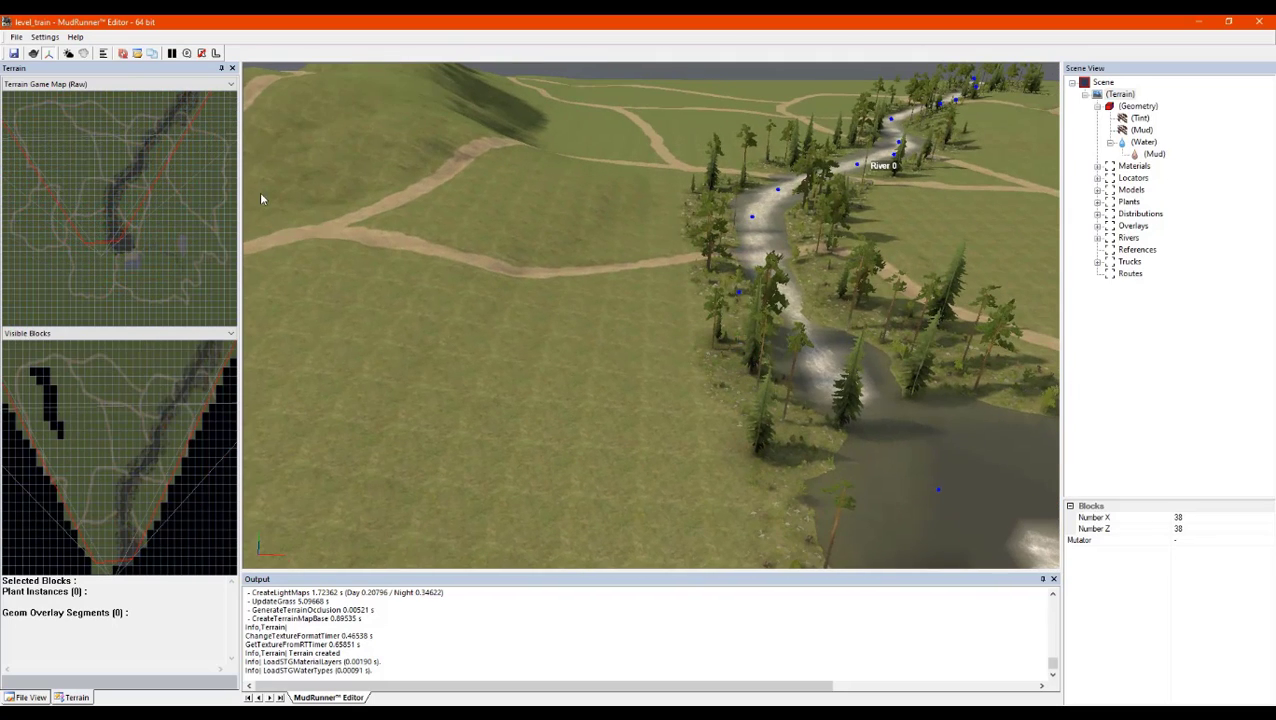
click(14, 55)
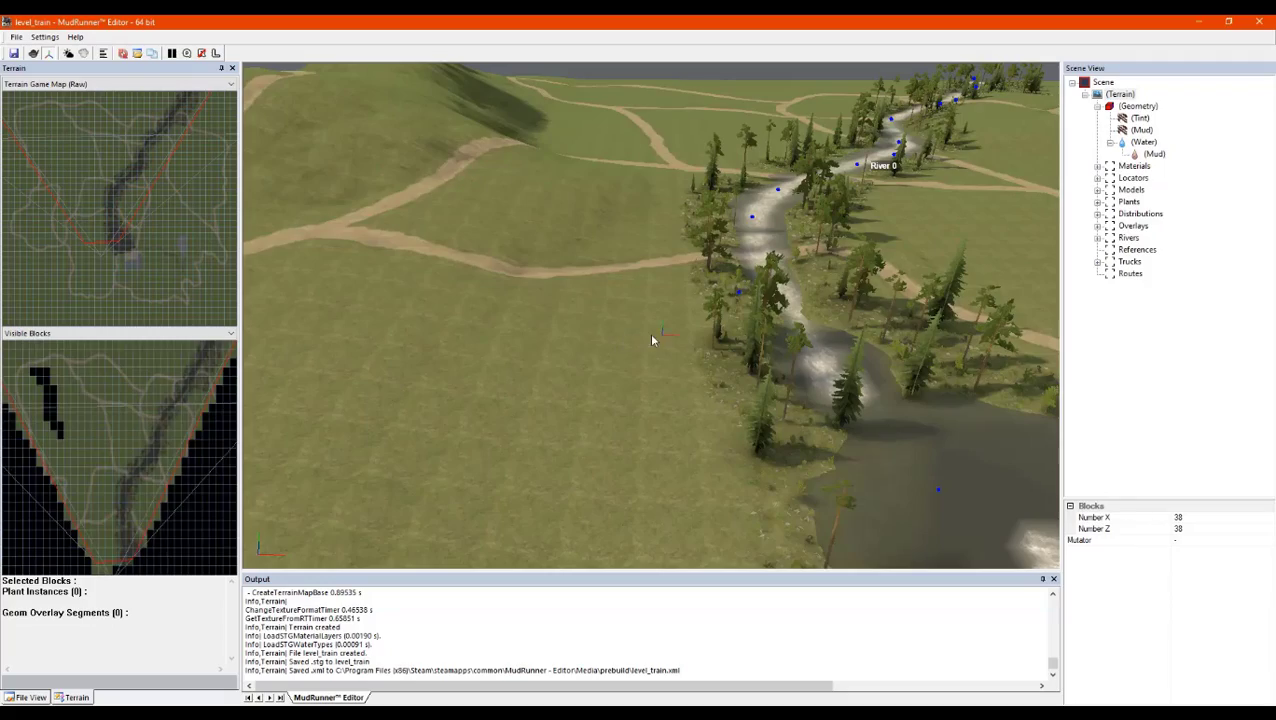
Examine the finished vegetation around the pond and along the whole river from several viewpoints
alt+middle_drag(652, 337, 749, 352)
scroll(604, 379, down, 5)
scroll(617, 339, up, 5)
scroll(617, 339, up, 5)
scroll(748, 360, down, 10)
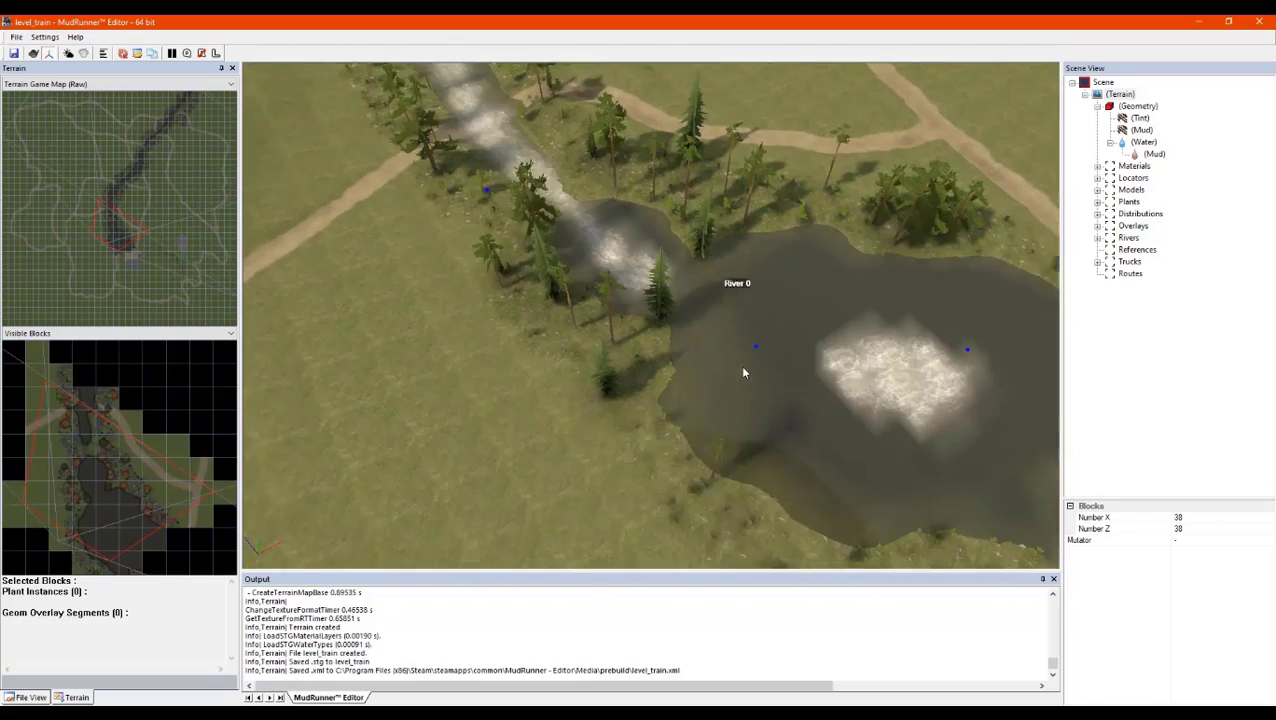
alt+middle_drag(598, 222, 644, 199)
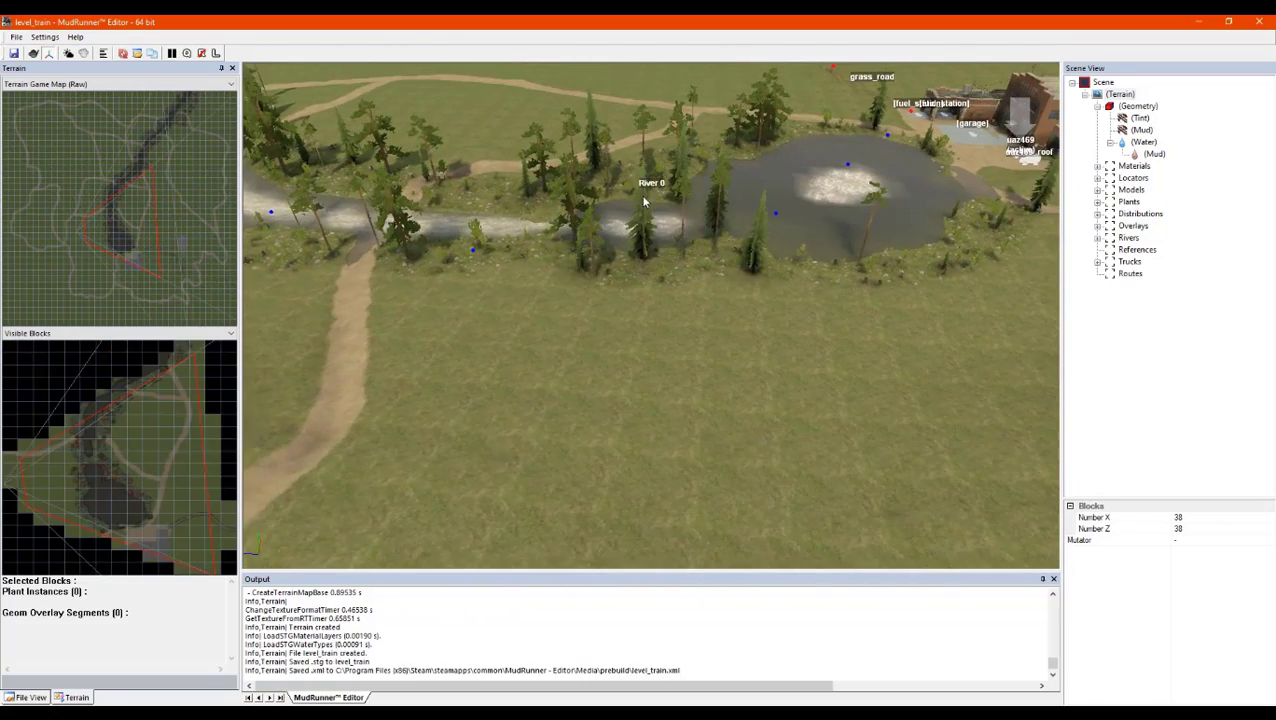
scroll(530, 195, down, 5)
scroll(530, 195, down, 5)
alt+middle_drag(539, 197, 594, 199)
scroll(595, 195, up, 3)
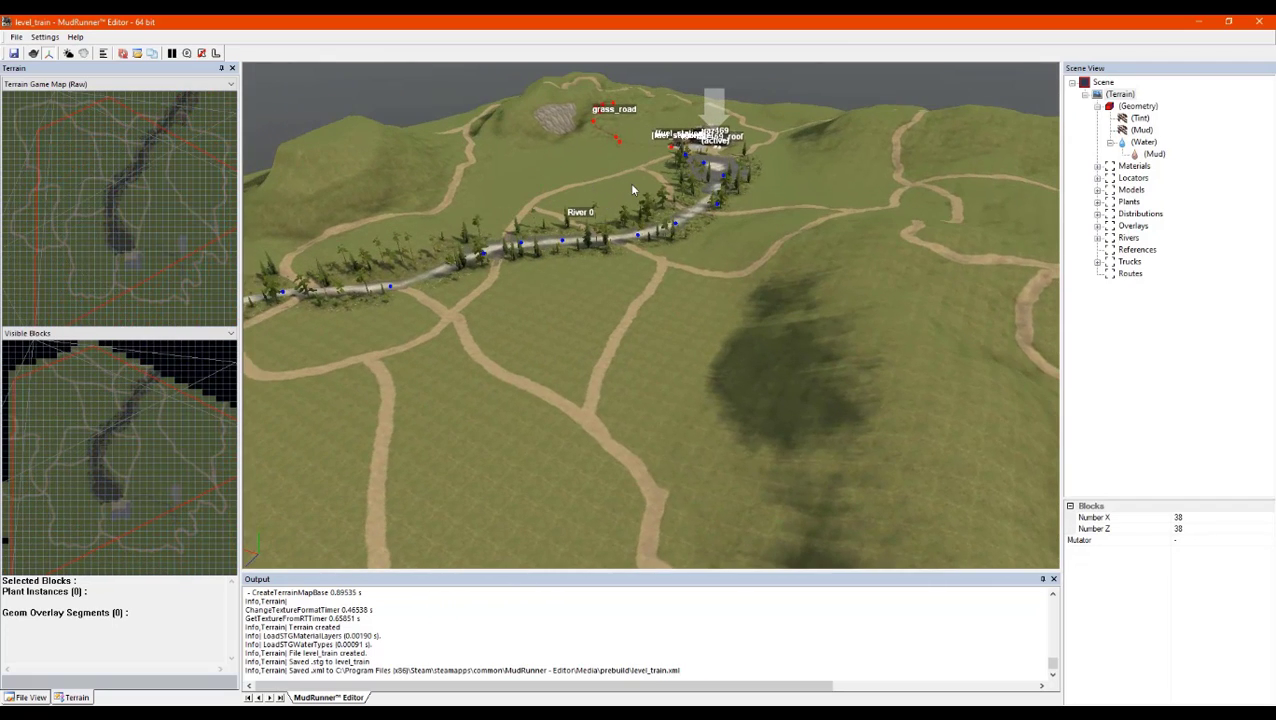
scroll(660, 210, up, 4)
scroll(661, 197, up, 3)
alt+drag(746, 206, 806, 208)
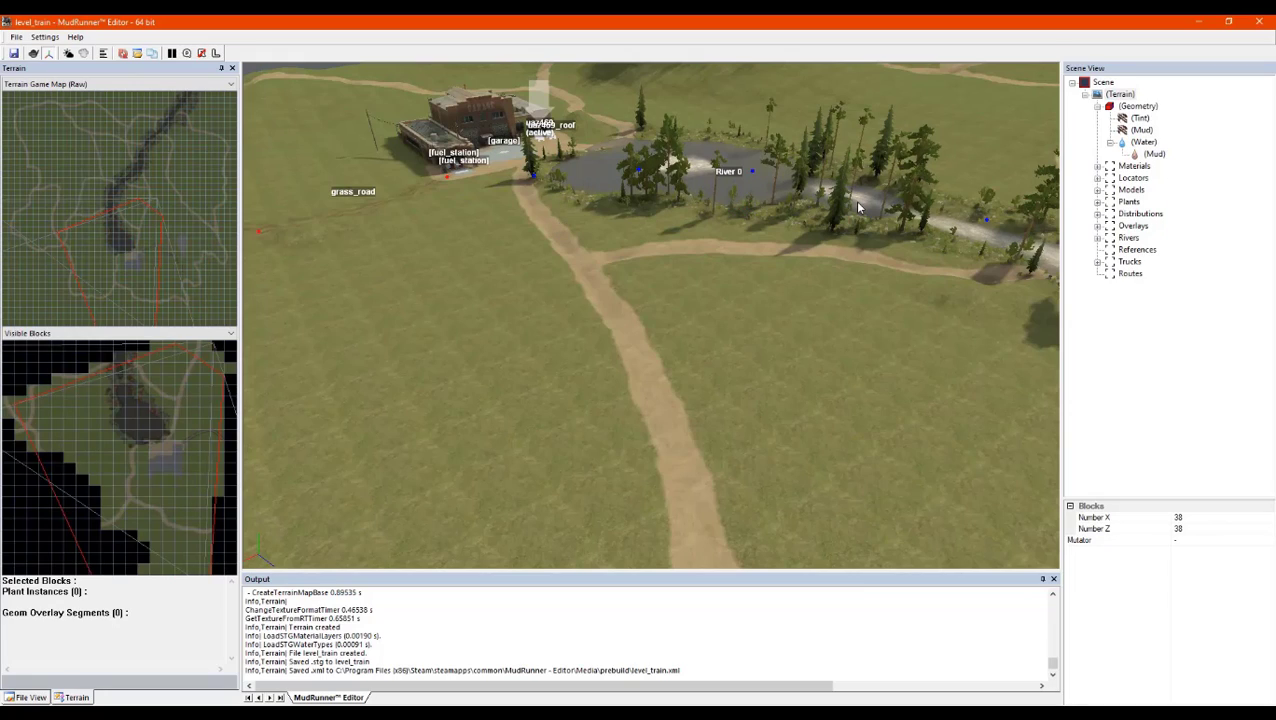
click(1140, 214)
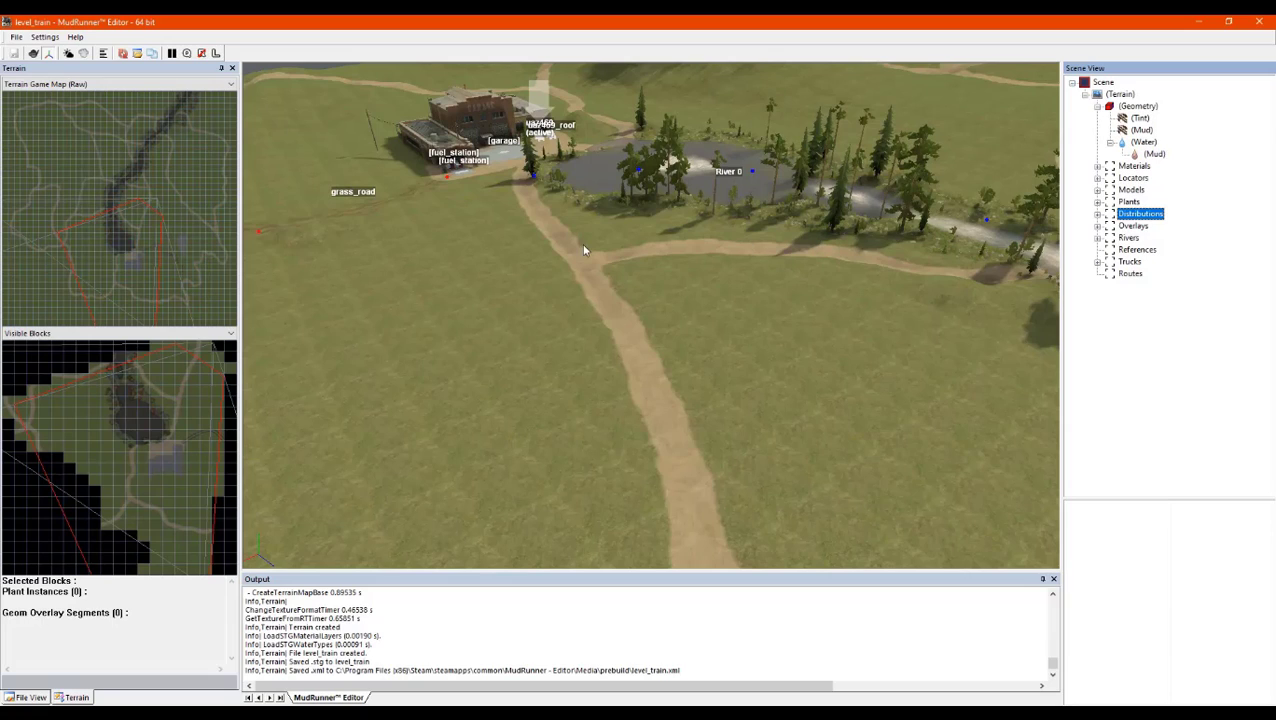
alt+drag(583, 246, 574, 241)
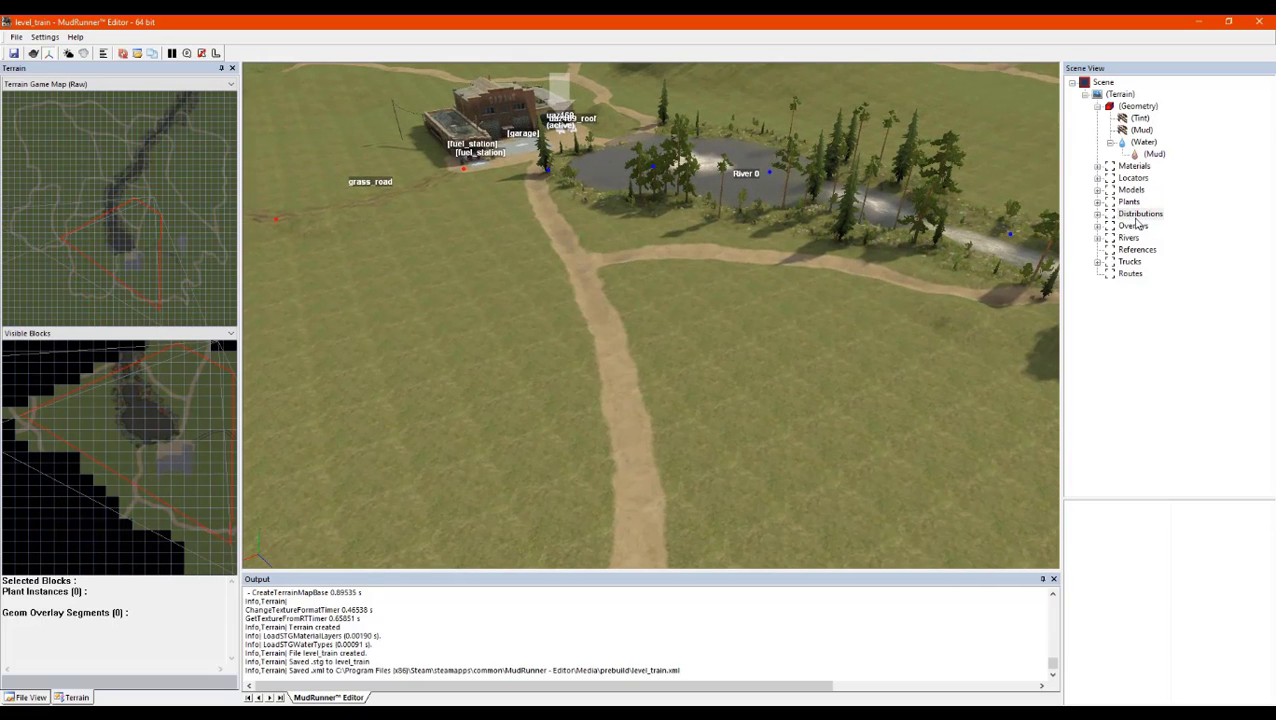
alt+drag(746, 354, 699, 331)
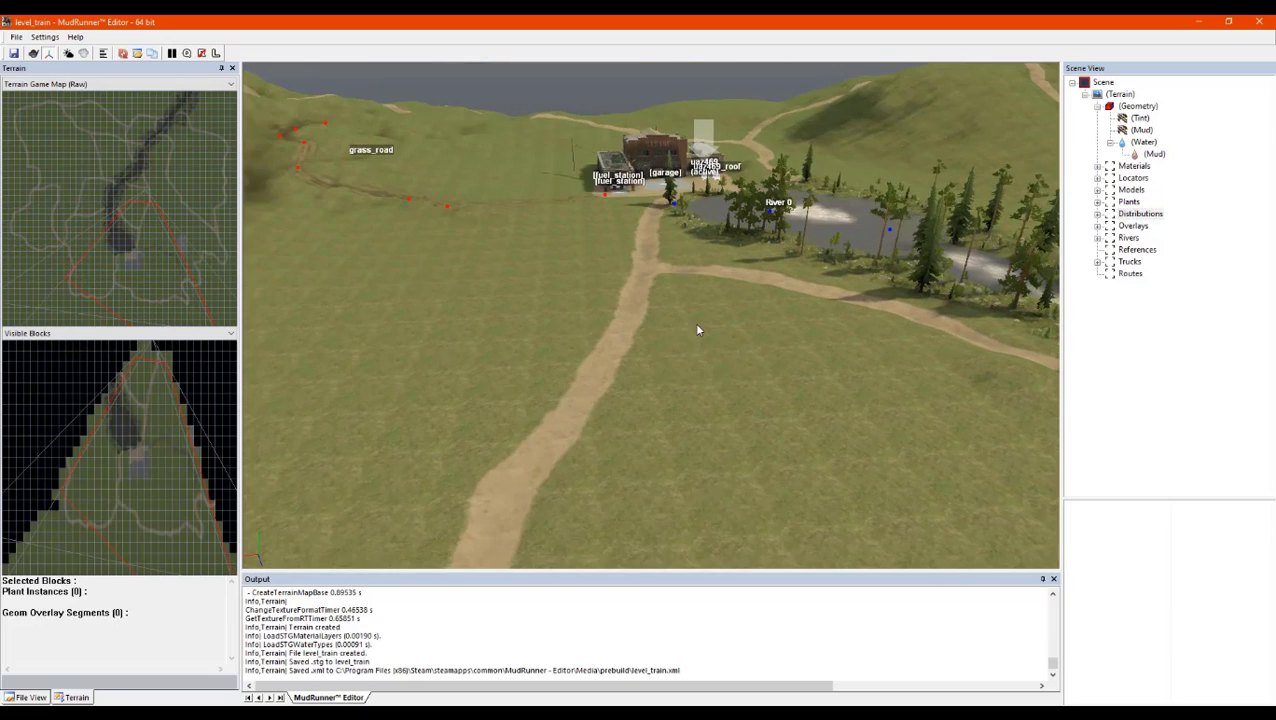
Start editing the geometry's Mud layer at the dark dirt crossing between the garage yard and the pond
click(1142, 130)
alt+drag(770, 258, 714, 72)
scroll(713, 120, up, 5)
scroll(708, 210, up, 5)
mouse_move(664, 356)
alt+mouse_down()
mouse_move(684, 339)
mouse_move(678, 350)
alt+mouse_up()
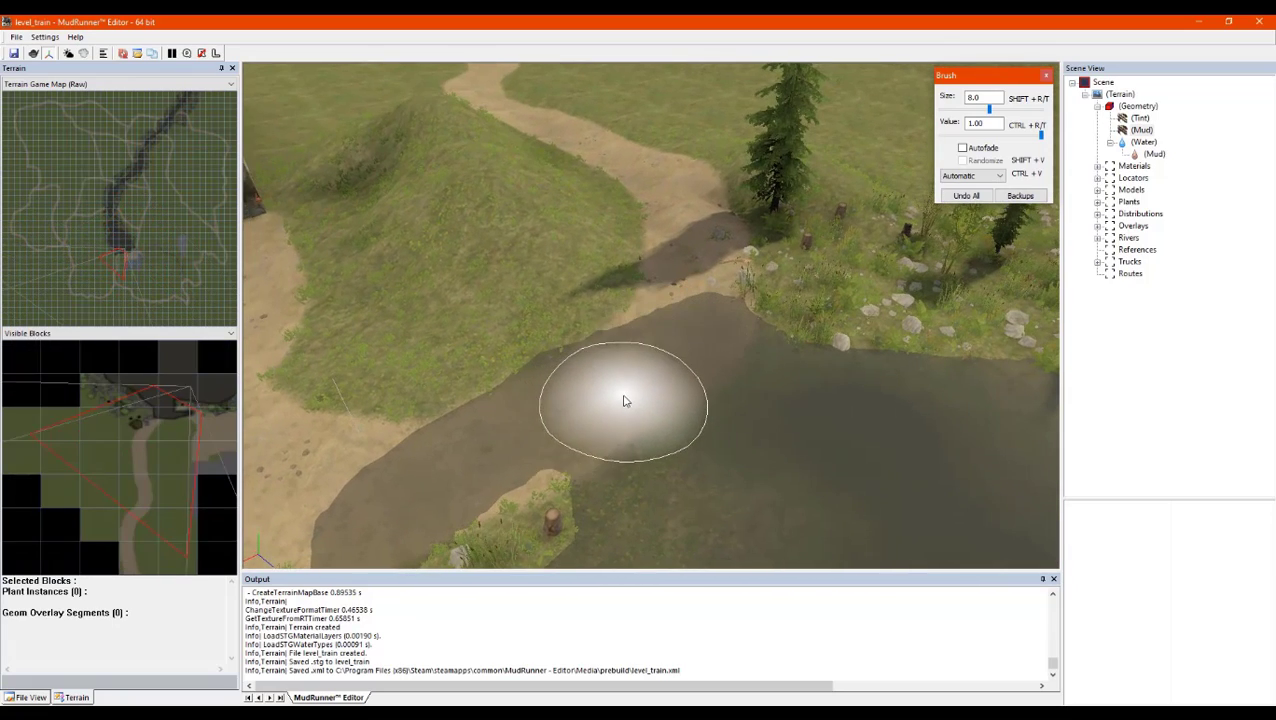
alt+drag(624, 402, 618, 407)
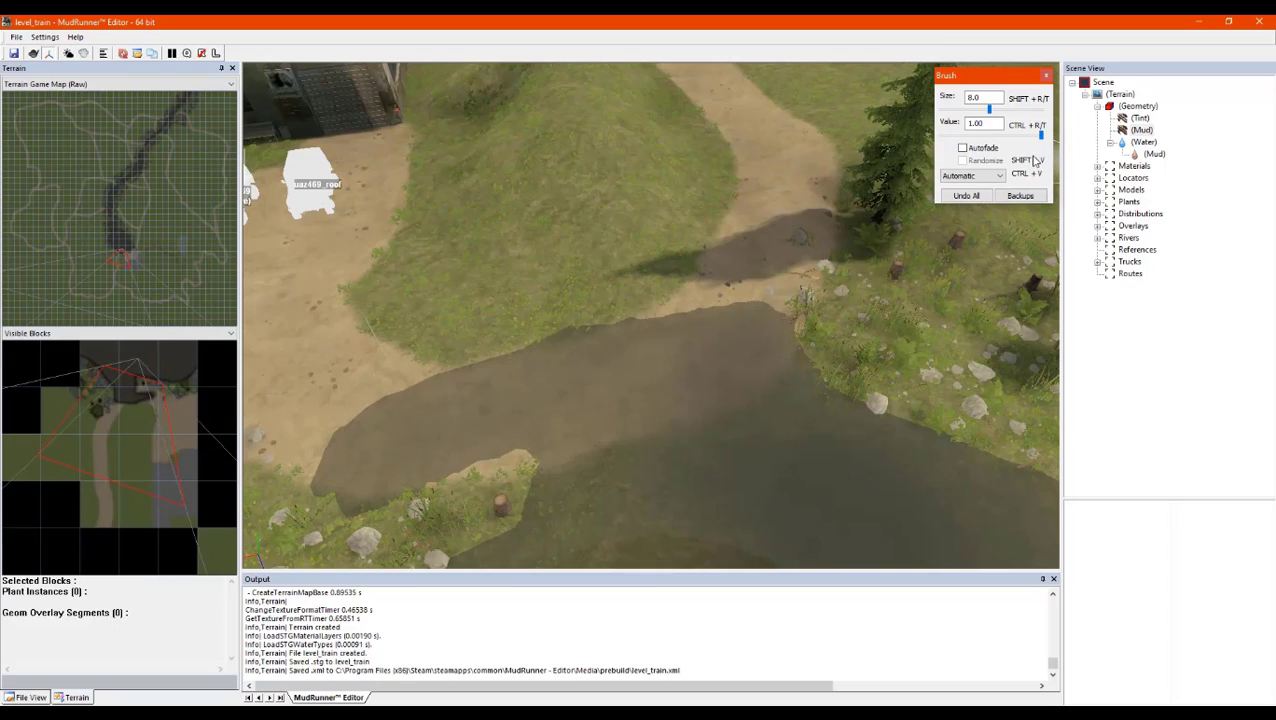
Keep the mud brush mode on Automatic and set the brush size to 5.9
click(988, 176)
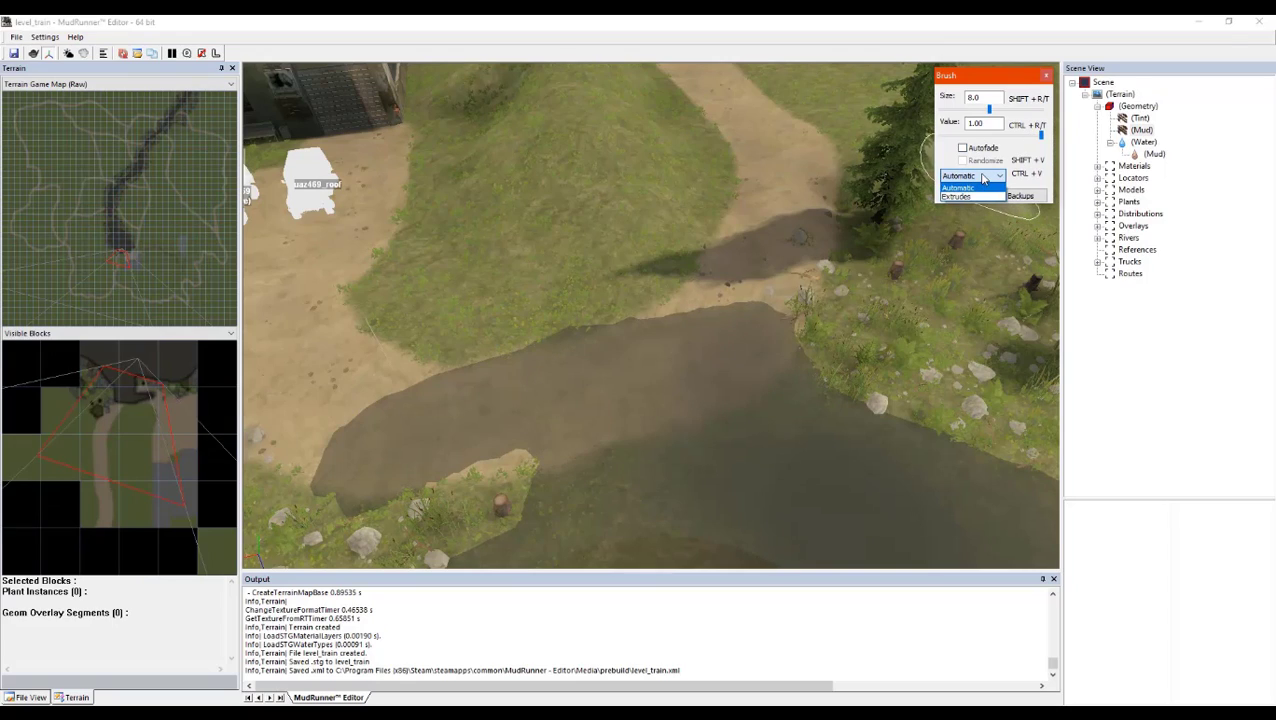
click(983, 178)
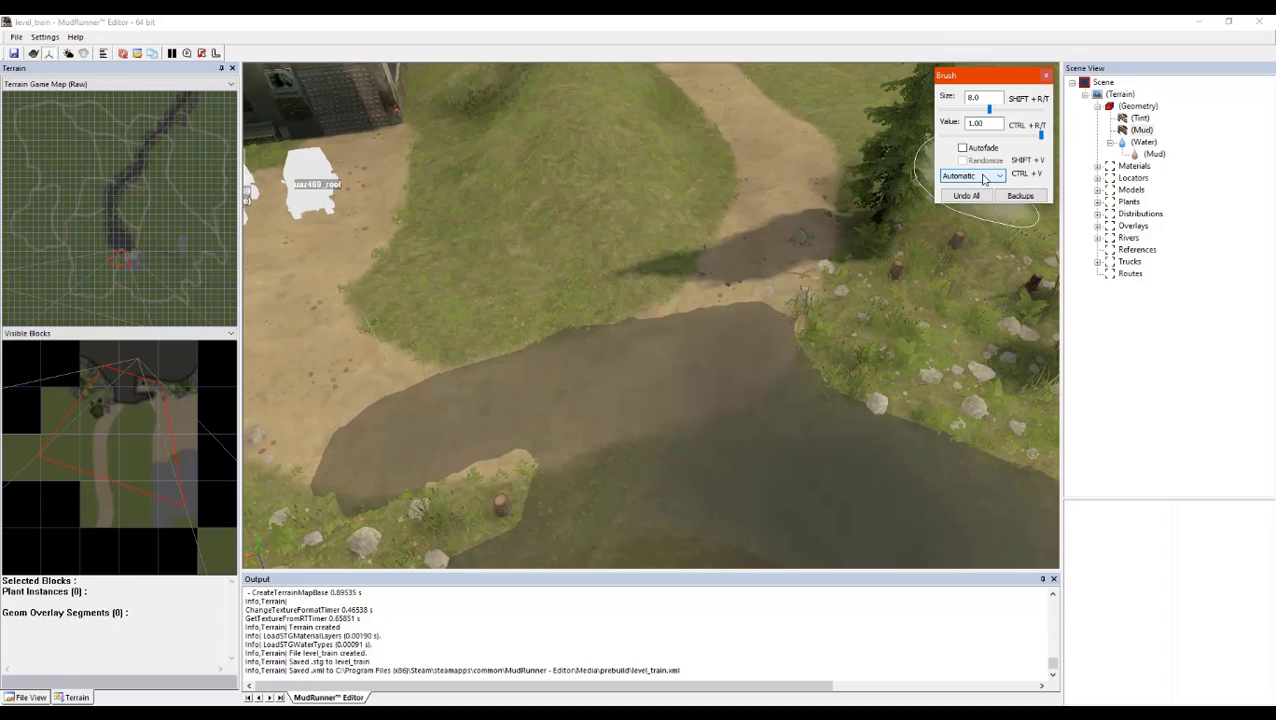
click(985, 177)
click(1041, 137)
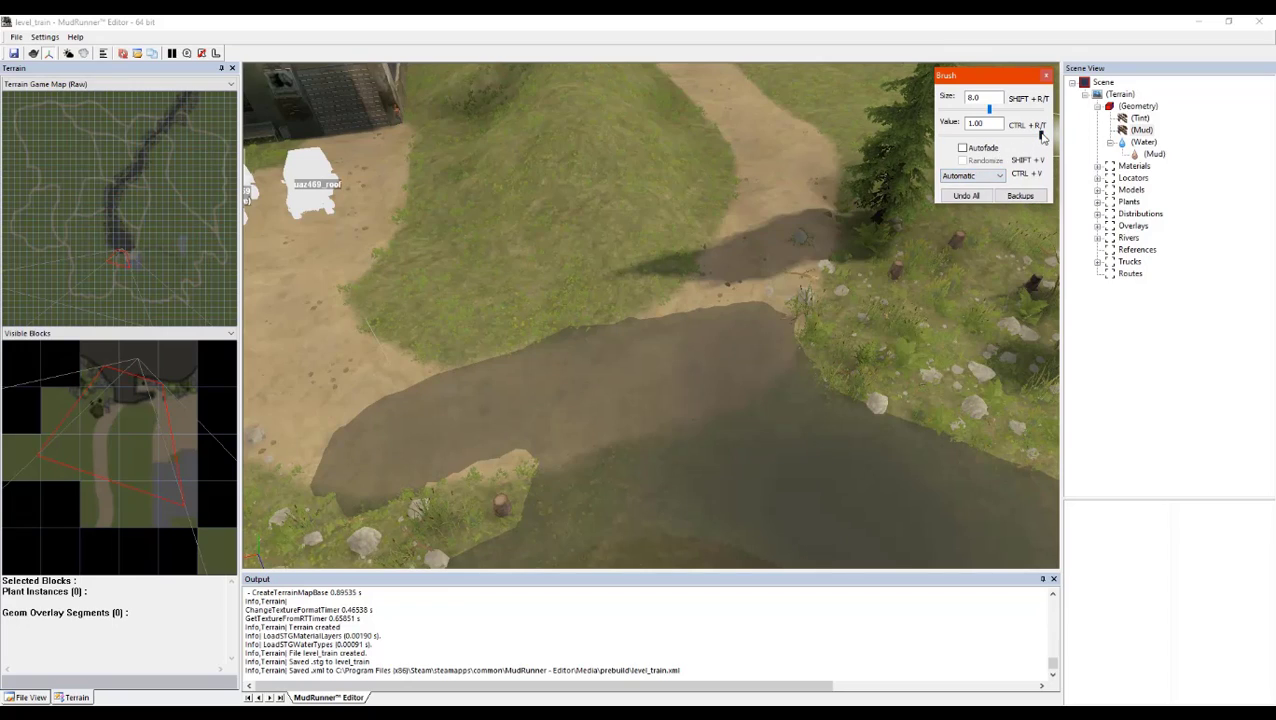
mouse_move(1021, 138)
mouse_down()
mouse_move(942, 138)
mouse_move(1045, 133)
mouse_move(943, 136)
mouse_move(1006, 141)
mouse_move(983, 142)
mouse_up()
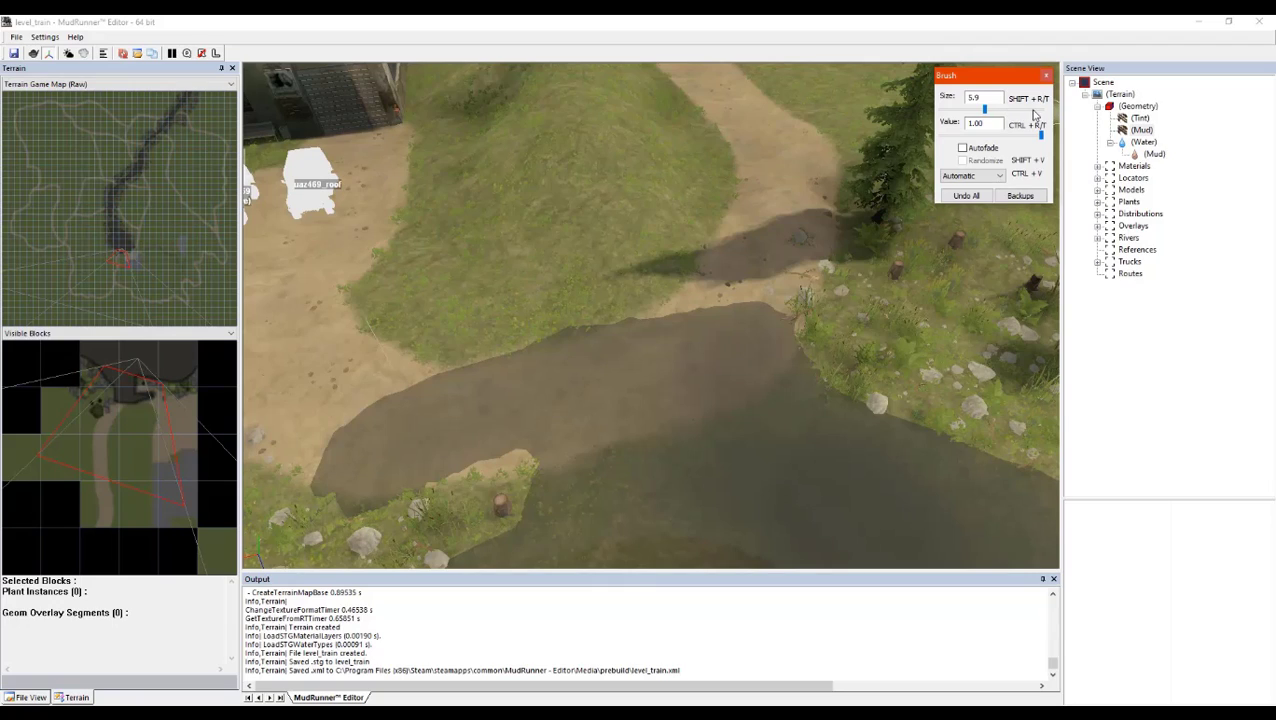
Review the brush's Autofade setting and Automatic and Extrudes modes, and examine the dirt crossing beside the pond
middle_drag(666, 328, 692, 339)
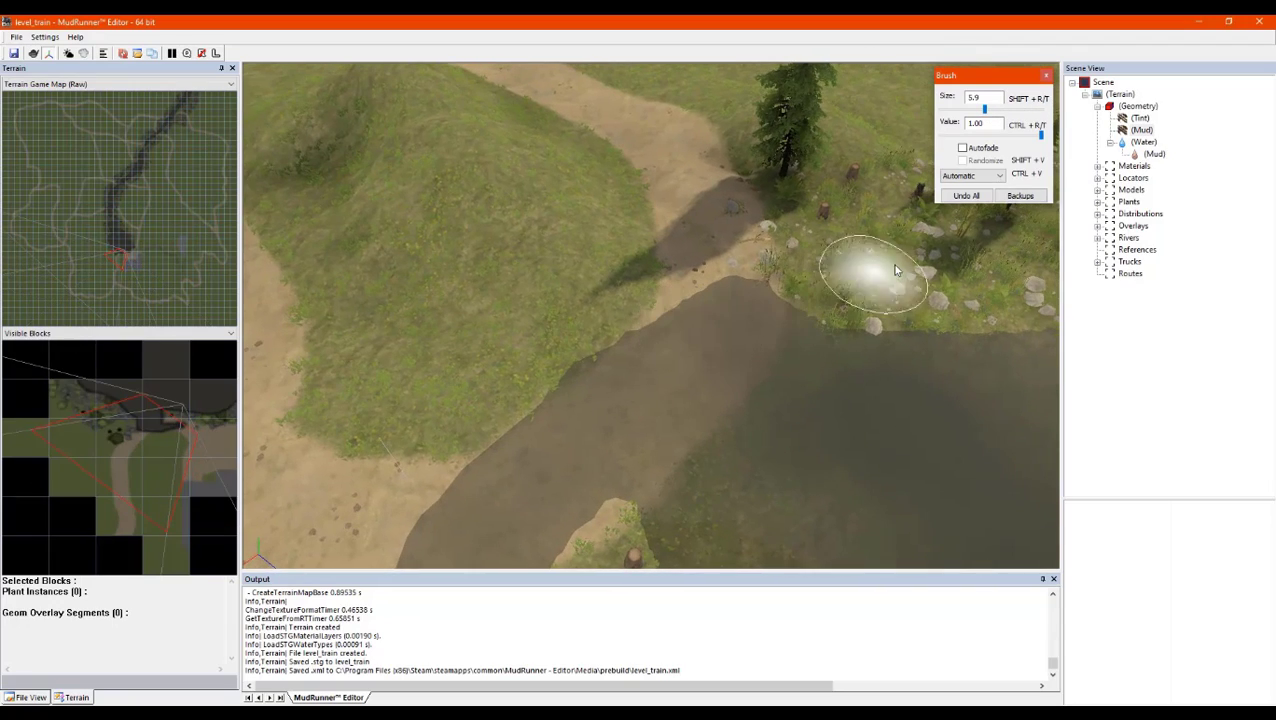
click(962, 148)
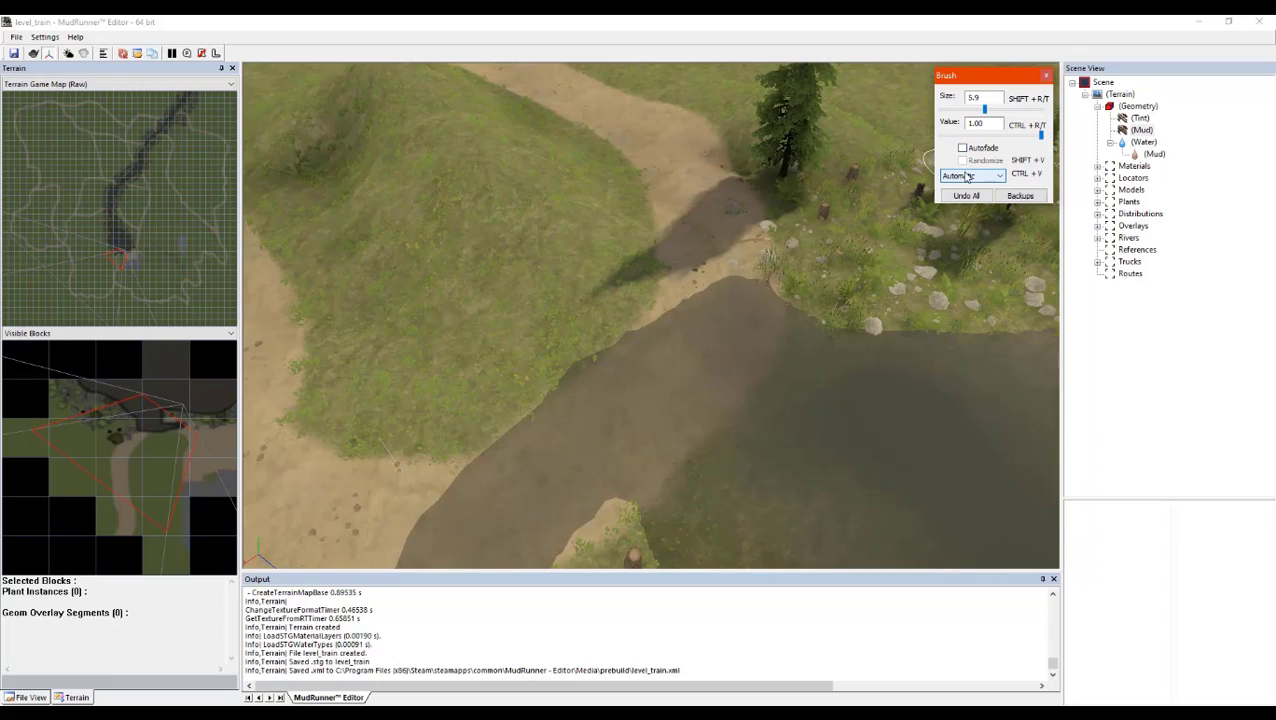
click(968, 176)
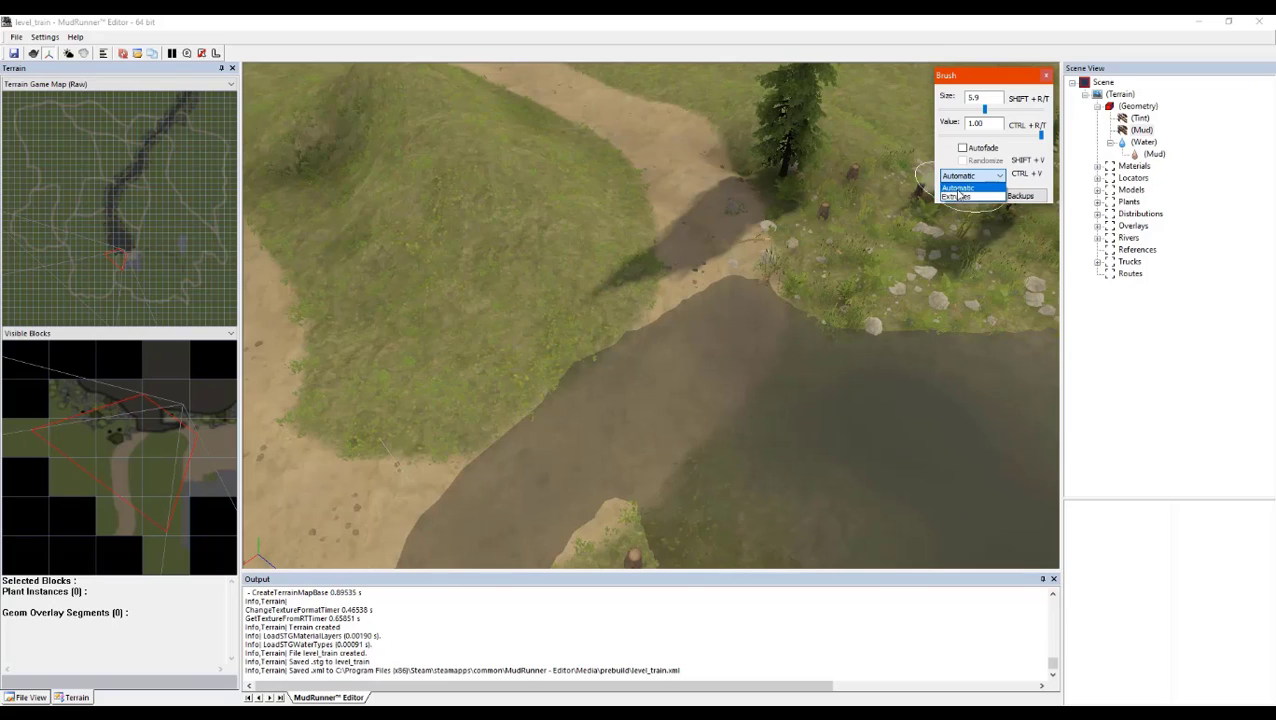
click(960, 188)
middle_drag(746, 270, 721, 268)
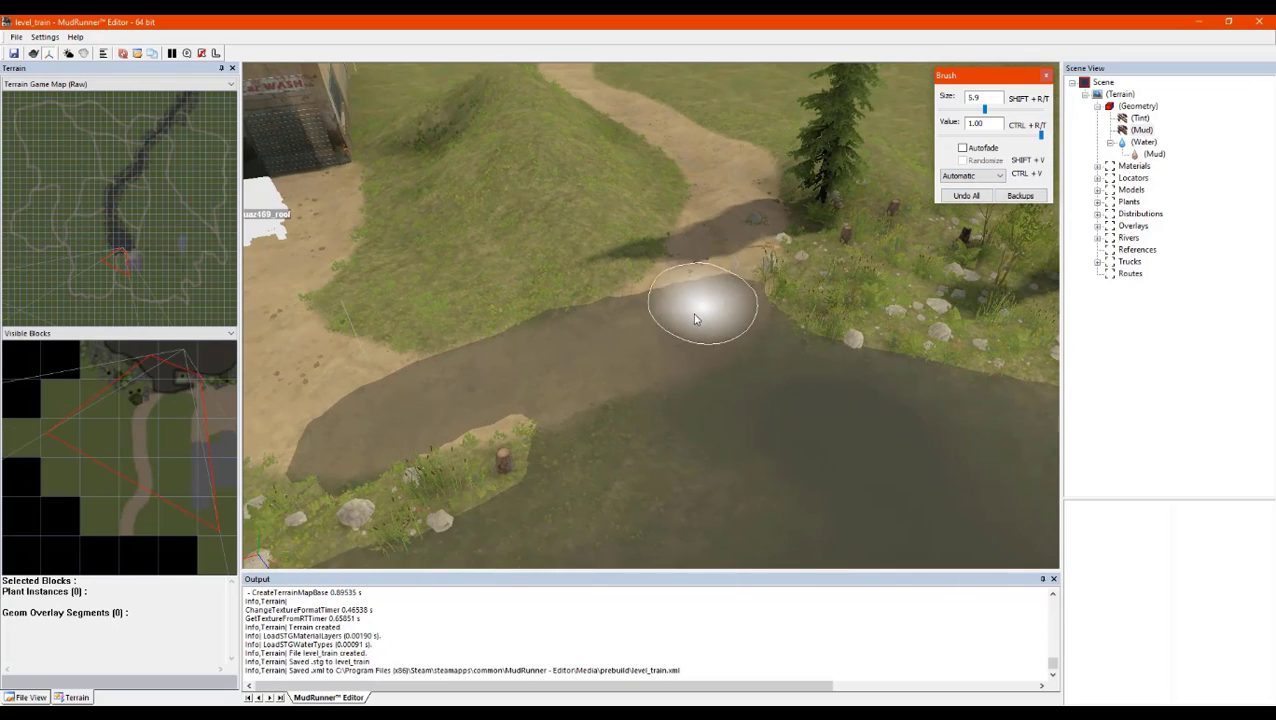
mouse_move(525, 383)
middle_down()
mouse_move(498, 399)
mouse_move(518, 377)
middle_up()
scroll(538, 415, up, 3)
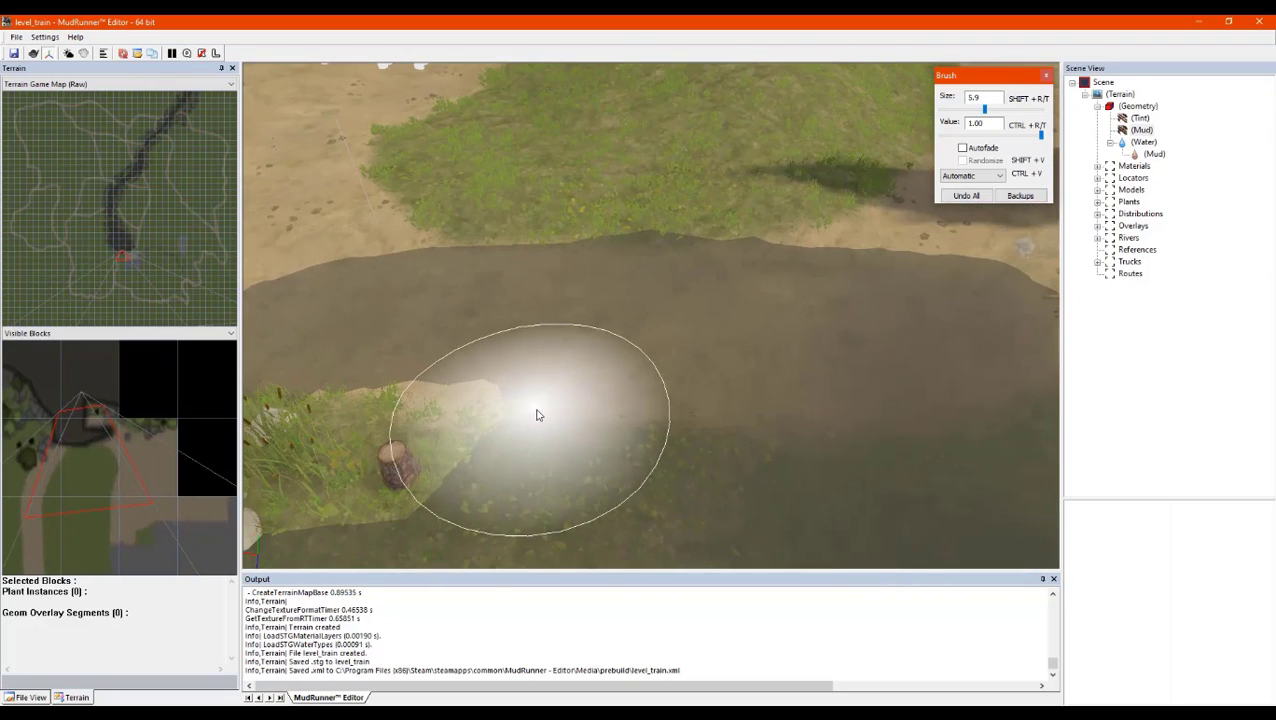
scroll(541, 401, down, 1)
scroll(641, 358, down, 3)
middle_drag(641, 358, 630, 350)
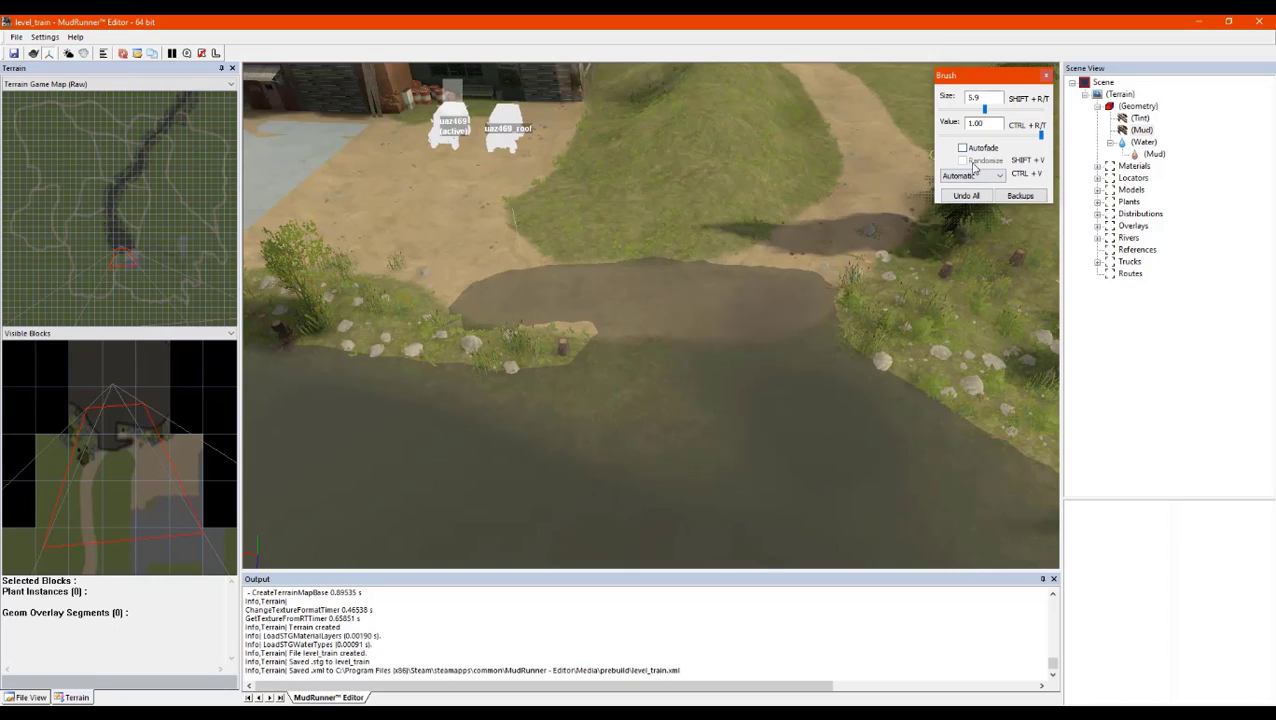
Lower the mud brush value to 0.73 and sweep the brush along the crossing beside the pond
drag(1043, 135, 1039, 143)
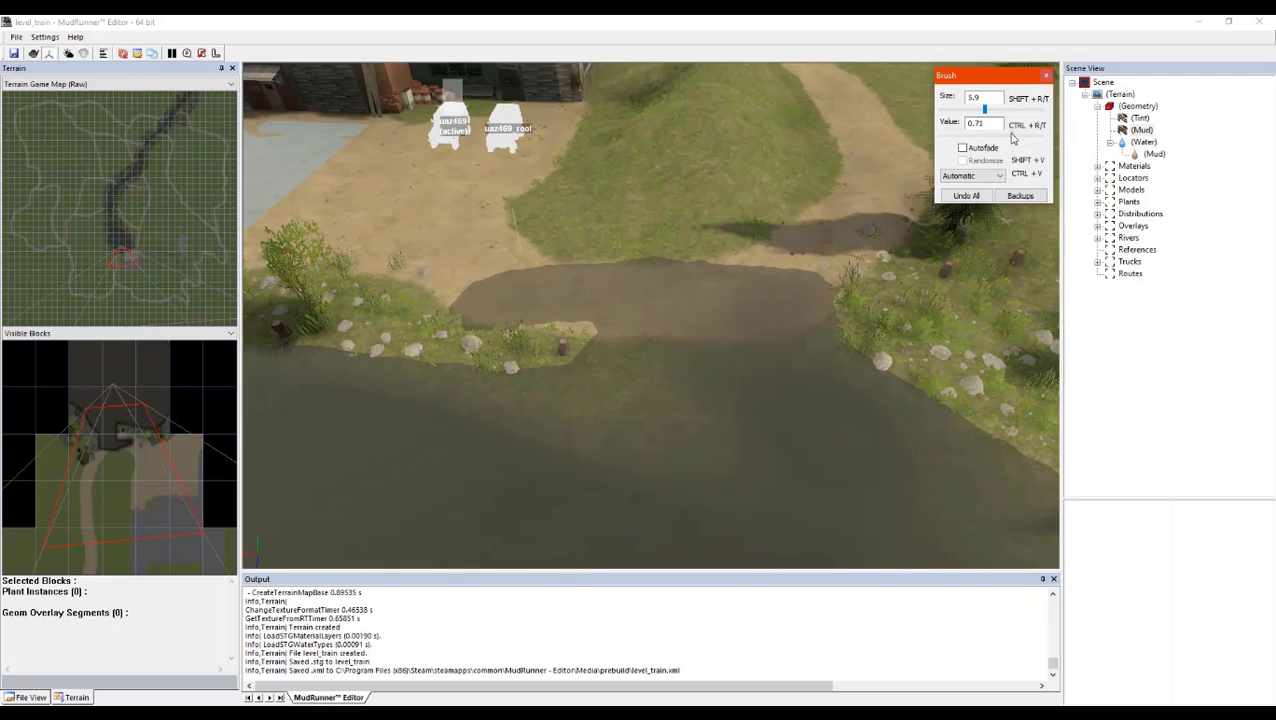
alt+middle_drag(789, 265, 803, 274)
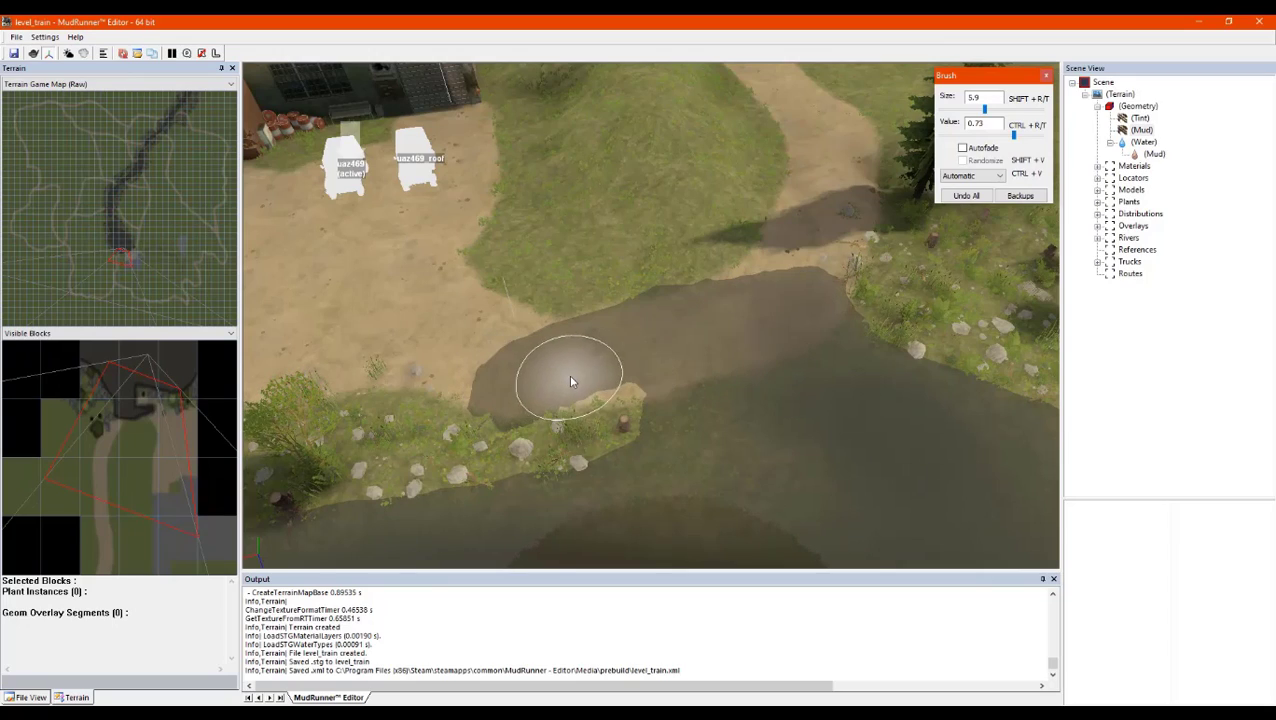
alt+middle_drag(555, 379, 548, 376)
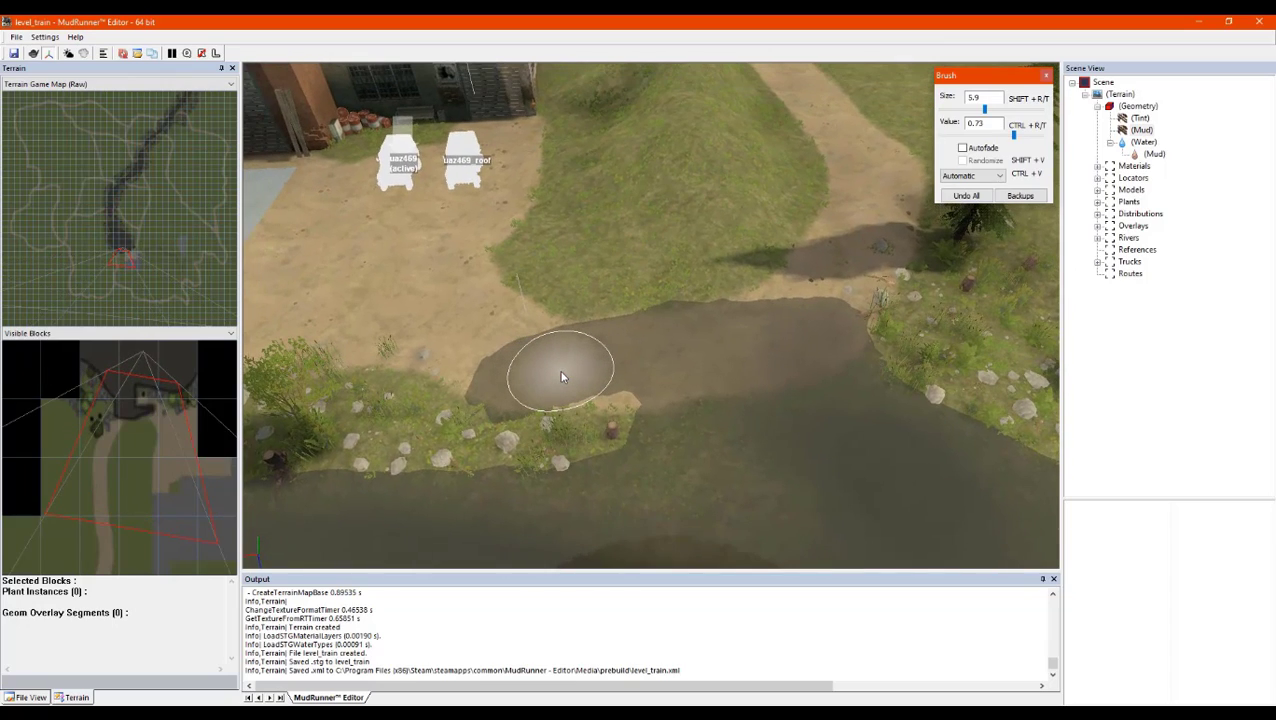
mouse_move(561, 377)
mouse_down()
mouse_move(743, 364)
mouse_move(822, 326)
mouse_up()
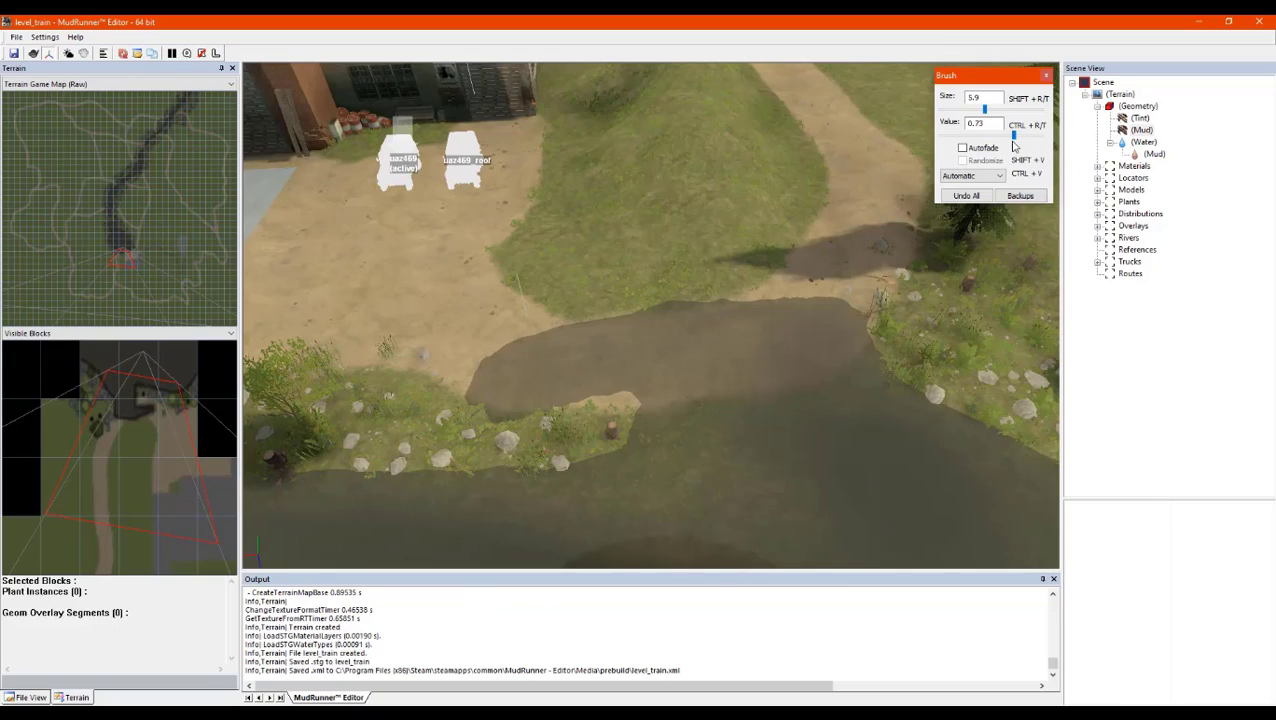
Try mud brush values of 0.74 and 0.70 for the crossing in front of the garage
drag(1015, 137, 1018, 139)
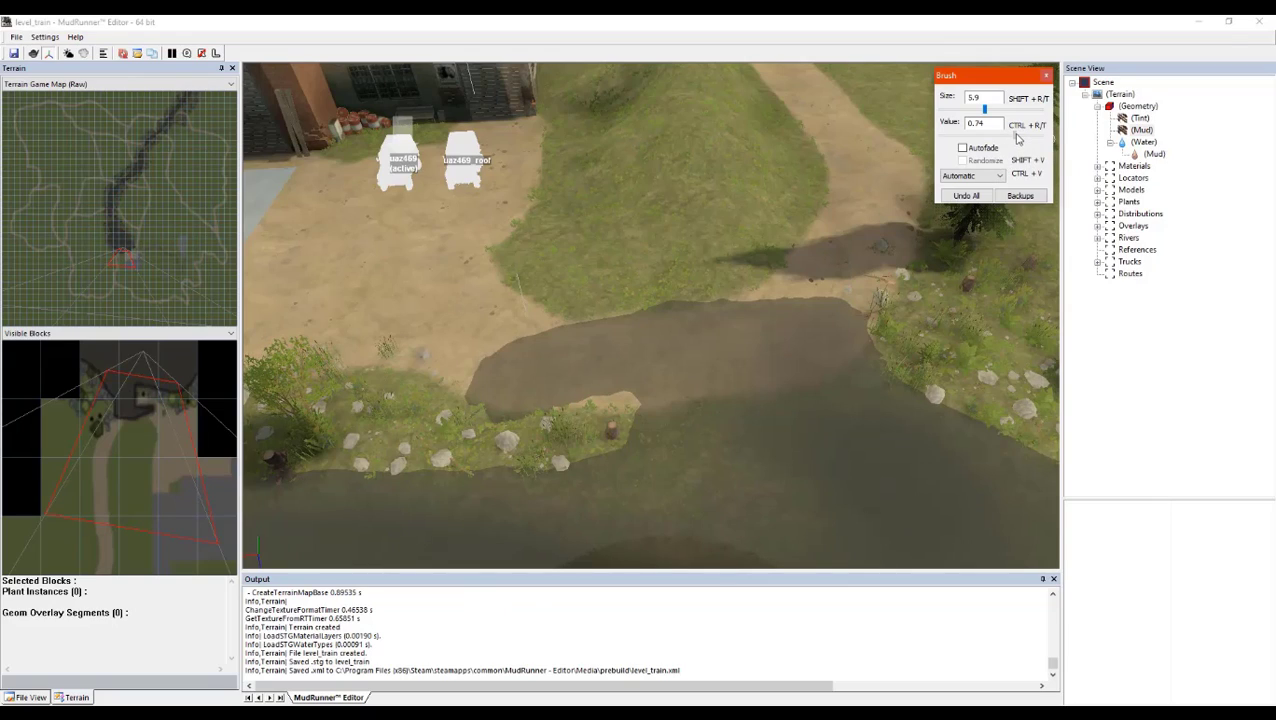
click(832, 296)
scroll(836, 294, up, 2)
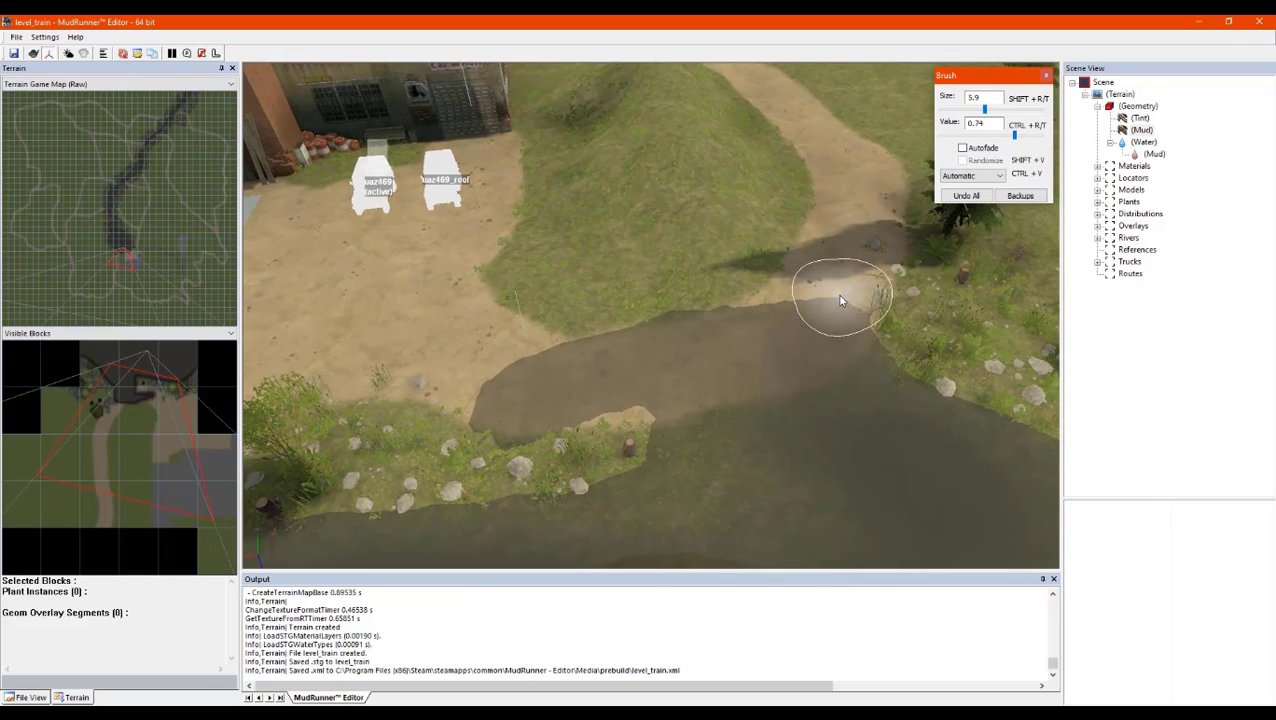
click(1010, 138)
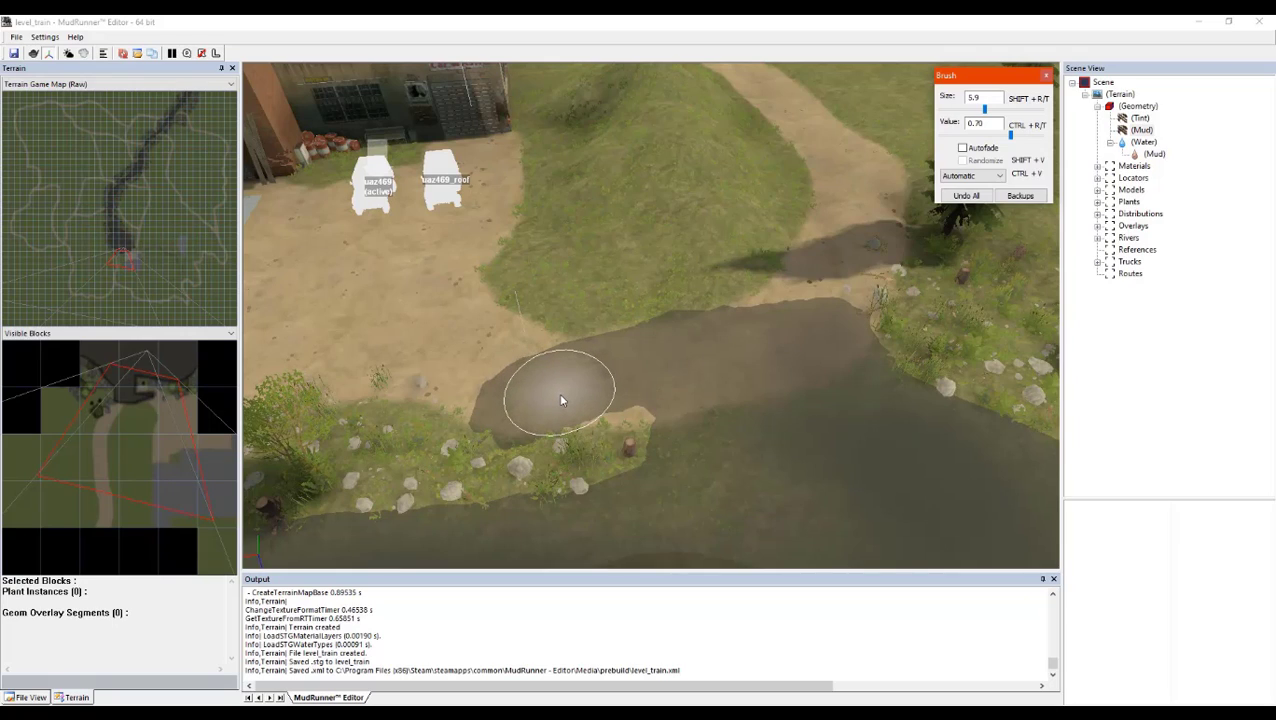
alt+middle_drag(562, 396, 545, 379)
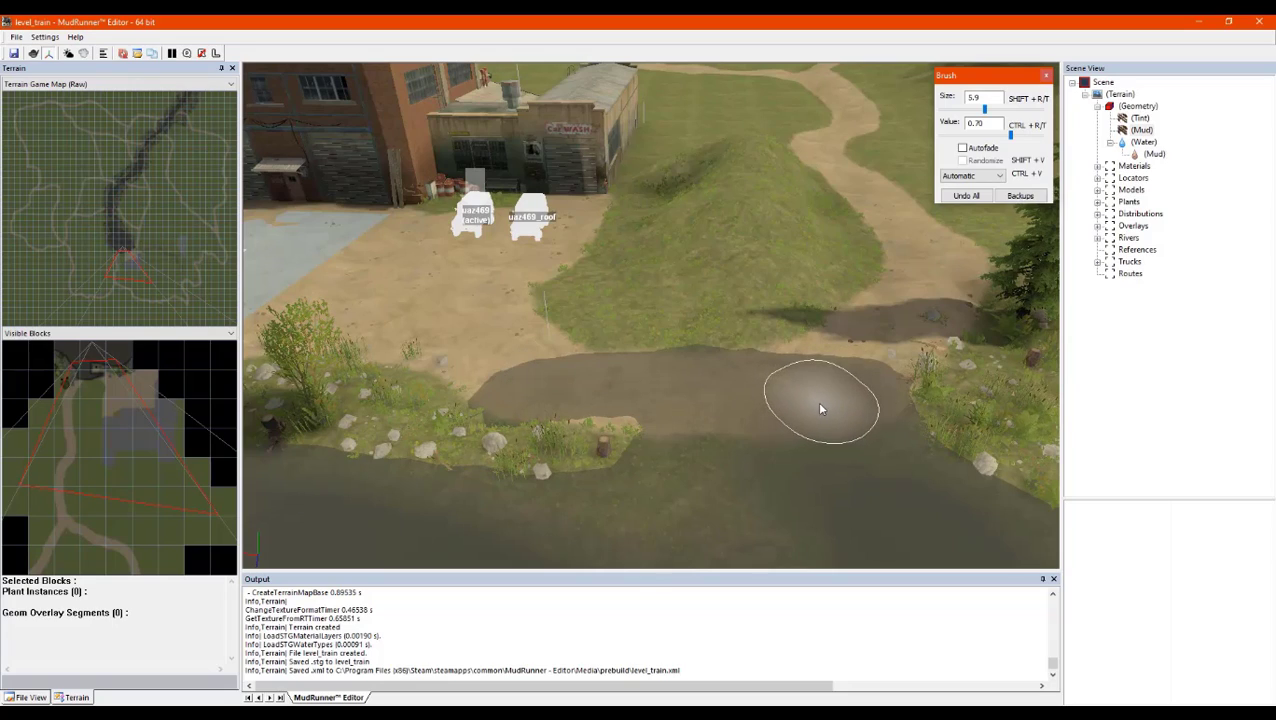
alt+middle_drag(832, 402, 850, 391)
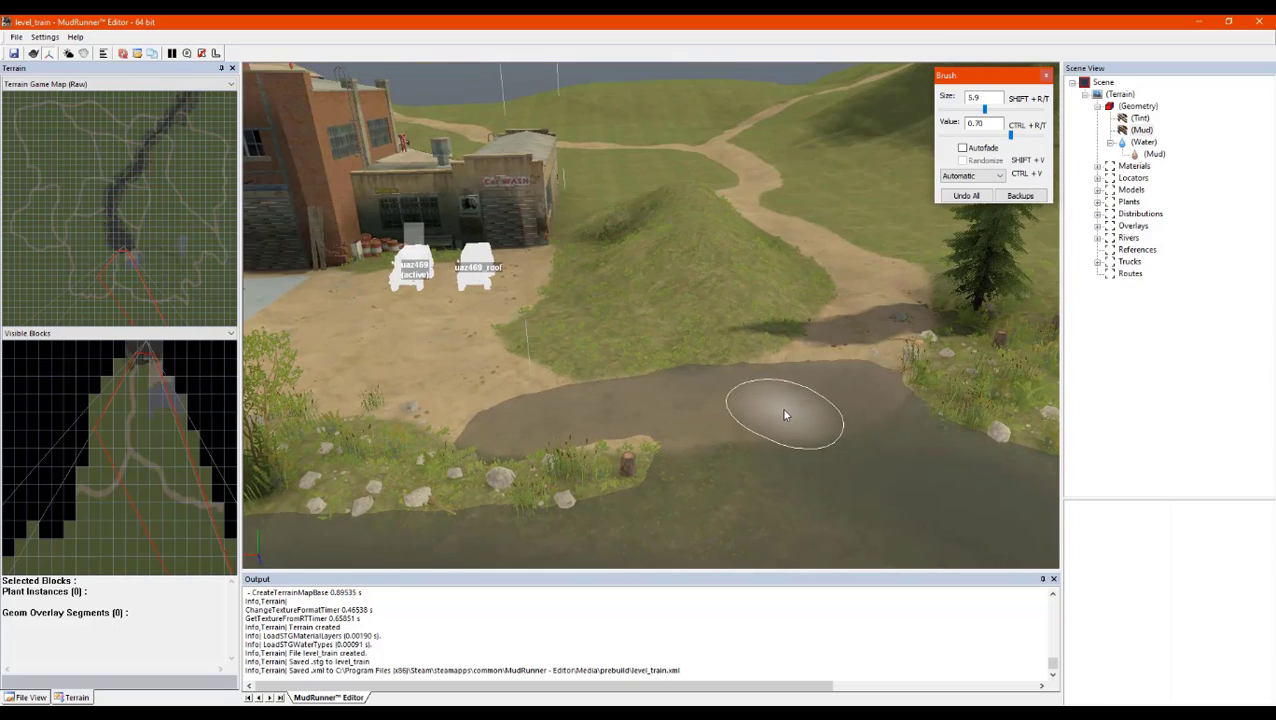
Set the mud brush value to 0.72 and its size to 7.1
click(1006, 137)
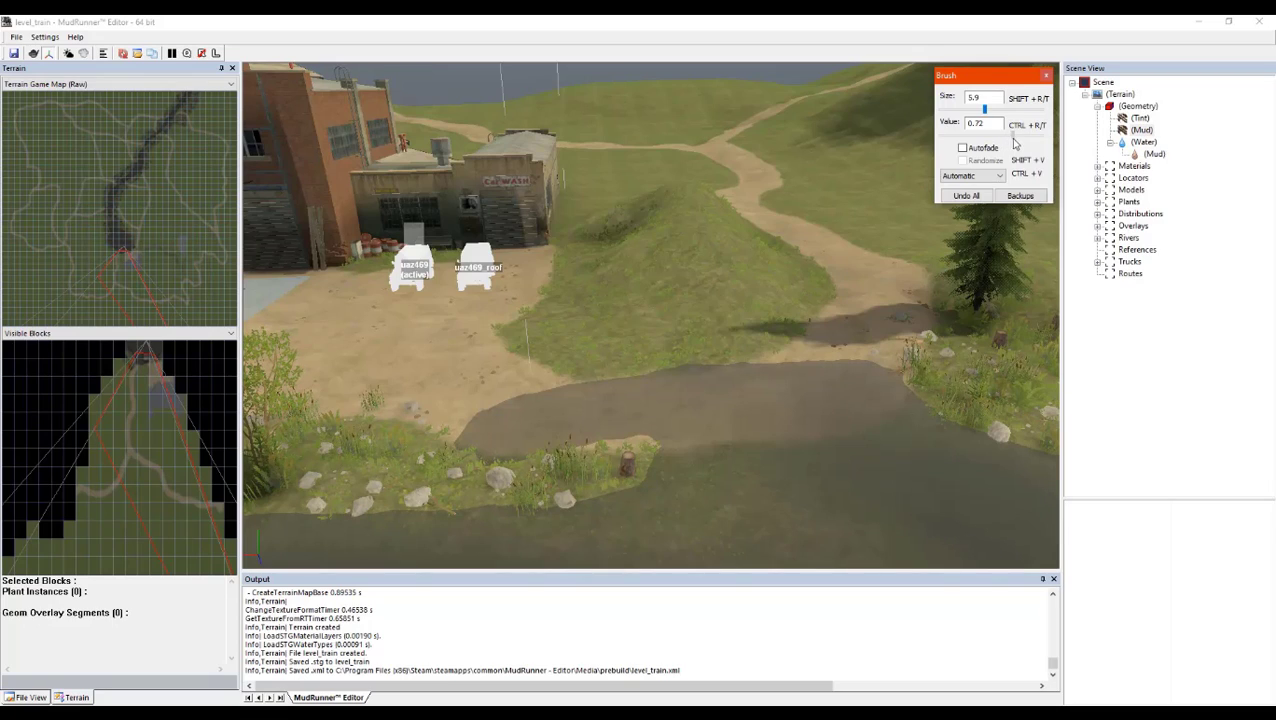
middle_drag(707, 393, 682, 411)
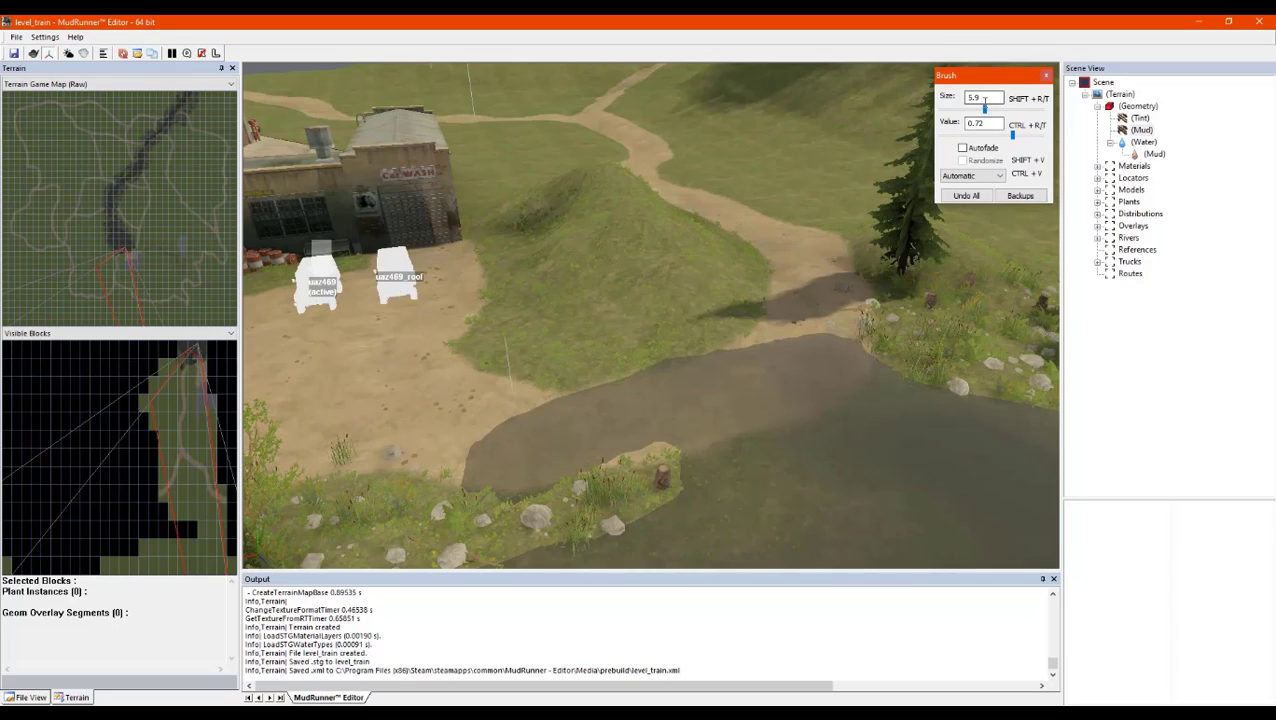
drag(985, 109, 981, 108)
middle_drag(766, 376, 874, 266)
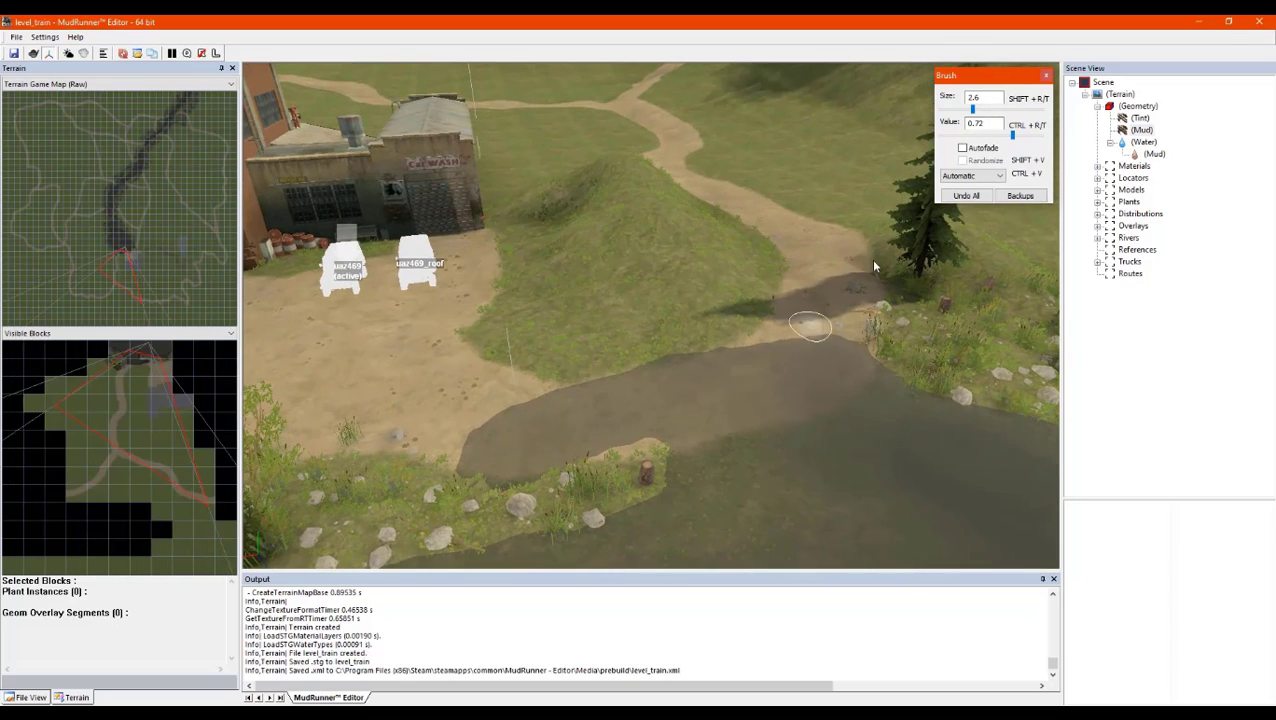
drag(975, 109, 992, 113)
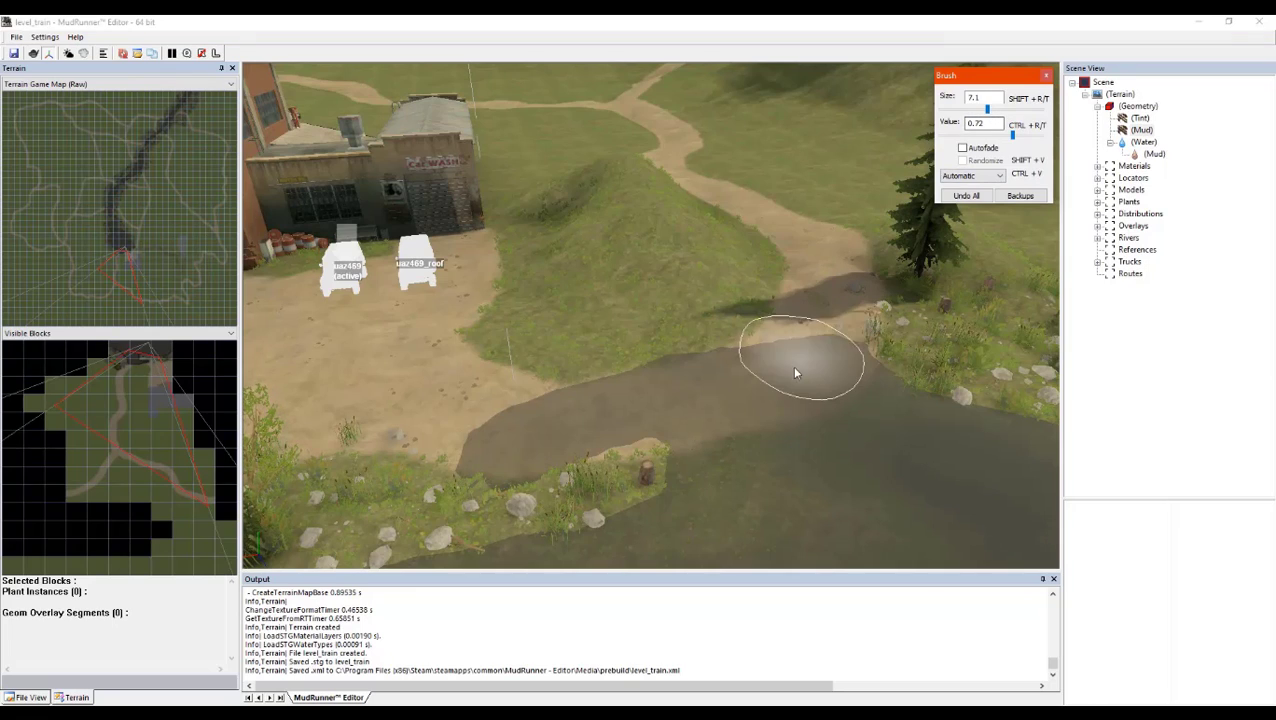
middle_drag(780, 368, 778, 396)
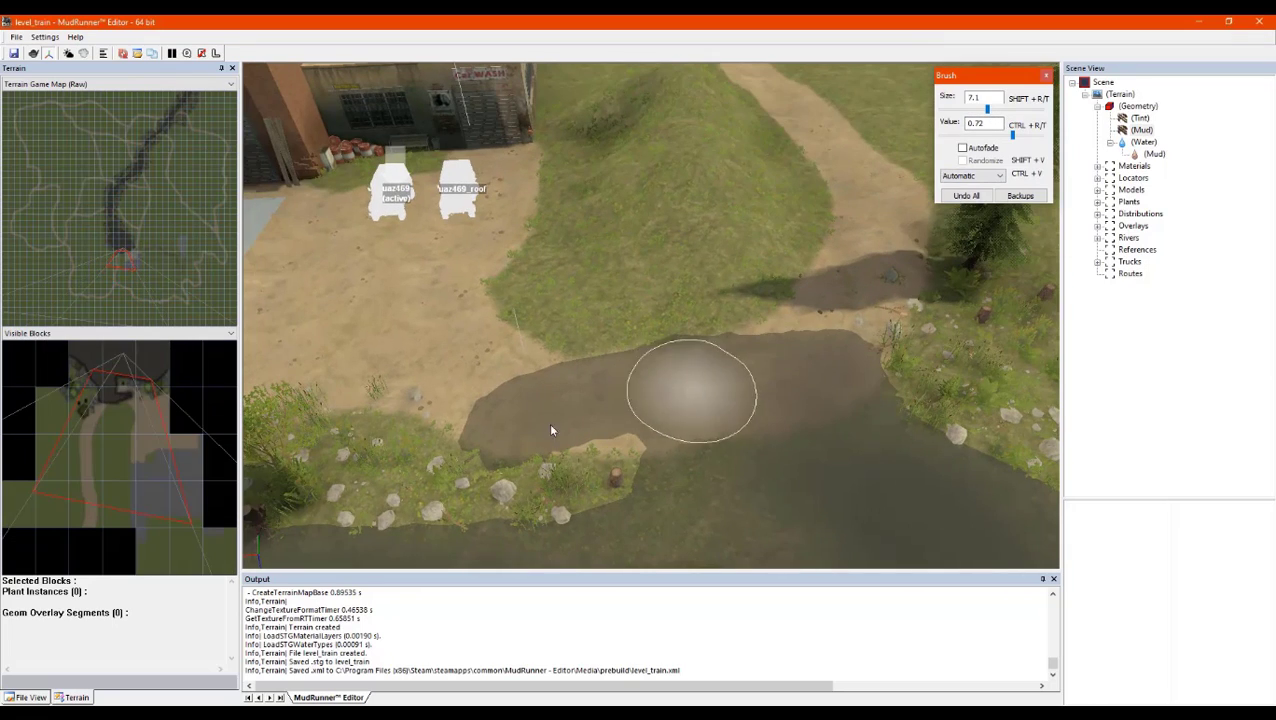
Paint mud along the dark dirt crossing between the pond's two planted banks and check its coverage
middle_drag(717, 427, 707, 423)
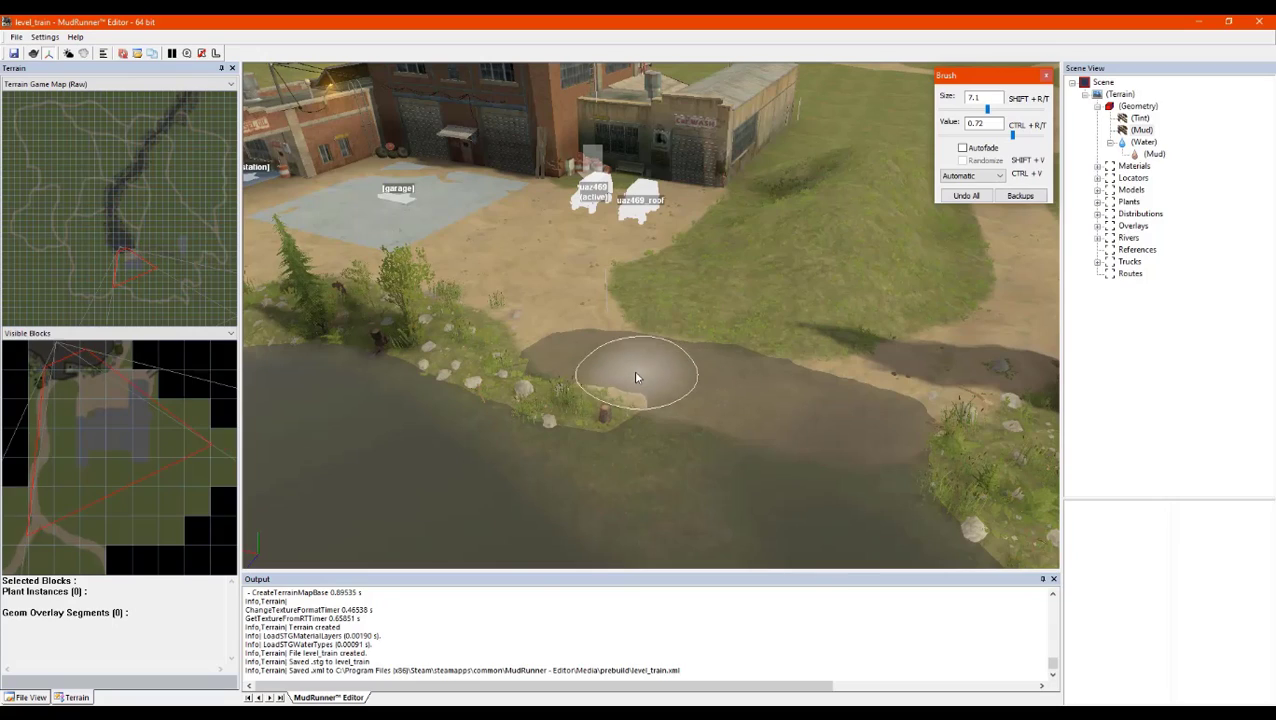
mouse_move(584, 362)
mouse_down()
mouse_move(857, 419)
mouse_move(678, 375)
mouse_up()
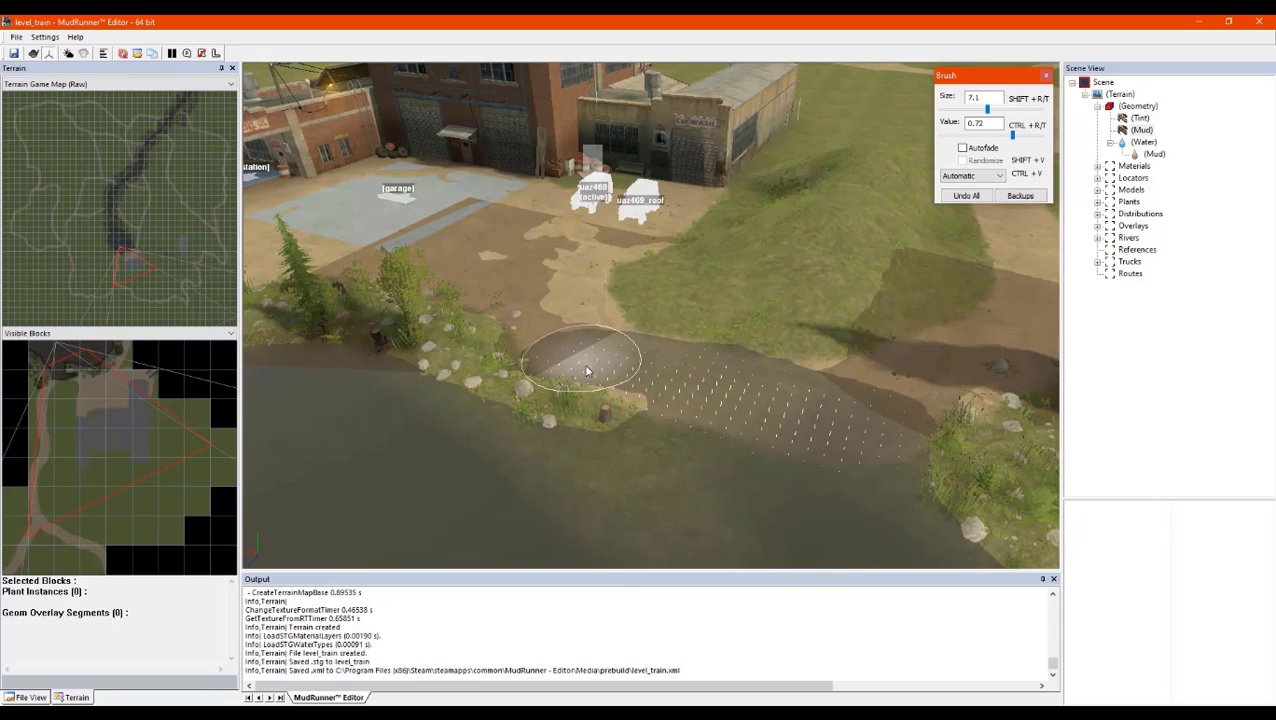
middle_drag(764, 468, 774, 482)
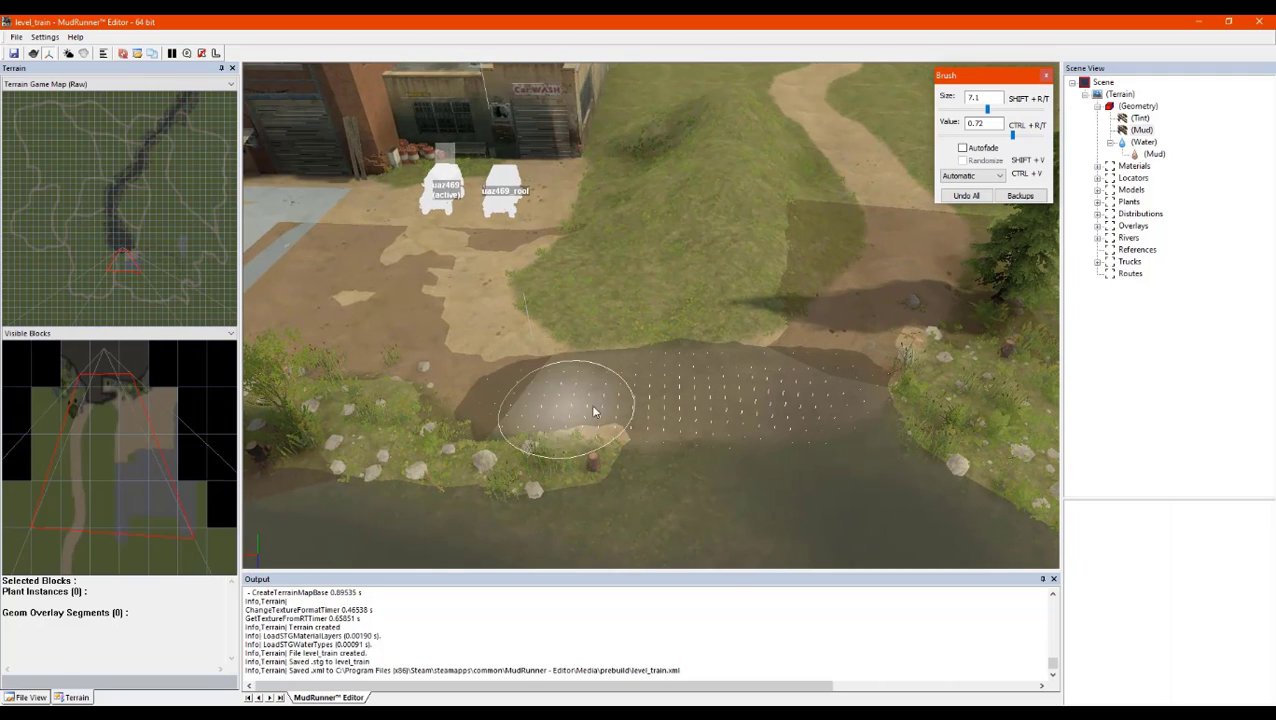
mouse_move(718, 385)
middle_down()
mouse_move(711, 372)
mouse_move(654, 369)
middle_up()
scroll(694, 396, up, 3)
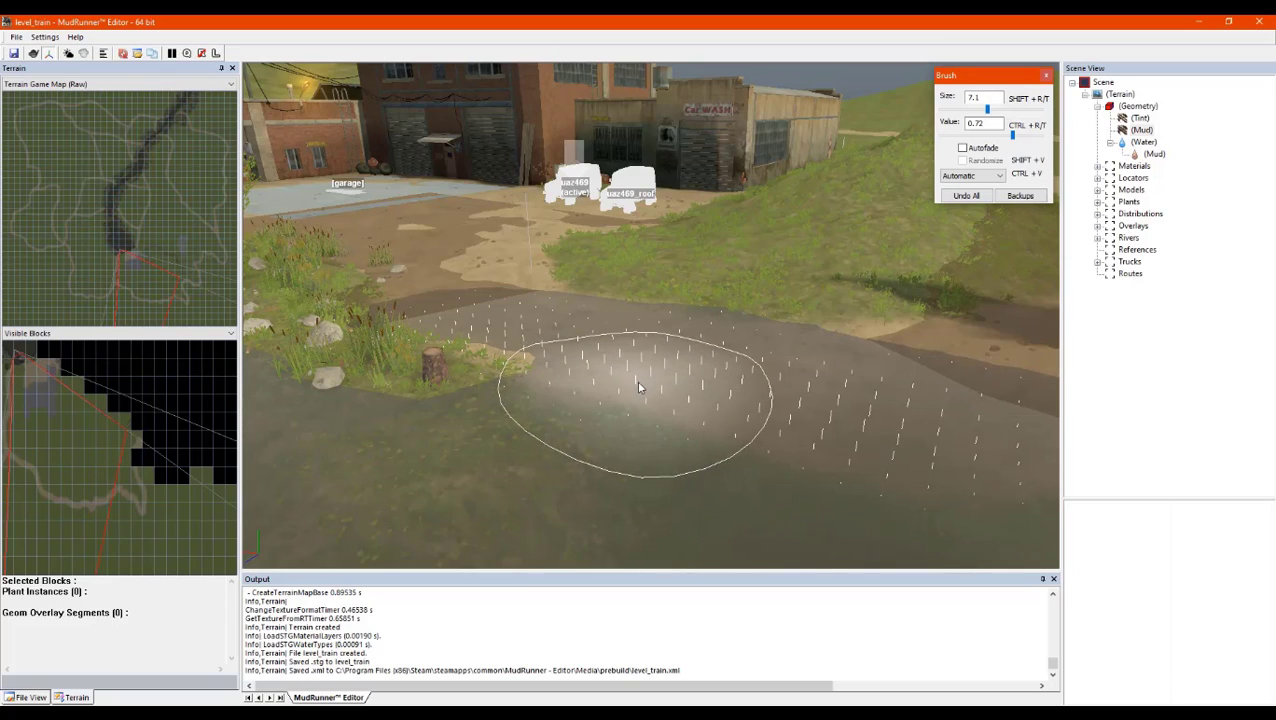
Extend the painted mud from the crossing onto the dark track patch beside the spruce and check the adjoining reedy bank
alt+middle_drag(776, 330, 702, 438)
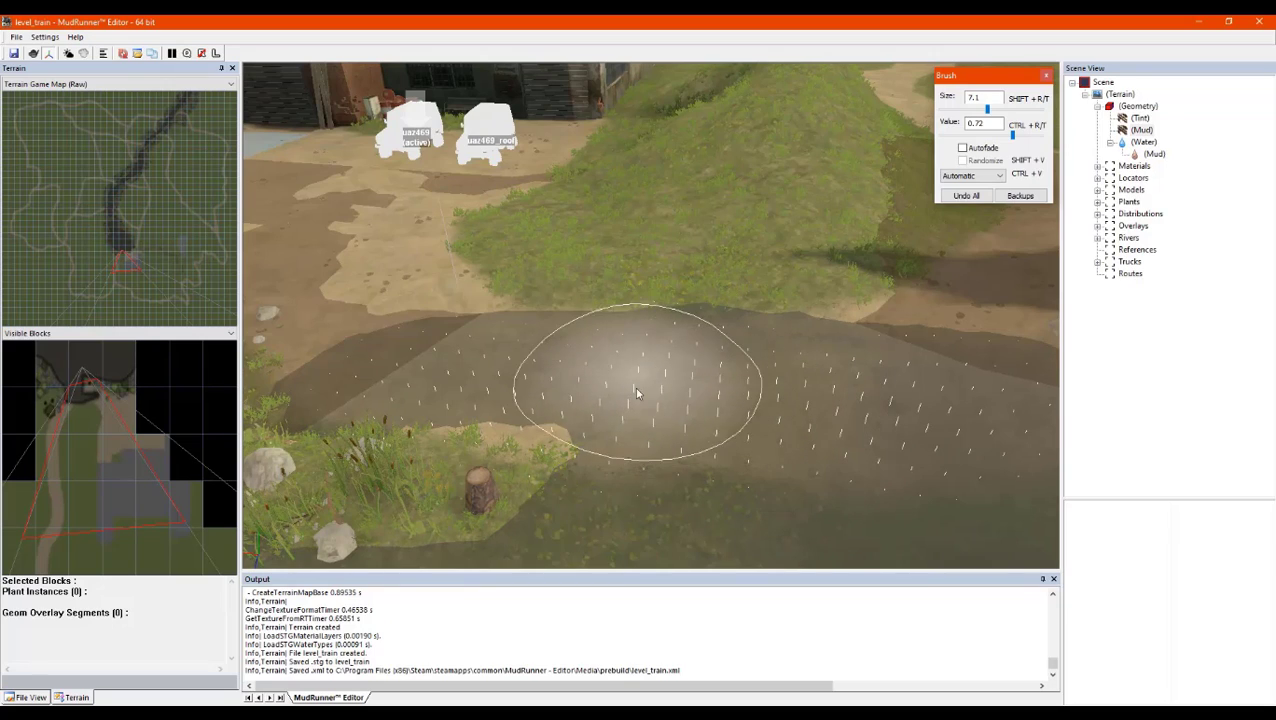
mouse_move(551, 379)
alt+middle_down()
mouse_move(604, 383)
mouse_move(598, 352)
alt+middle_up()
alt+middle_drag(674, 218, 652, 262)
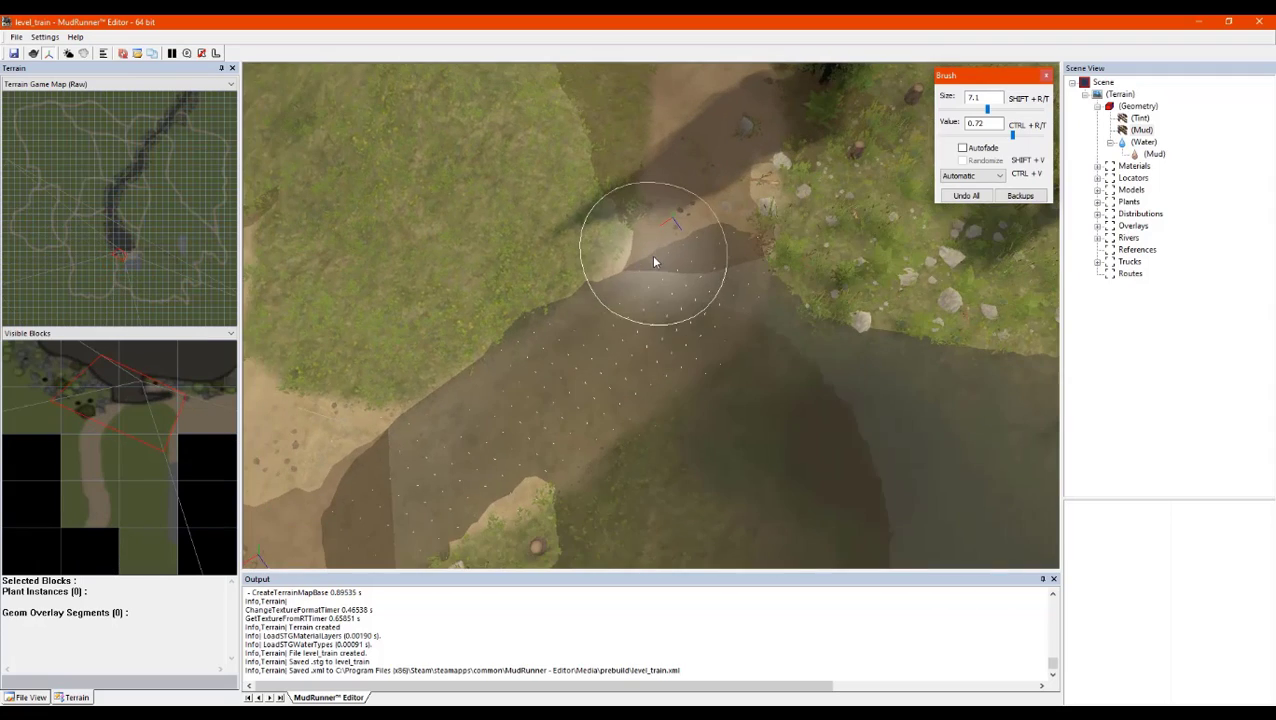
mouse_move(701, 199)
mouse_down()
mouse_move(720, 219)
mouse_move(732, 174)
mouse_move(763, 171)
mouse_move(653, 256)
mouse_move(484, 336)
mouse_move(448, 413)
mouse_move(656, 443)
mouse_move(790, 371)
mouse_up()
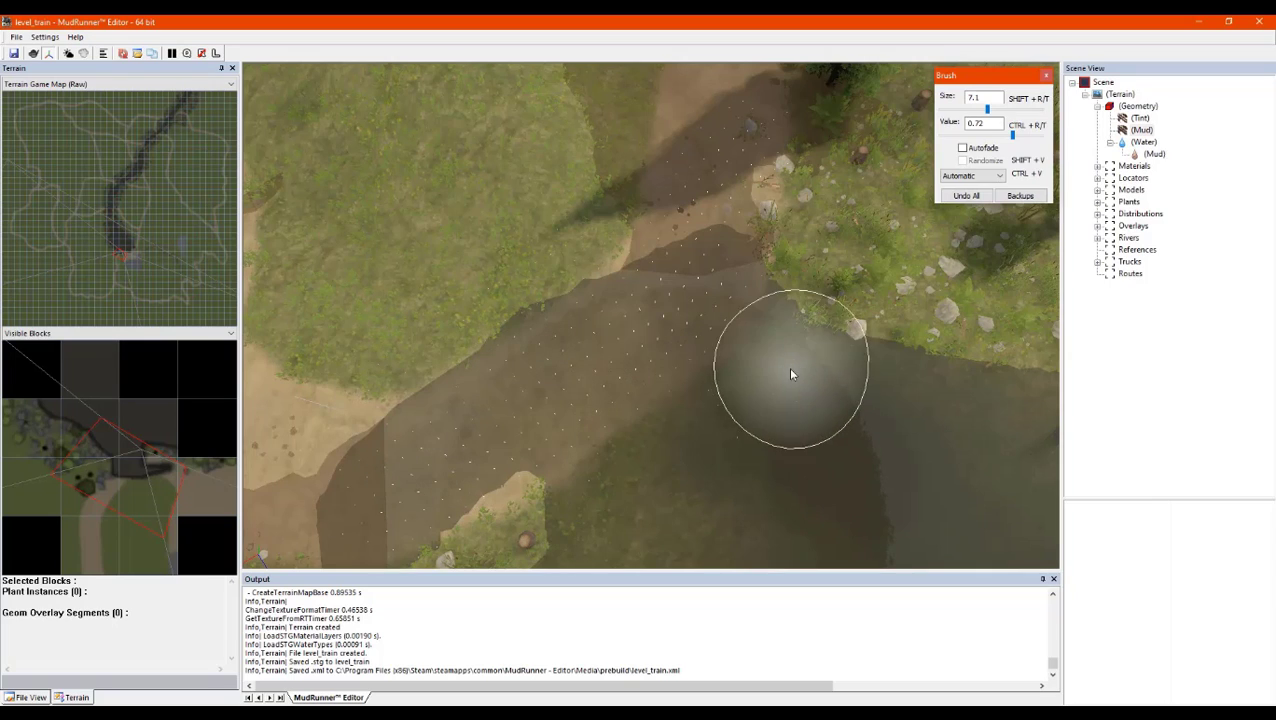
mouse_move(914, 289)
alt+middle_down()
mouse_move(931, 287)
mouse_move(853, 311)
mouse_move(625, 289)
mouse_move(645, 260)
alt+middle_up()
scroll(814, 309, up, 2)
scroll(625, 289, up, 3)
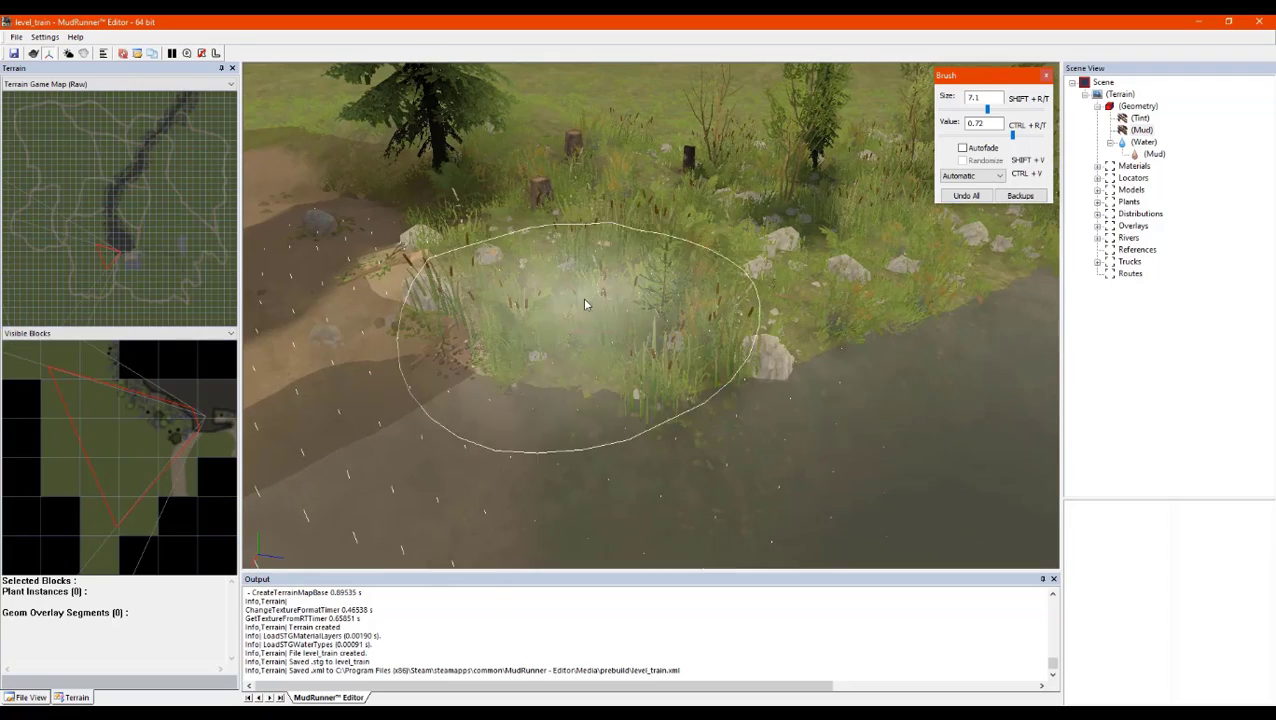
mouse_move(413, 305)
alt+middle_down()
mouse_move(377, 288)
mouse_move(391, 321)
alt+middle_up()
scroll(394, 319, down, 2)
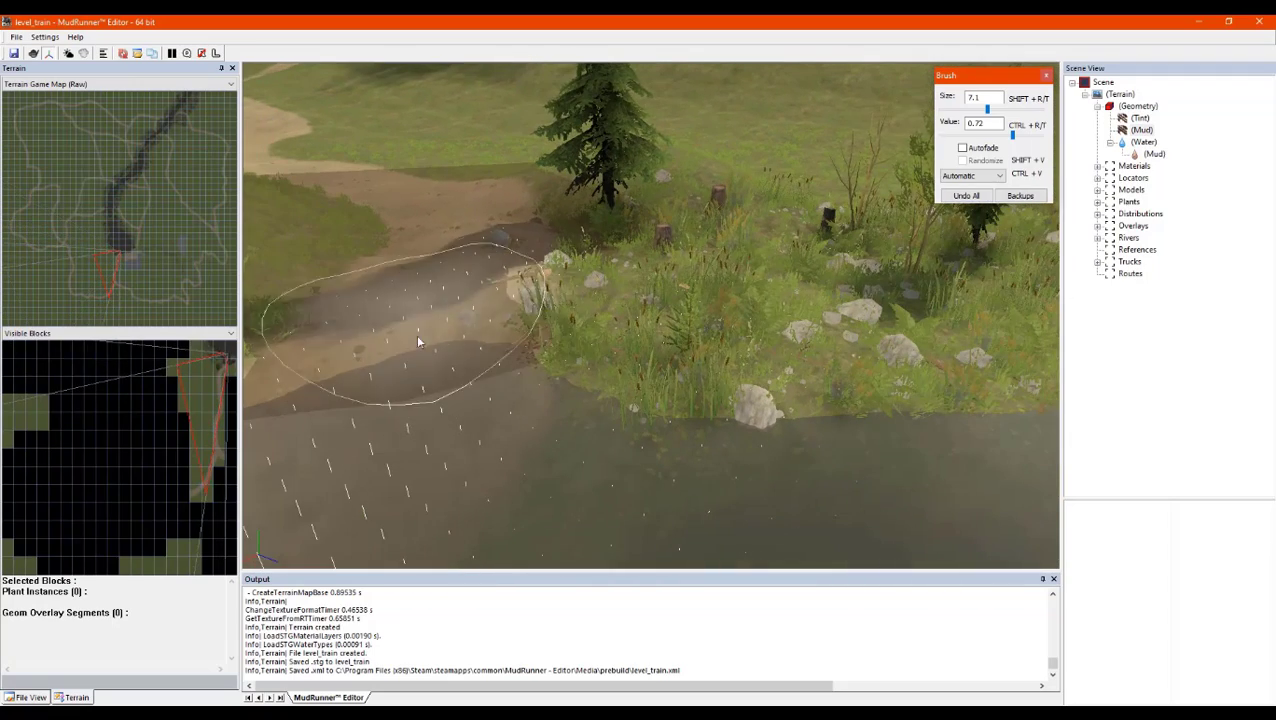
Finish the mud painting, rebuild the affected terrain blocks and inspect the muddy track patch at the pond's edge
scroll(442, 339, down, 3)
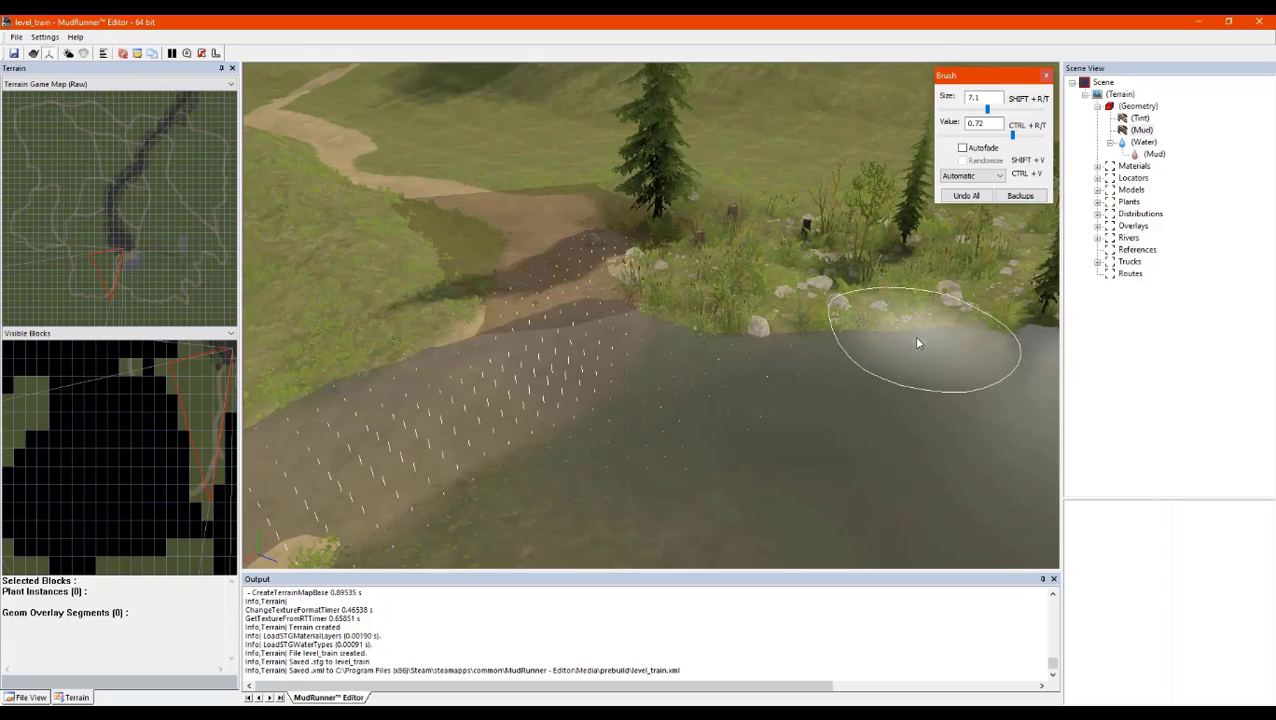
key(Escape)
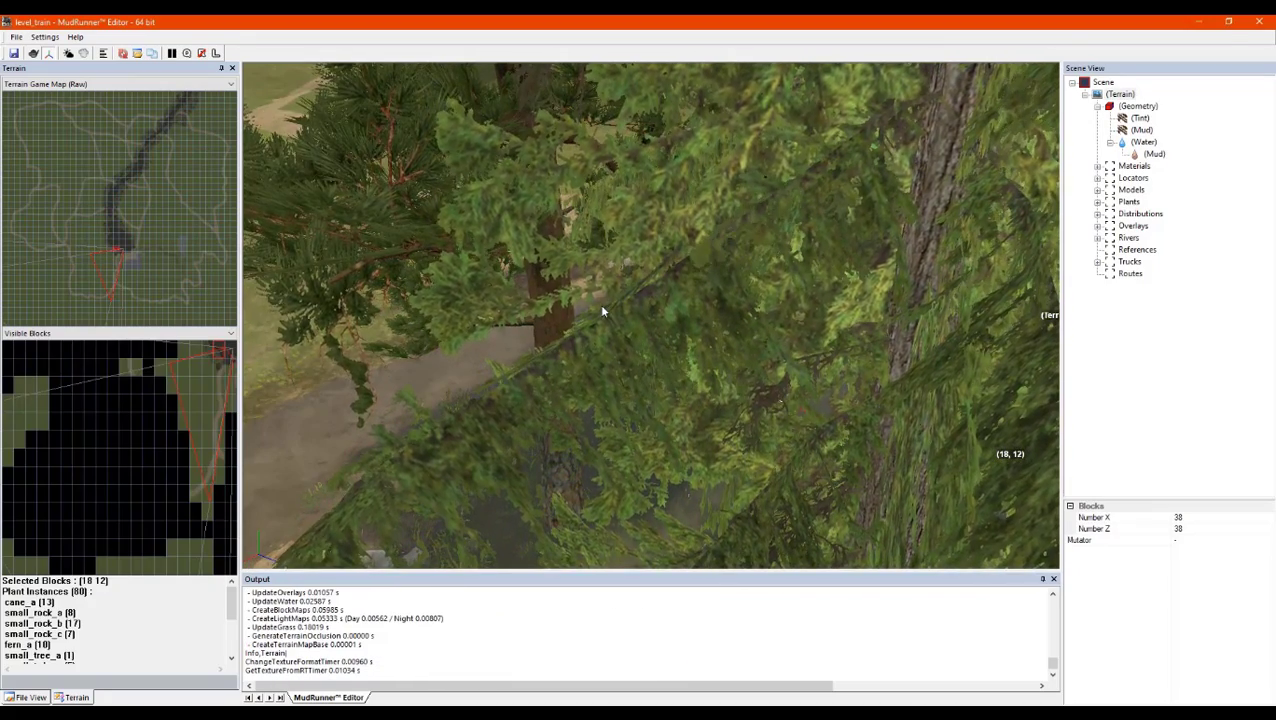
middle_drag(601, 305, 755, 294)
scroll(758, 321, up, 5)
scroll(711, 299, up, 4)
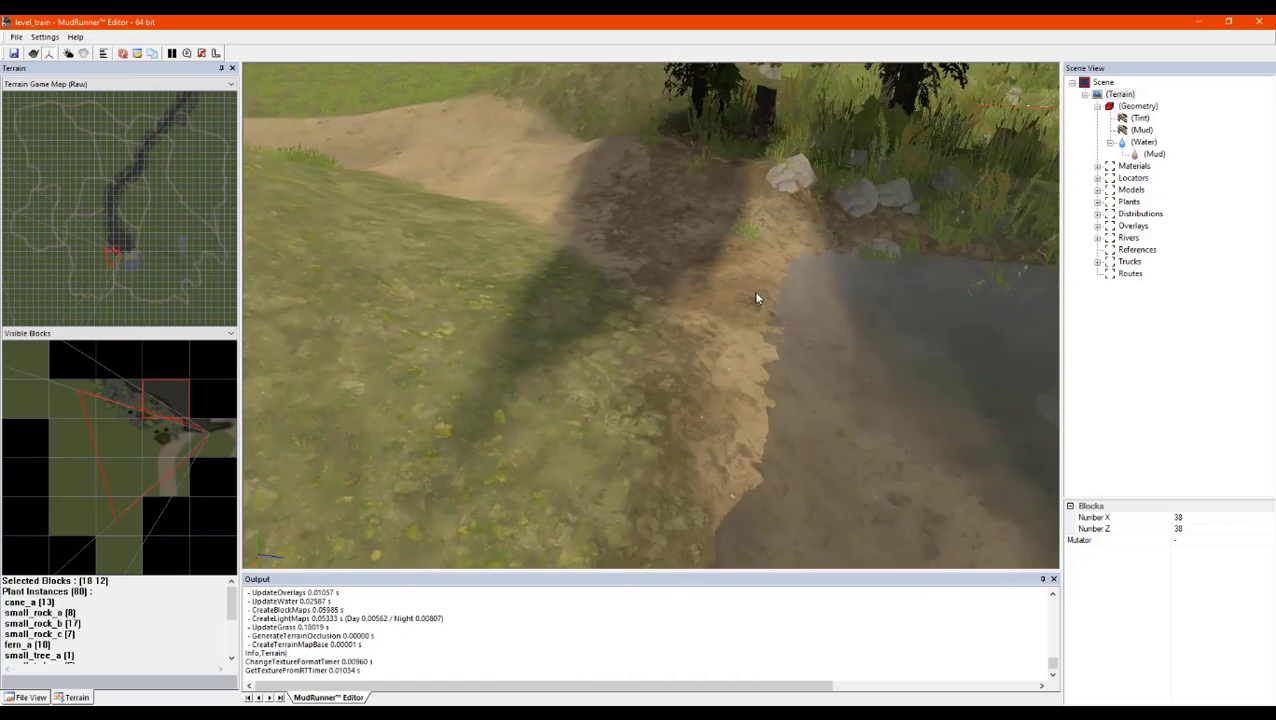
scroll(656, 272, down, 4)
middle_drag(656, 272, 493, 205)
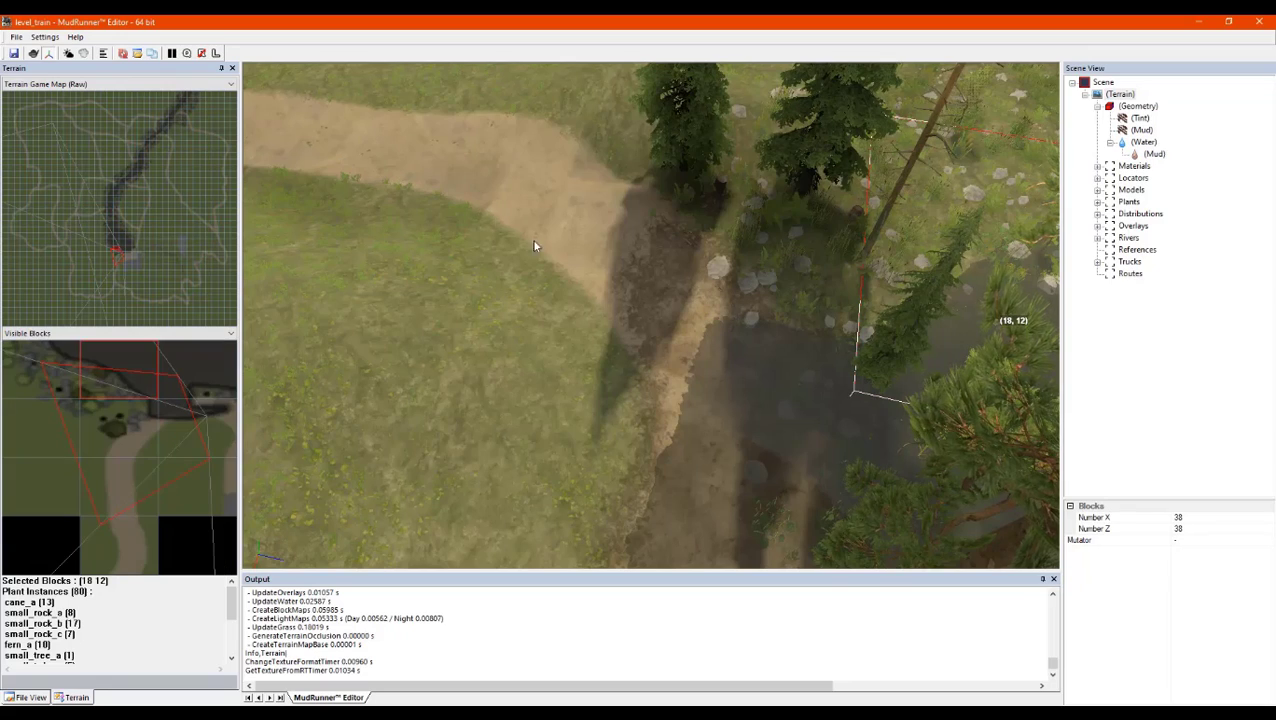
middle_drag(573, 247, 698, 398)
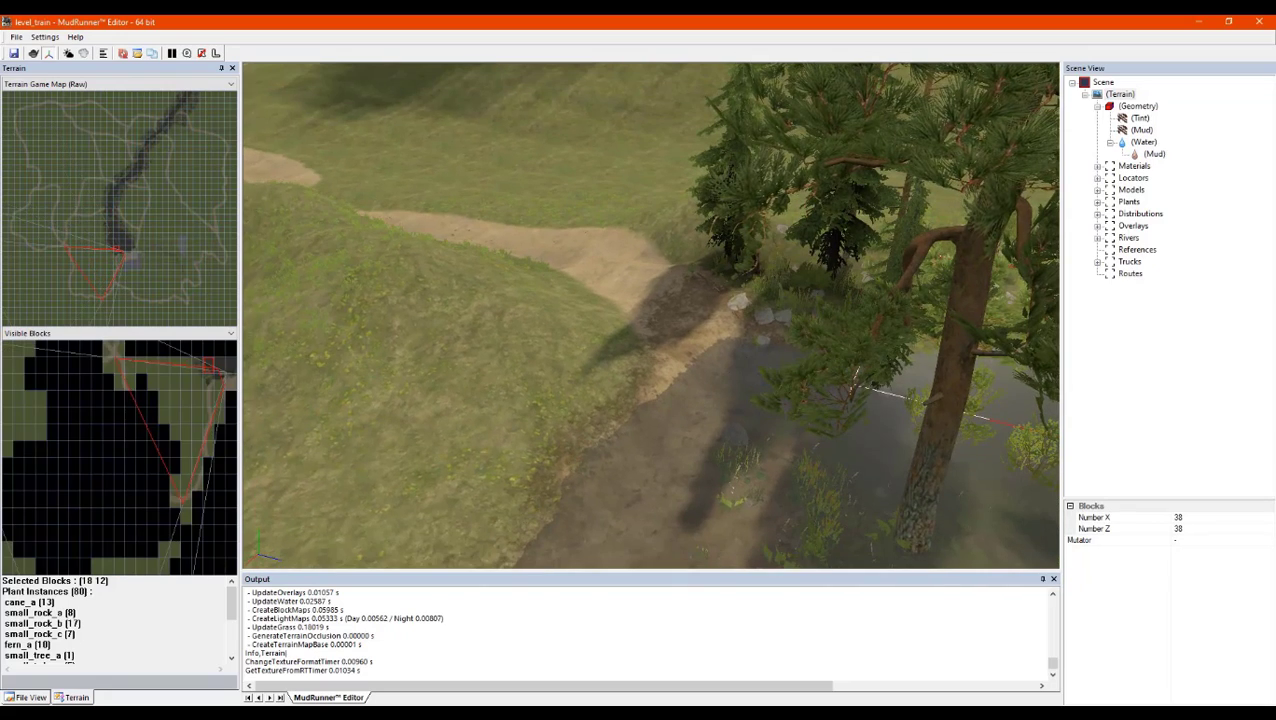
key(F10)
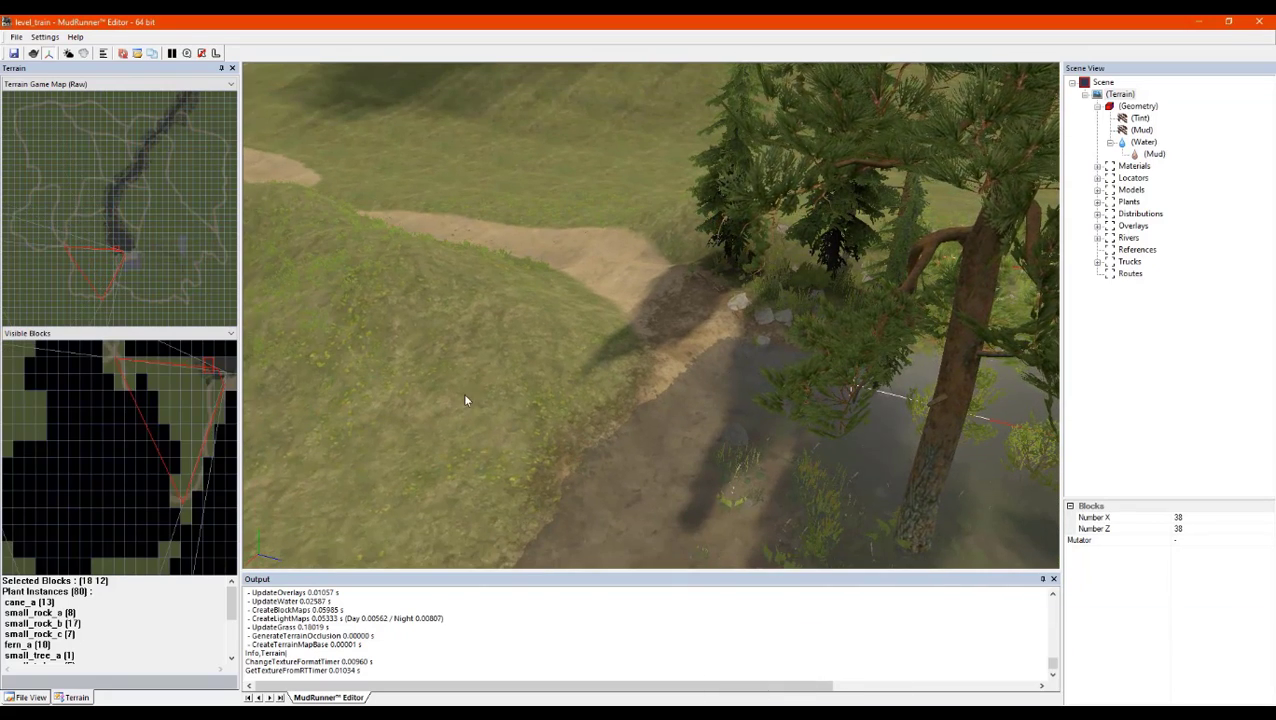
Examine the rebuilt mud crossing from the spruce bank over to its dirt edge on the garage side
middle_drag(706, 374, 824, 376)
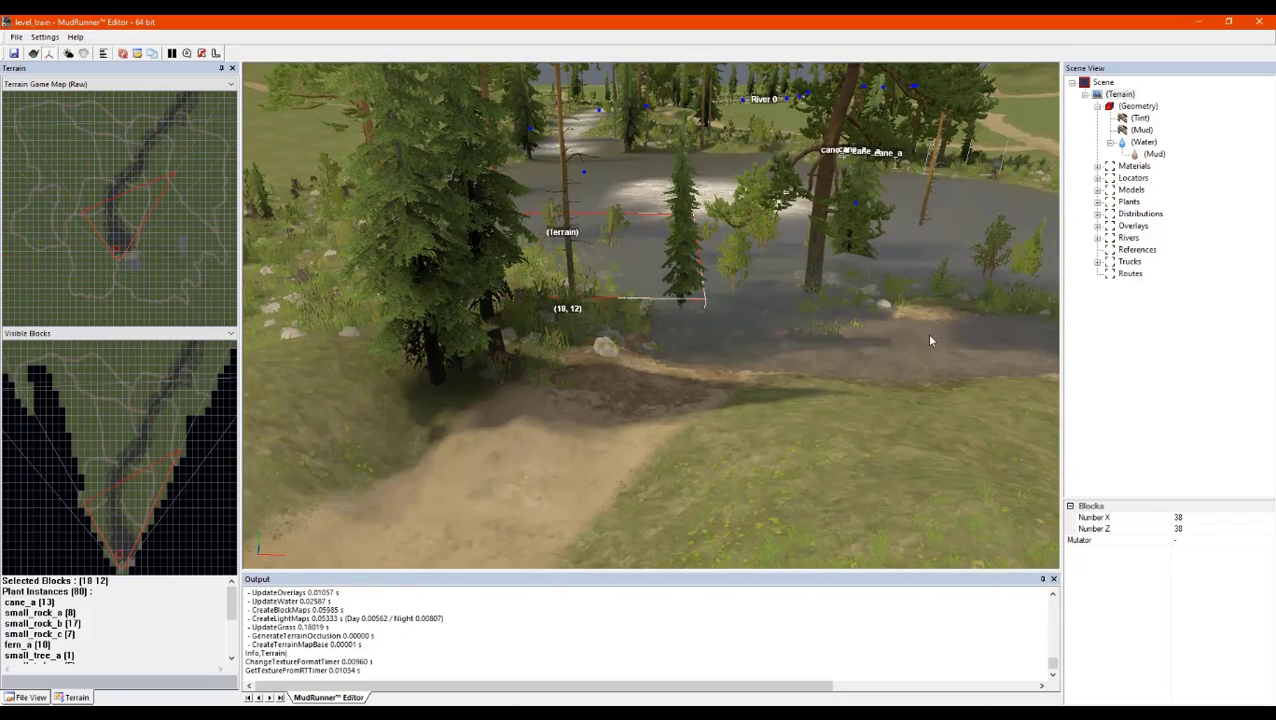
scroll(930, 341, up, 3)
middle_drag(930, 341, 820, 376)
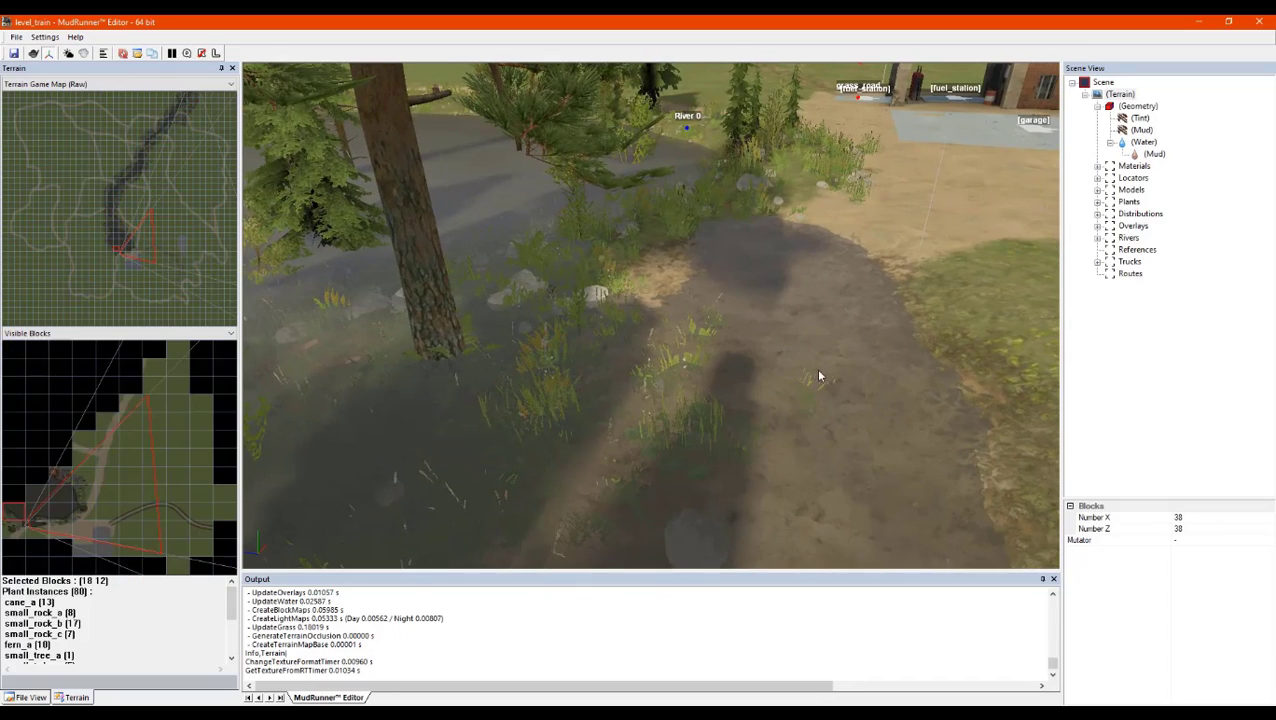
scroll(815, 323, up, 4)
scroll(815, 323, down, 3)
mouse_move(781, 311)
alt+middle_down()
mouse_move(769, 299)
mouse_move(774, 309)
alt+middle_up()
scroll(706, 297, up, 3)
middle_drag(692, 222, 684, 321)
scroll(684, 321, up, 2)
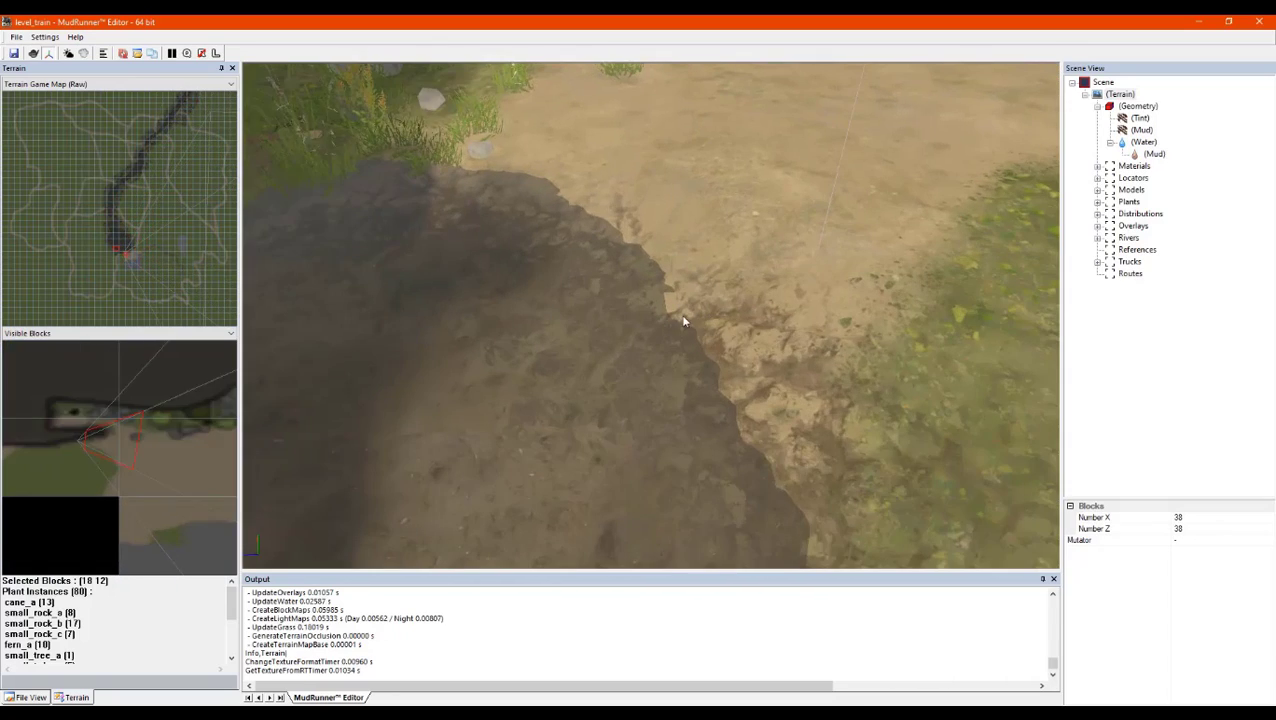
scroll(558, 322, down, 6)
alt+middle_drag(638, 381, 596, 368)
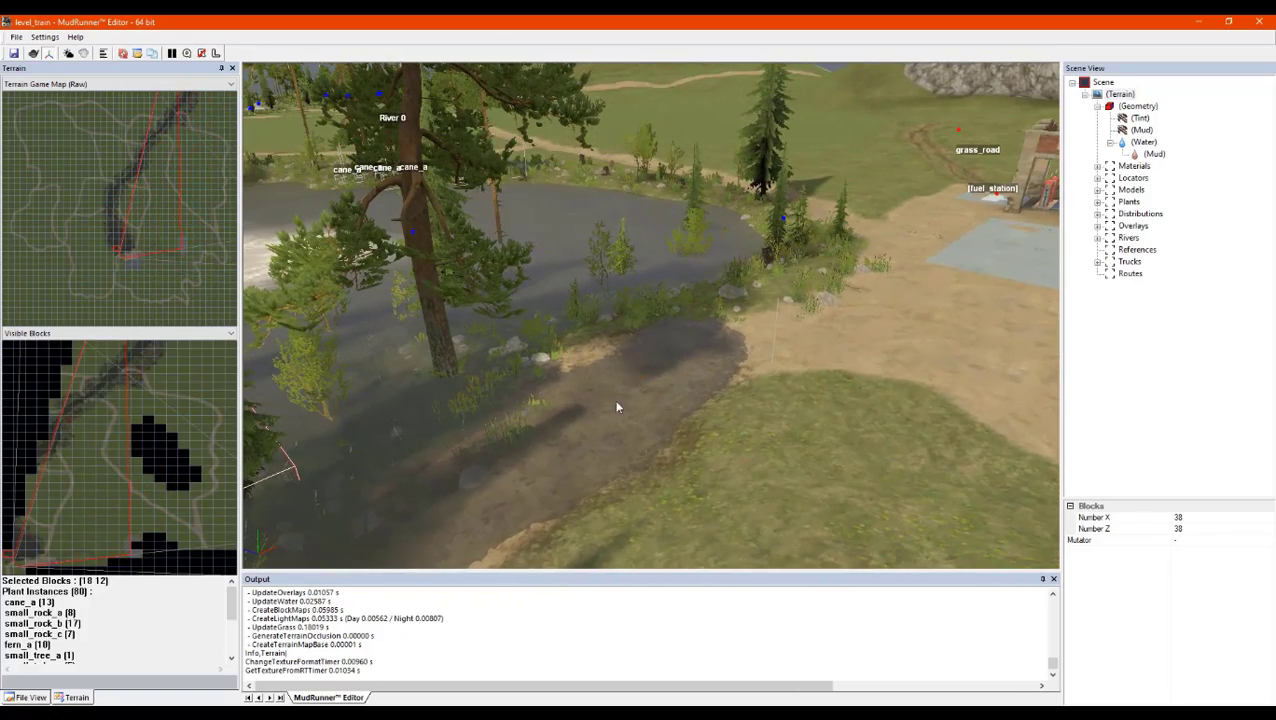
Lower a stretch of dirt track beside the road junction using a height brush of size 4.0 and value 0.28, then rebuild it
scroll(627, 390, down, 7)
scroll(959, 503, up, 2)
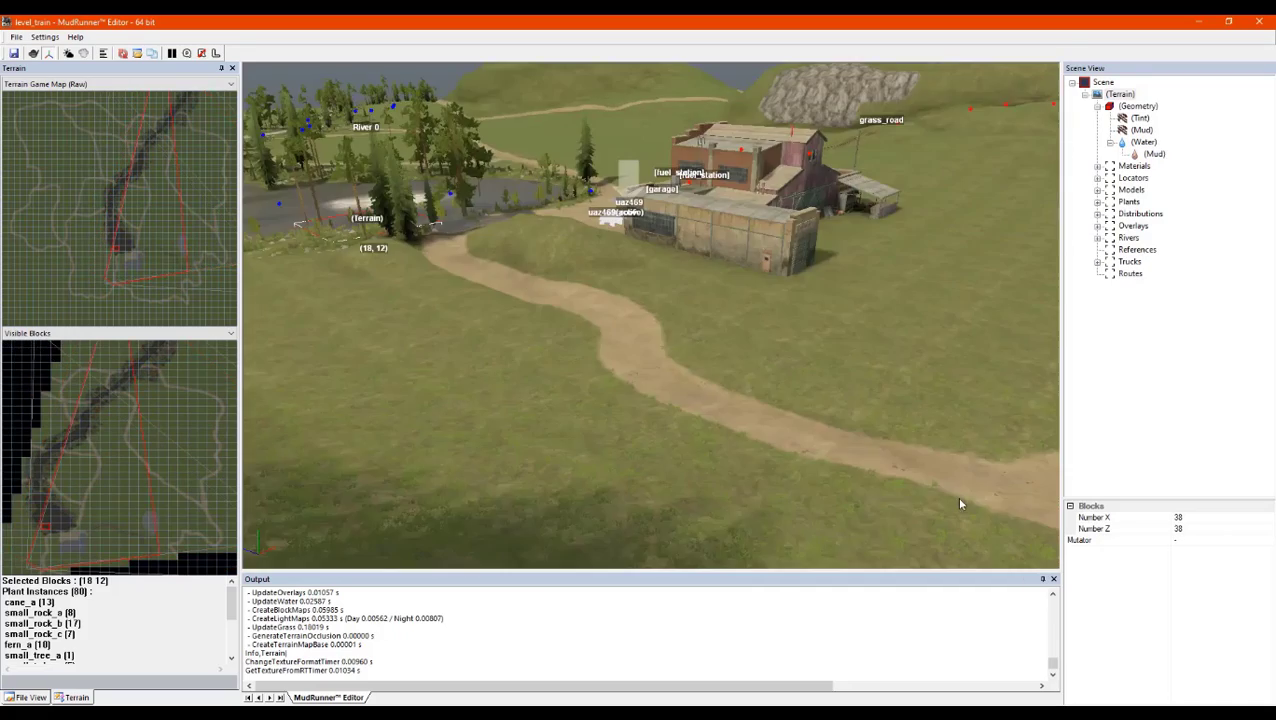
scroll(1016, 510, up, 2)
alt+middle_drag(1016, 453, 722, 390)
scroll(963, 431, down, 2)
scroll(878, 389, down, 2)
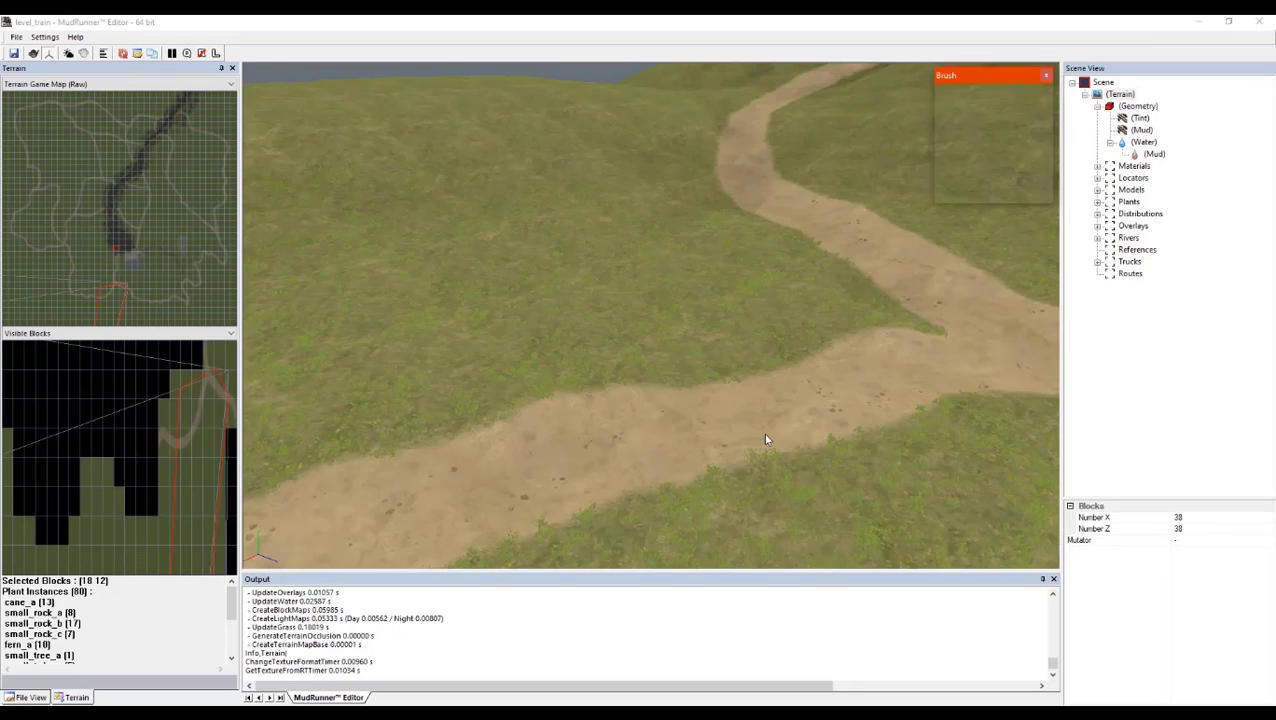
alt+middle_drag(816, 388, 845, 388)
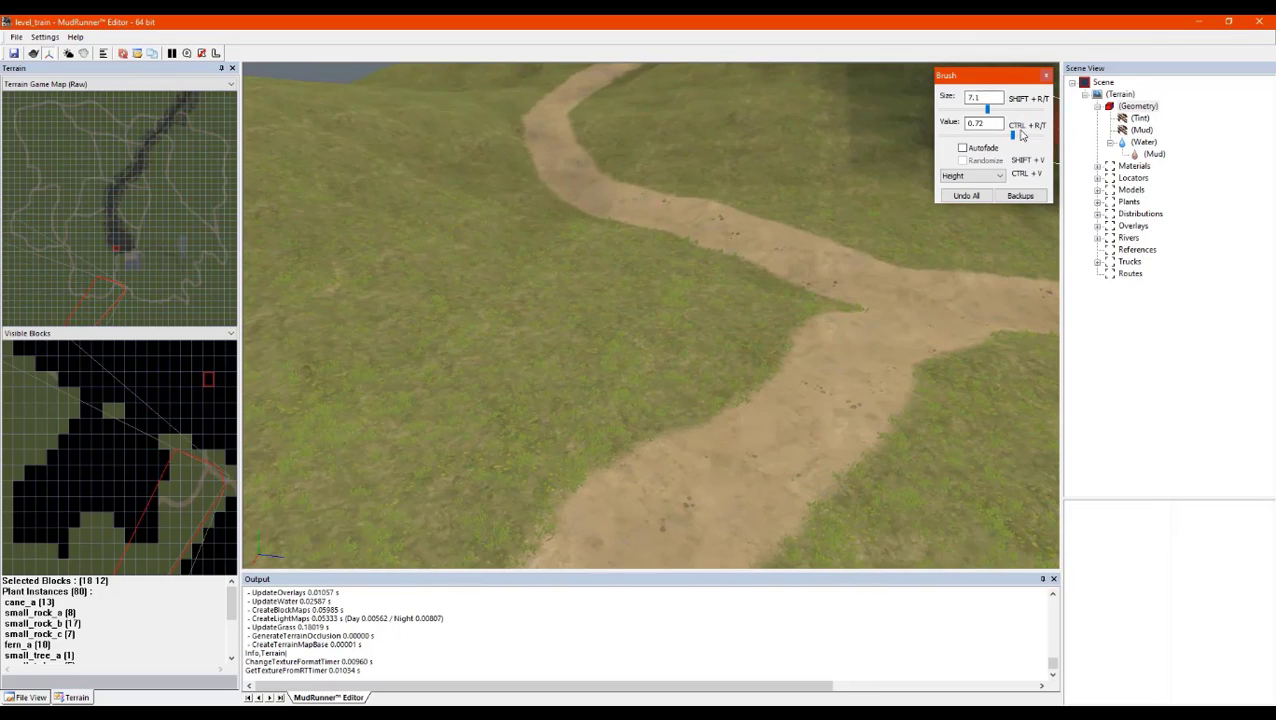
click(1010, 136)
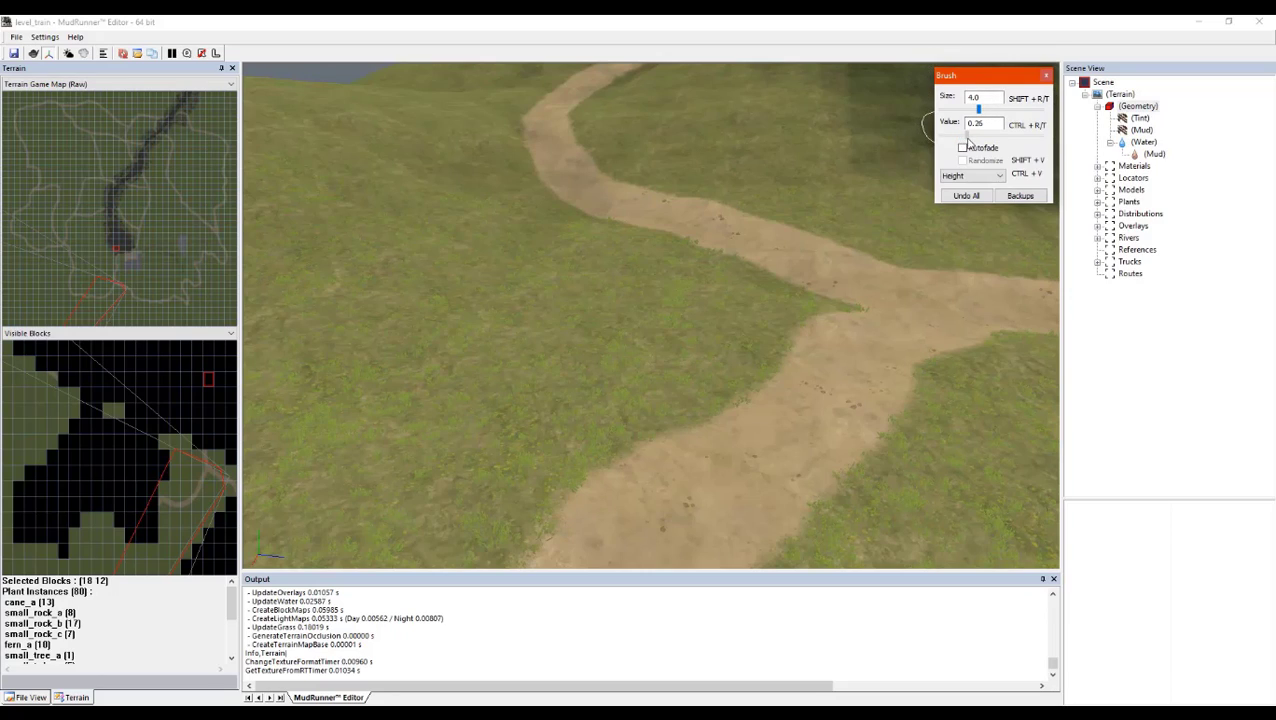
mouse_move(847, 357)
mouse_down()
mouse_move(775, 430)
mouse_move(683, 487)
mouse_move(855, 378)
mouse_up()
mouse_move(895, 404)
alt+middle_down()
mouse_move(905, 373)
mouse_move(860, 393)
alt+middle_up()
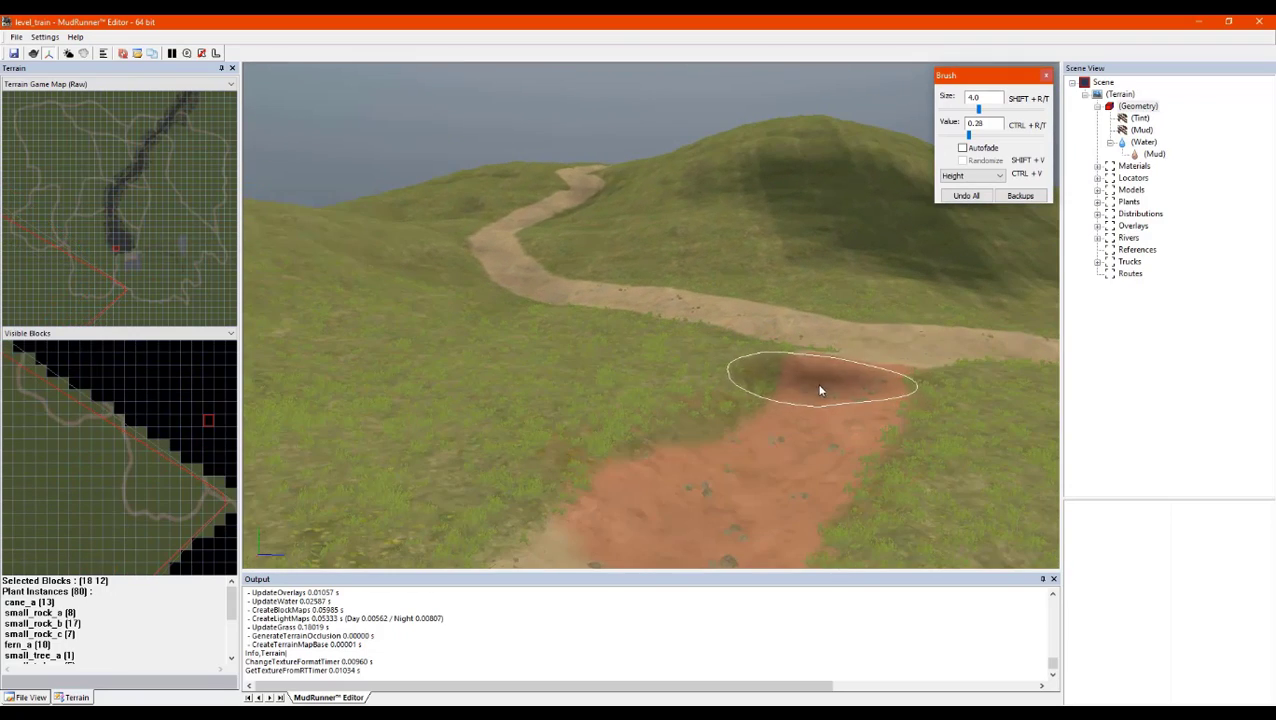
key(Escape)
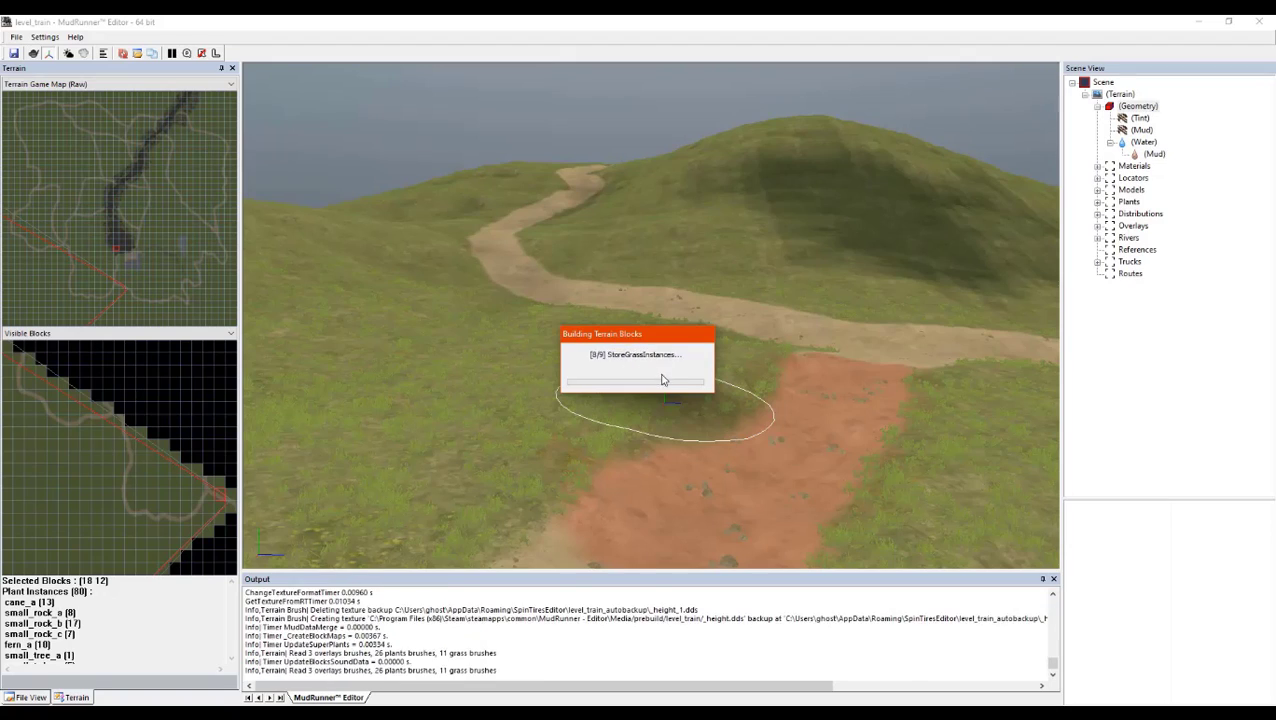
Paint mud along the lowered track stretch with brush size 4.9 and value 0.76, and rebuild the terrain blocks
alt+middle_drag(698, 404, 701, 413)
scroll(710, 416, down, 3)
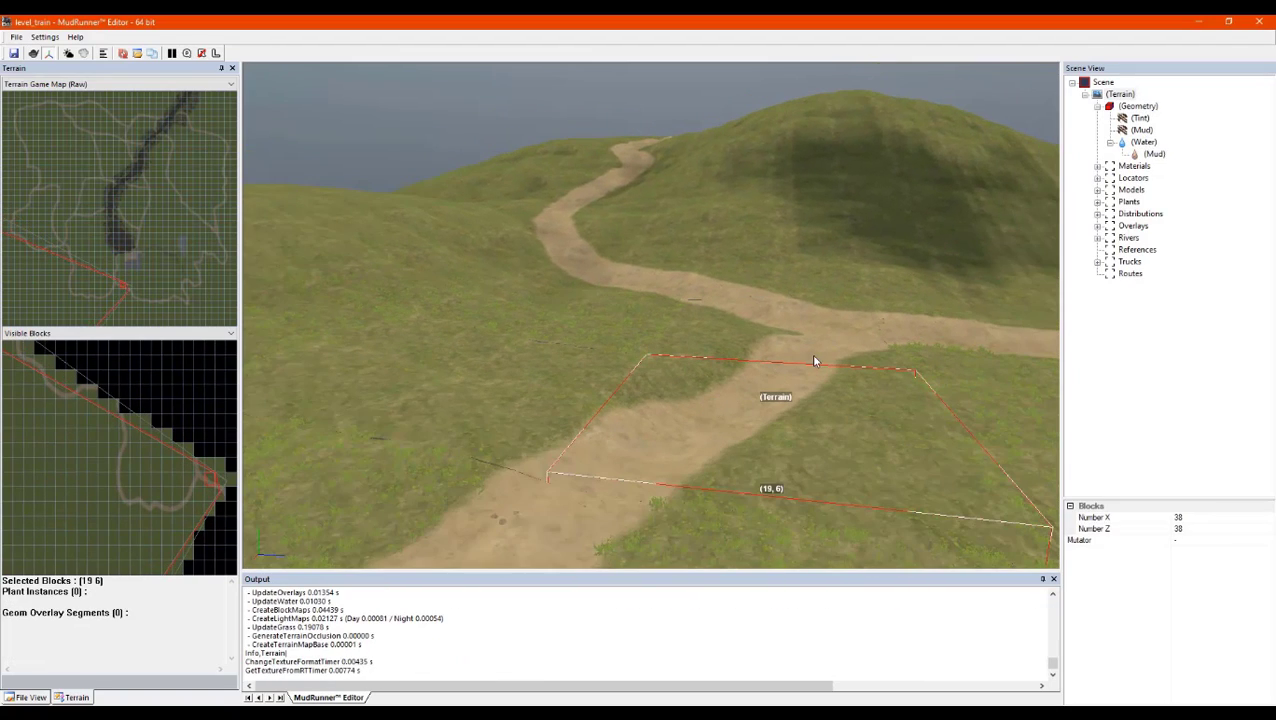
alt+middle_drag(806, 360, 788, 385)
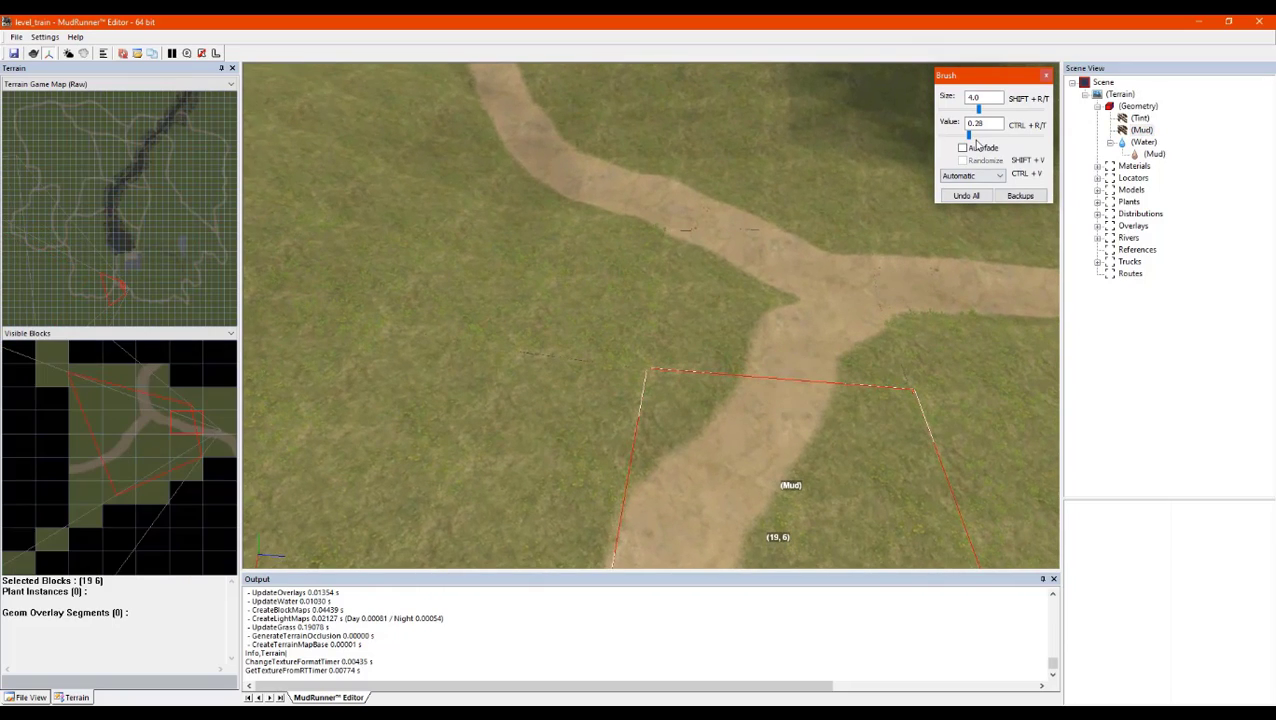
drag(969, 136, 1000, 138)
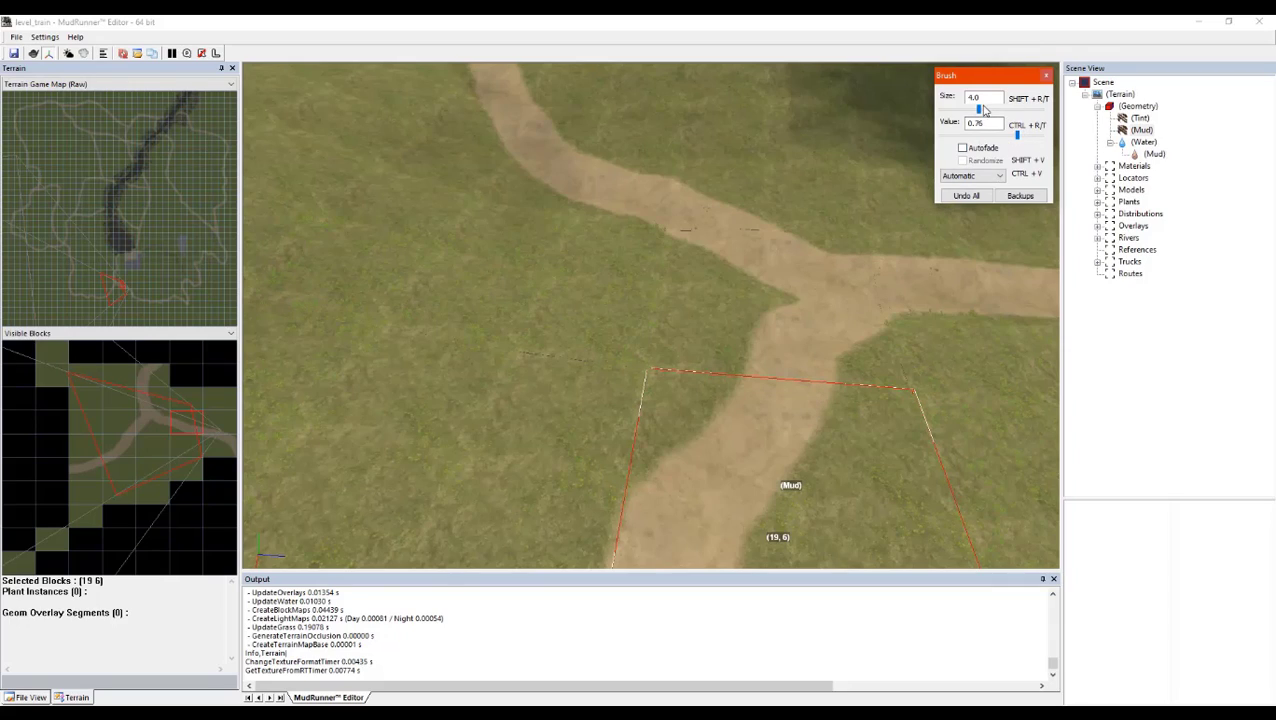
mouse_move(810, 360)
mouse_down()
mouse_move(783, 347)
mouse_move(712, 470)
mouse_move(645, 541)
mouse_up()
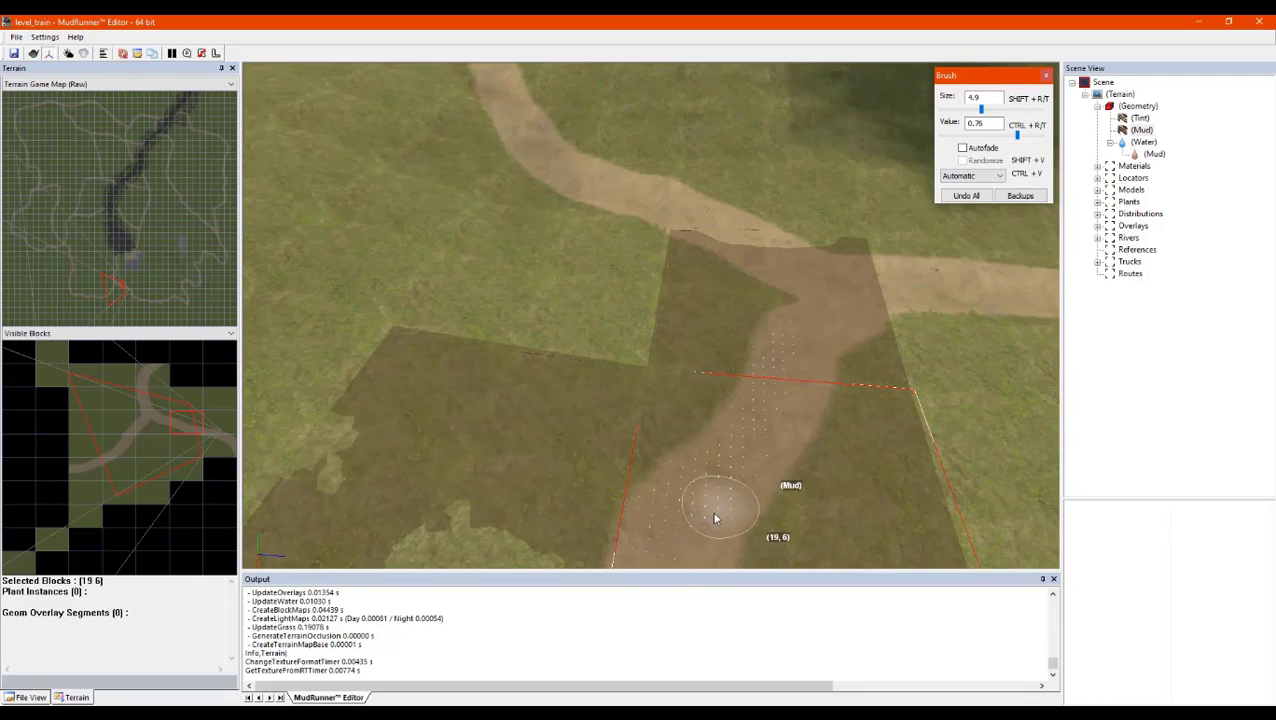
middle_drag(742, 540, 702, 462)
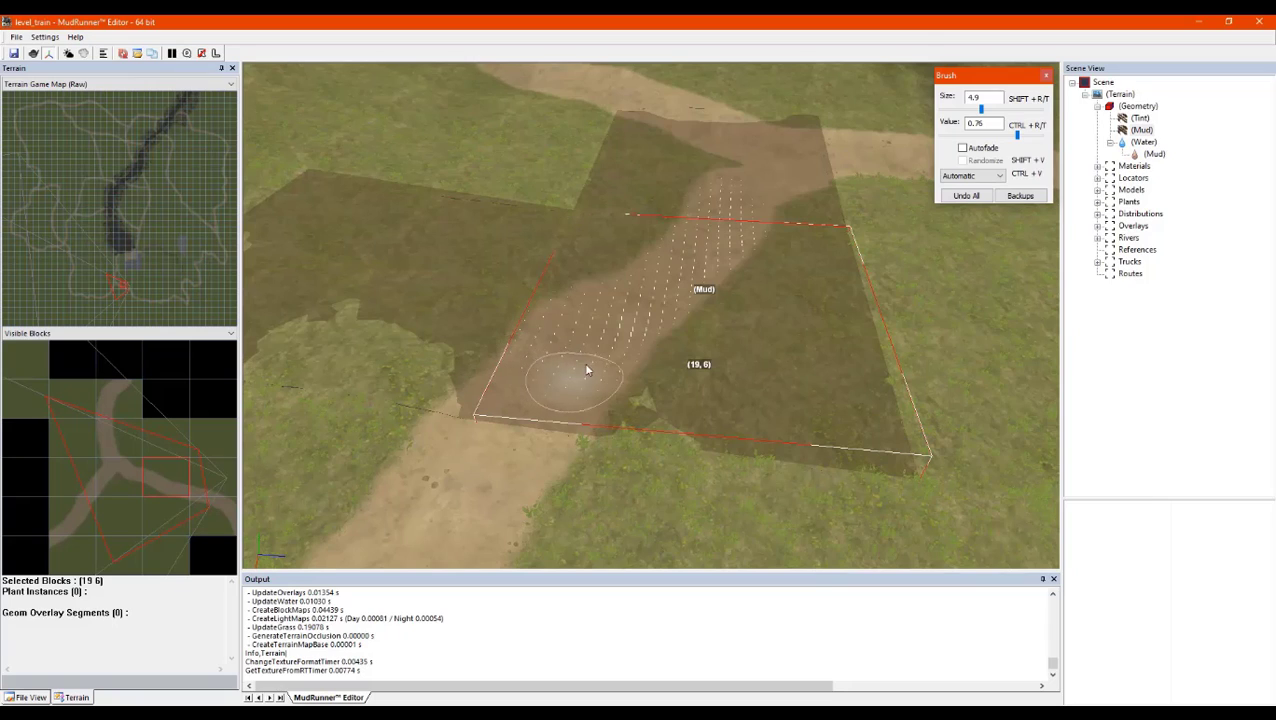
alt+middle_drag(588, 369, 650, 294)
key(space)
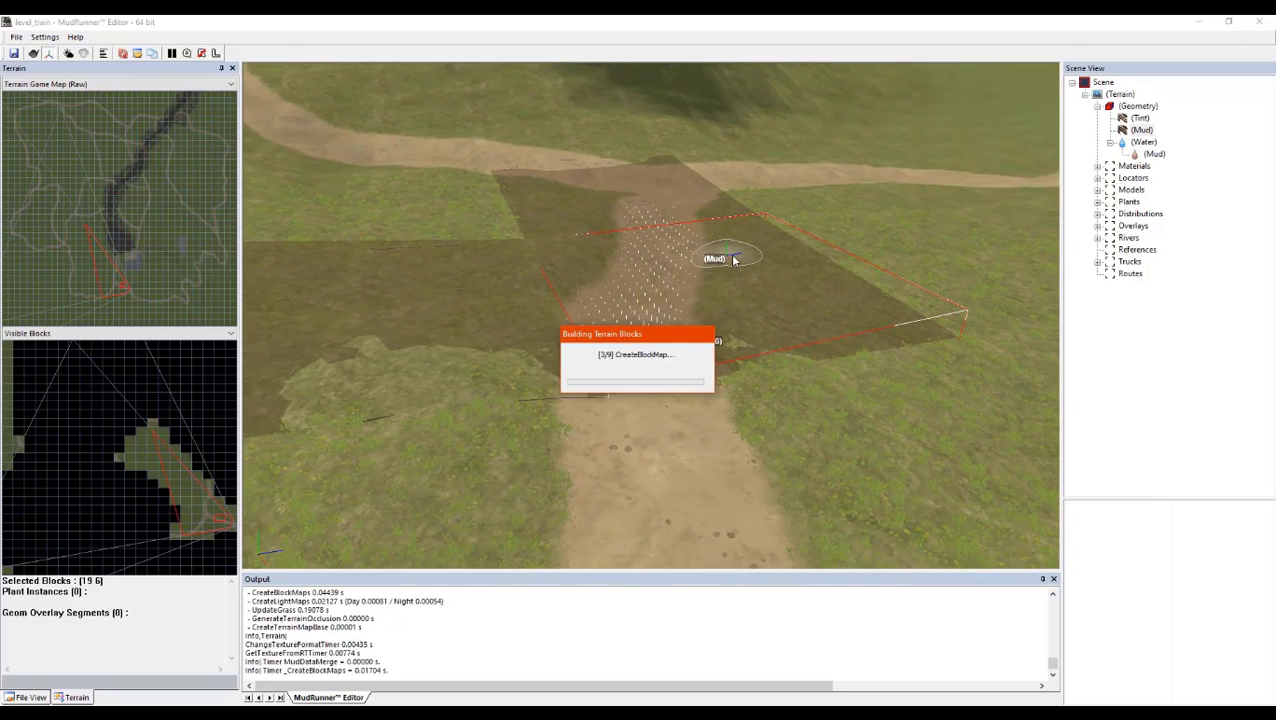
Check the muddy stretch of track up close and add a new river beside it
alt+middle_drag(714, 268, 641, 289)
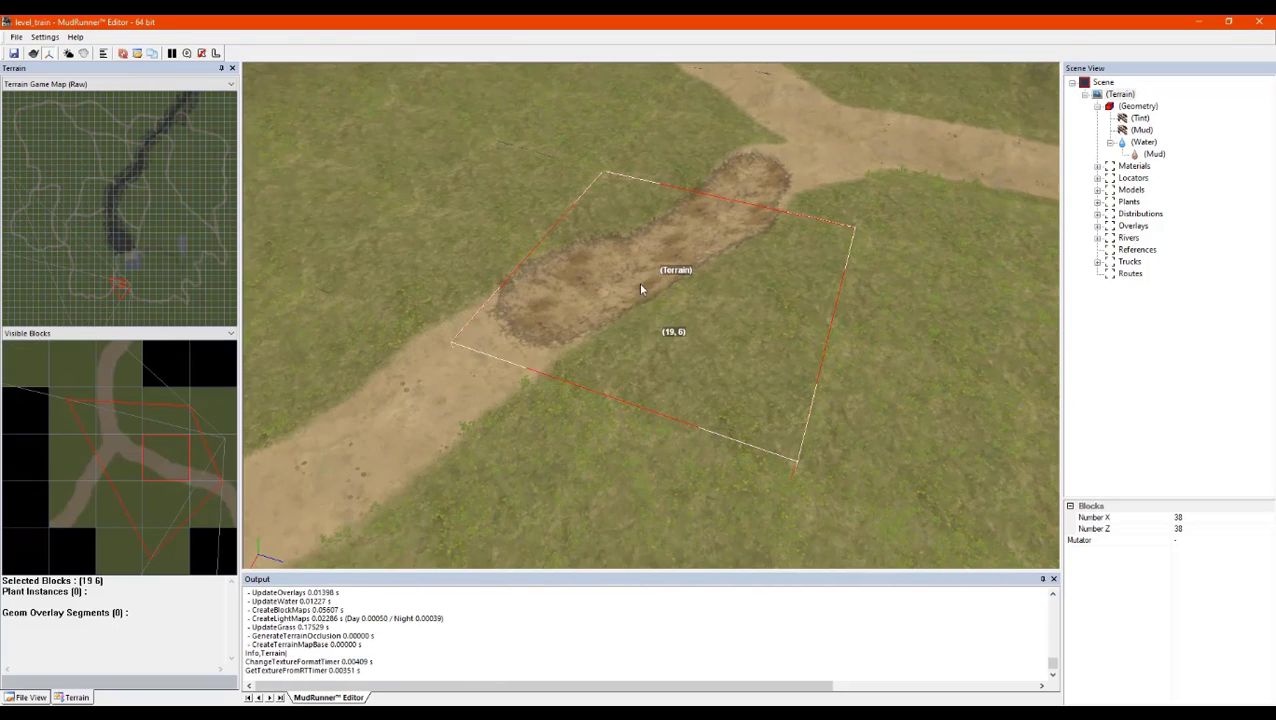
alt+middle_drag(632, 226, 632, 288)
scroll(630, 282, up, 5)
scroll(616, 268, down, 4)
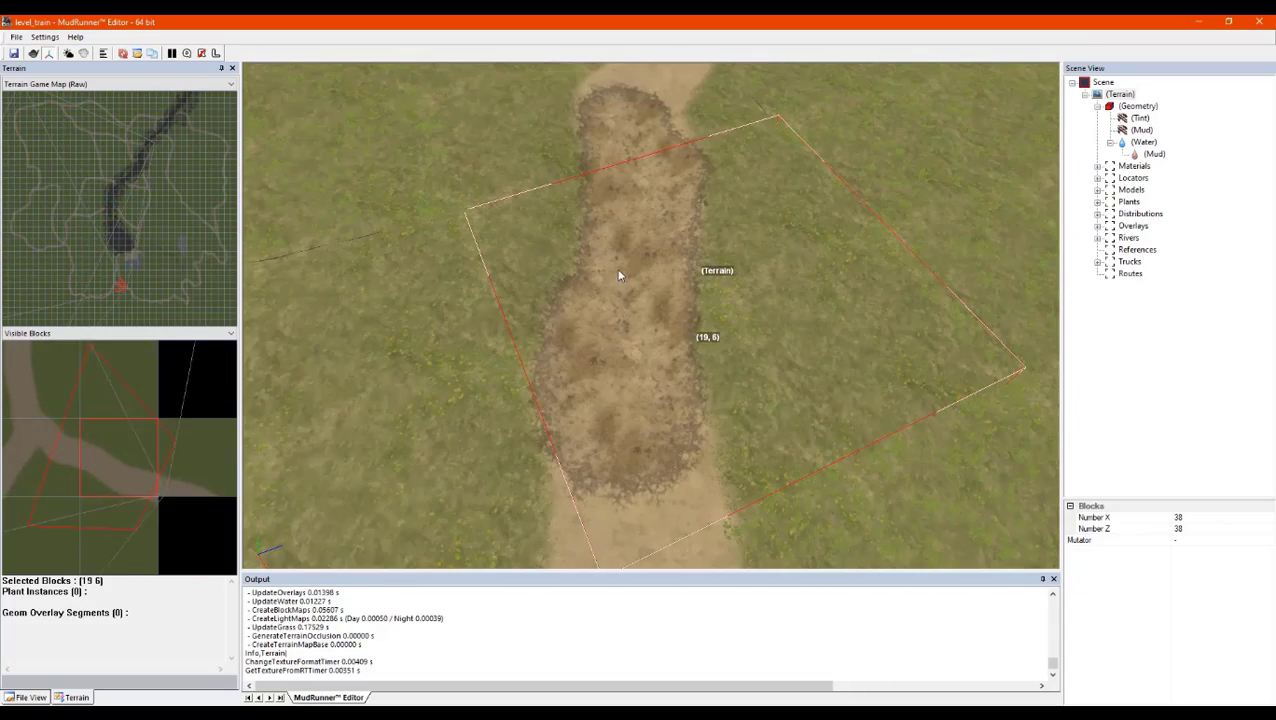
alt+middle_drag(623, 232, 553, 232)
right_click(564, 233)
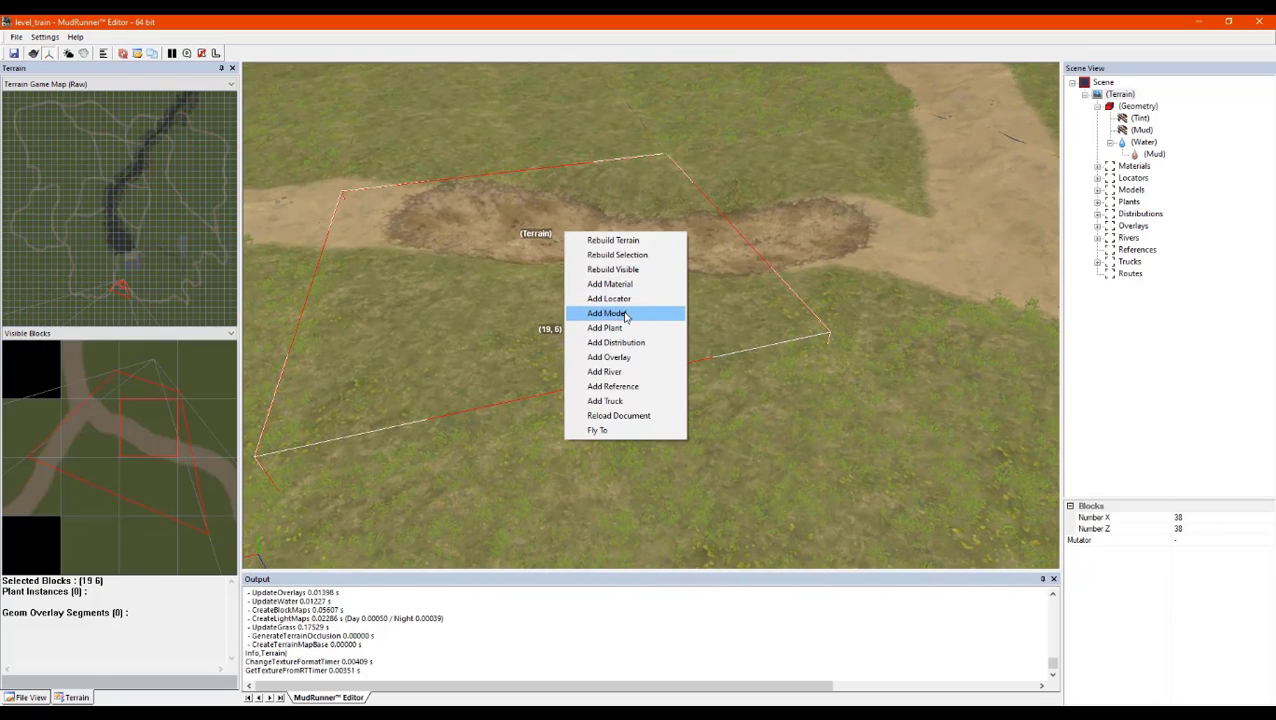
click(605, 372)
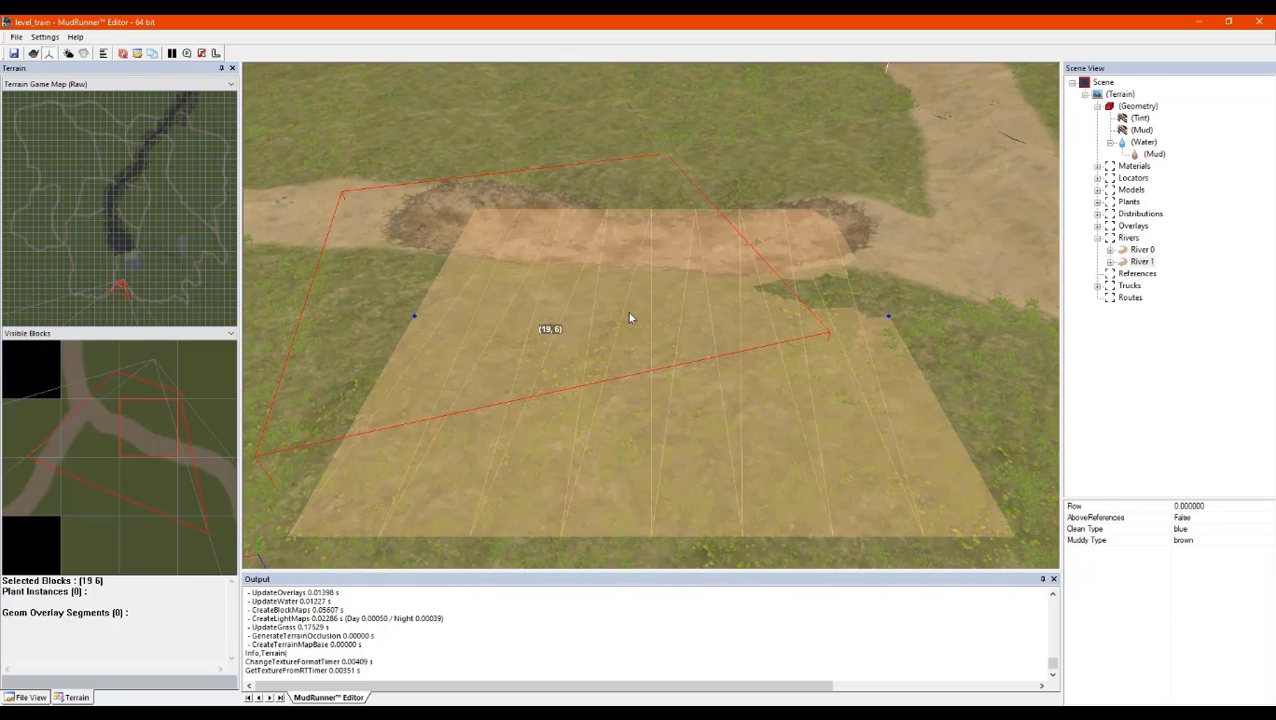
Narrow the new river at both end points, scaling point 1 to a width of about 7.5
click(414, 318)
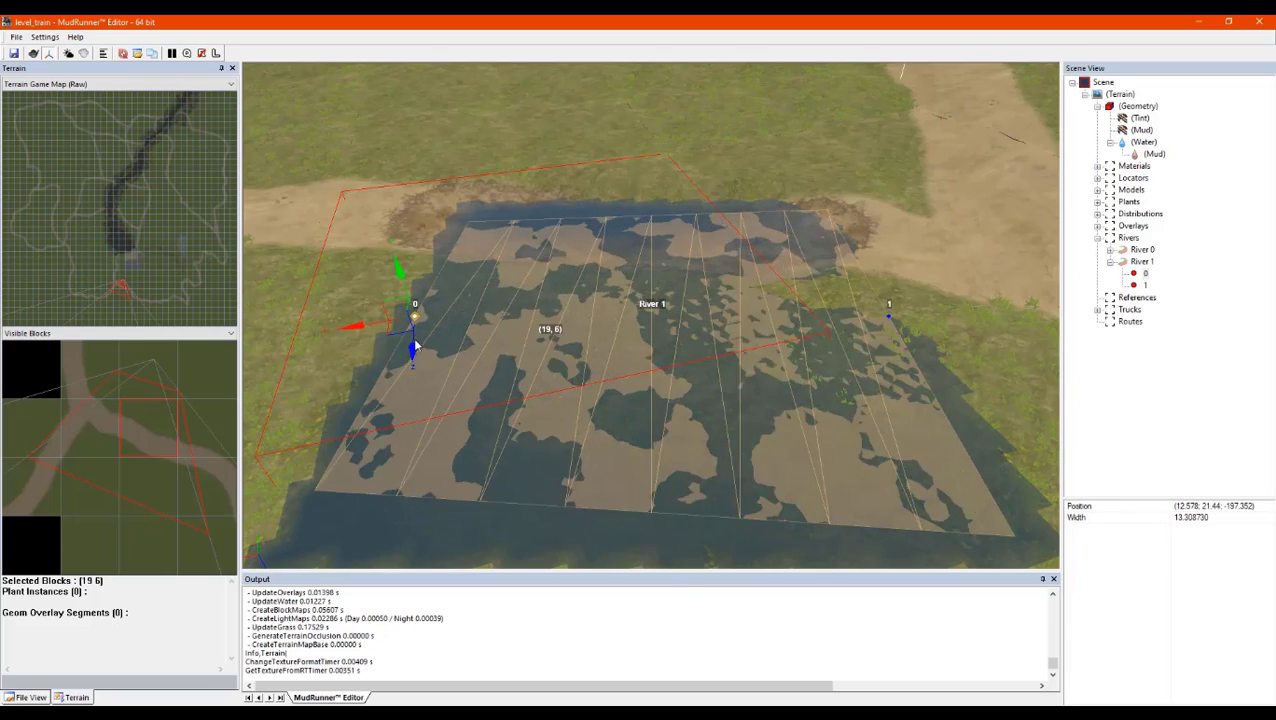
scroll(426, 407, up, 3)
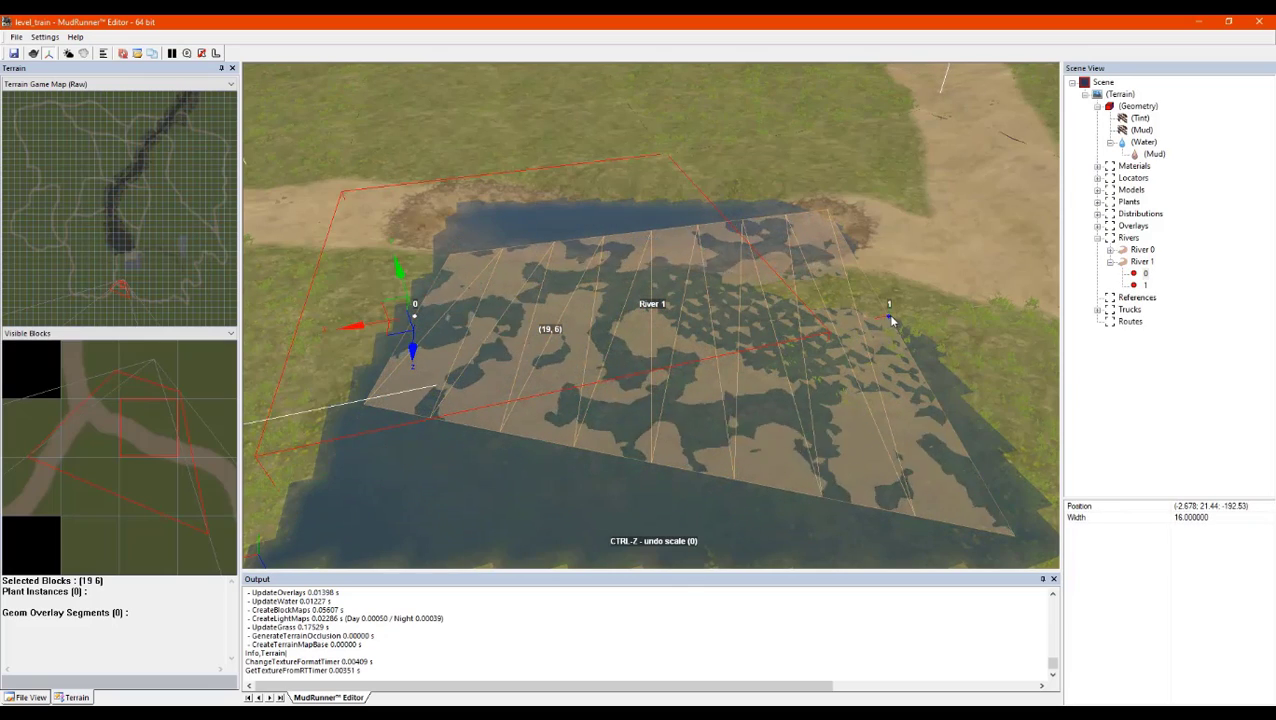
click(889, 318)
scroll(891, 340, down, 3)
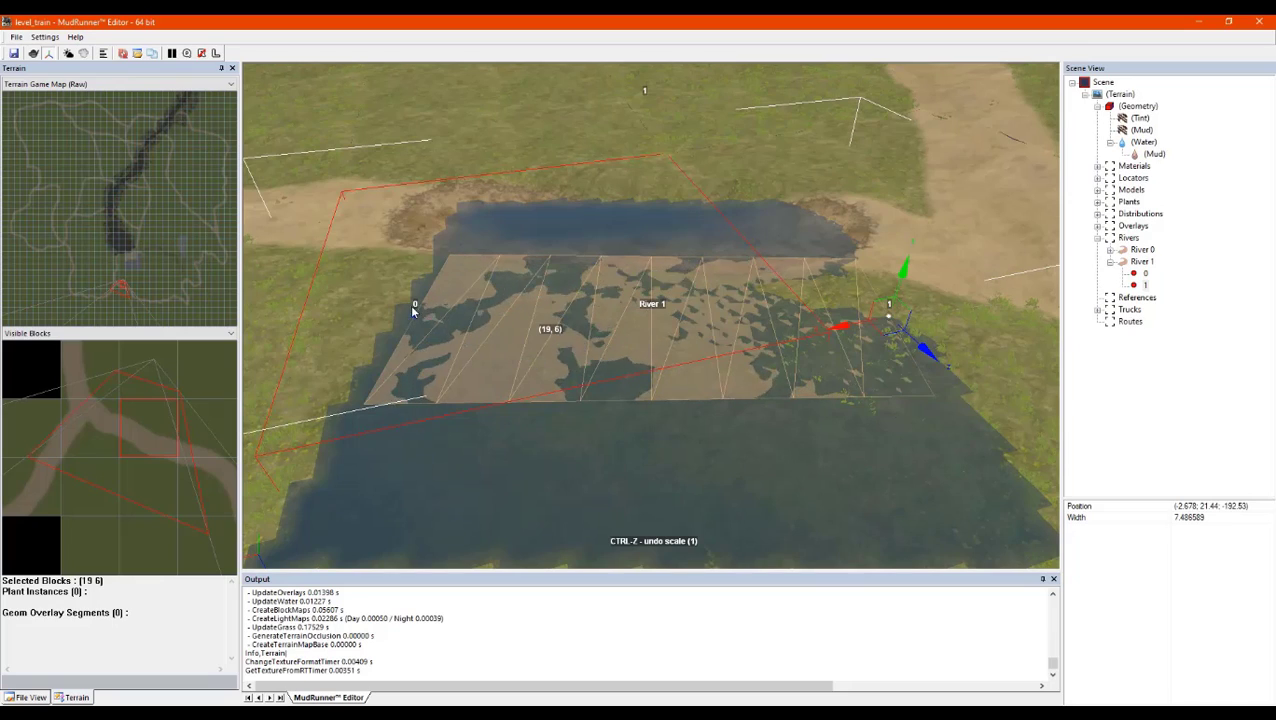
Move the new river's two points to opposite ends of the muddy stretch, lower point 1 to height 20.787 and inspect the puddle
drag(412, 316, 843, 228)
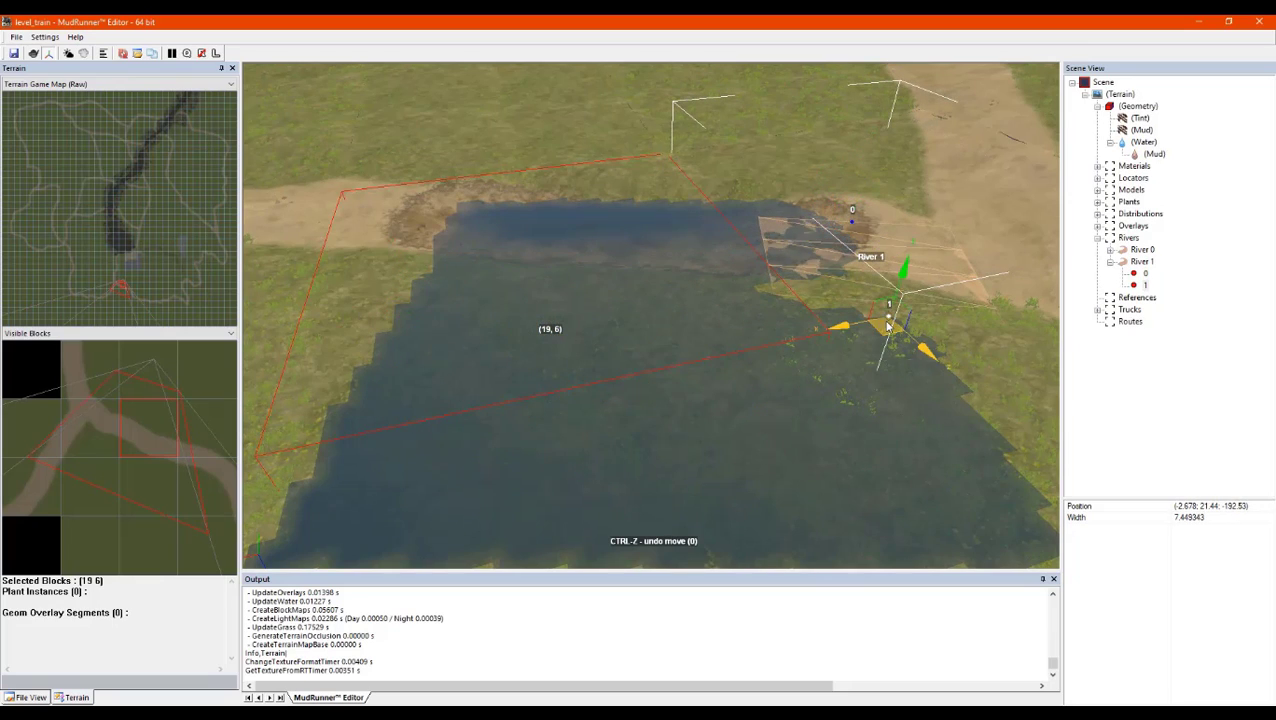
drag(847, 332, 402, 216)
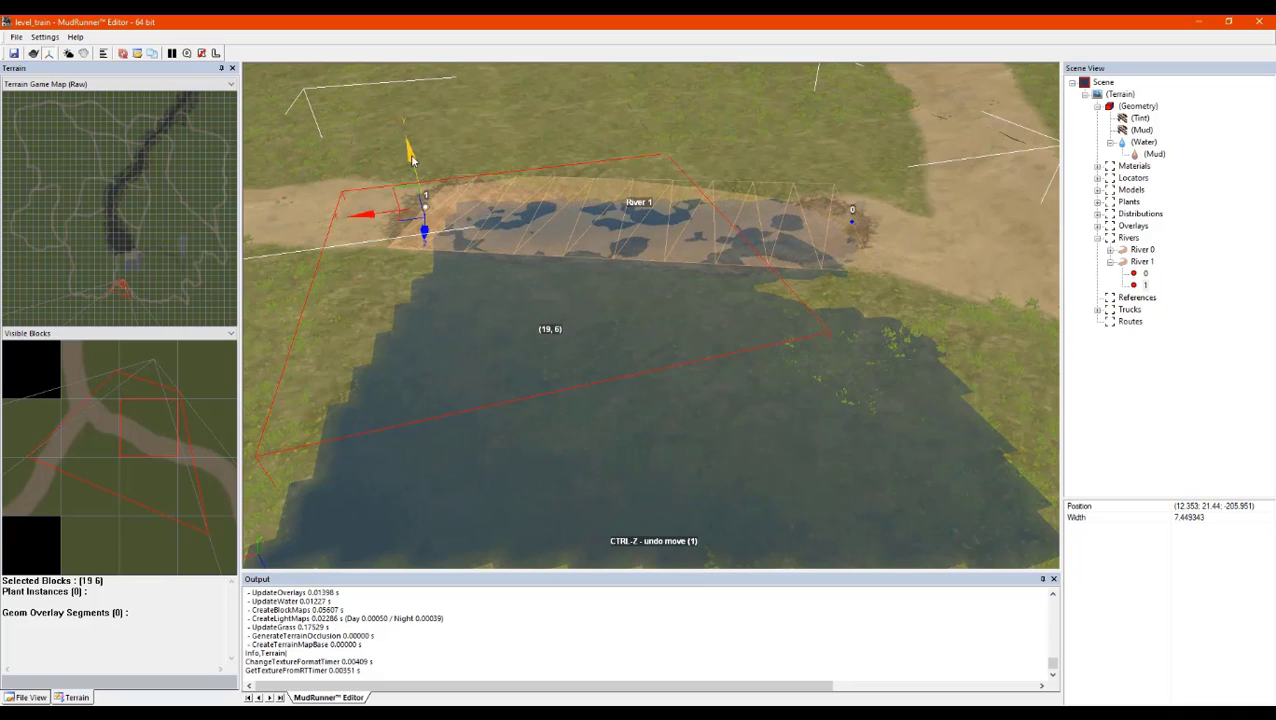
drag(411, 160, 413, 178)
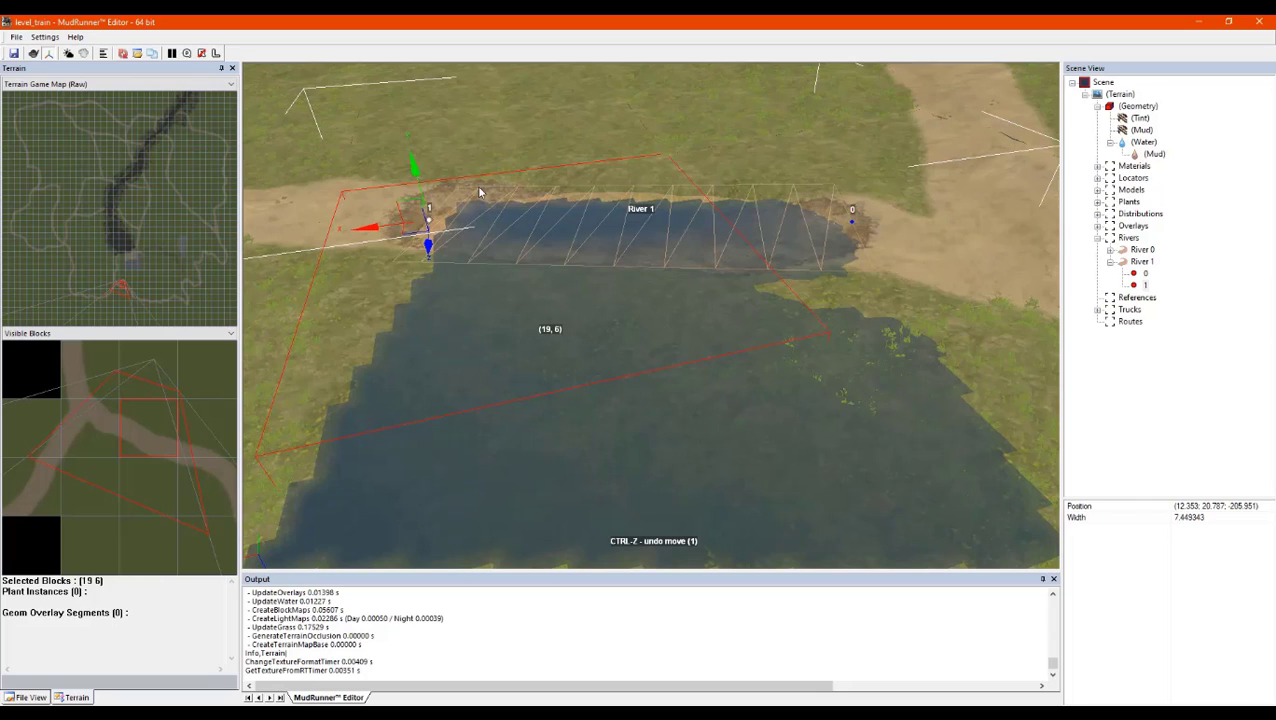
middle_drag(911, 237, 852, 310)
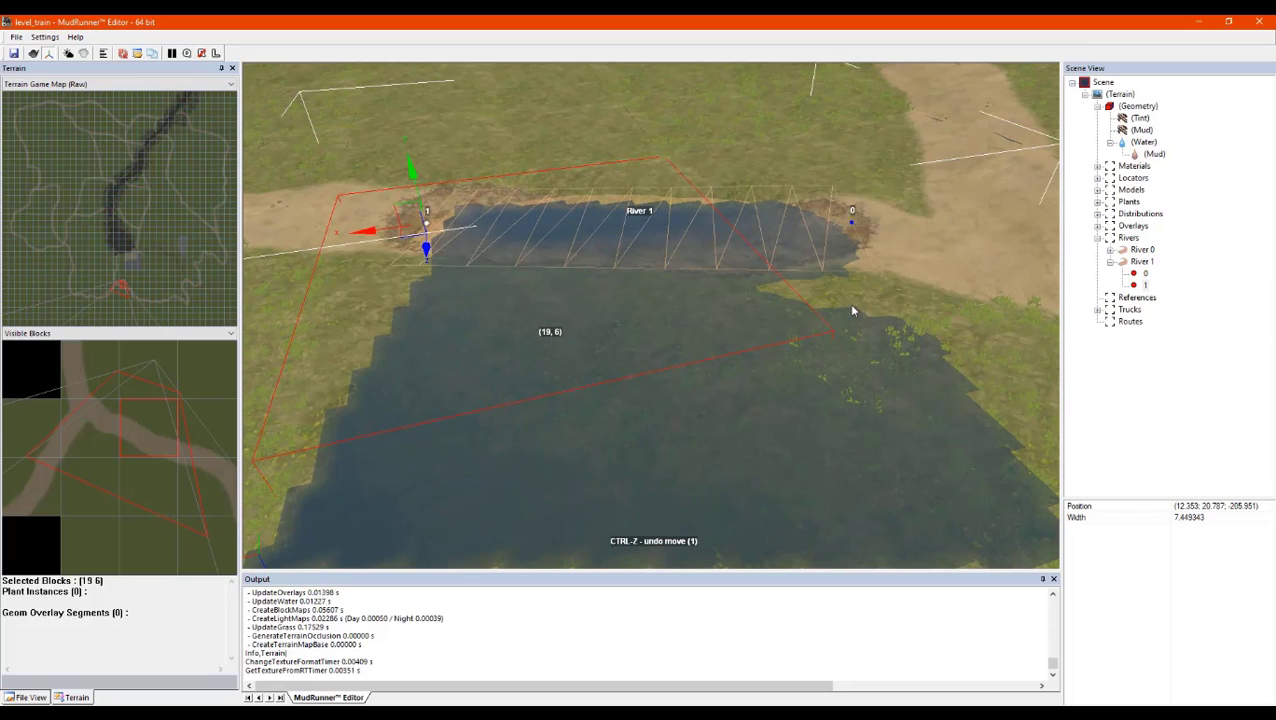
click(888, 279)
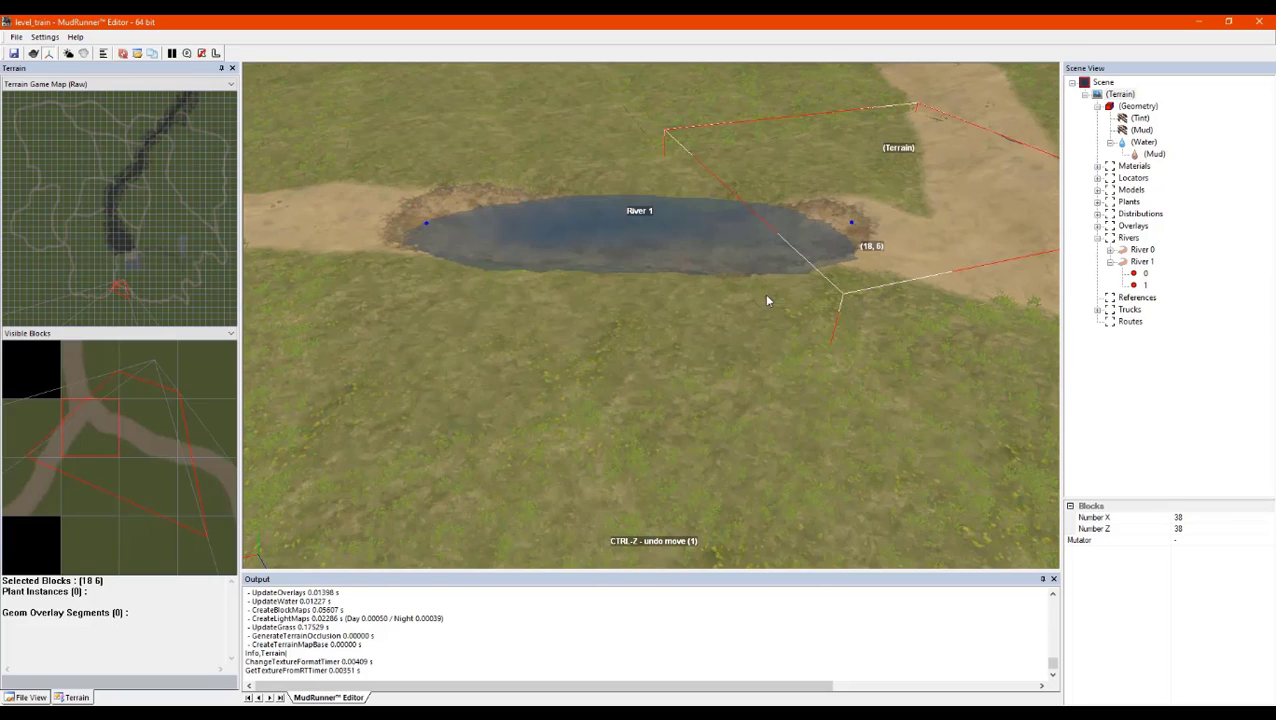
middle_drag(763, 297, 620, 325)
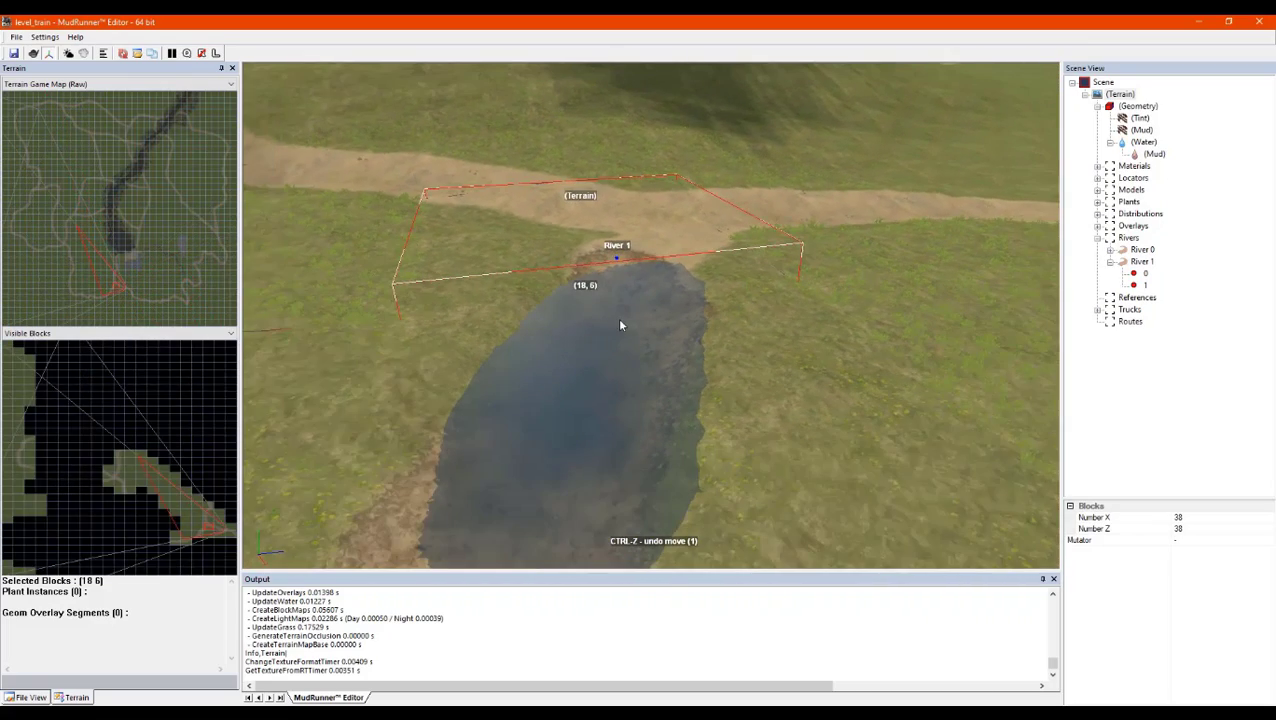
Set River 1's clean type to brown and view the puddle from the side
click(1142, 261)
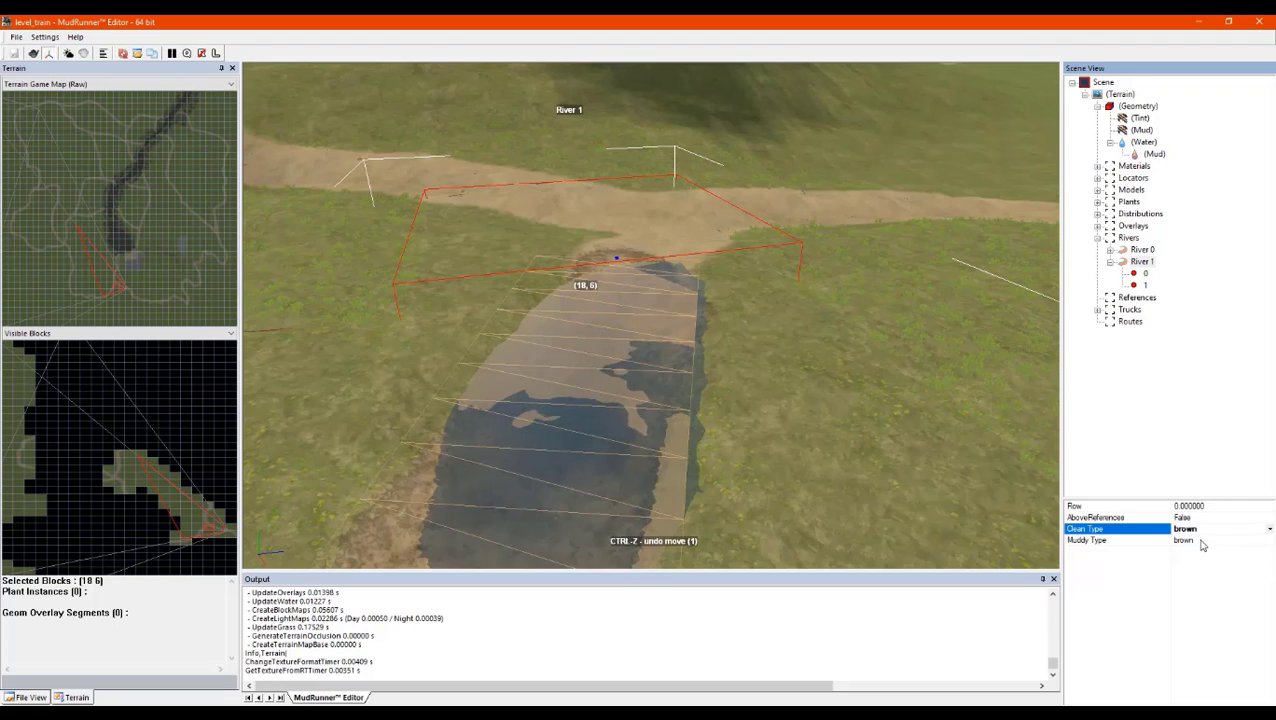
click(914, 431)
middle_drag(820, 350, 624, 325)
middle_drag(622, 353, 713, 325)
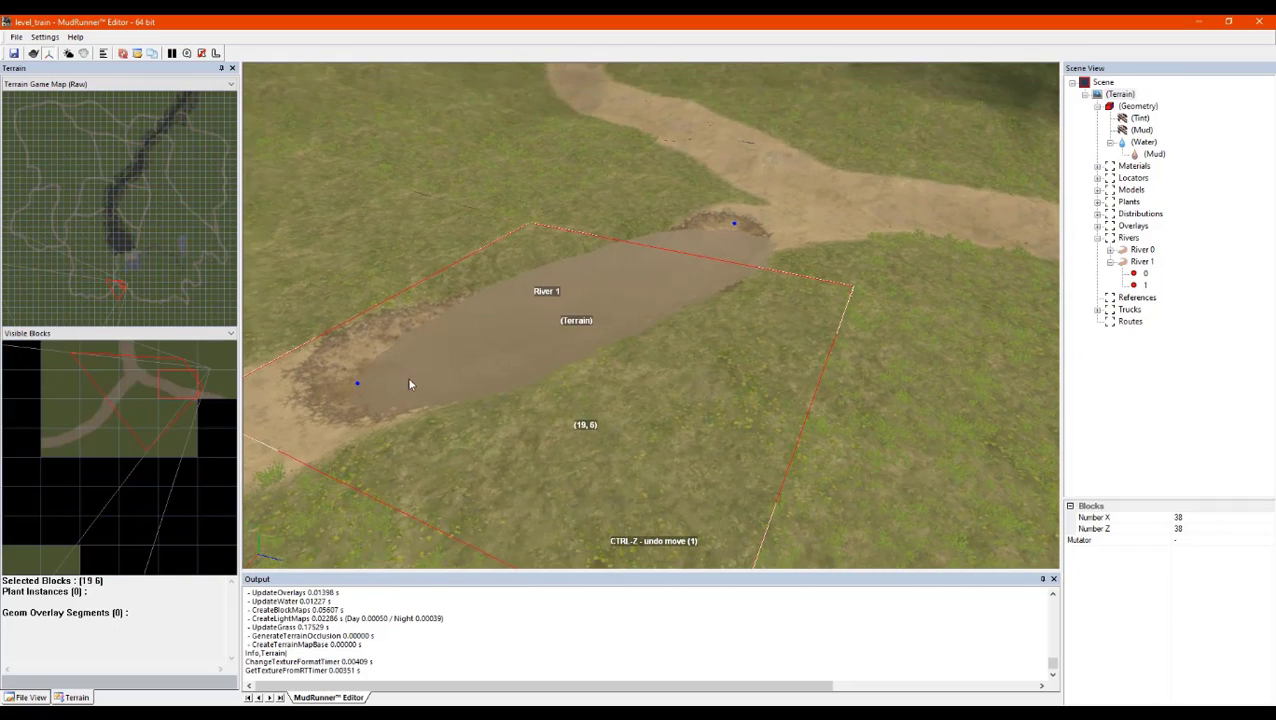
Shift River 1's point 1 slightly, widen it to about 10 and lower it to height 20.61
click(359, 383)
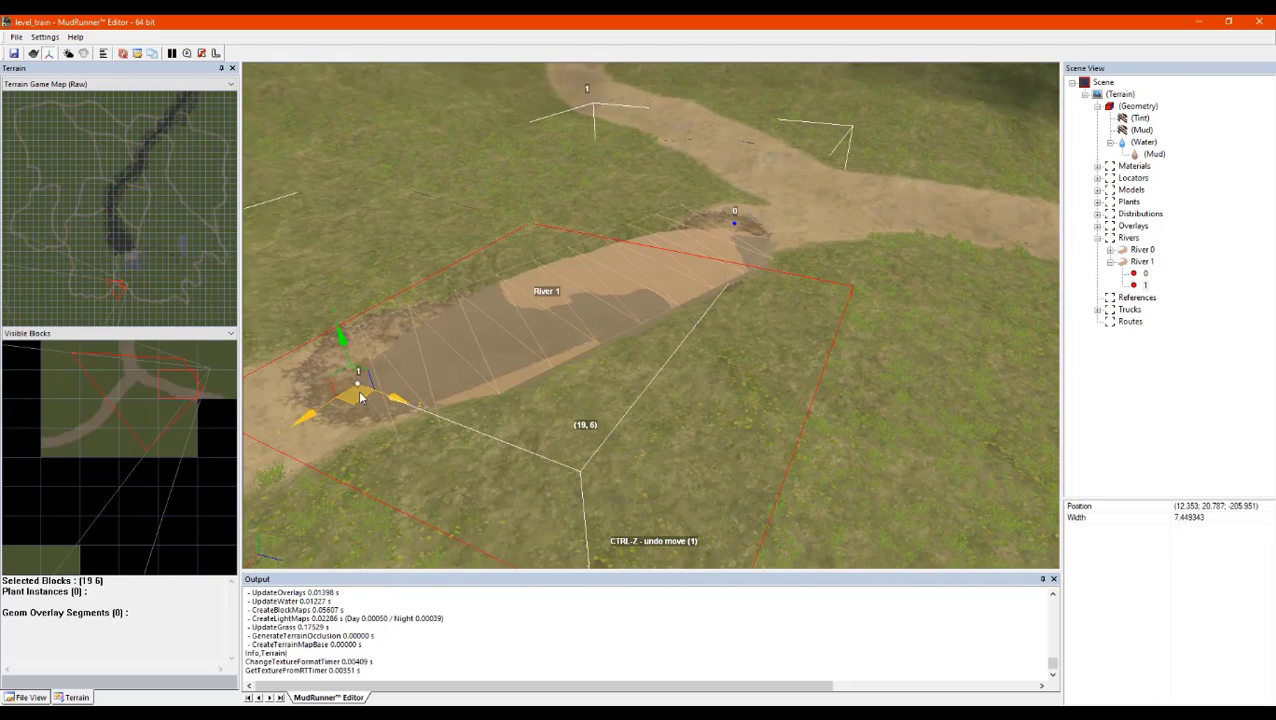
drag(355, 393, 371, 410)
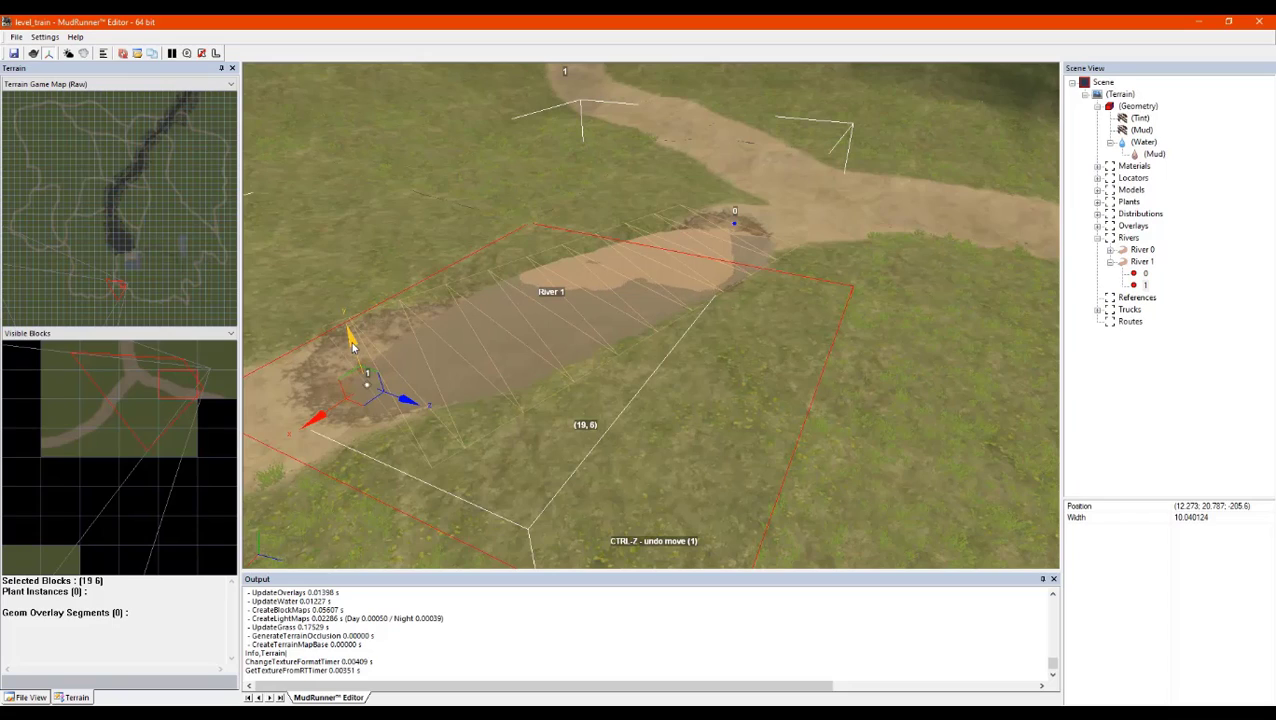
drag(352, 345, 352, 350)
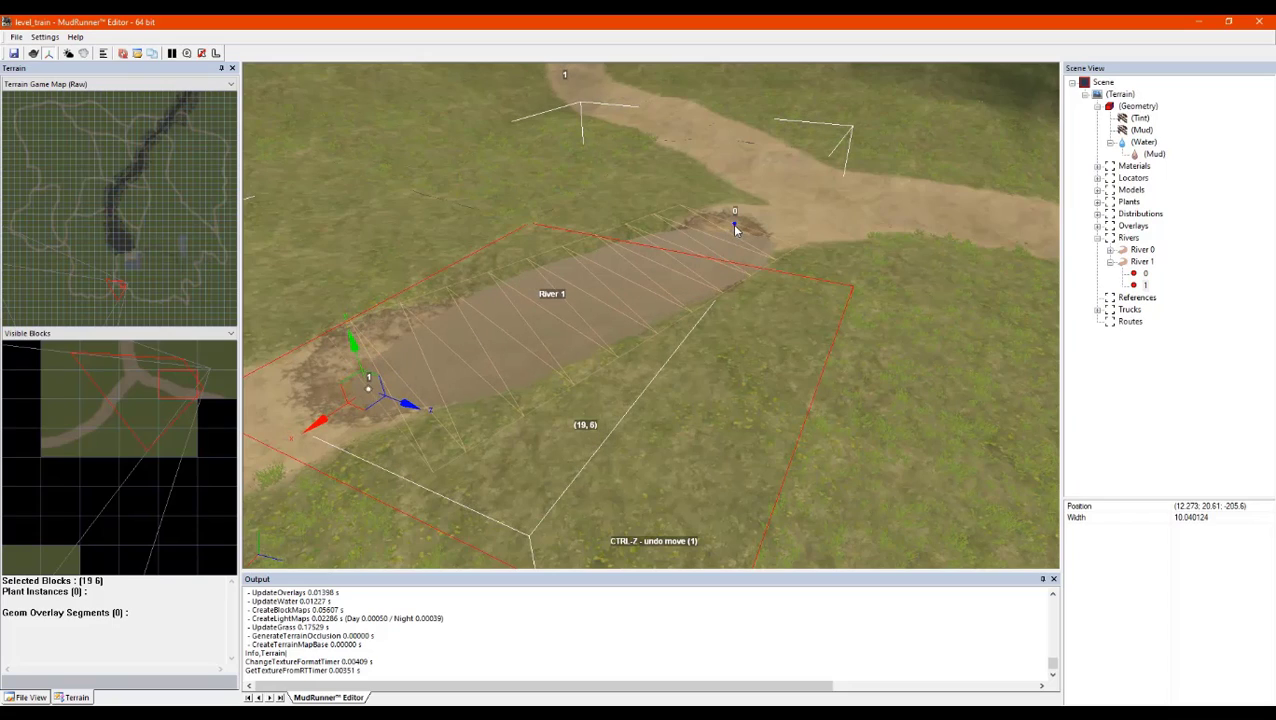
click(812, 212)
alt+middle_drag(660, 249, 709, 284)
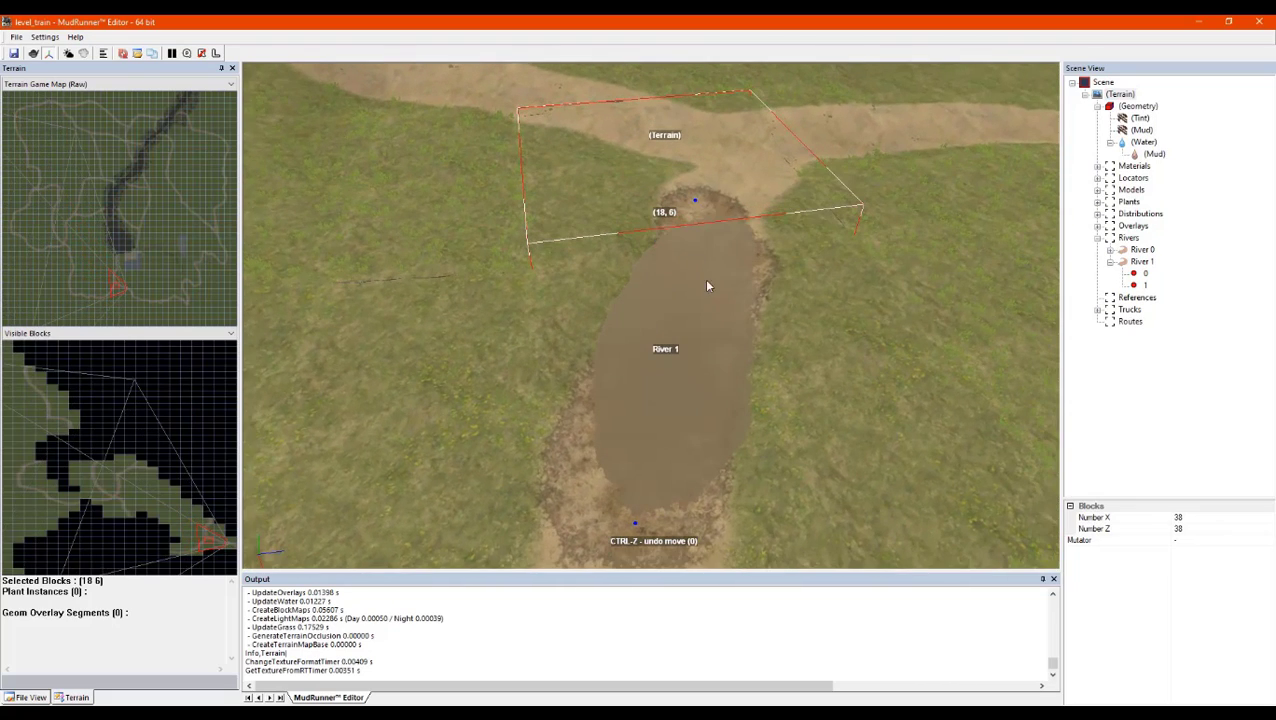
Paint mud along both edges of the River 1 puddle and rebuild the terrain blocks
click(1141, 130)
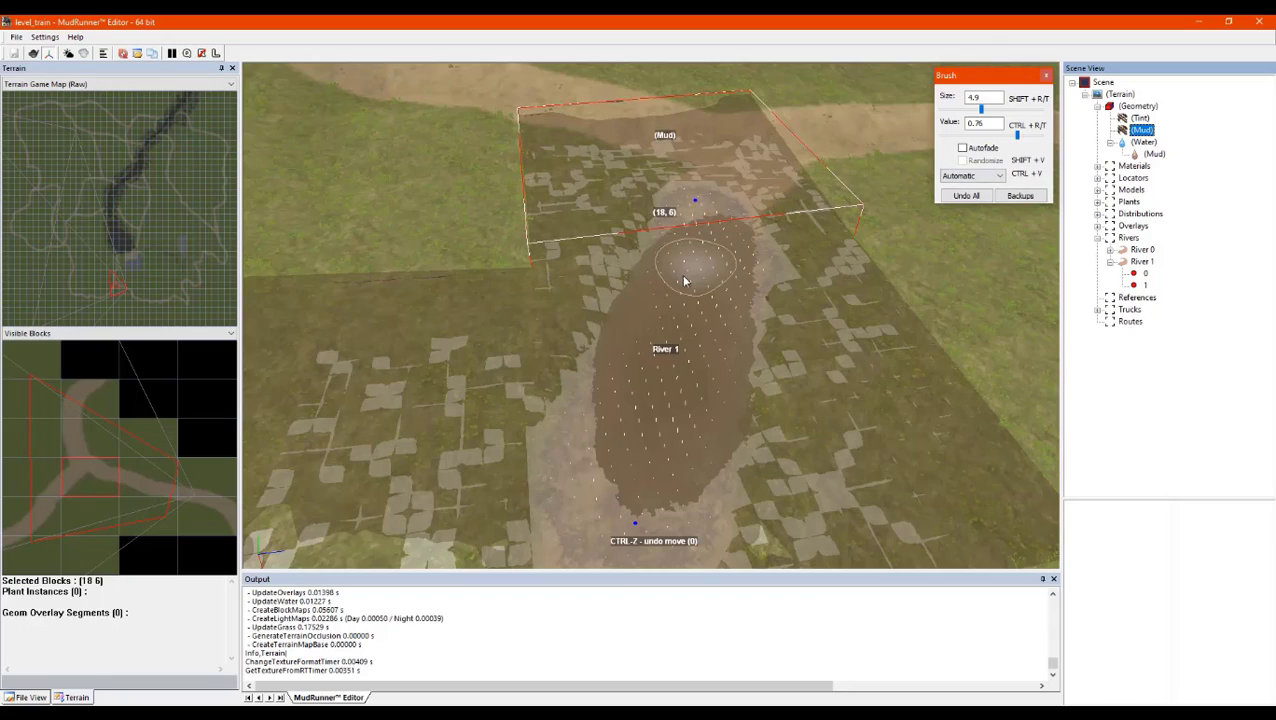
drag(643, 268, 558, 421)
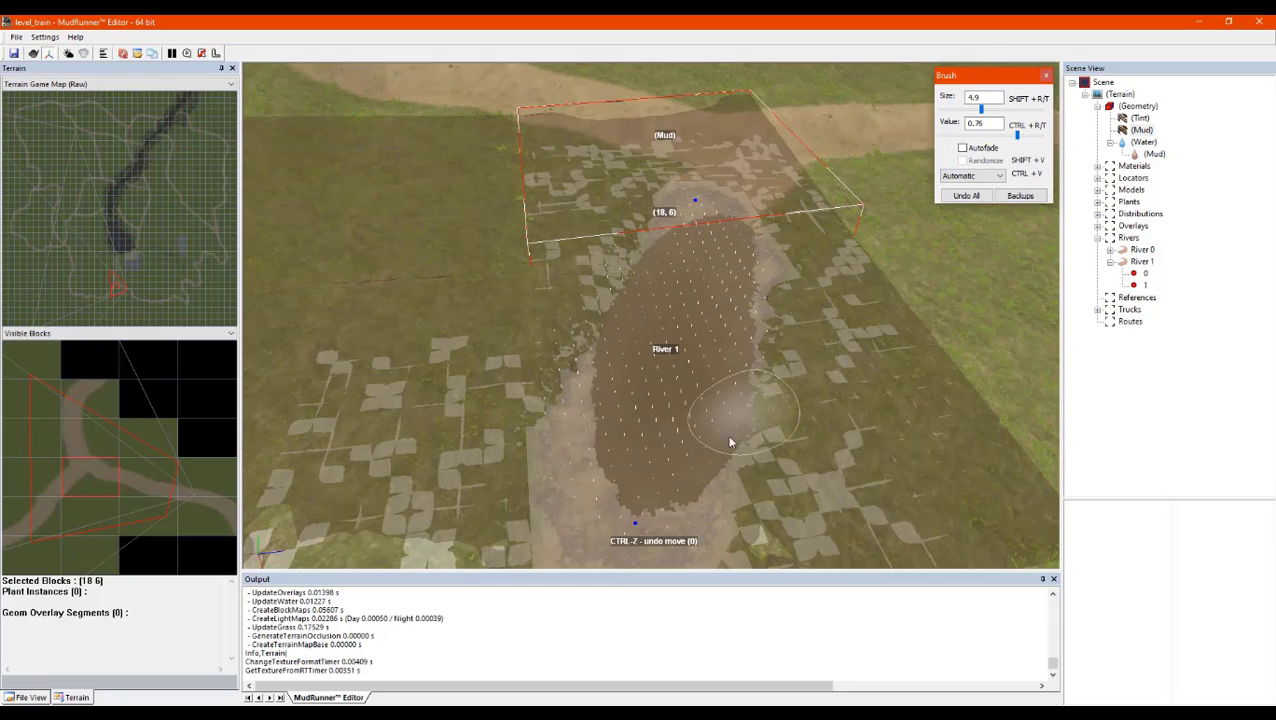
key(ctrl+b)
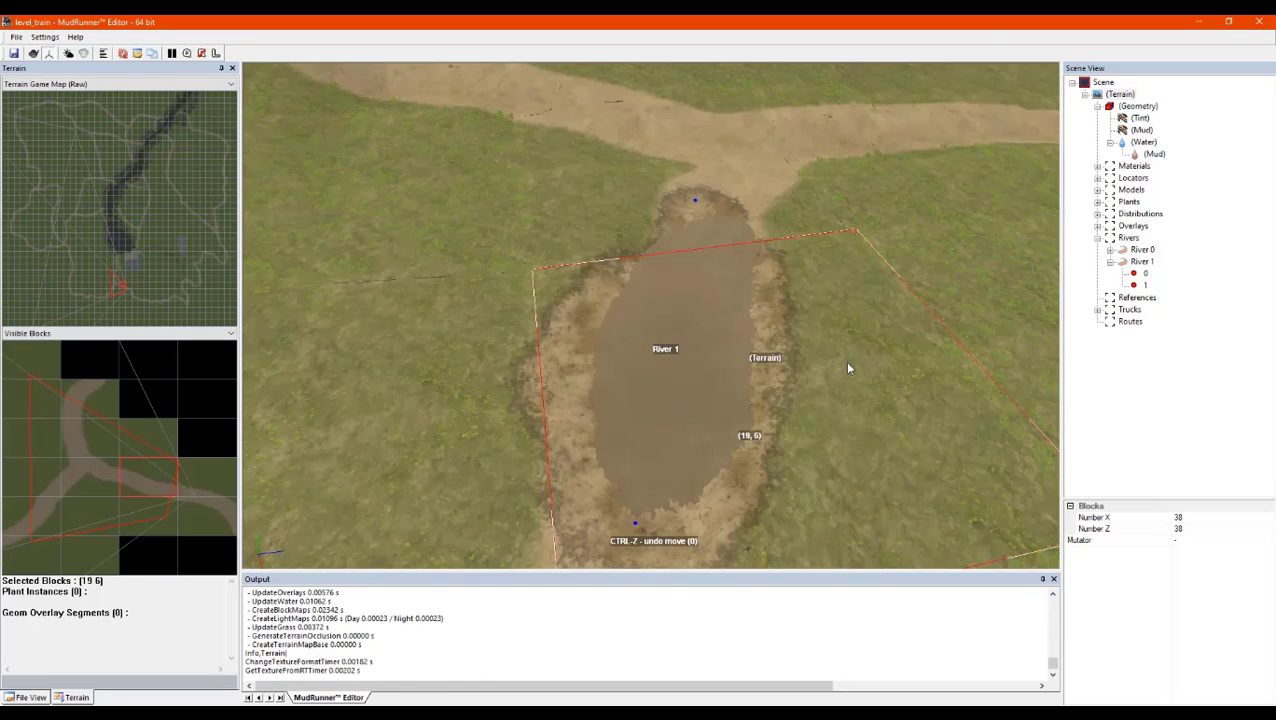
Examine the dirt track between the River 1 puddle and the pond crossing
alt+middle_drag(848, 363, 735, 345)
scroll(678, 163, up, 3)
scroll(709, 373, up, 2)
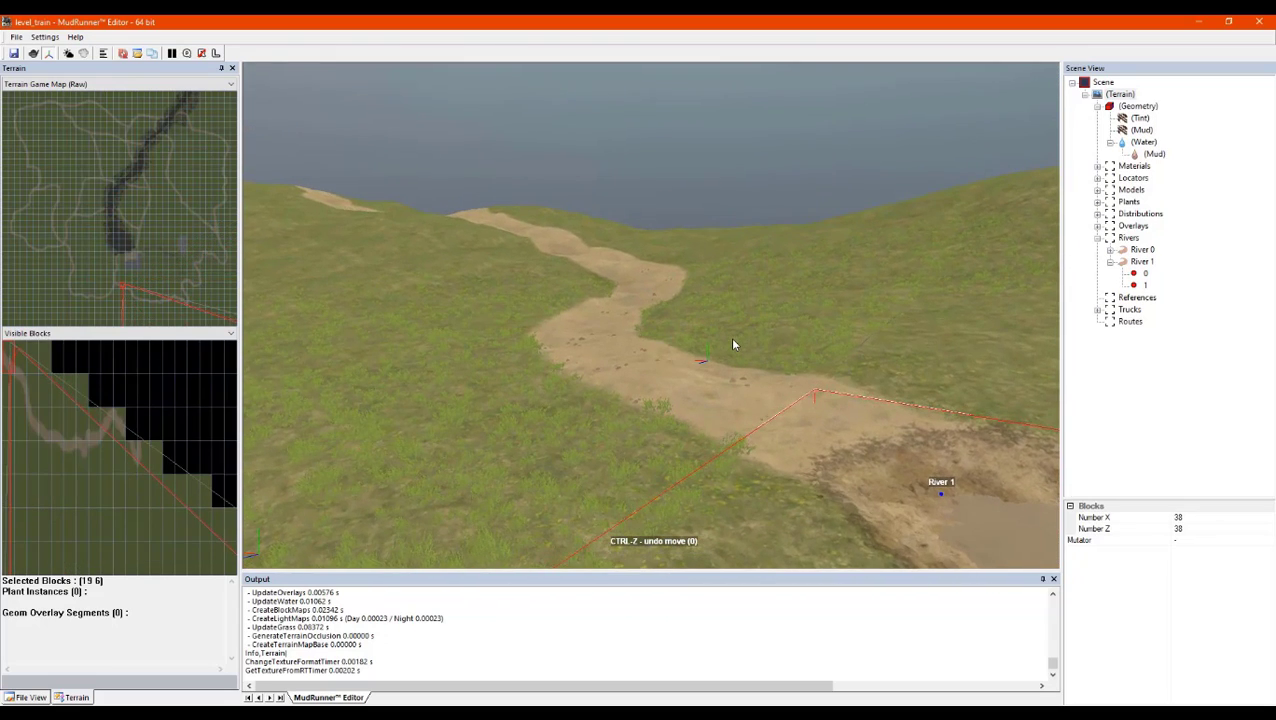
scroll(562, 258, up, 3)
scroll(636, 281, up, 2)
alt+middle_drag(648, 266, 695, 303)
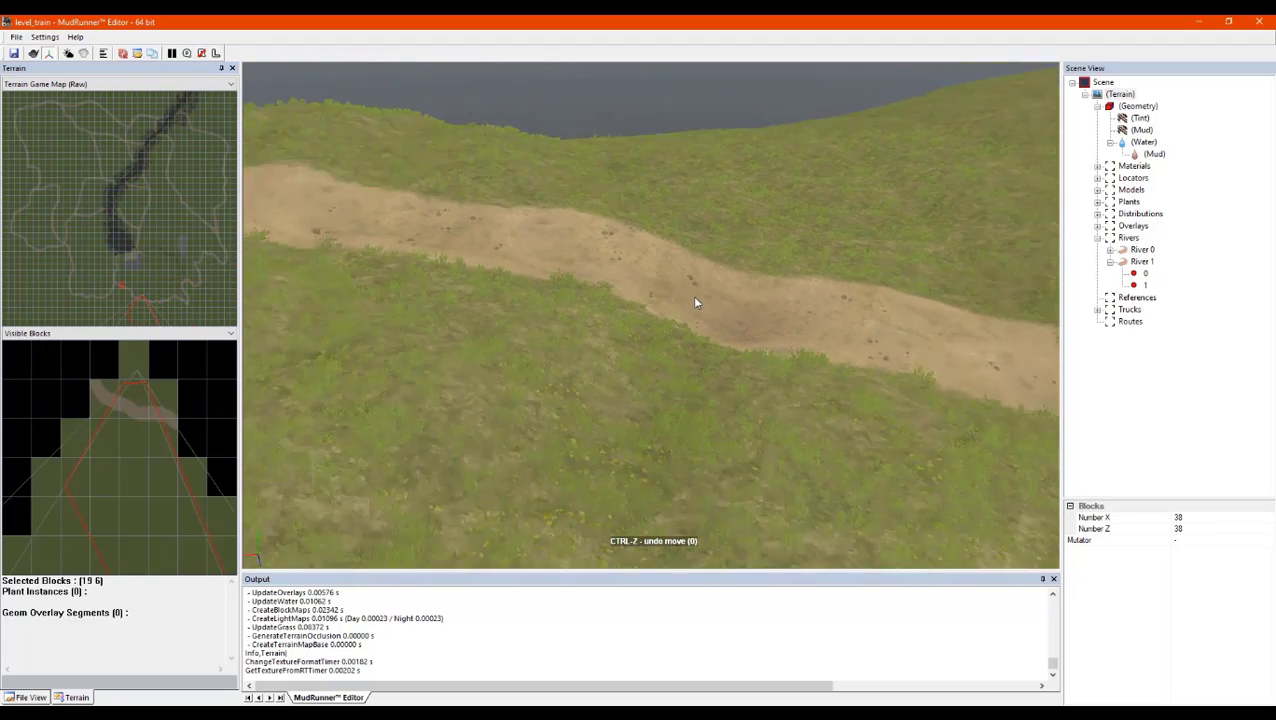
scroll(697, 301, down, 10)
alt+middle_drag(850, 390, 925, 406)
scroll(715, 242, up, 1)
scroll(715, 242, down, 2)
scroll(802, 200, up, 4)
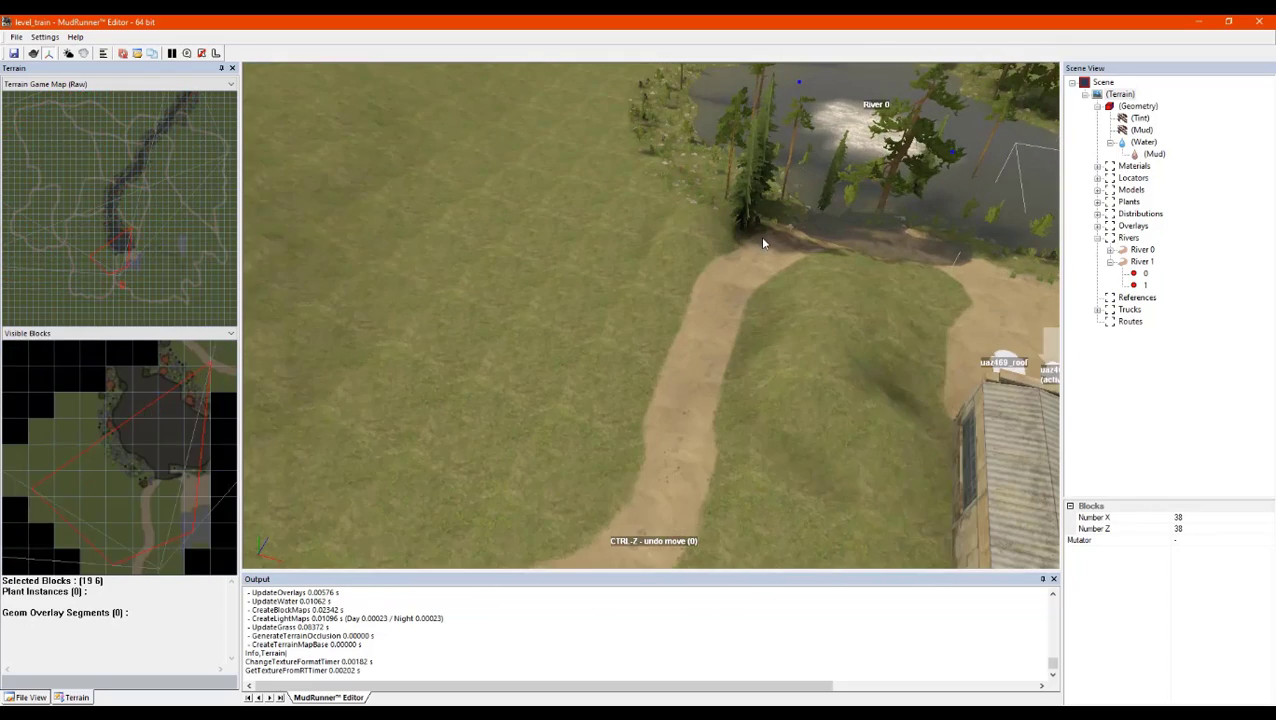
scroll(762, 242, up, 4)
scroll(853, 254, up, 3)
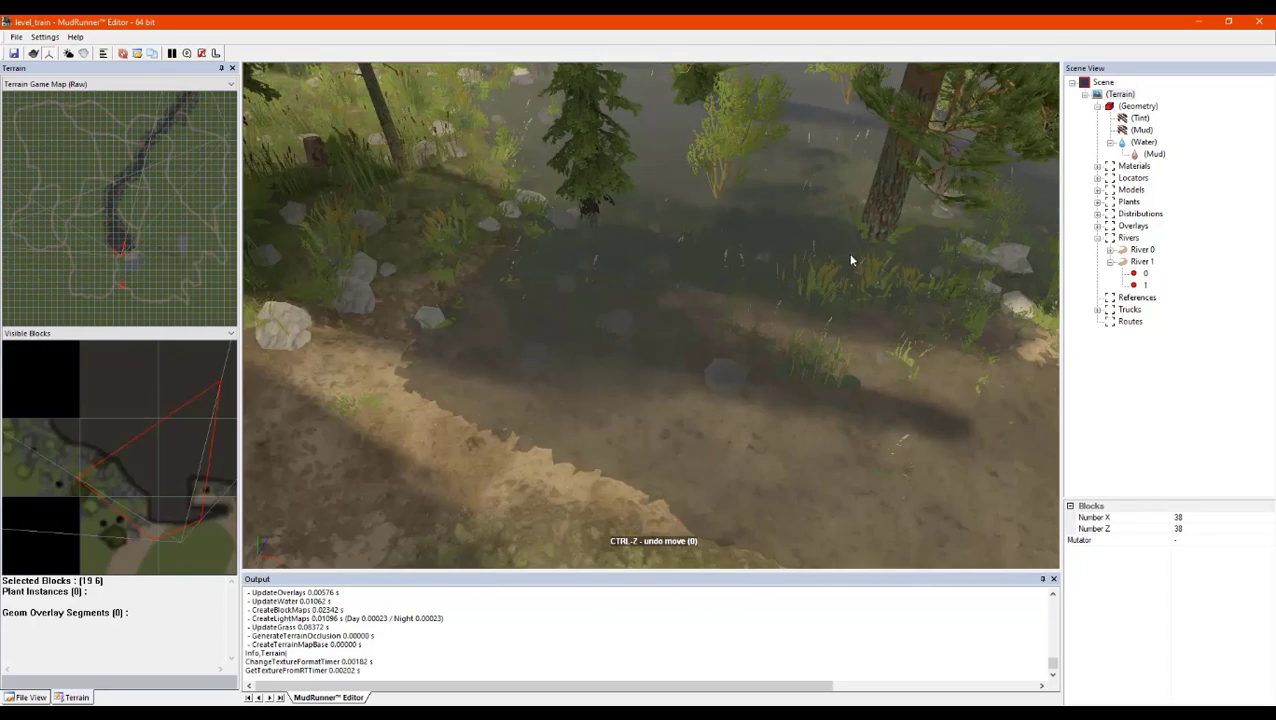
alt+middle_drag(808, 288, 674, 283)
alt+drag(674, 281, 561, 212)
scroll(559, 210, up, 3)
alt+middle_drag(559, 210, 477, 115)
scroll(584, 190, up, 5)
alt+middle_drag(584, 190, 553, 179)
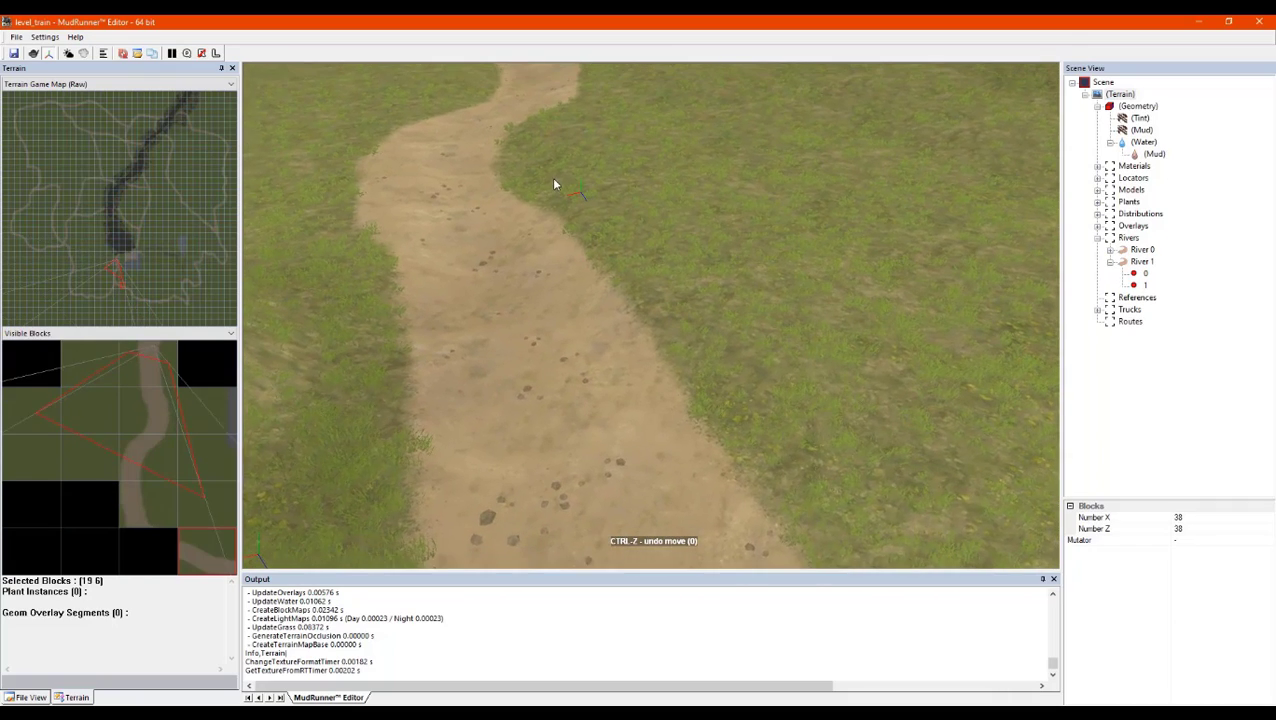
scroll(553, 179, up, 2)
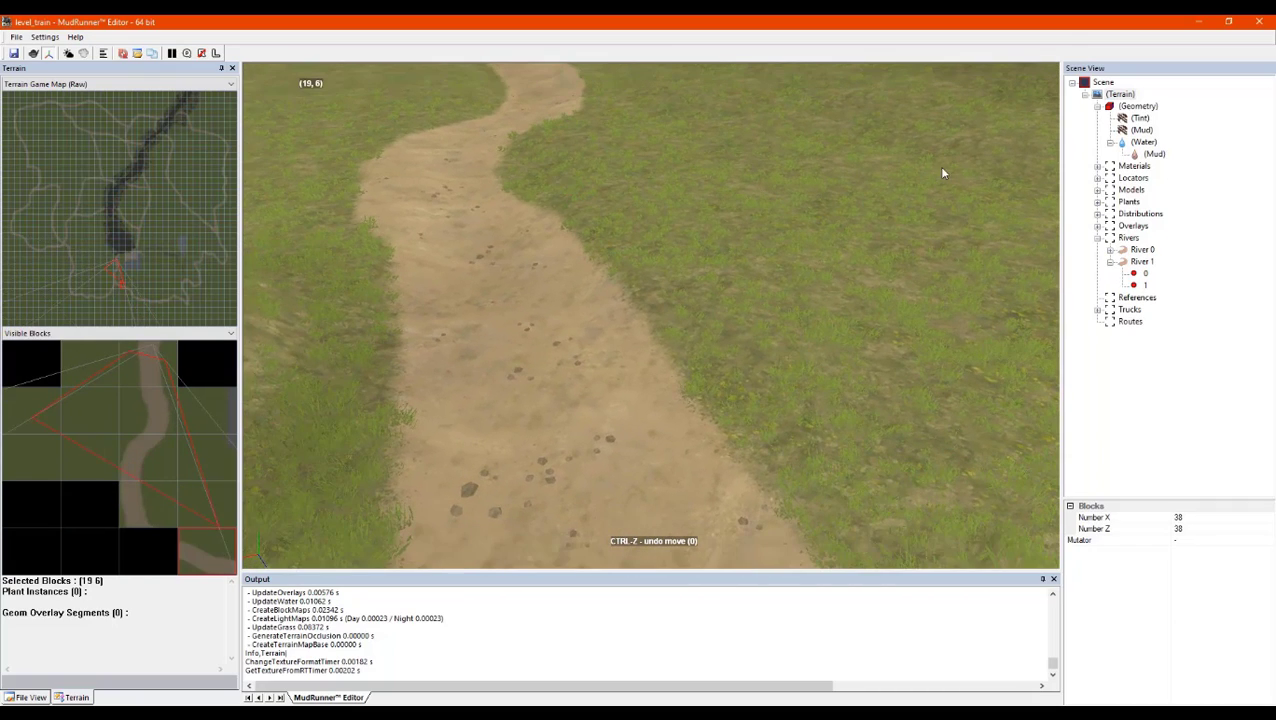
Paint mud in Extrudes mode along the track stretch between the pond and the junction, and rebuild the terrain blocks
click(1150, 155)
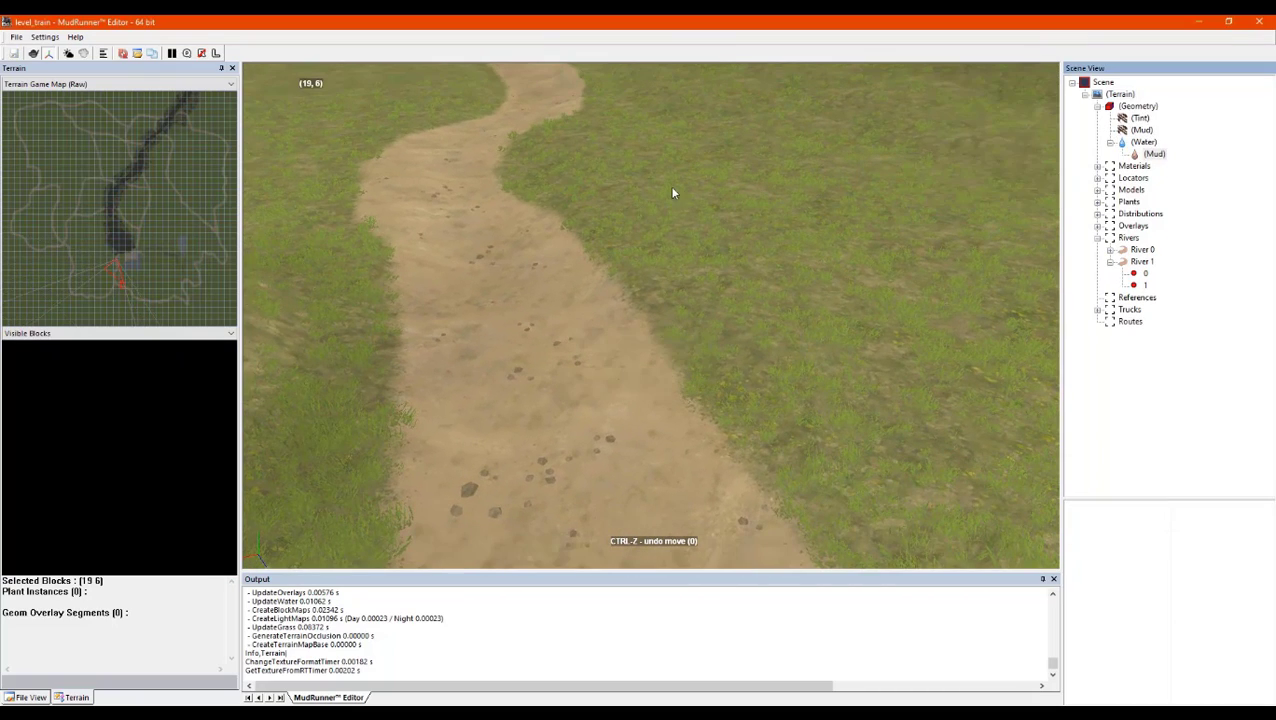
alt+middle_drag(516, 259, 508, 256)
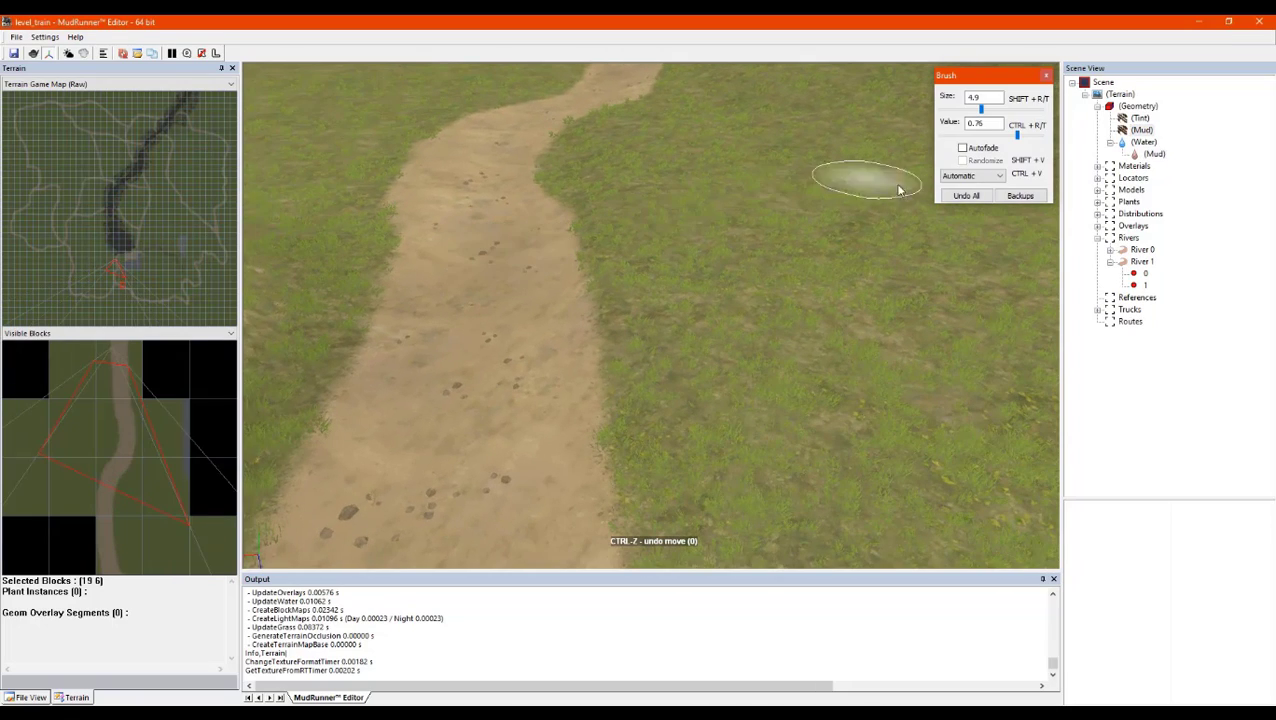
click(975, 180)
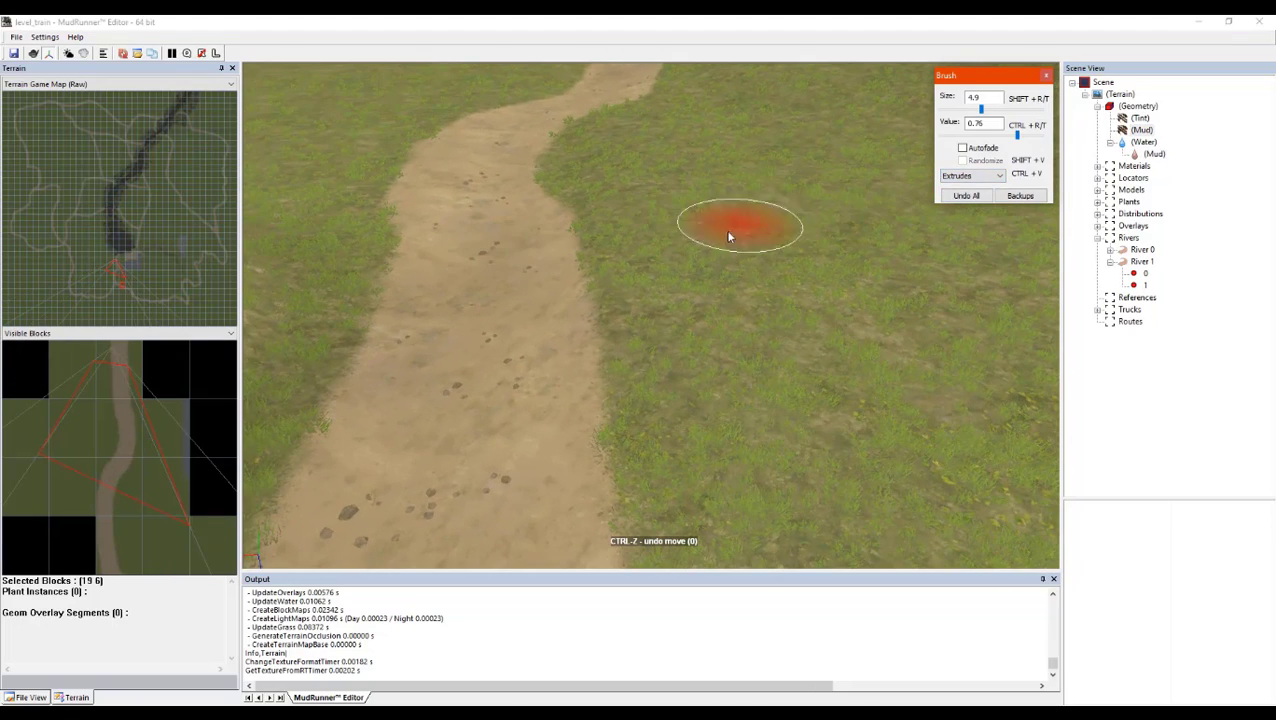
drag(489, 163, 466, 289)
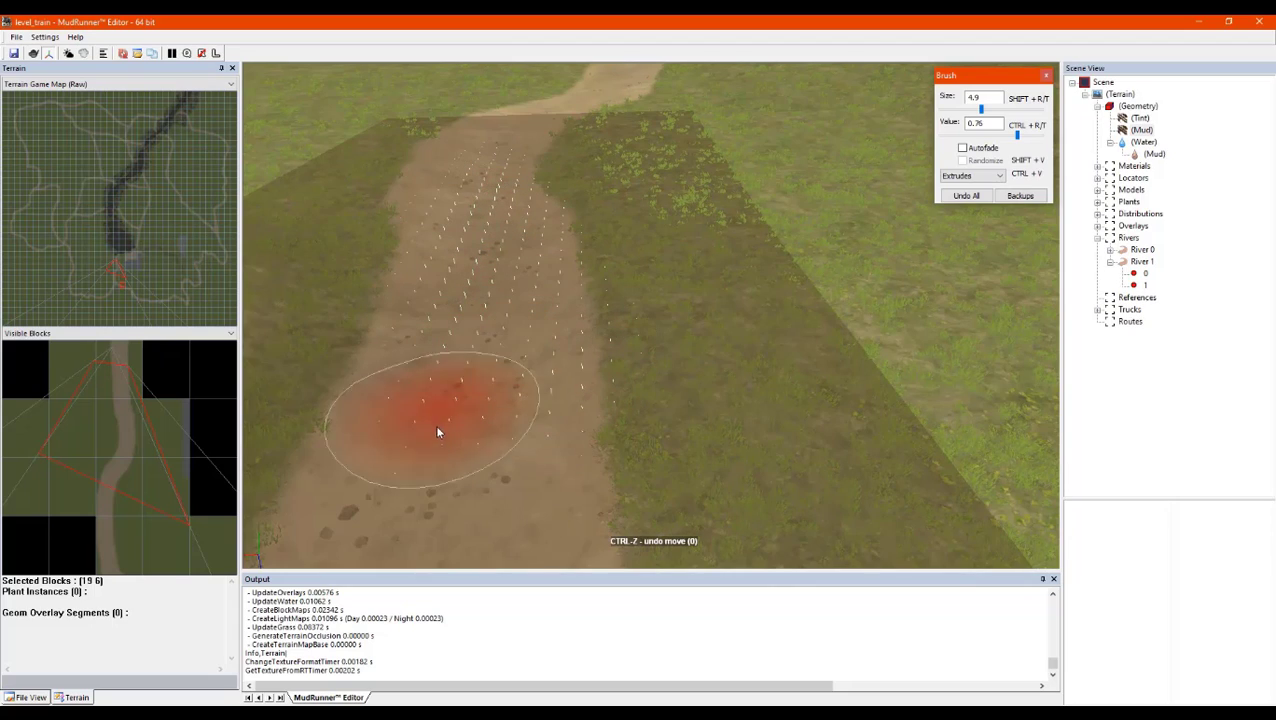
drag(437, 432, 515, 437)
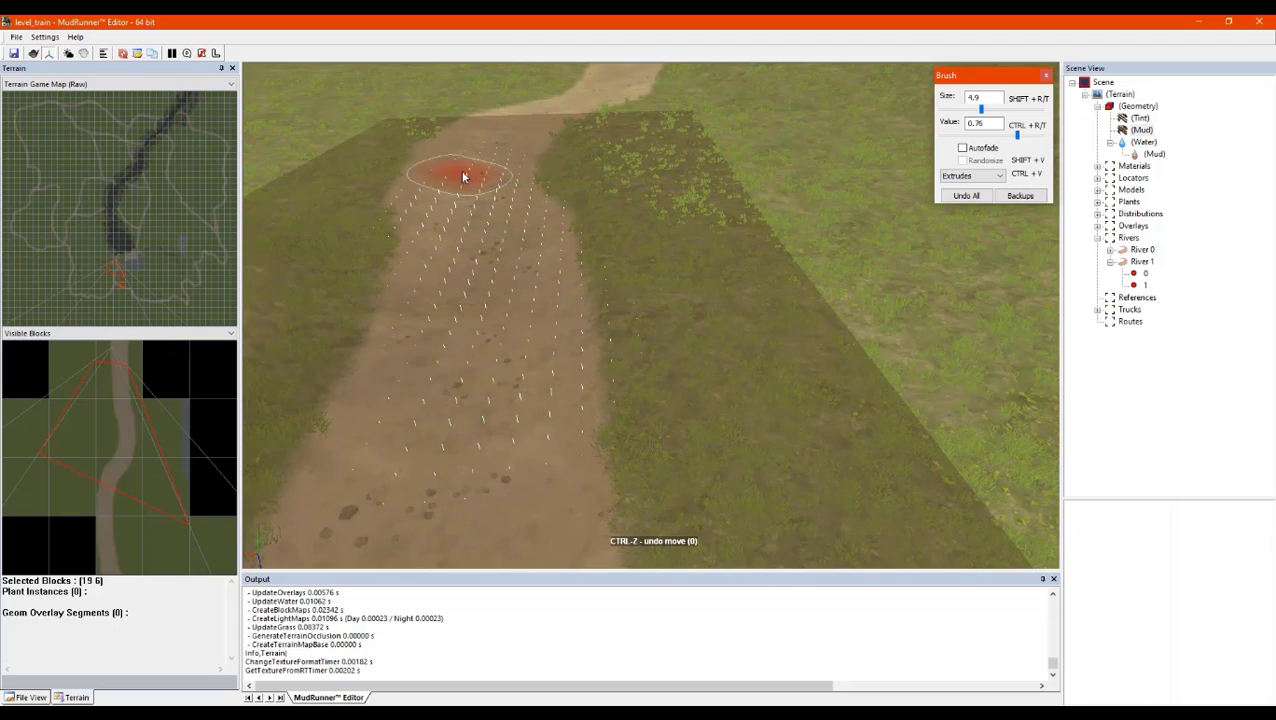
key(Escape)
click(440, 311)
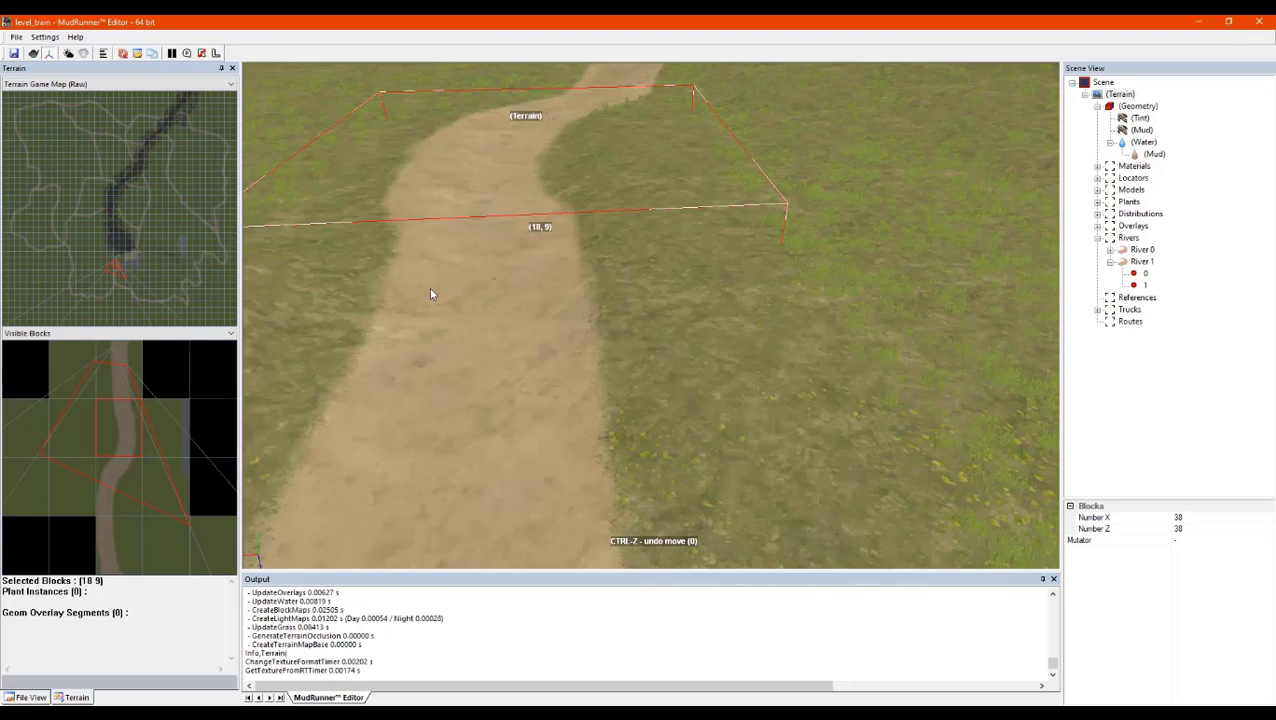
Add another stroke of Extrudes mud along the same track stretch toward its pond end
middle_drag(429, 287, 415, 290)
scroll(415, 290, down, 3)
scroll(629, 309, up, 2)
middle_drag(502, 303, 643, 302)
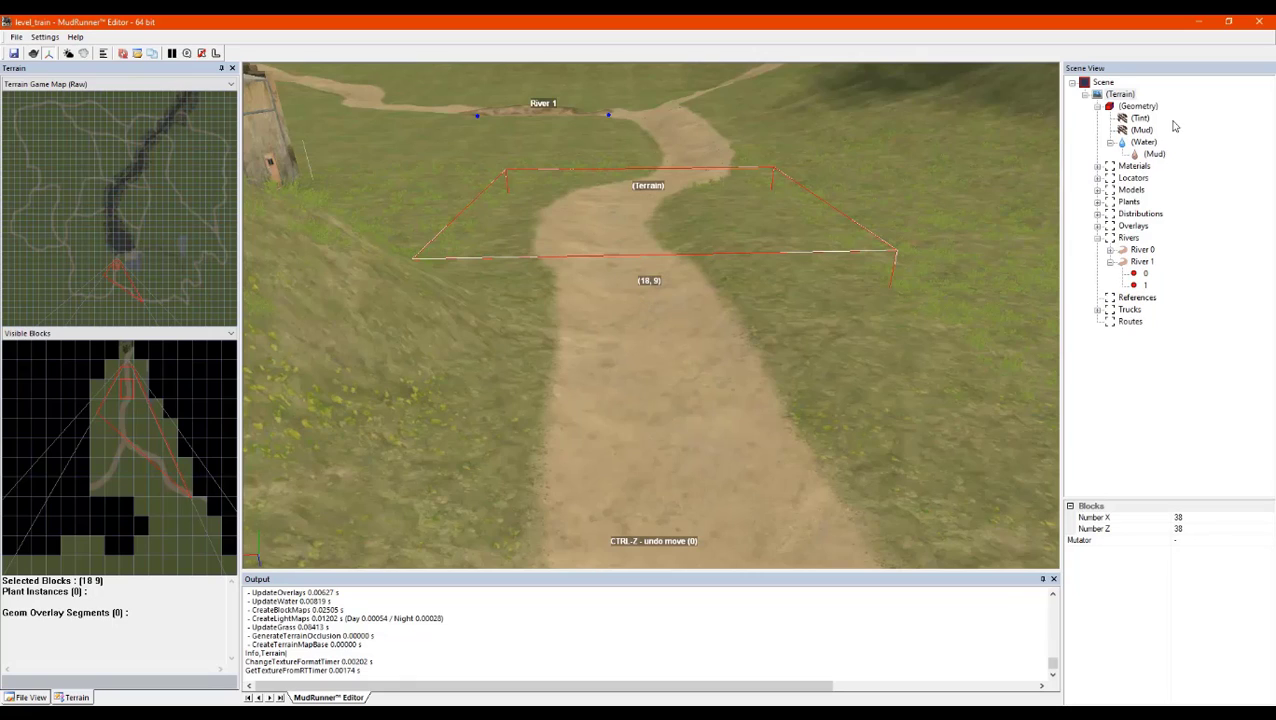
click(1141, 130)
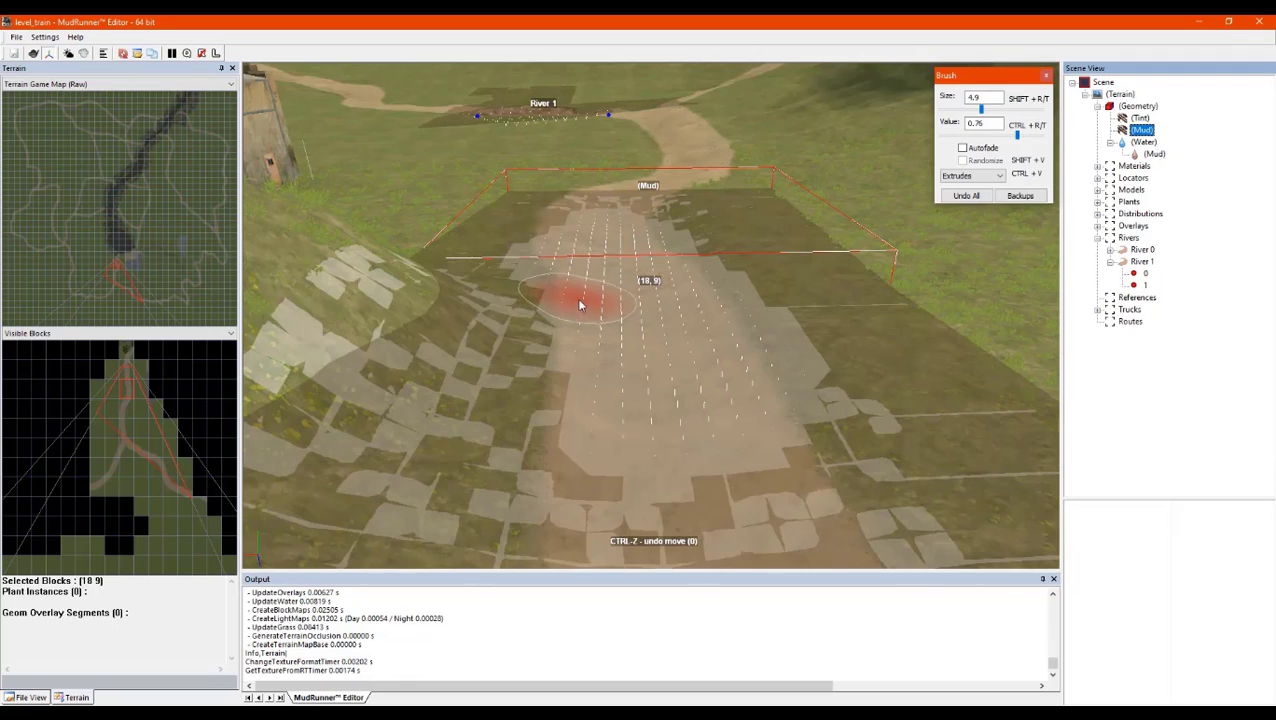
middle_drag(645, 348, 622, 355)
drag(622, 355, 615, 447)
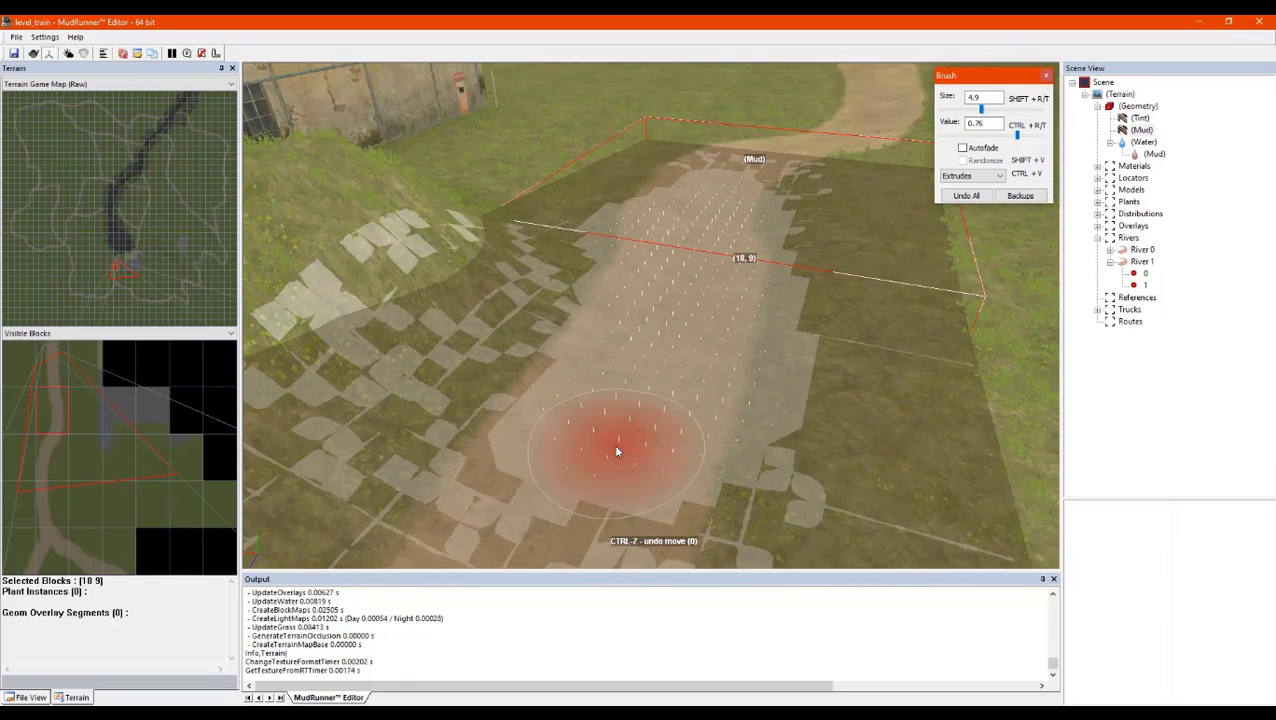
Check the extruded mud on the track near the warehouse from several sides and rebuild the terrain blocks
mouse_move(656, 420)
middle_down()
mouse_move(635, 387)
mouse_move(602, 384)
mouse_move(603, 398)
mouse_move(673, 398)
mouse_move(655, 396)
middle_up()
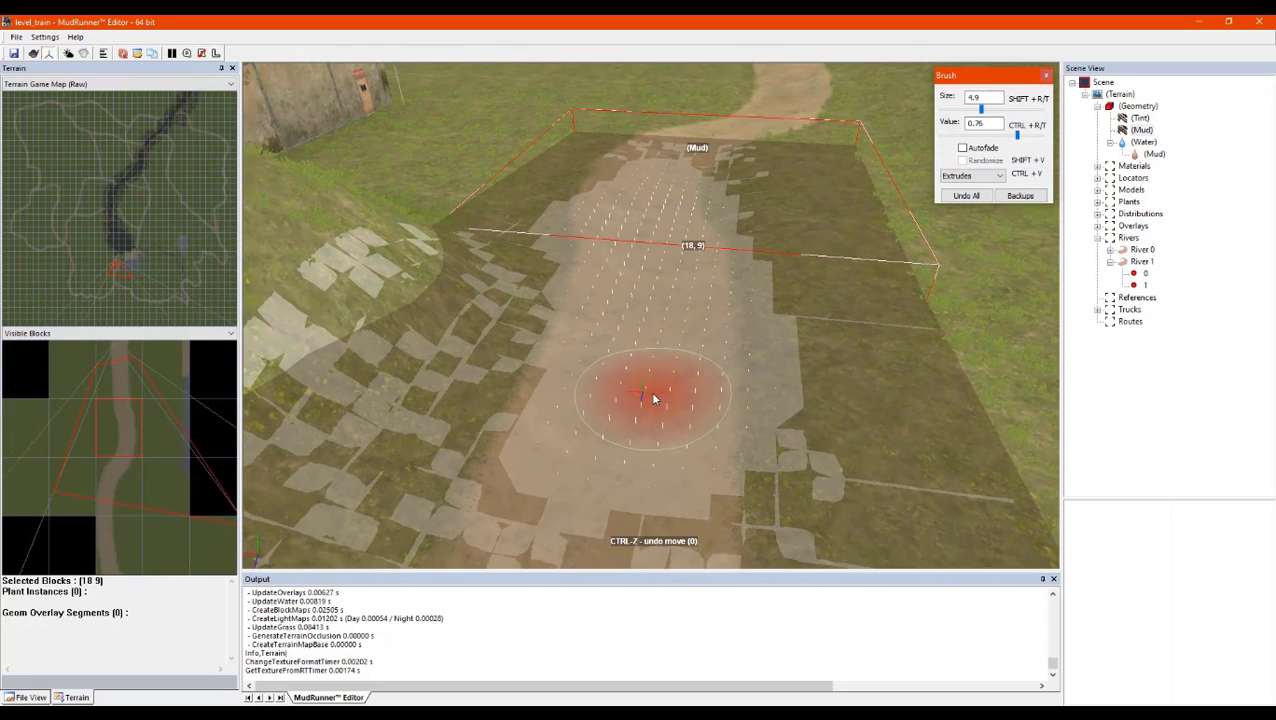
middle_drag(641, 350, 684, 288)
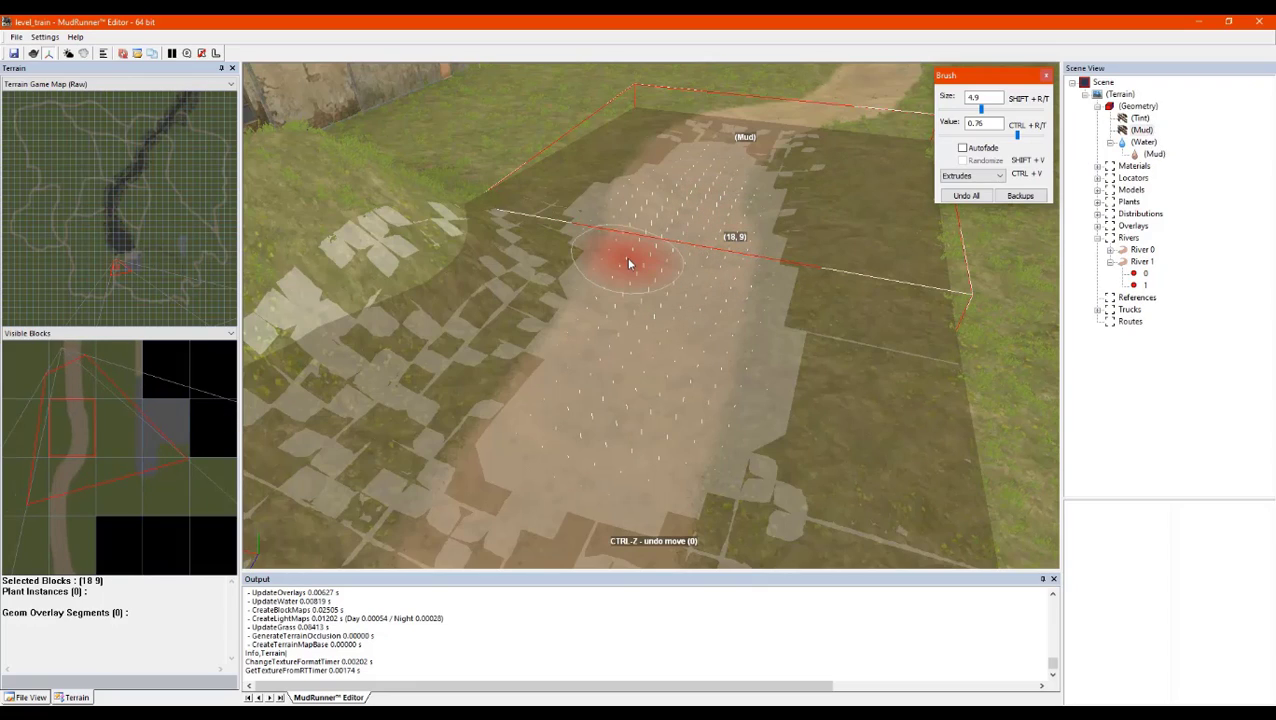
middle_drag(629, 263, 619, 262)
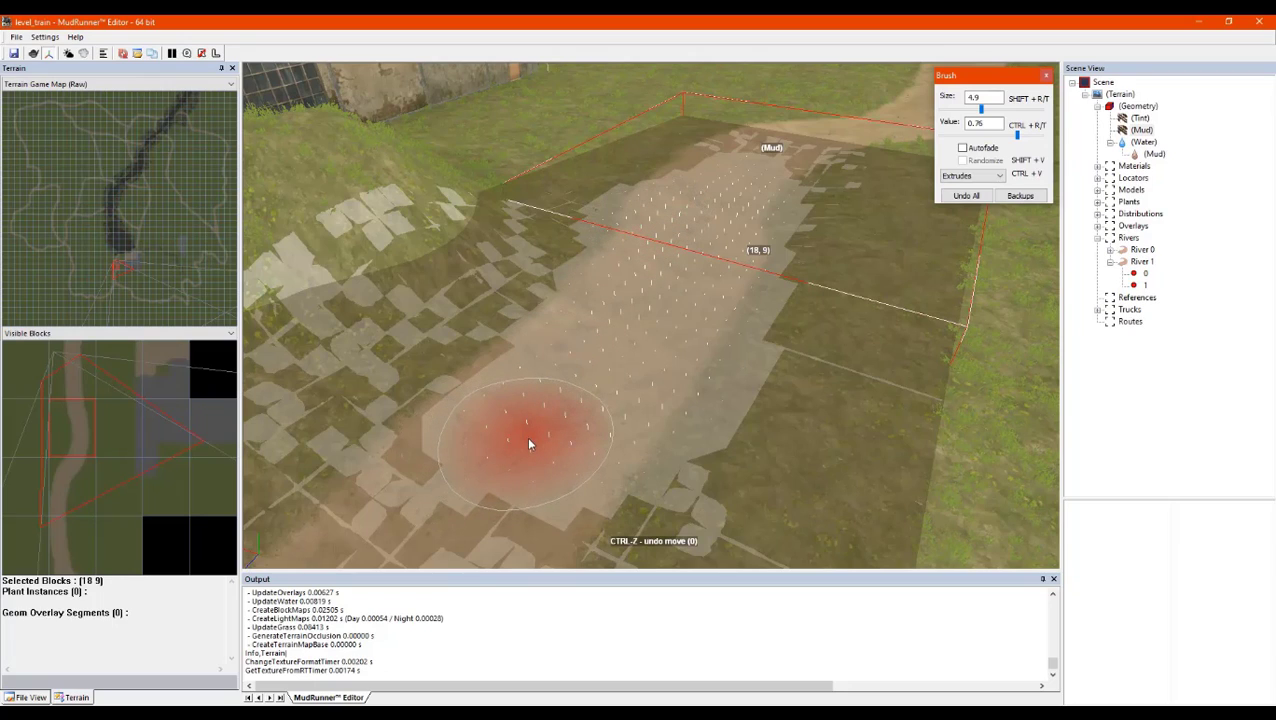
middle_drag(564, 436, 493, 437)
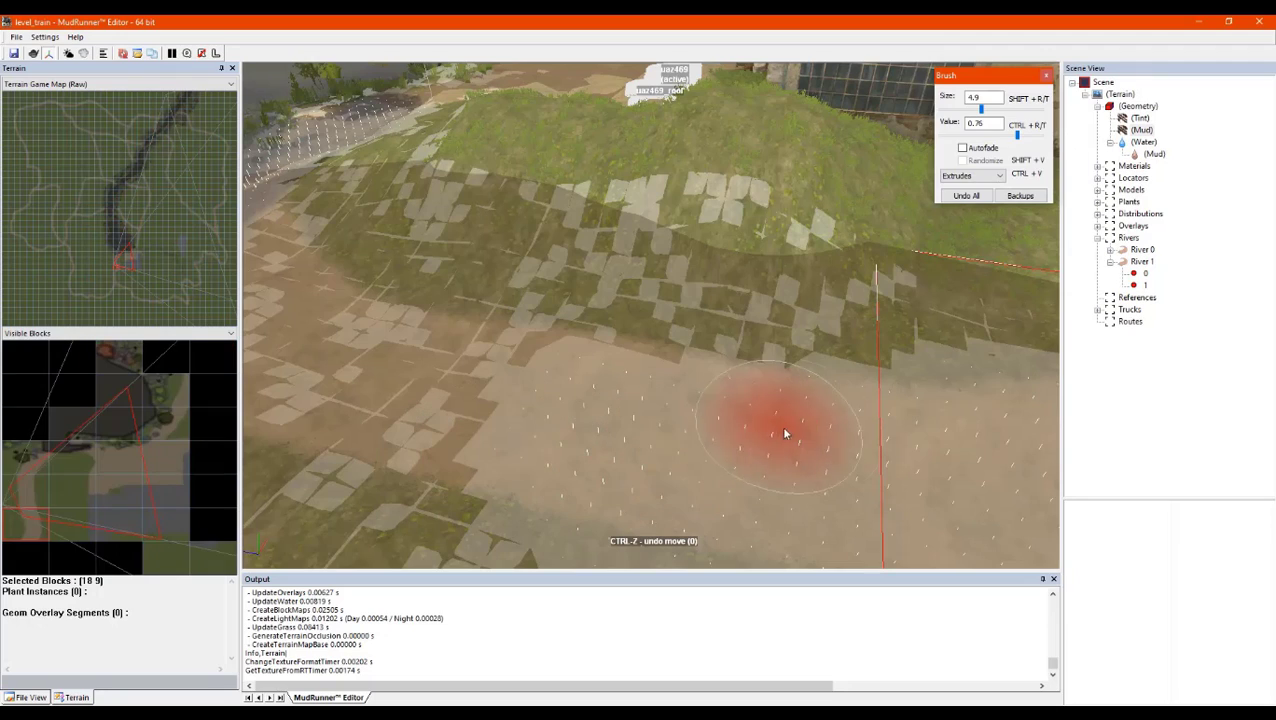
scroll(674, 404, down, 4)
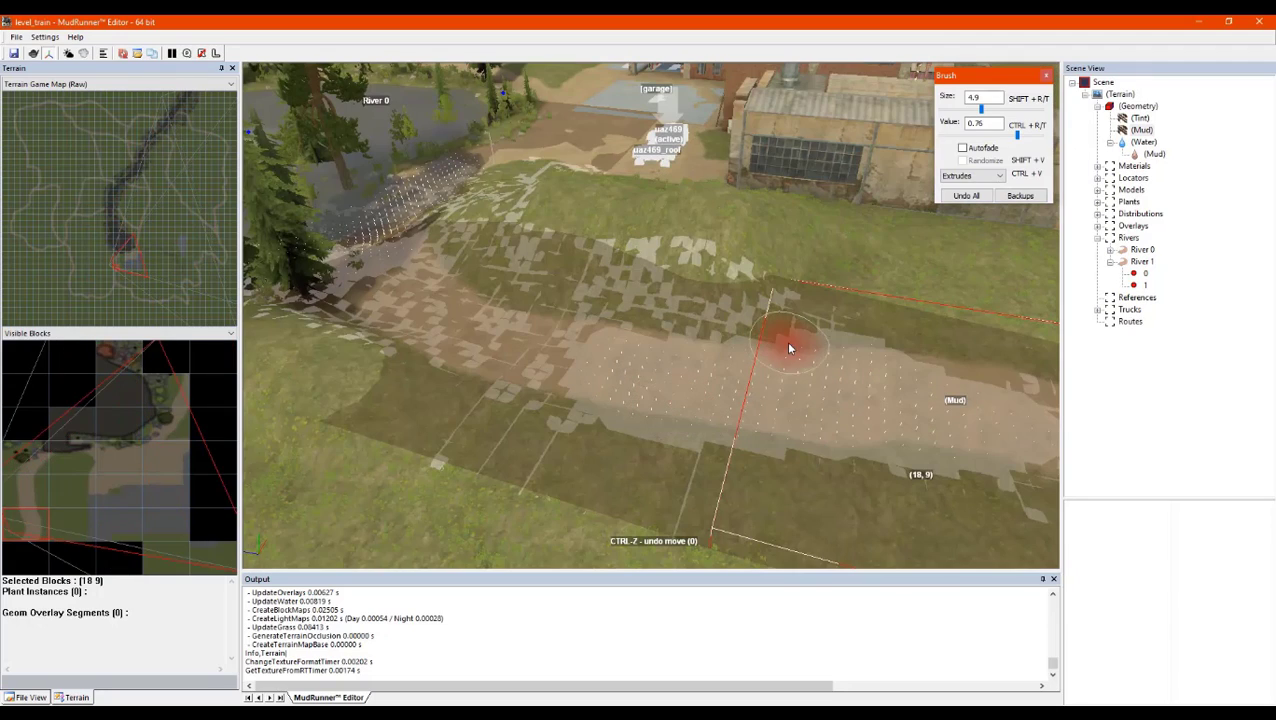
middle_drag(868, 364, 841, 390)
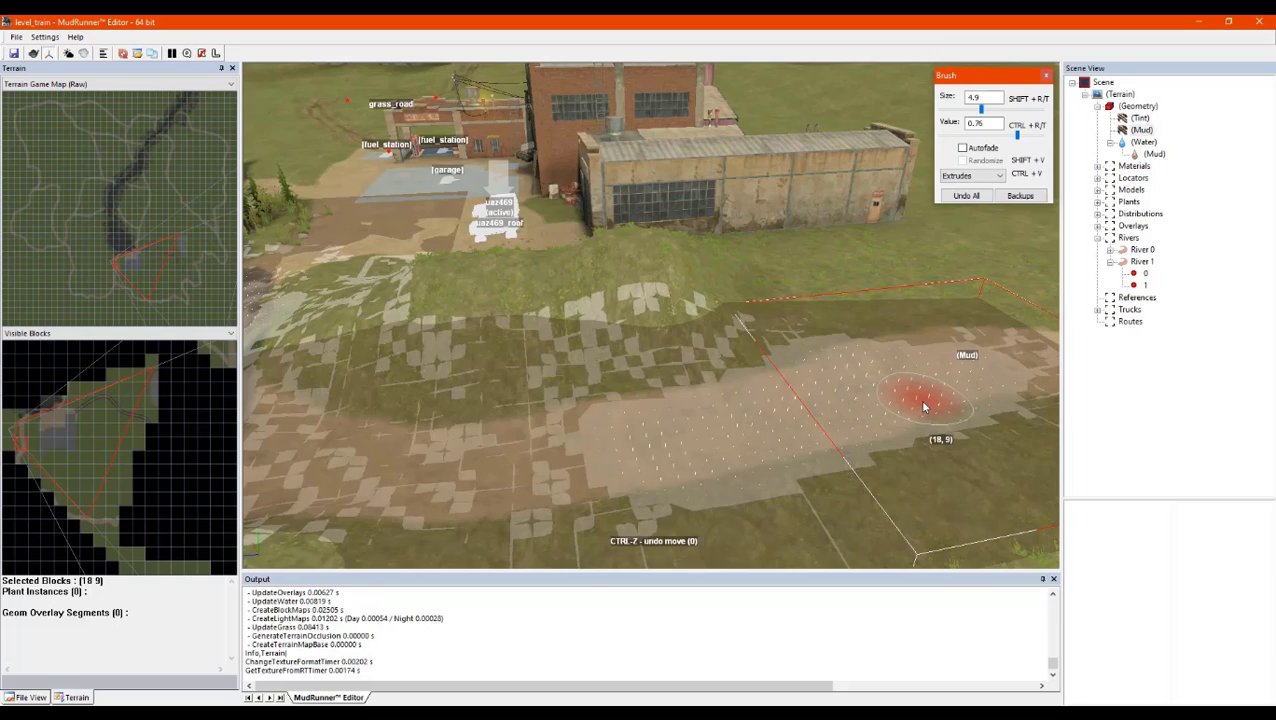
middle_drag(754, 394, 666, 373)
scroll(666, 373, down, 3)
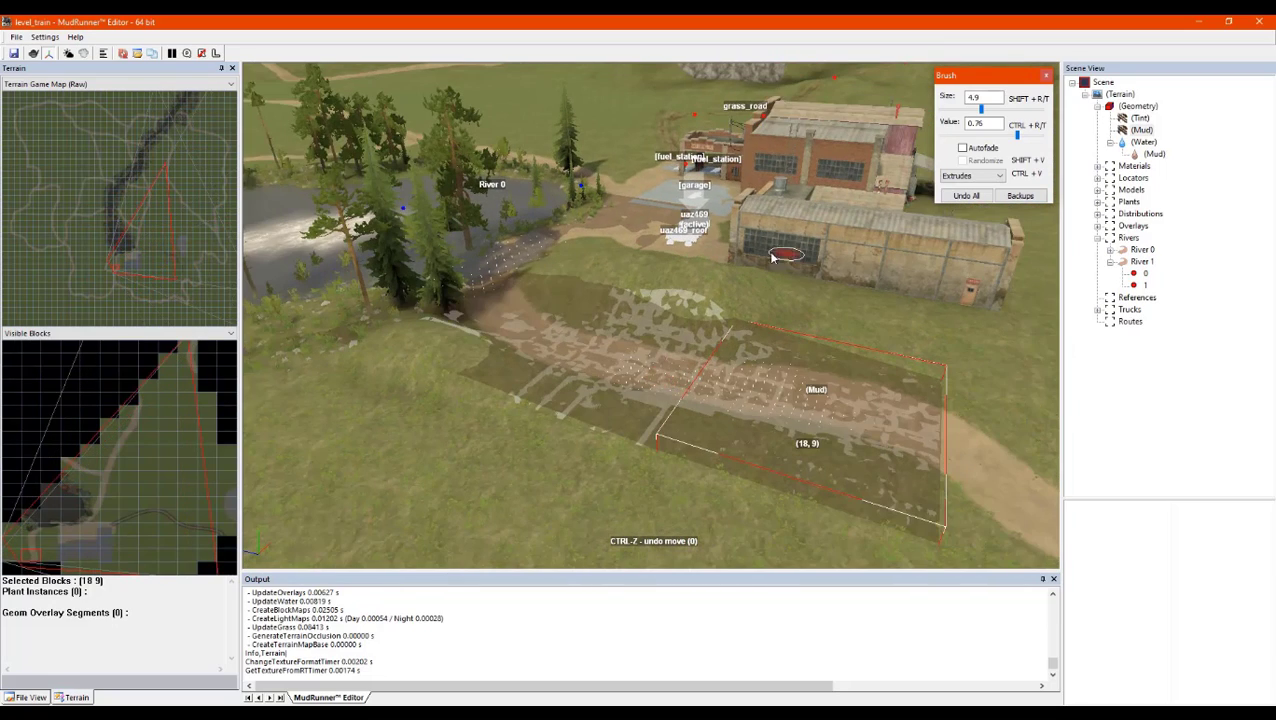
mouse_move(656, 326)
middle_down()
mouse_move(666, 350)
mouse_move(735, 364)
middle_up()
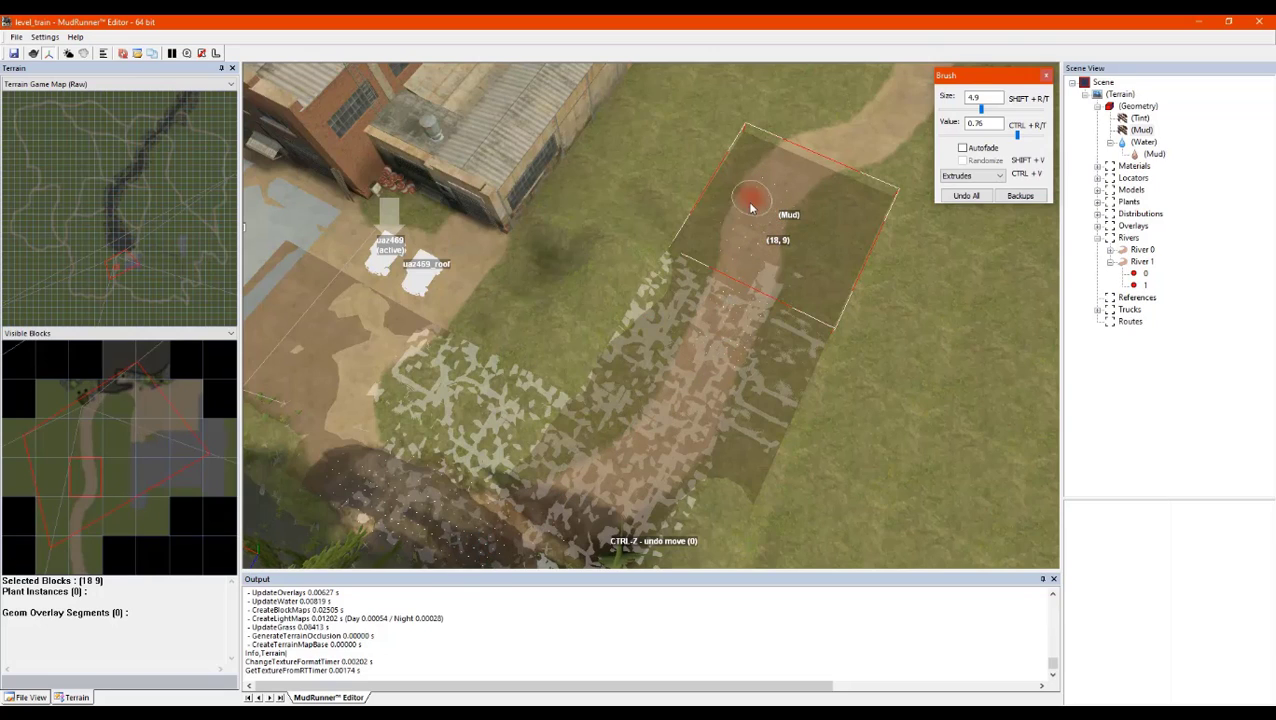
middle_drag(756, 257, 789, 210)
scroll(764, 220, up, 5)
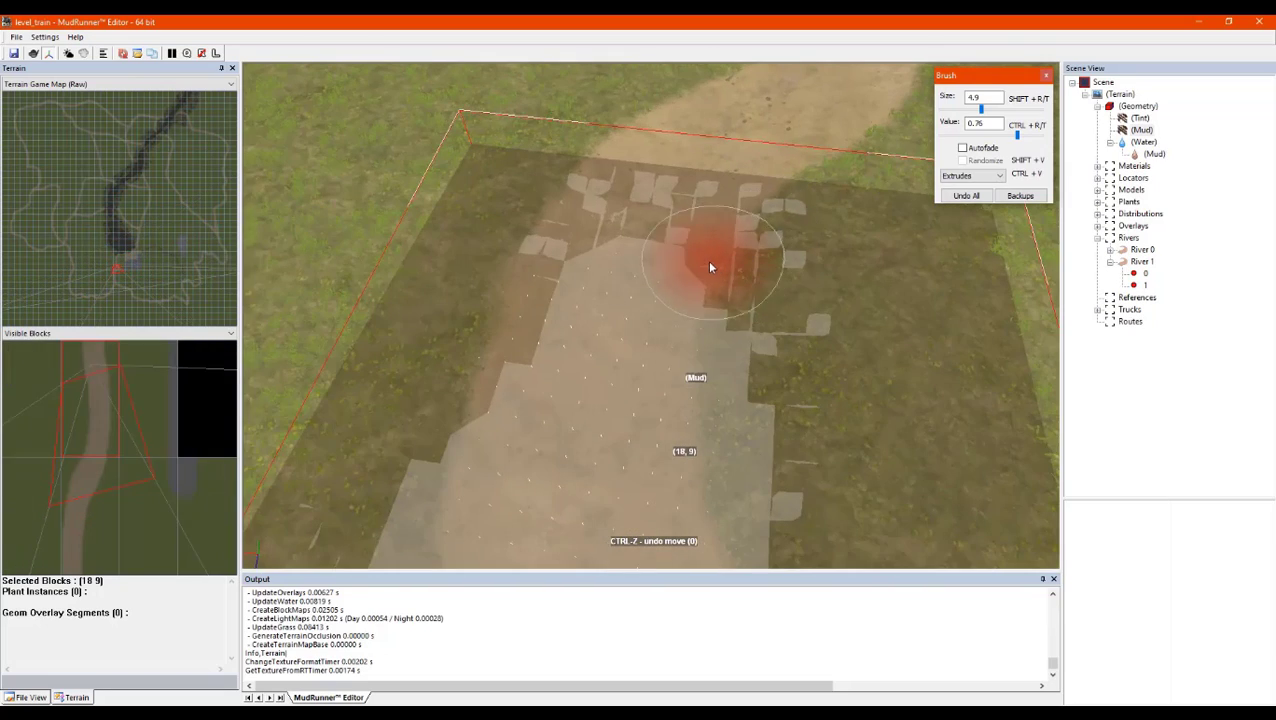
middle_drag(710, 266, 644, 236)
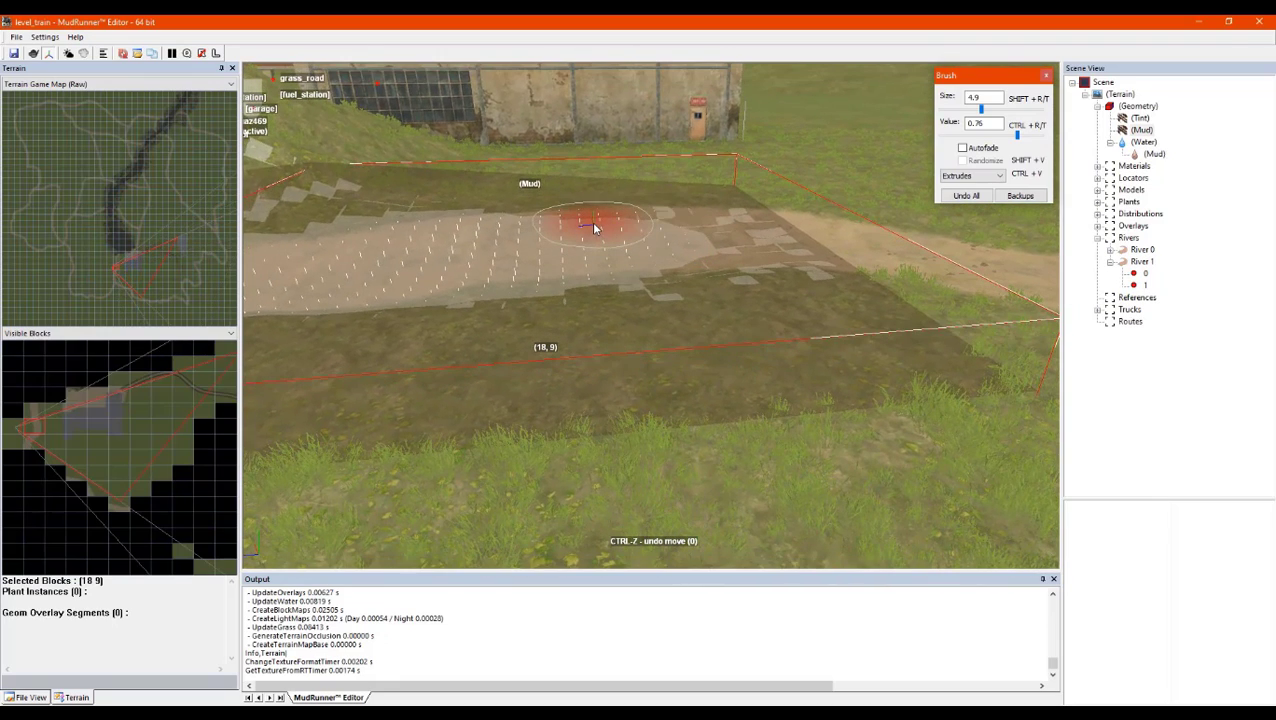
key(Escape)
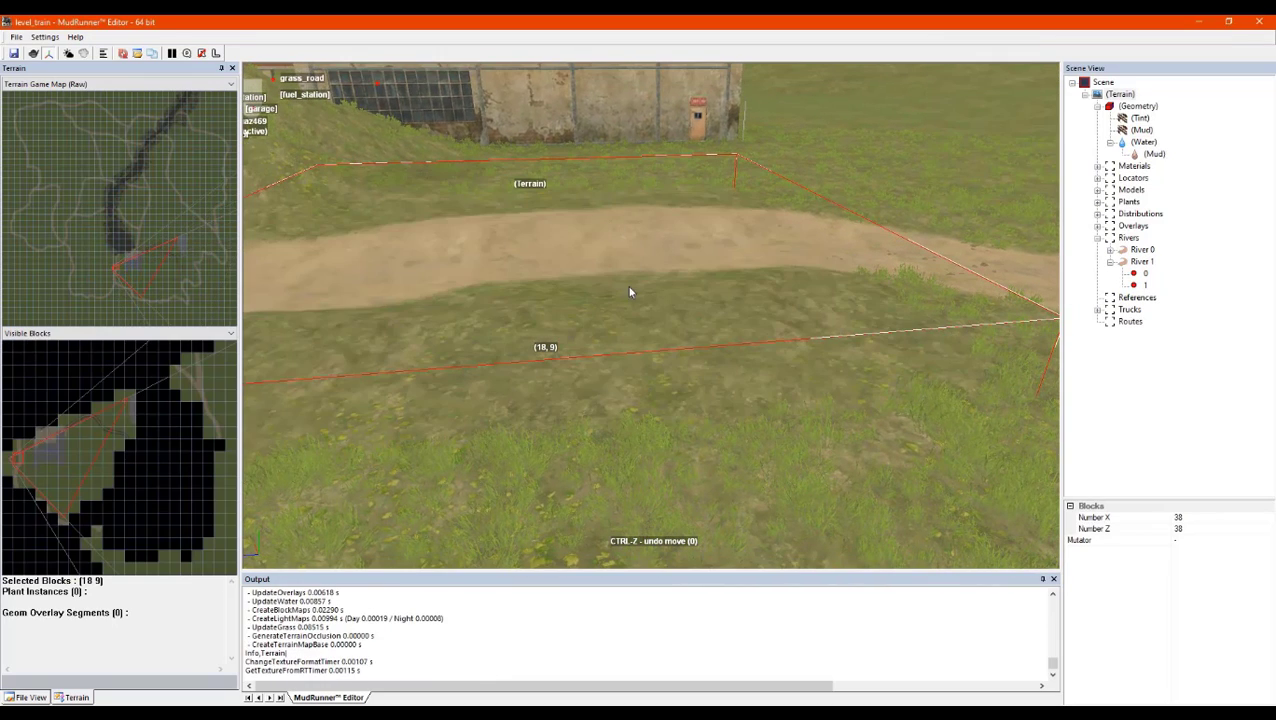
Examine the River 1 puddle and its muddy banks beside the track junction
middle_drag(602, 275, 652, 303)
scroll(652, 303, down, 6)
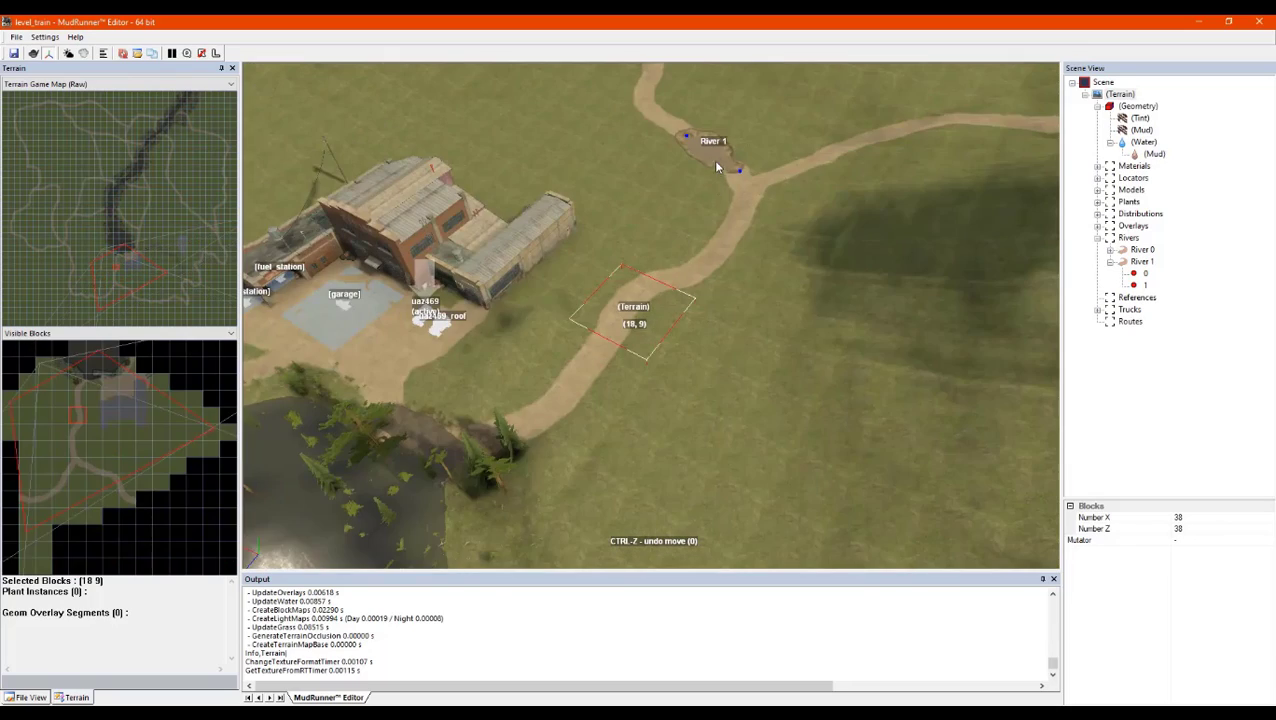
scroll(713, 165, up, 5)
scroll(658, 297, up, 5)
middle_drag(645, 294, 656, 270)
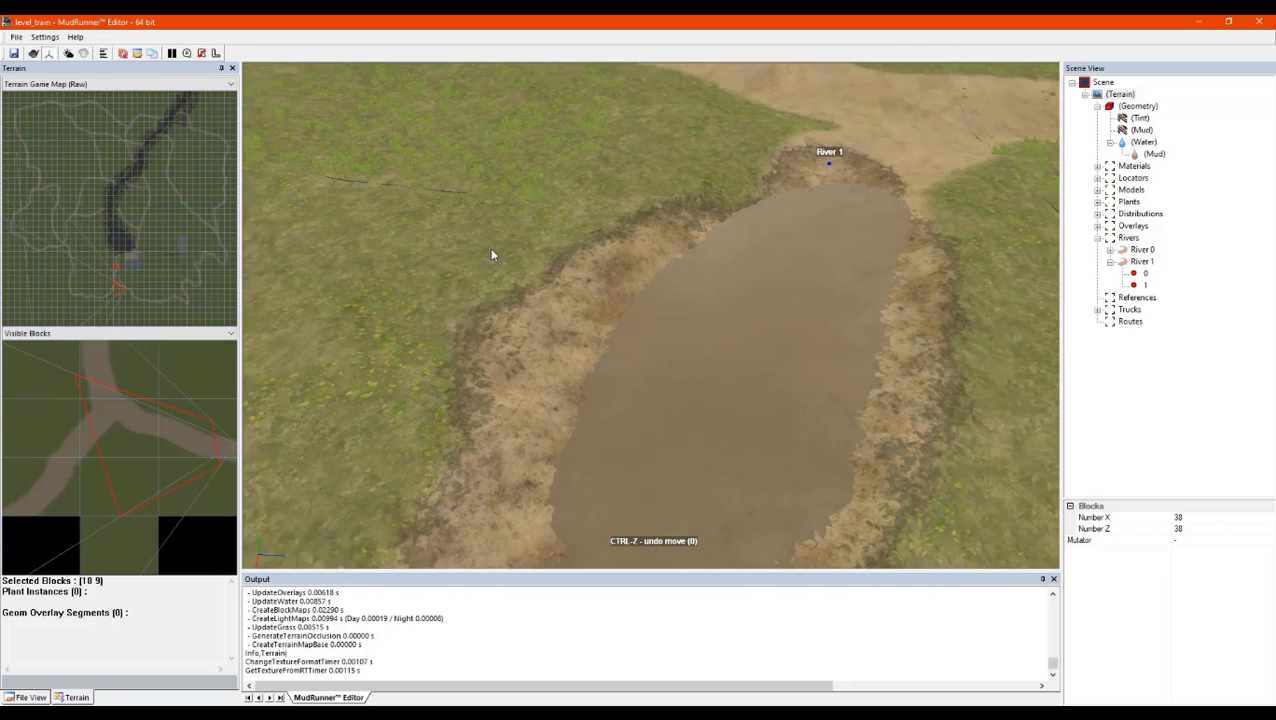
scroll(492, 254, up, 1)
scroll(763, 281, down, 2)
scroll(764, 282, down, 1)
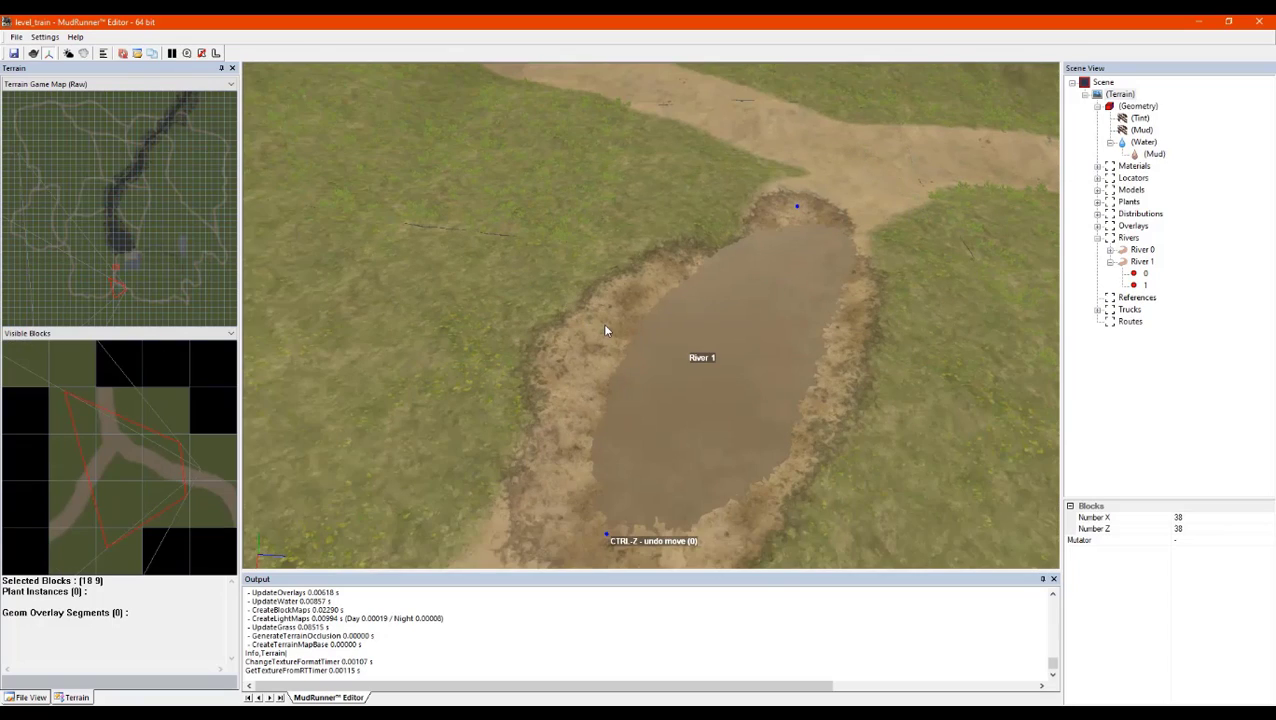
Inspect the thin dark seams in the terrain, in the grass beside the River 1 puddle and on the nearby dirt track
scroll(491, 264, up, 4)
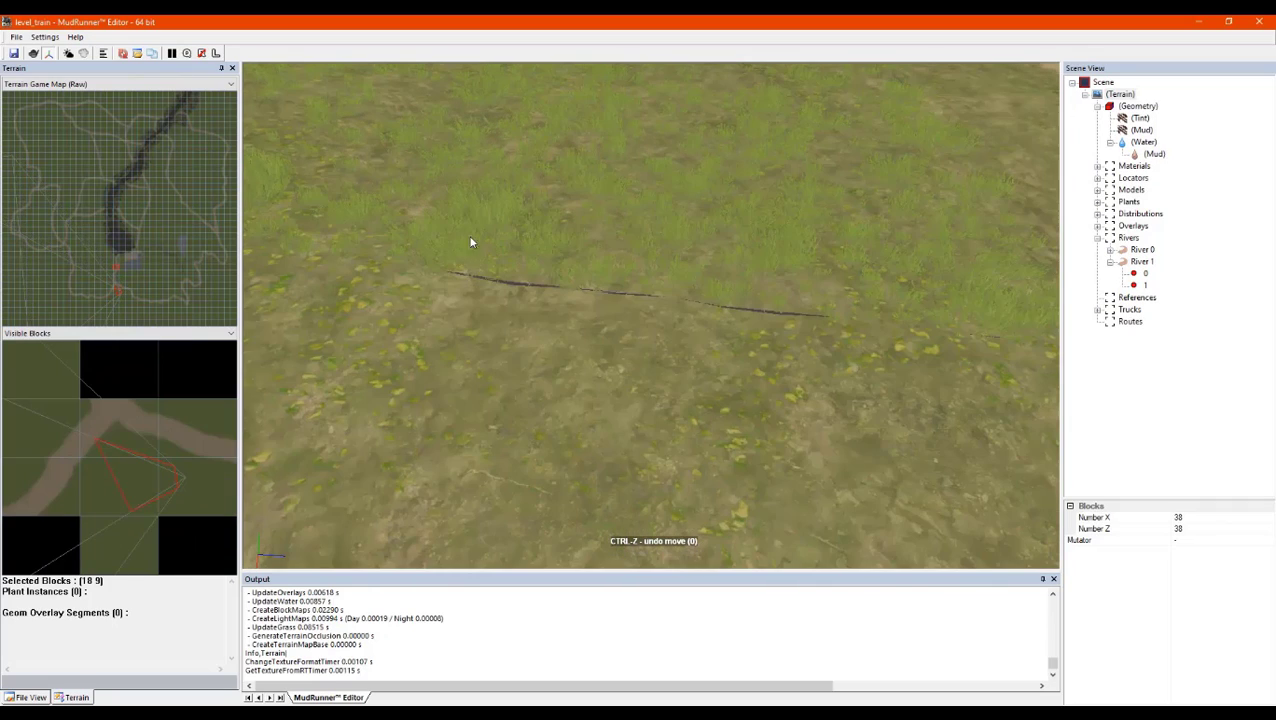
scroll(590, 320, up, 3)
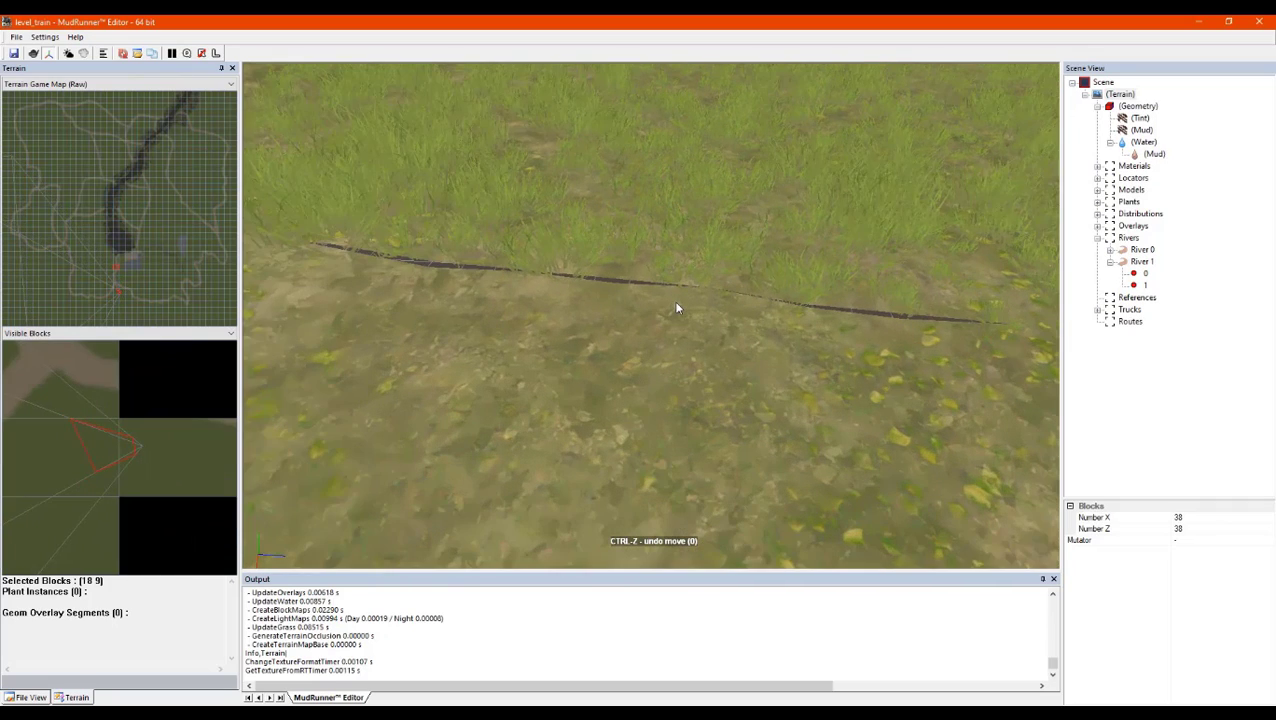
middle_drag(632, 298, 718, 282)
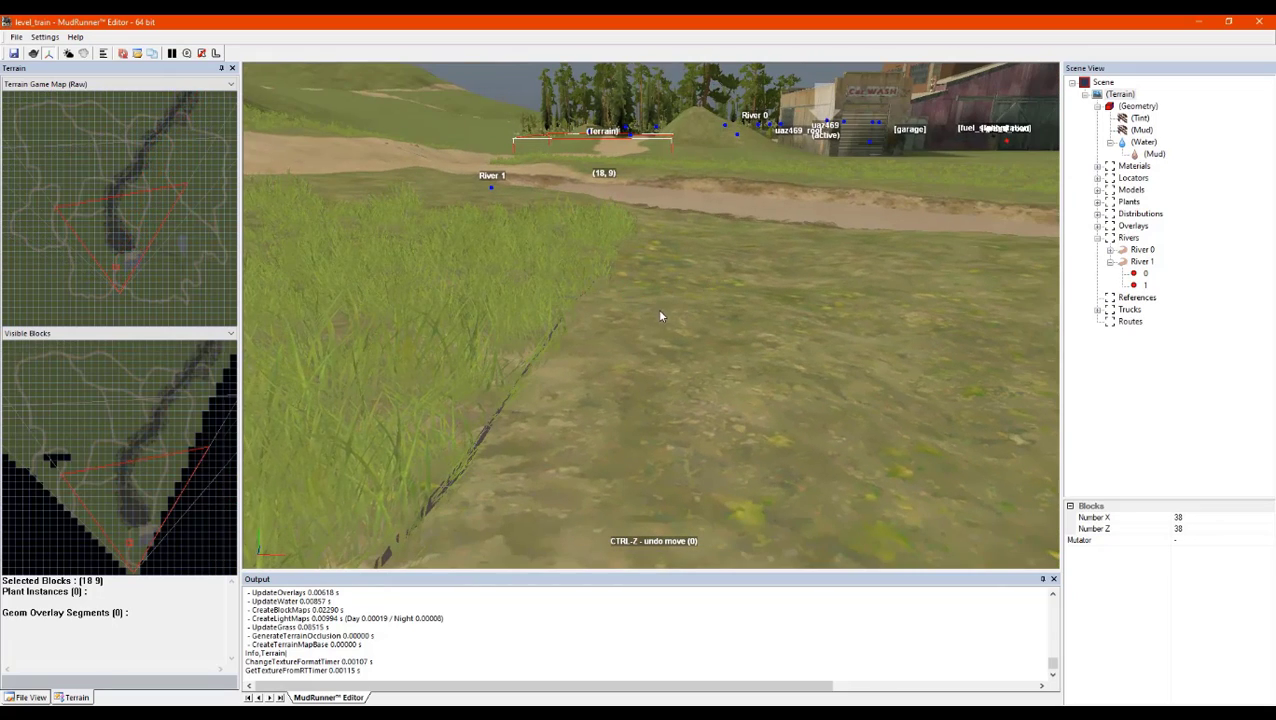
scroll(700, 222, up, 5)
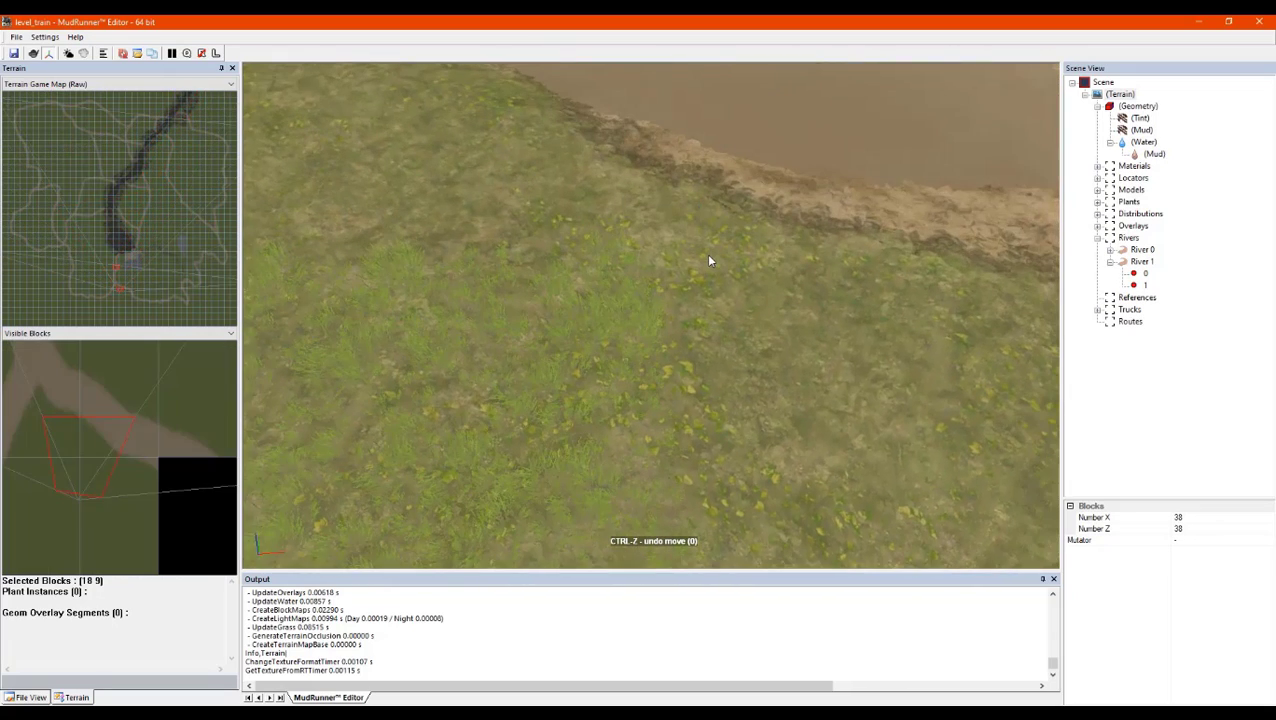
scroll(709, 256, down, 5)
scroll(660, 414, up, 4)
middle_drag(659, 414, 550, 374)
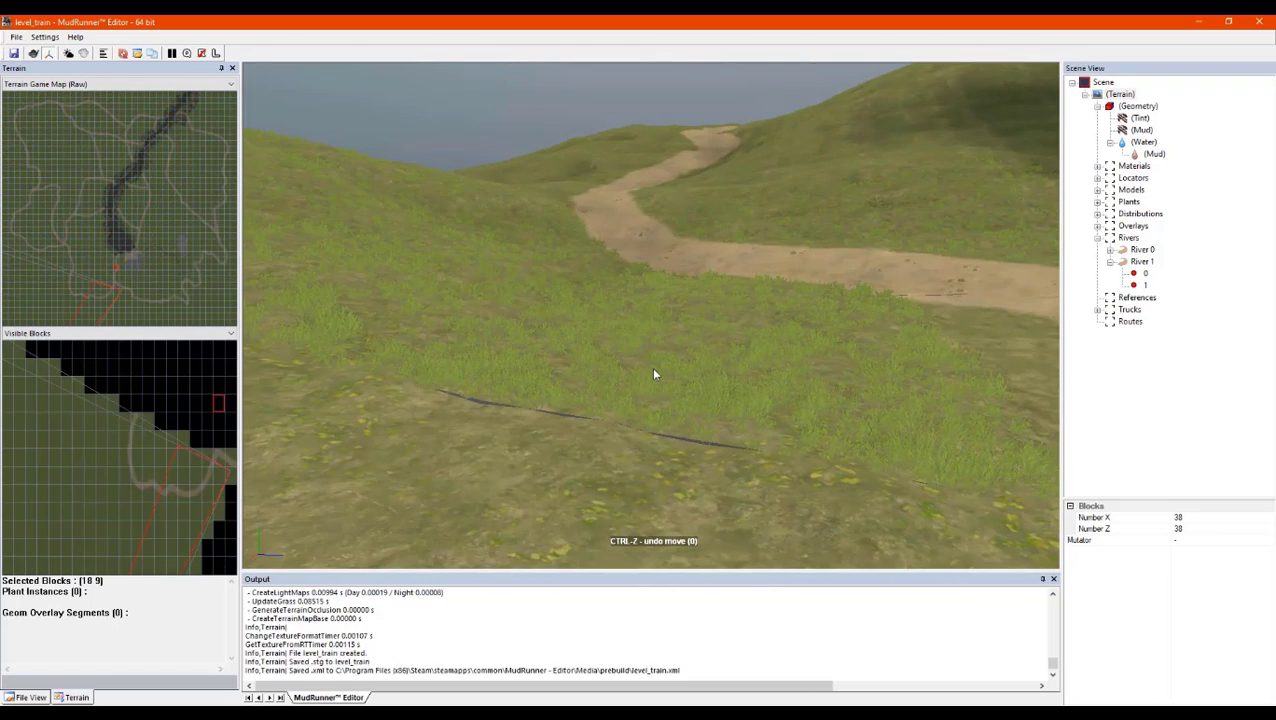
middle_drag(561, 432, 649, 436)
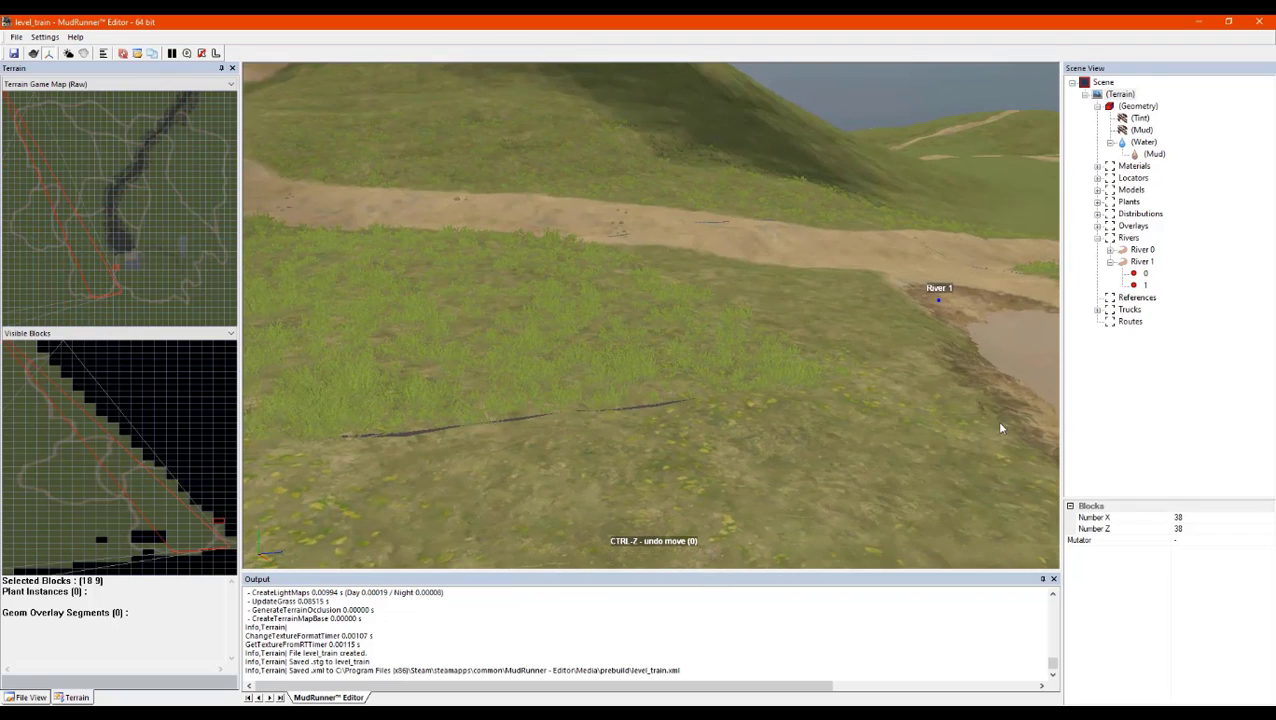
scroll(742, 262, up, 8)
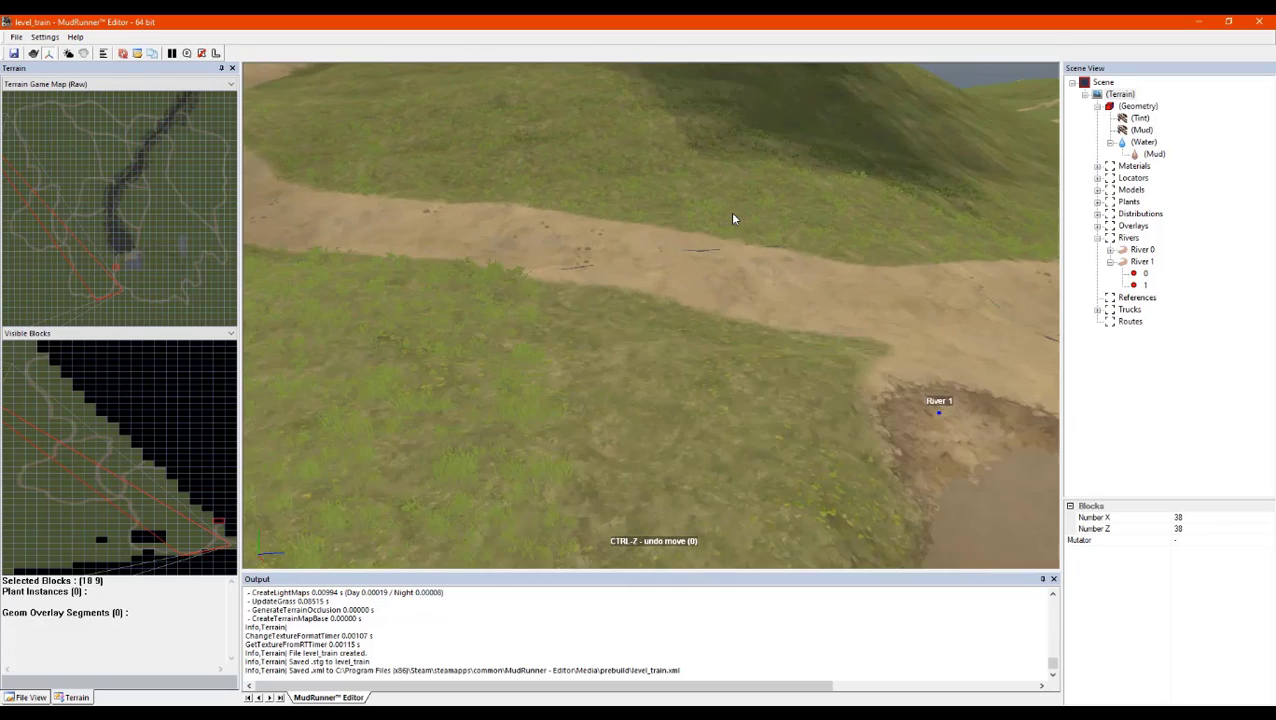
scroll(699, 320, up, 5)
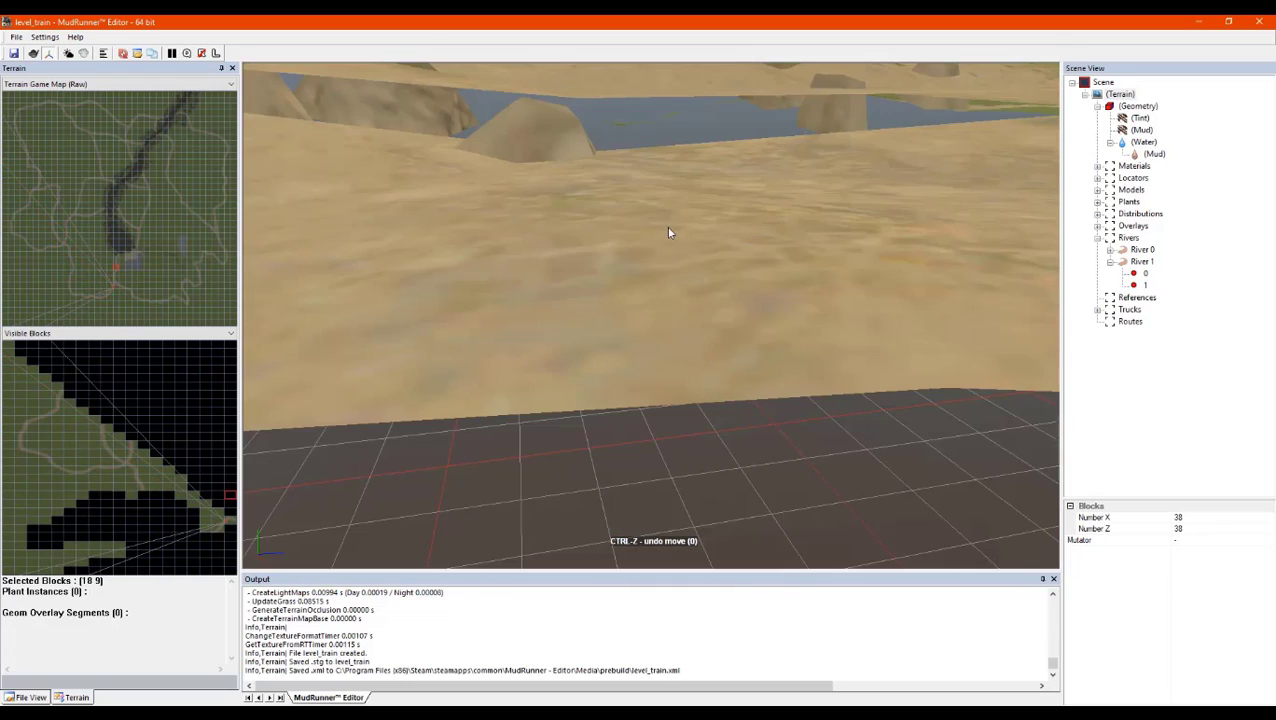
scroll(668, 233, down, 5)
scroll(684, 308, down, 8)
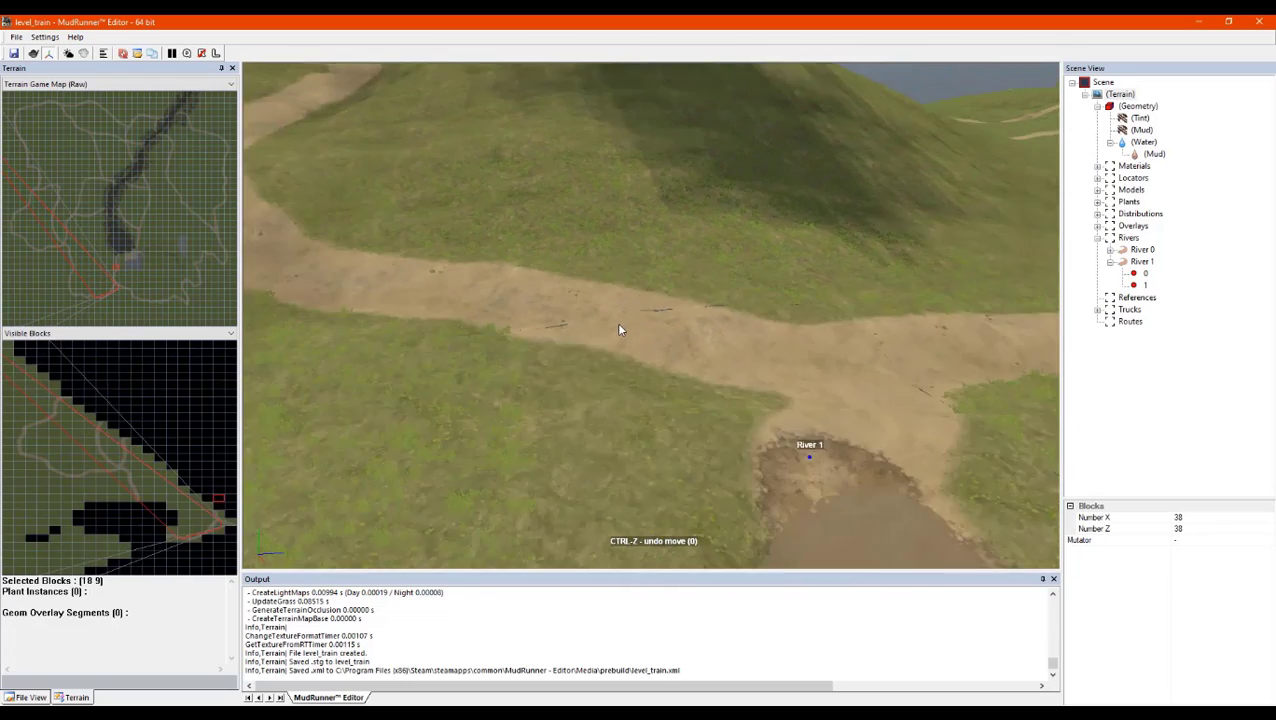
scroll(655, 293, up, 6)
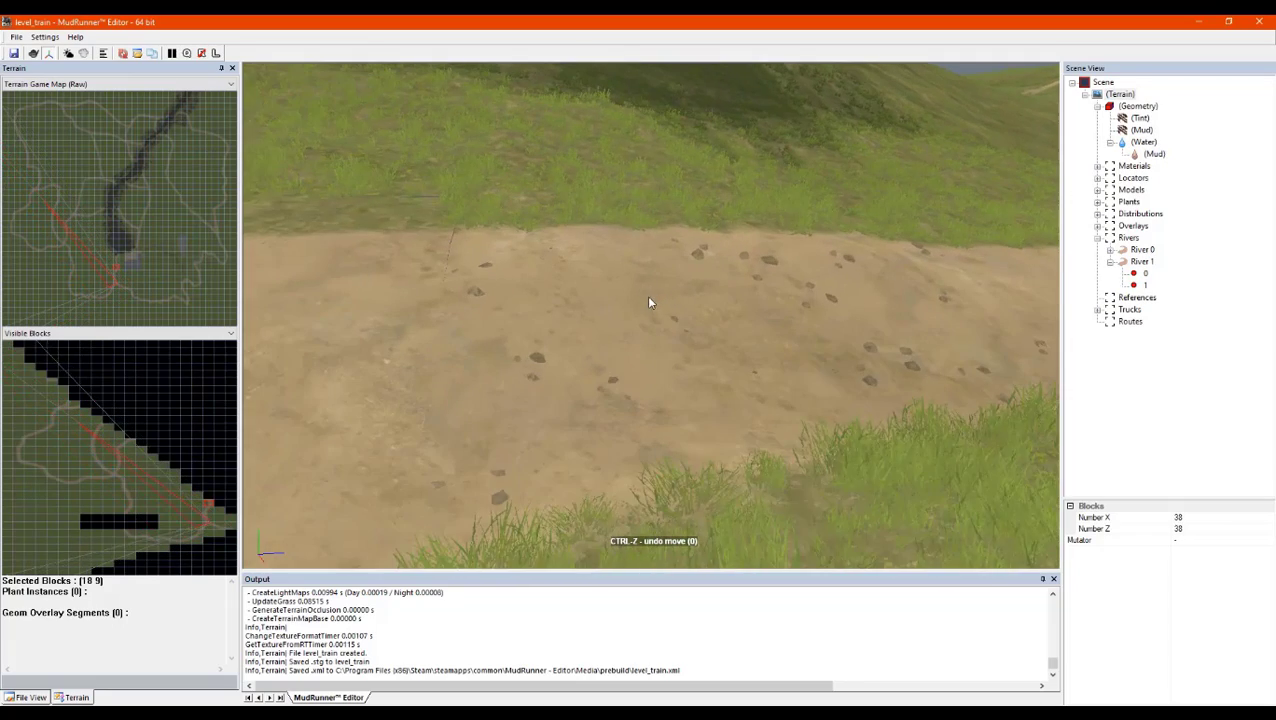
mouse_move(585, 293)
middle_down()
mouse_move(565, 285)
mouse_move(571, 307)
mouse_move(679, 330)
mouse_move(703, 315)
mouse_move(692, 275)
mouse_move(689, 322)
mouse_move(768, 436)
mouse_move(834, 441)
mouse_move(926, 407)
mouse_move(883, 370)
mouse_move(809, 365)
mouse_move(823, 365)
mouse_move(692, 424)
mouse_move(800, 359)
mouse_move(945, 358)
mouse_move(826, 187)
mouse_move(673, 413)
mouse_move(663, 409)
mouse_move(672, 404)
mouse_move(660, 454)
middle_up()
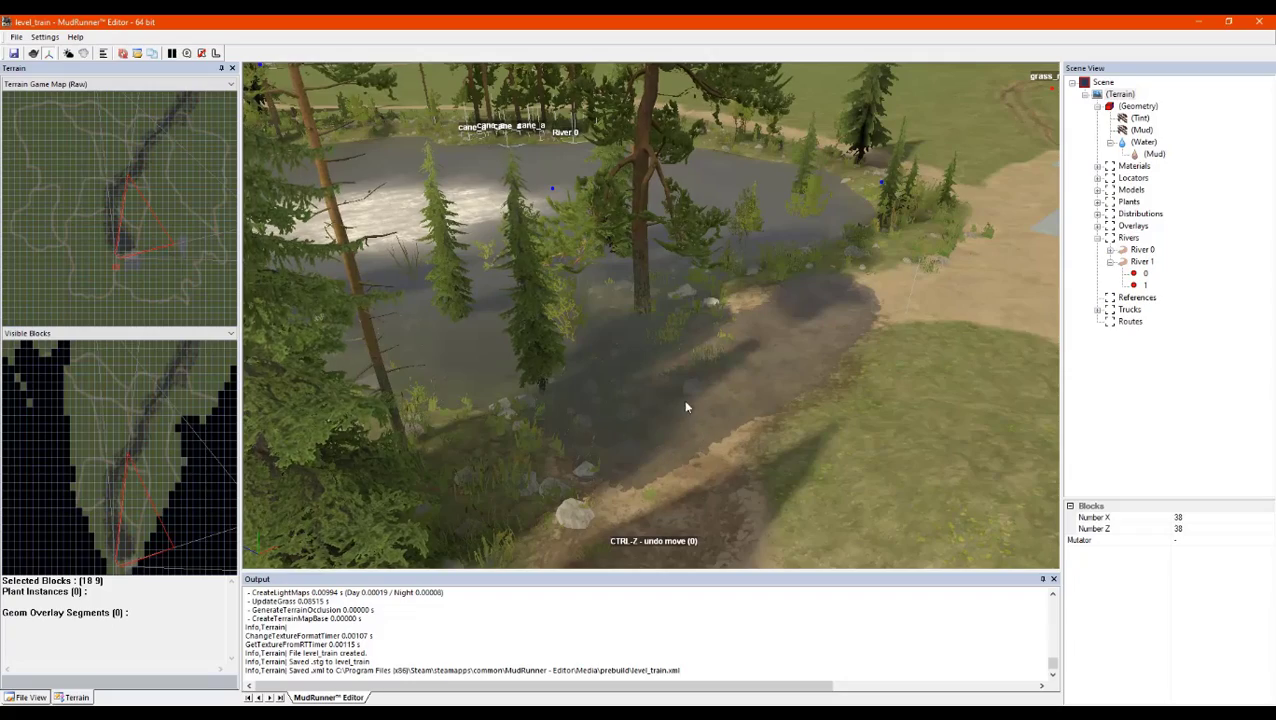
Survey the whole map from afar and examine the steep flat-topped hill beside the dirt tracks from several sides
mouse_move(686, 407)
middle_down()
mouse_move(709, 356)
mouse_move(681, 396)
mouse_move(686, 379)
mouse_move(914, 472)
mouse_move(1000, 457)
mouse_move(936, 357)
mouse_move(989, 327)
mouse_move(991, 365)
mouse_move(712, 359)
mouse_move(738, 353)
mouse_move(809, 450)
mouse_move(827, 440)
mouse_move(830, 400)
mouse_move(862, 388)
mouse_move(857, 250)
mouse_move(960, 242)
middle_up()
scroll(957, 241, down, 5)
scroll(952, 243, down, 5)
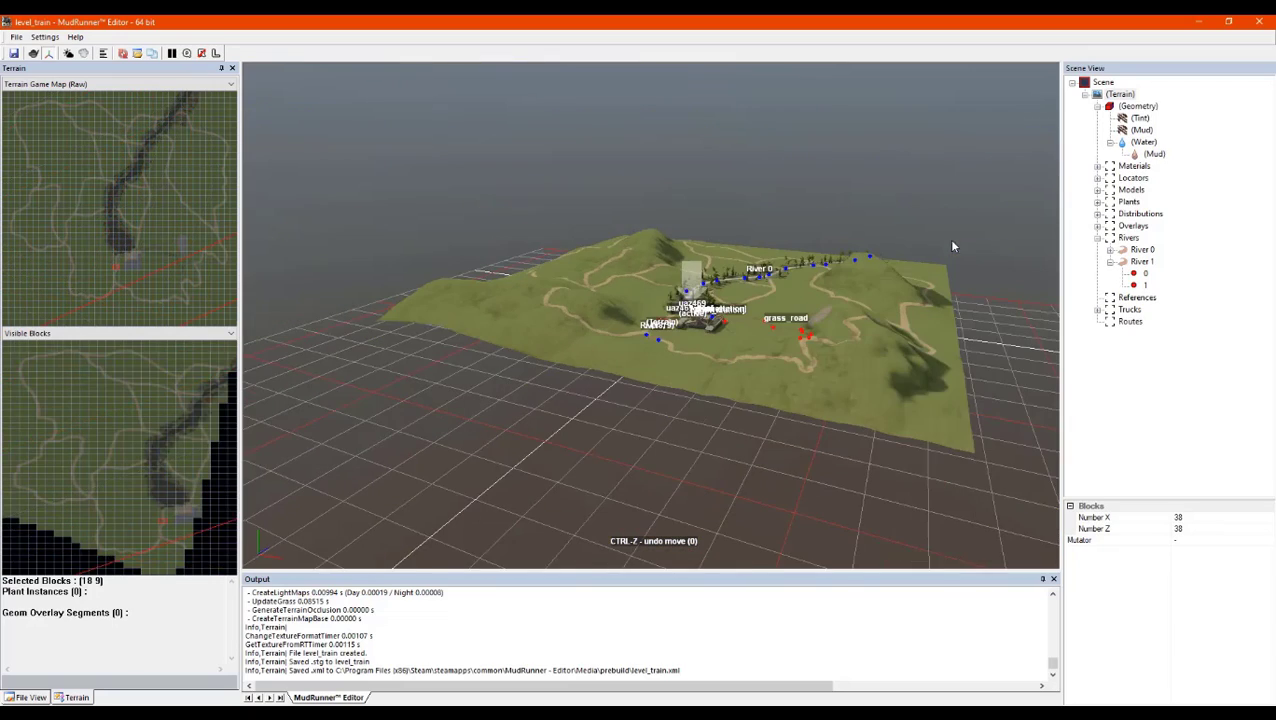
scroll(736, 318, up, 3)
scroll(828, 249, up, 5)
scroll(750, 239, up, 8)
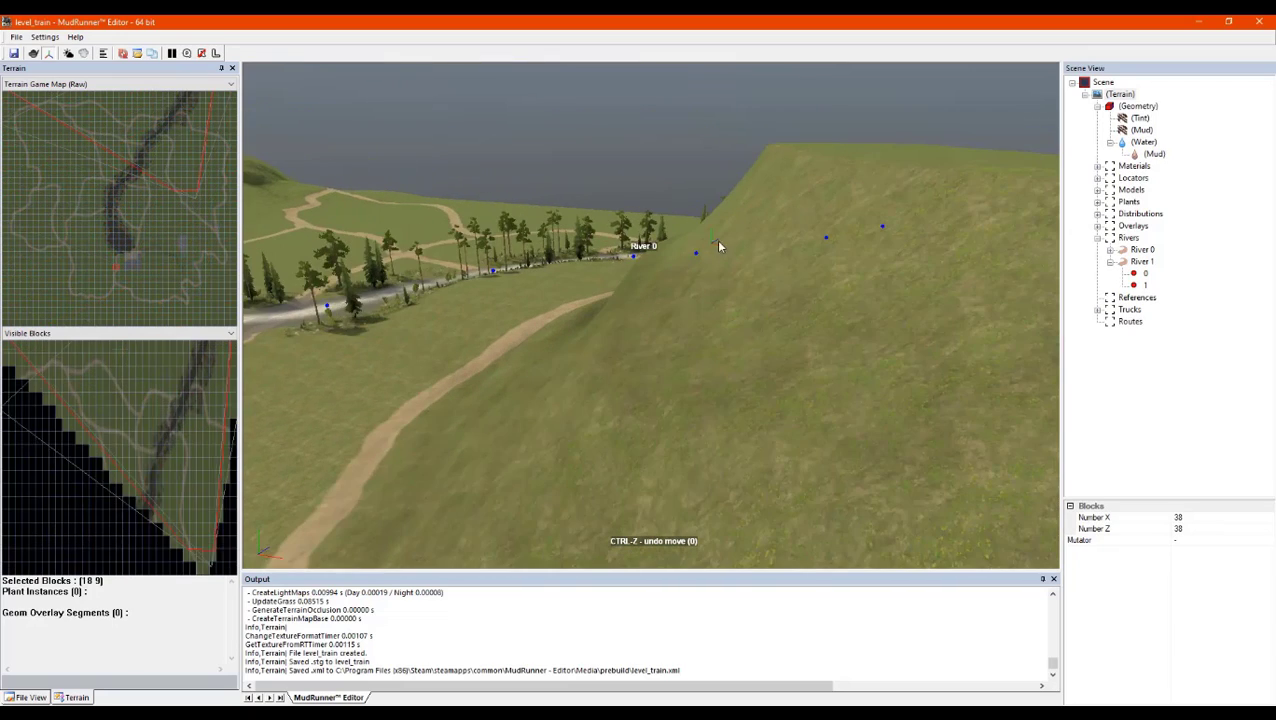
mouse_move(831, 234)
middle_down()
mouse_move(886, 245)
mouse_move(826, 356)
mouse_move(775, 399)
mouse_move(632, 415)
middle_up()
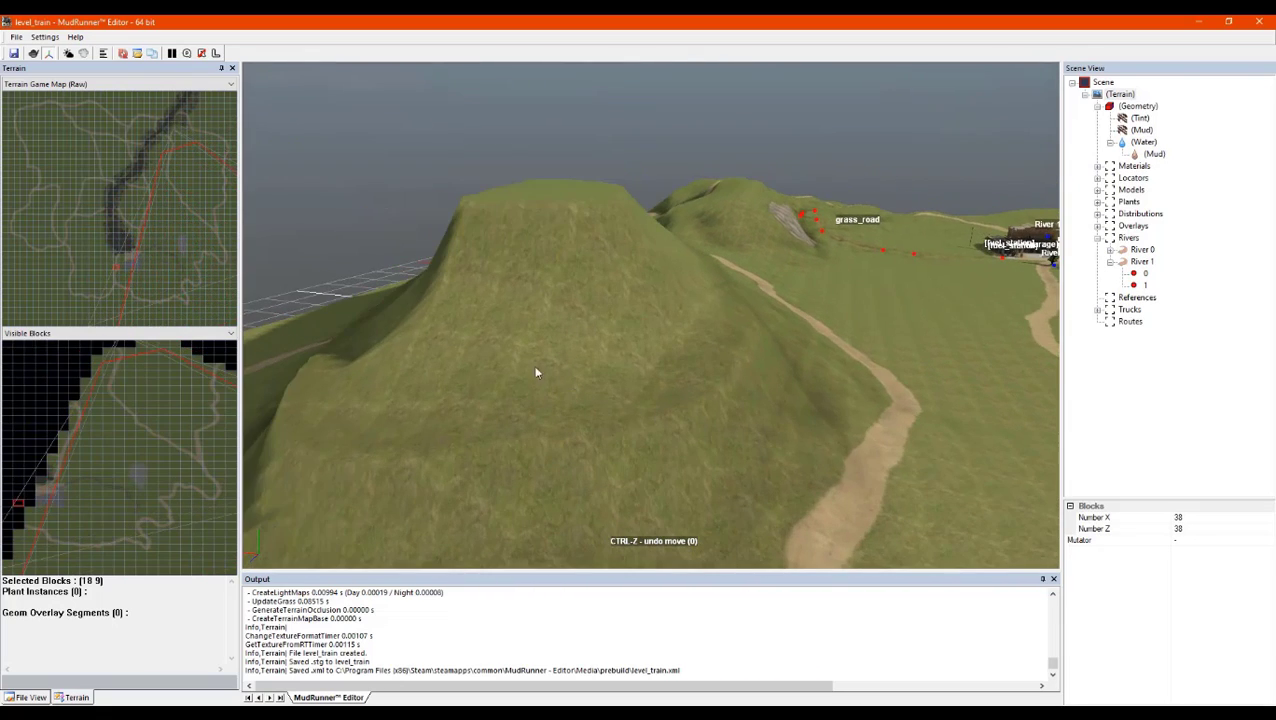
middle_drag(535, 367, 577, 338)
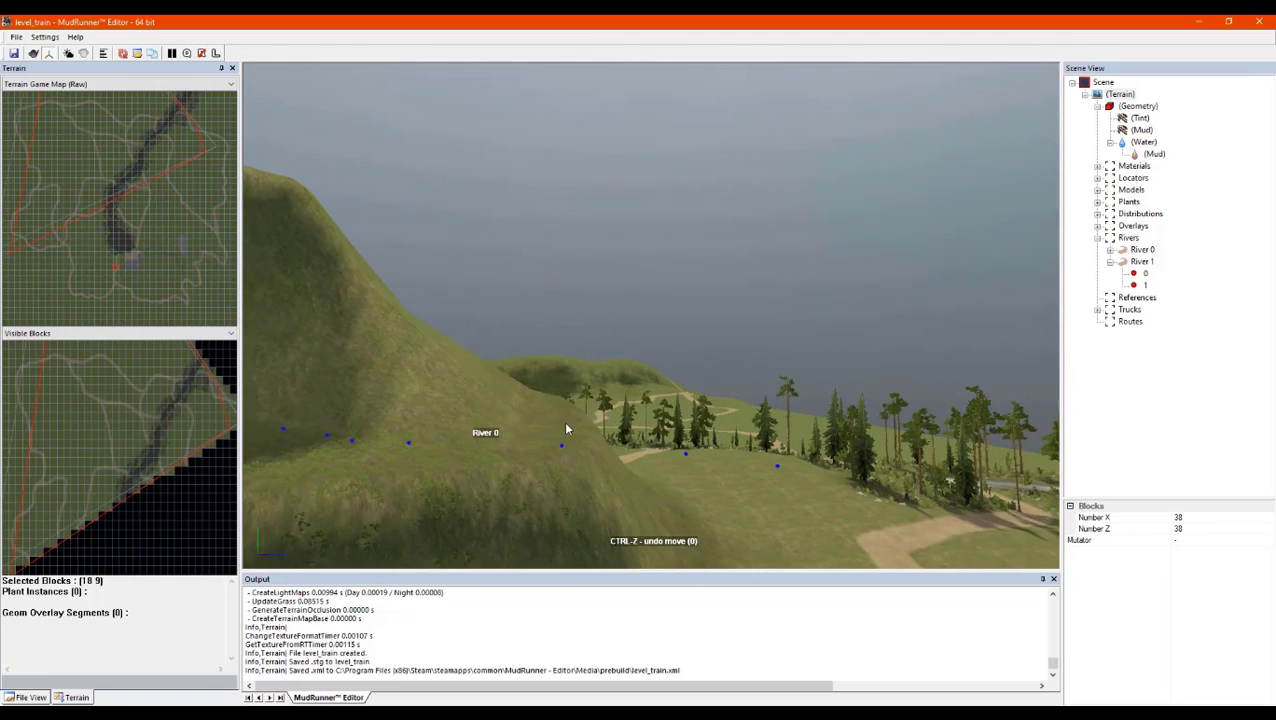
middle_drag(584, 441, 555, 451)
middle_drag(541, 447, 448, 402)
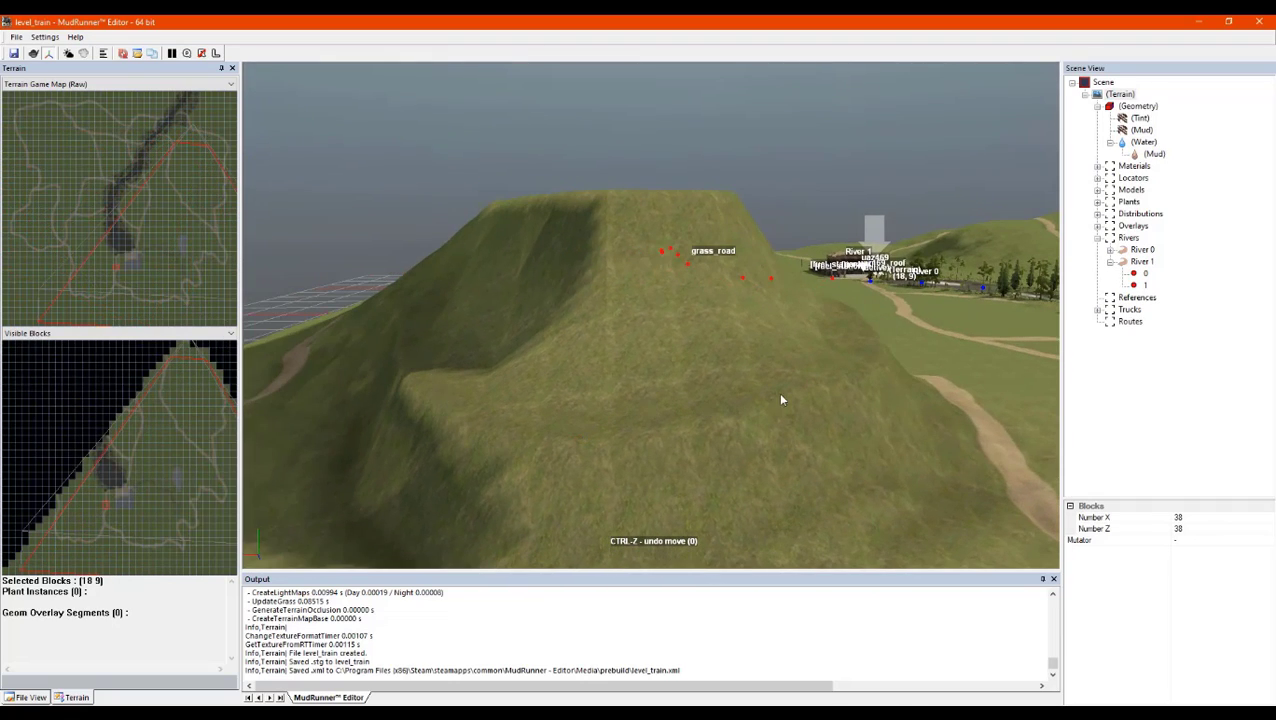
middle_drag(782, 400, 803, 365)
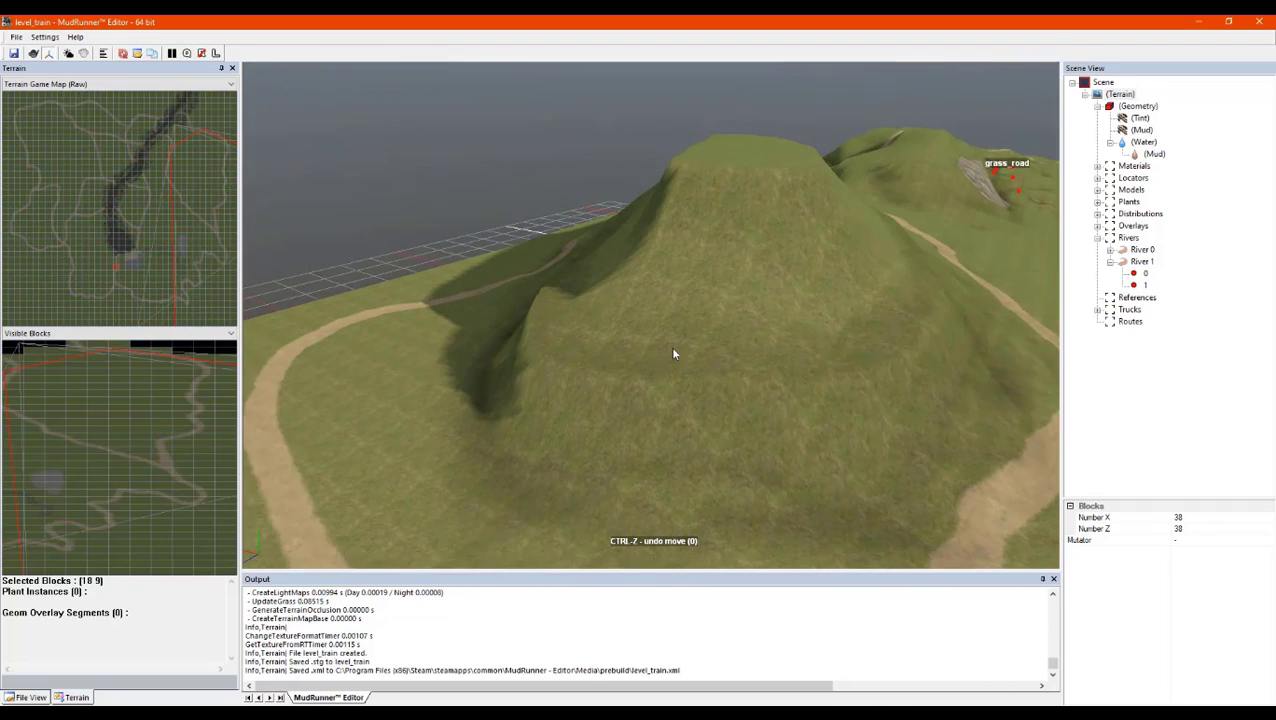
Rebuild the terrain of level_train and save the level
scroll(893, 279, down, 2)
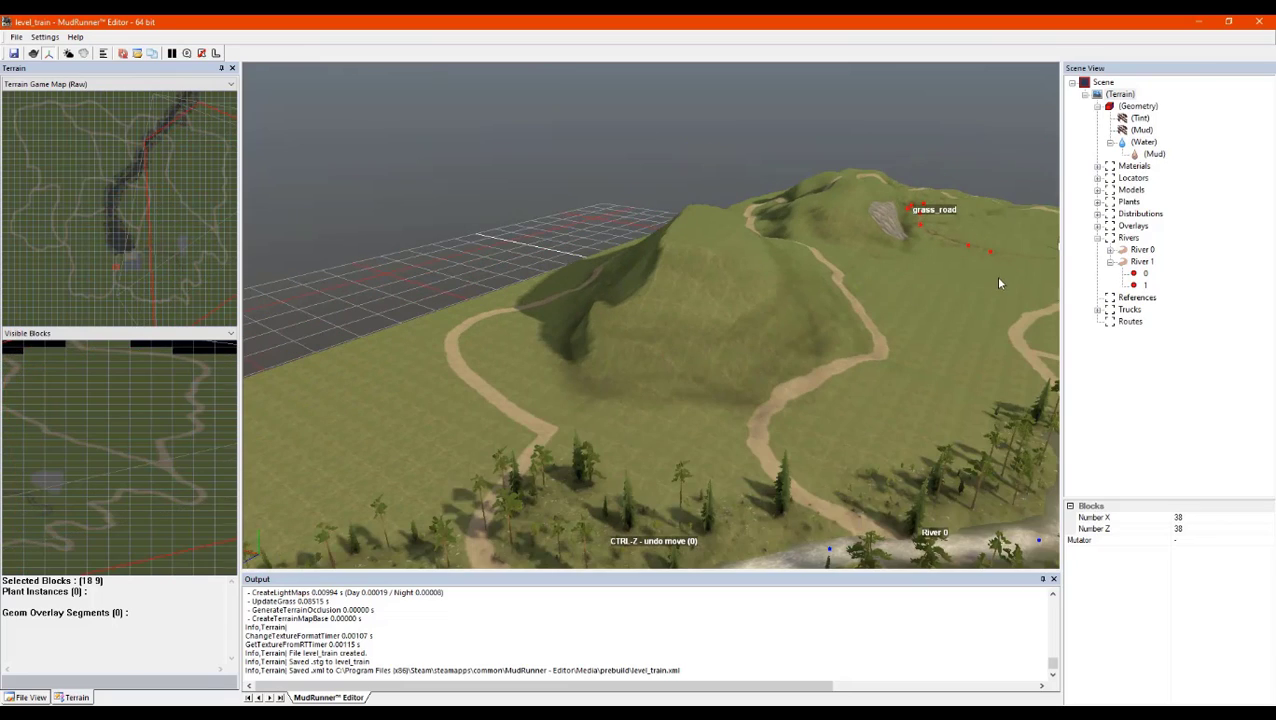
scroll(1012, 276, up, 2)
middle_drag(1013, 279, 957, 296)
scroll(957, 297, down, 2)
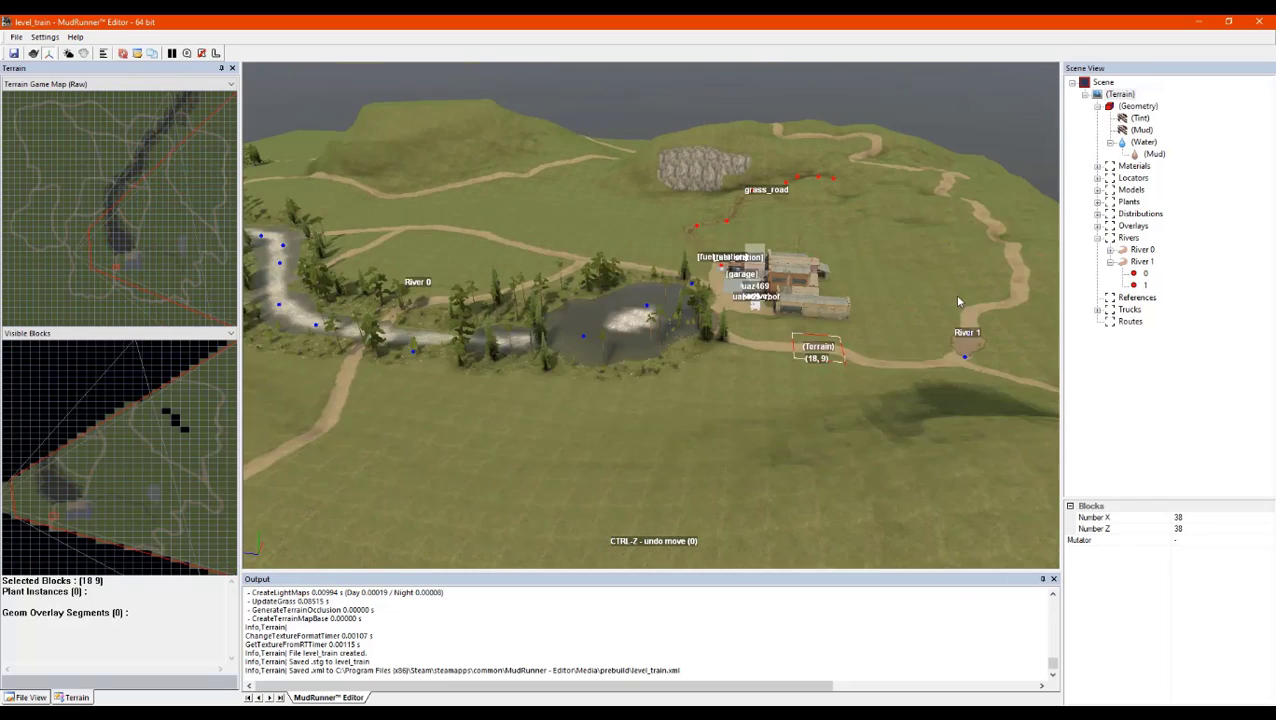
scroll(956, 335, up, 2)
scroll(755, 420, up, 3)
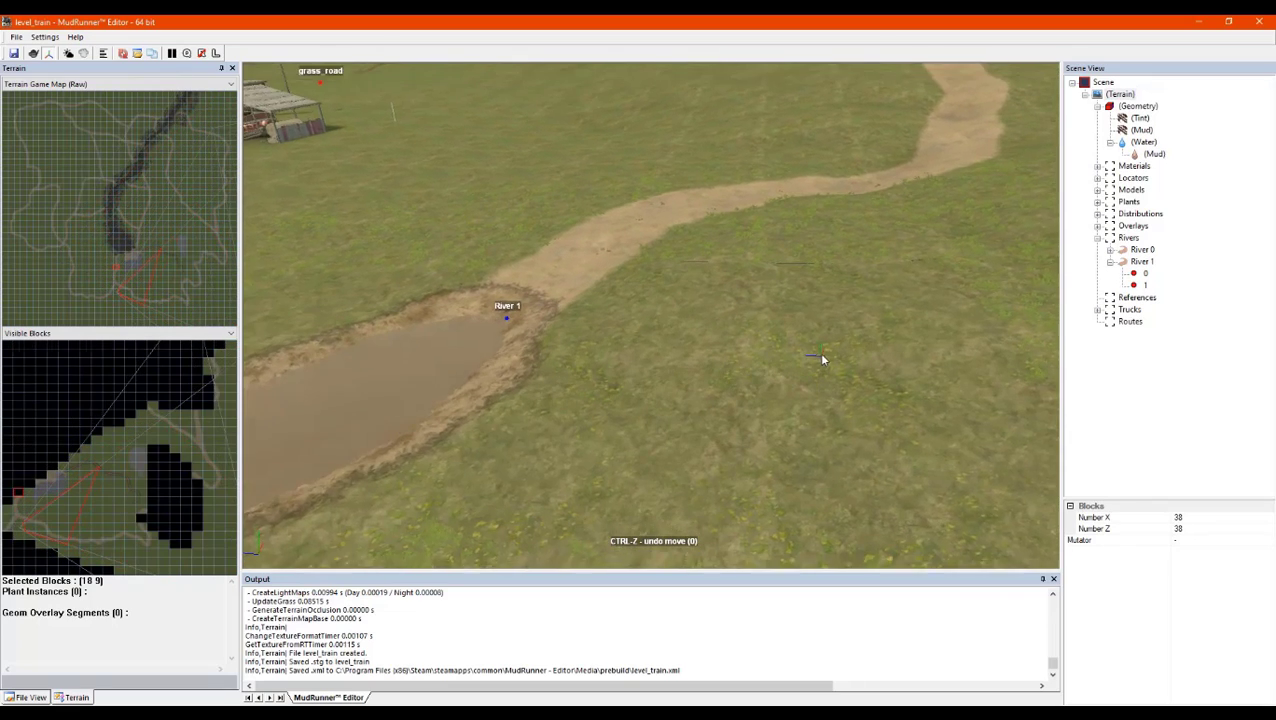
middle_drag(819, 355, 849, 356)
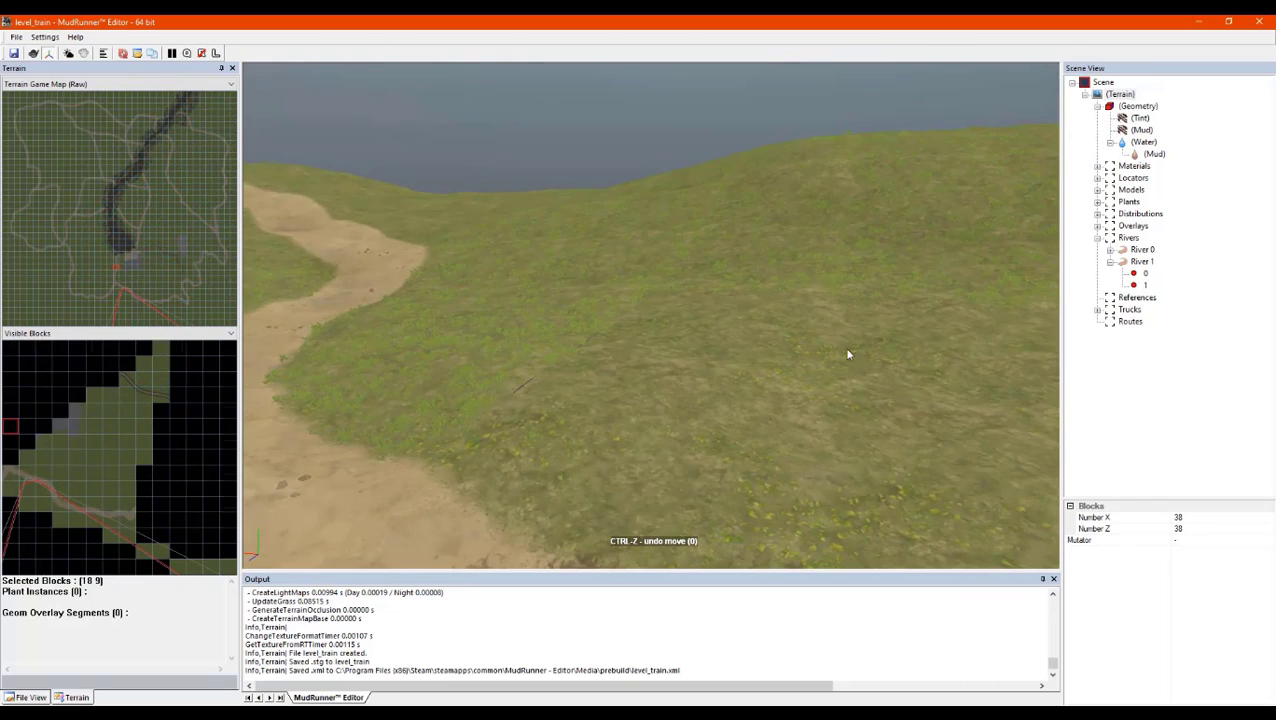
right_click(548, 285)
click(594, 289)
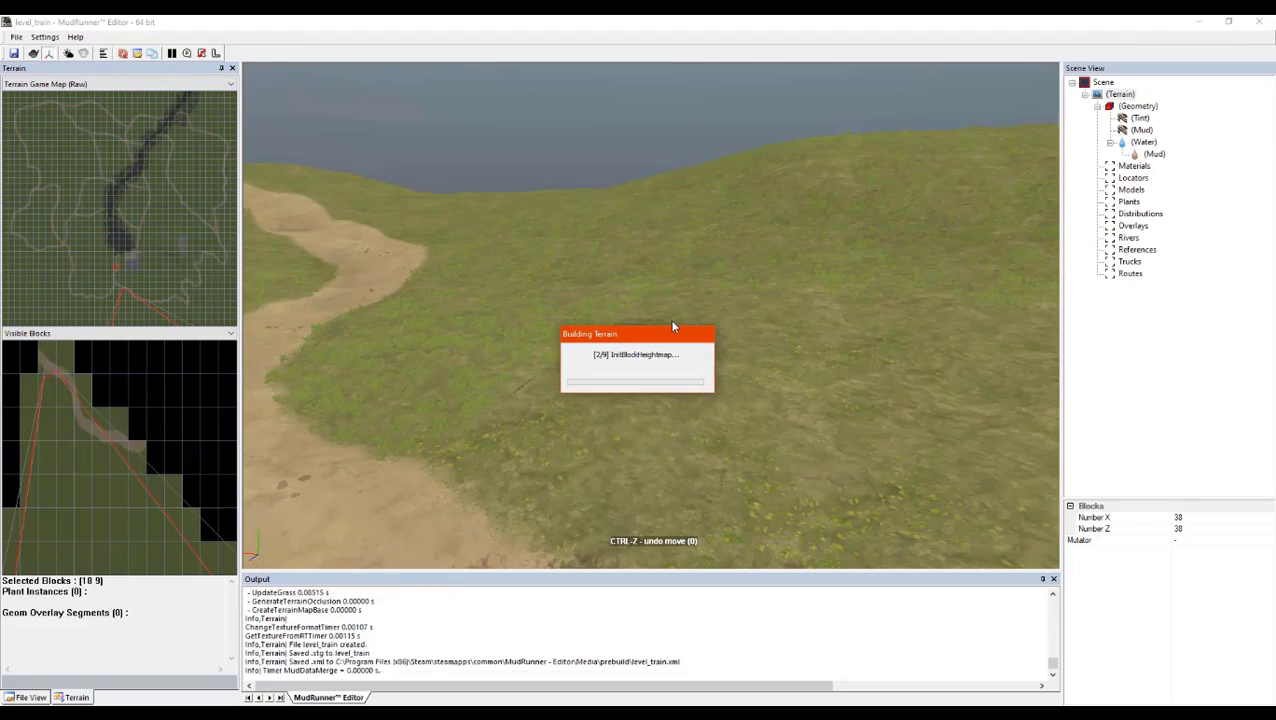
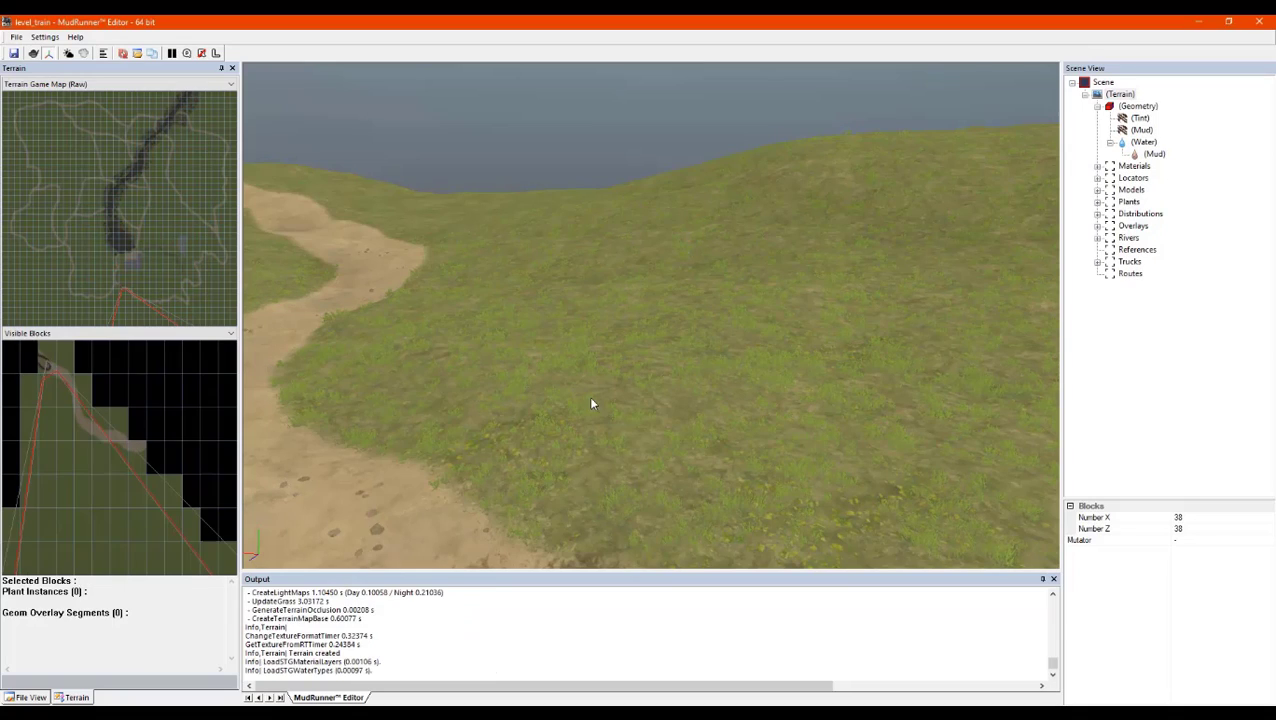
click(14, 55)
Examine the River 1 mud pit on the dirt road and the hill and roads around it
right_drag(594, 377, 716, 382)
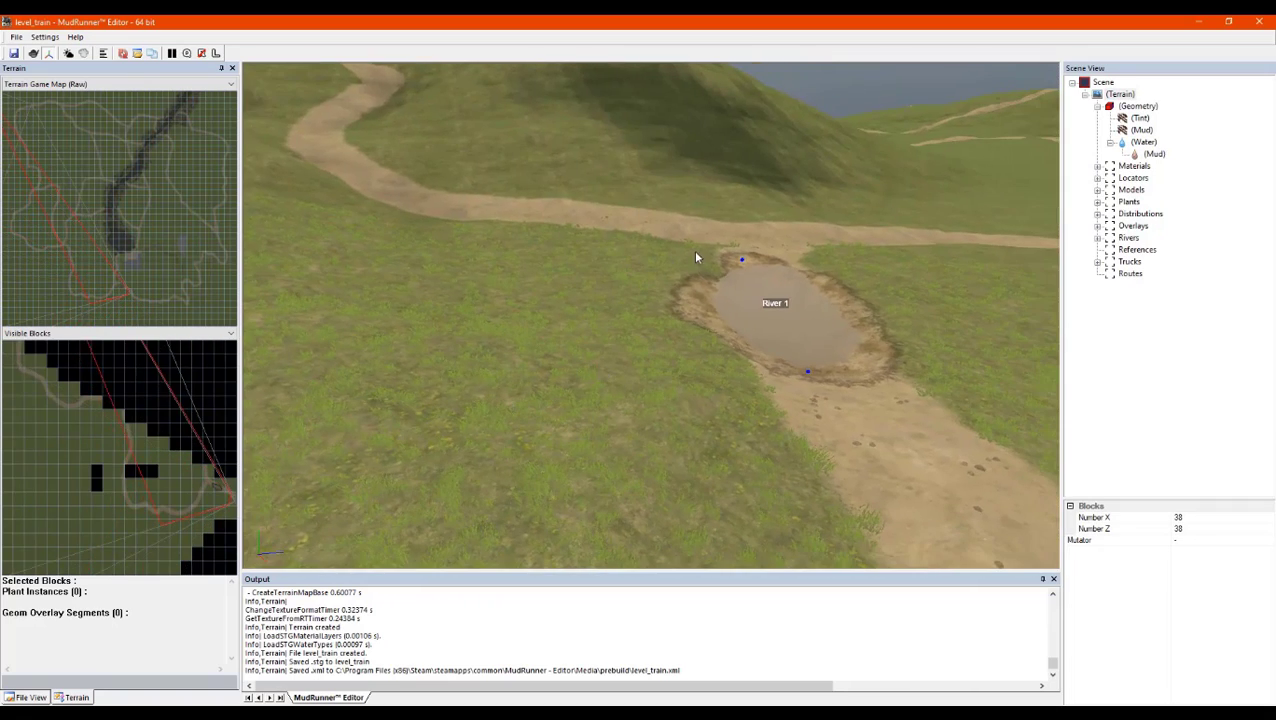
scroll(696, 242, up, 4)
scroll(718, 272, down, 8)
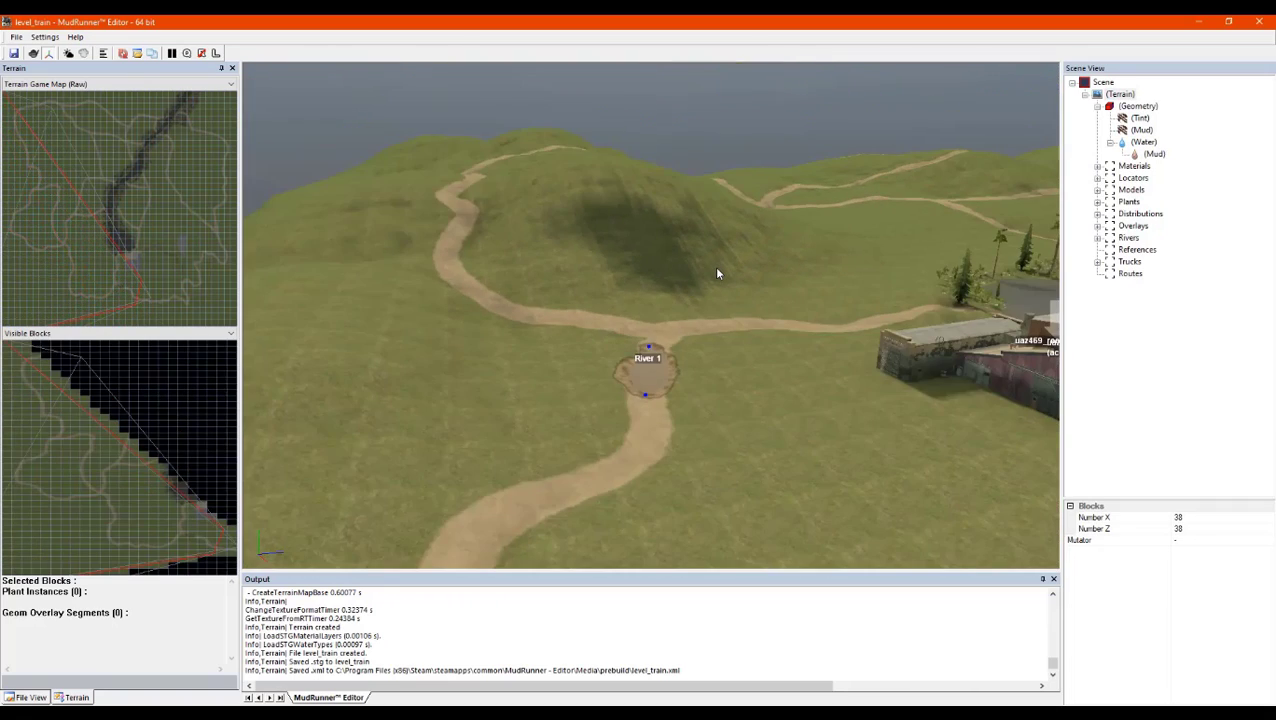
scroll(651, 386, up, 2)
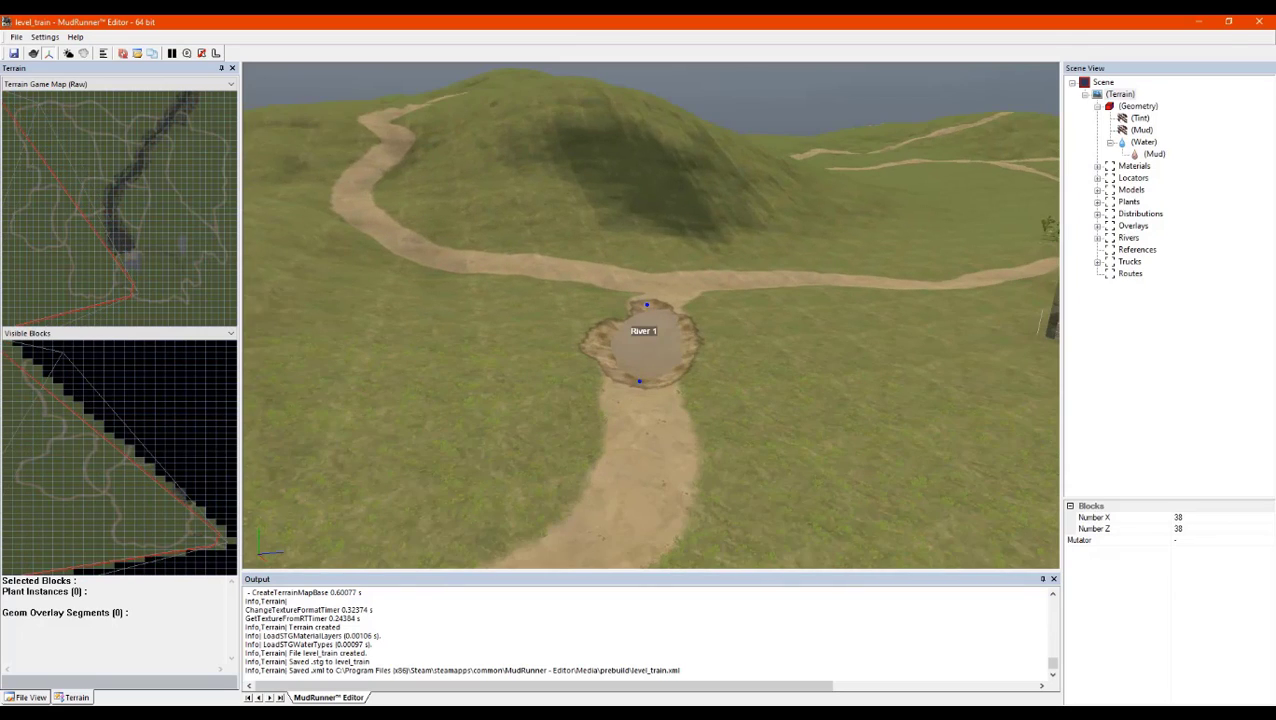
click(376, 715)
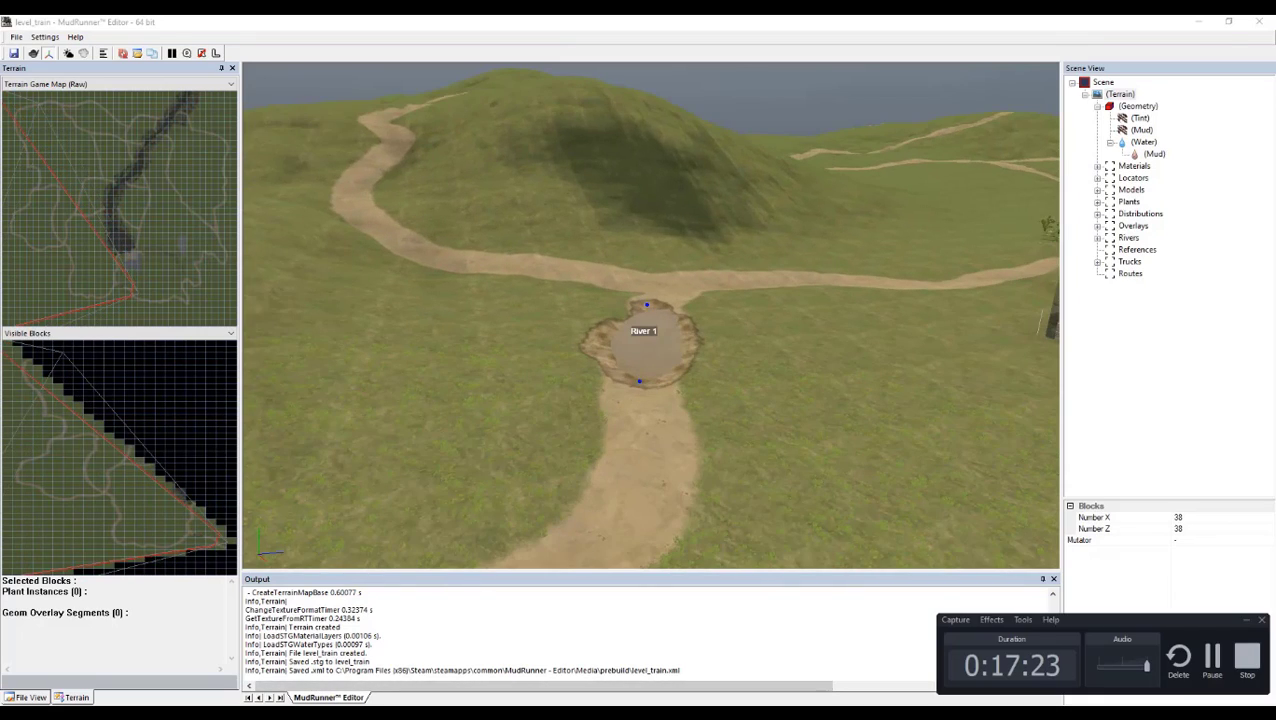
click(350, 715)
alt+middle_drag(610, 392, 759, 390)
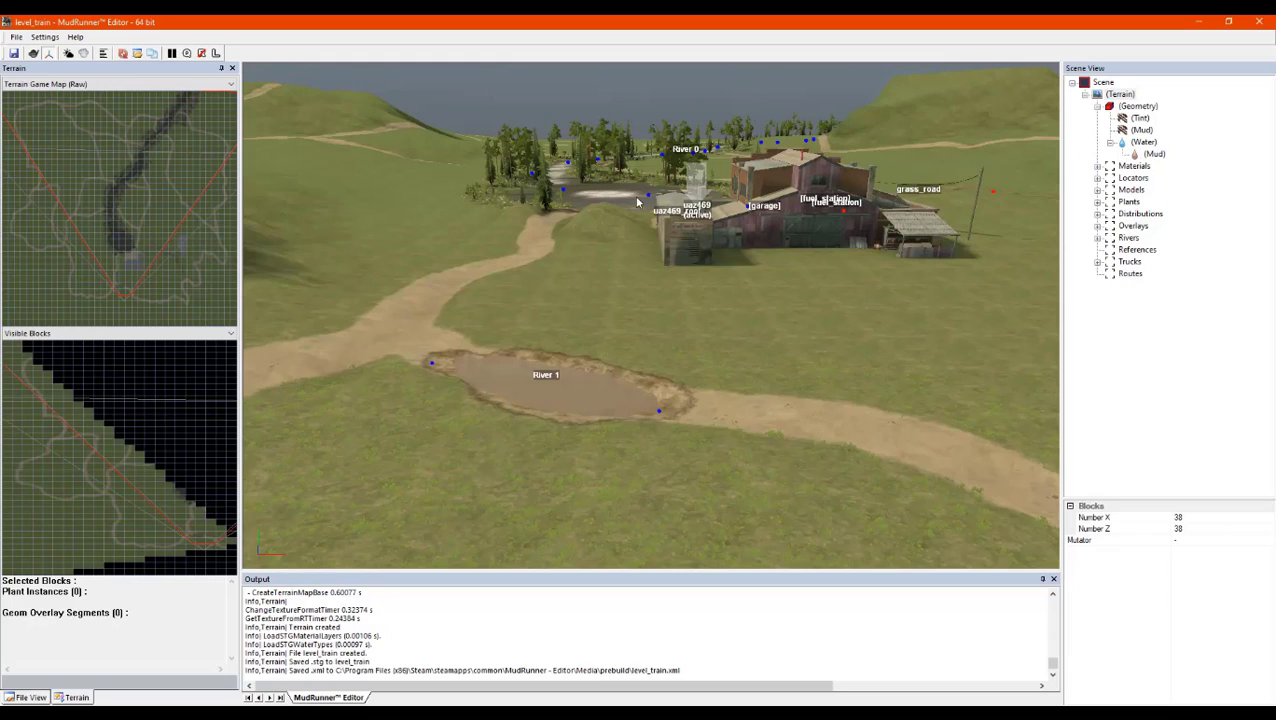
alt+middle_drag(637, 202, 600, 275)
Examine the River 0 pond, its muddy shore patch and the water's edge near the garage
scroll(598, 186, up, 5)
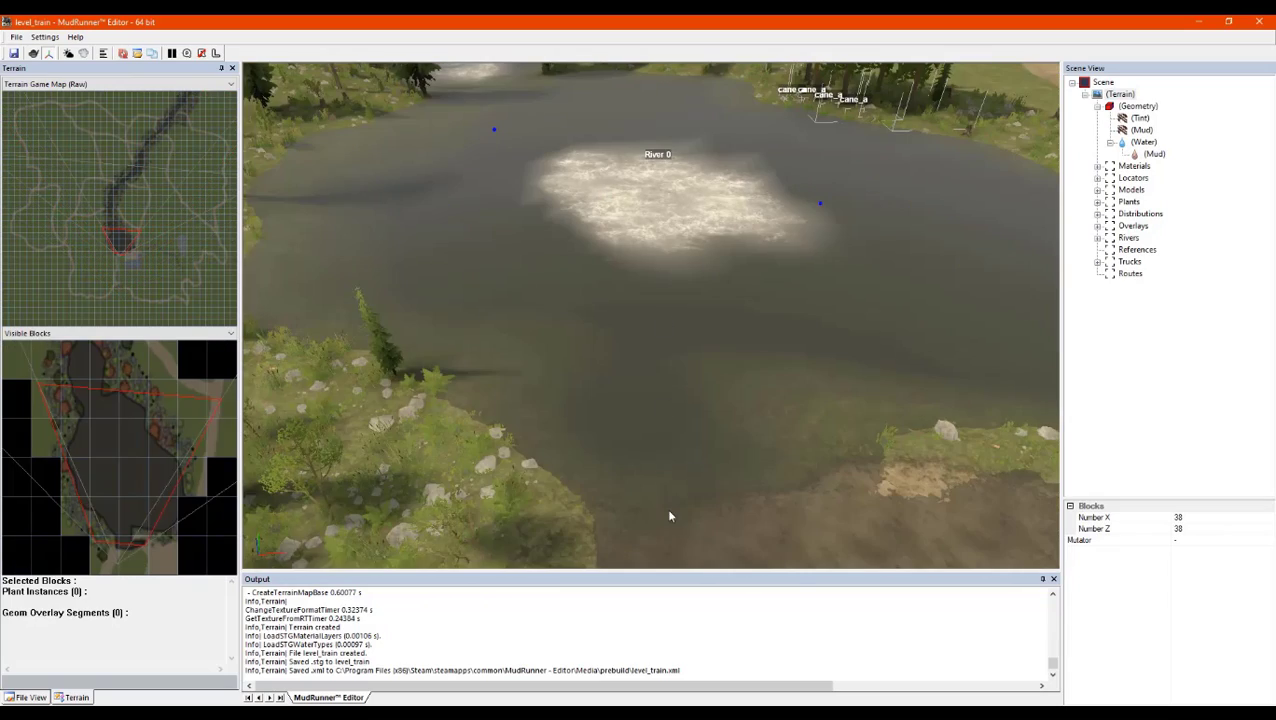
scroll(670, 513, down, 4)
alt+middle_drag(741, 463, 890, 463)
scroll(888, 466, down, 3)
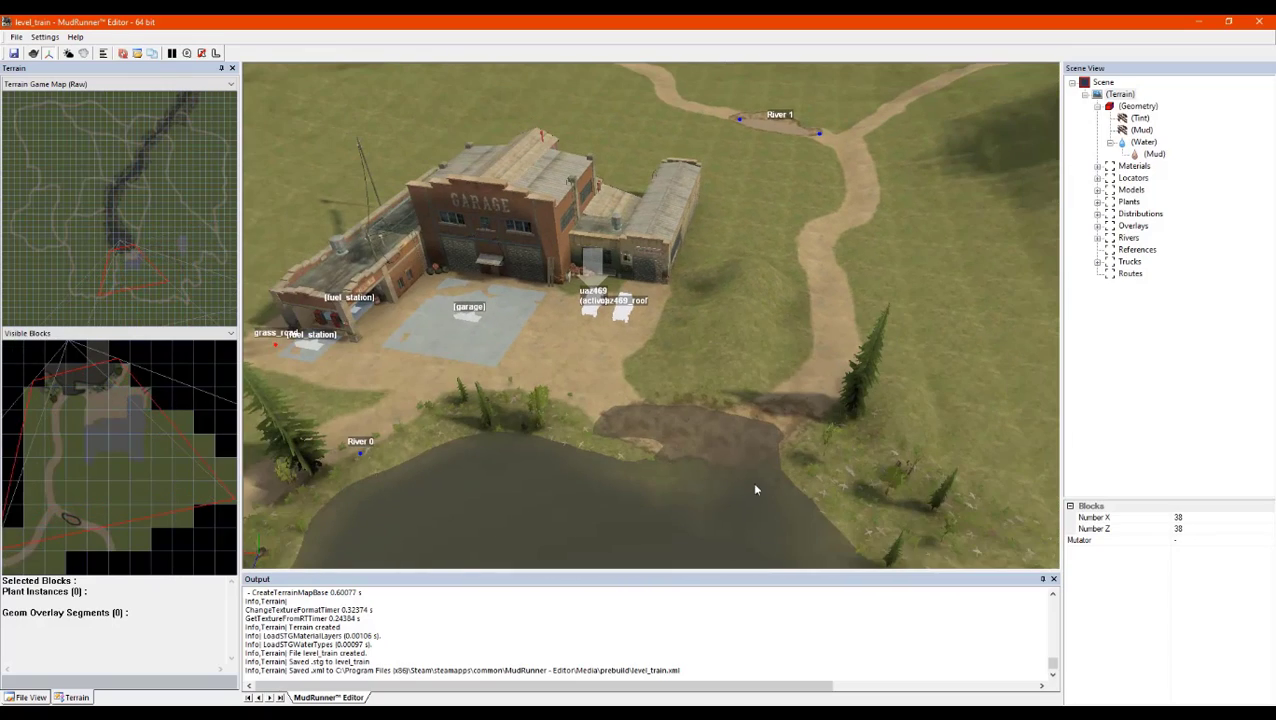
alt+middle_drag(755, 490, 774, 512)
scroll(756, 523, up, 3)
scroll(636, 313, up, 5)
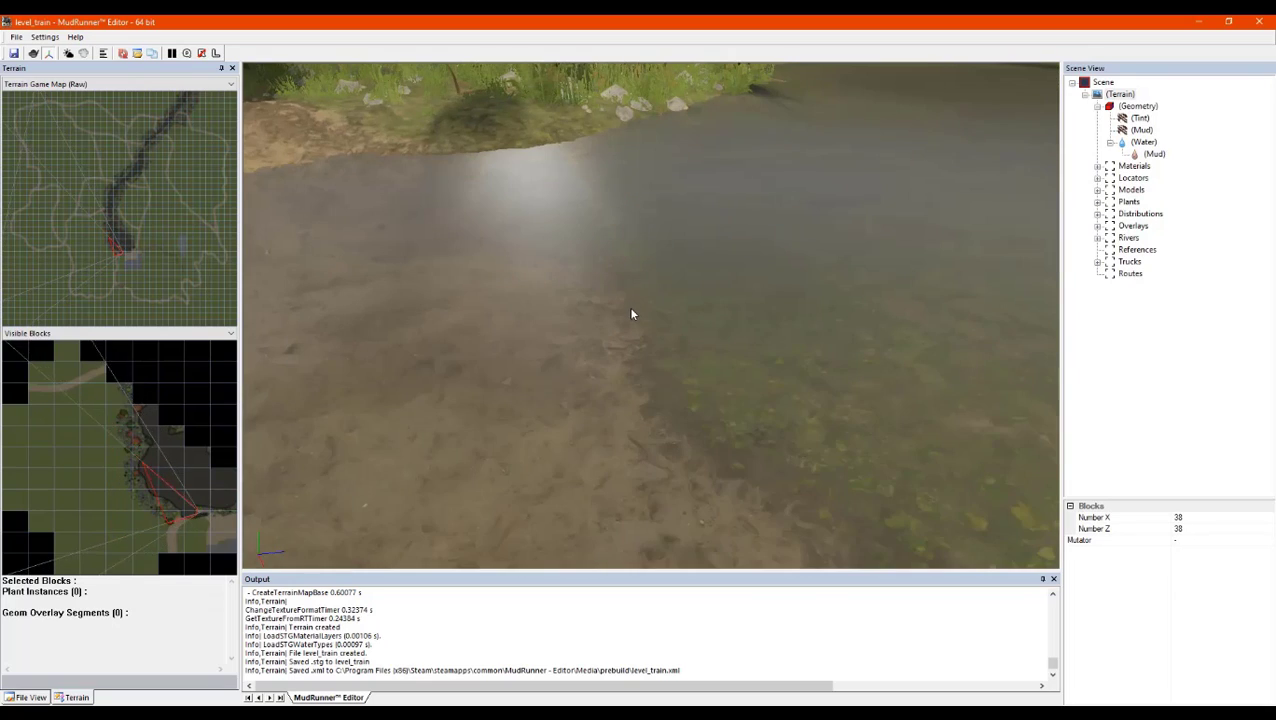
alt+middle_drag(631, 314, 574, 319)
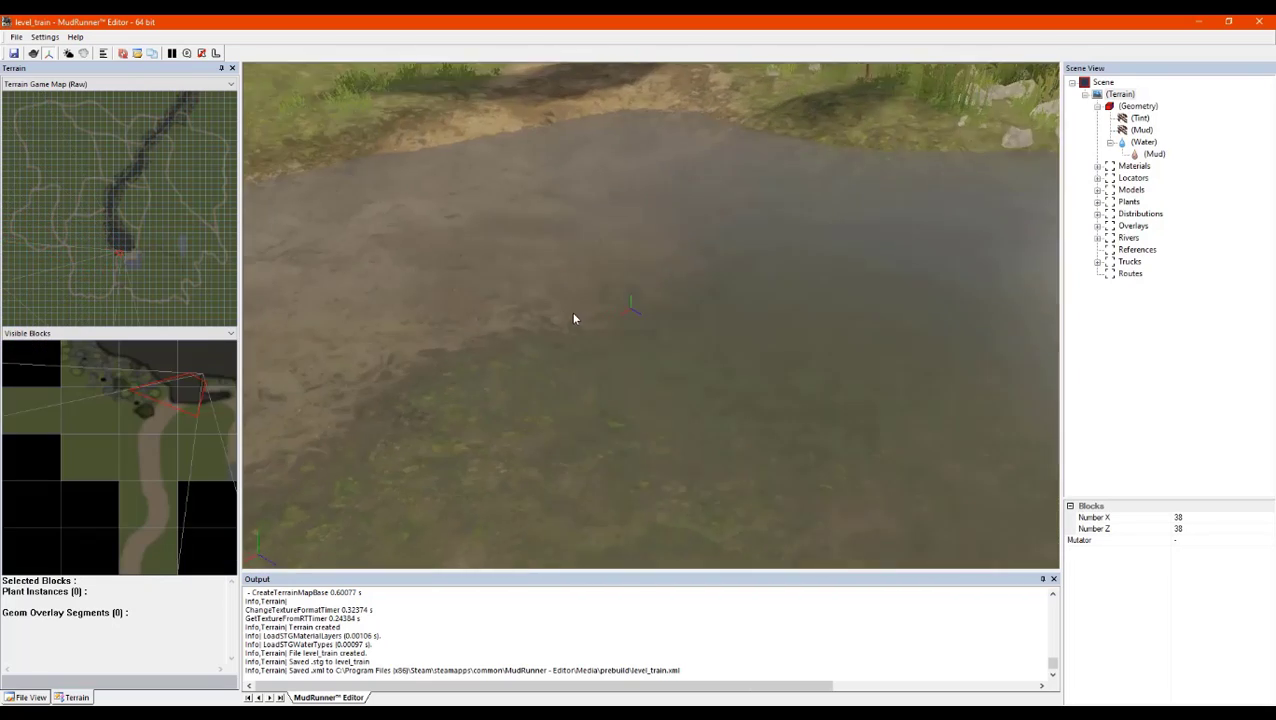
scroll(729, 216, up, 7)
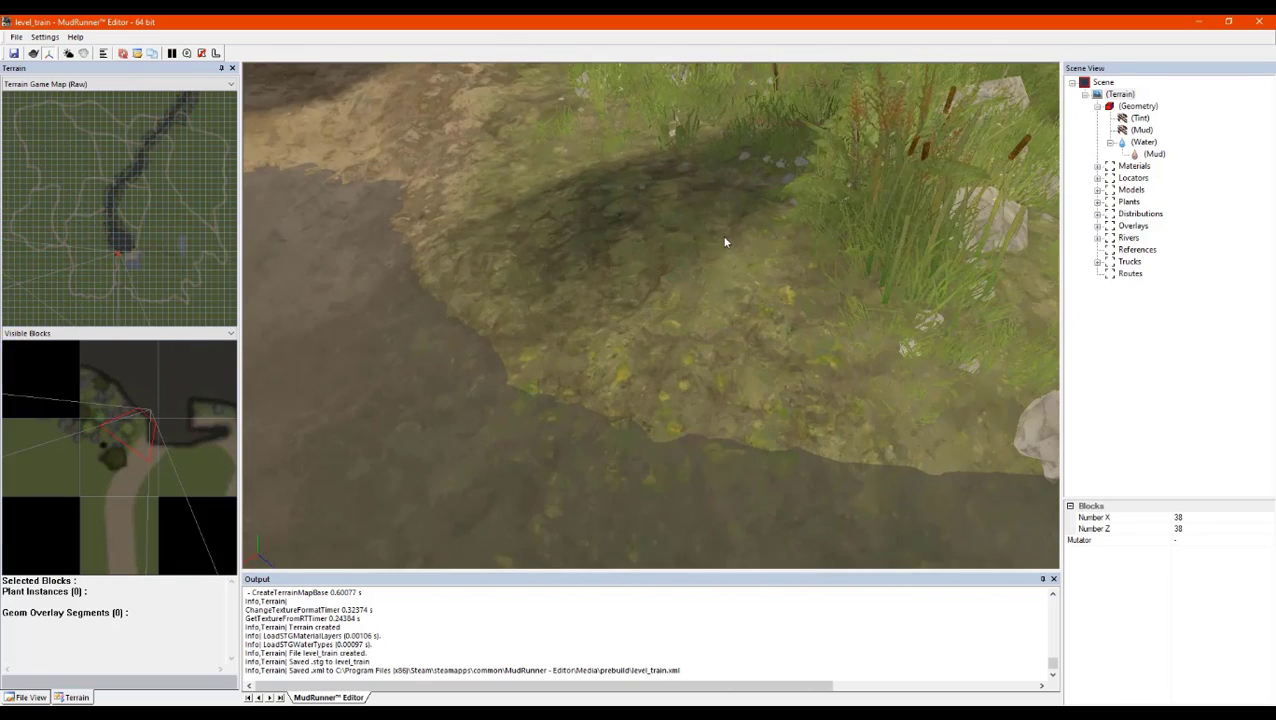
alt+middle_drag(668, 248, 784, 257)
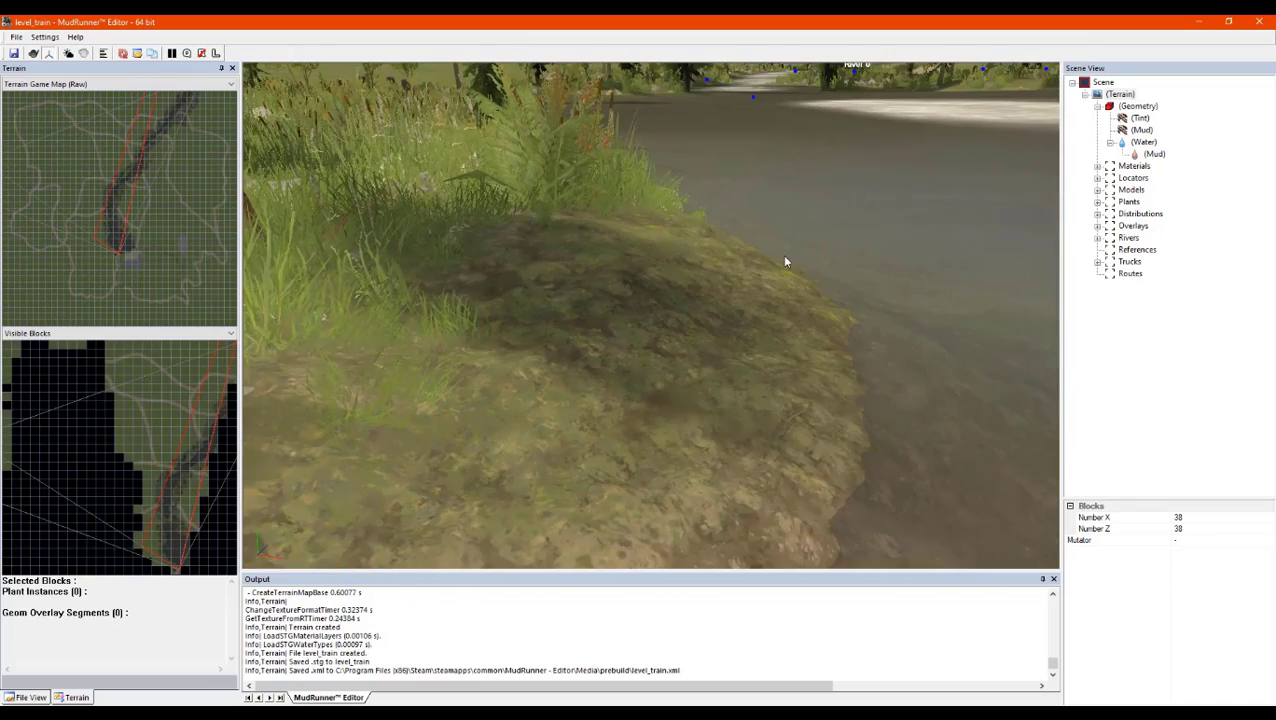
scroll(789, 260, down, 10)
scroll(785, 338, up, 3)
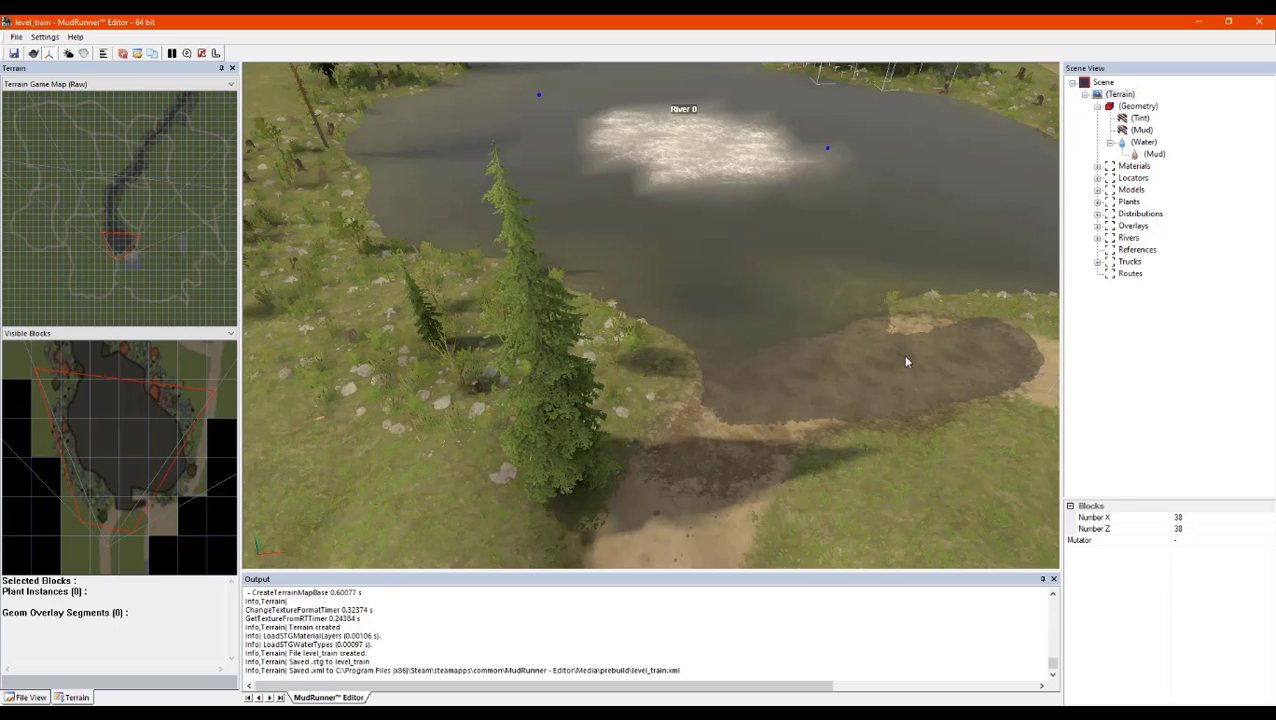
Duplicate a pine_c tree from the pond's far bank and move the copy beside the muddy shore patch near the garage
alt+middle_drag(906, 347, 903, 307)
click(582, 83)
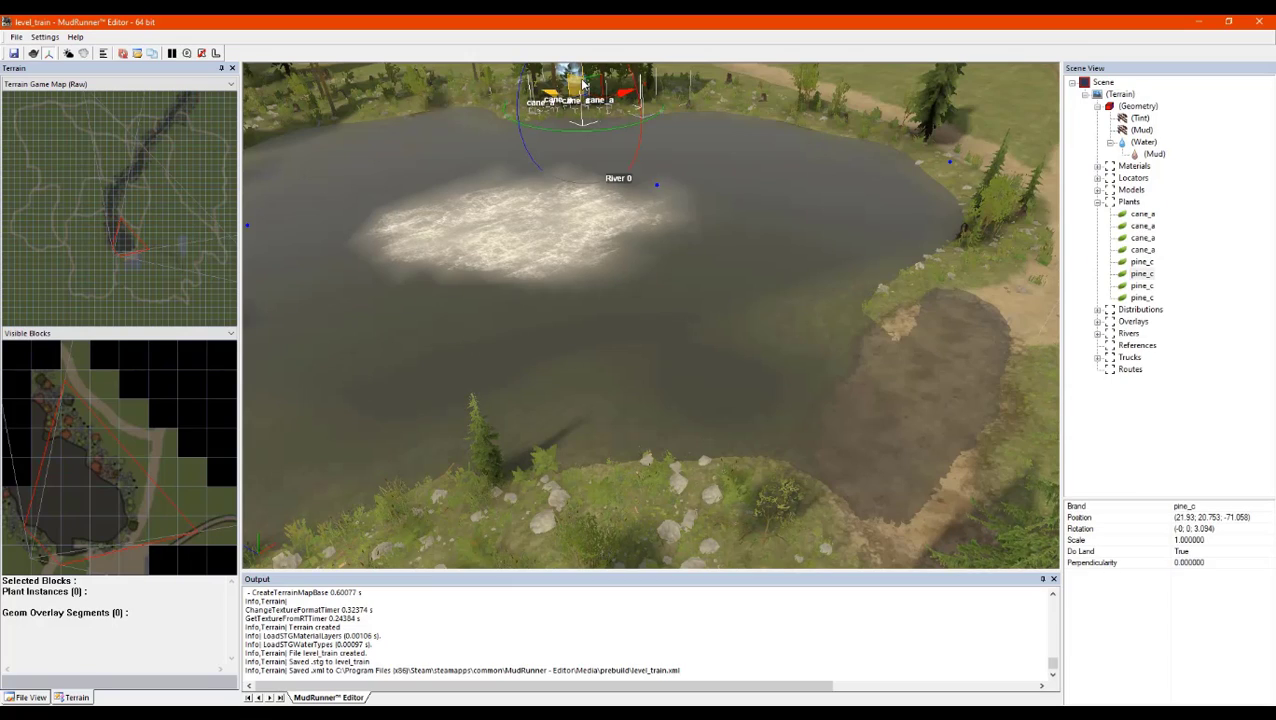
right_click(579, 99)
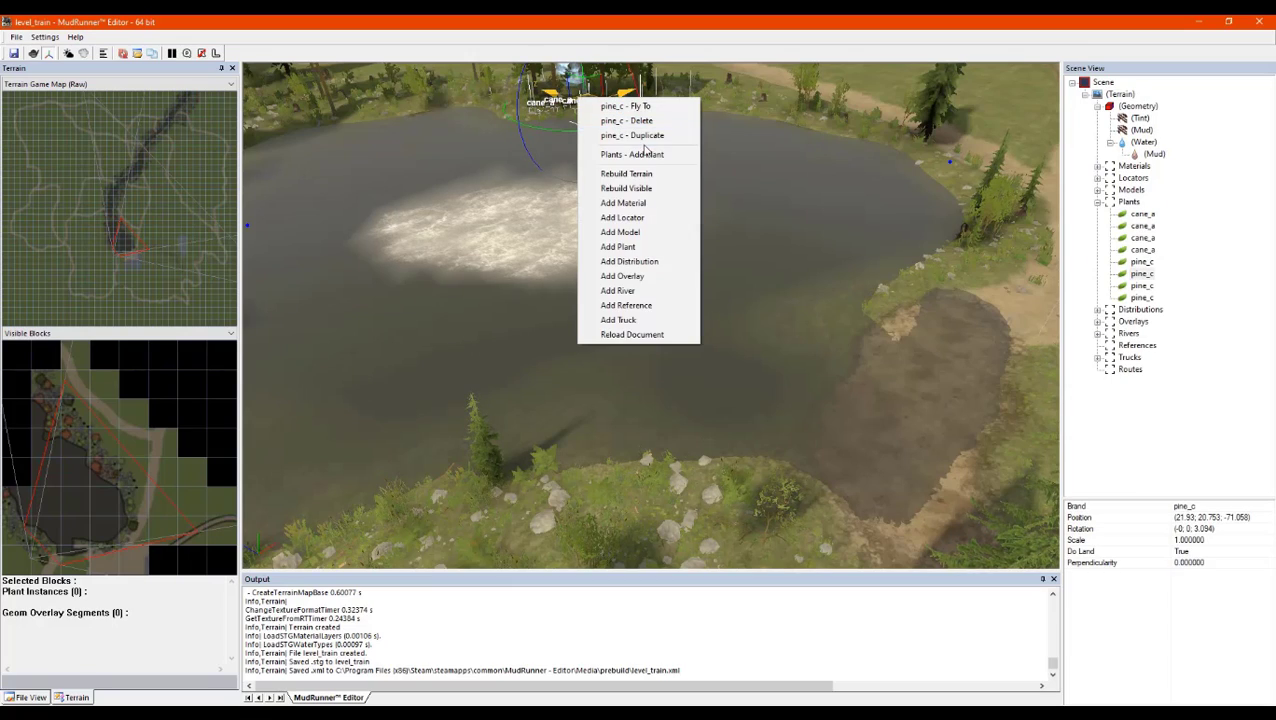
click(640, 138)
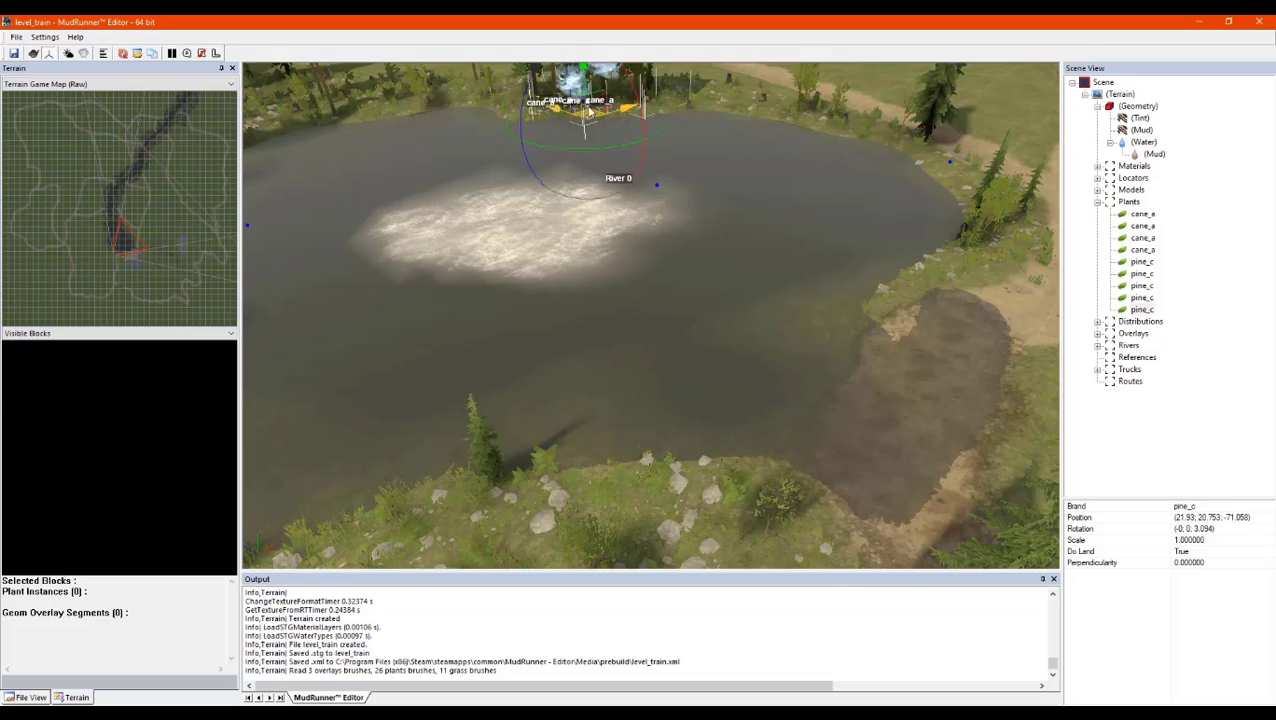
drag(590, 112, 867, 300)
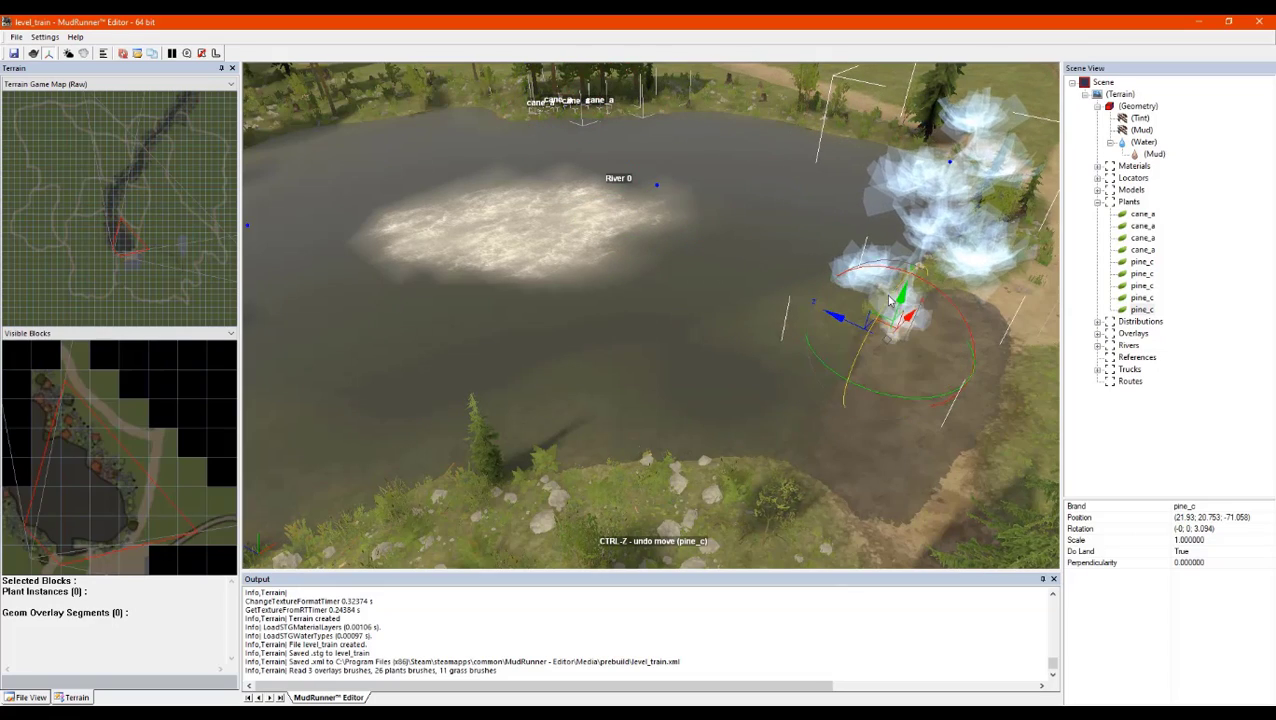
alt+middle_drag(939, 255, 881, 310)
drag(938, 372, 984, 405)
Duplicate the pine_c twice, placing one copy beside it and the other at the far end of the muddy patch
right_click(980, 396)
click(1029, 432)
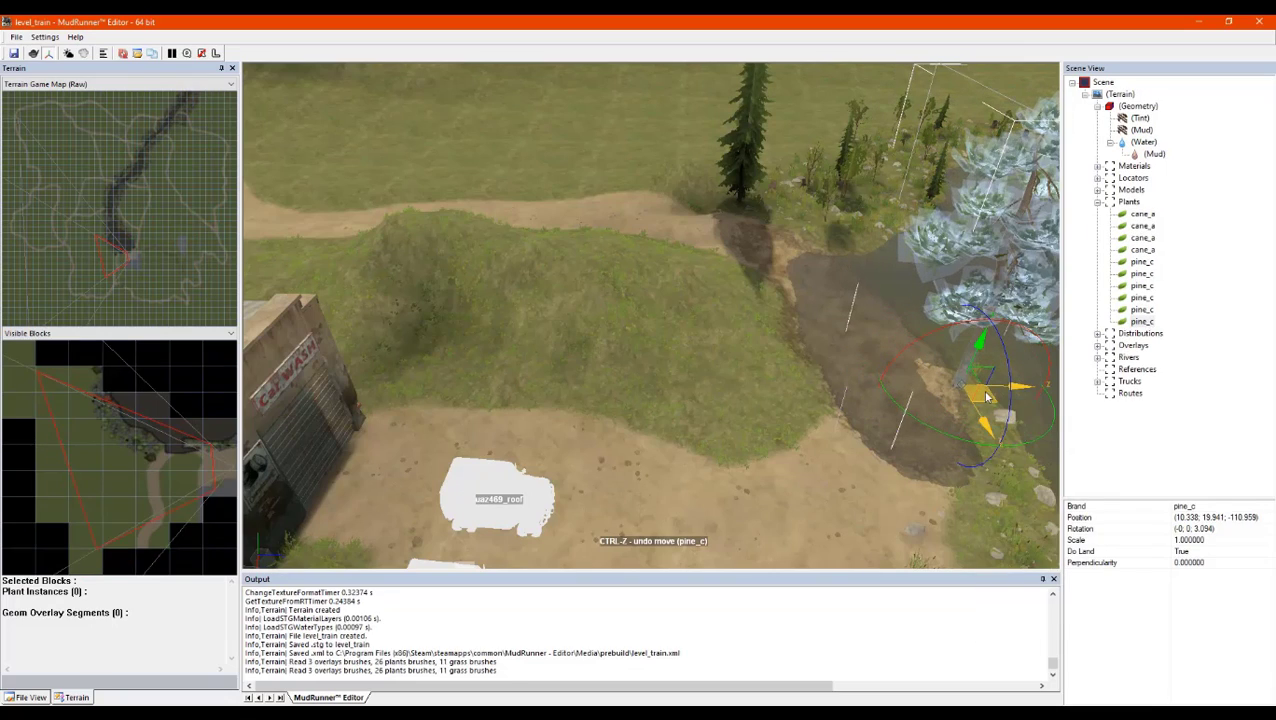
right_click(1028, 465)
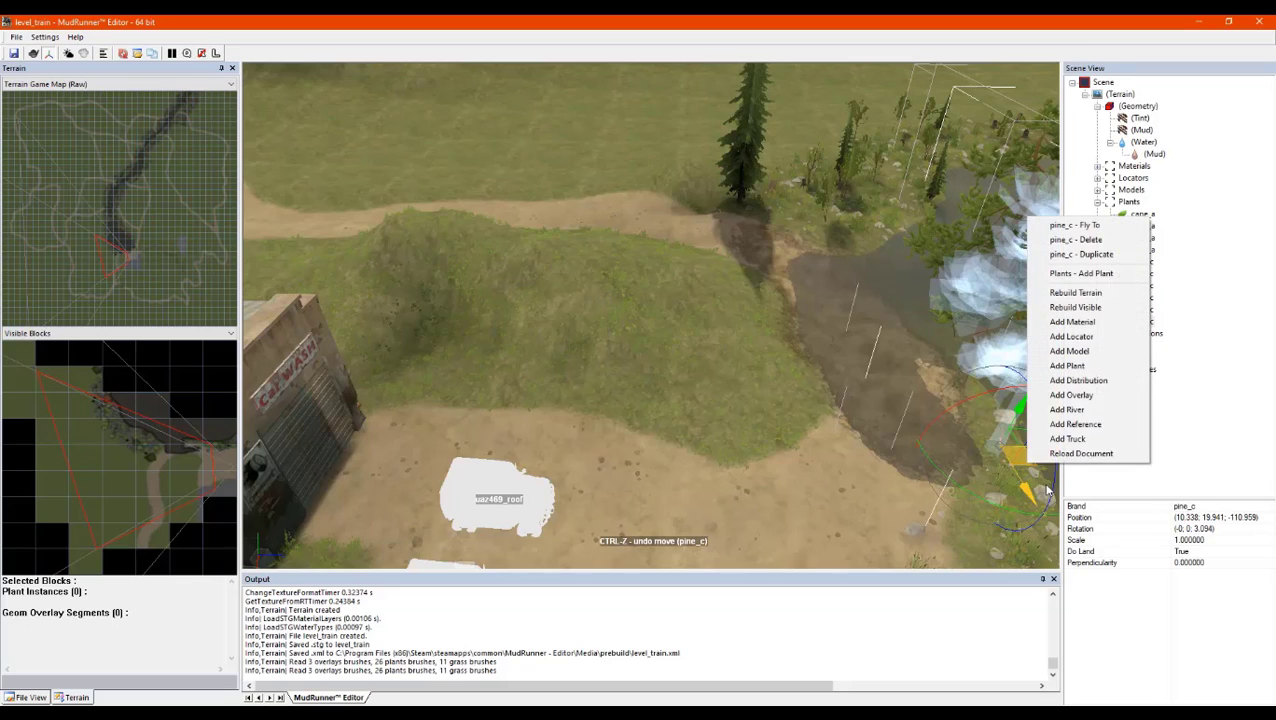
click(1087, 262)
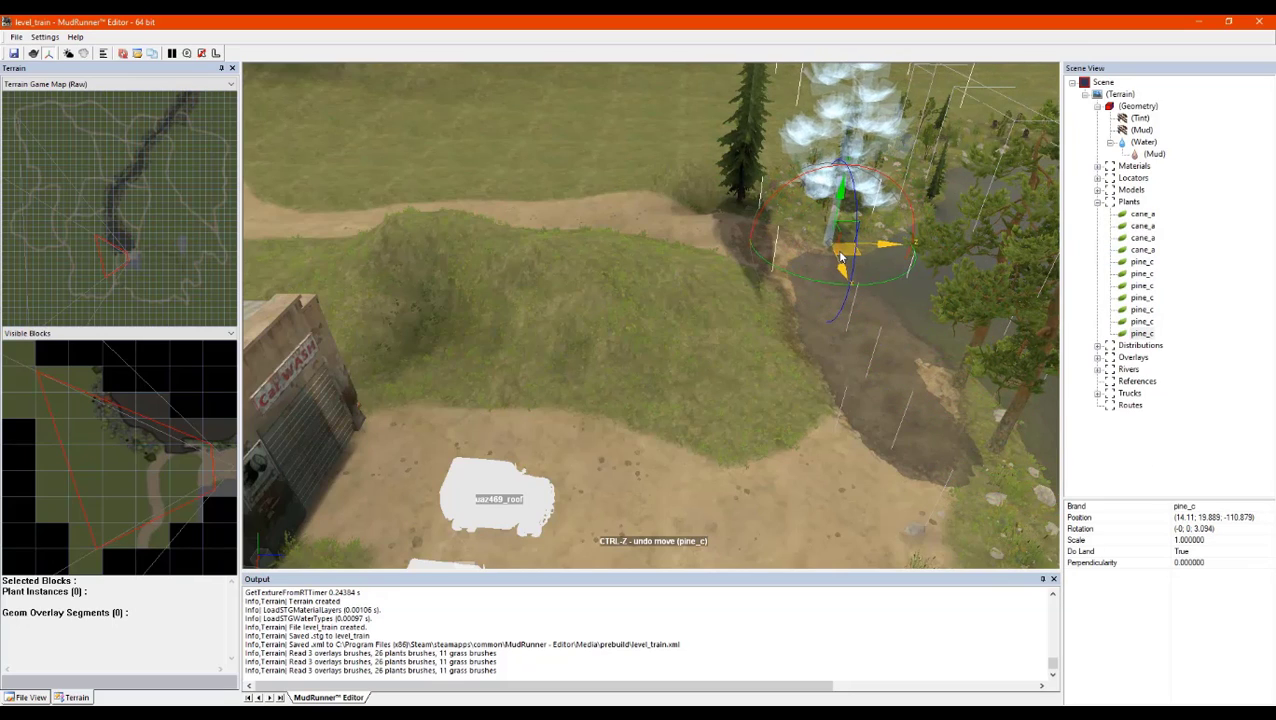
Duplicate the pine_c at the far end of the muddy patch twice, placing the copies close by toward the pond
right_click(840, 254)
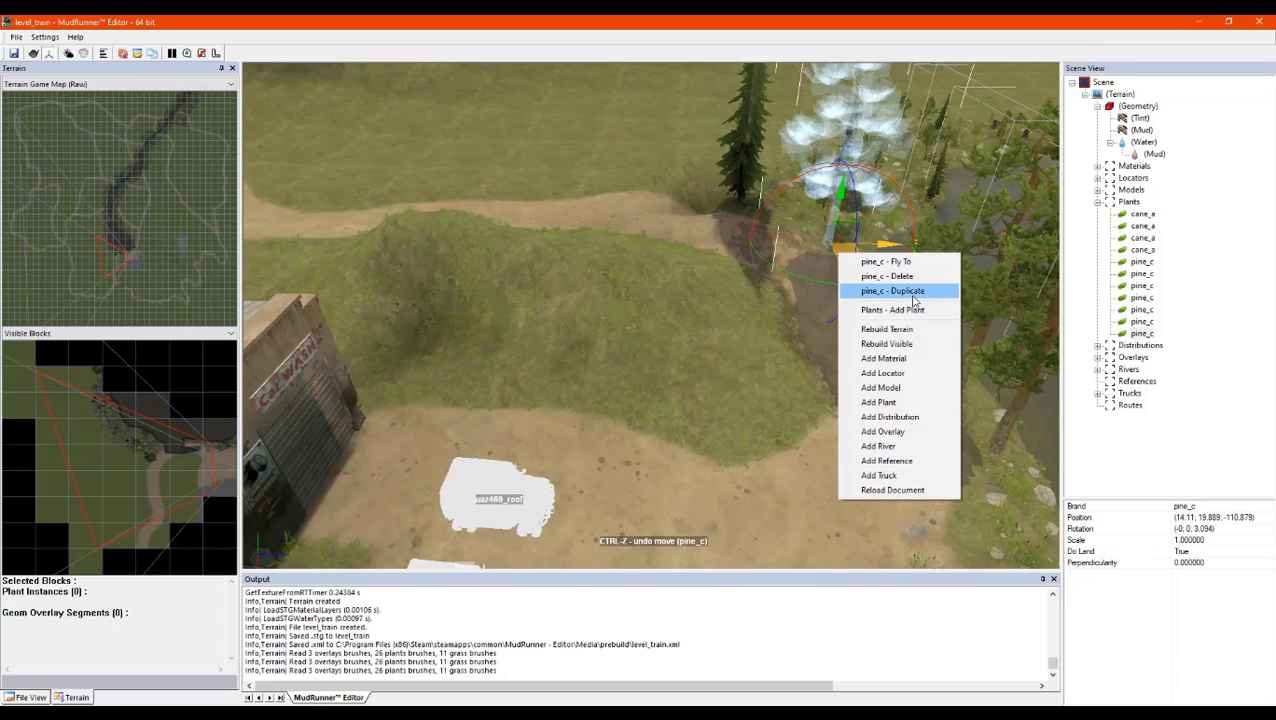
click(912, 292)
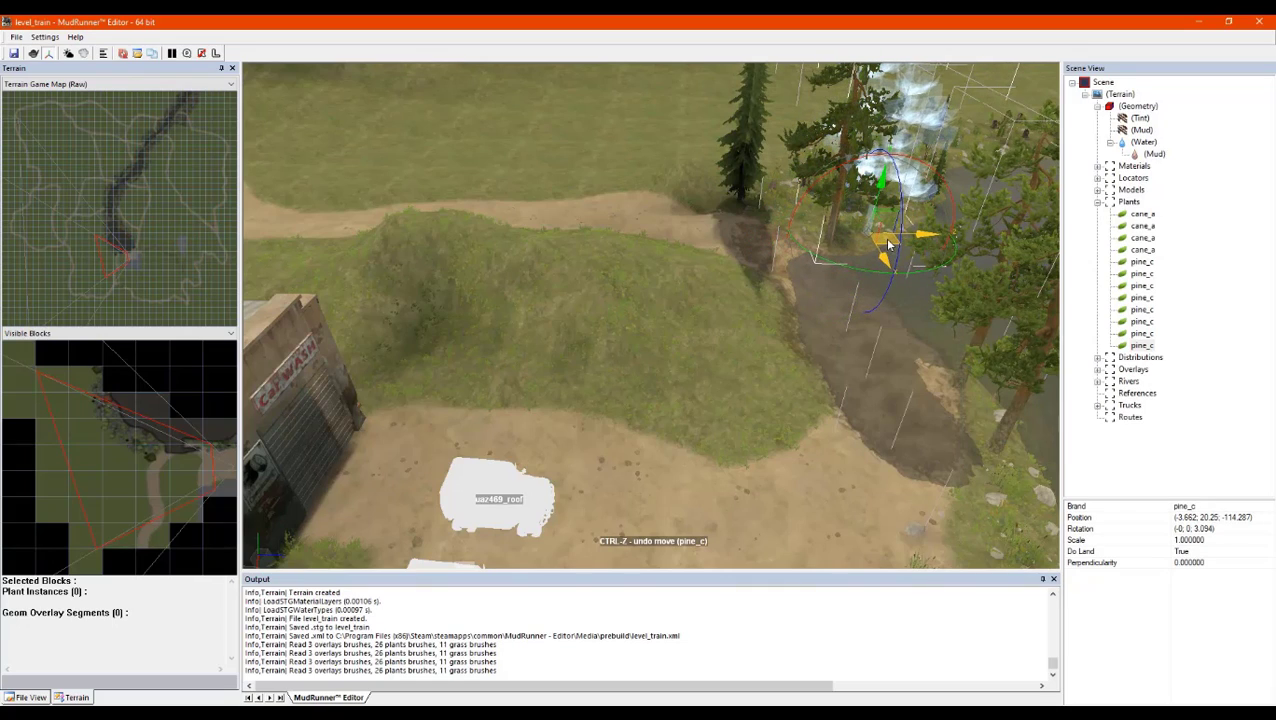
right_click(884, 237)
click(935, 277)
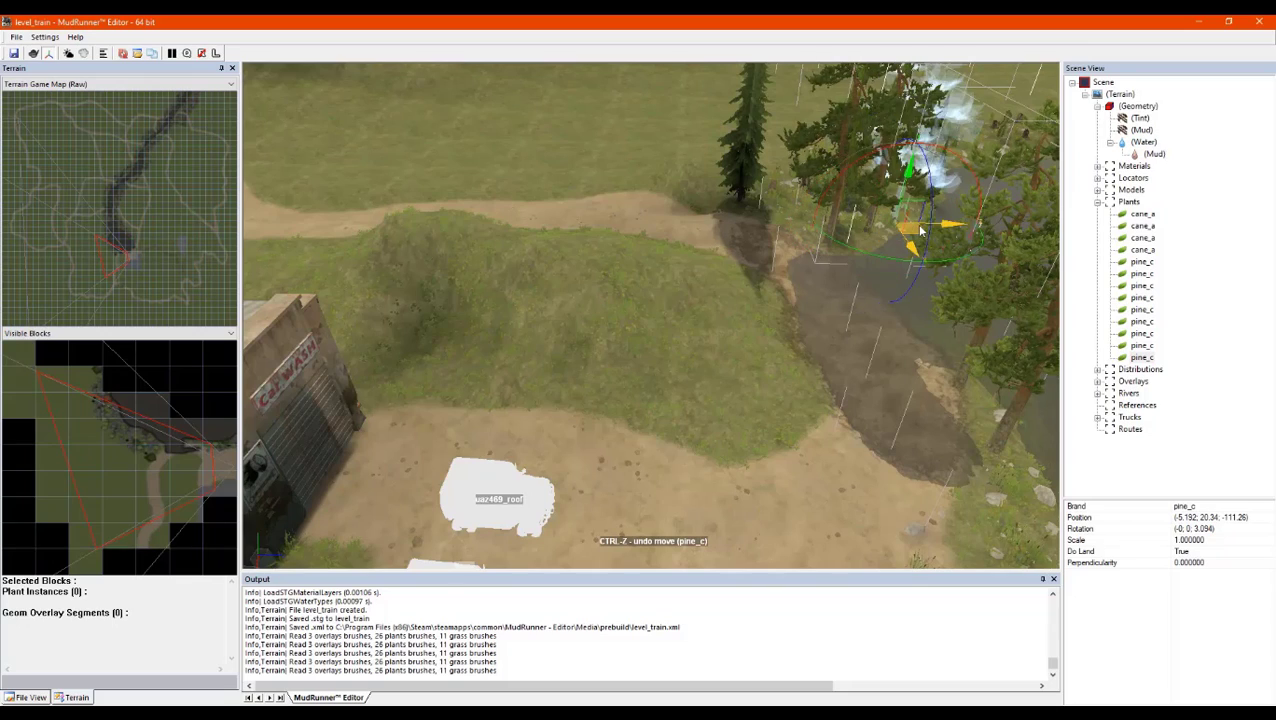
Make another pine_c copy and move it onto the grassy pond bank facing the garage
right_click(938, 232)
click(978, 273)
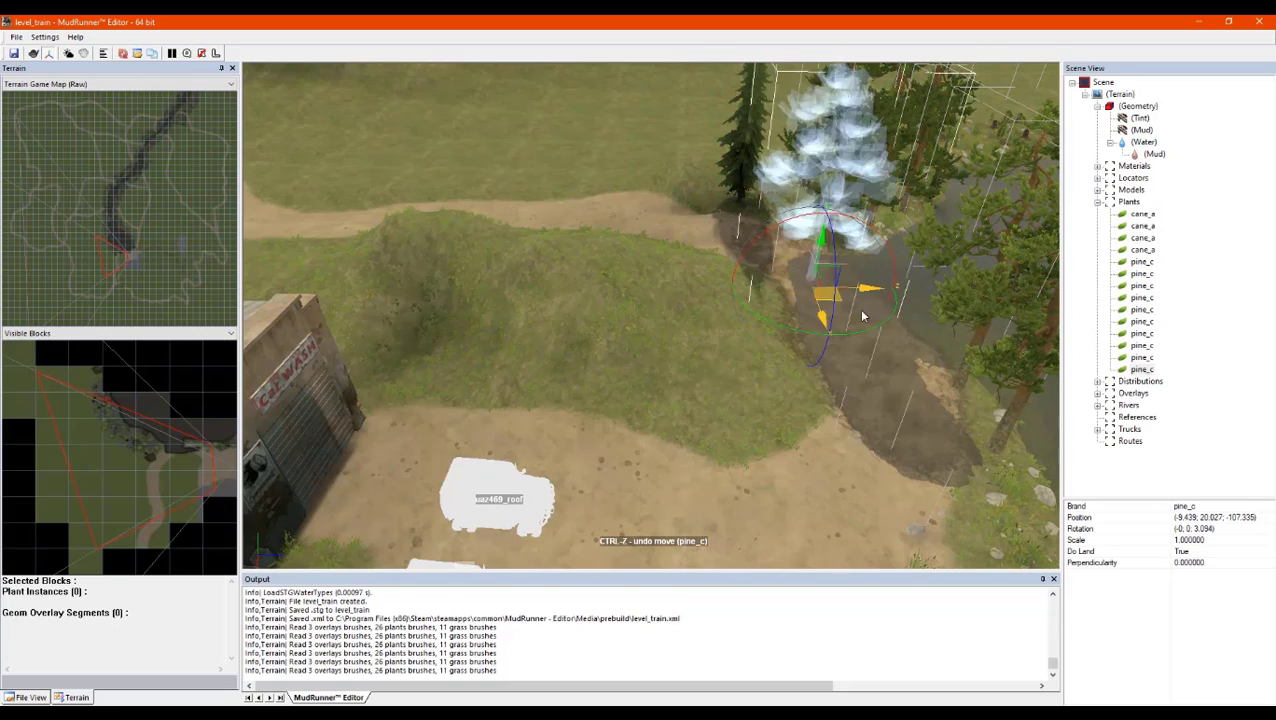
scroll(1021, 563, down, 5)
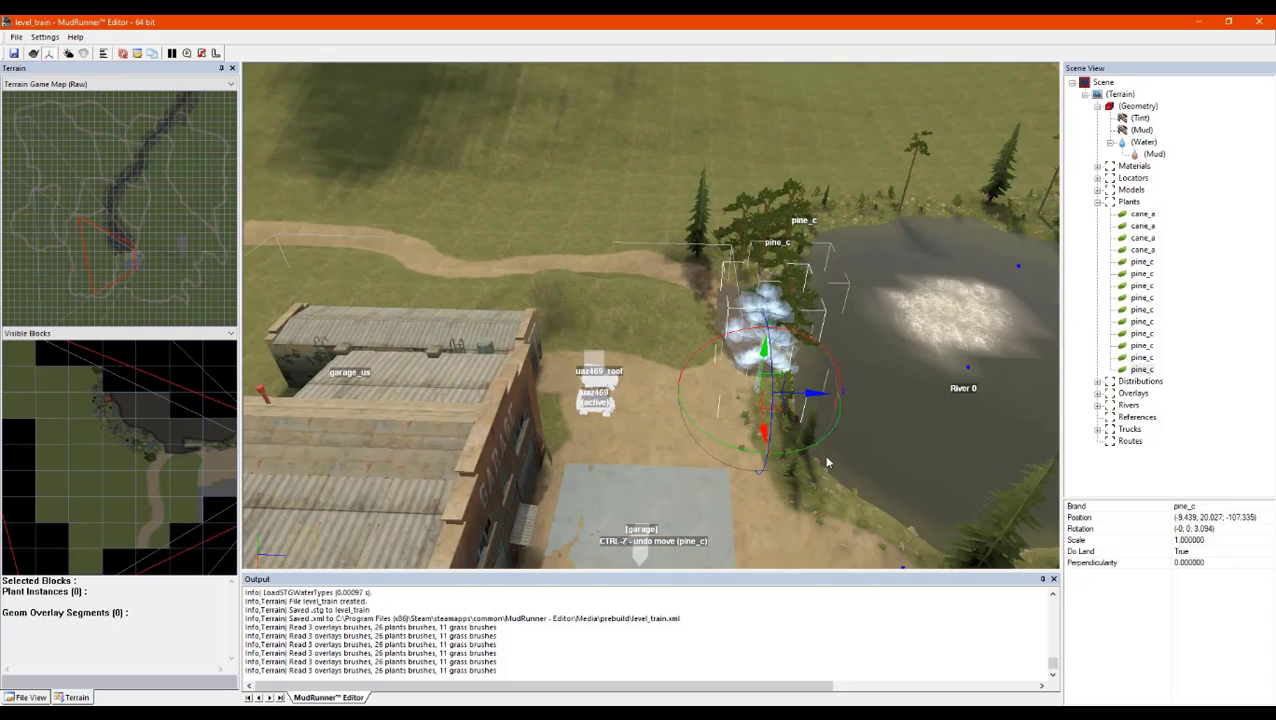
scroll(829, 461, up, 3)
drag(750, 348, 818, 502)
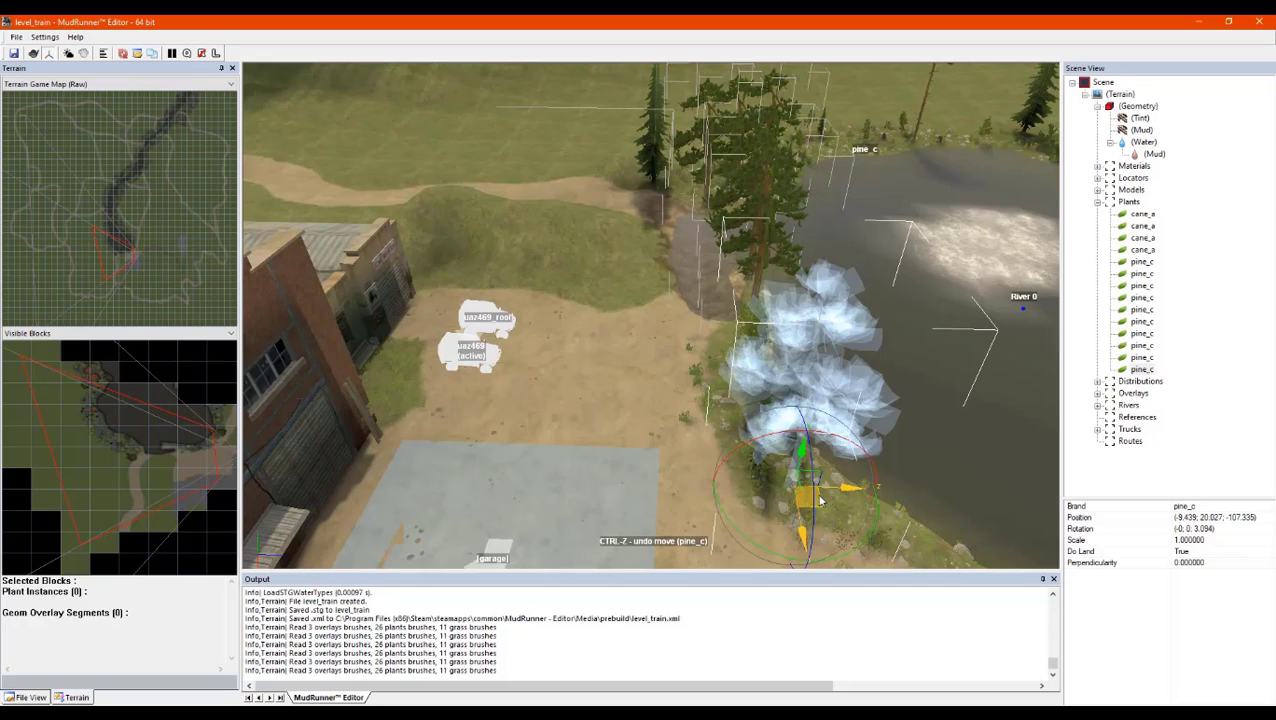
Duplicate pine_c five more times and spread the copies along the pond bank beside the dirt road past the garage
scroll(820, 500, down, 3)
right_click(657, 324)
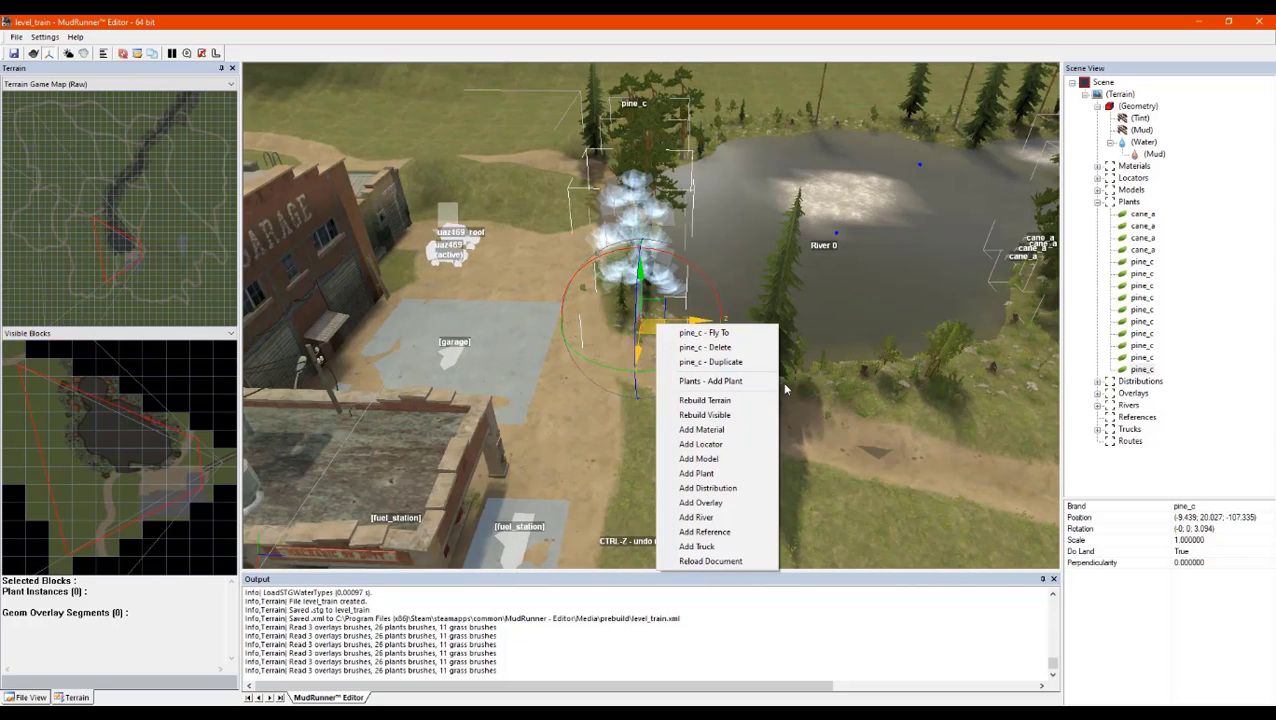
click(738, 363)
drag(655, 335, 1022, 428)
right_click(717, 355)
click(801, 395)
right_click(869, 391)
click(932, 432)
right_click(786, 400)
click(845, 428)
right_click(968, 392)
click(1015, 432)
click(1021, 425)
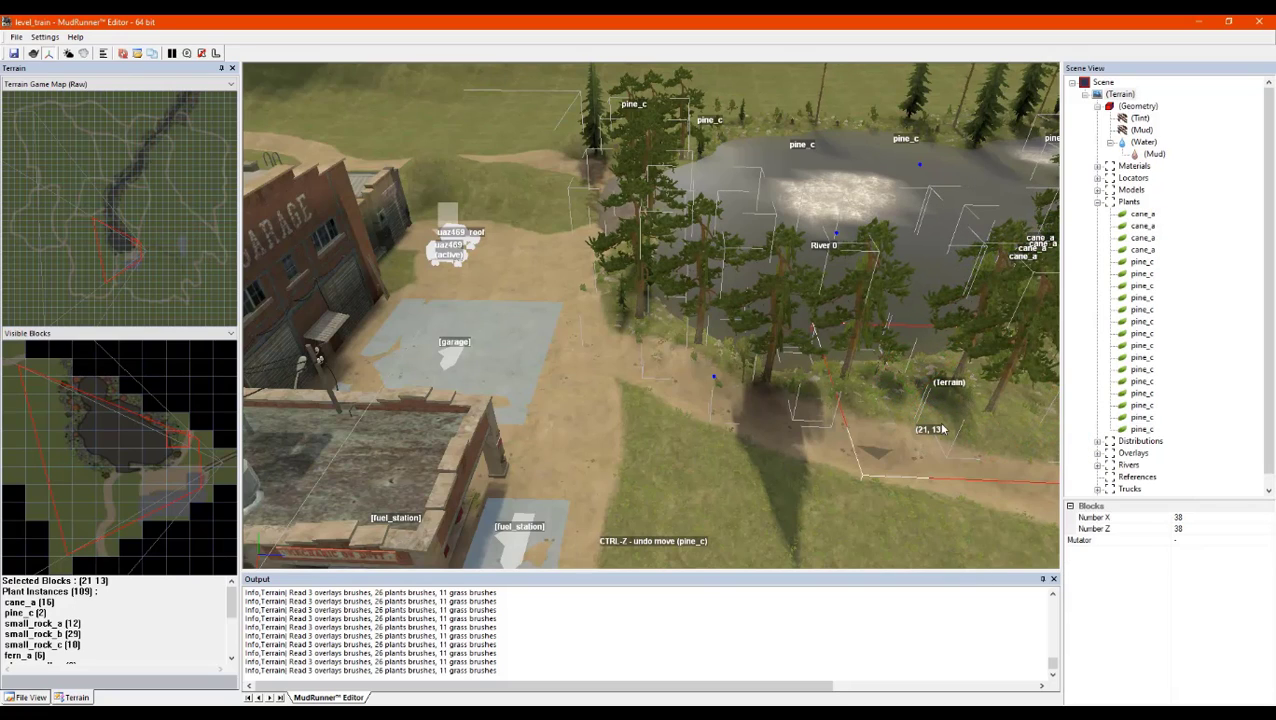
Rebuild the terrain with the added pine_c trees around the pond
alt+middle_drag(933, 420, 884, 419)
scroll(884, 419, down, 5)
scroll(884, 418, up, 2)
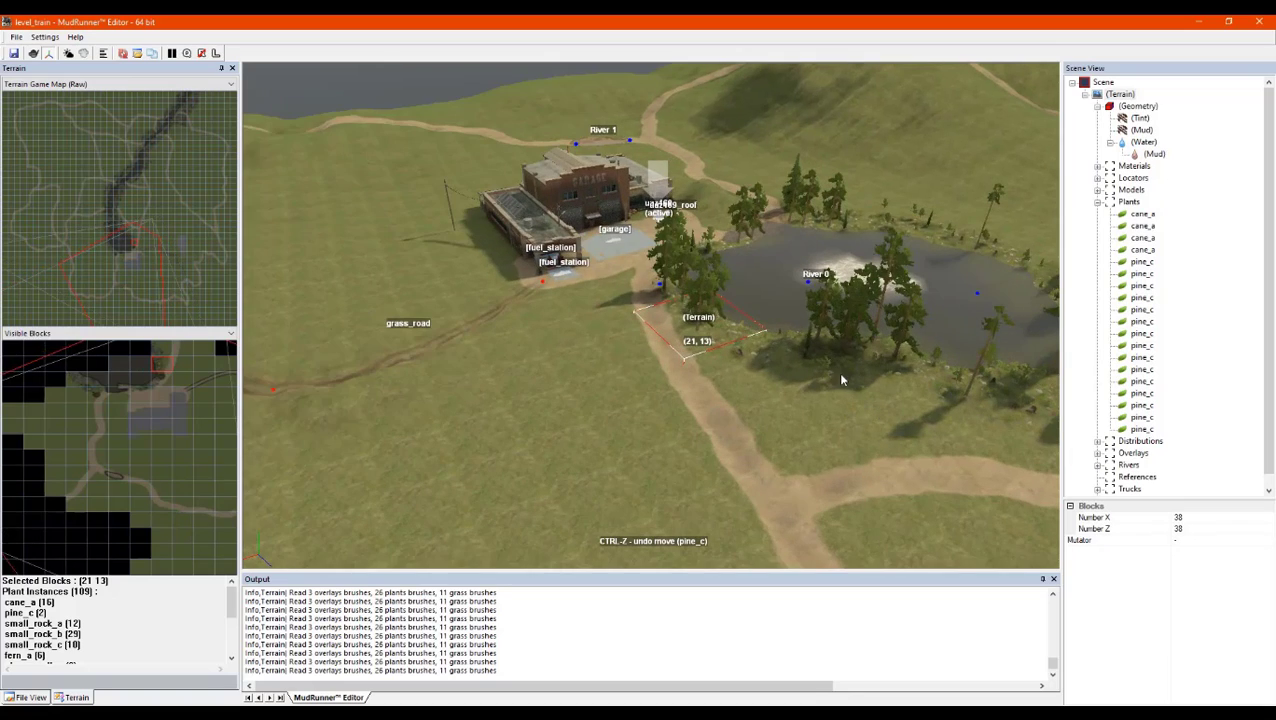
alt+middle_drag(842, 377, 829, 376)
right_click(771, 366)
click(790, 370)
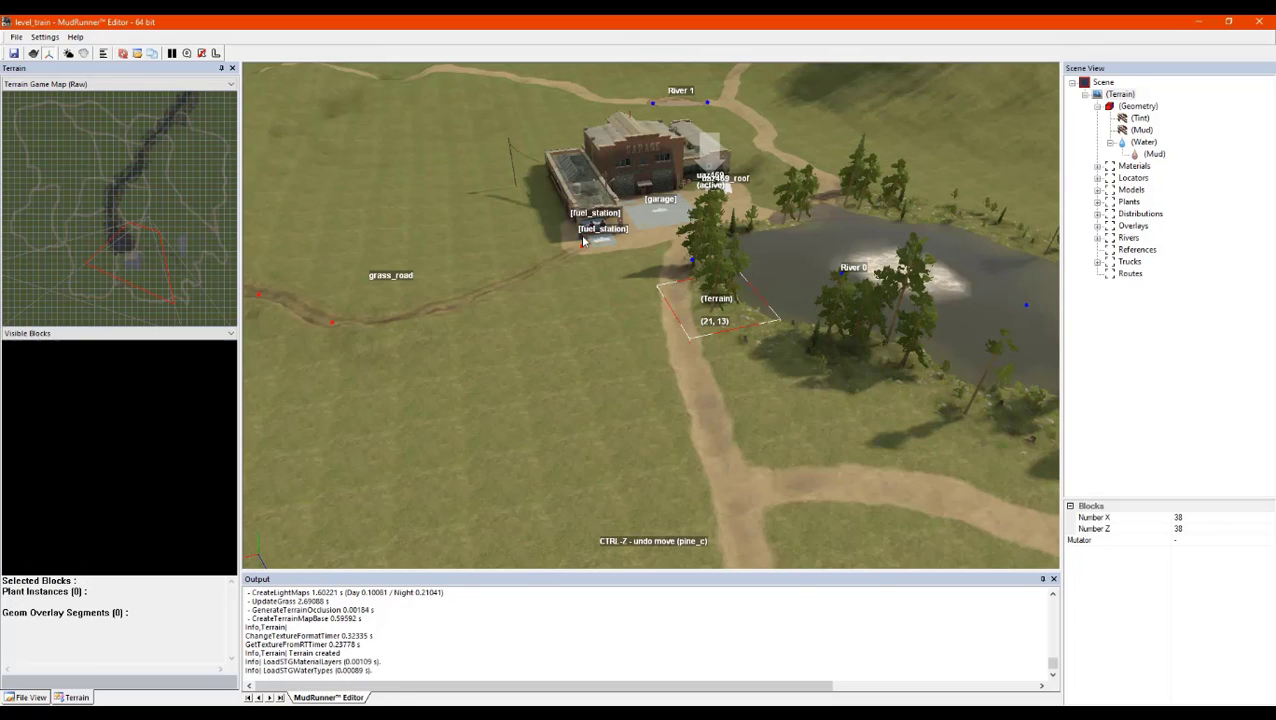
Clear the plants from the dirt road at the river crossing by painting the dstr_pond distribution's density with a brush value of 0.00
scroll(953, 285, down, 4)
middle_drag(953, 285, 839, 398)
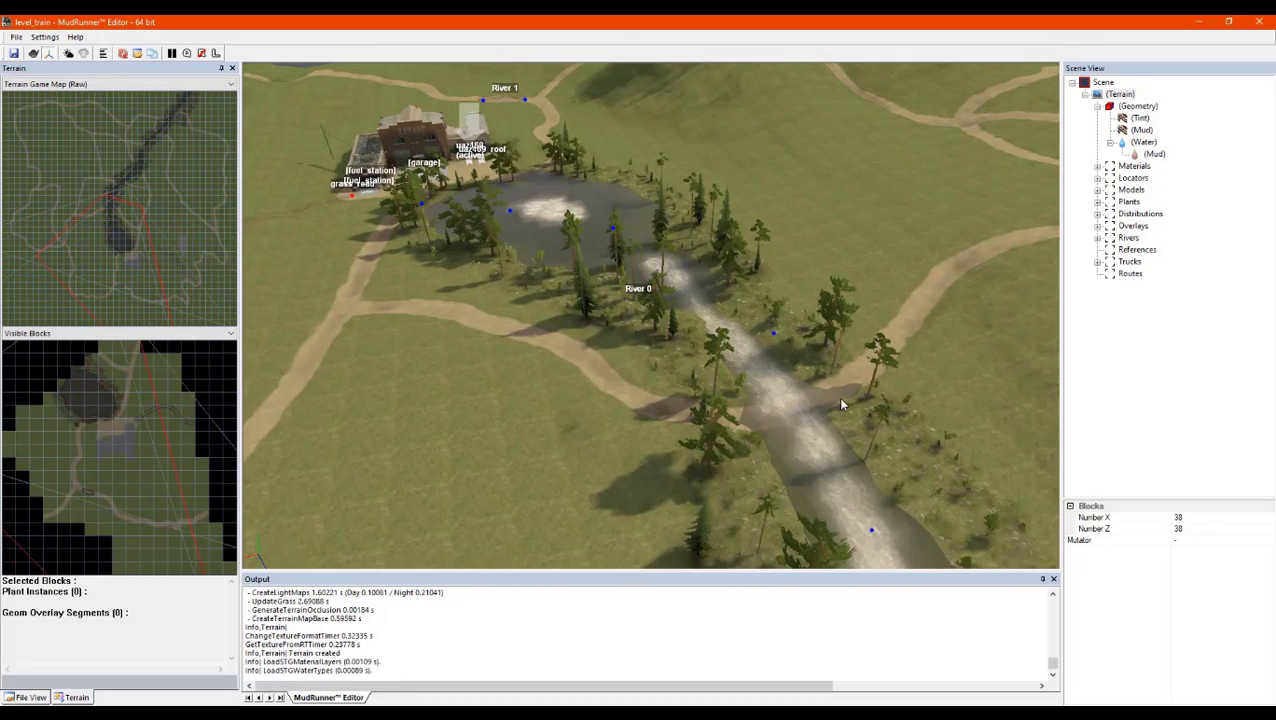
middle_drag(768, 420, 799, 496)
scroll(799, 501, up, 4)
scroll(661, 359, up, 2)
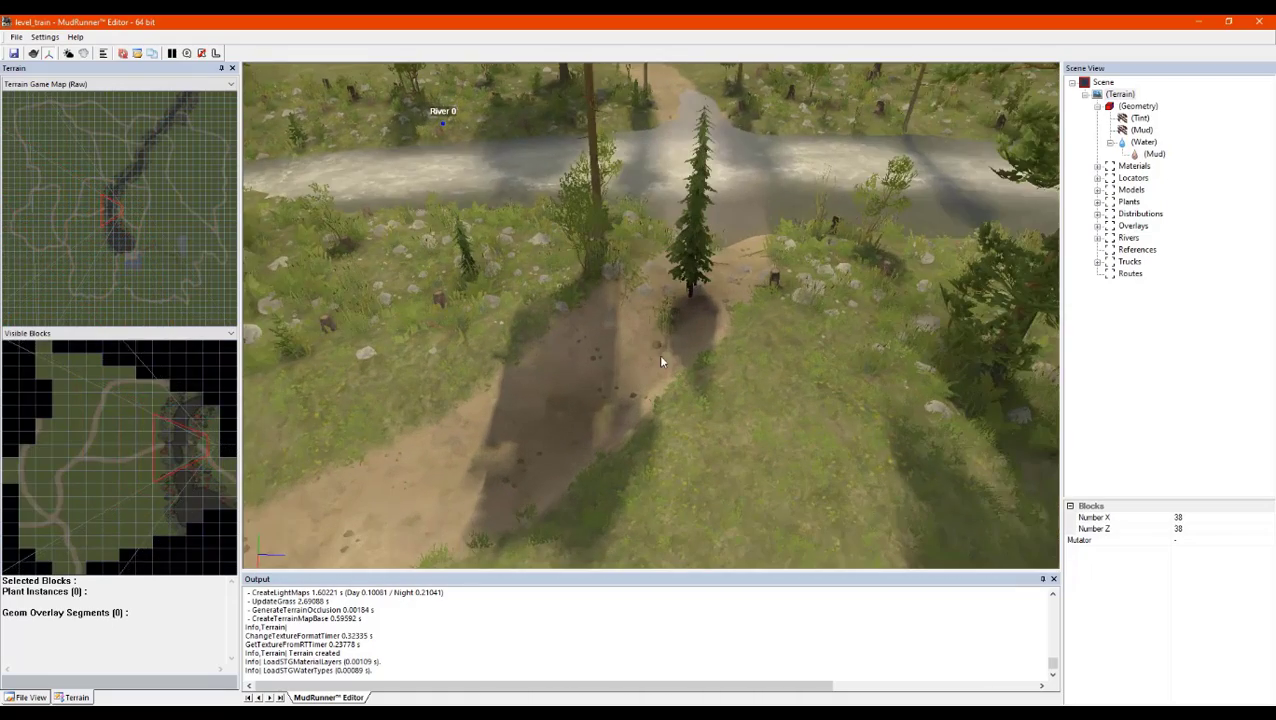
middle_drag(697, 320, 730, 318)
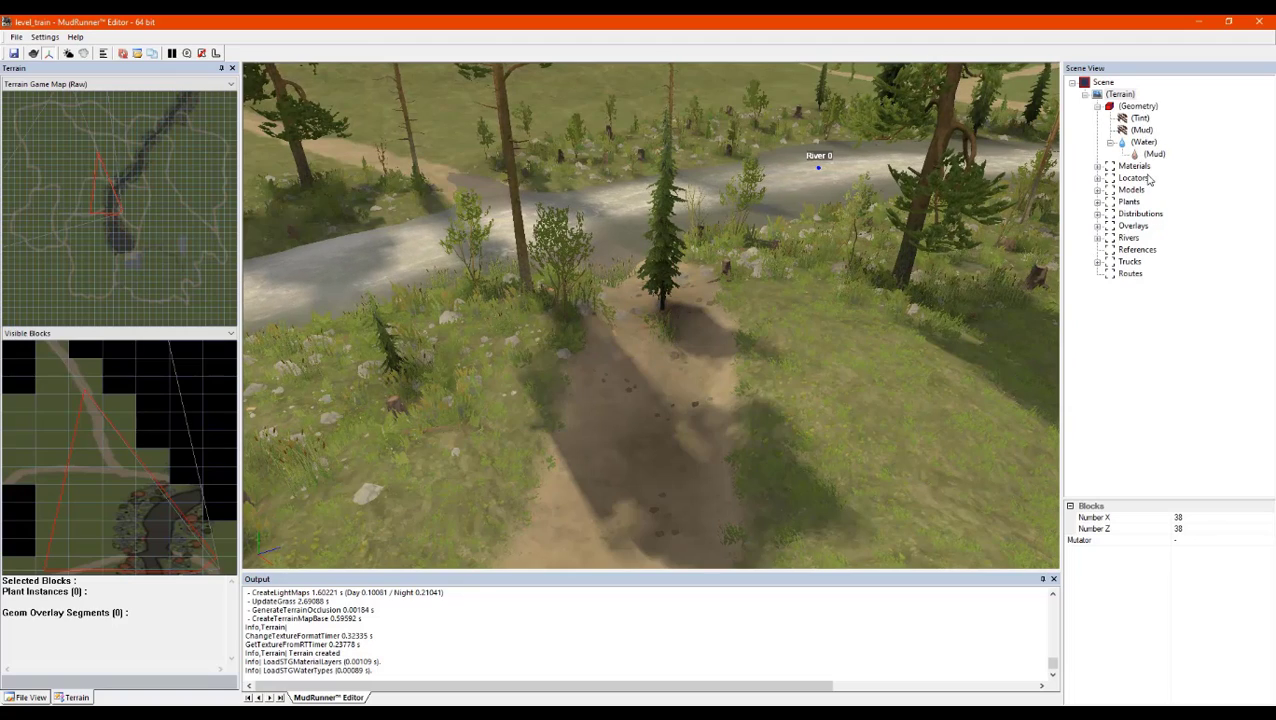
click(1097, 107)
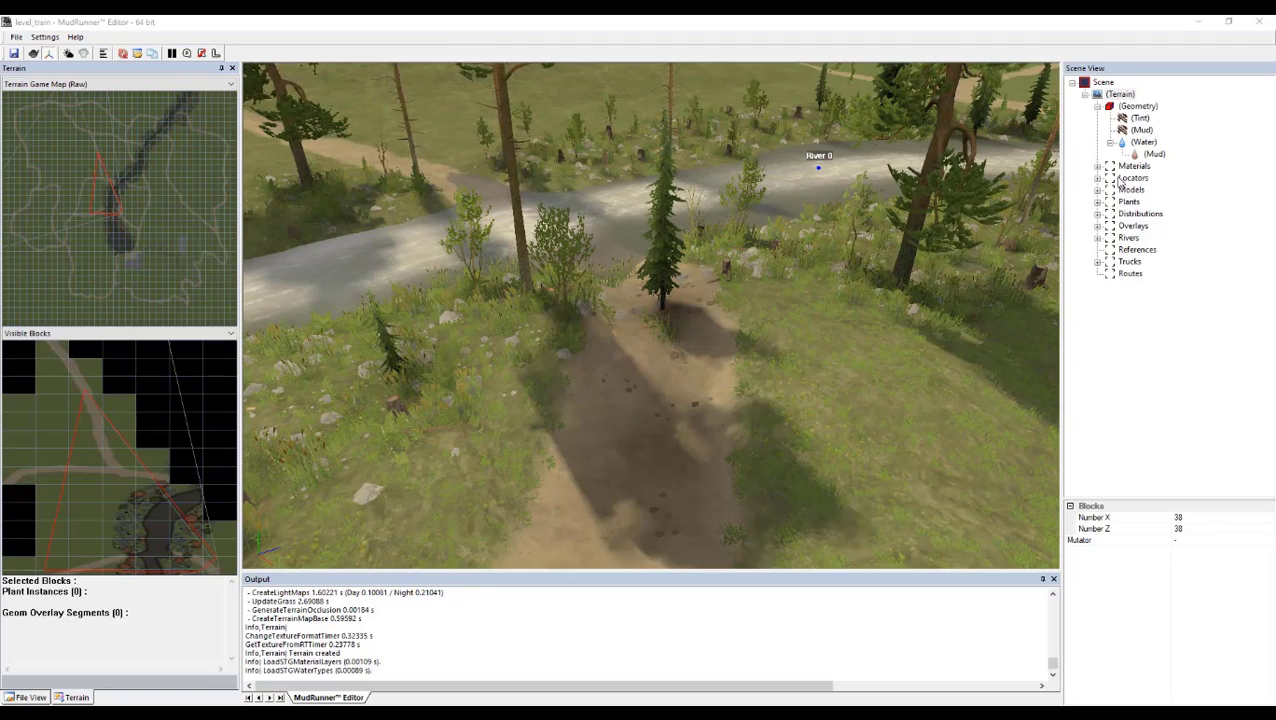
click(1112, 168)
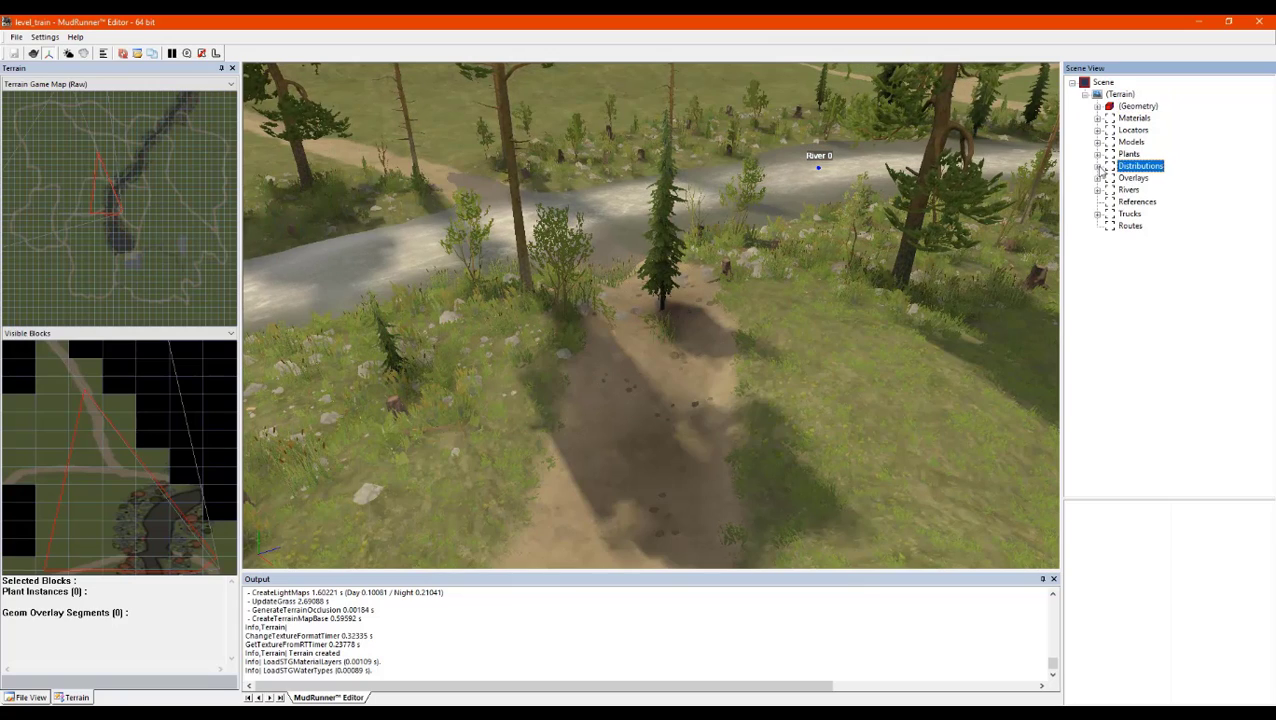
click(1150, 178)
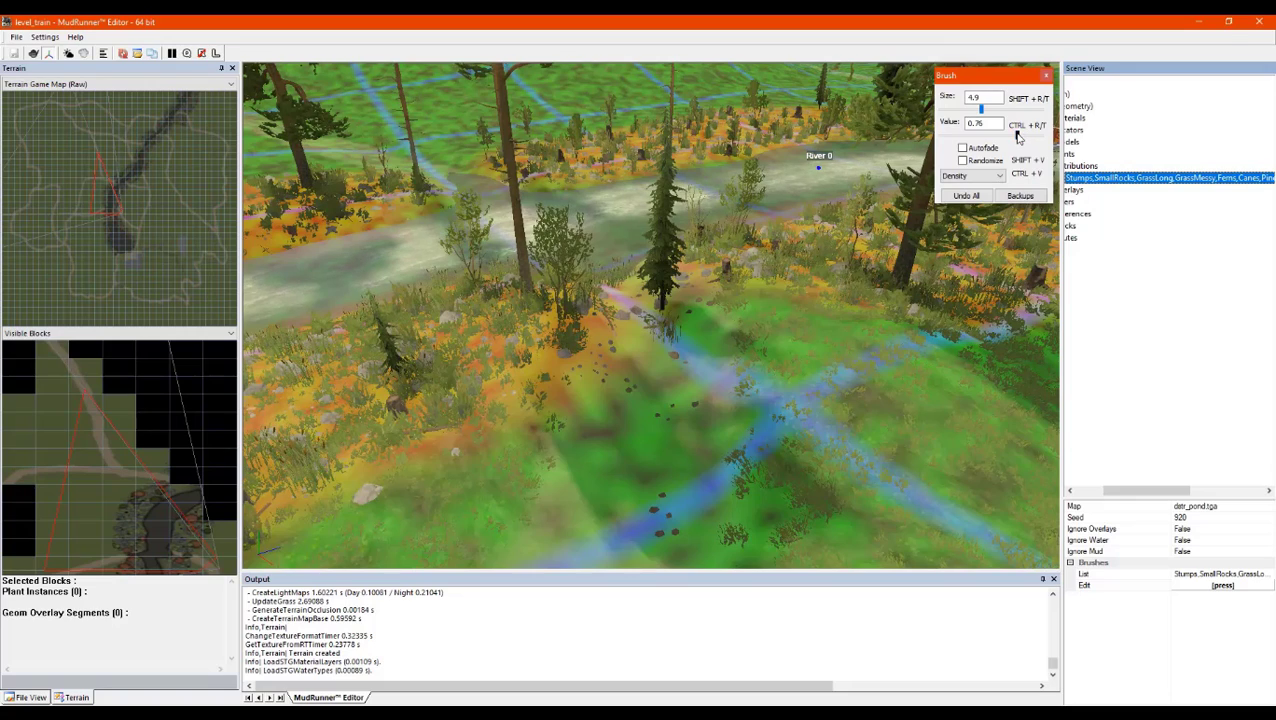
drag(1017, 136, 940, 137)
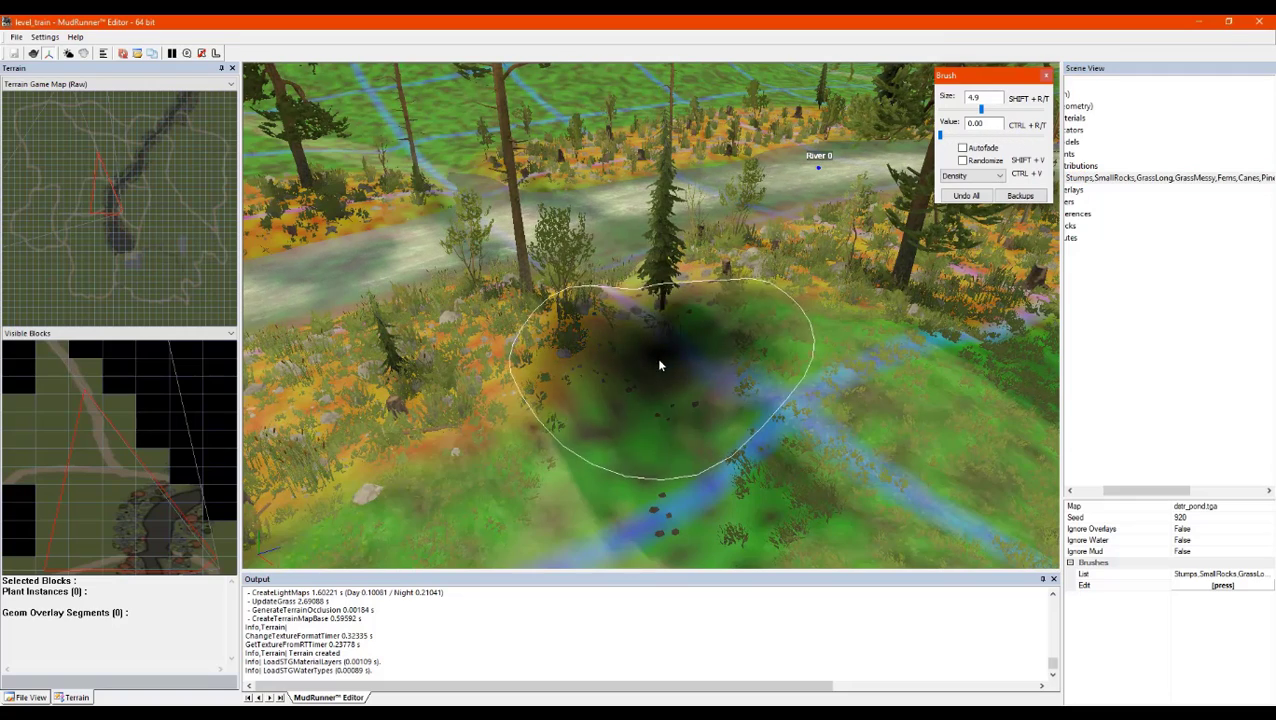
drag(650, 341, 780, 376)
key(Escape)
click(751, 413)
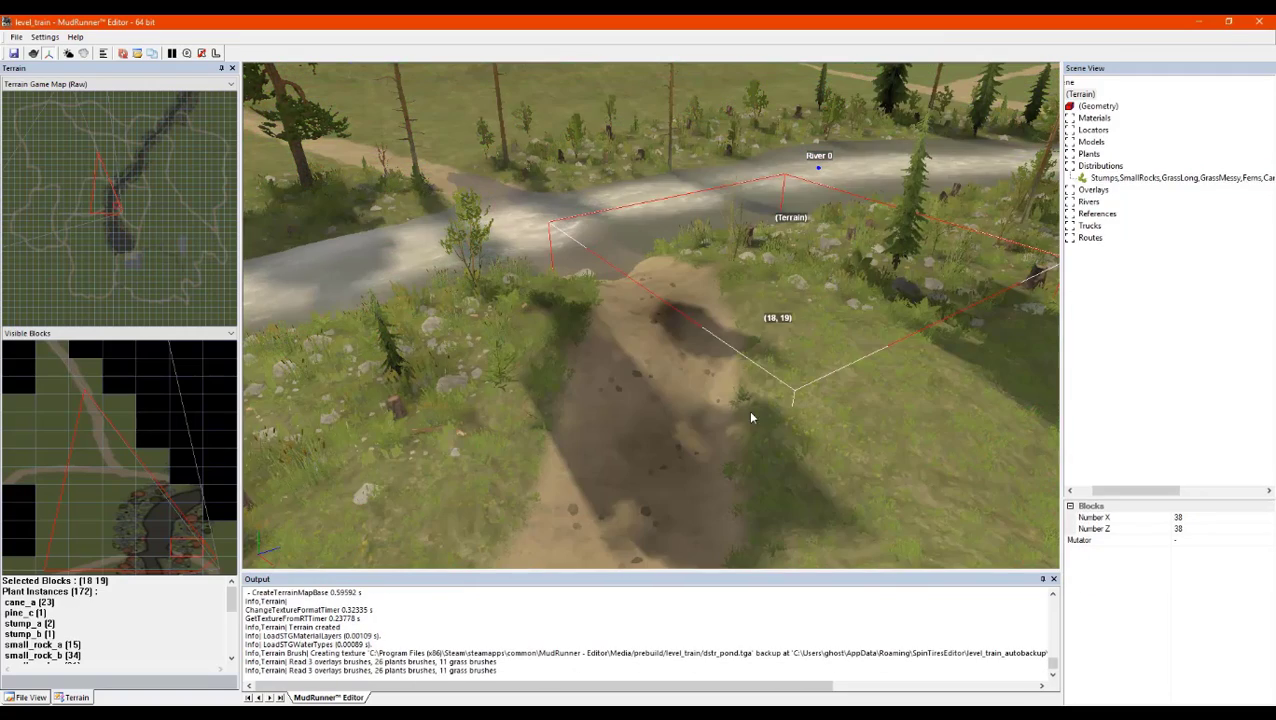
Examine the cleared road crossing and the vegetation along the river and pond from several angles
alt+middle_drag(674, 388, 640, 368)
scroll(640, 368, down, 5)
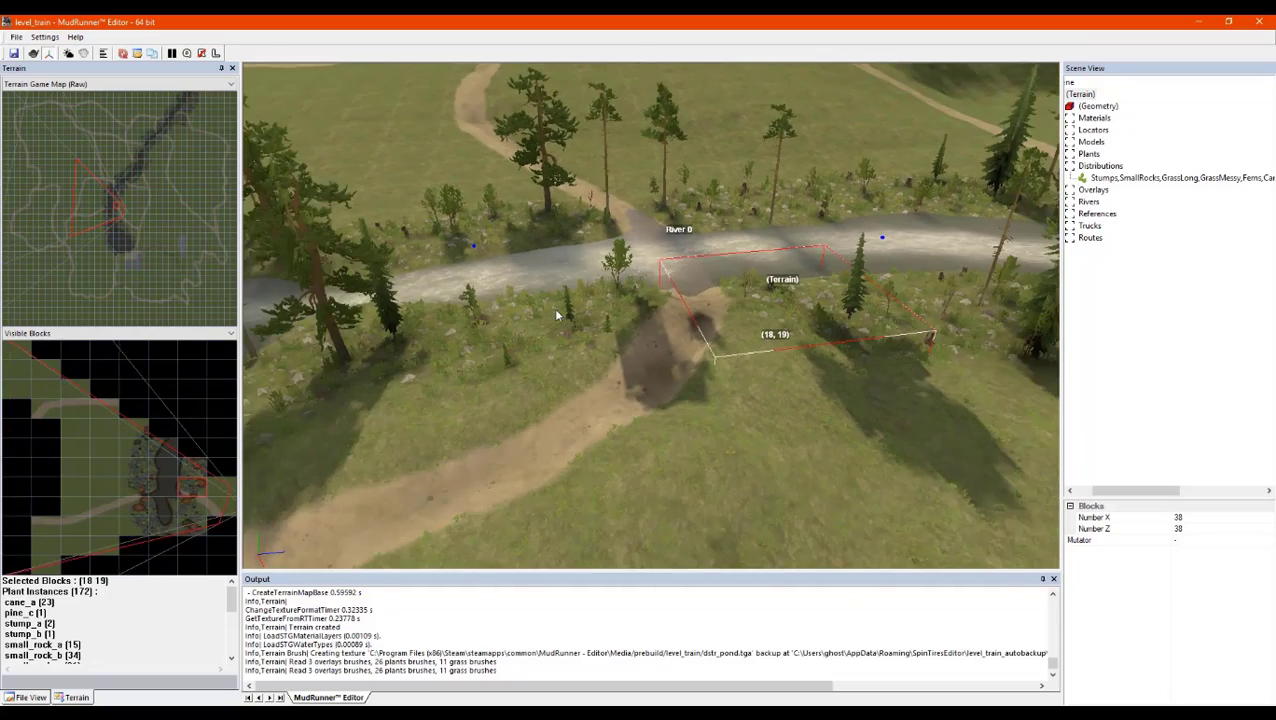
alt+middle_drag(563, 309, 531, 332)
scroll(527, 335, down, 6)
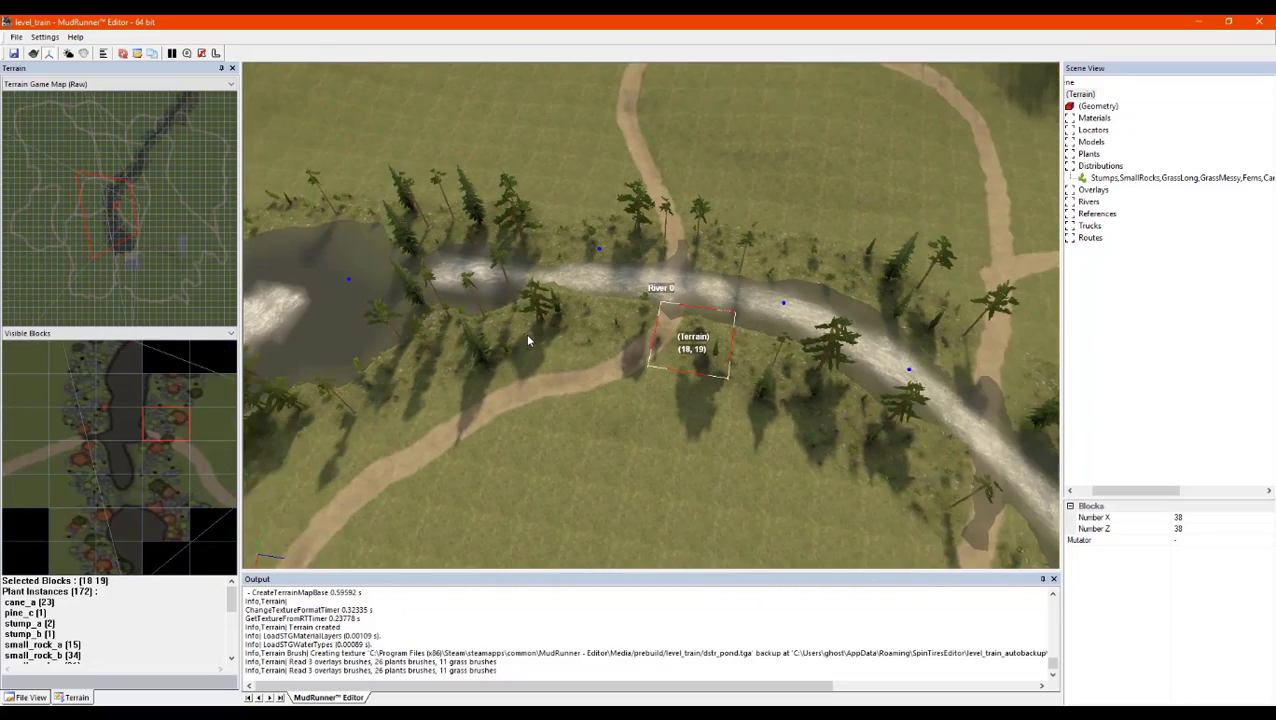
scroll(529, 341, down, 3)
scroll(716, 231, up, 8)
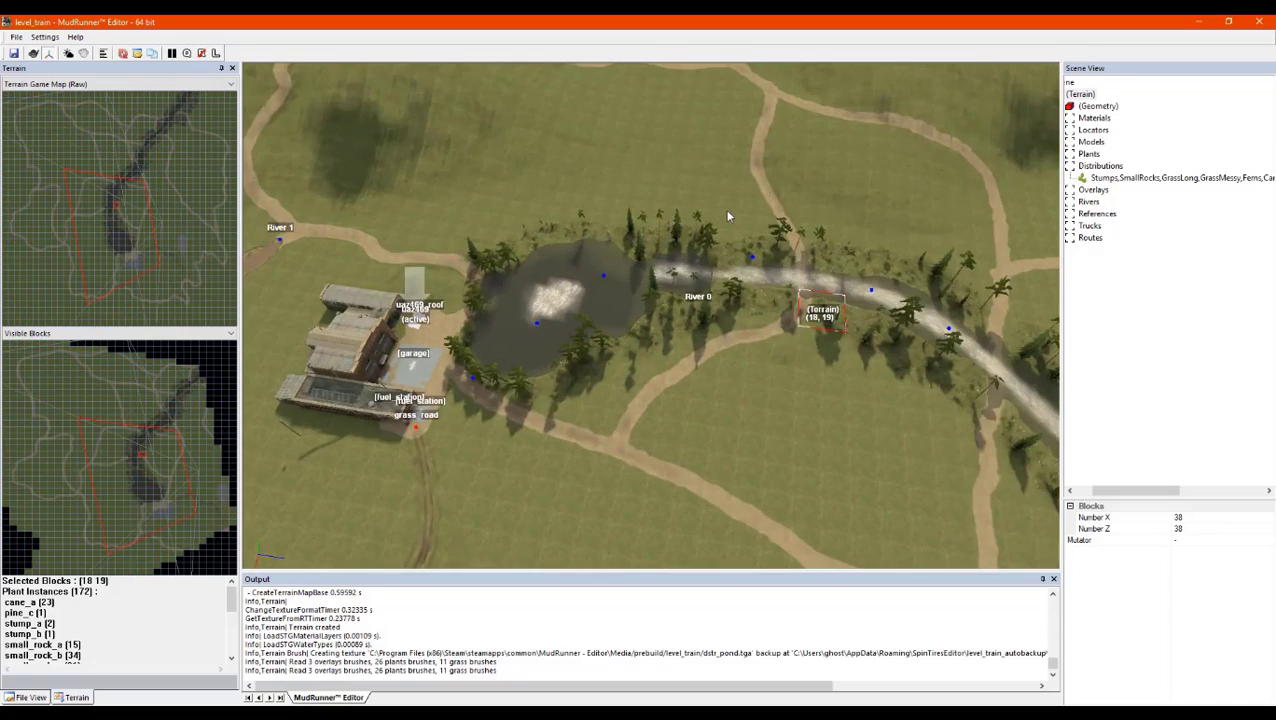
alt+middle_drag(716, 231, 583, 292)
scroll(963, 261, down, 2)
scroll(618, 468, down, 4)
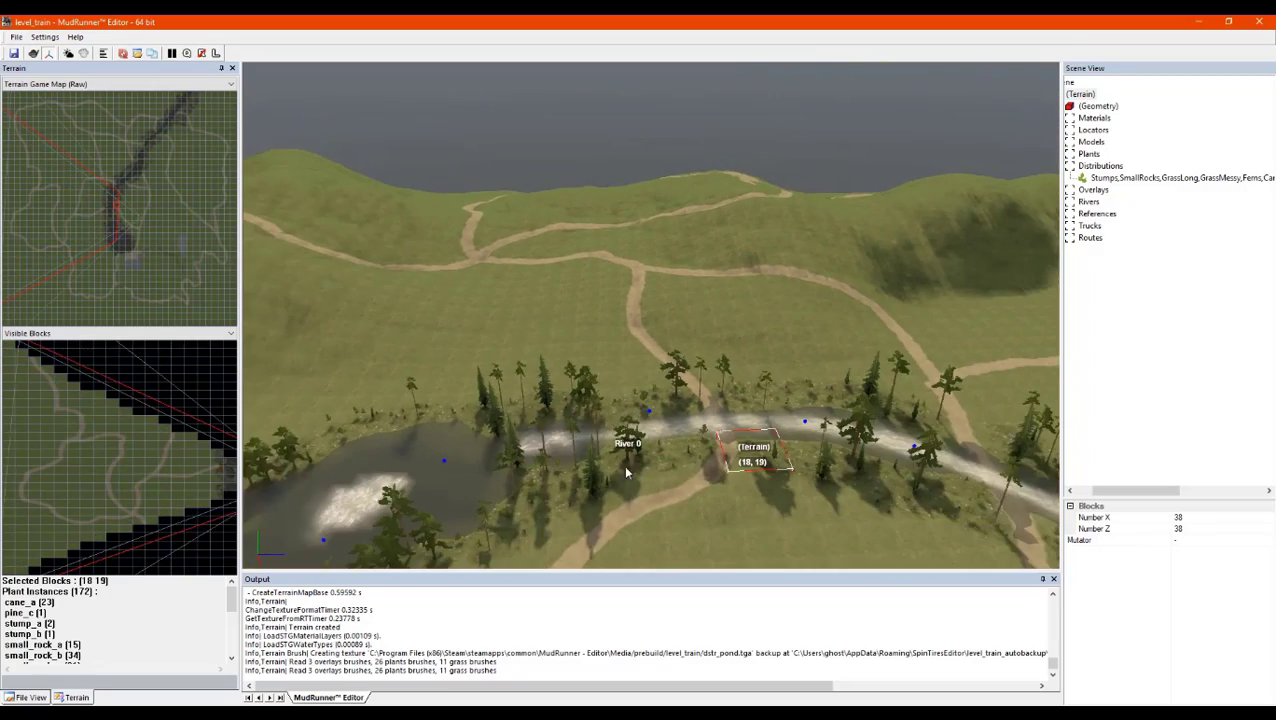
scroll(688, 467, up, 8)
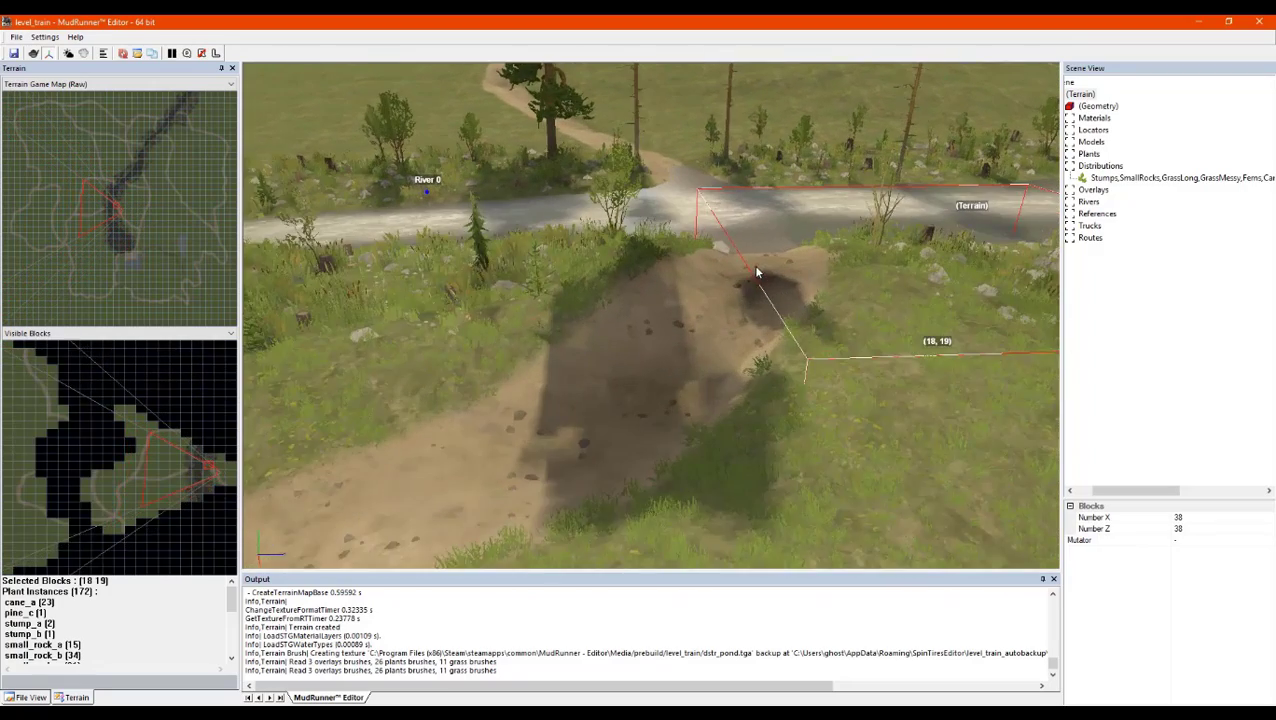
Add a 03_rock4_dbz model in the river beside the dirt road crossing
scroll(652, 181, down, 5)
alt+middle_drag(655, 191, 769, 370)
scroll(769, 370, up, 5)
scroll(746, 347, down, 5)
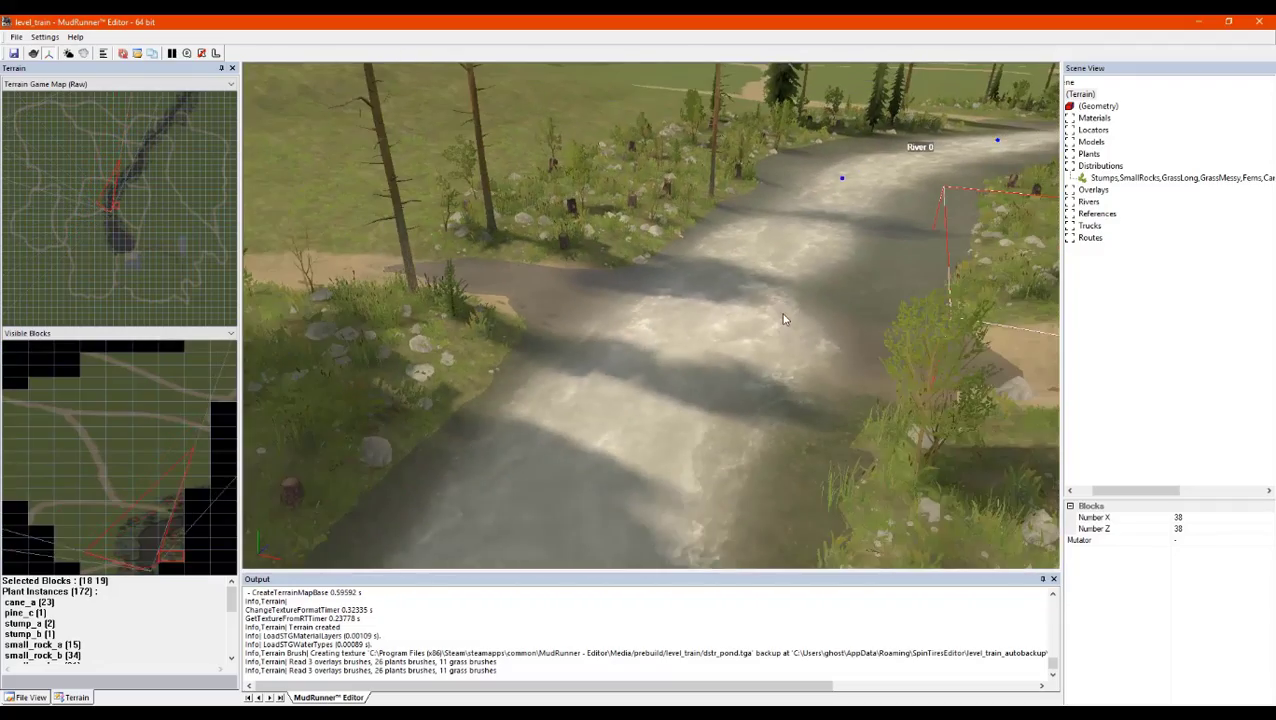
alt+middle_drag(763, 281, 711, 289)
scroll(711, 289, up, 5)
scroll(714, 280, down, 5)
right_click(715, 281)
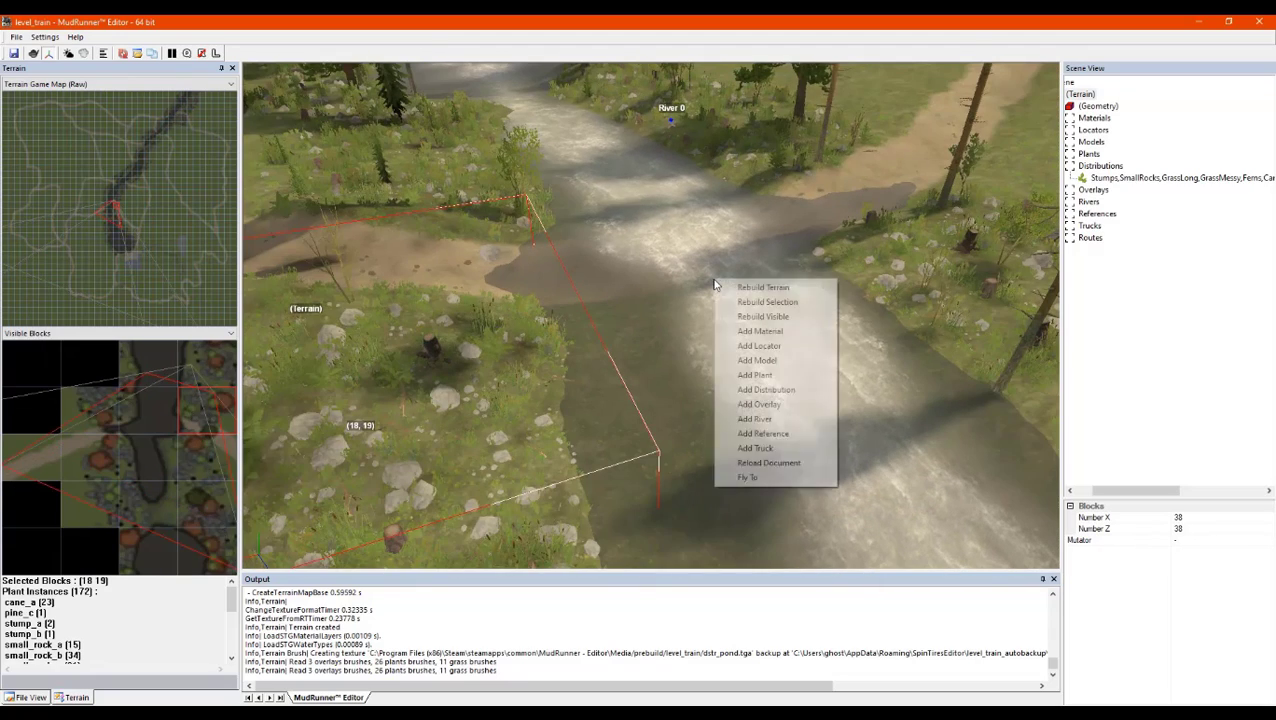
click(764, 361)
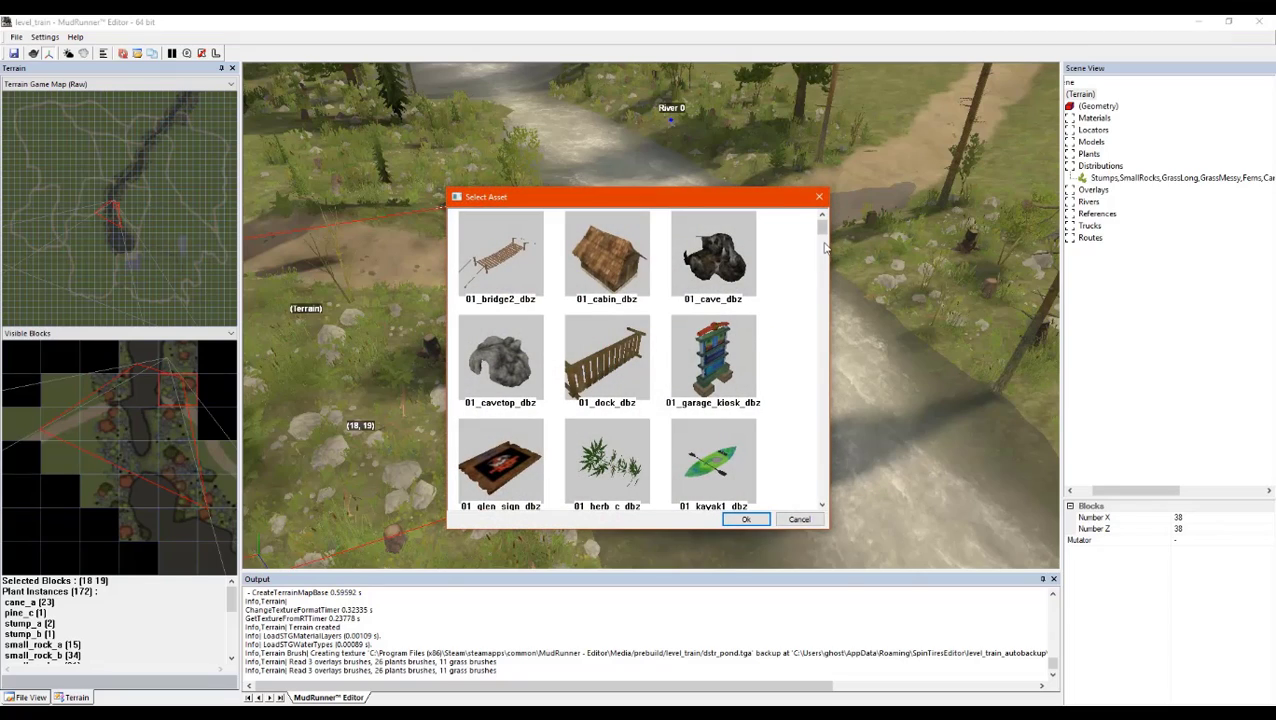
drag(823, 232, 822, 270)
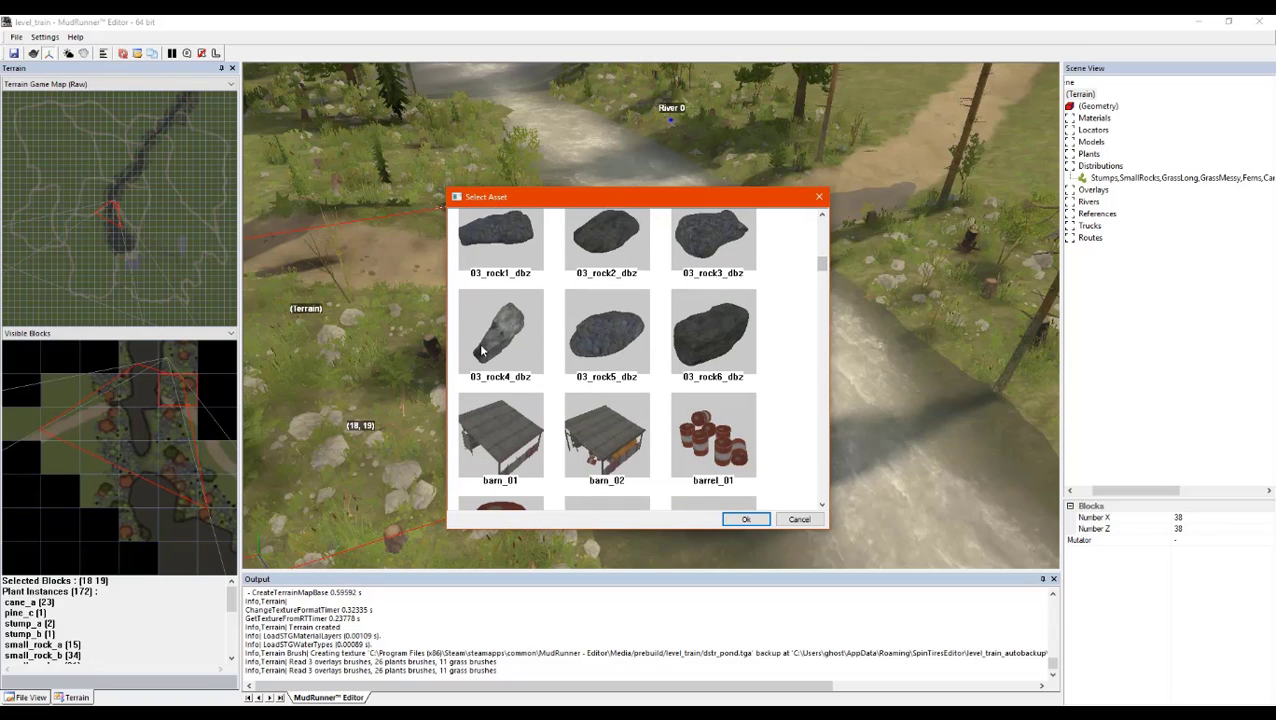
click(748, 520)
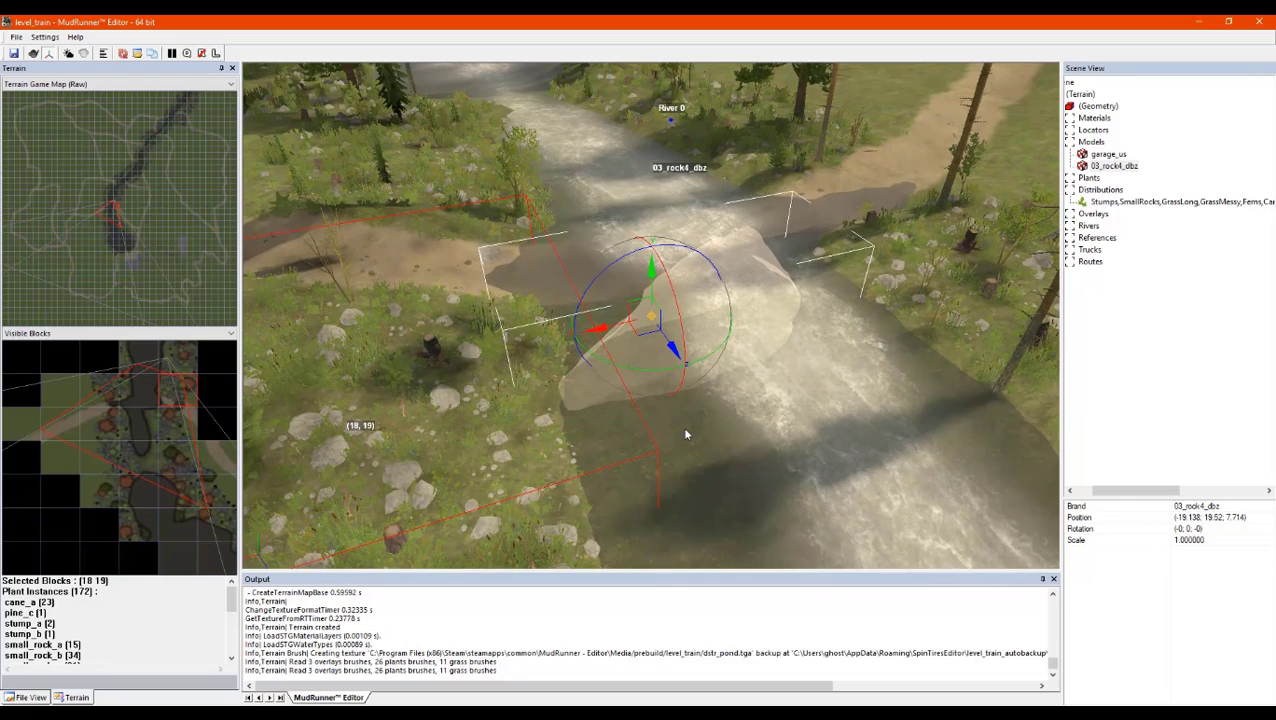
Rotate the 03_rock4_dbz model, scale it down to 0.435 and sink it partly into the riverbed
drag(638, 369, 848, 293)
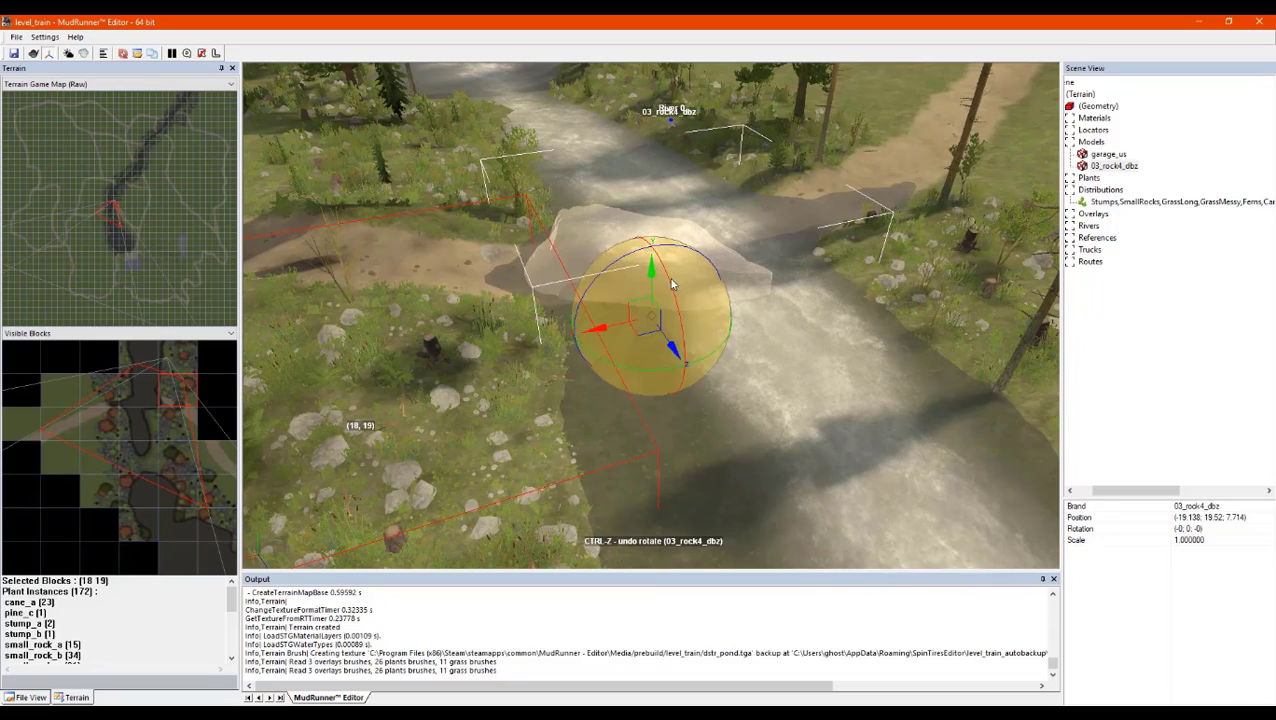
drag(672, 281, 683, 347)
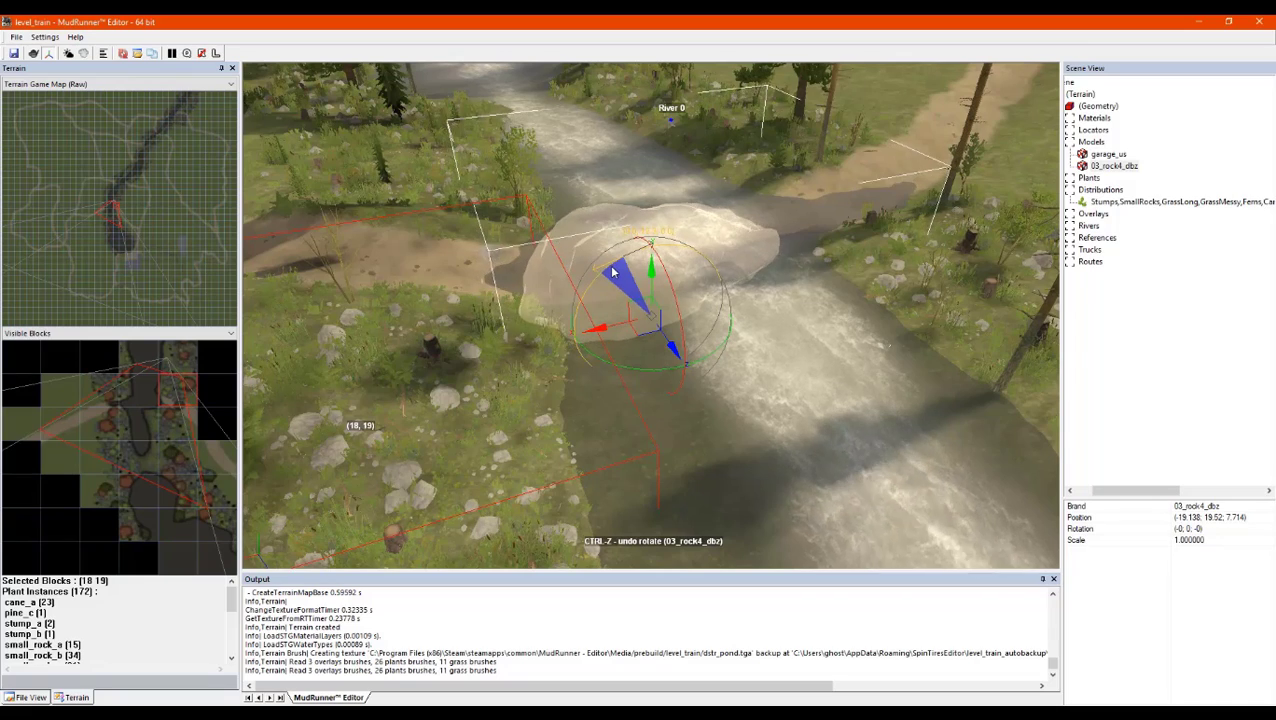
drag(612, 272, 616, 270)
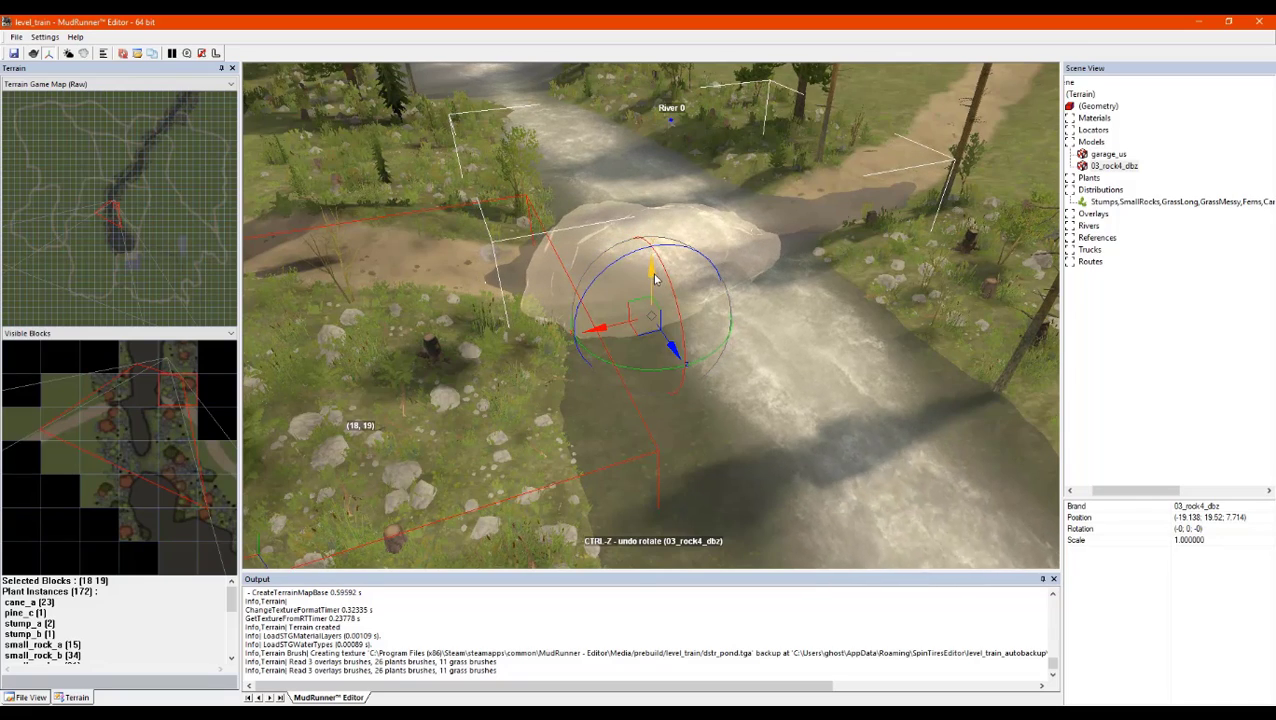
drag(655, 280, 804, 404)
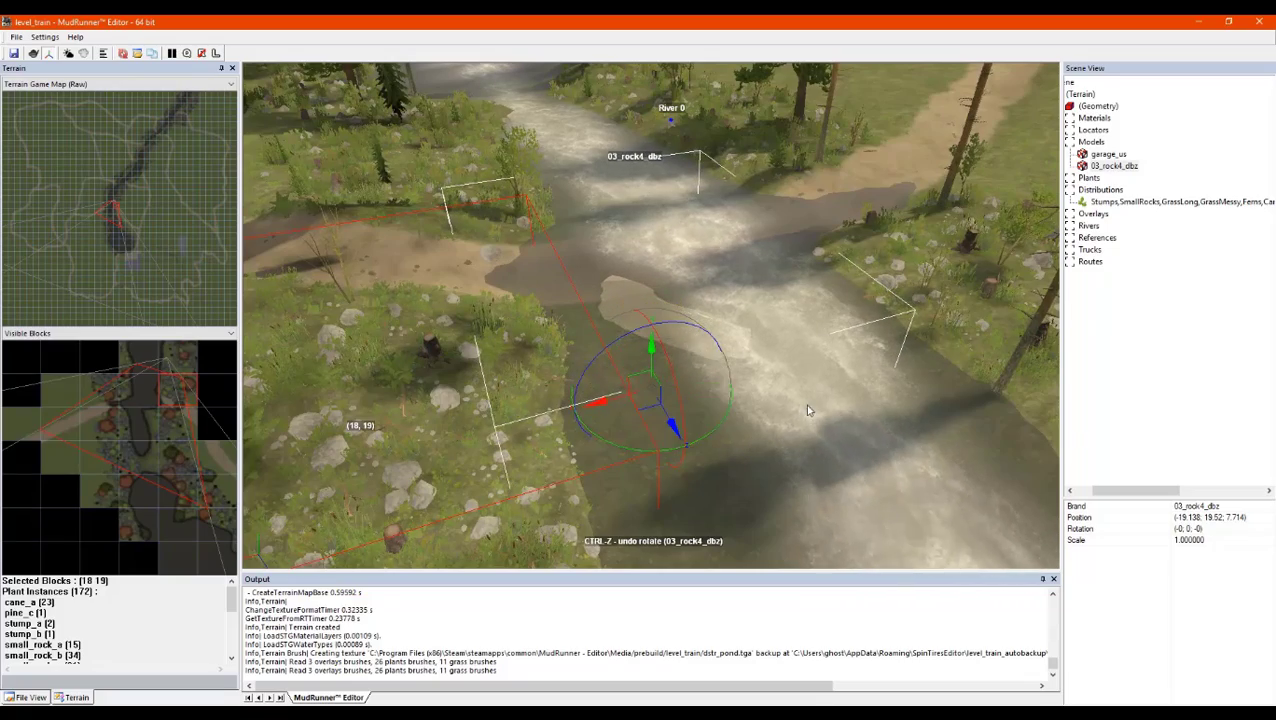
Duplicate the 03_rock4_dbz model, then shift and rotate the copy beside the original in the river
scroll(730, 318, up, 3)
middle_drag(653, 335, 607, 329)
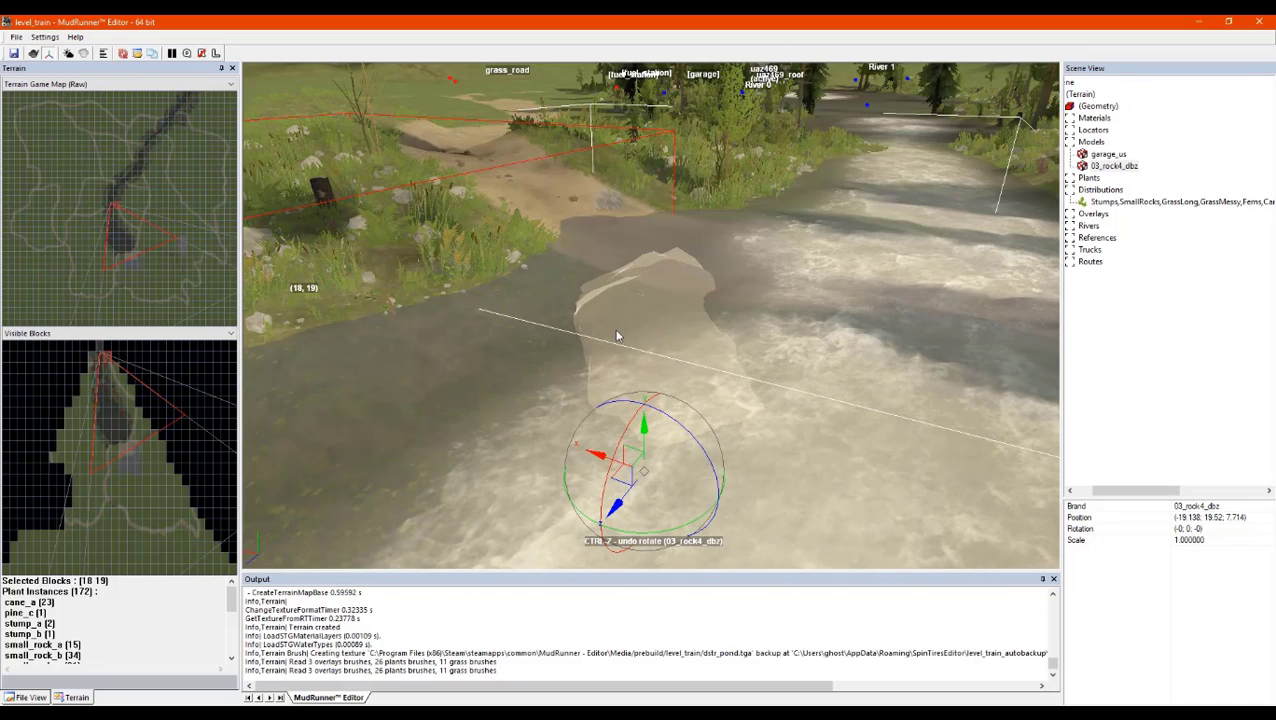
right_click(617, 337)
click(678, 384)
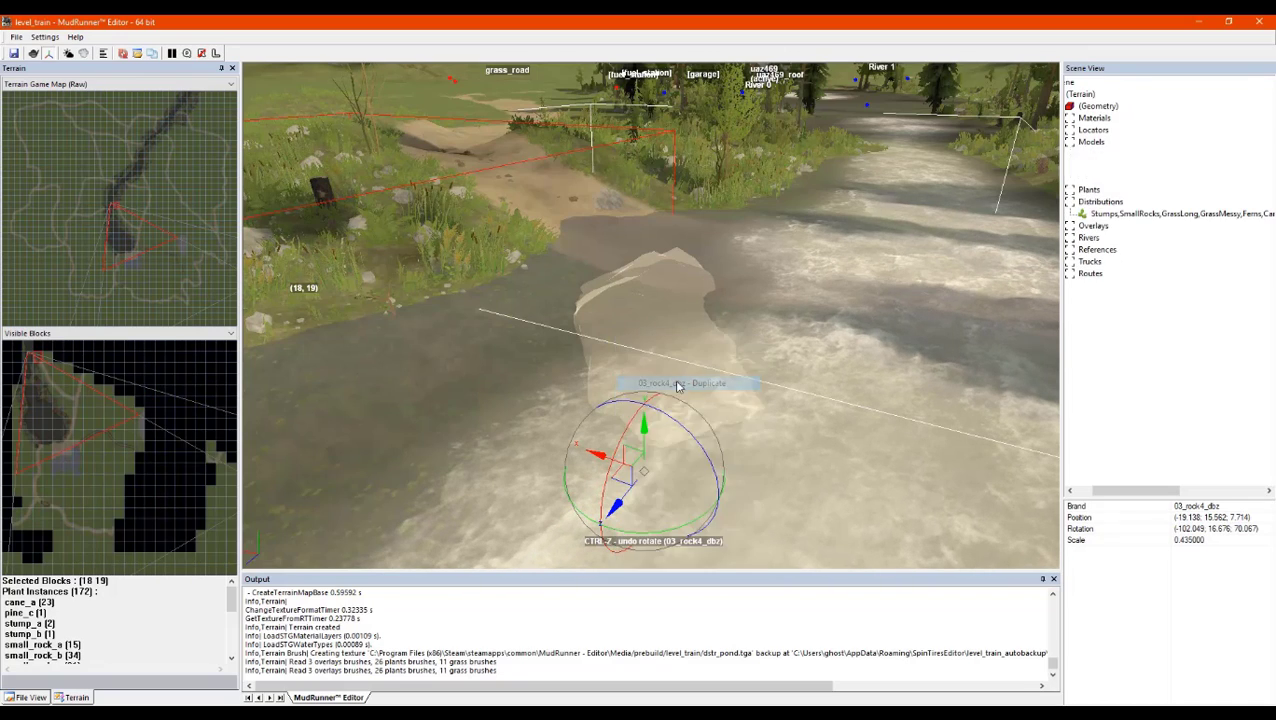
drag(640, 485, 565, 470)
drag(630, 523, 600, 515)
Make another copy of 03_rock4_dbz from the second rock and offset it toward the middle of the river
mouse_move(610, 308)
middle_down()
mouse_move(662, 340)
mouse_move(700, 338)
mouse_move(785, 288)
mouse_move(621, 316)
middle_up()
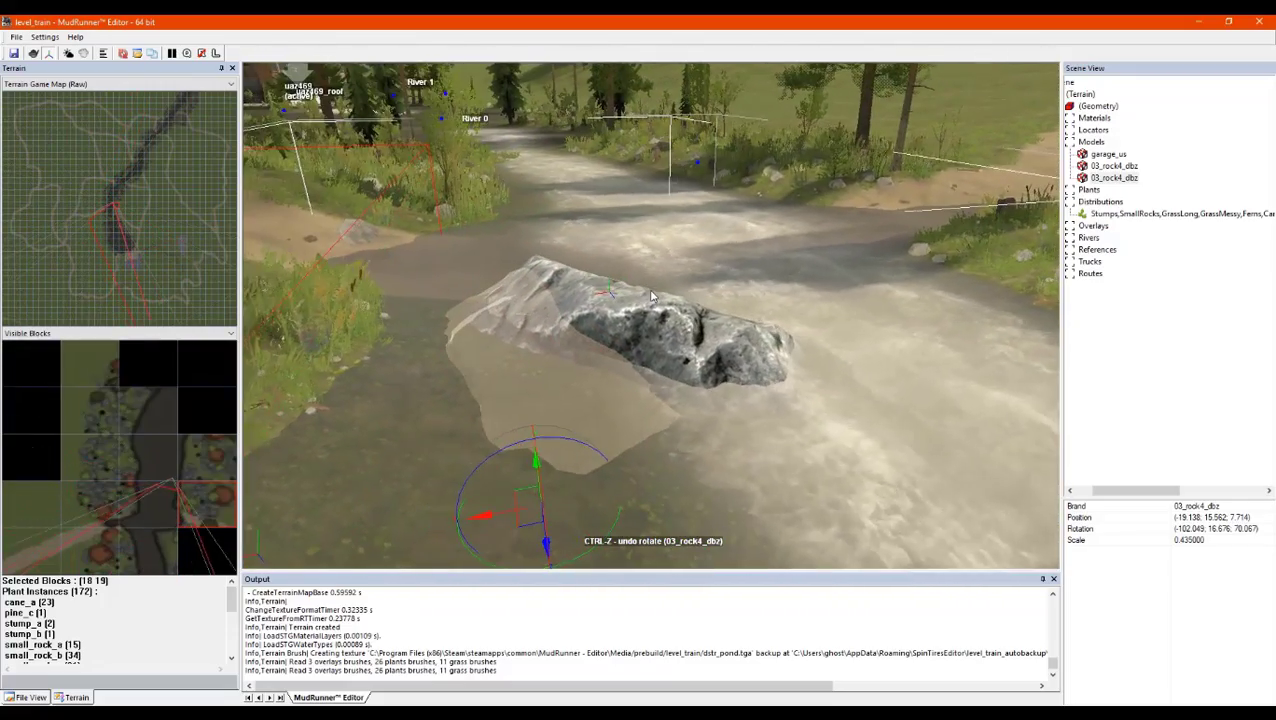
right_click(533, 361)
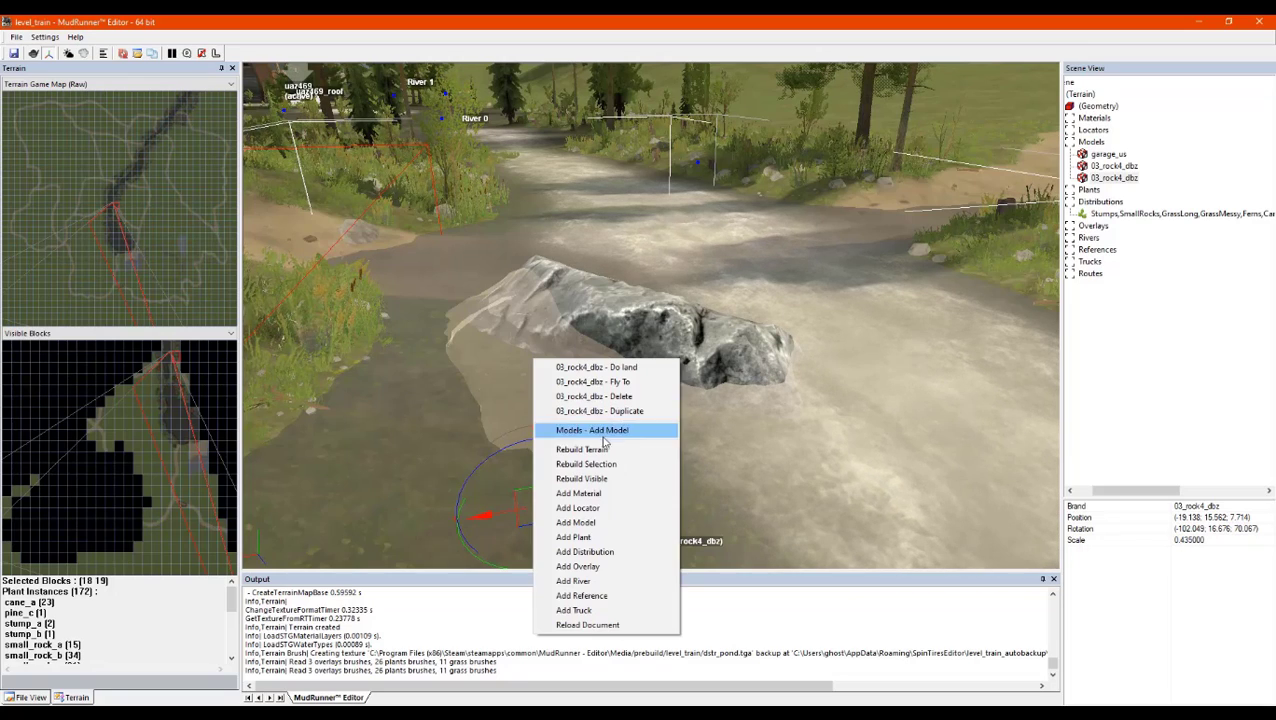
click(615, 414)
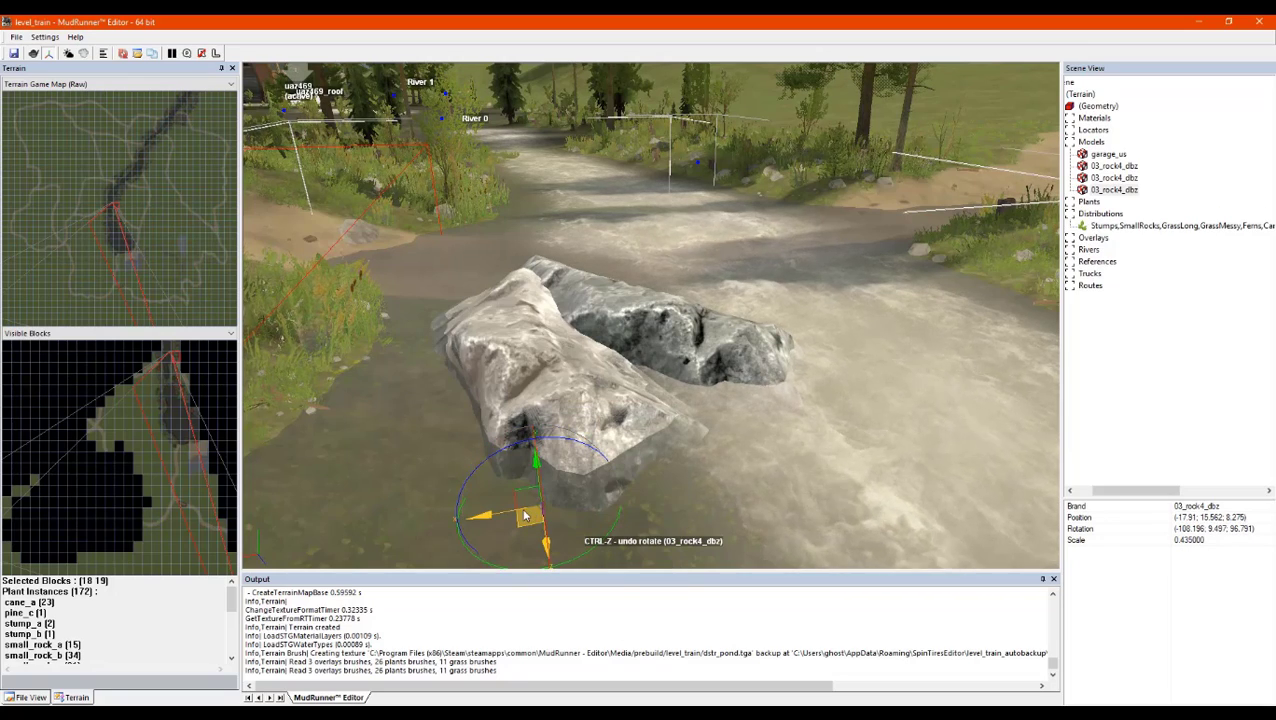
drag(535, 516, 591, 543)
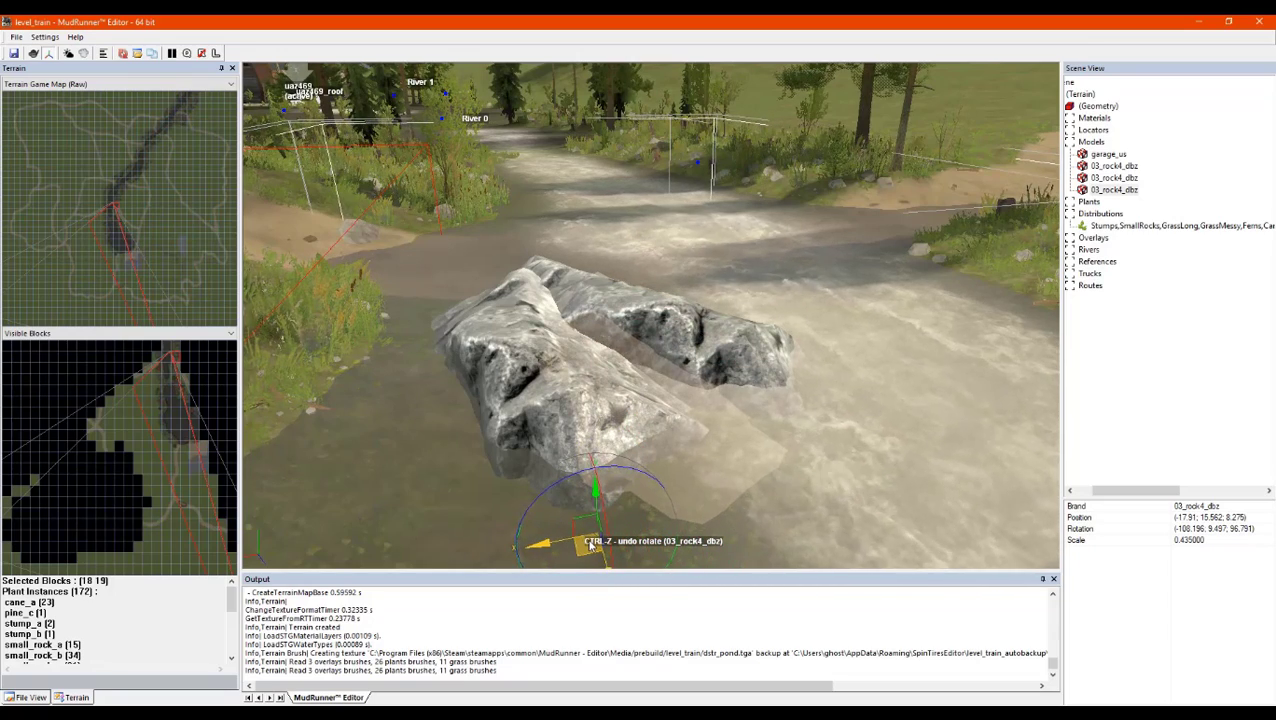
Rescale and rotate the third 03_rock4_dbz, move it slightly away from the other two rocks, and deselect it
scroll(654, 501, down, 1)
middle_drag(654, 501, 662, 368)
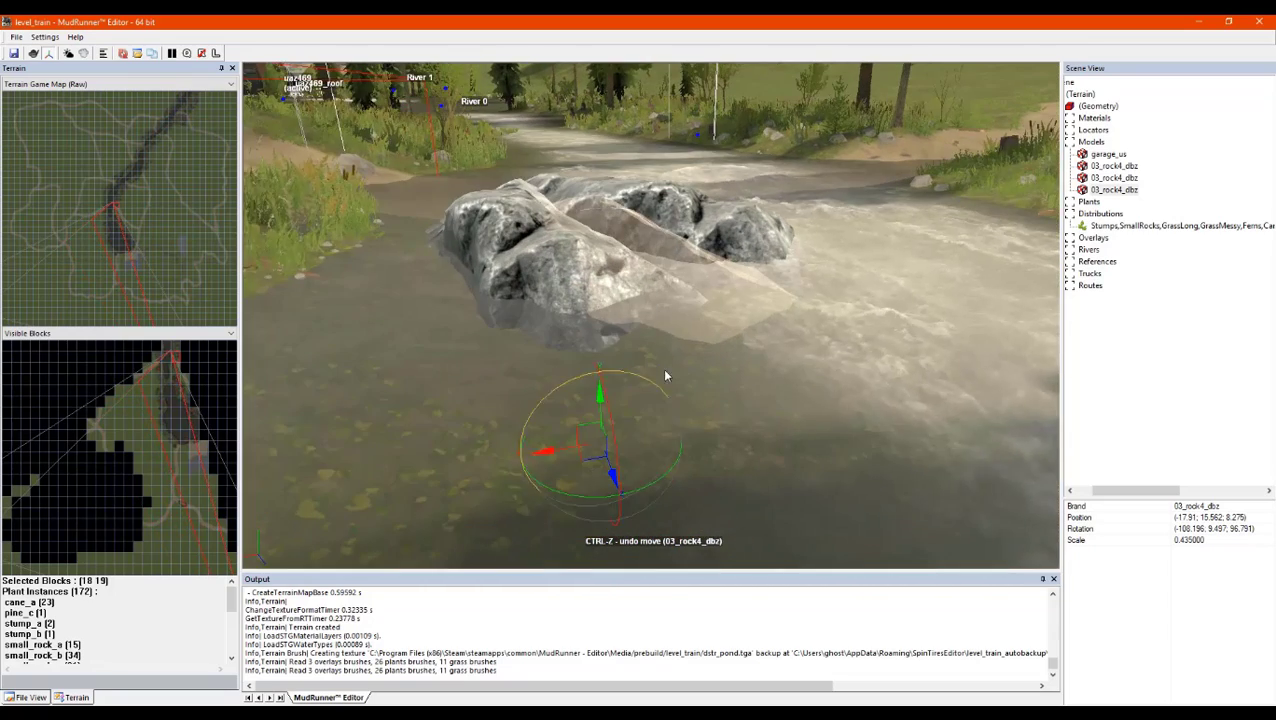
scroll(655, 350, up, 1)
scroll(625, 268, up, 3)
scroll(625, 268, down, 5)
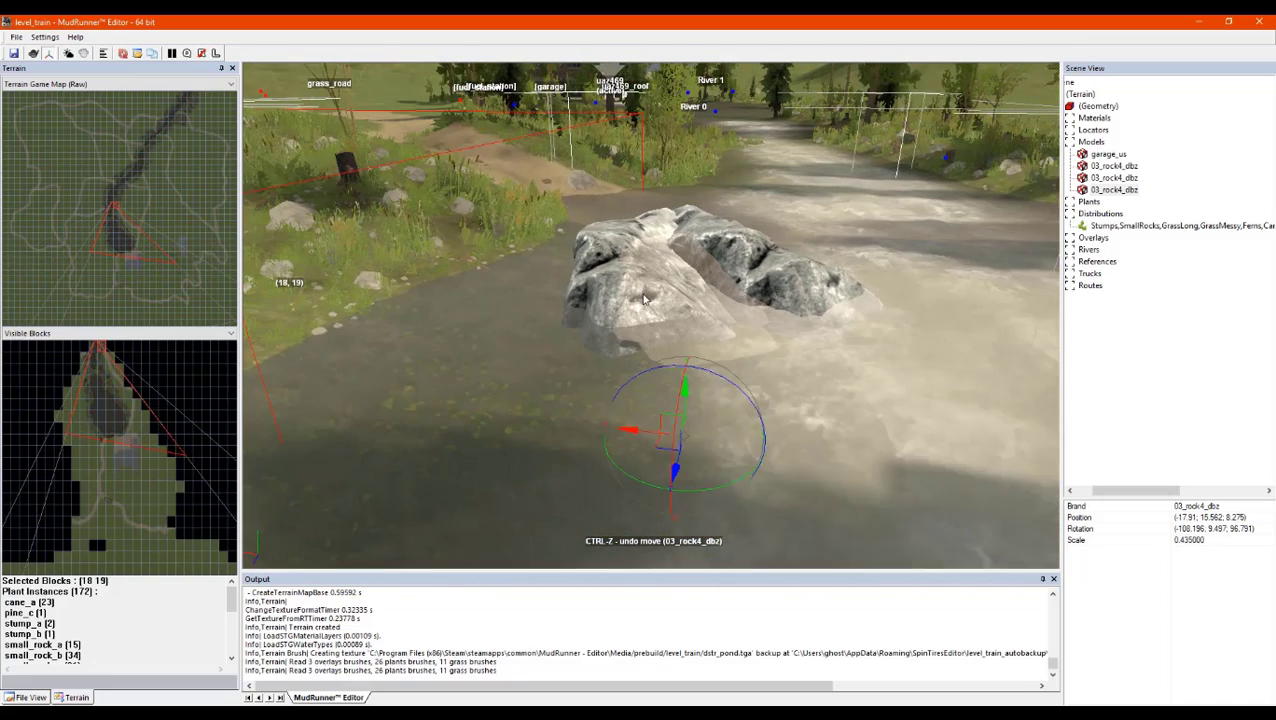
drag(688, 453, 683, 444)
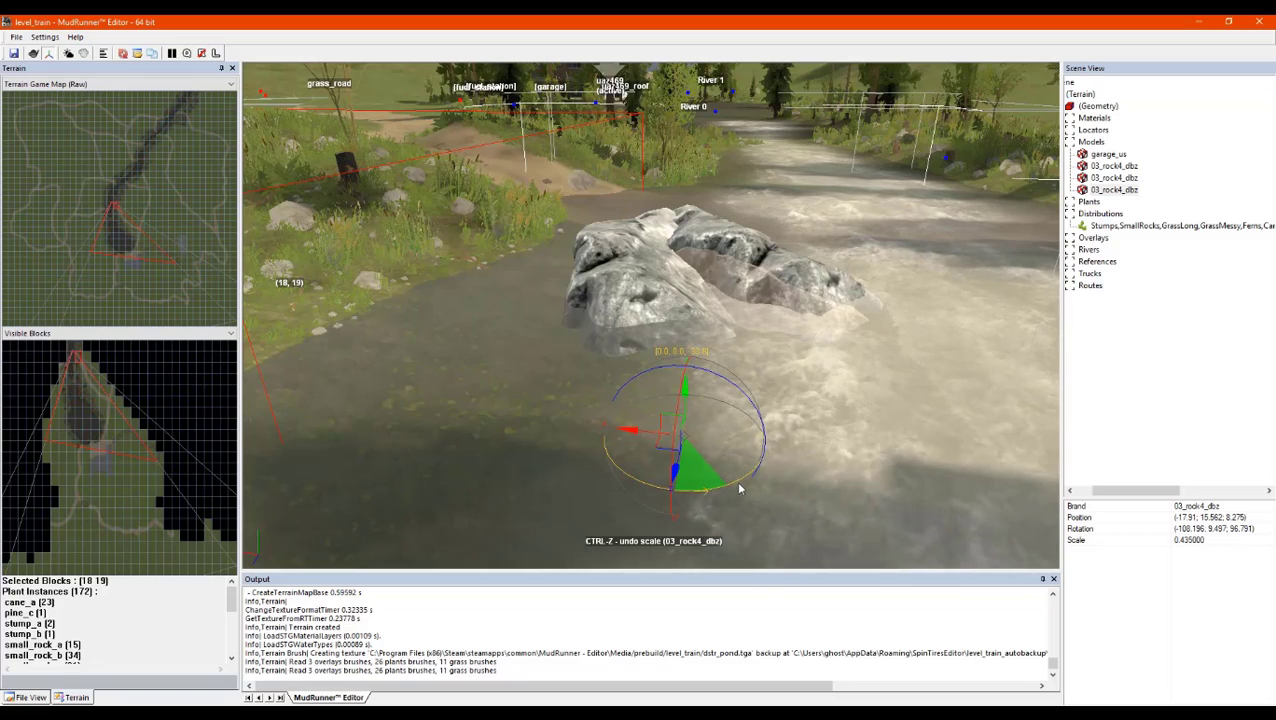
drag(723, 492, 725, 491)
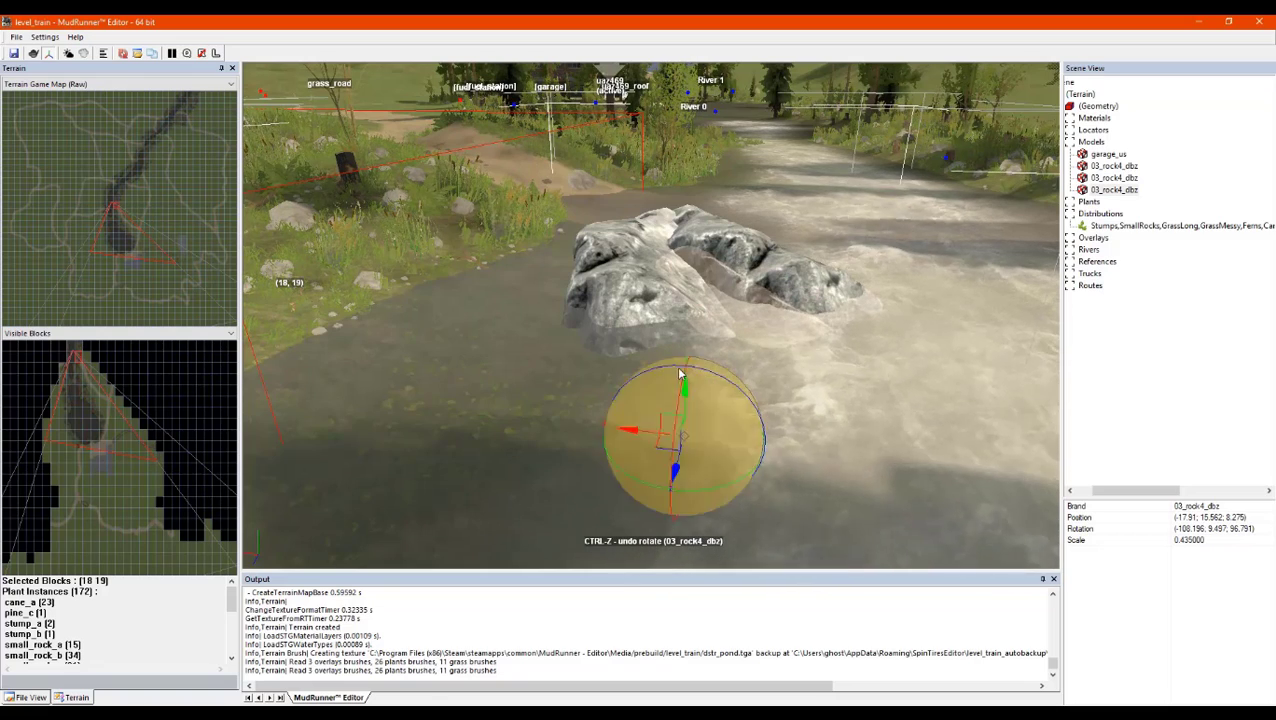
mouse_move(660, 370)
mouse_down()
mouse_move(644, 378)
mouse_move(674, 408)
mouse_move(675, 381)
mouse_up()
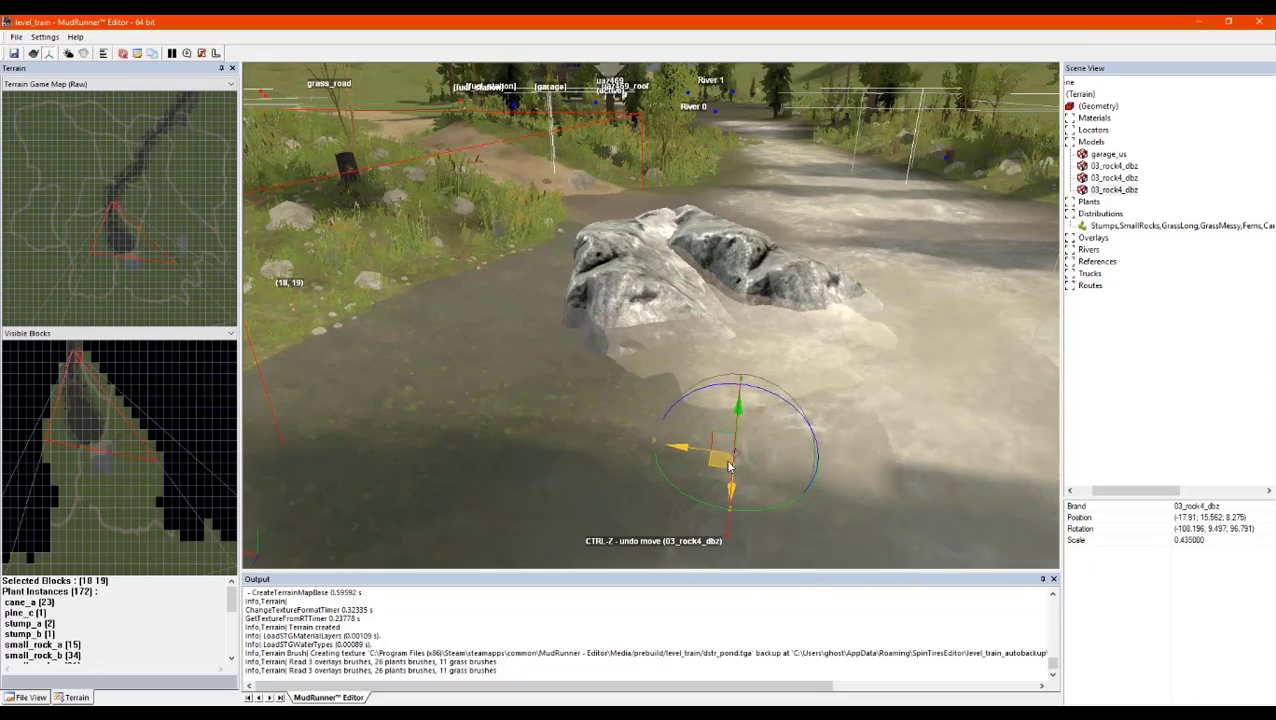
drag(756, 489, 757, 499)
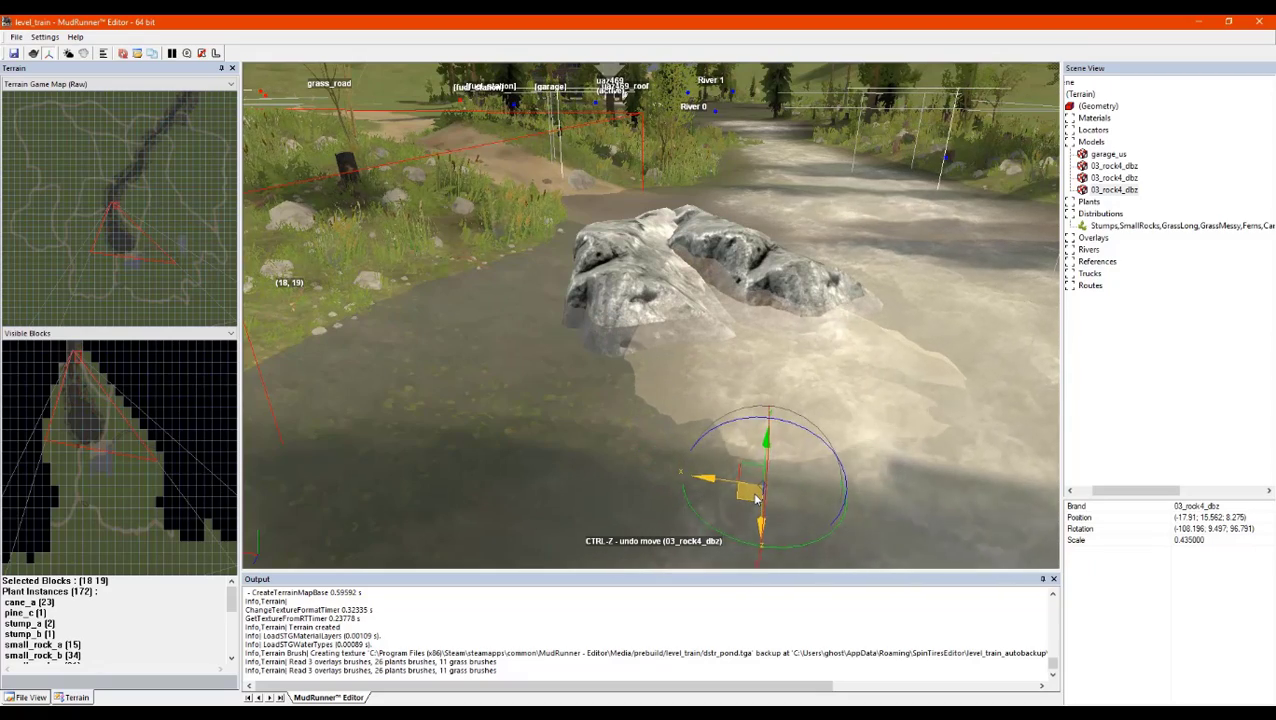
click(945, 341)
right_drag(945, 341, 820, 350)
scroll(690, 393, down, 4)
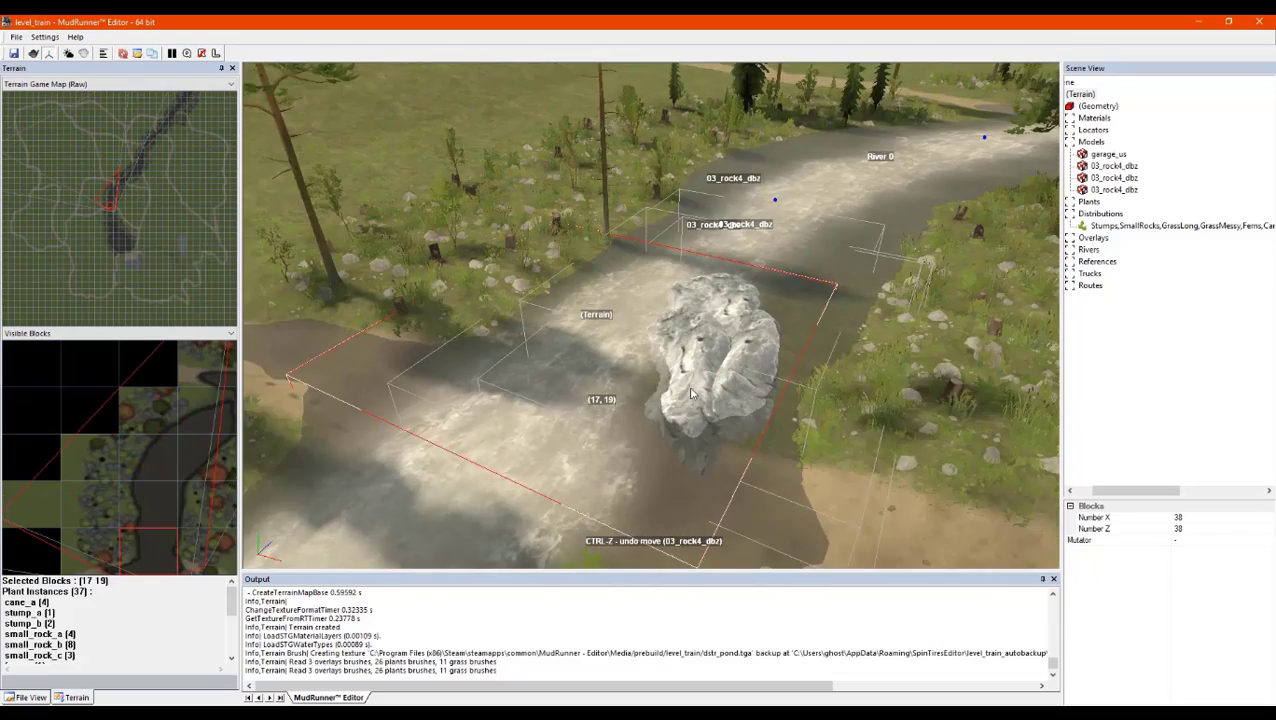
Duplicate the 03_rock4_dbz in the river, move the copy to the far bank, rotate it and scale it to about 0.367
scroll(690, 393, up, 4)
scroll(668, 323, down, 2)
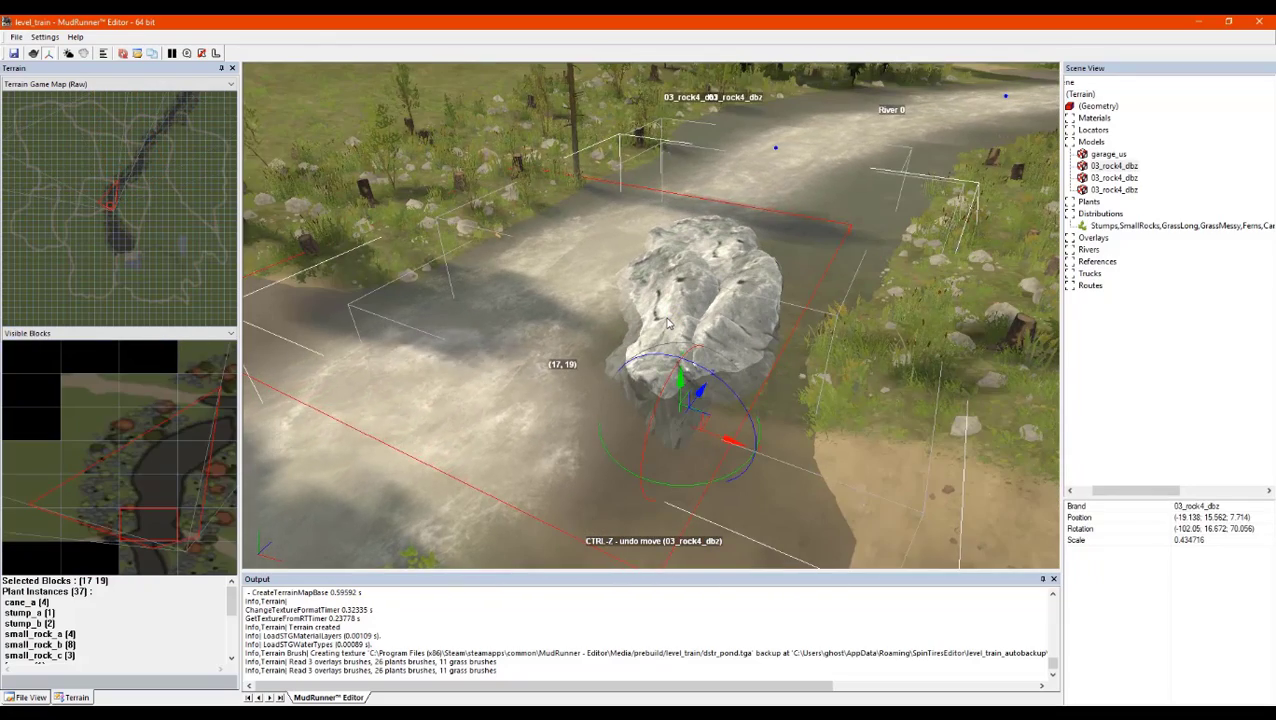
right_click(668, 323)
click(700, 370)
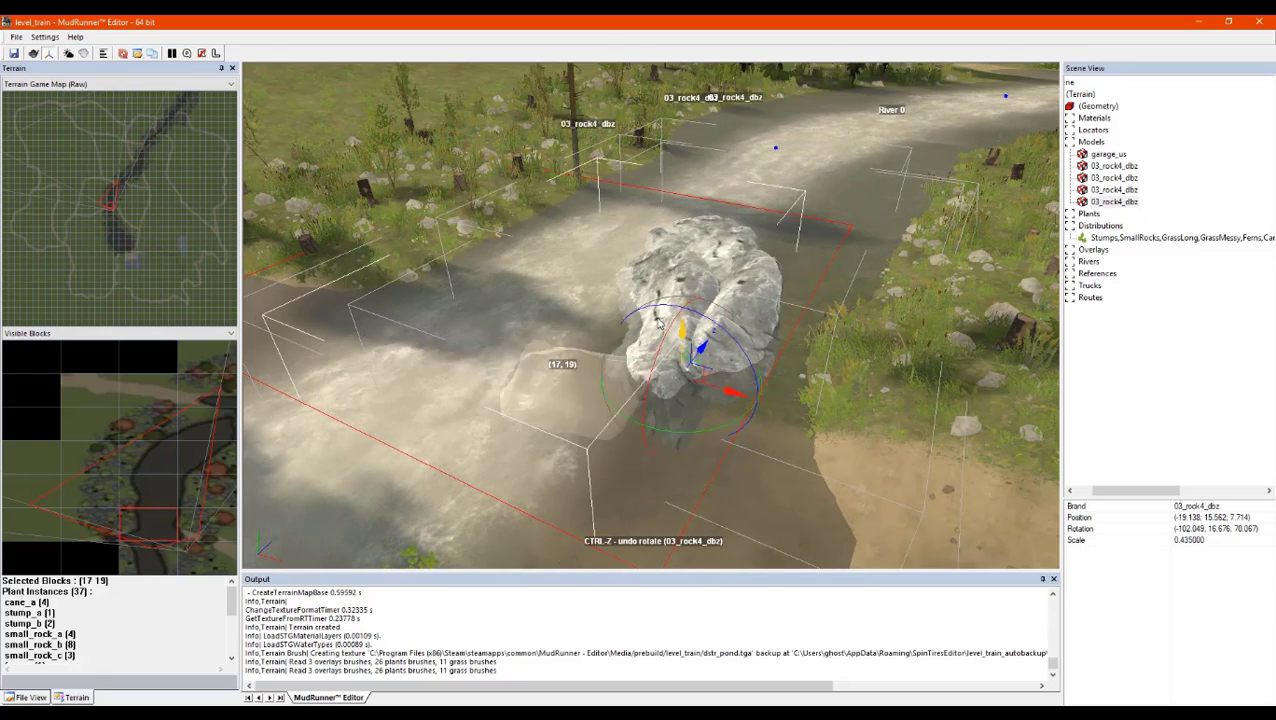
drag(659, 323, 429, 255)
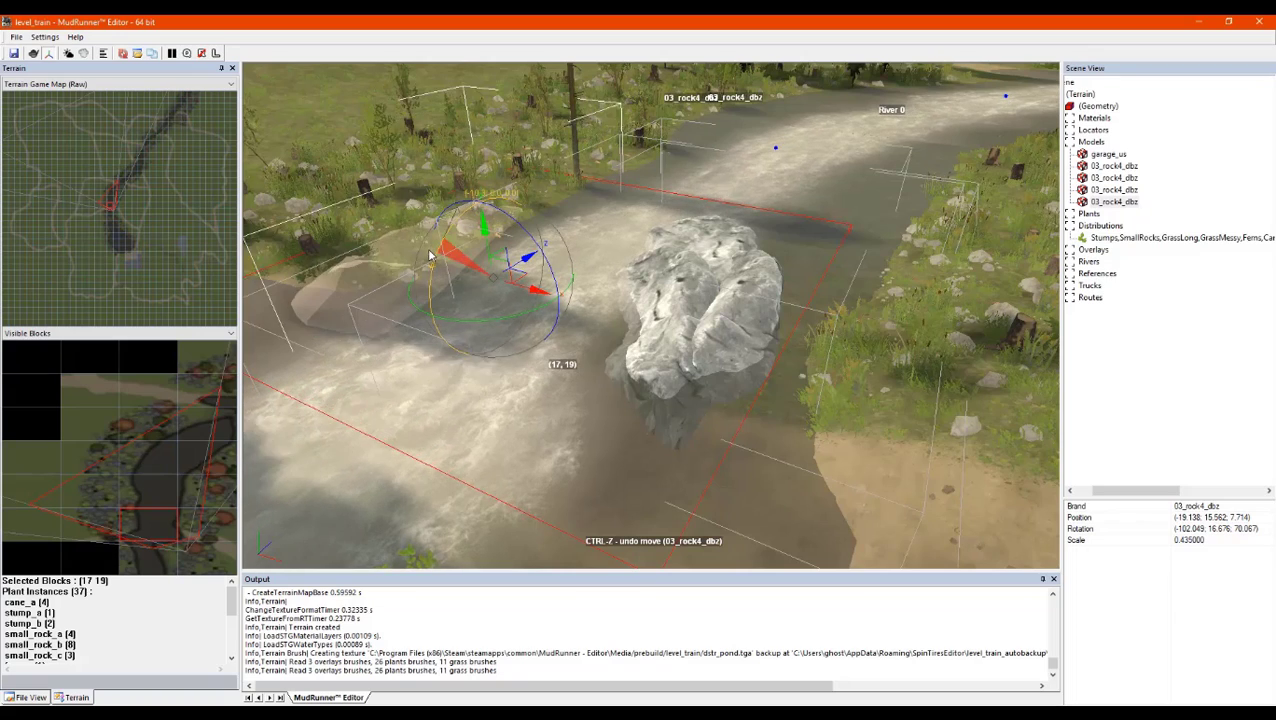
drag(493, 288, 480, 307)
click(478, 310)
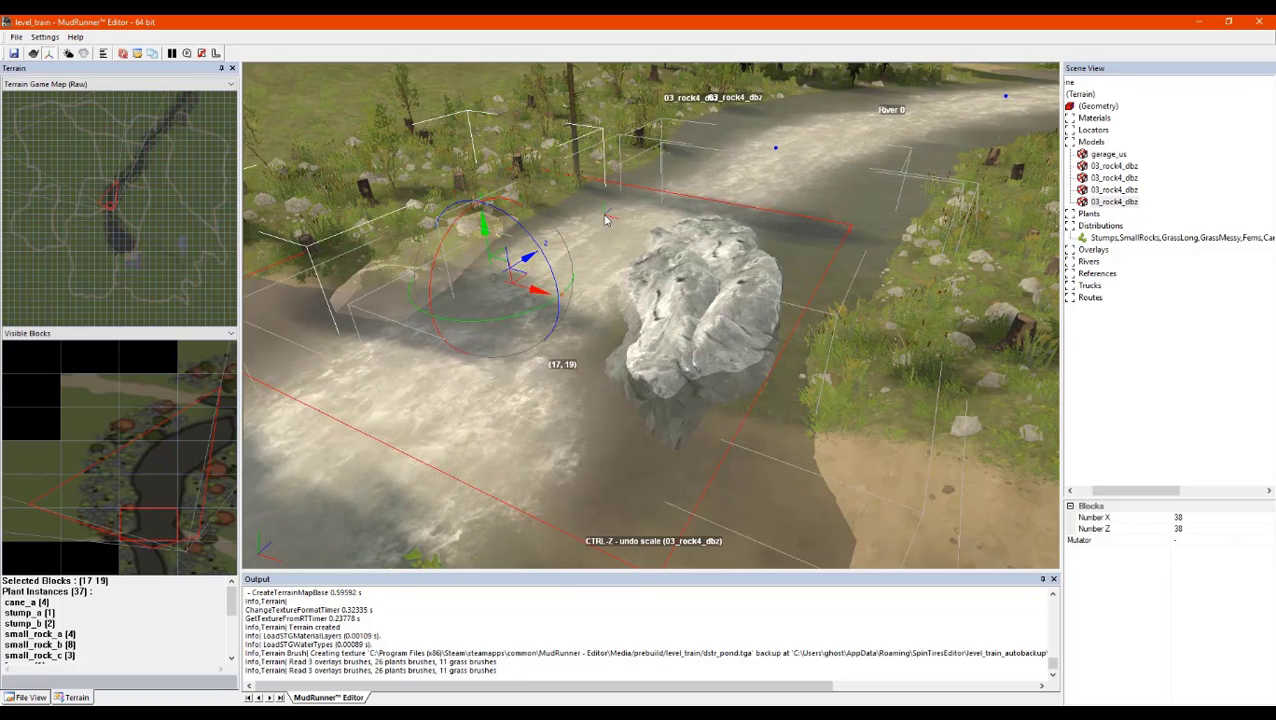
Duplicate the 03_rock4_dbz lying along the bank, then rotate the copy and shift it so it overlaps the original
scroll(400, 288, up, 5)
right_drag(450, 310, 560, 362)
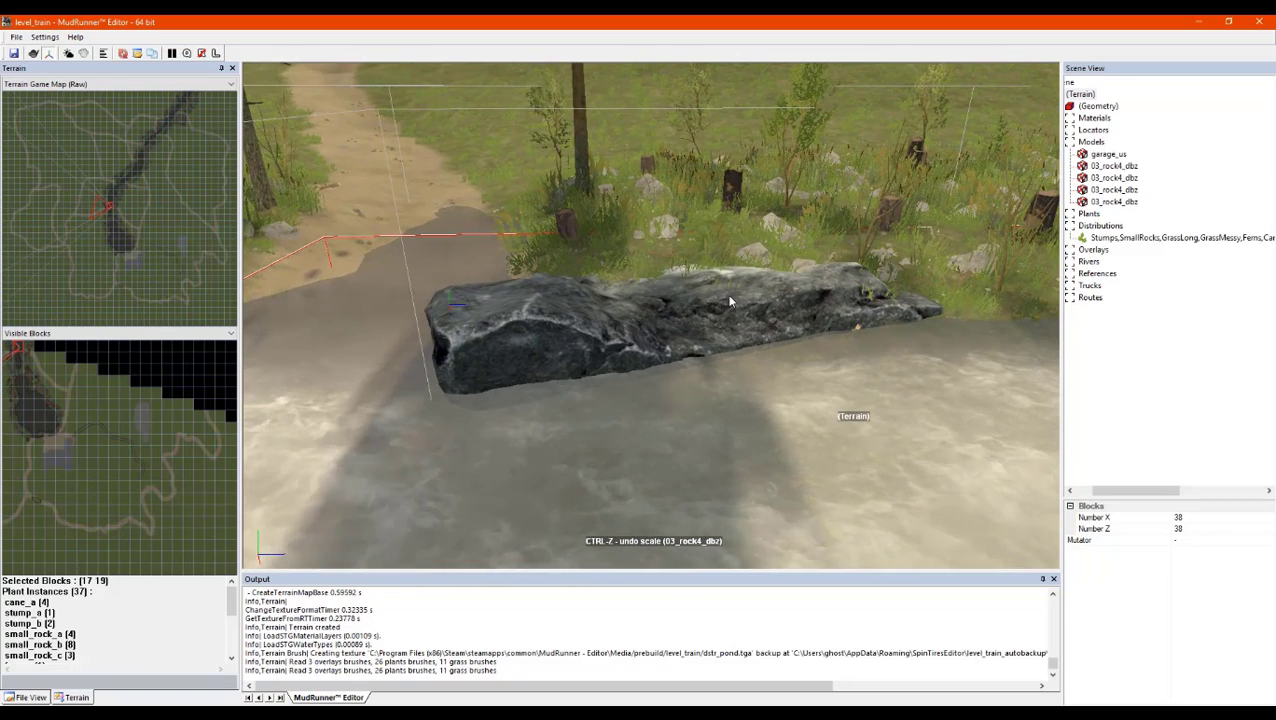
click(532, 358)
right_click(534, 360)
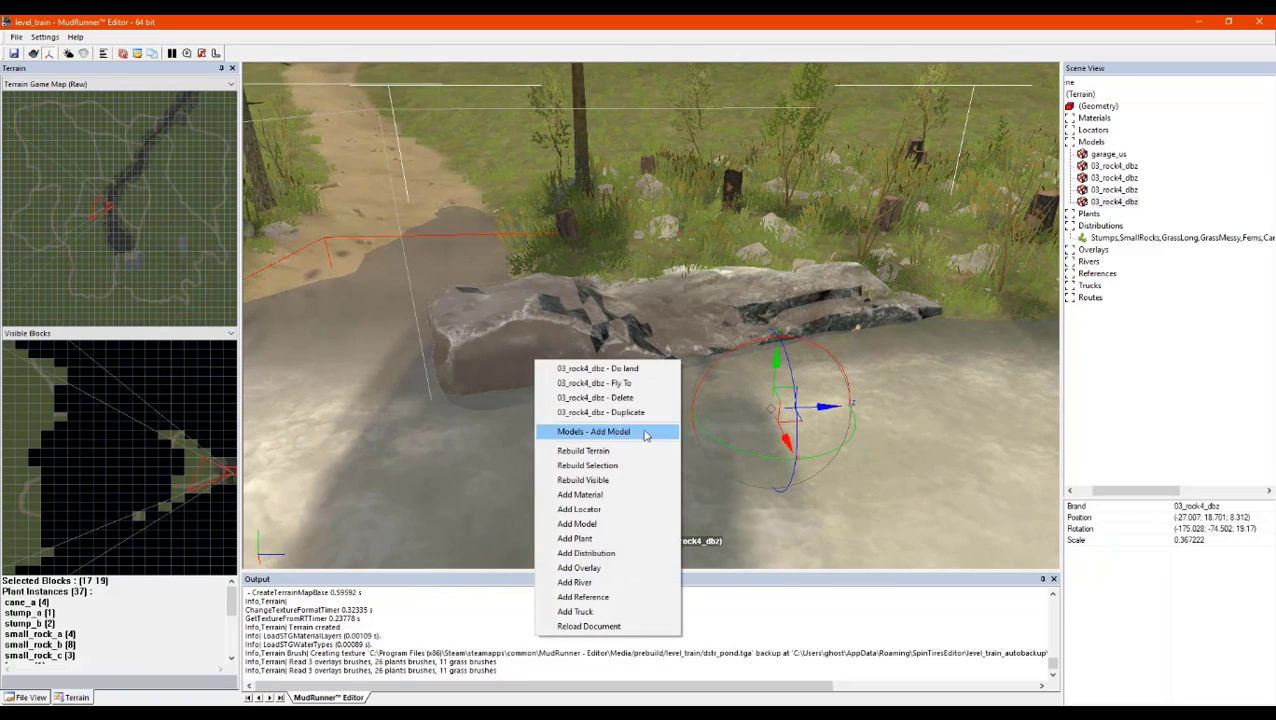
click(640, 413)
drag(697, 402, 688, 388)
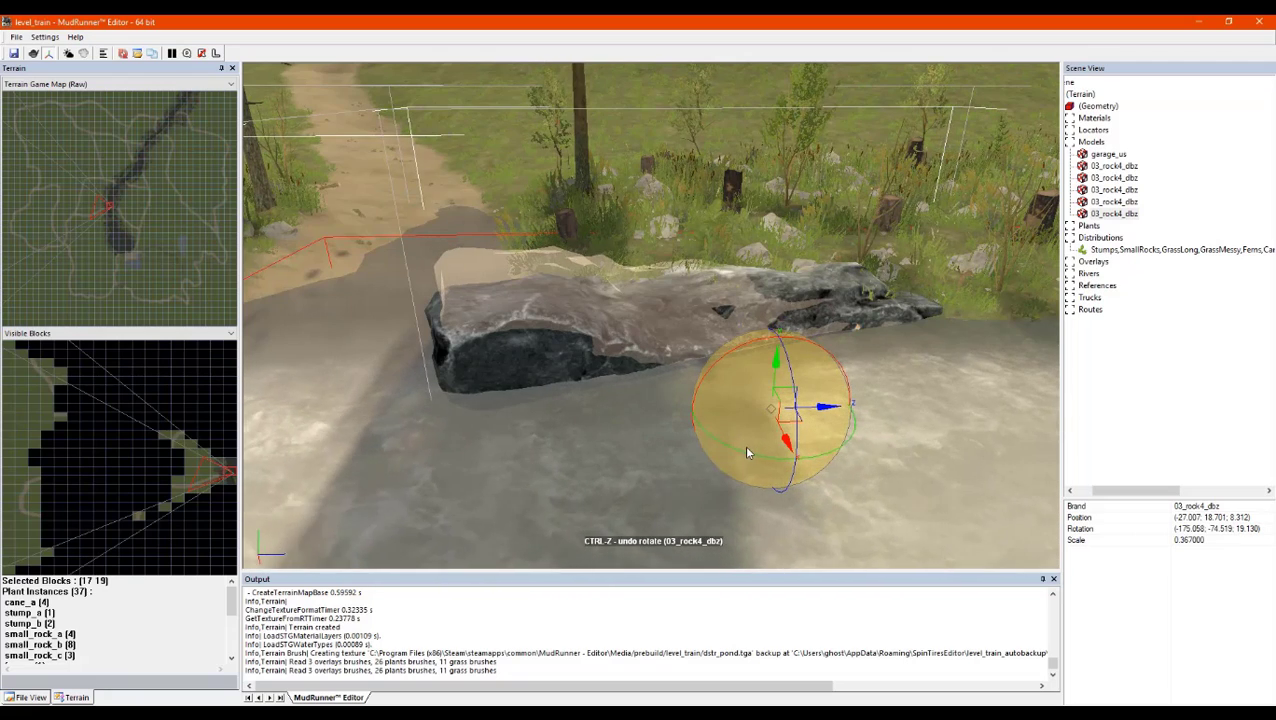
drag(744, 445, 715, 454)
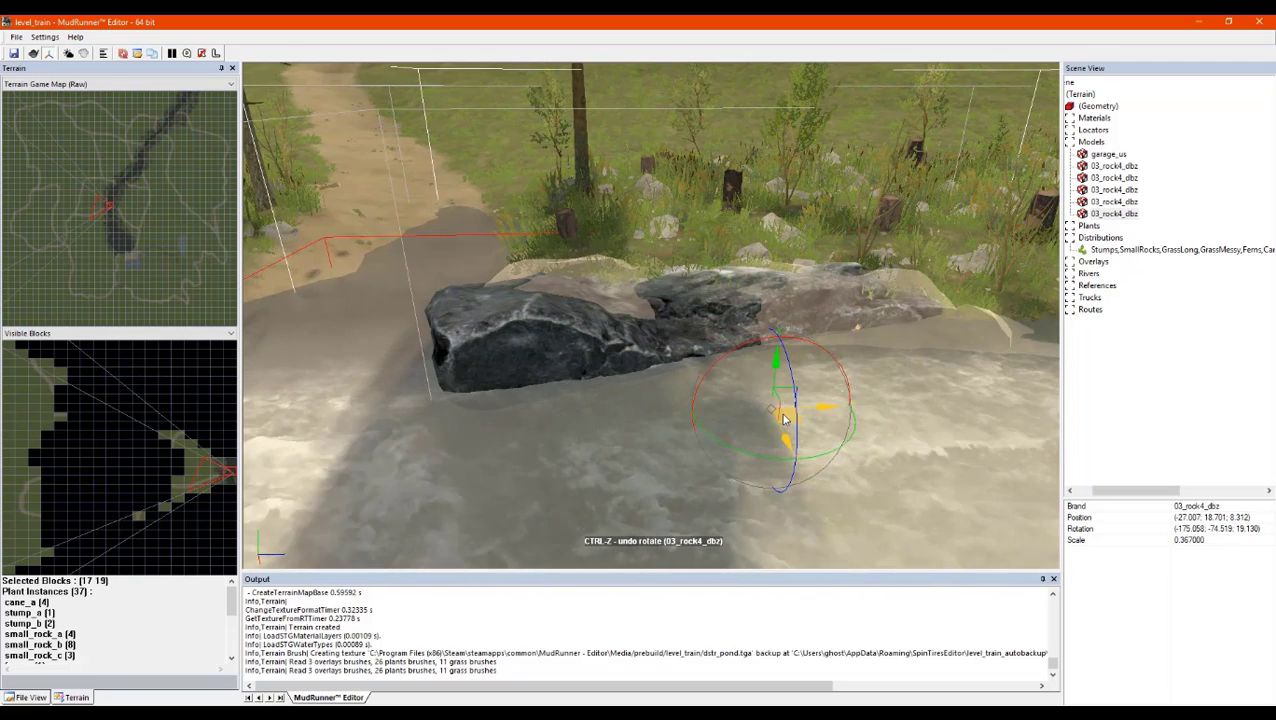
drag(785, 418, 700, 401)
Make another copy of the bank rock and move it out toward the water in front of the other two
right_click(701, 398)
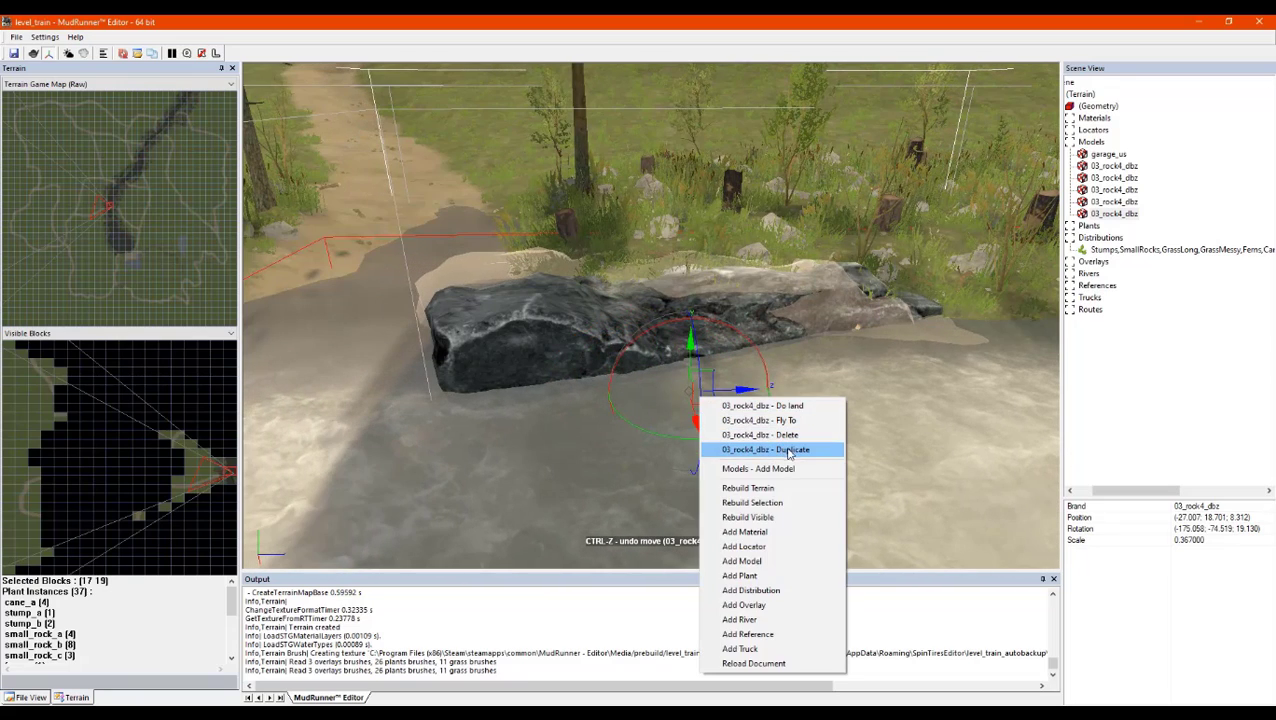
click(785, 450)
drag(705, 390, 659, 507)
Duplicate the front bank rock, scale the copy down to 0.135, then rotate and move it to the cluster's water-side edge
right_click(659, 510)
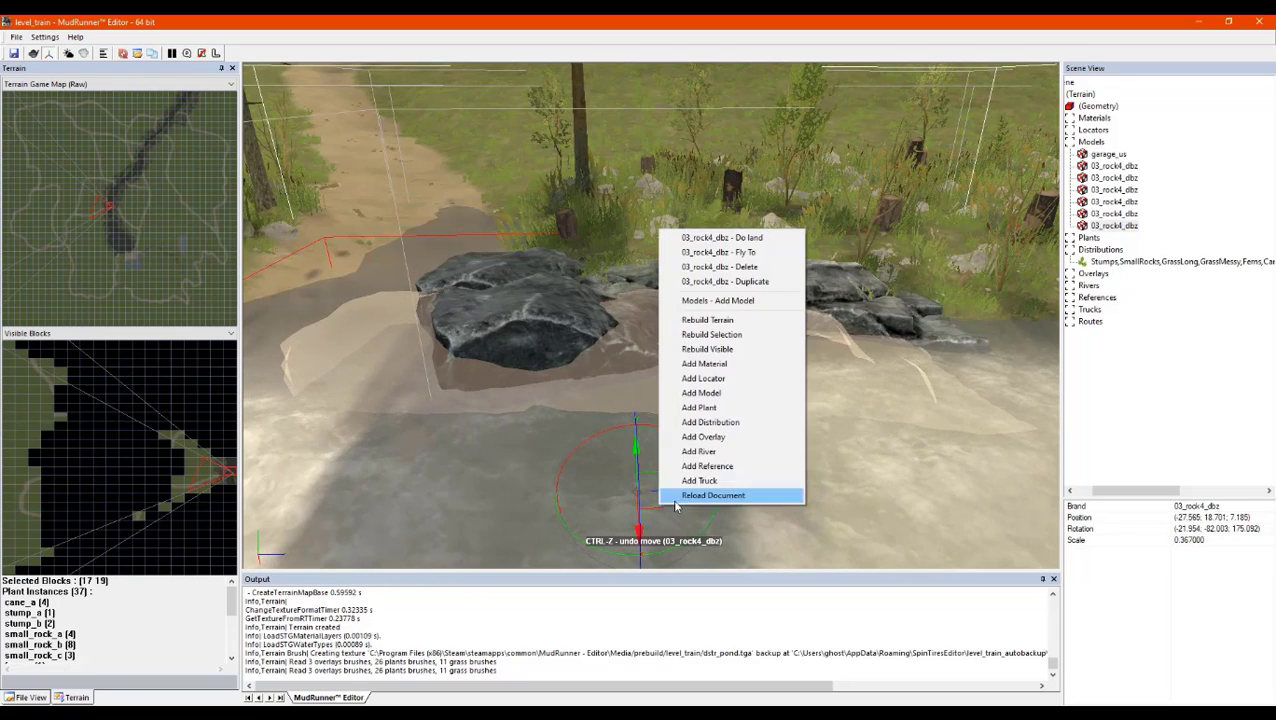
click(755, 281)
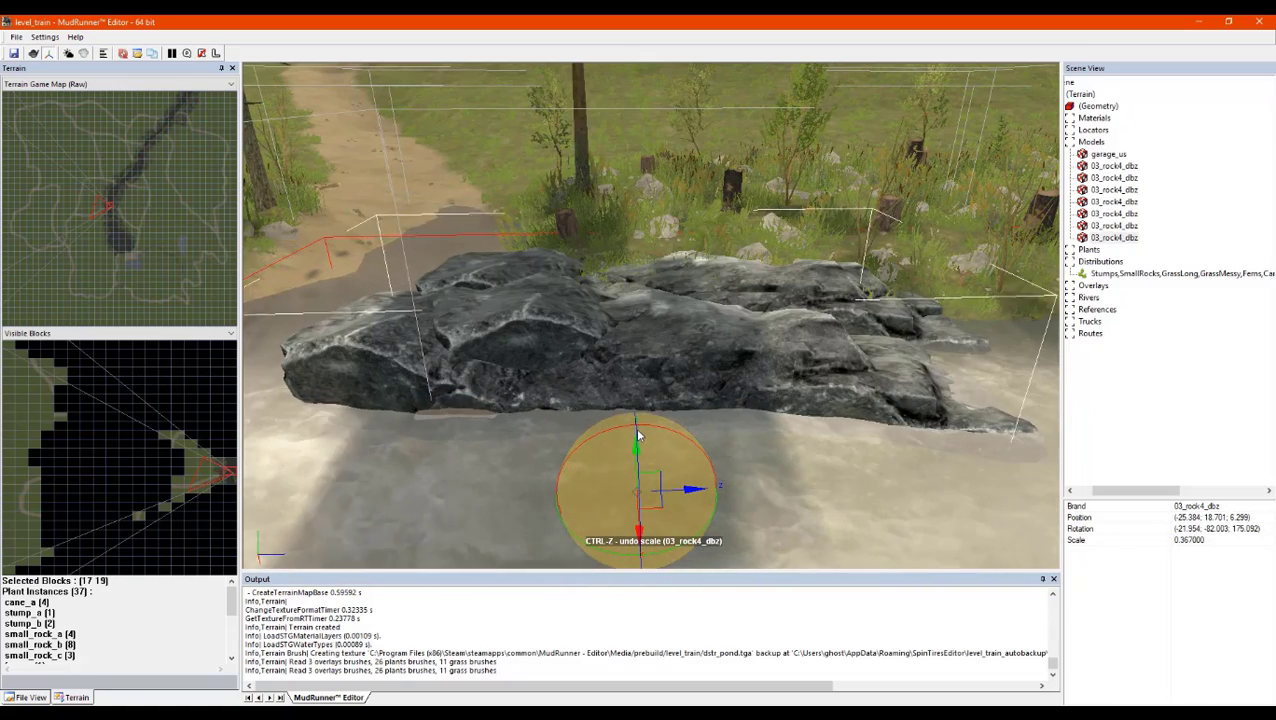
drag(639, 441, 625, 343)
drag(604, 437, 721, 416)
drag(597, 339, 639, 463)
drag(649, 403, 503, 420)
Make two more copies of the small 03_rock4_dbz, adjust them along the cluster's front edge, and undo the last trial adjustment
right_click(606, 396)
click(698, 446)
right_click(504, 417)
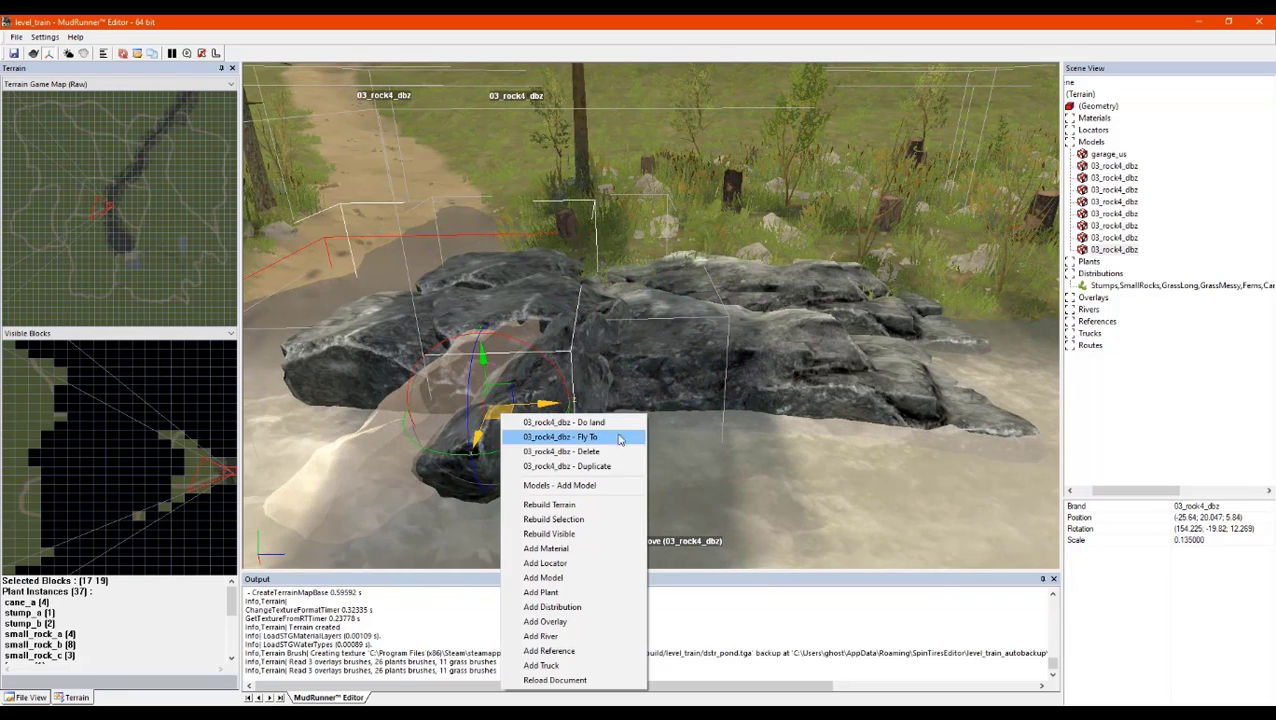
click(566, 466)
drag(483, 452, 542, 412)
drag(495, 449, 678, 380)
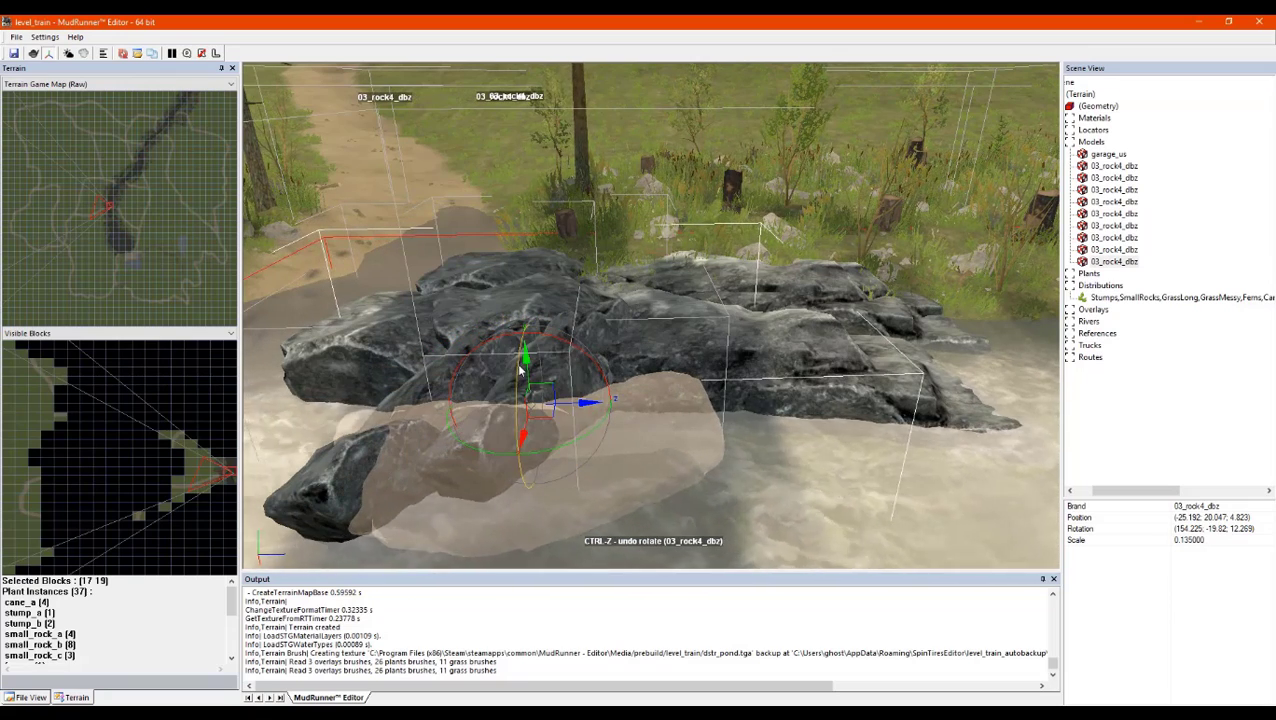
drag(519, 370, 524, 313)
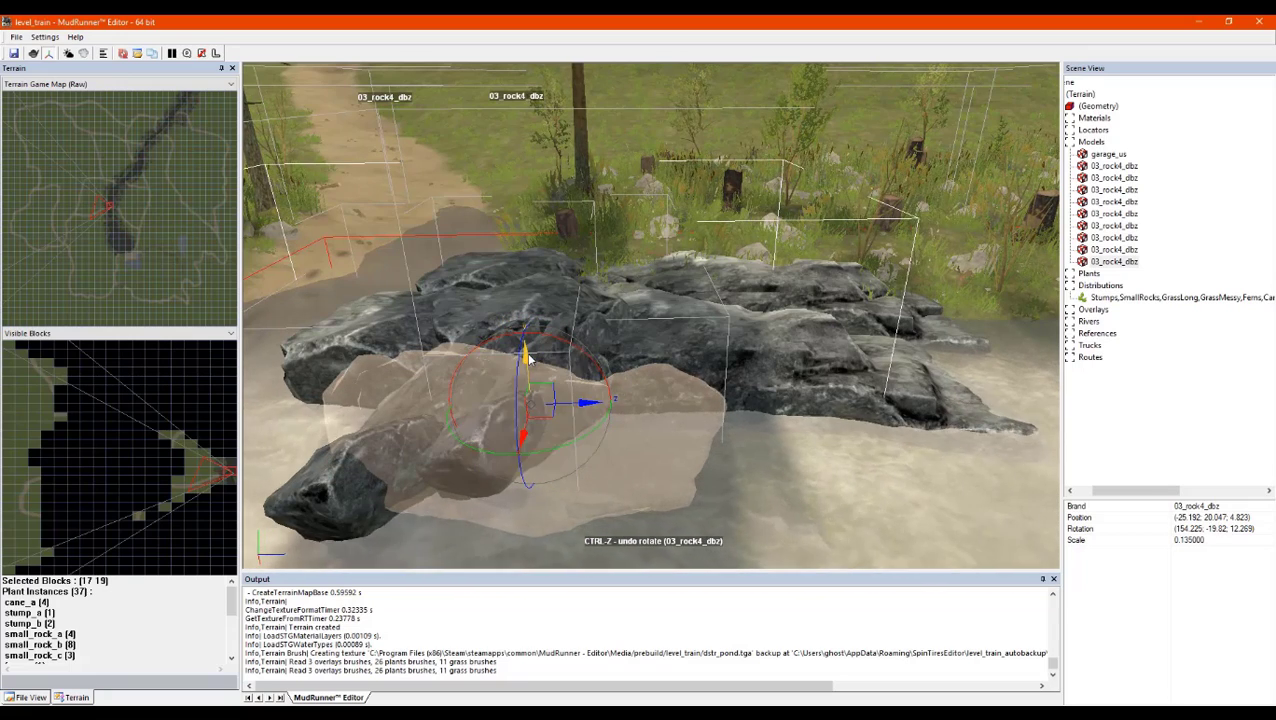
key(ctrl+z)
Duplicate the small 03_rock4_dbz twice more and extend the row of rocks along the front of the cluster
right_click(541, 430)
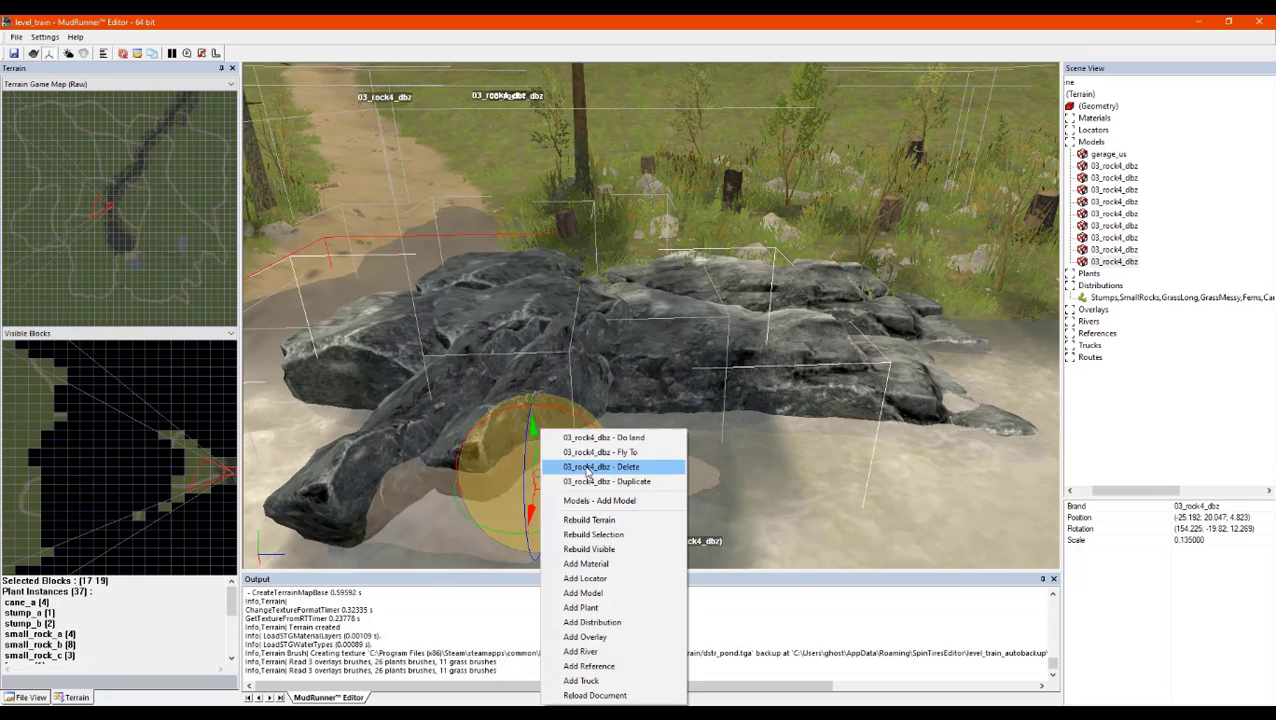
click(624, 484)
drag(527, 464, 780, 467)
right_click(690, 437)
click(772, 482)
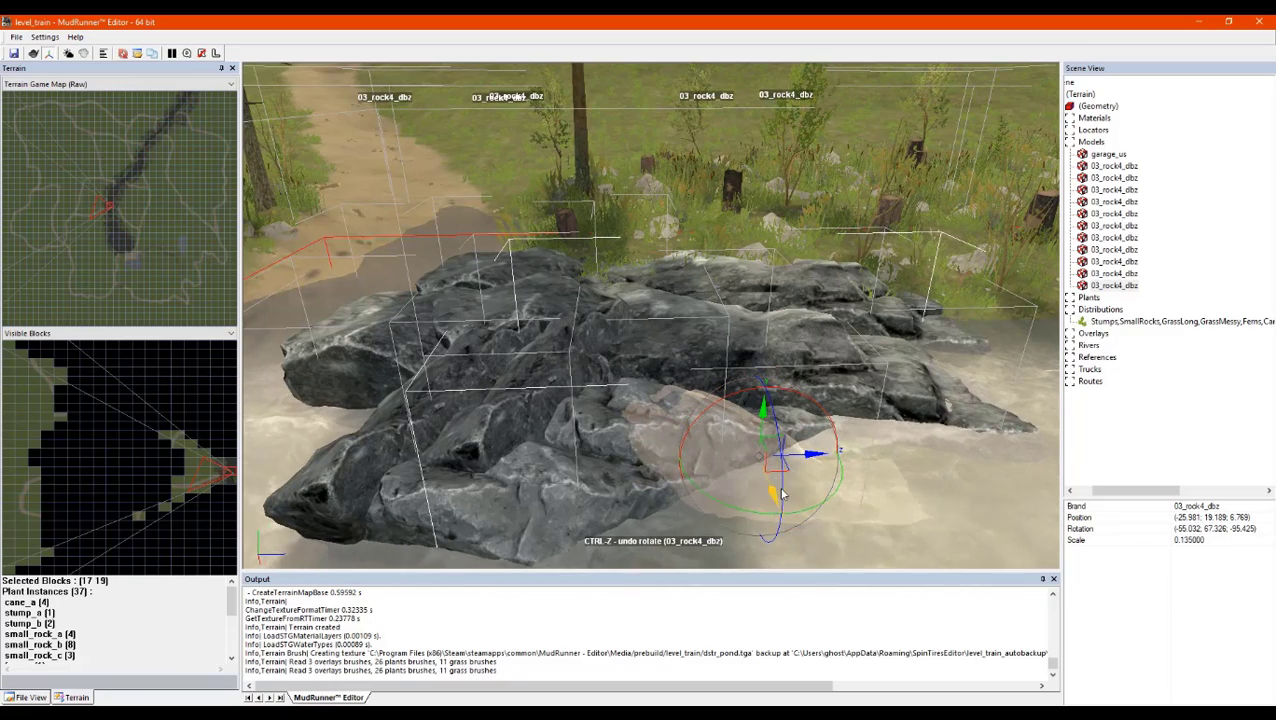
Duplicate the latest small rock and move the copy back onto the middle of the cluster
right_click(775, 468)
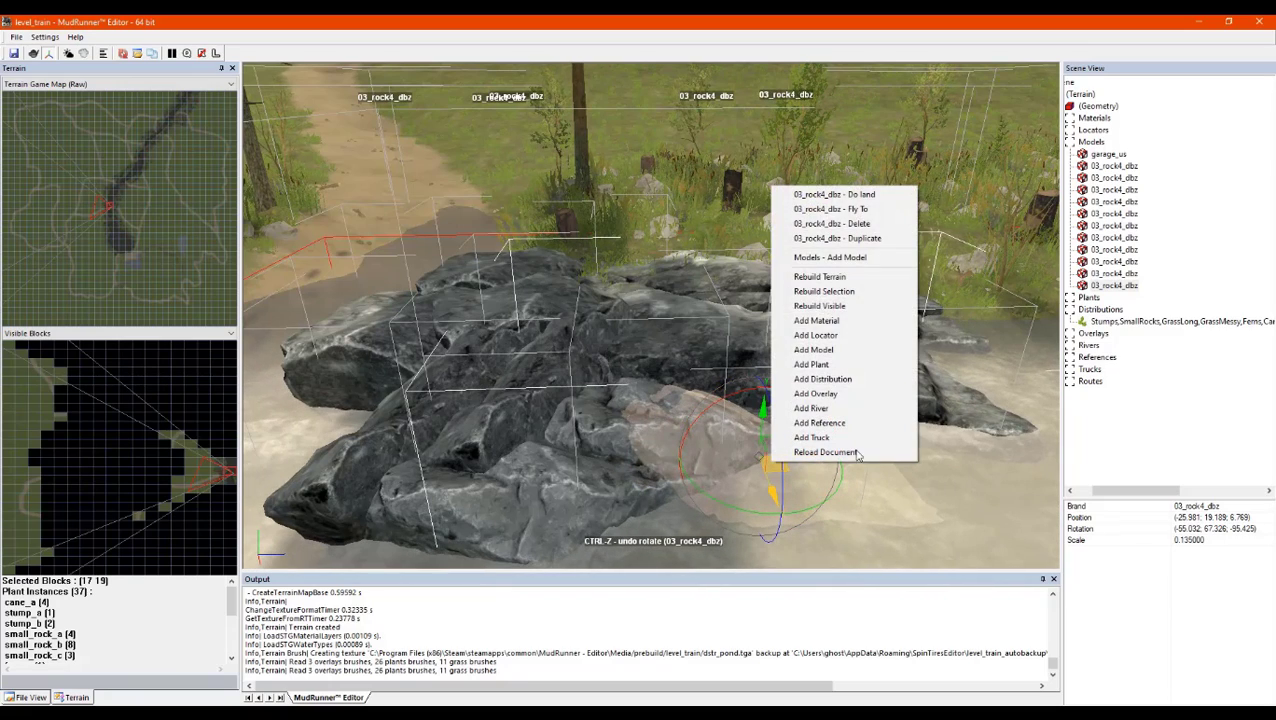
click(873, 240)
drag(762, 421, 615, 340)
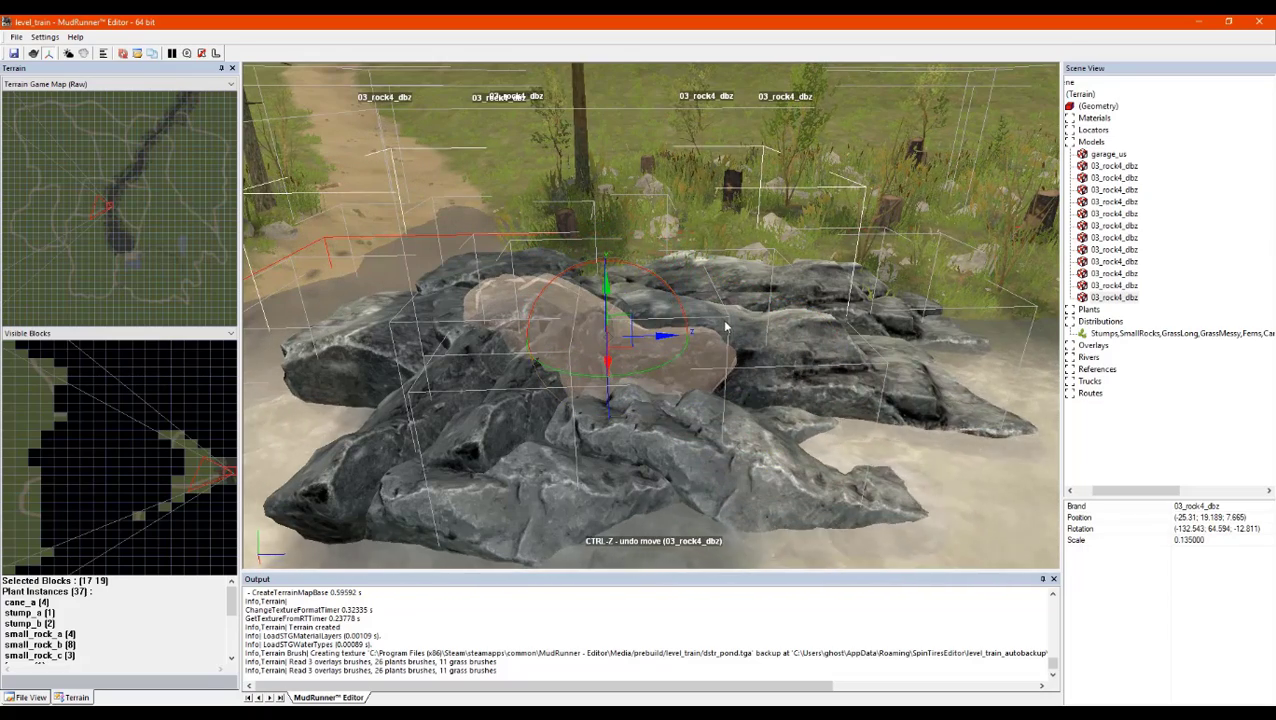
Add two more copies of the small rock to fill the water-facing end of the cluster, rotating the second one
right_drag(727, 327, 737, 318)
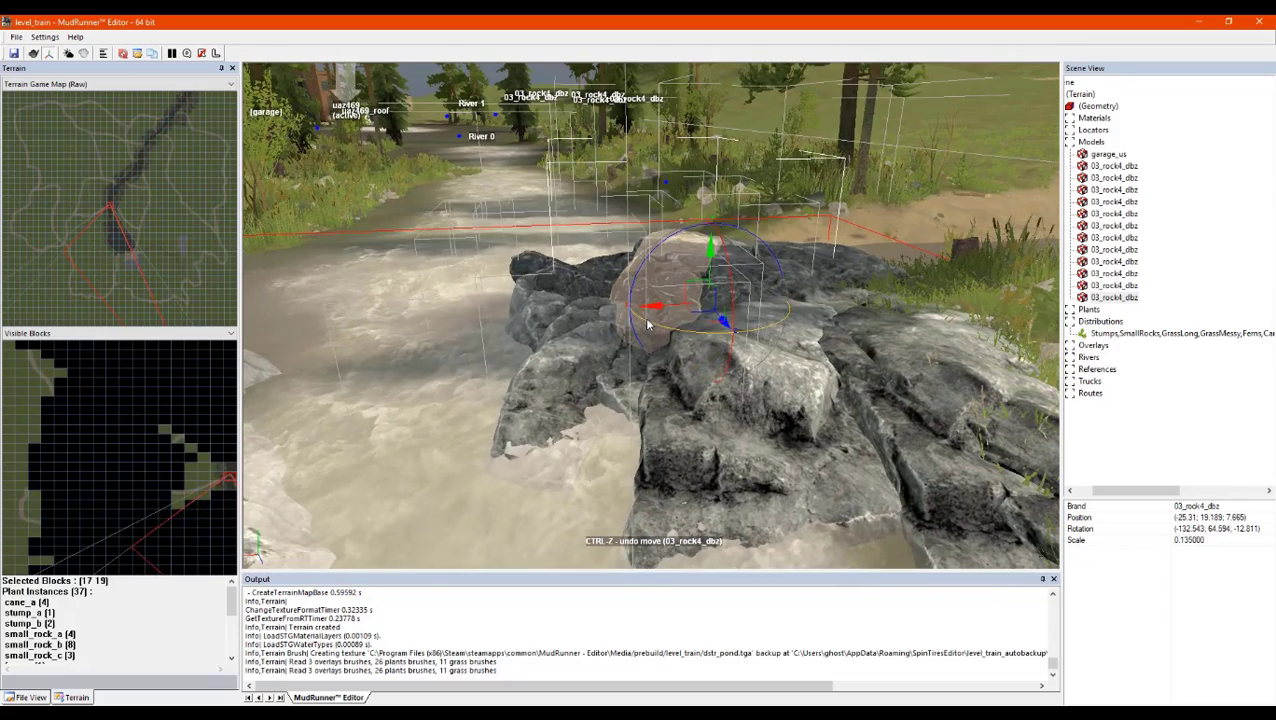
right_click(737, 318)
click(735, 330)
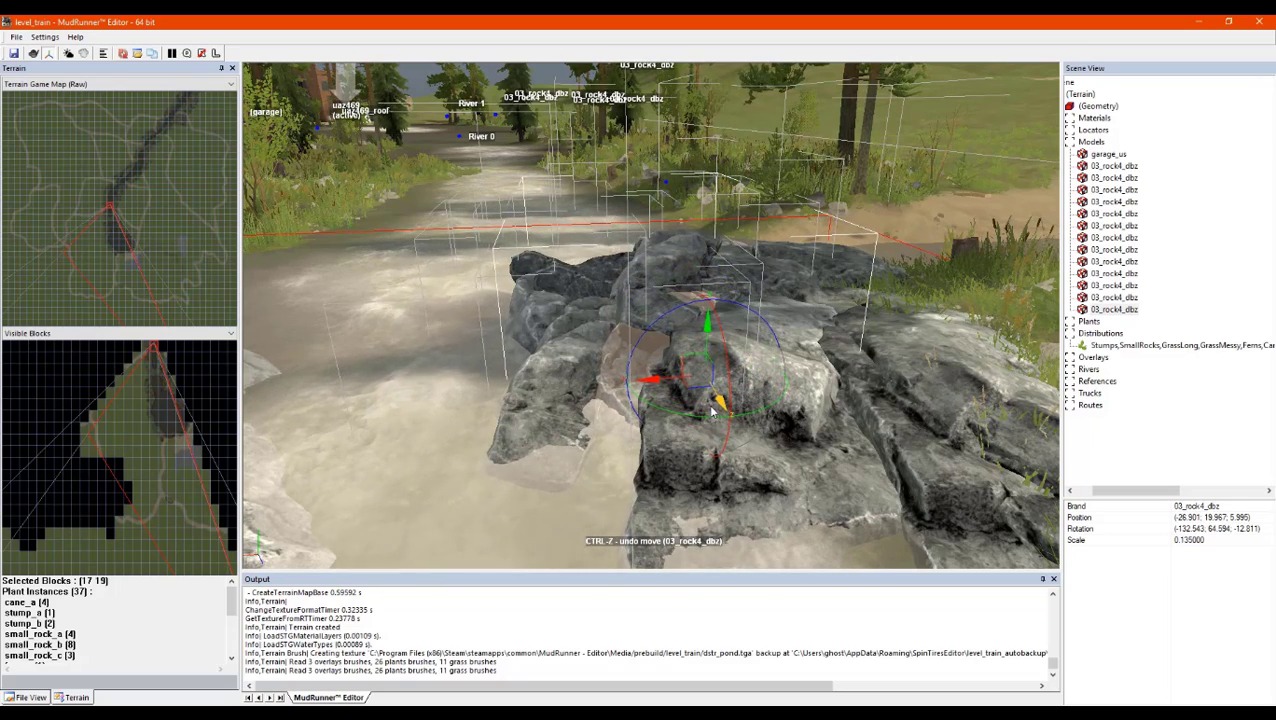
right_click(713, 410)
click(820, 458)
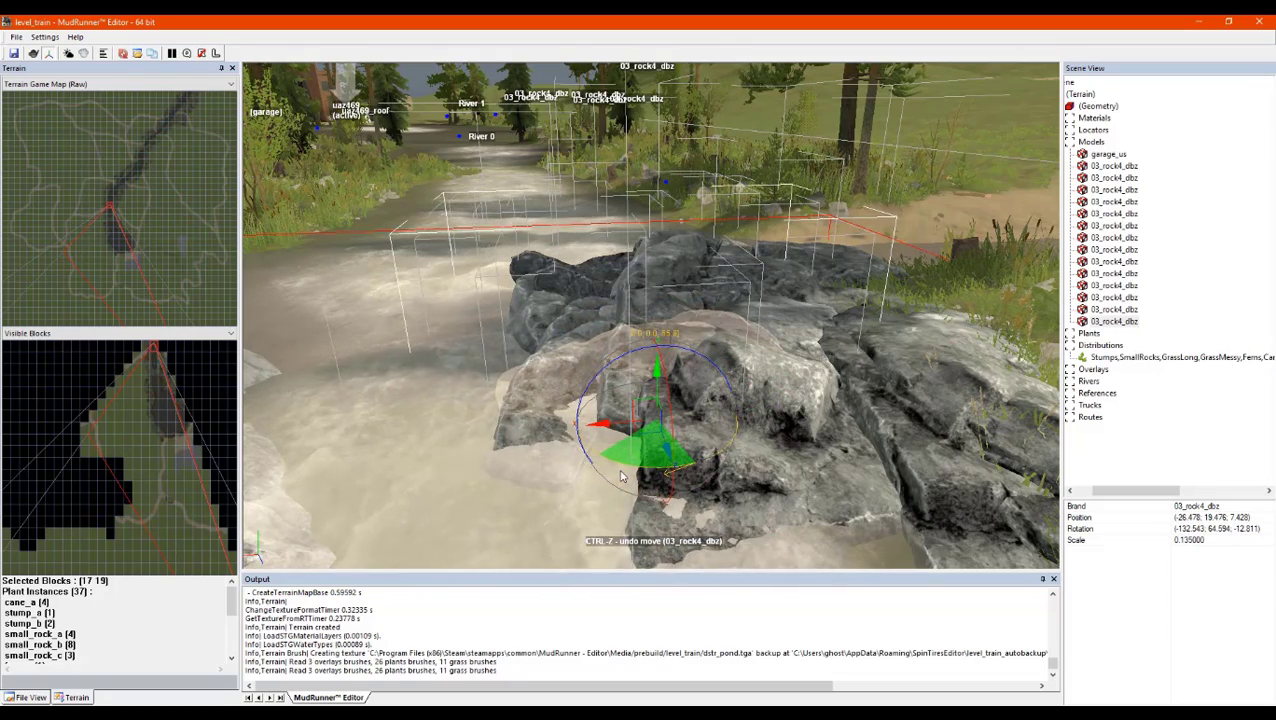
Duplicate the rotated small rock and shift the copy out and down to the waterline at the cluster's end
right_click(677, 470)
click(752, 224)
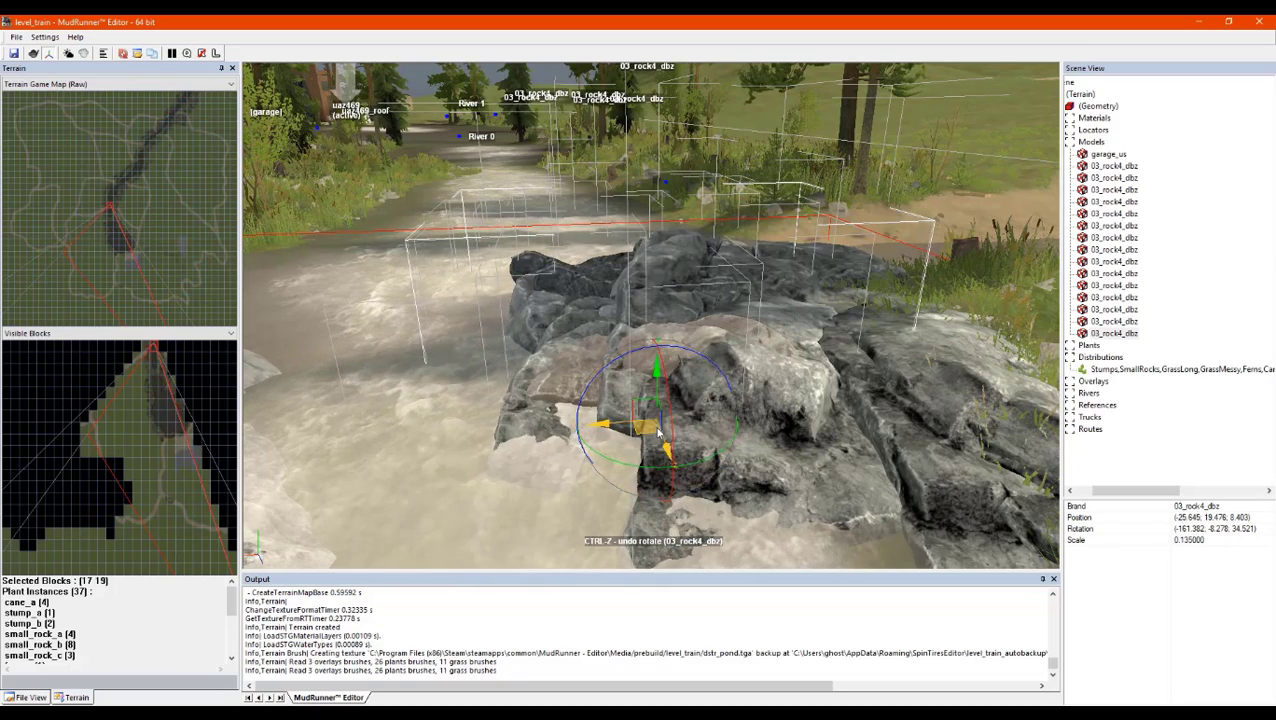
drag(660, 470, 655, 399)
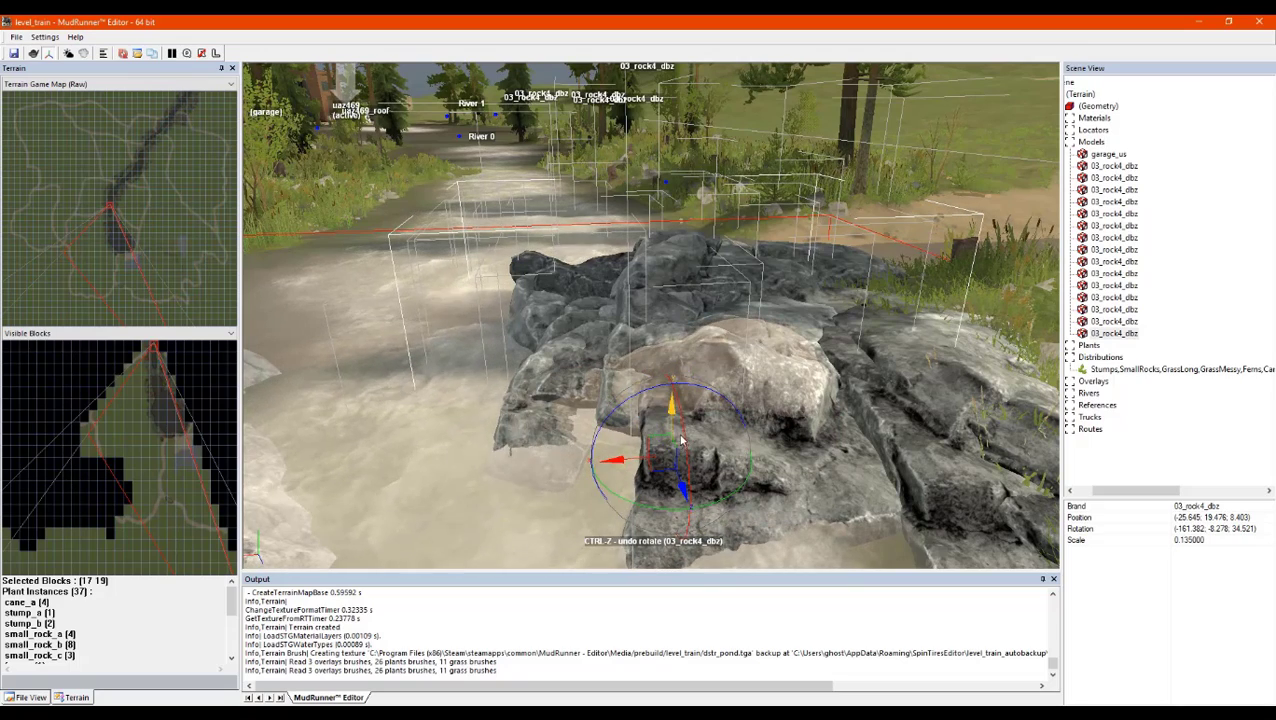
drag(660, 470, 528, 470)
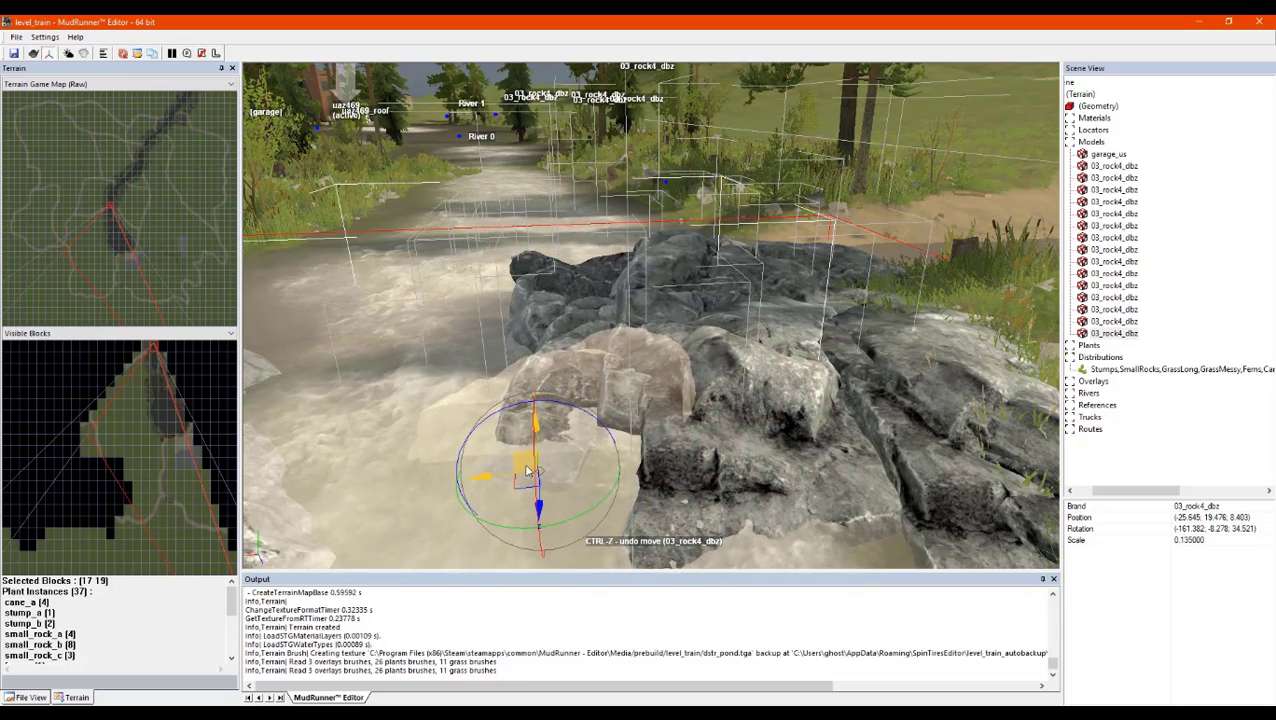
drag(538, 427, 545, 472)
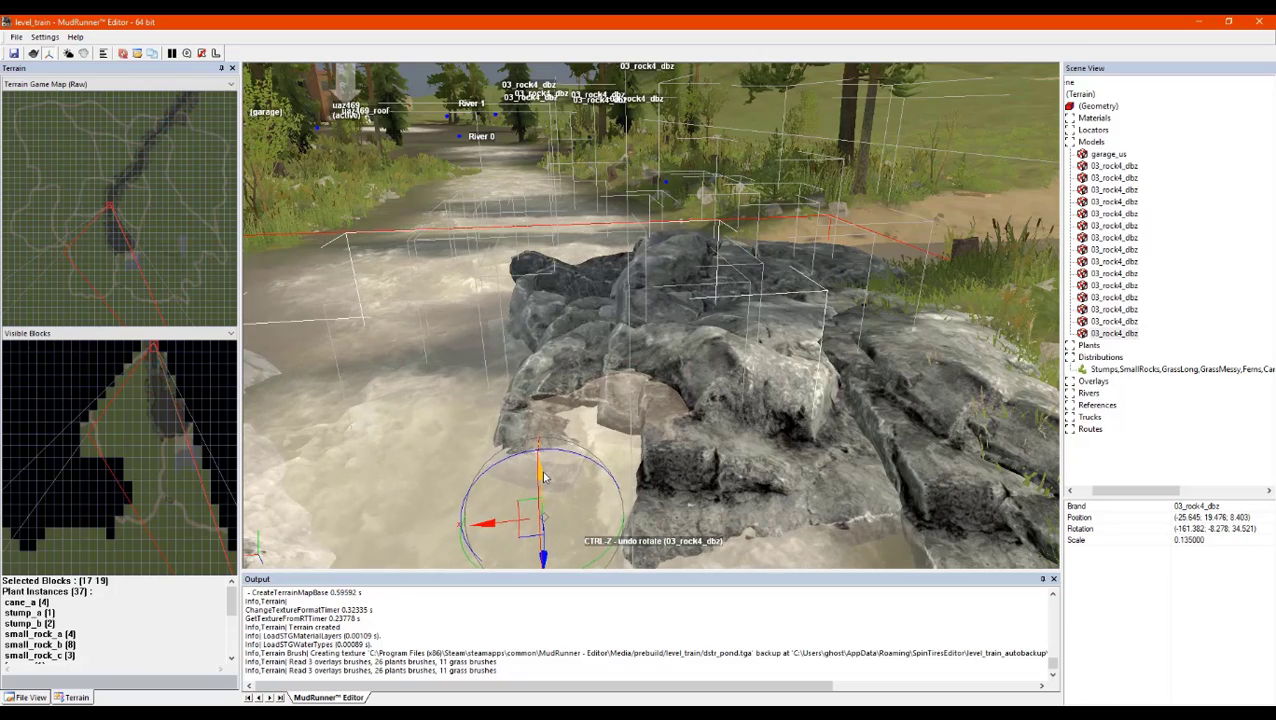
Make one more copy of the waterline rock and offset it to close the remaining gap at the cluster's edge
right_click(545, 196)
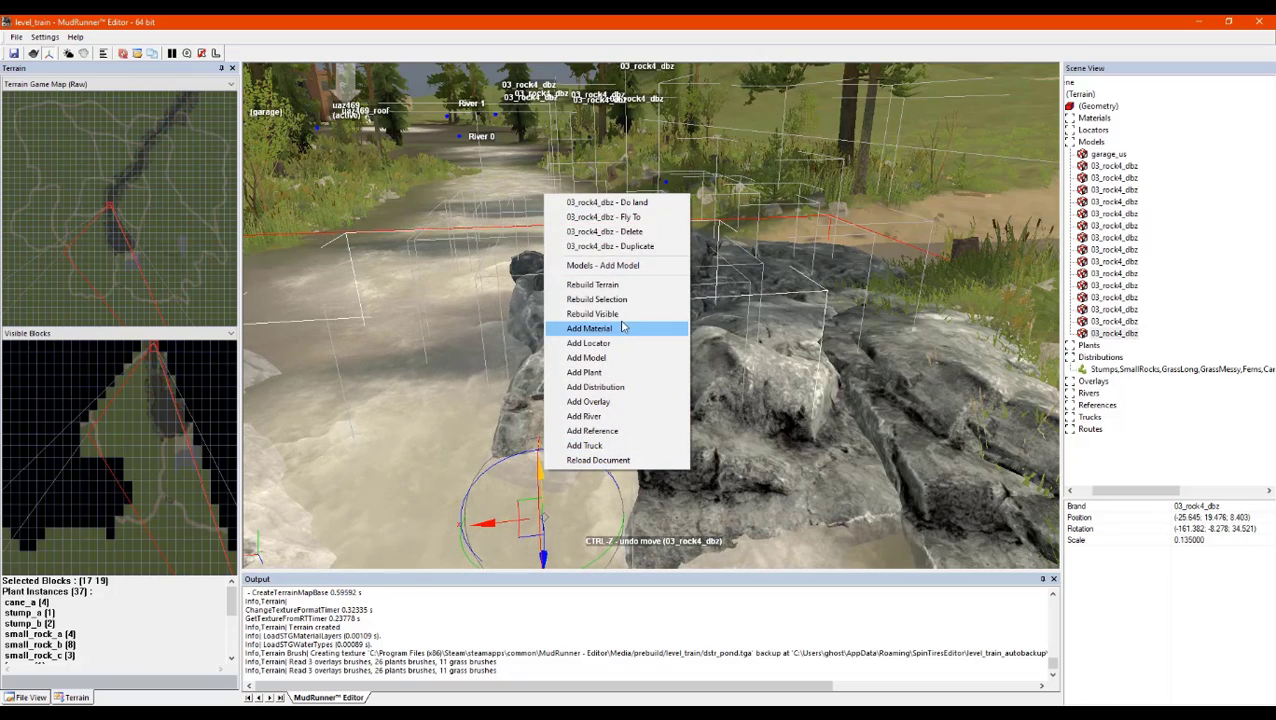
click(648, 263)
drag(530, 541, 524, 580)
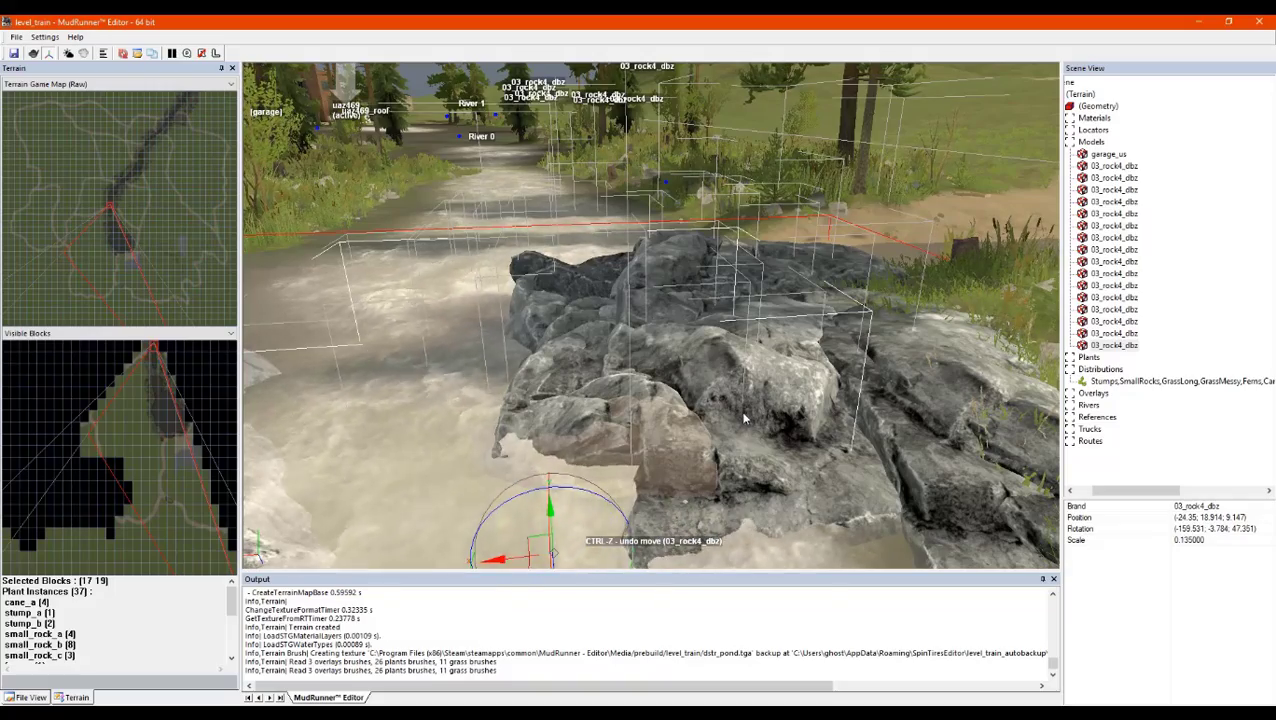
Try to add a copy of the larger 0.367-scale 03_rock4_dbz on the dirt road away from the river
click(771, 413)
middle_drag(770, 413, 806, 480)
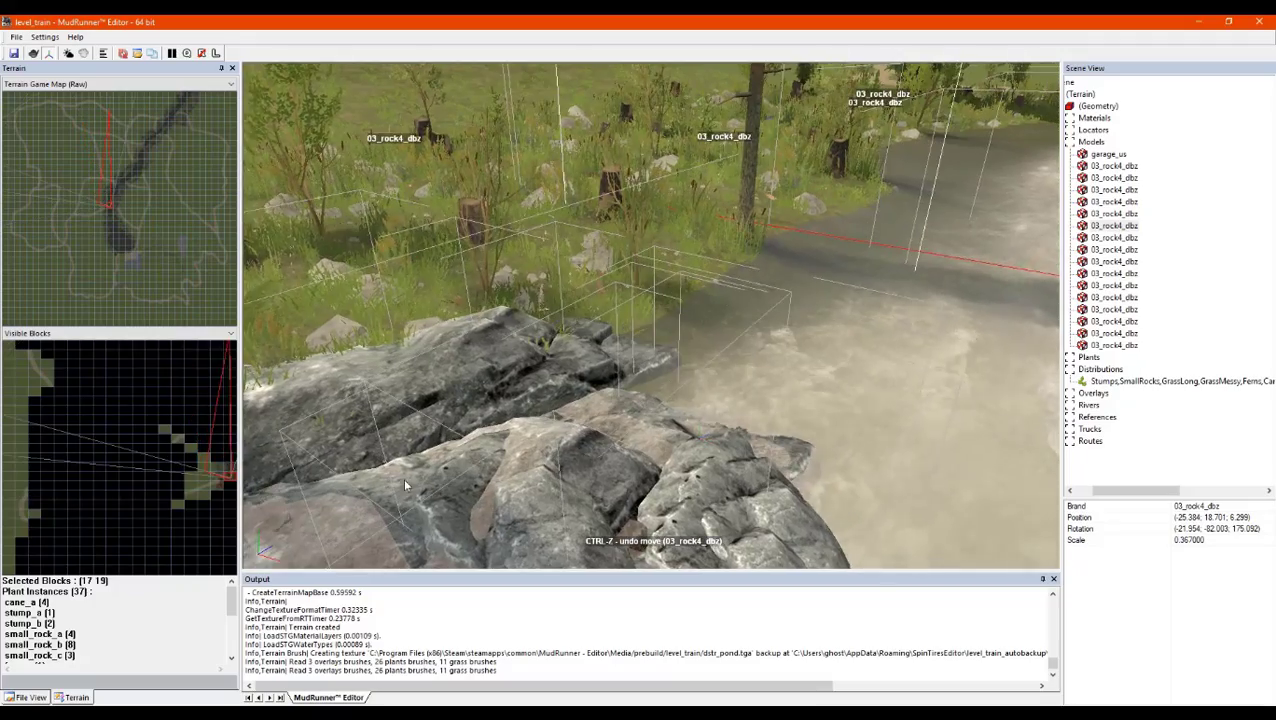
middle_drag(405, 484, 485, 260)
scroll(640, 337, down, 5)
scroll(325, 184, up, 5)
scroll(325, 182, down, 6)
scroll(668, 402, up, 6)
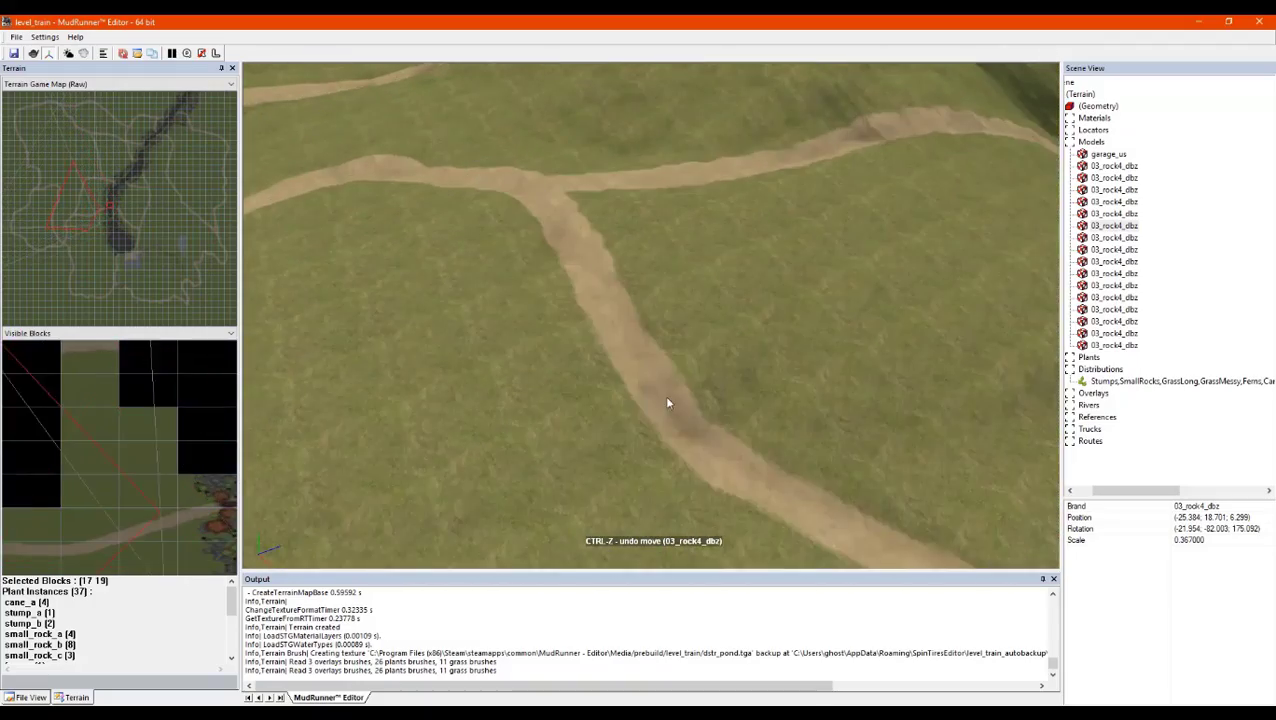
middle_drag(615, 352, 588, 299)
scroll(585, 285, down, 3)
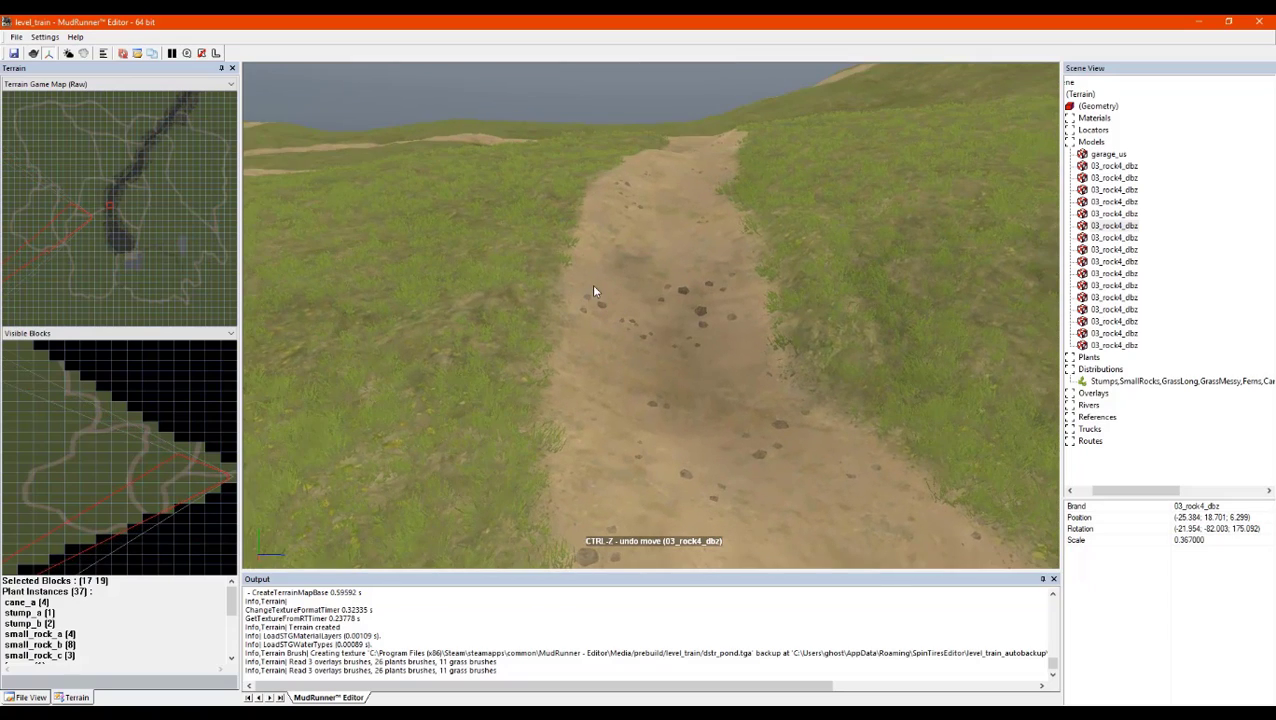
right_click(595, 287)
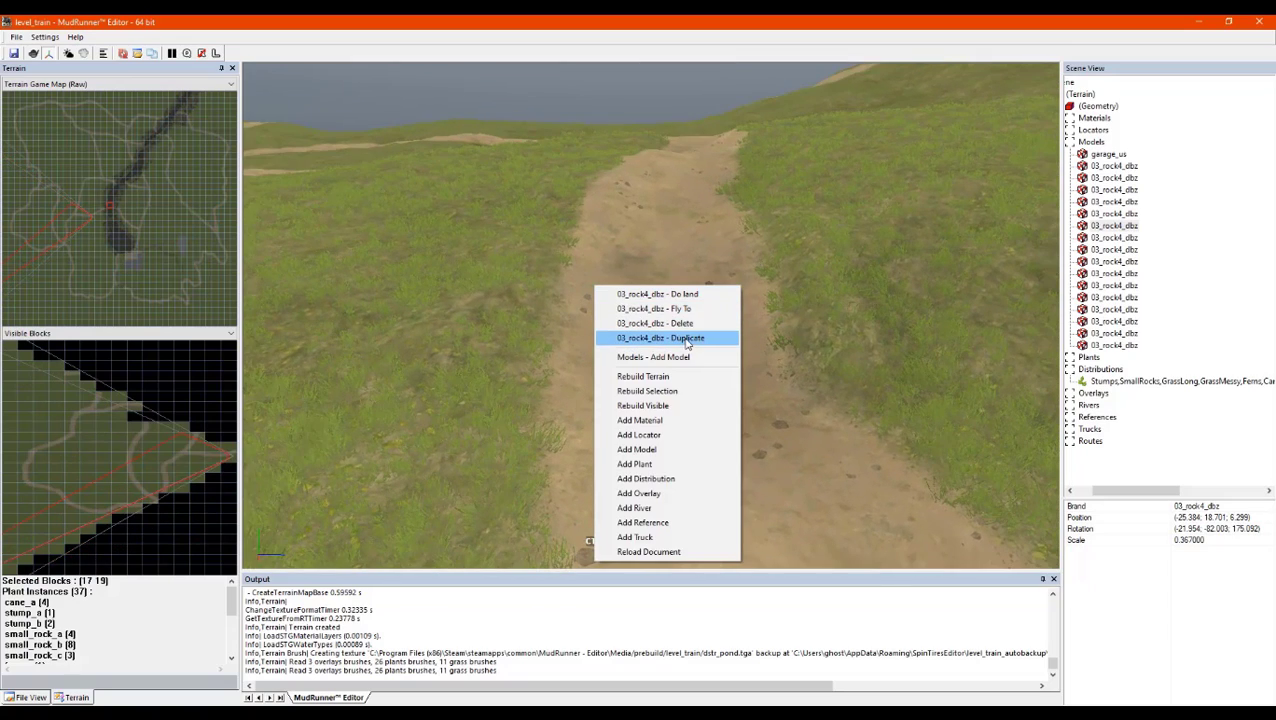
click(687, 339)
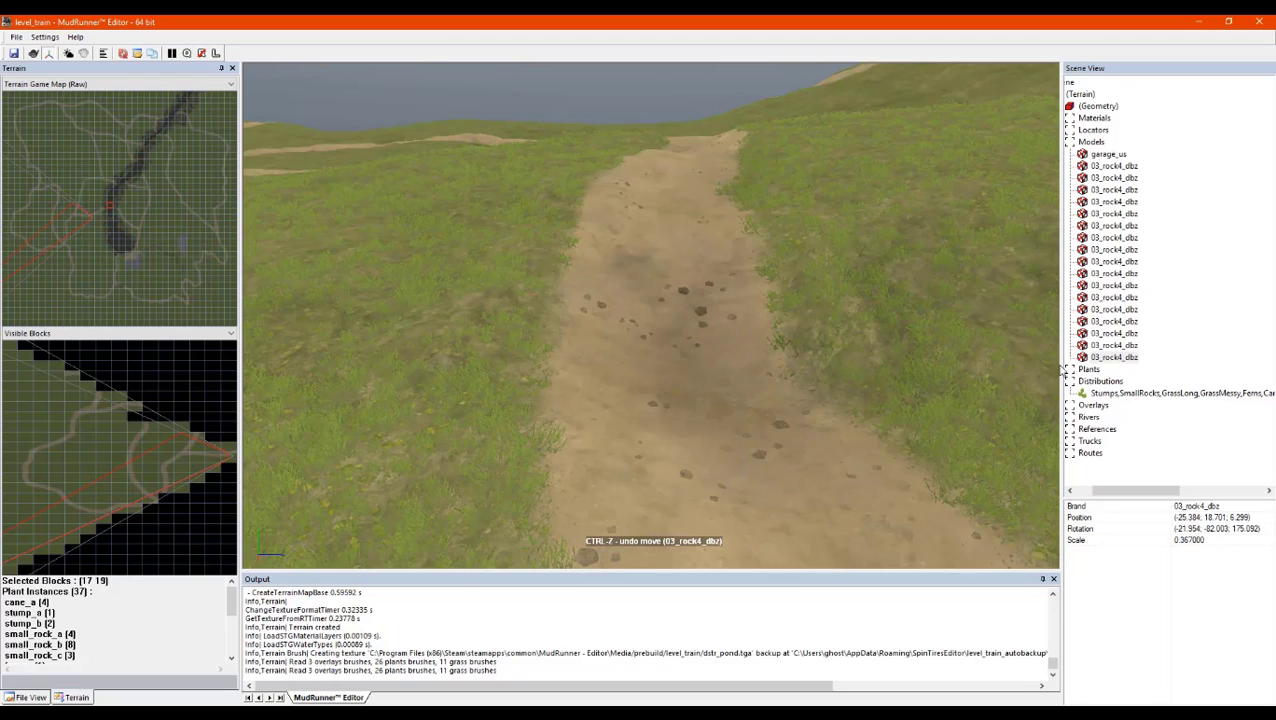
Delete the stray 0.367-scale 03_rock4_dbz copy behind the rock cluster at the river crossing
double_click(1115, 358)
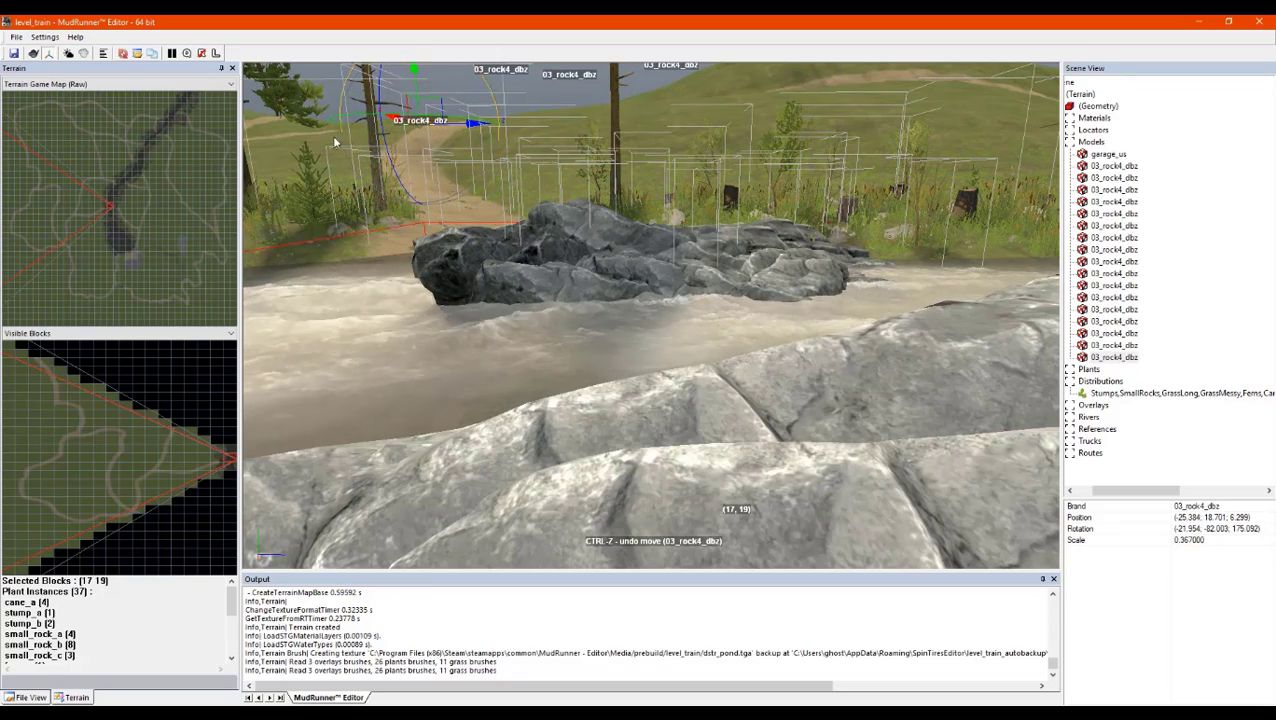
click(345, 160)
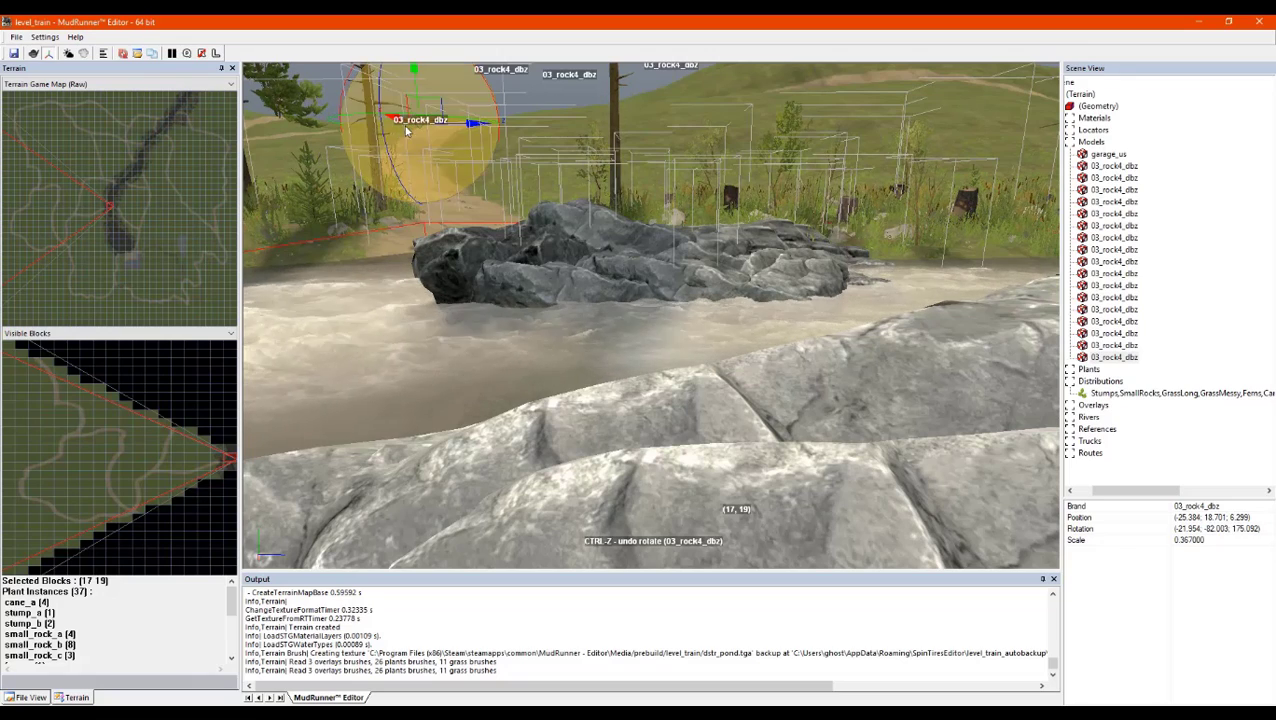
key(Delete)
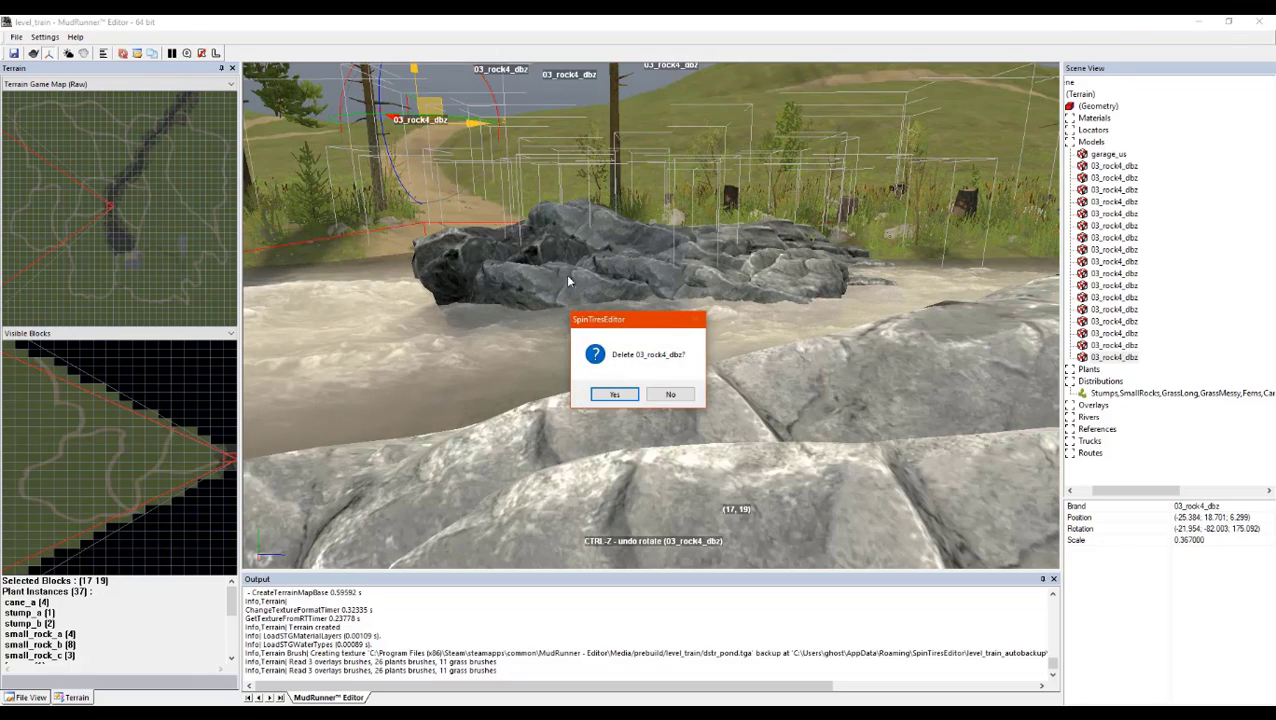
click(614, 395)
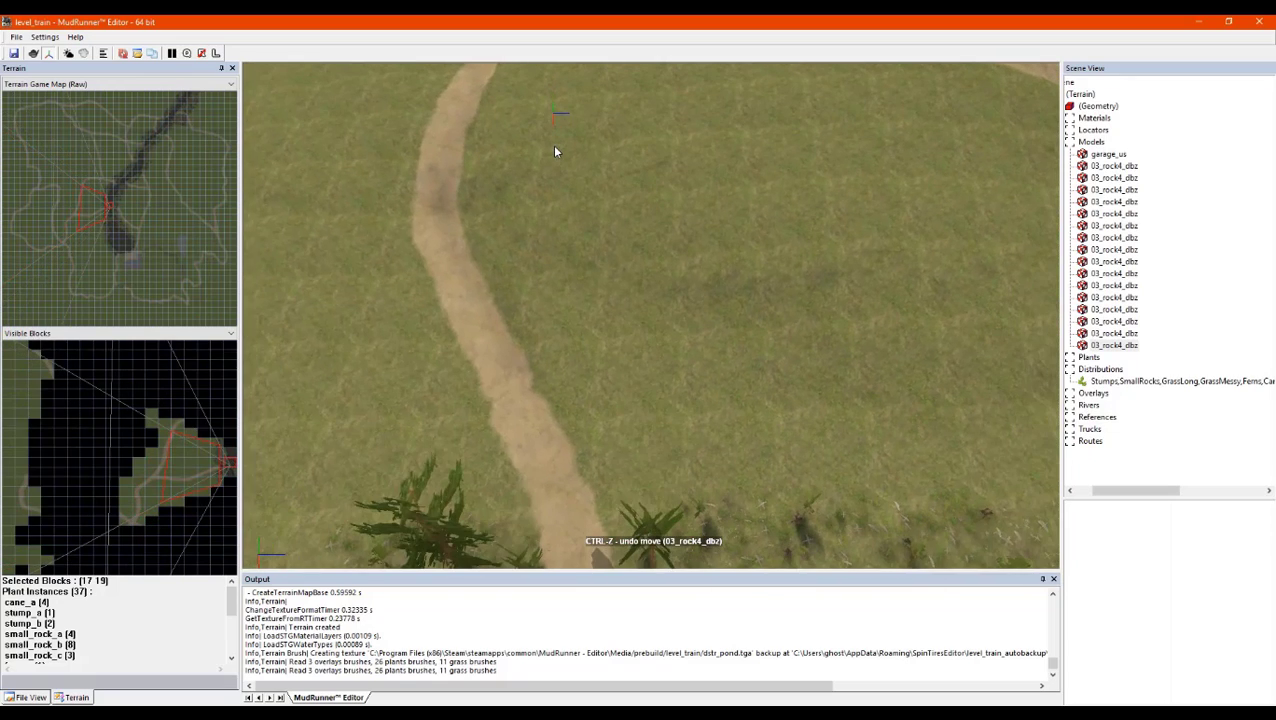
Add a new 03_rock4_dbz model on the dirt road in terrain block (14, 17)
scroll(465, 224, up, 5)
middle_drag(465, 224, 569, 227)
click(570, 213)
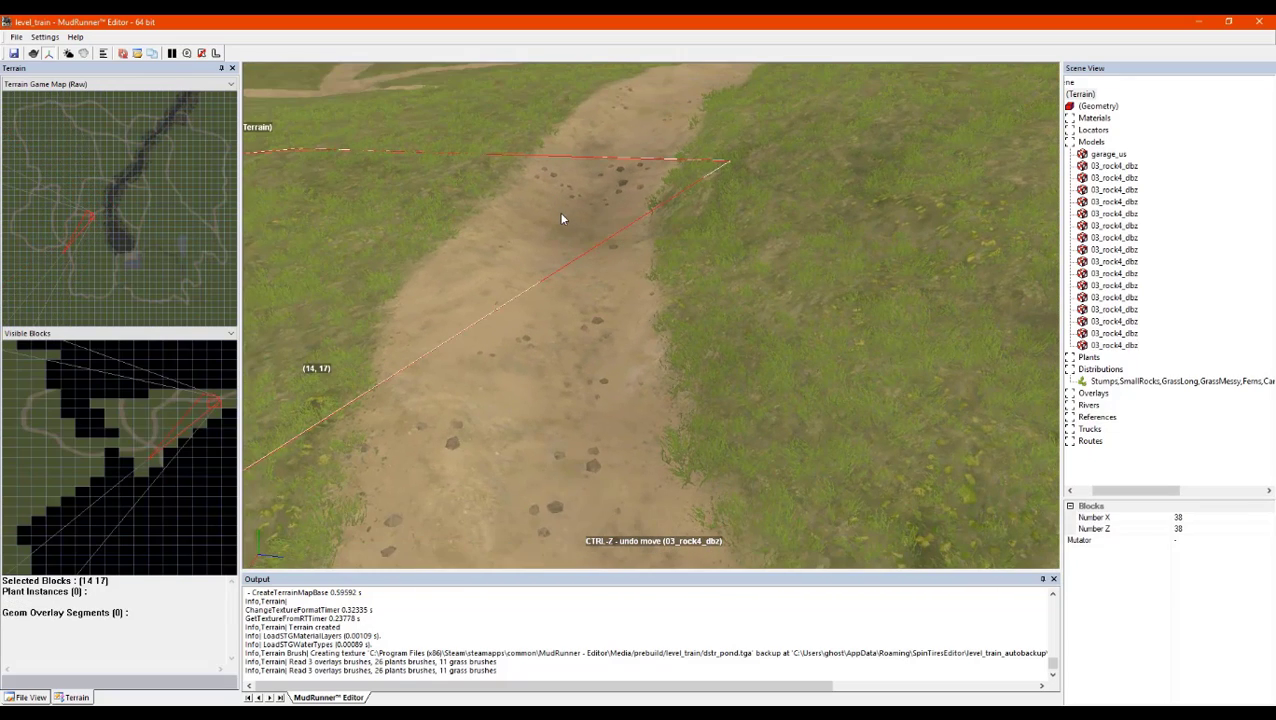
right_click(562, 214)
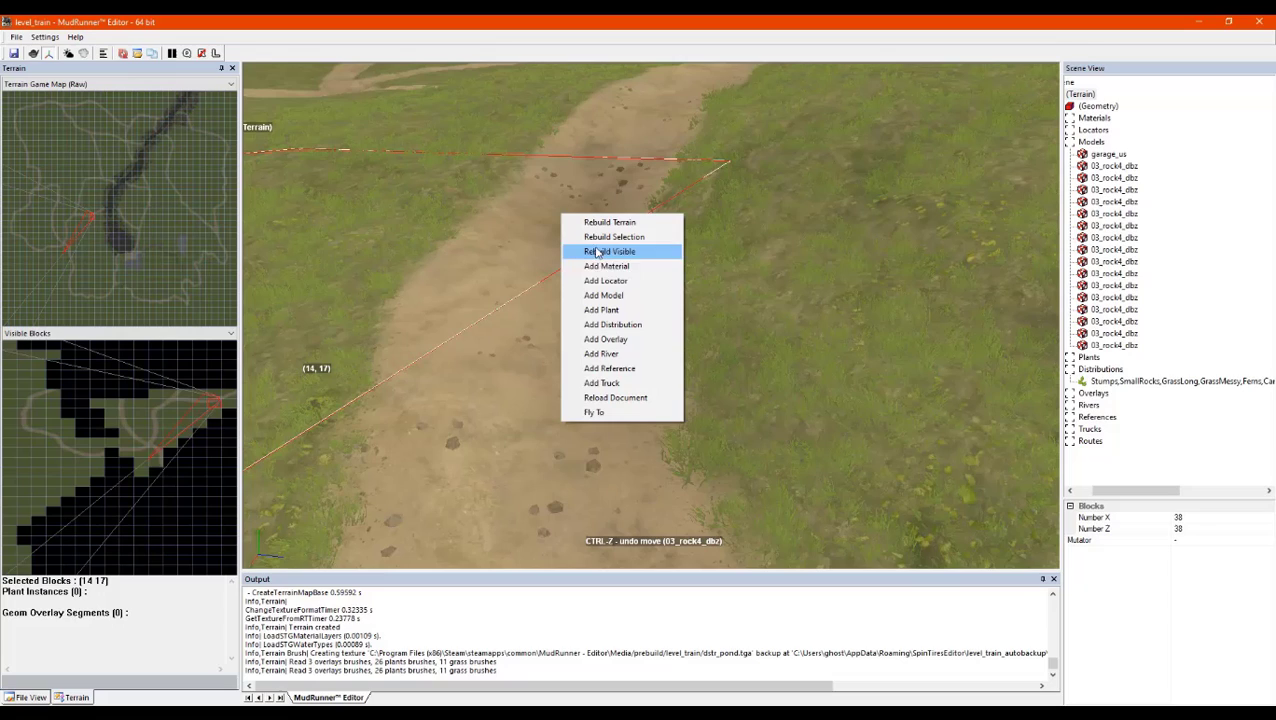
click(629, 299)
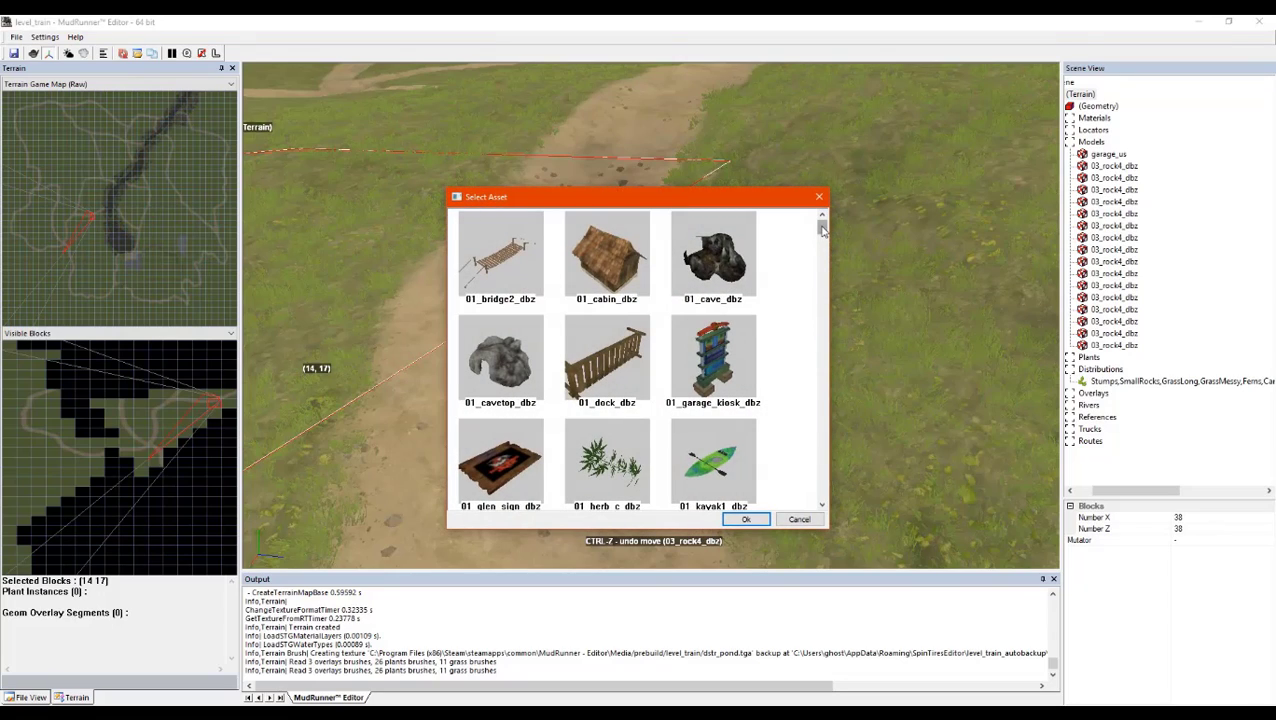
drag(822, 229, 822, 265)
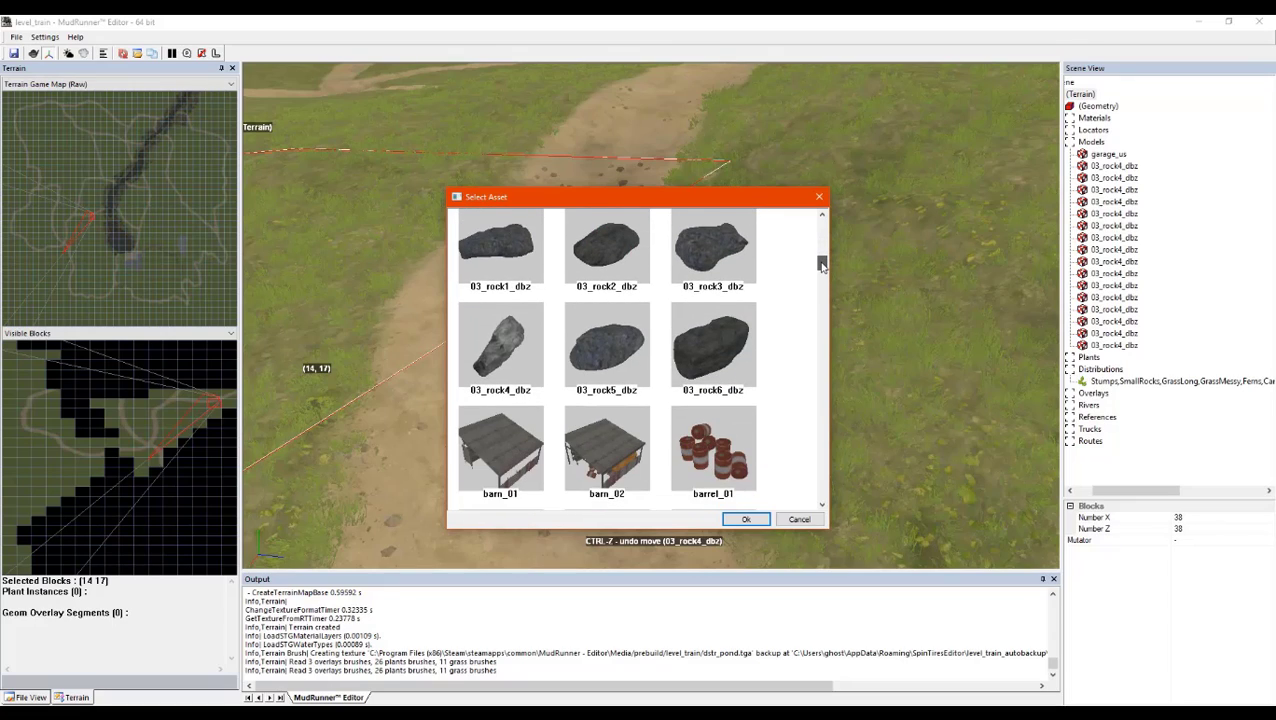
click(746, 519)
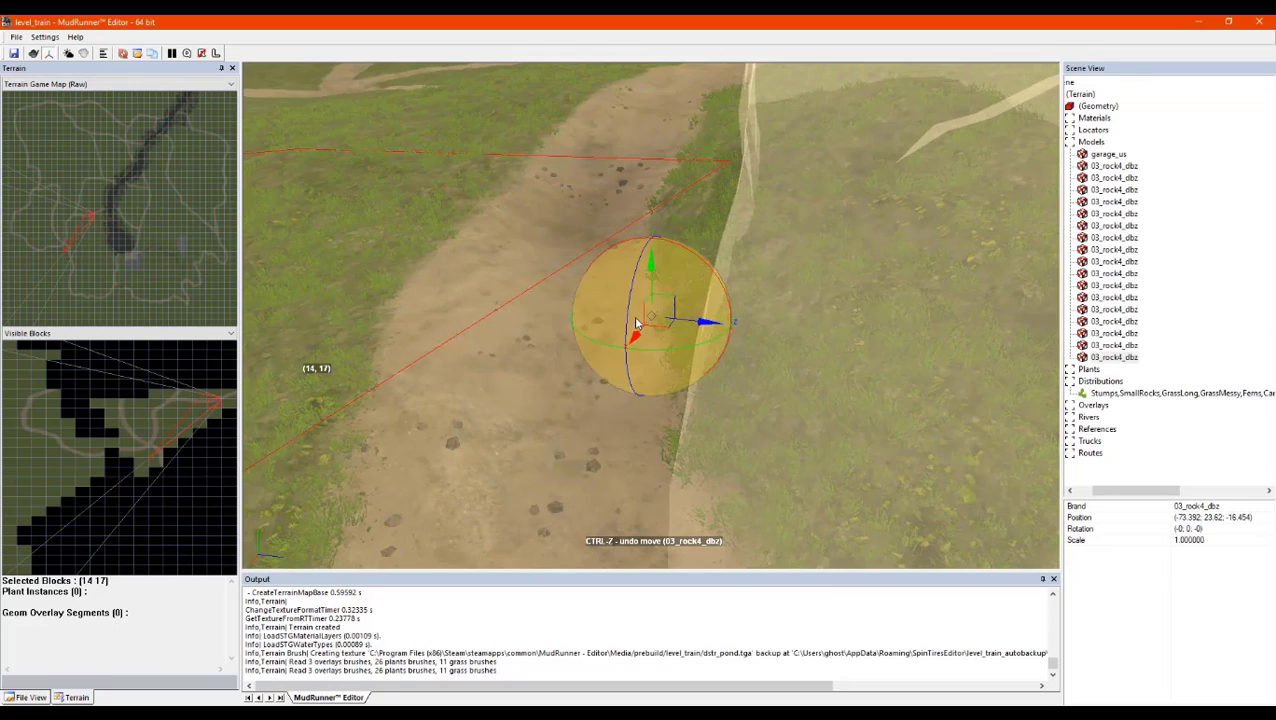
Shrink the new rock to a scale of 0.307, rotate it across the dirt road and sink it into the ground
drag(635, 507, 631, 470)
drag(699, 346, 590, 342)
drag(632, 290, 660, 338)
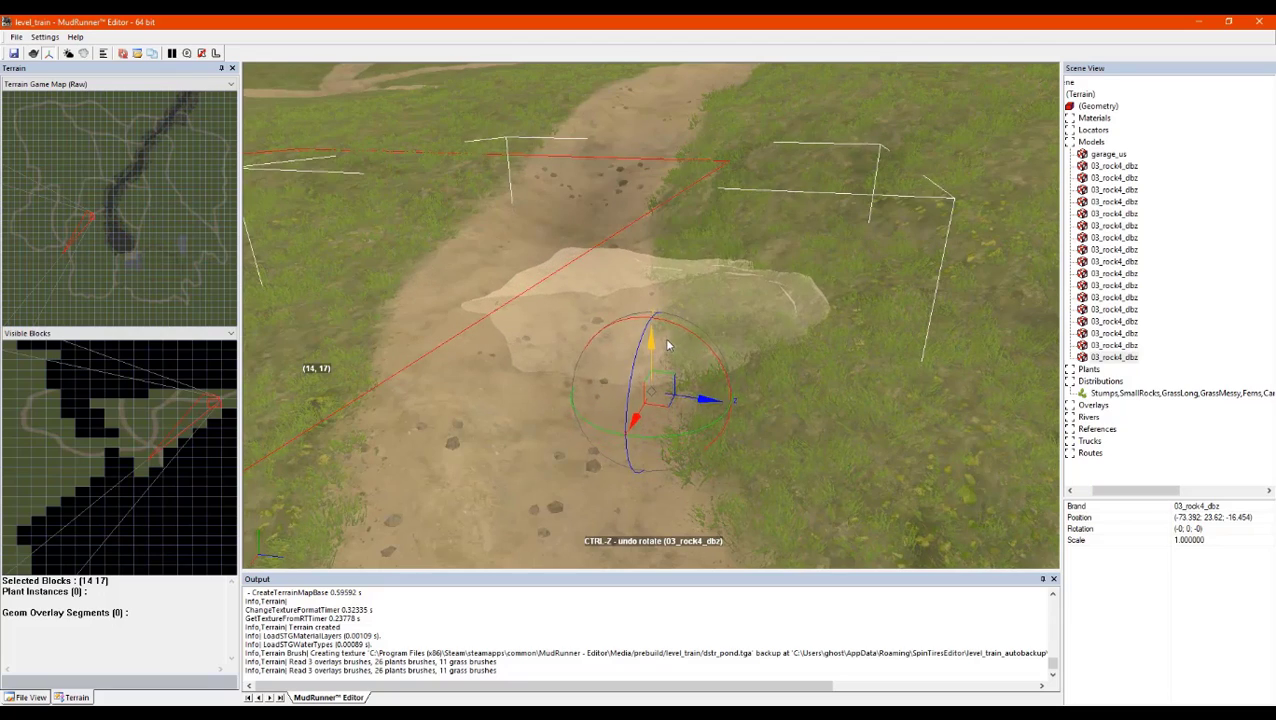
drag(712, 441, 594, 449)
drag(657, 391, 590, 287)
drag(592, 234, 590, 200)
drag(594, 265, 613, 243)
Raise the rock partly out of the road surface, to about (-83.2; 23.5; -21.1)
scroll(595, 146, up, 5)
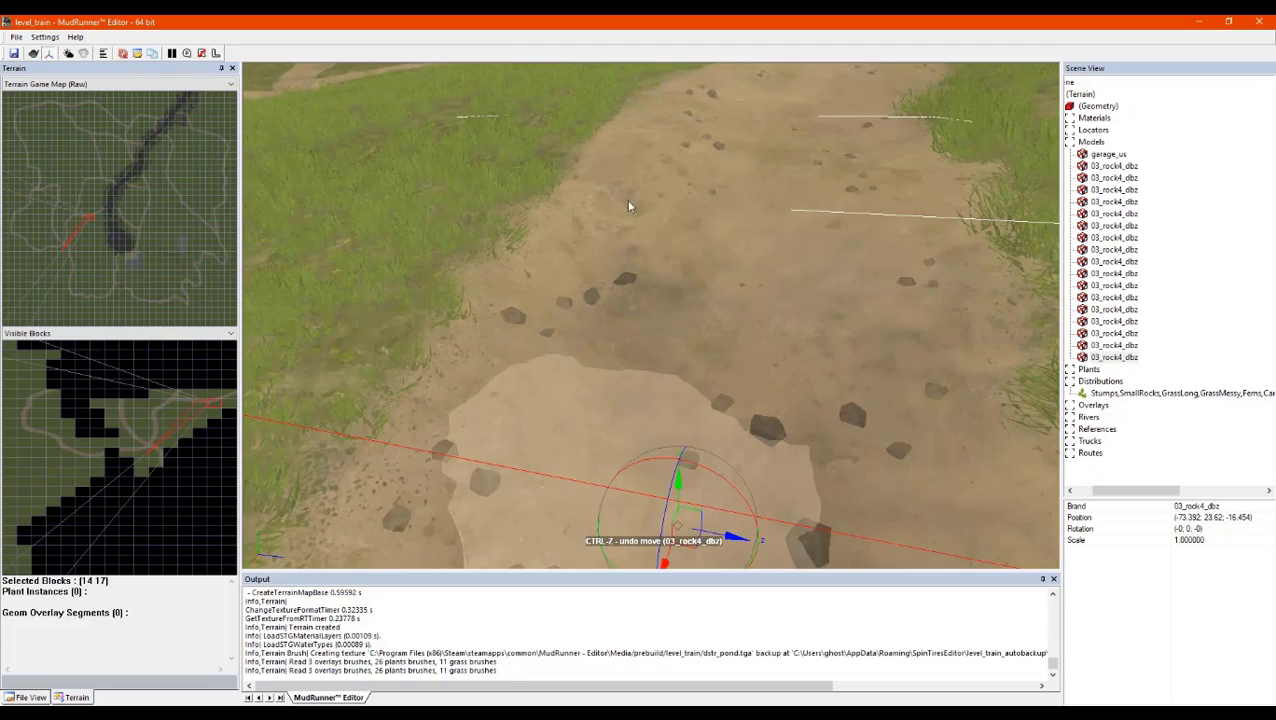
middle_drag(629, 205, 706, 381)
scroll(706, 383, down, 1)
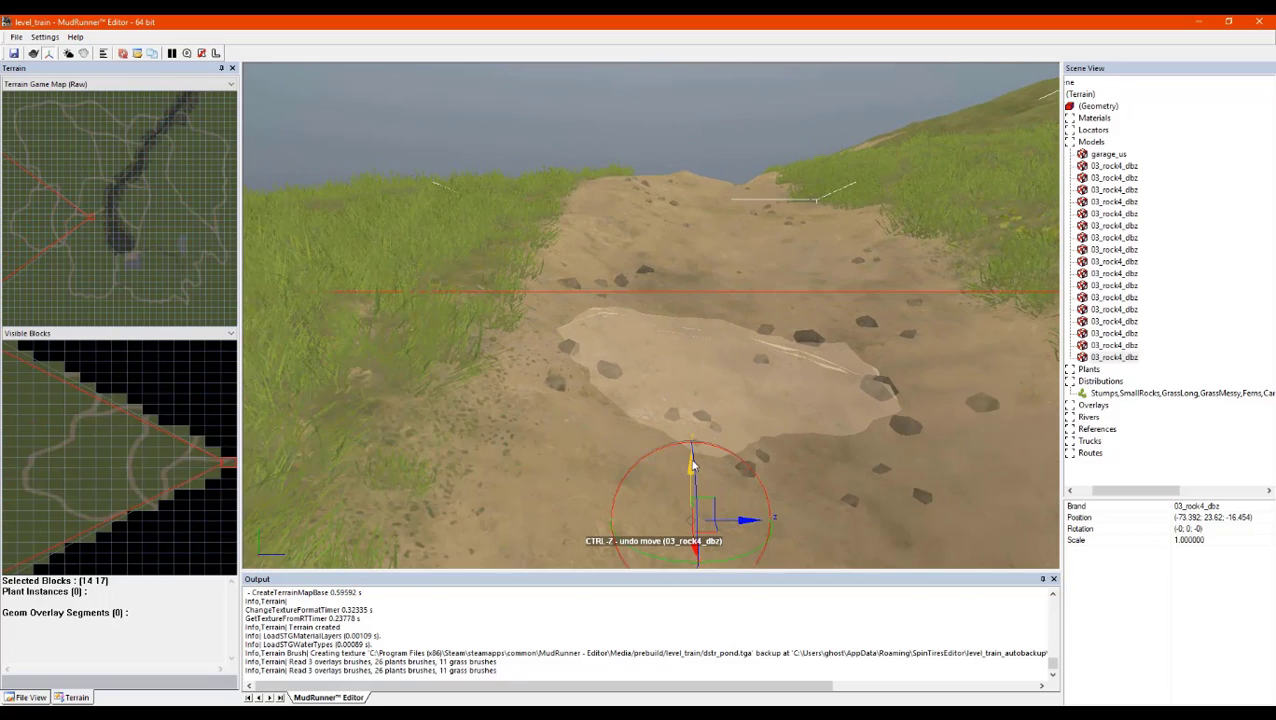
drag(693, 465, 686, 418)
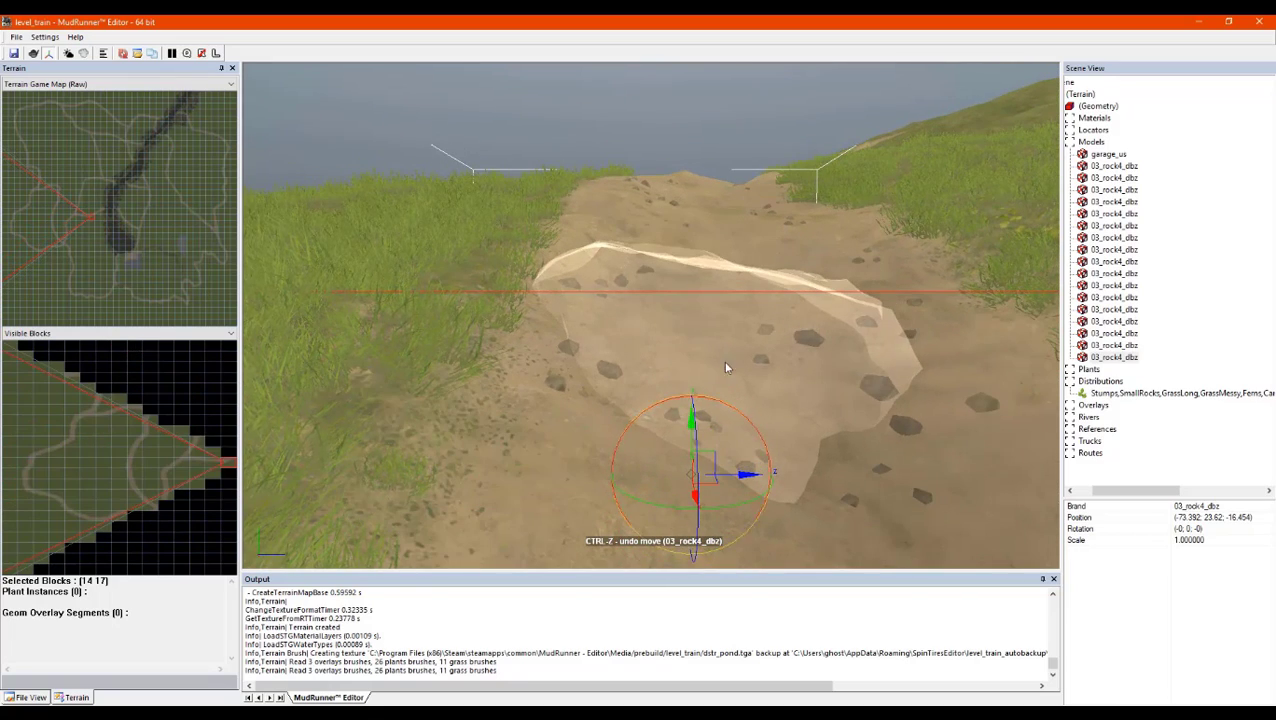
scroll(728, 305, down, 2)
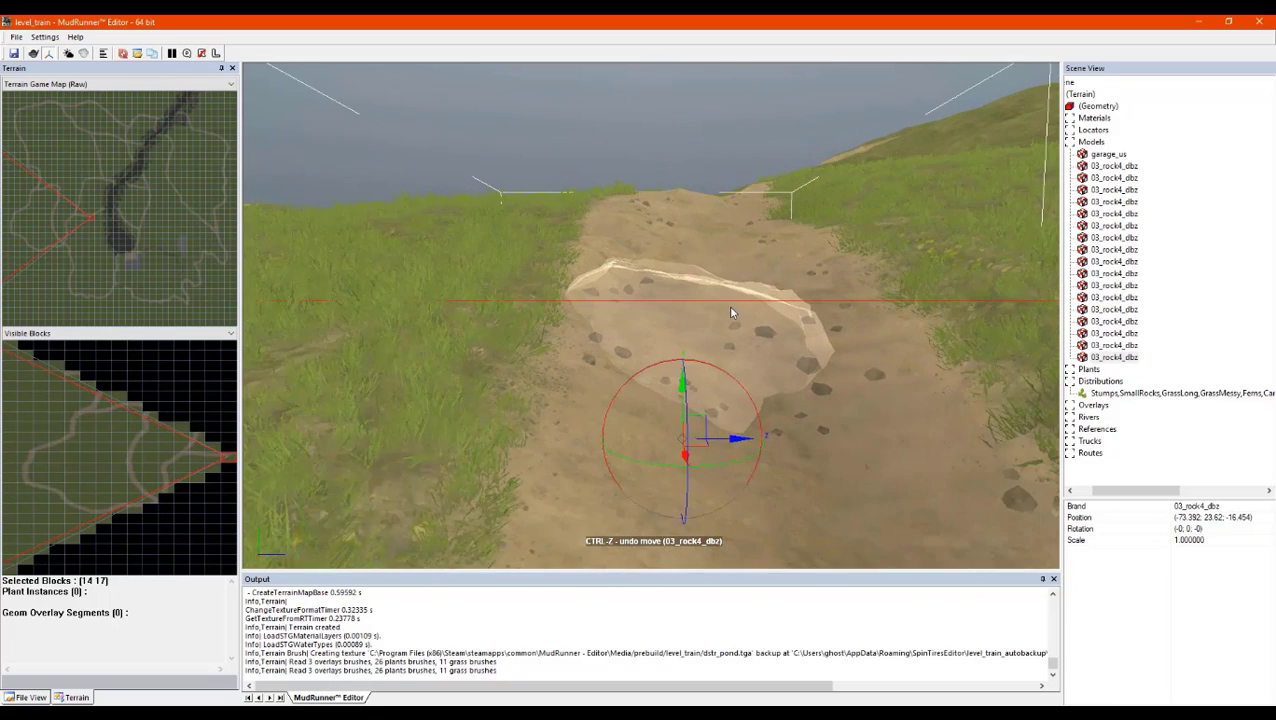
Duplicate the rock, rotate the copy slightly and place it alongside across the road at about (-83.3; 23.5; -18.5)
right_click(684, 457)
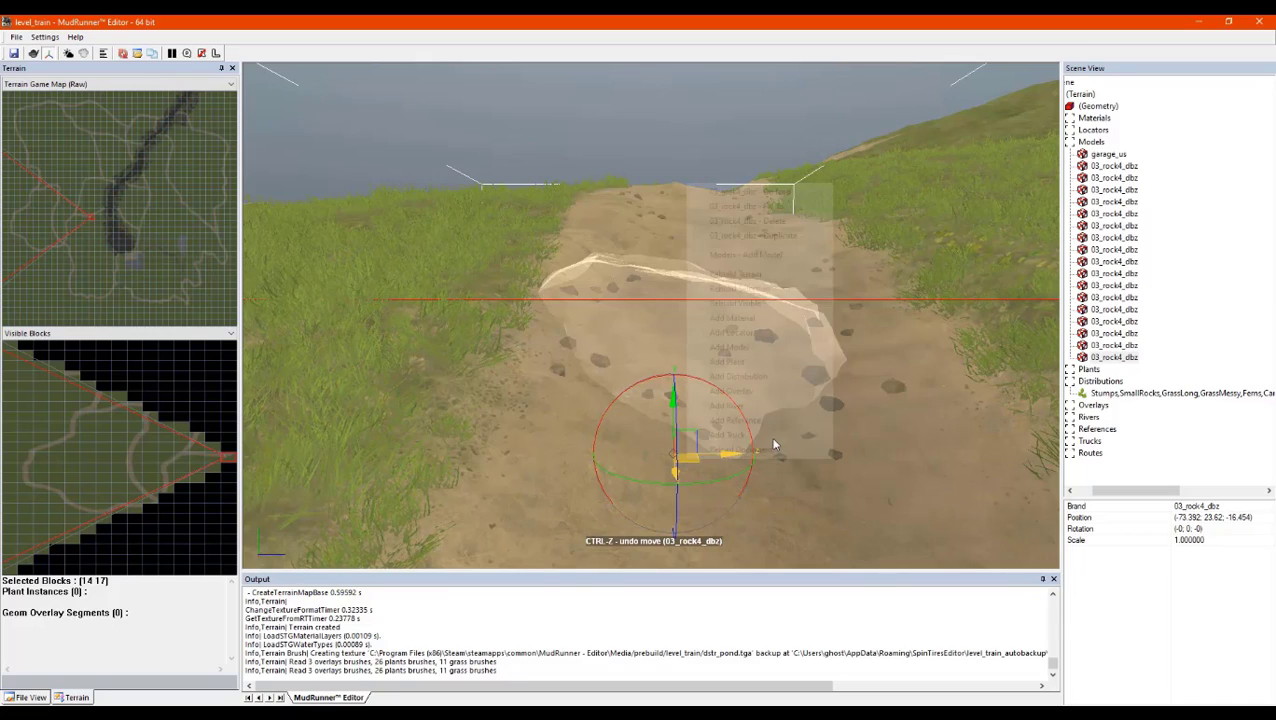
click(793, 241)
drag(689, 462, 828, 422)
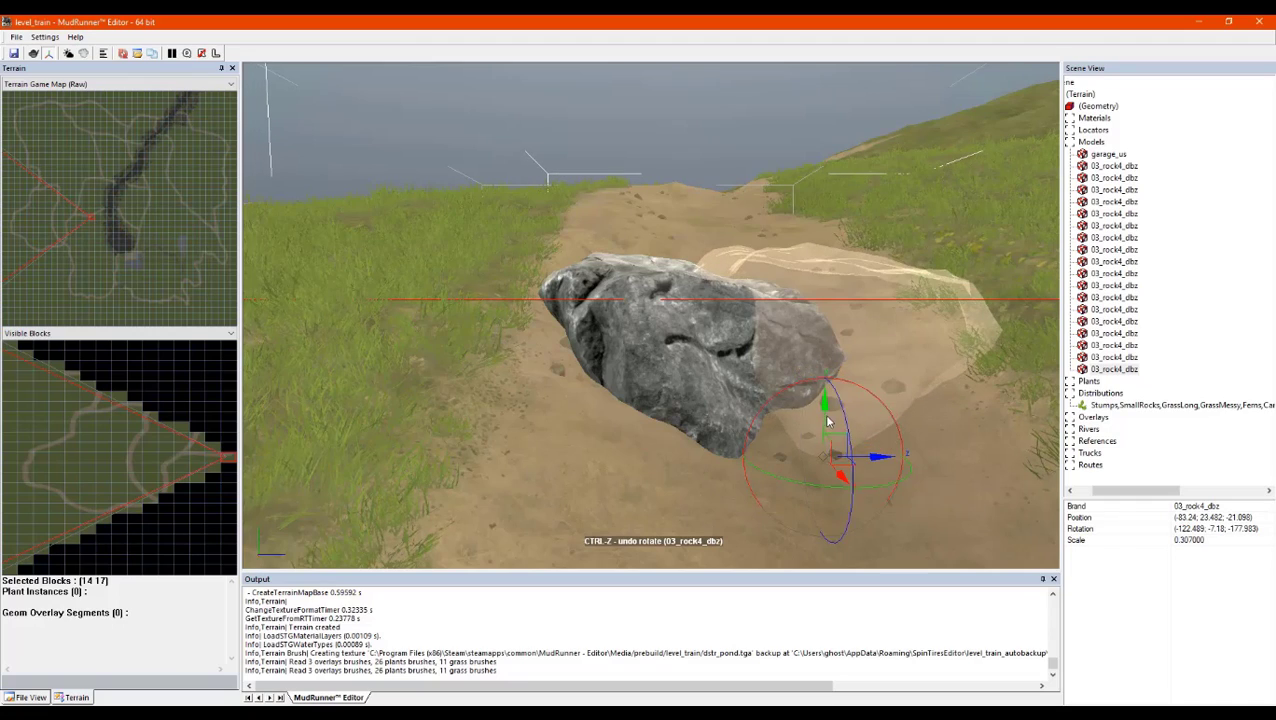
middle_drag(932, 319, 917, 348)
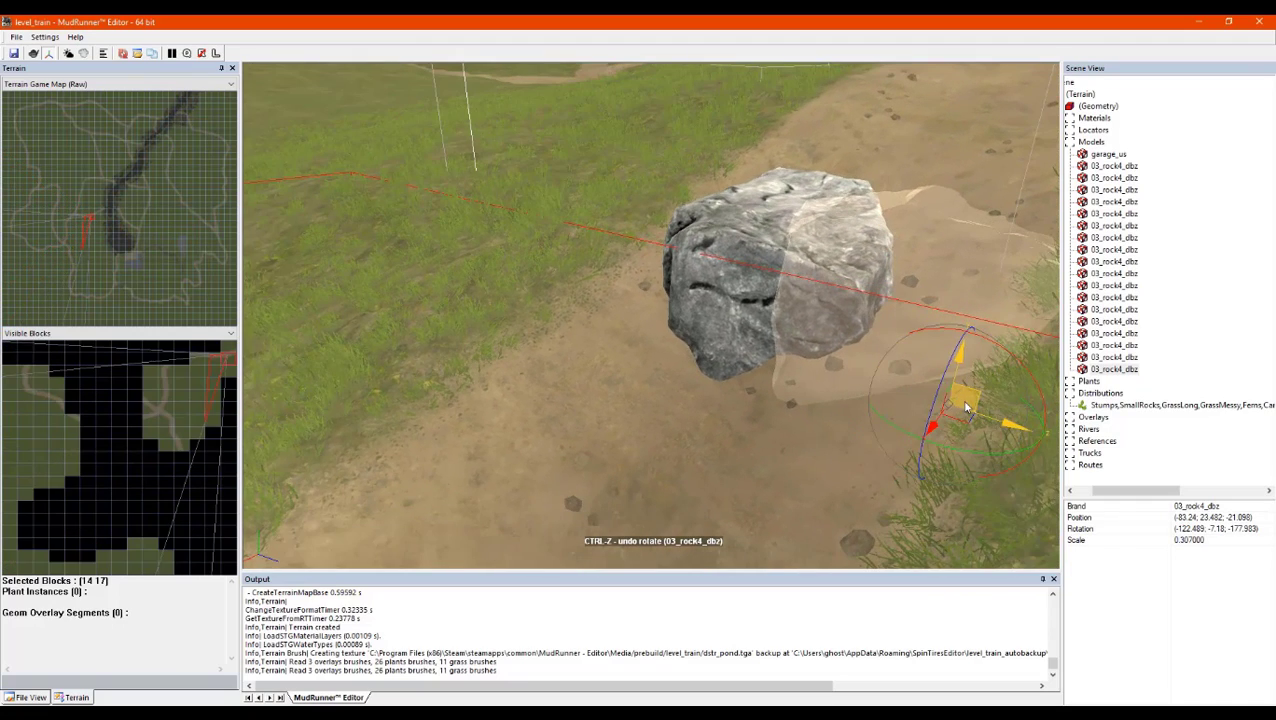
drag(960, 418, 982, 418)
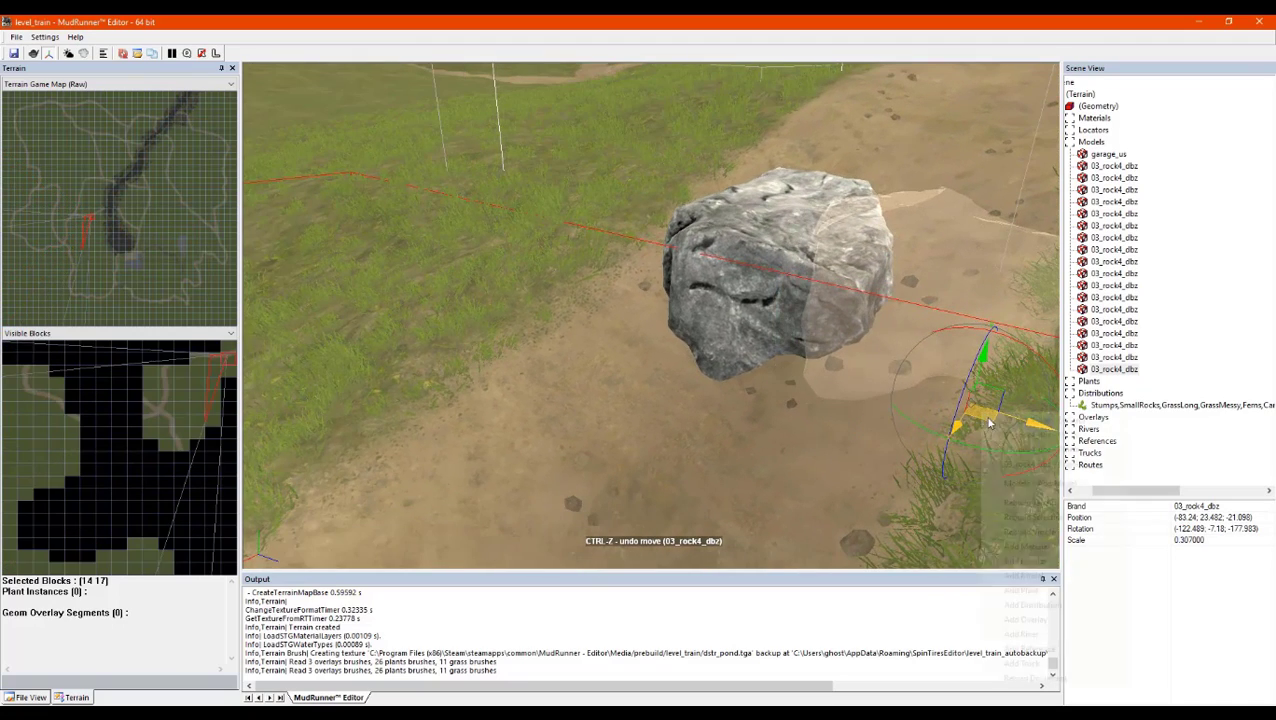
Duplicate the second rock and place the copy lower, in front of it by the grass edge, at about (-82.4; 23.1; -17.5)
right_click(982, 418)
click(1010, 461)
drag(985, 415, 1075, 469)
scroll(935, 345, up, 1)
middle_drag(935, 345, 857, 330)
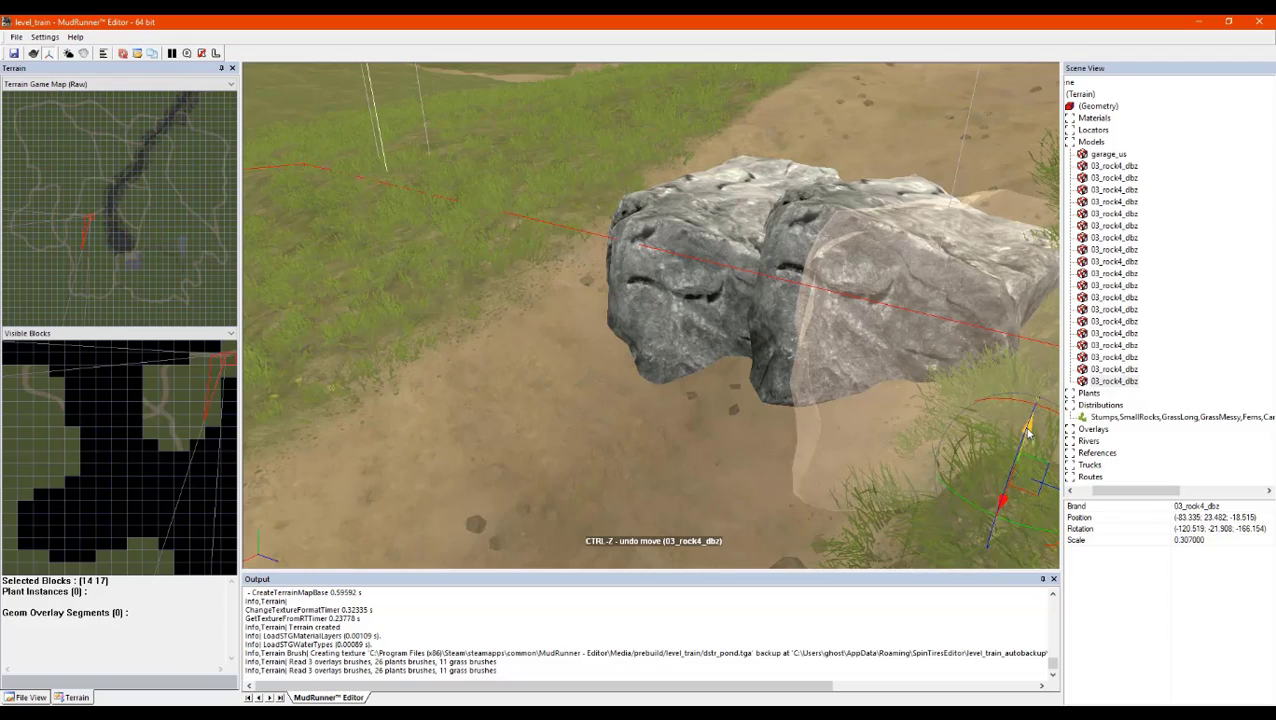
Duplicate the grass-edge rock and move the copy to the opposite side of the road, at about (-81.4; 23.1; -22.3)
right_click(1008, 456)
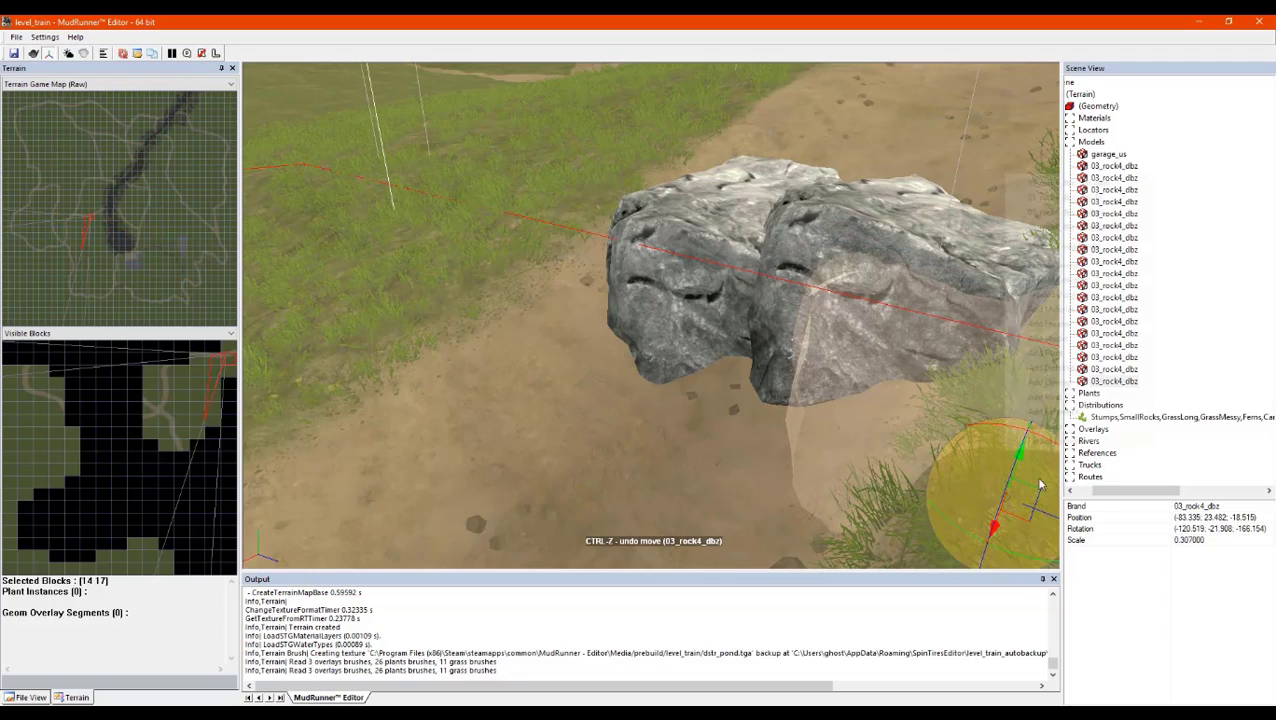
click(1083, 227)
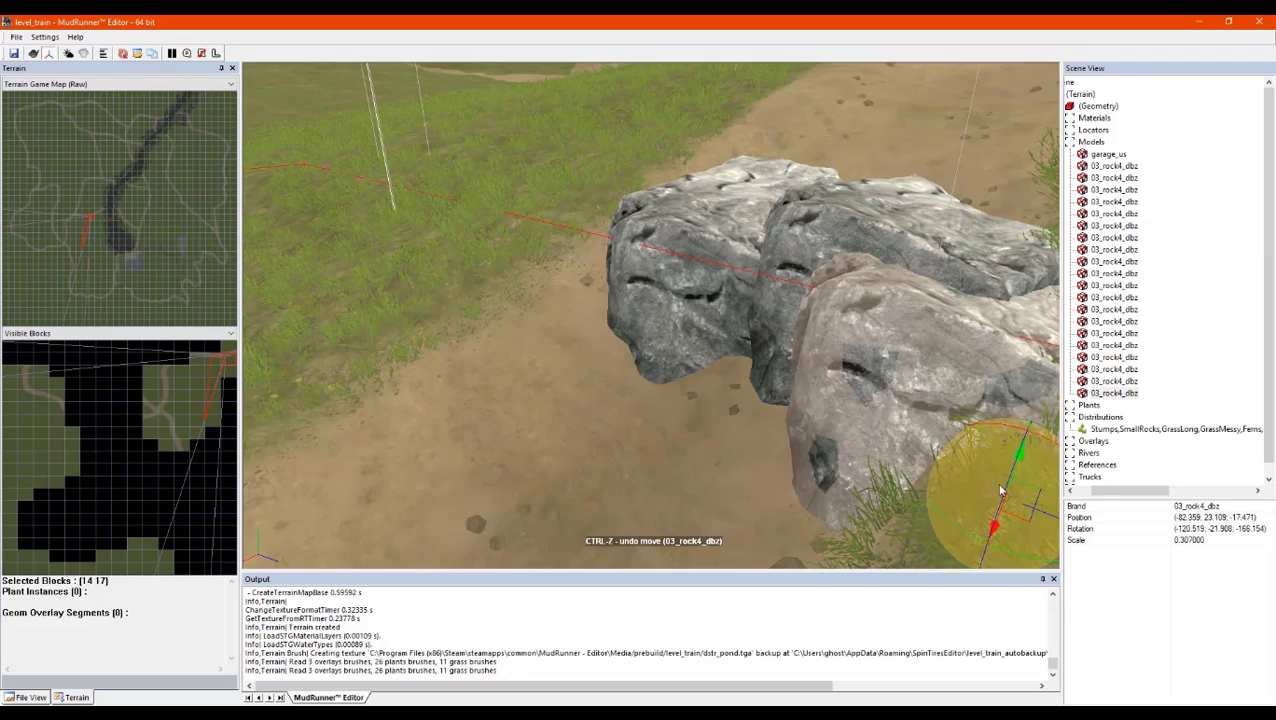
drag(1015, 498, 660, 401)
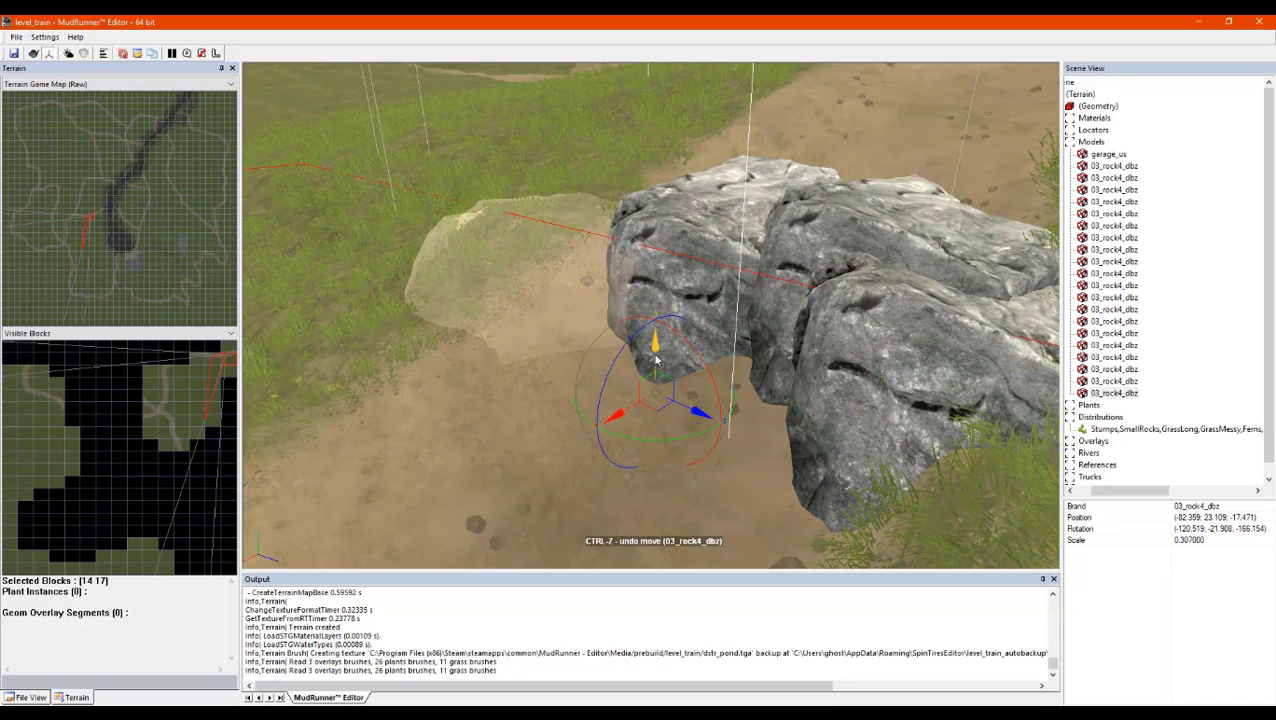
Duplicate the rock on that opposite side and rotate the copy so it sits behind the original at the verge
right_click(656, 358)
click(762, 408)
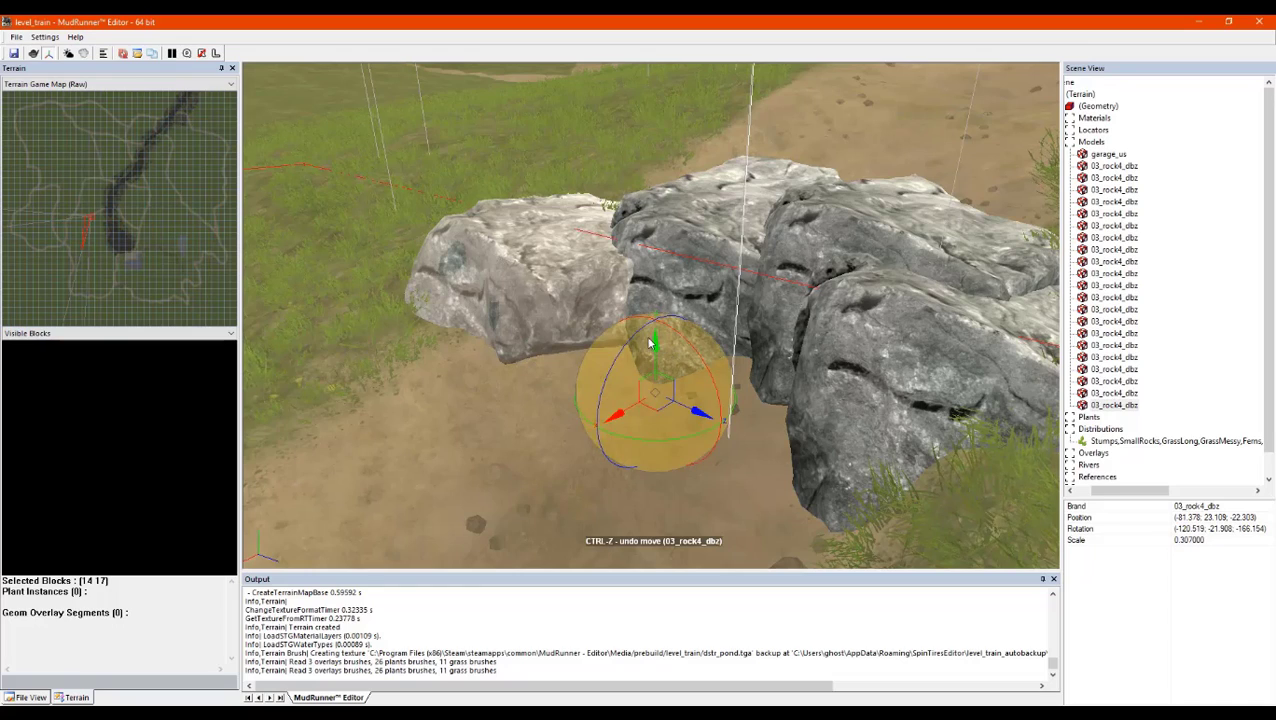
drag(655, 385, 693, 269)
right_click(679, 229)
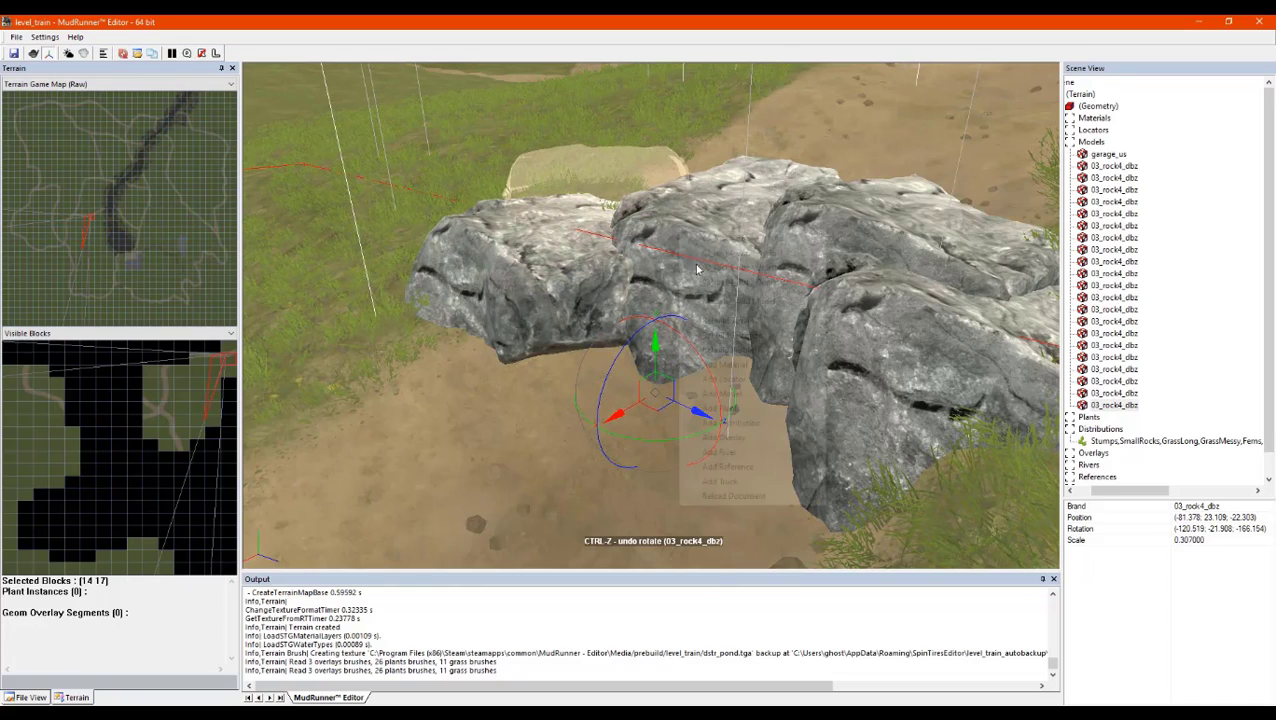
Duplicate the front rock at the verge and offset the copy down the road to about (-80.1; 22.5; -21.7)
click(577, 313)
right_click(563, 323)
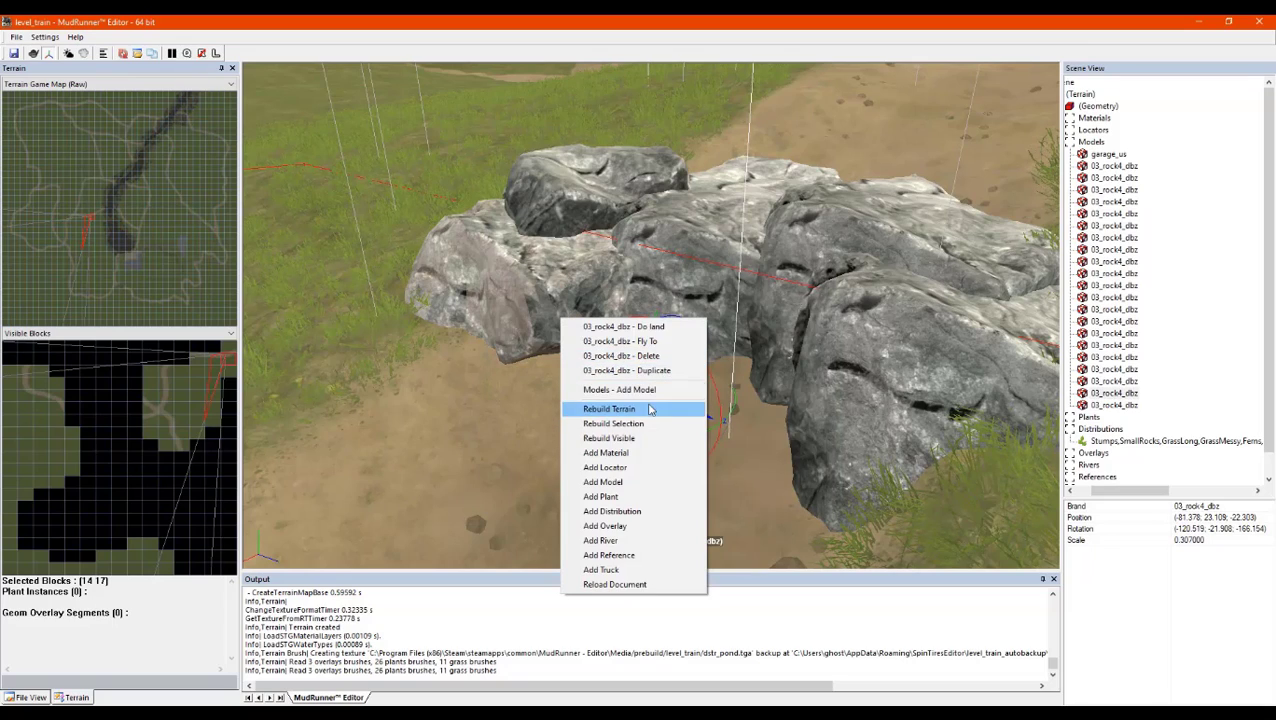
click(652, 371)
drag(690, 412, 716, 421)
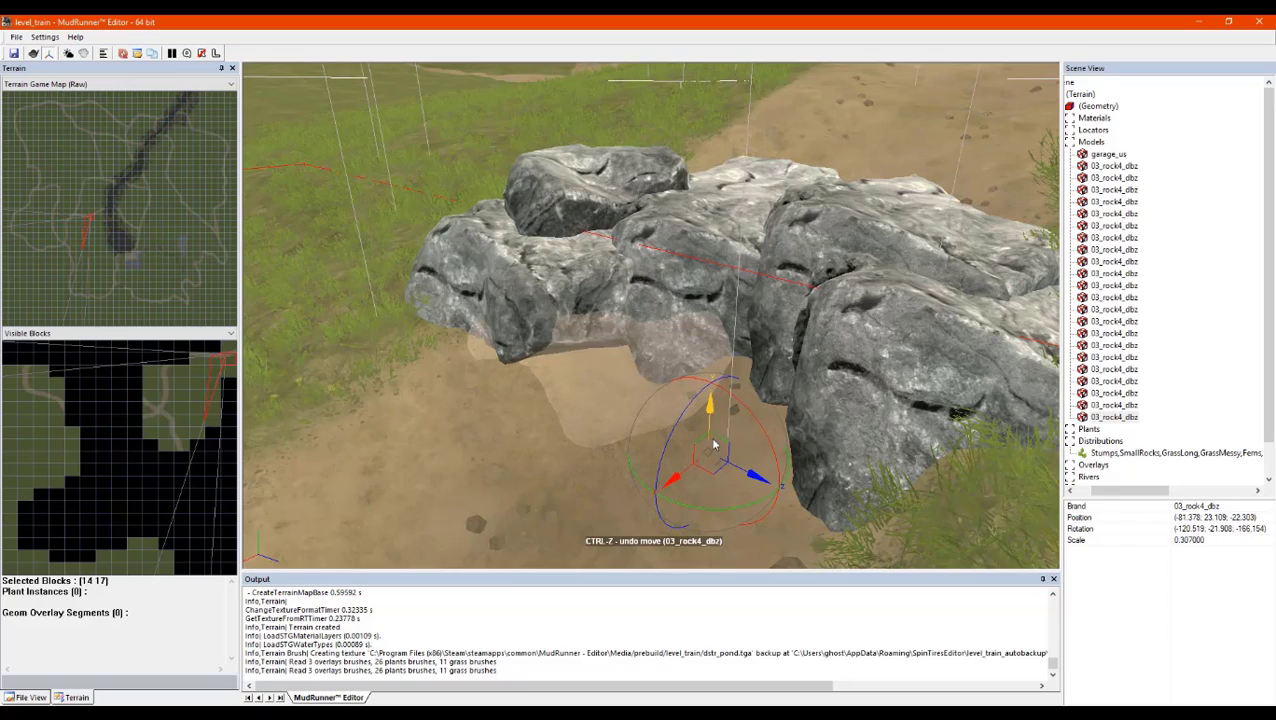
drag(714, 467, 635, 495)
Duplicate the front rock and sink the copy into the gap in mid-road at about (-81.8; 22.3; -18.6)
right_click(635, 495)
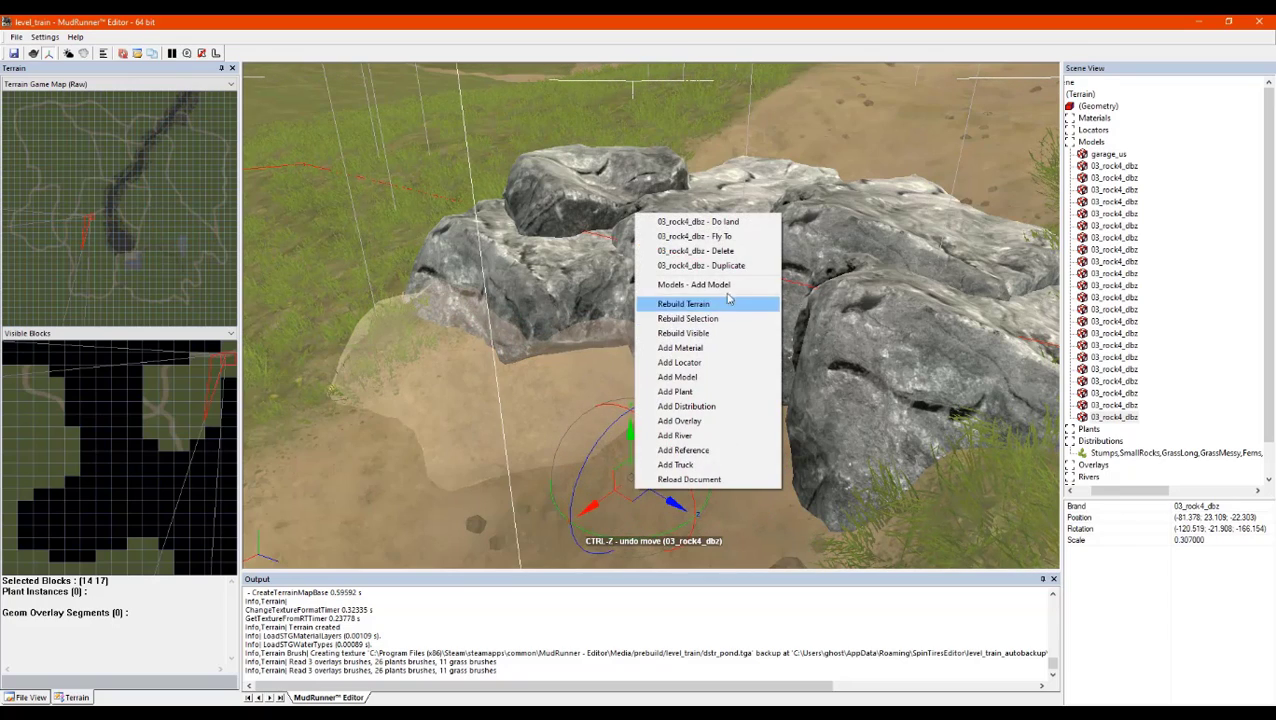
click(700, 267)
drag(650, 482, 894, 538)
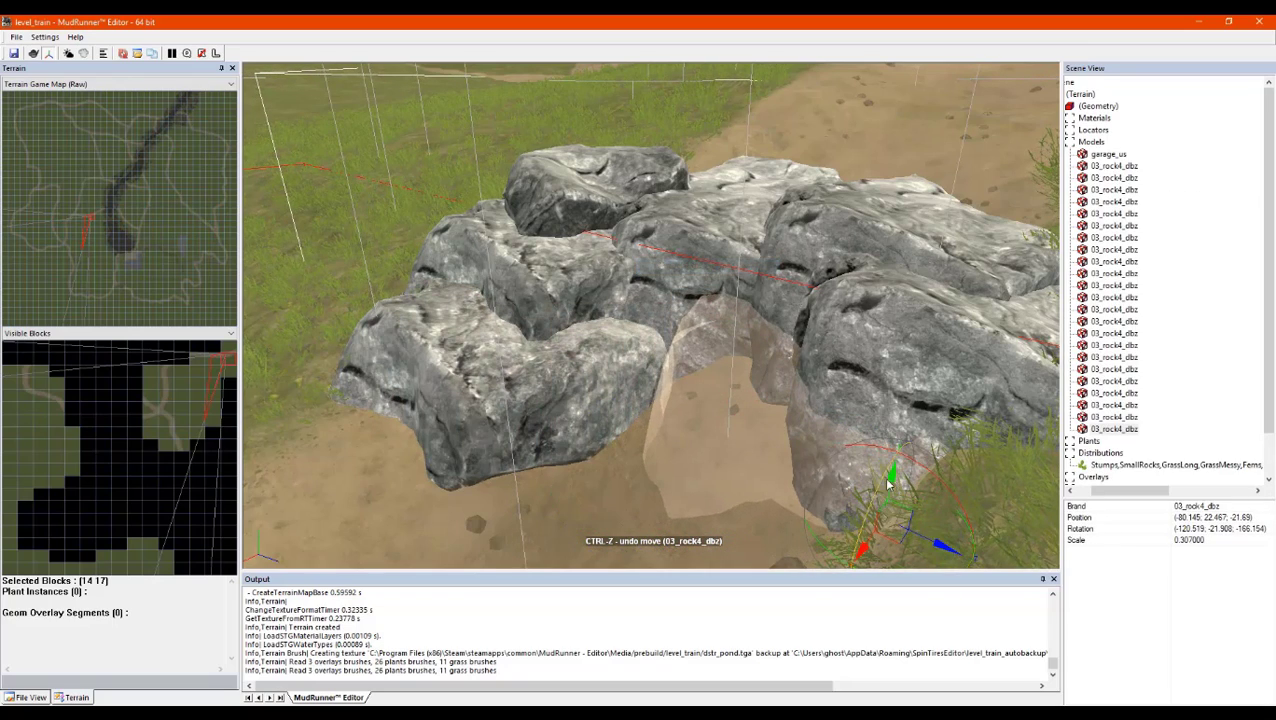
drag(889, 483, 898, 512)
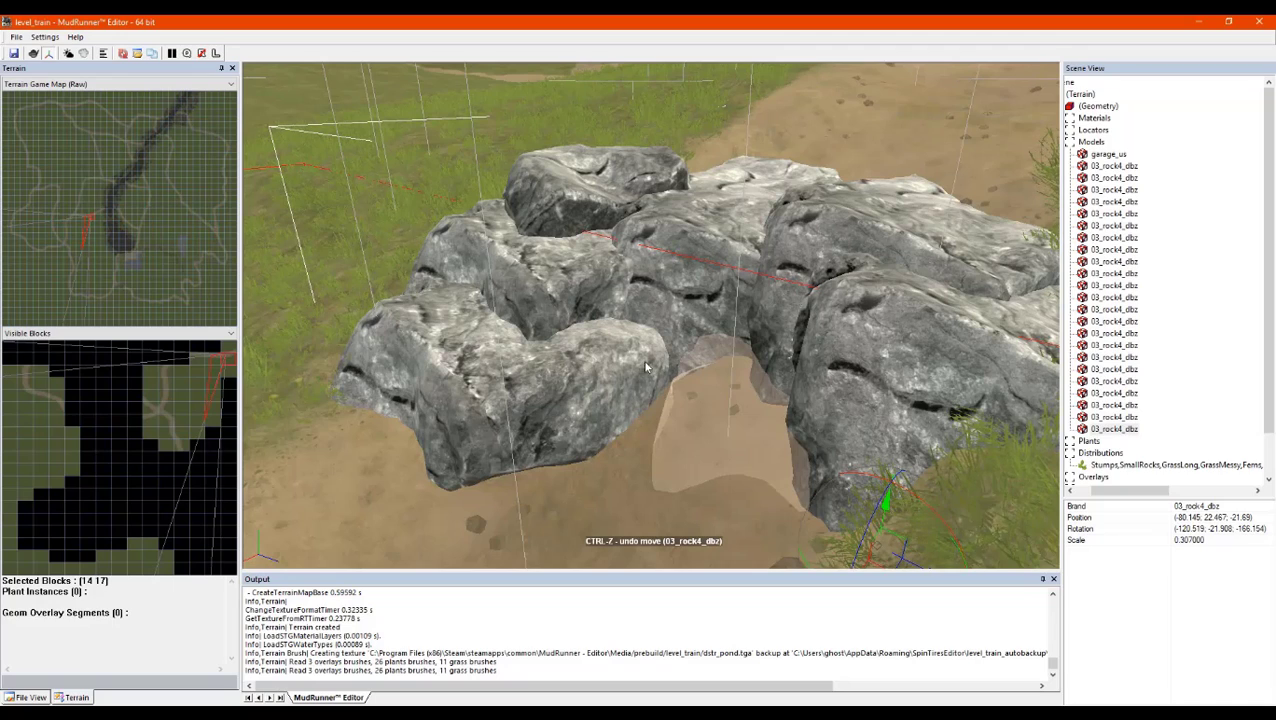
Duplicate the mid-road gap rock and shift the copy down the road toward the grass edge, to about (-80.5; 22.3; -17.4)
right_drag(645, 367, 648, 345)
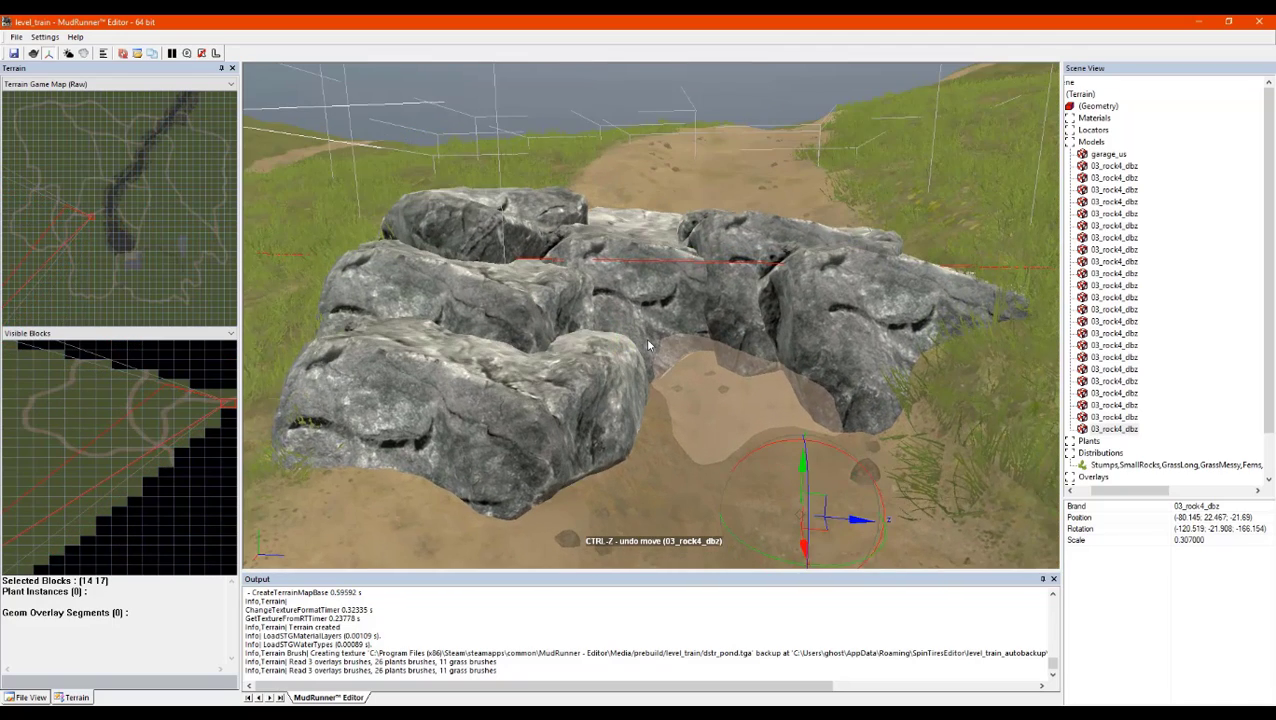
scroll(648, 345, down, 3)
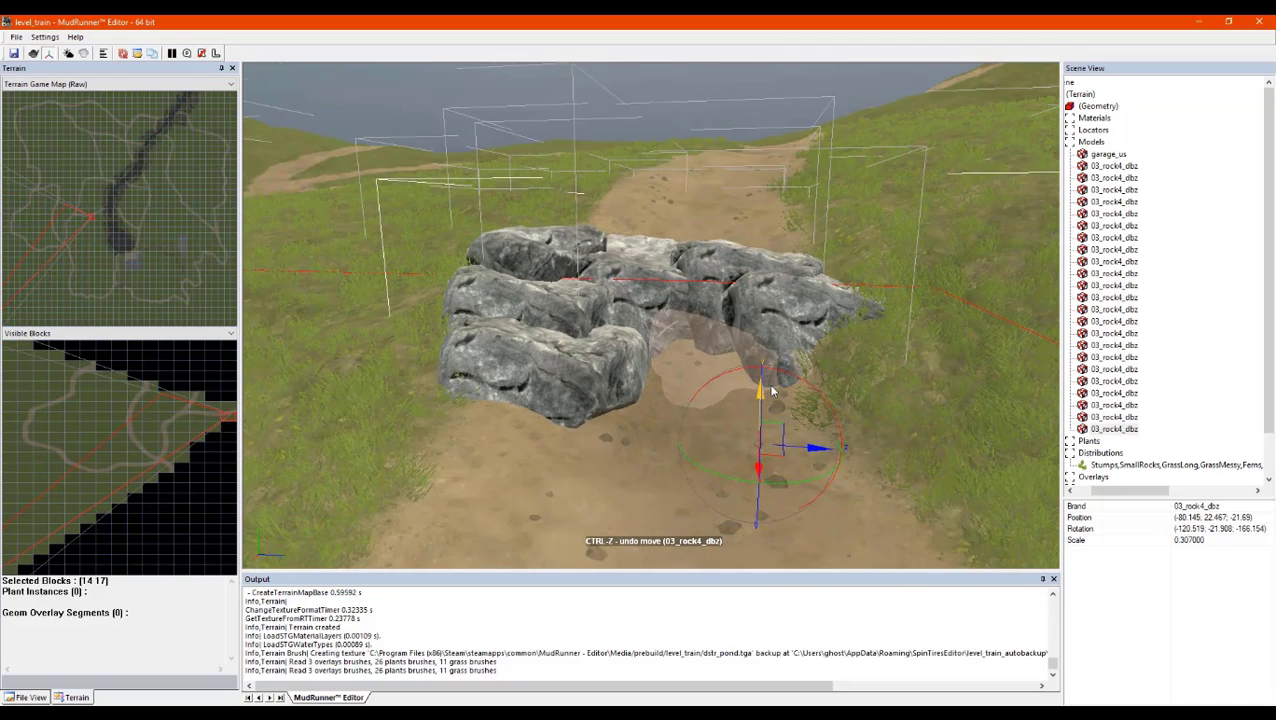
right_click(769, 386)
click(783, 434)
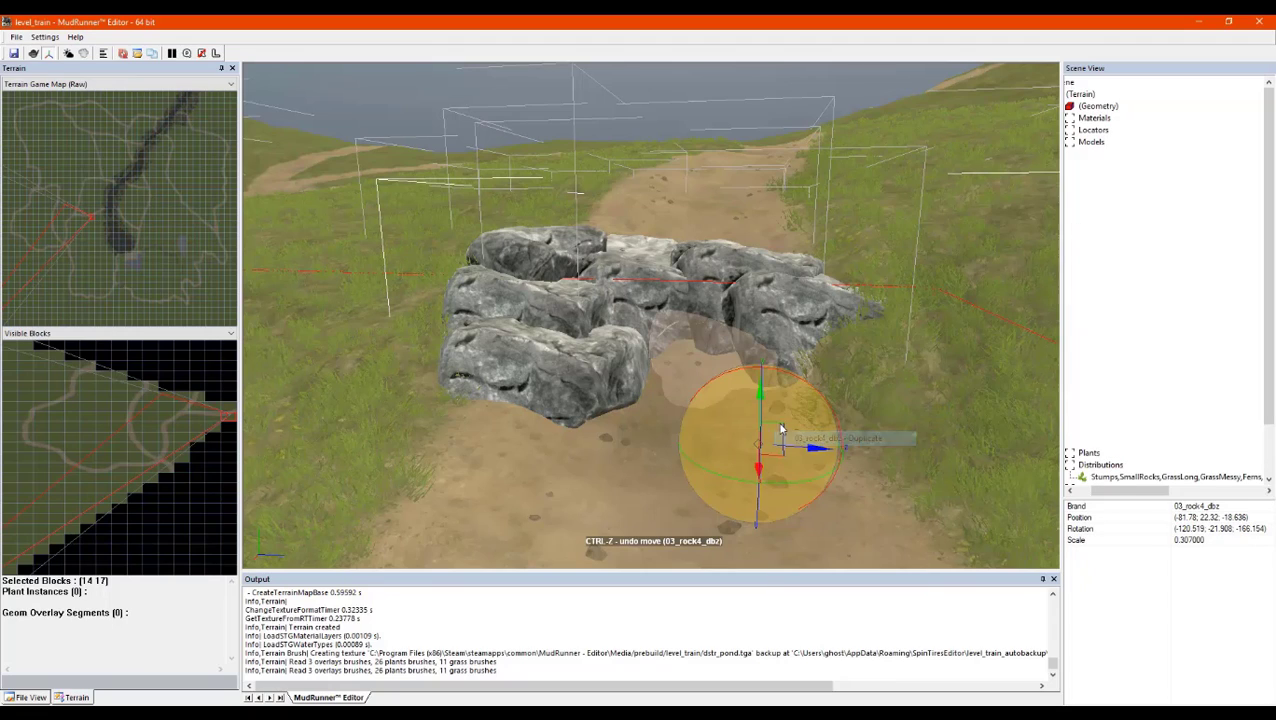
drag(775, 460, 849, 496)
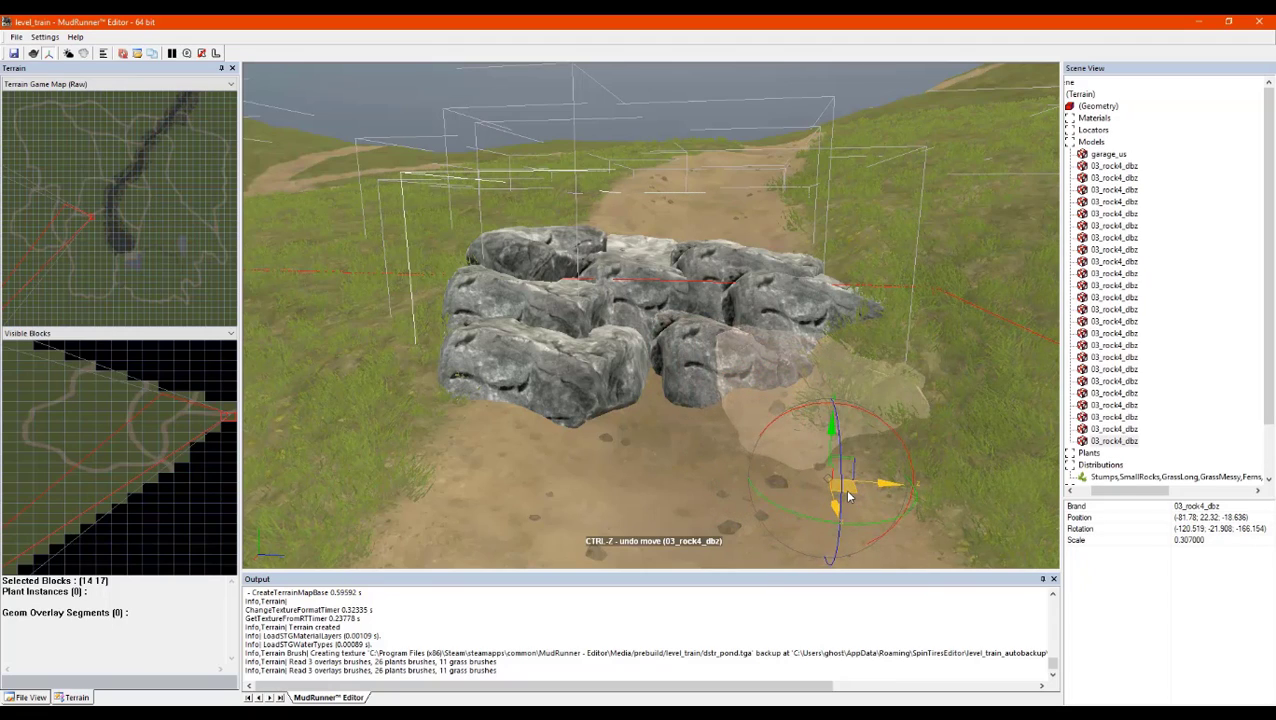
Duplicate the newest rock and shift the copy further outward onto the grassy verge
right_click(849, 496)
click(915, 267)
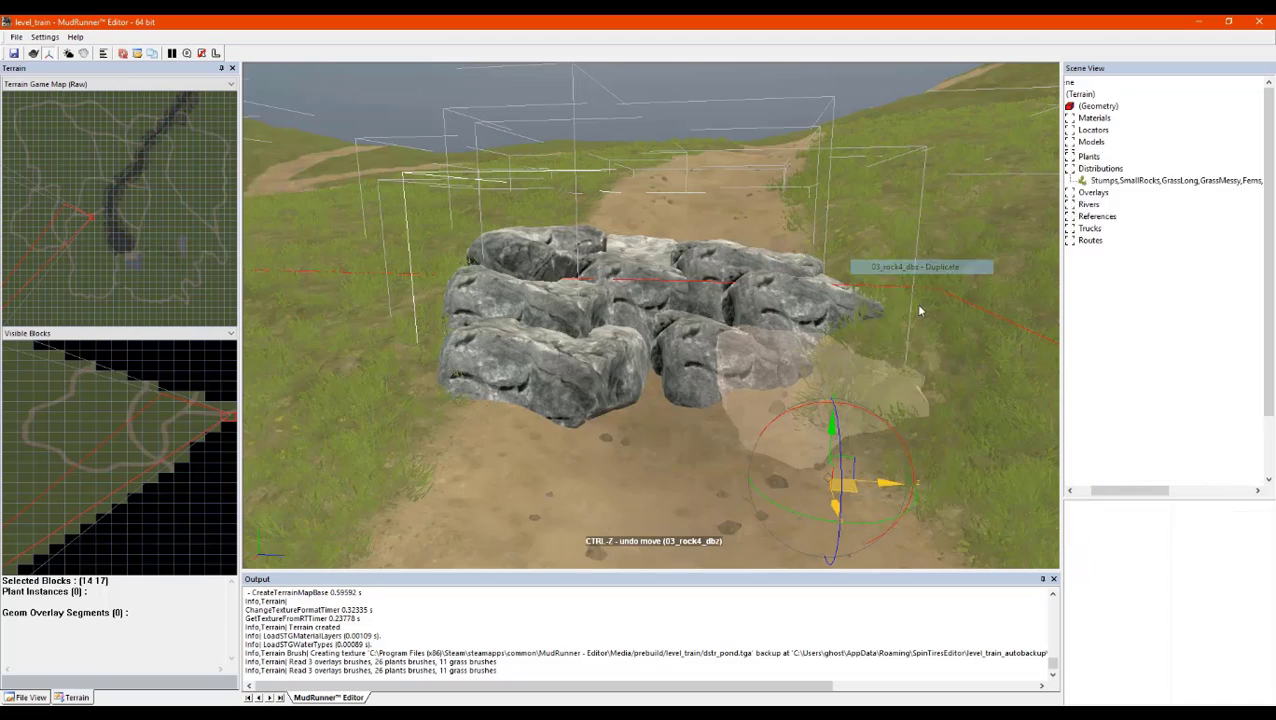
drag(849, 493, 902, 484)
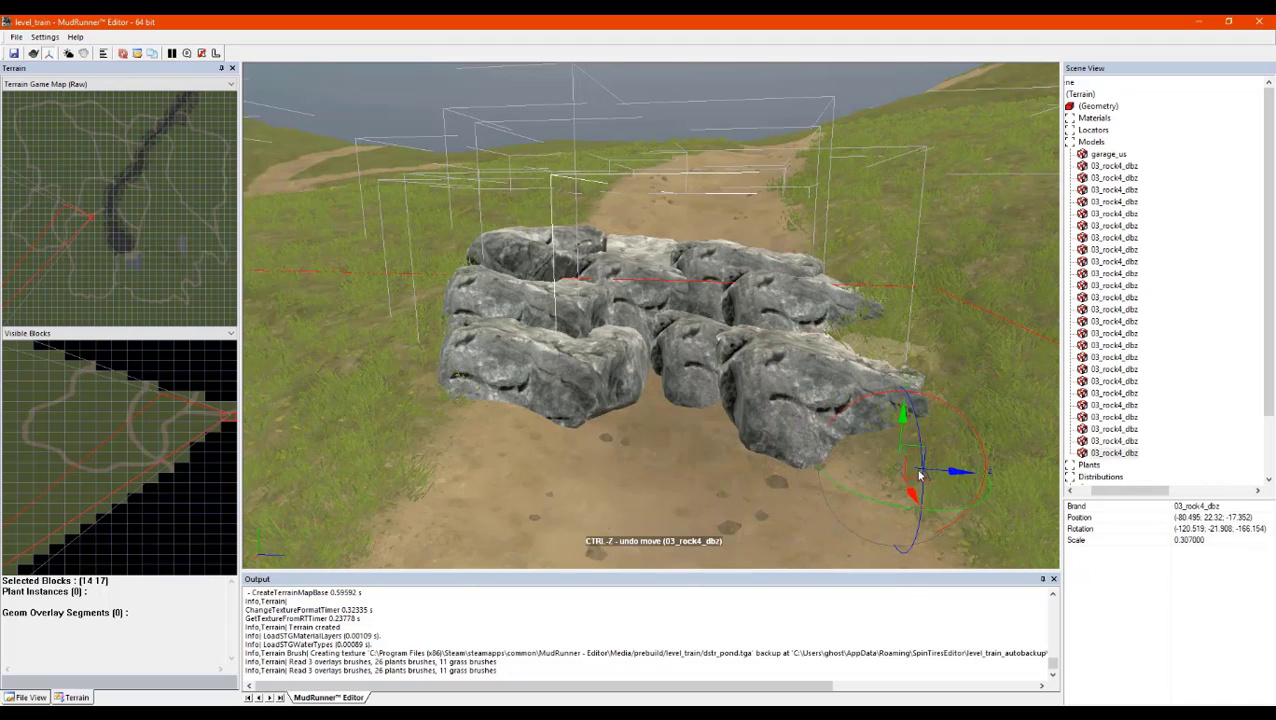
Raise the newest rock on the grassy verge slightly and rotate it to sit against the cluster
drag(913, 420, 911, 393)
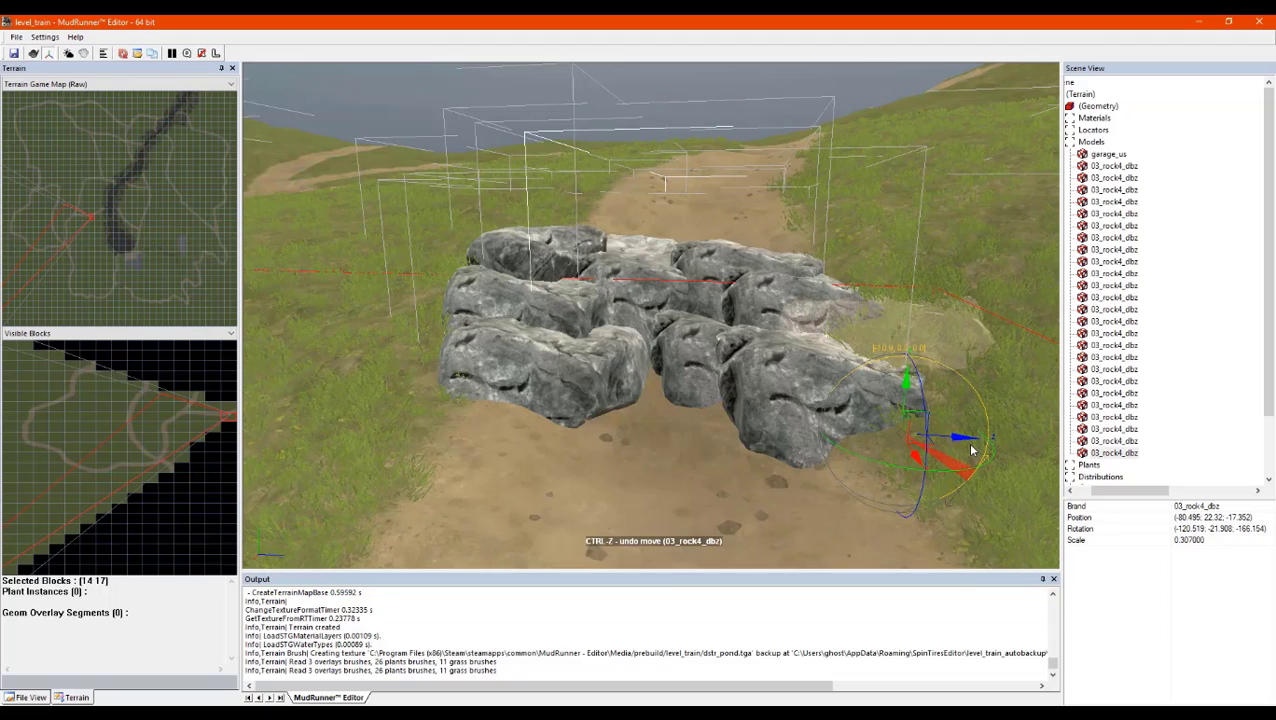
drag(972, 446, 972, 448)
click(901, 268)
Examine the rock cluster from several angles, along with the surrounding roads, hillside, river and pond
alt+middle_drag(901, 268, 822, 262)
scroll(771, 309, down, 4)
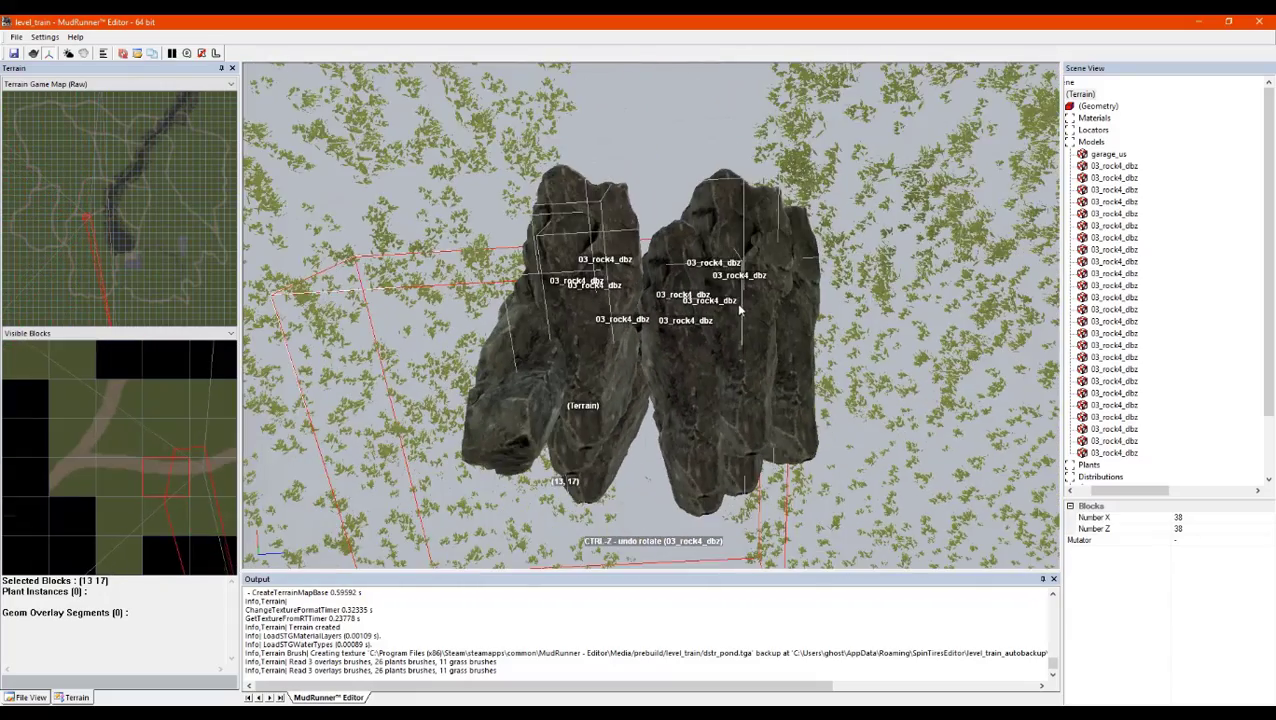
mouse_move(738, 304)
alt+middle_down()
mouse_move(707, 282)
mouse_move(720, 308)
mouse_move(712, 342)
mouse_move(696, 374)
mouse_move(675, 361)
mouse_move(687, 314)
mouse_move(692, 333)
mouse_move(808, 348)
mouse_move(809, 375)
mouse_move(763, 374)
mouse_move(717, 339)
mouse_move(757, 236)
mouse_move(719, 261)
mouse_move(712, 322)
mouse_move(748, 316)
mouse_move(721, 297)
mouse_move(689, 312)
mouse_move(723, 322)
alt+middle_up()
scroll(775, 347, down, 5)
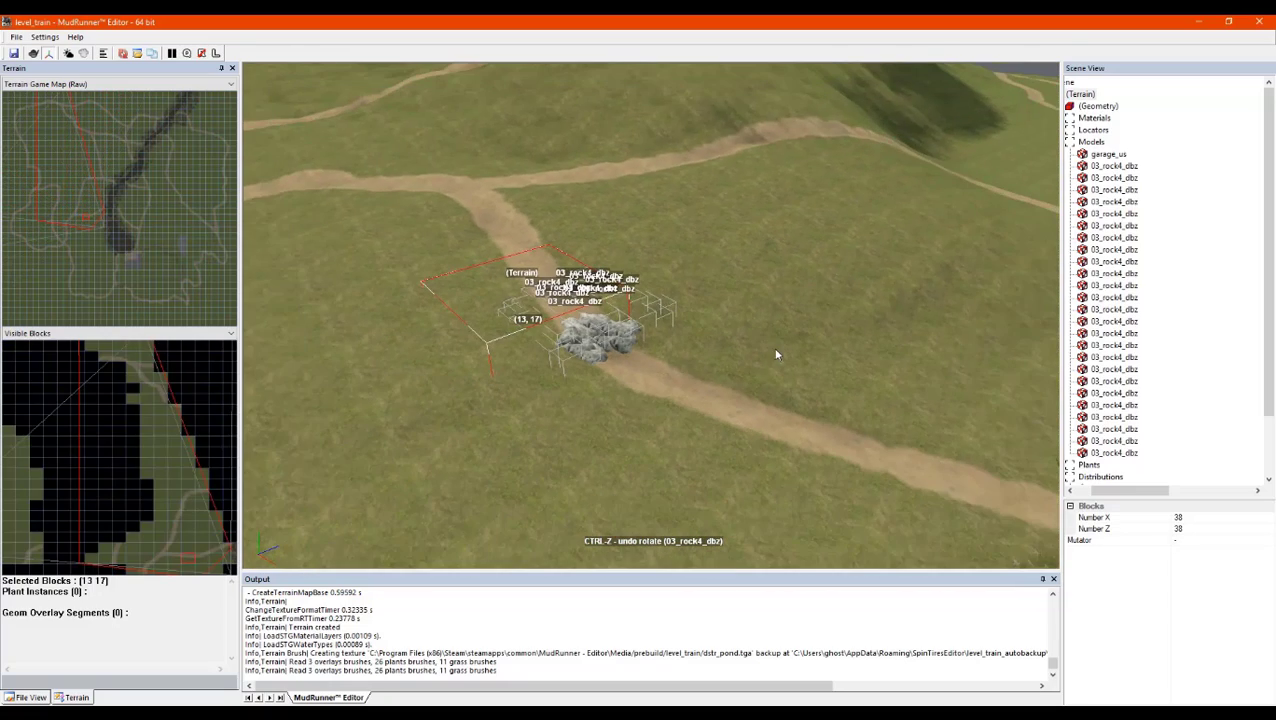
click(177, 712)
click(746, 290)
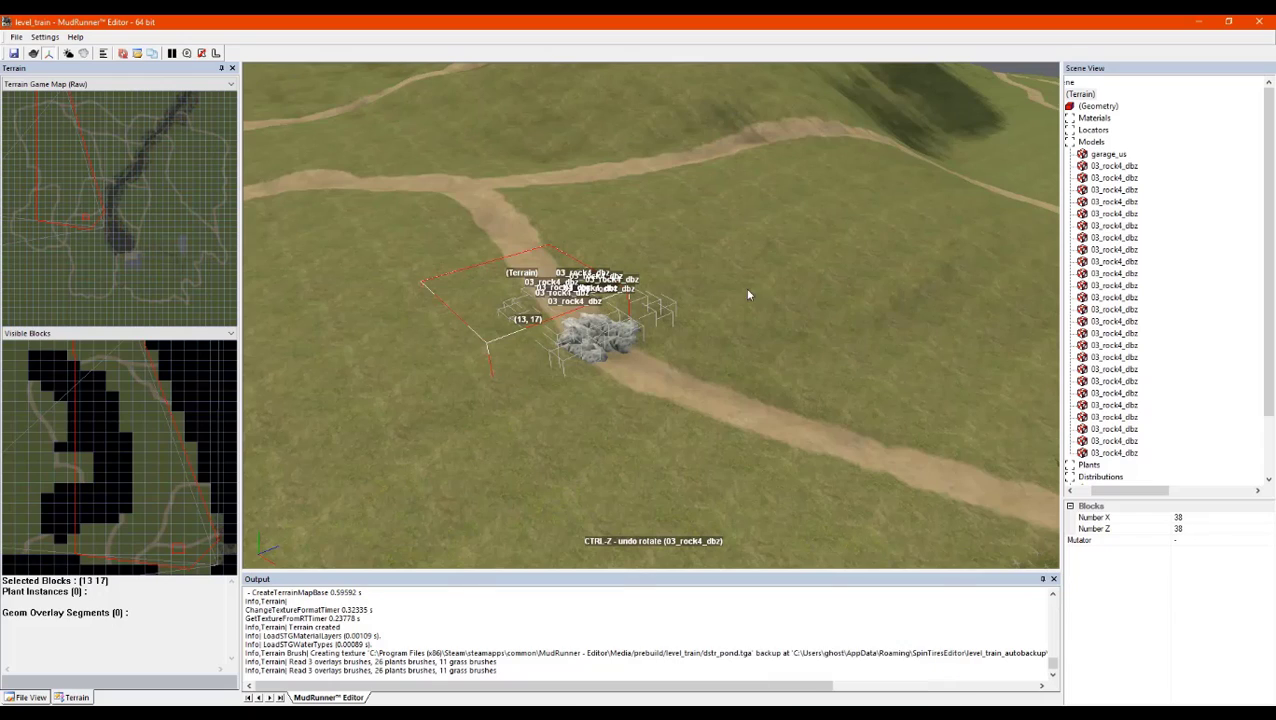
alt+middle_drag(746, 290, 797, 316)
scroll(801, 304, down, 6)
scroll(722, 304, up, 2)
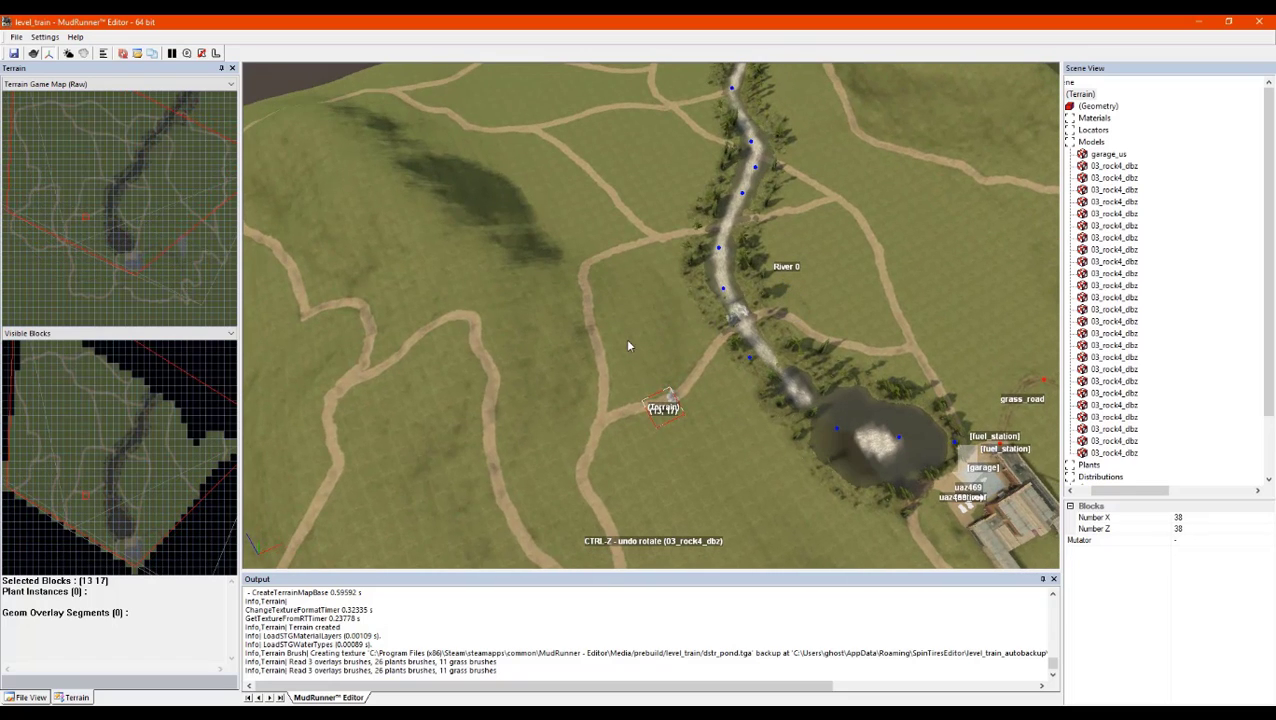
alt+middle_drag(627, 342, 548, 306)
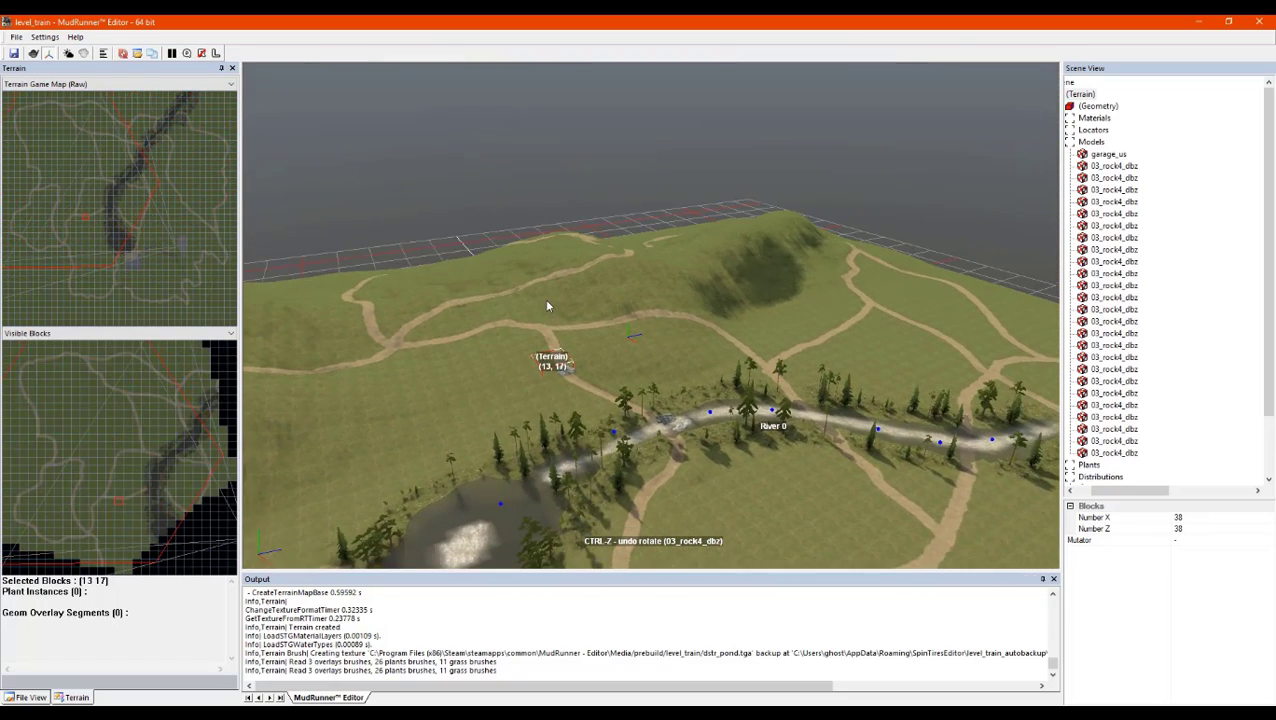
Collapse the Models group in the scene tree and add a new empty distribution to the terrain
click(1092, 143)
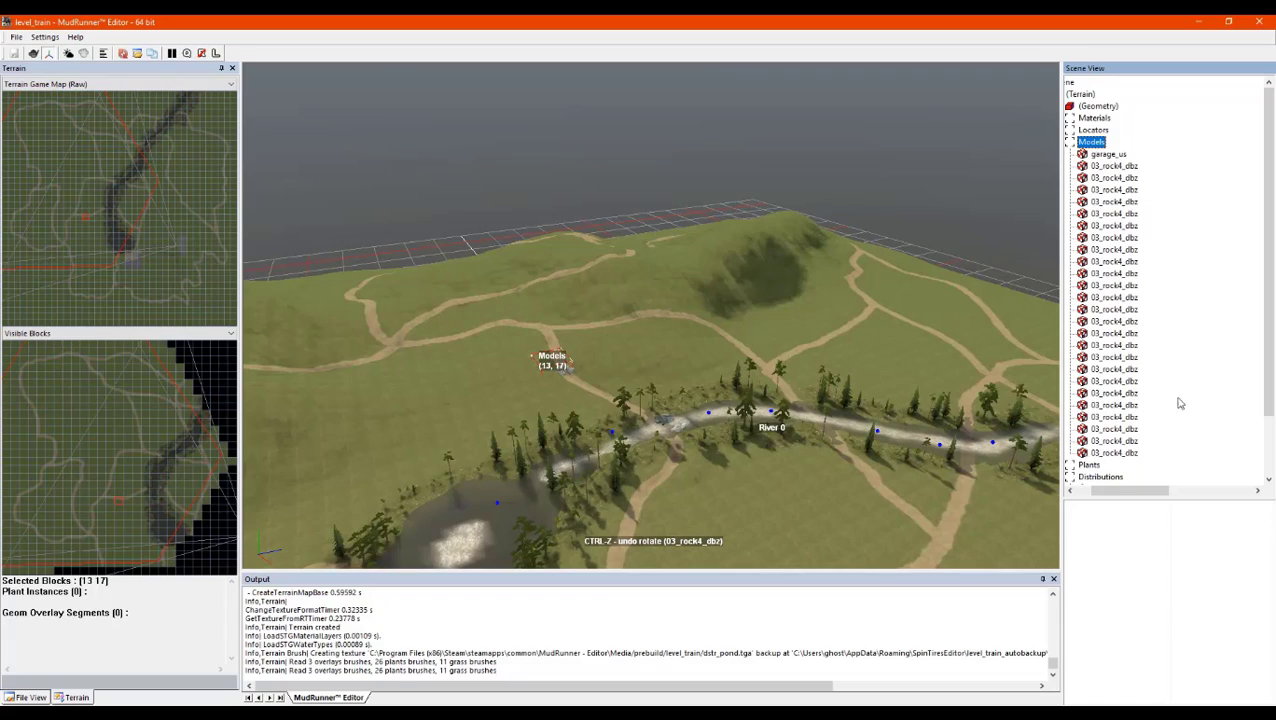
drag(1133, 491, 1098, 491)
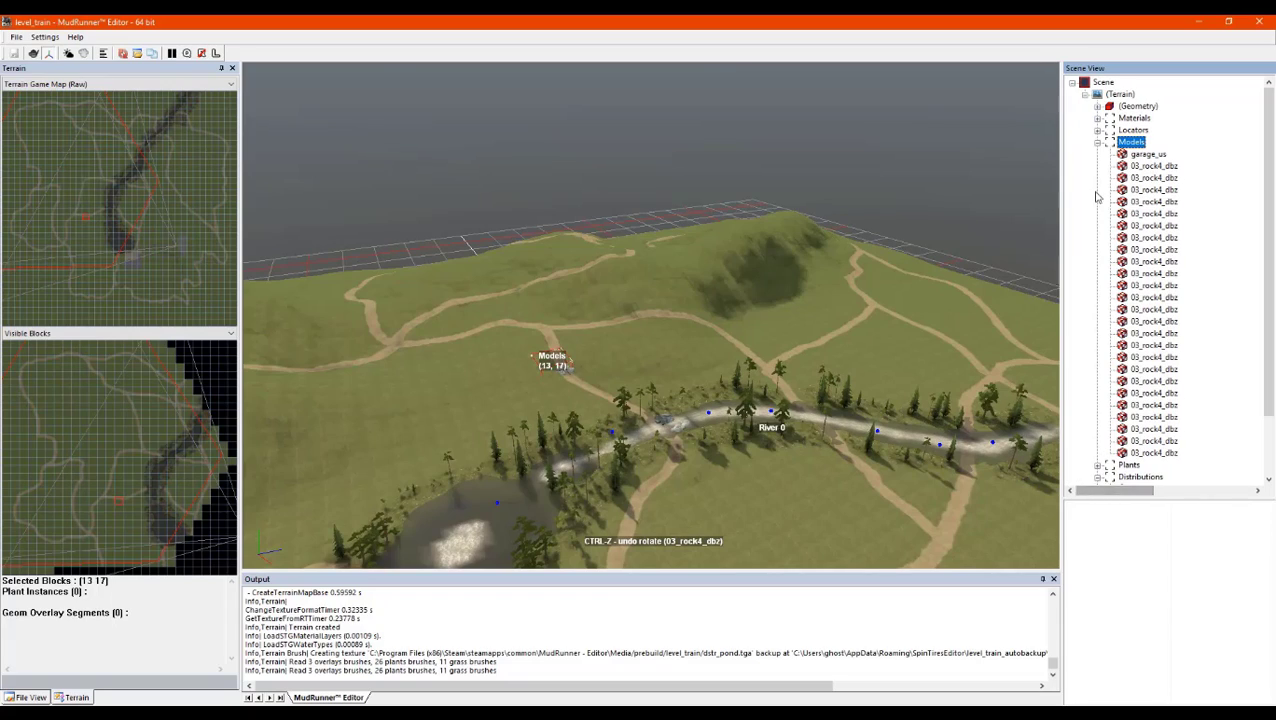
click(1098, 143)
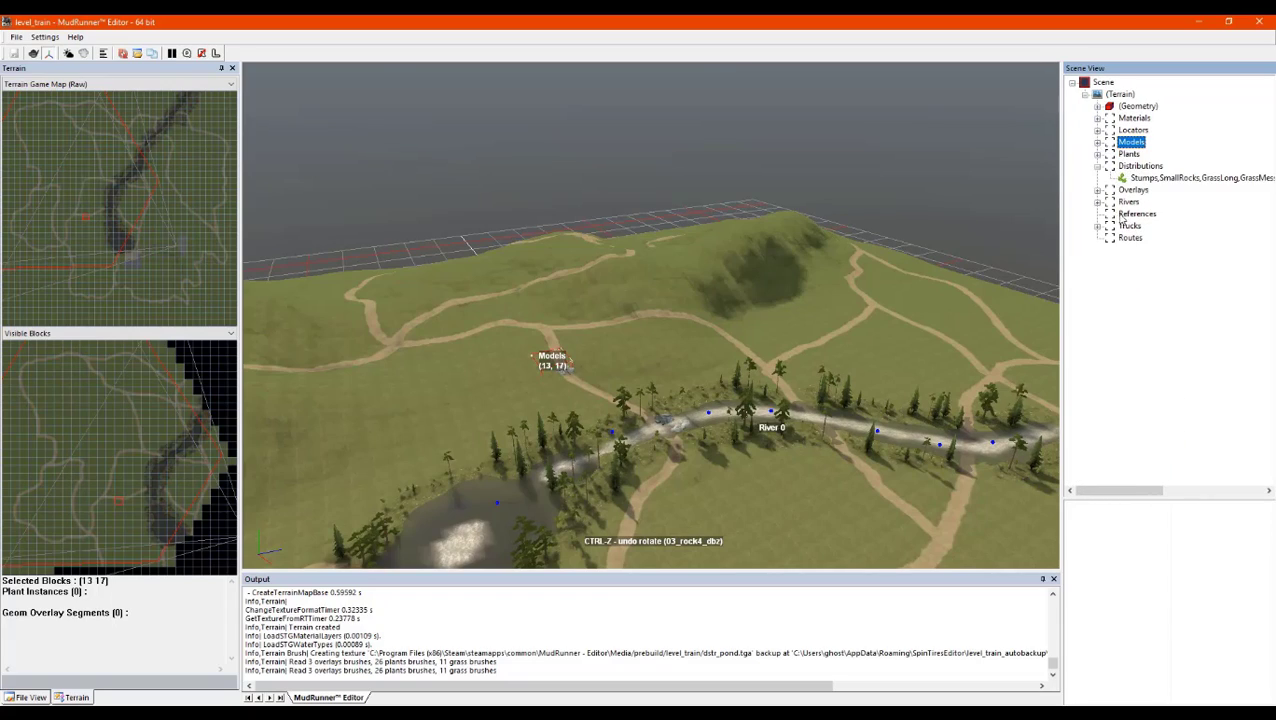
right_drag(883, 294, 561, 348)
click(1098, 166)
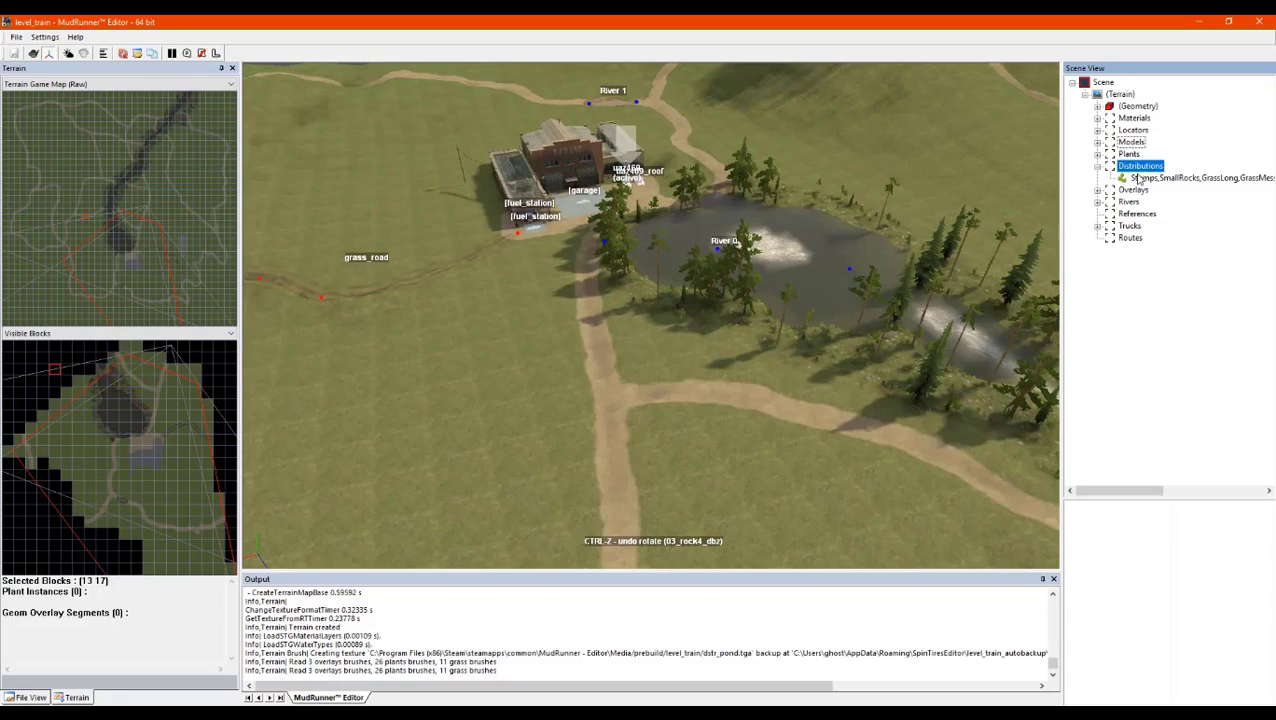
right_click(1147, 172)
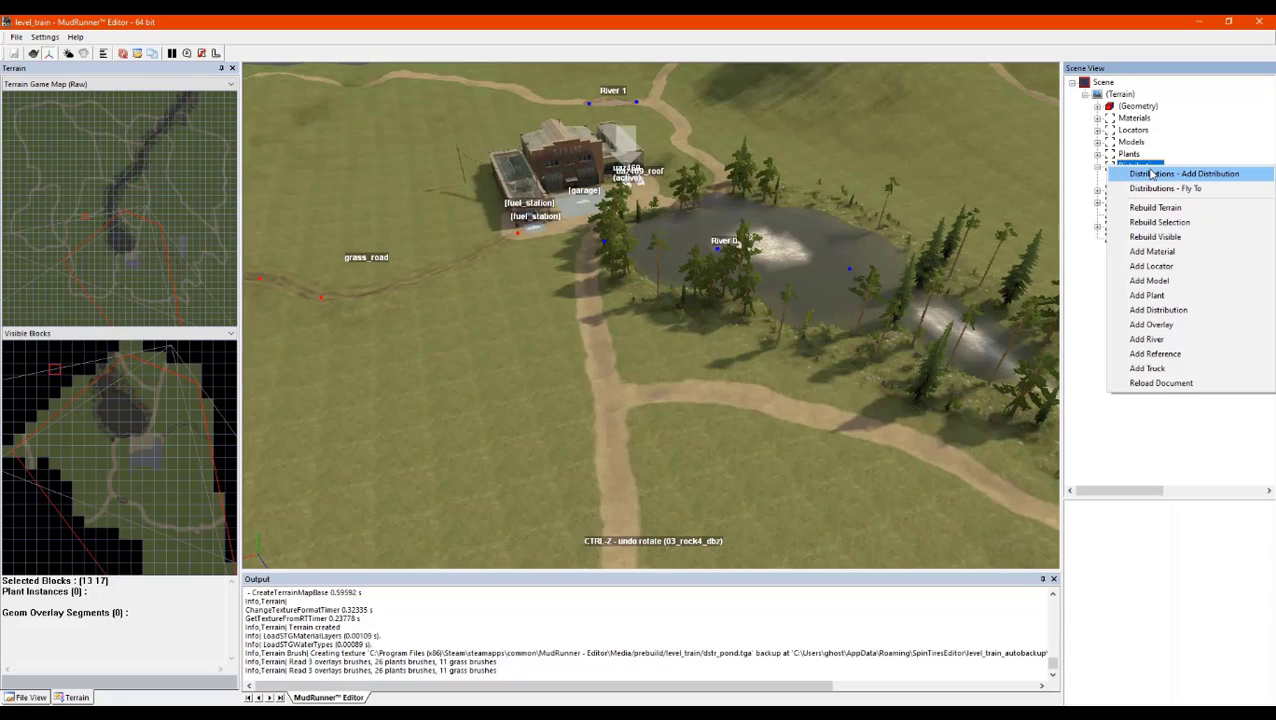
click(1163, 176)
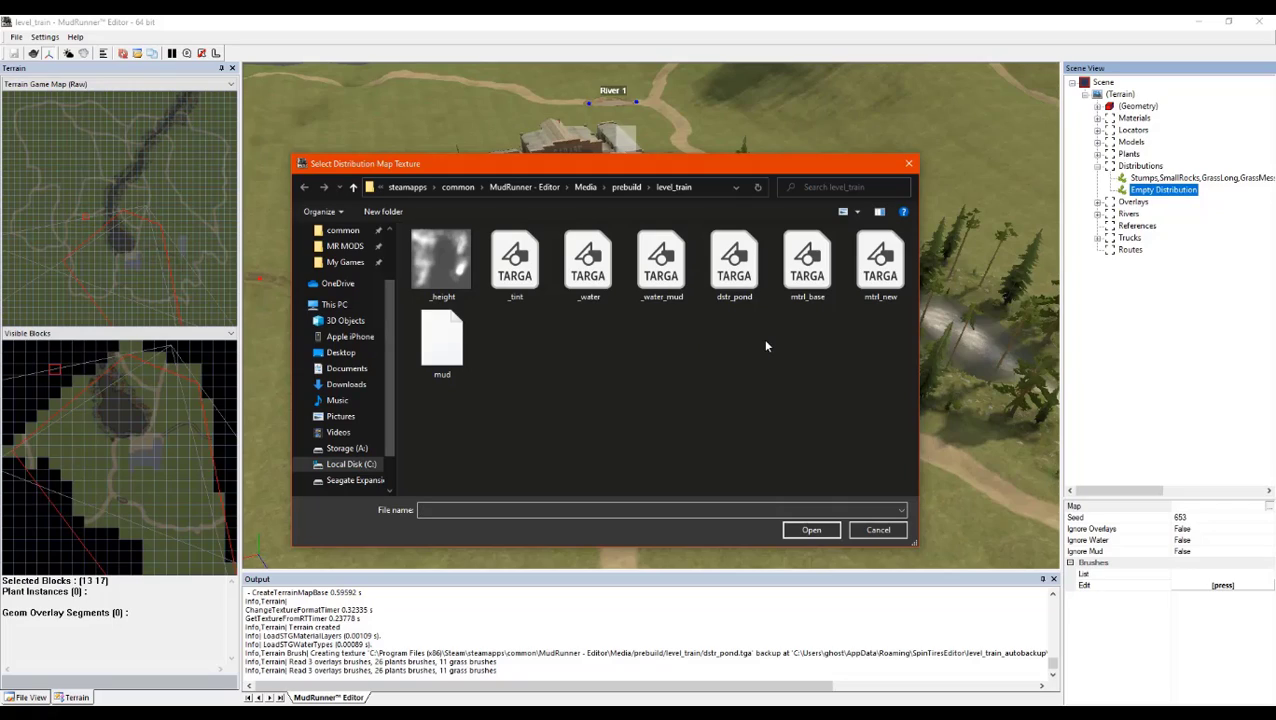
Assign the empty distribution a new map texture named dstr_forest.tga in the level_train folder
click(733, 265)
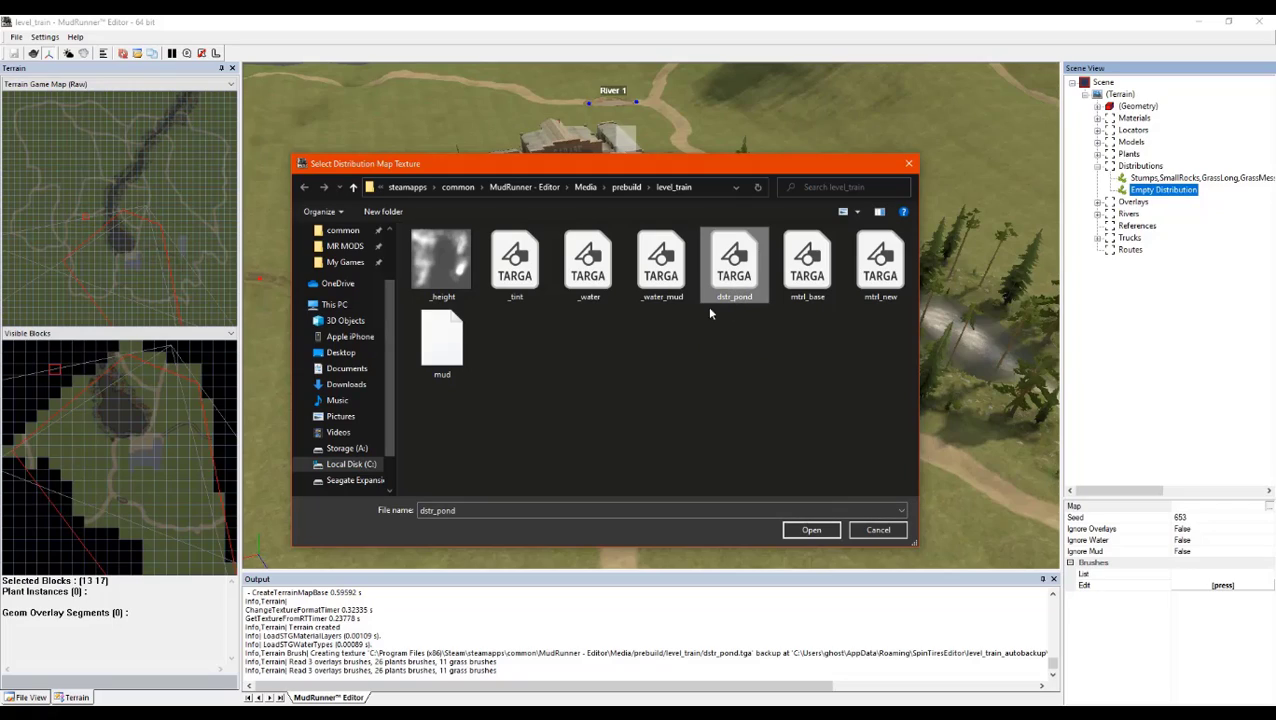
click(470, 512)
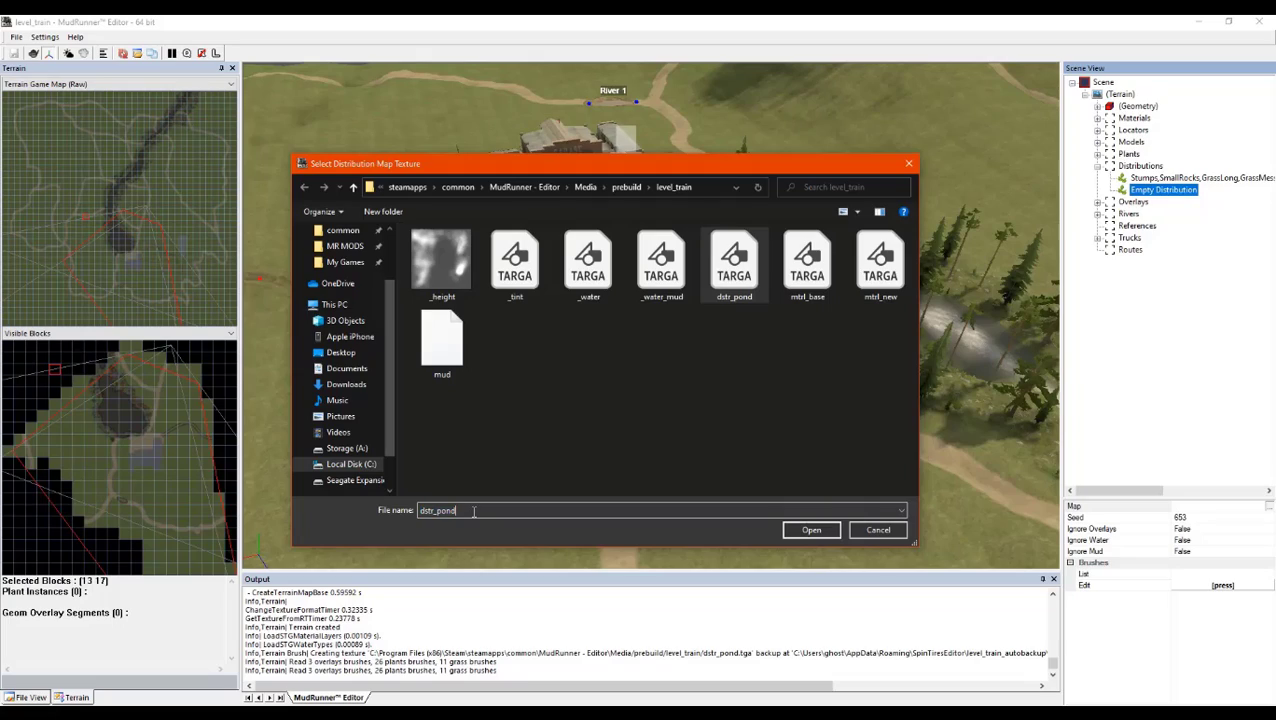
key(BackSpace)
key(BackSpace)
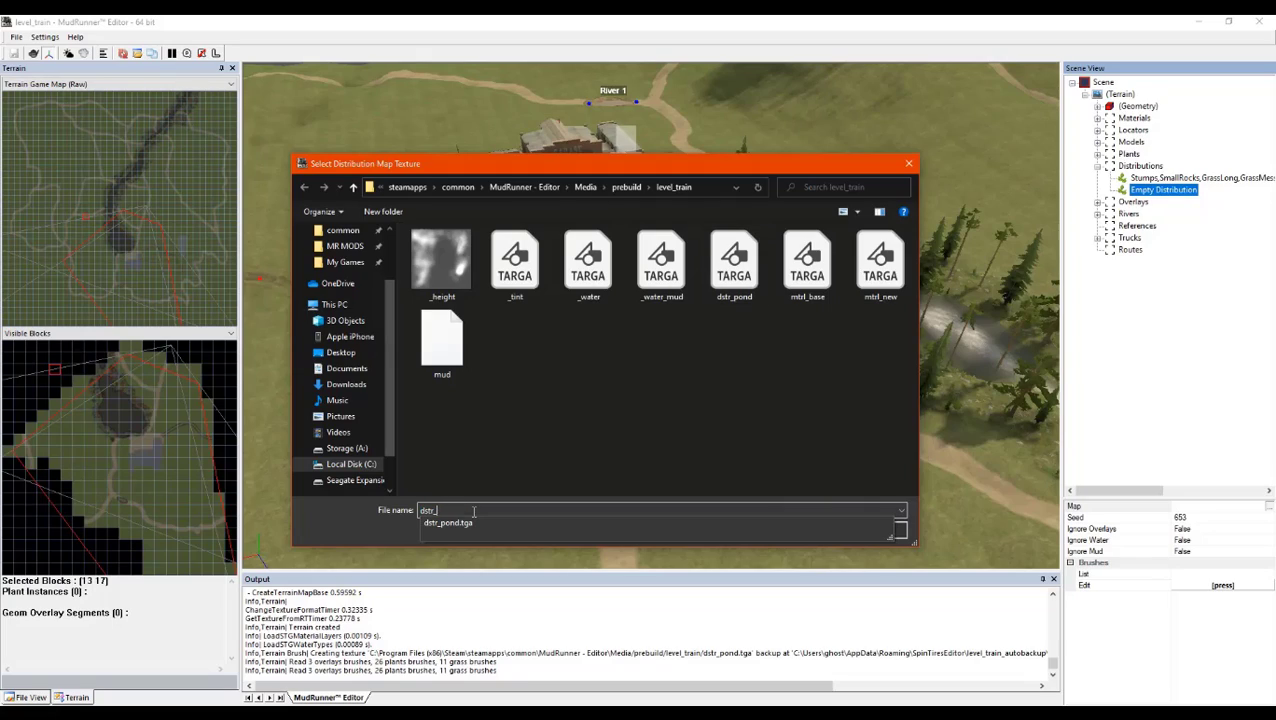
key(Down)
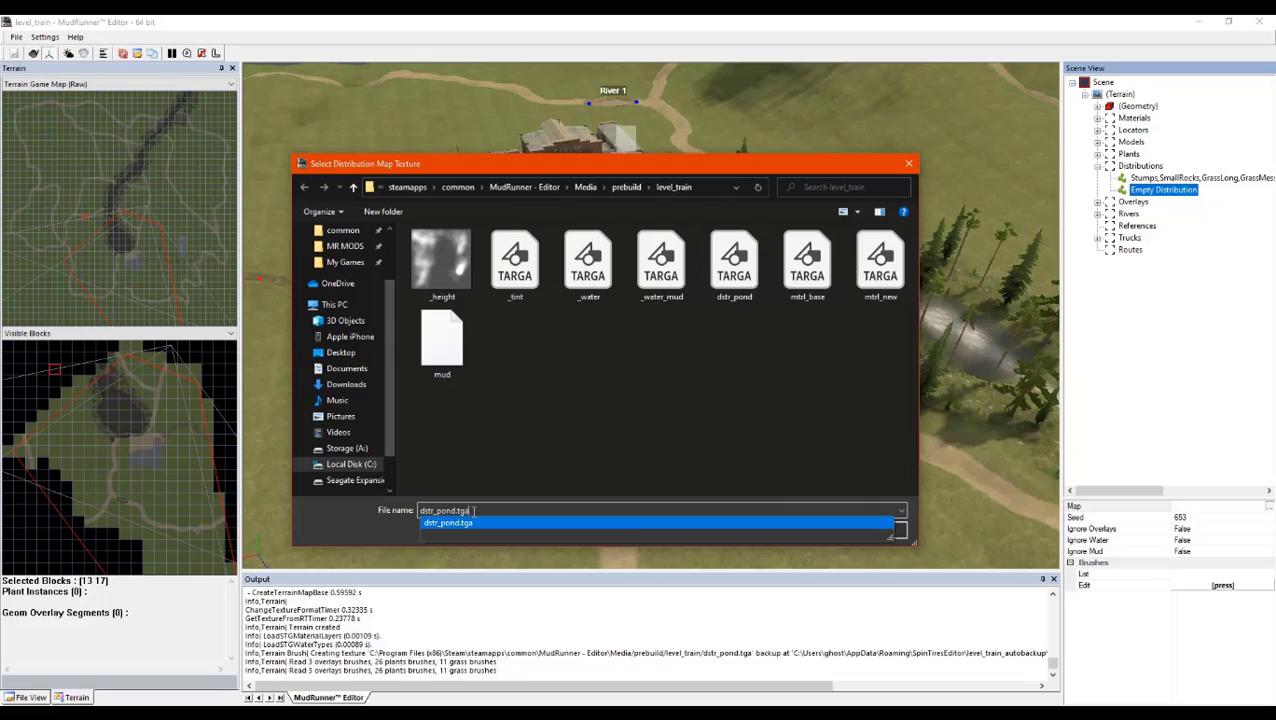
key(BackSpace)
key(BackSpace)
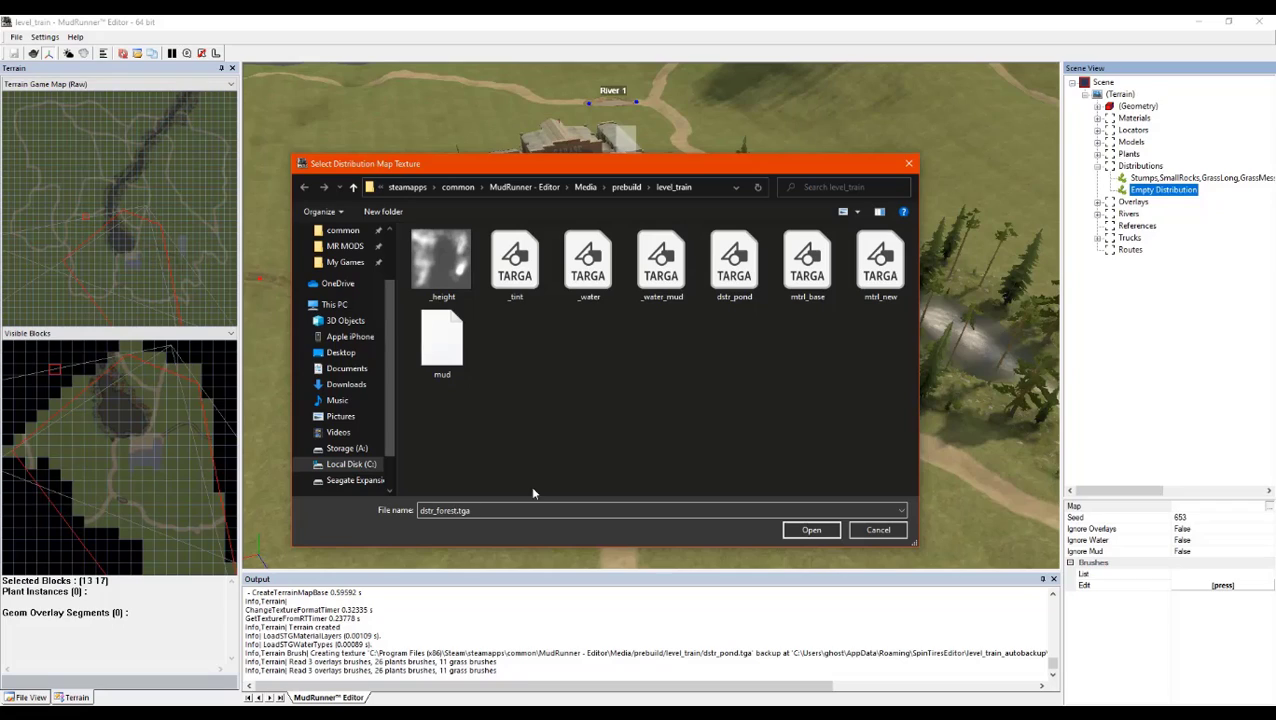
click(813, 535)
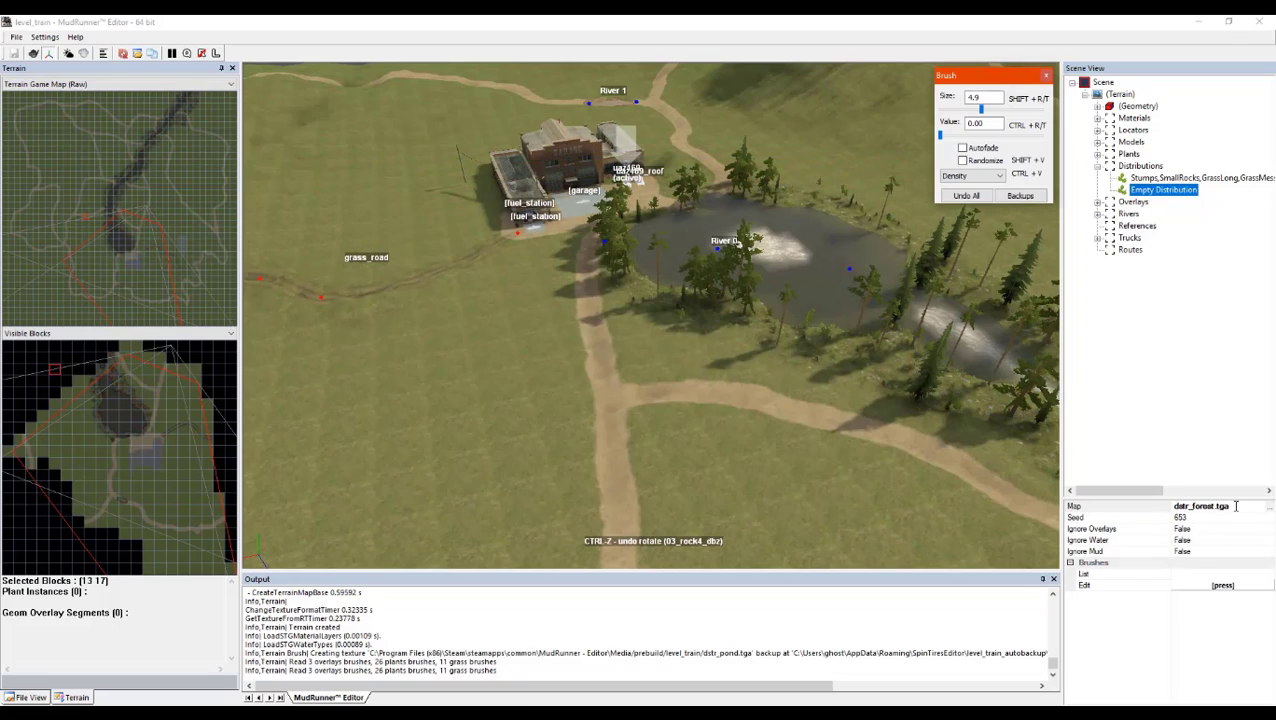
Add the Firs, GrassMessy, GrassShort, GroundLeaves and Herbs brushes to the forest distribution, leaving GrassLong out
click(1226, 585)
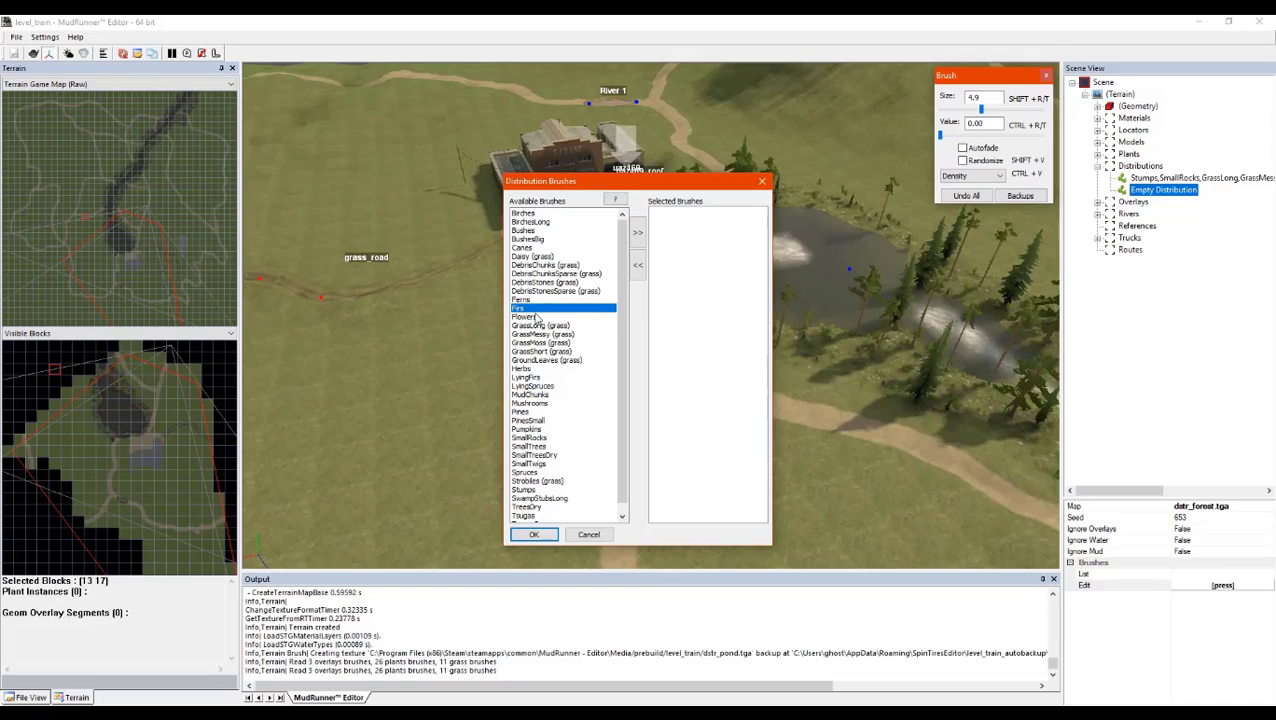
click(637, 232)
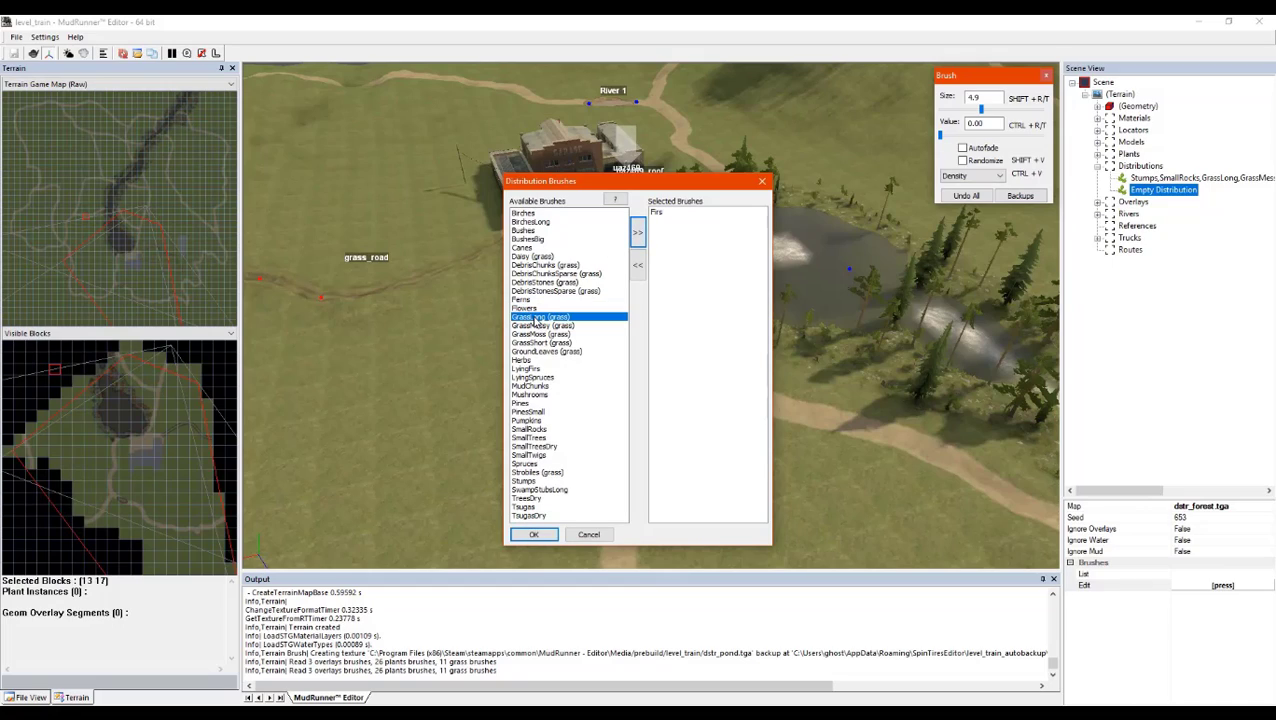
click(637, 234)
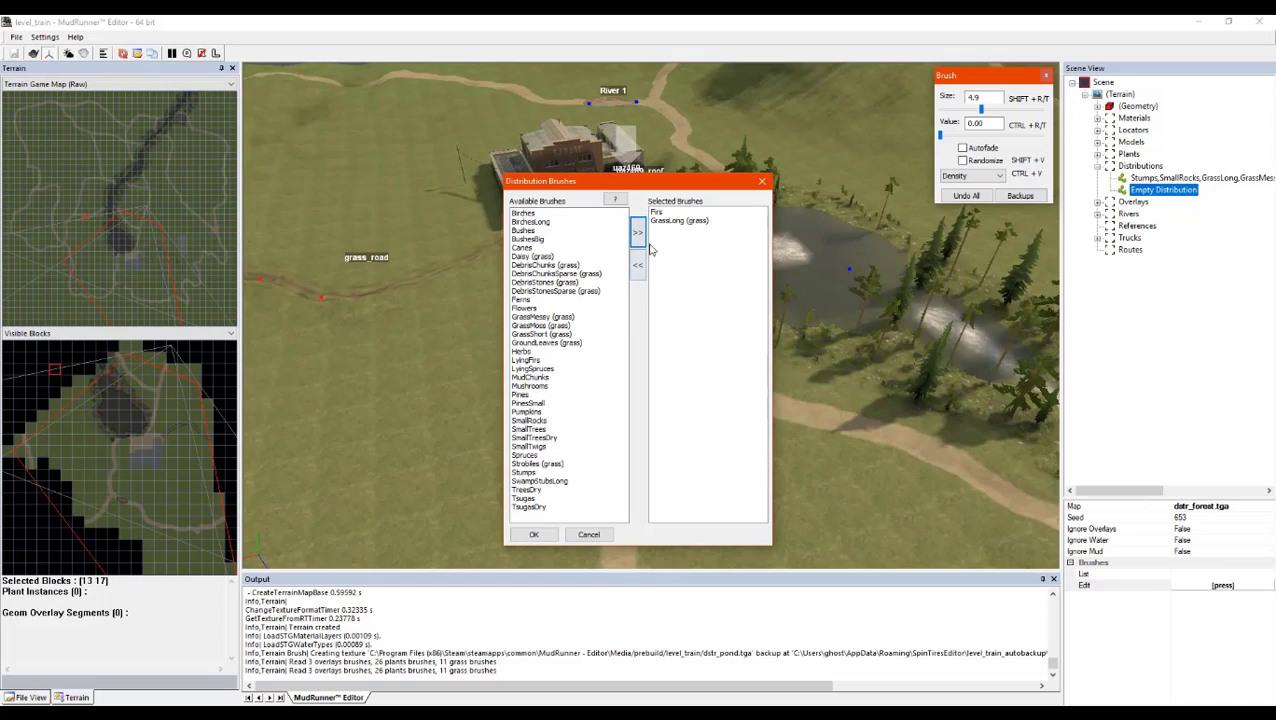
click(639, 272)
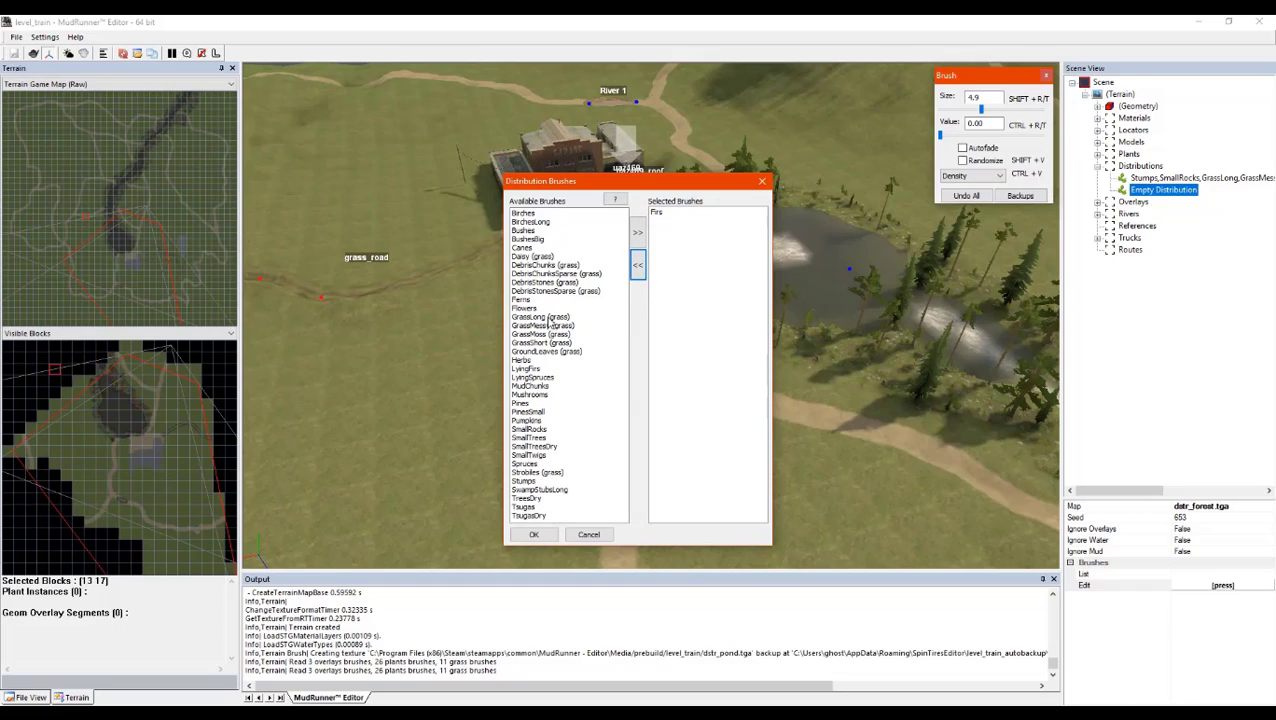
click(639, 235)
click(637, 233)
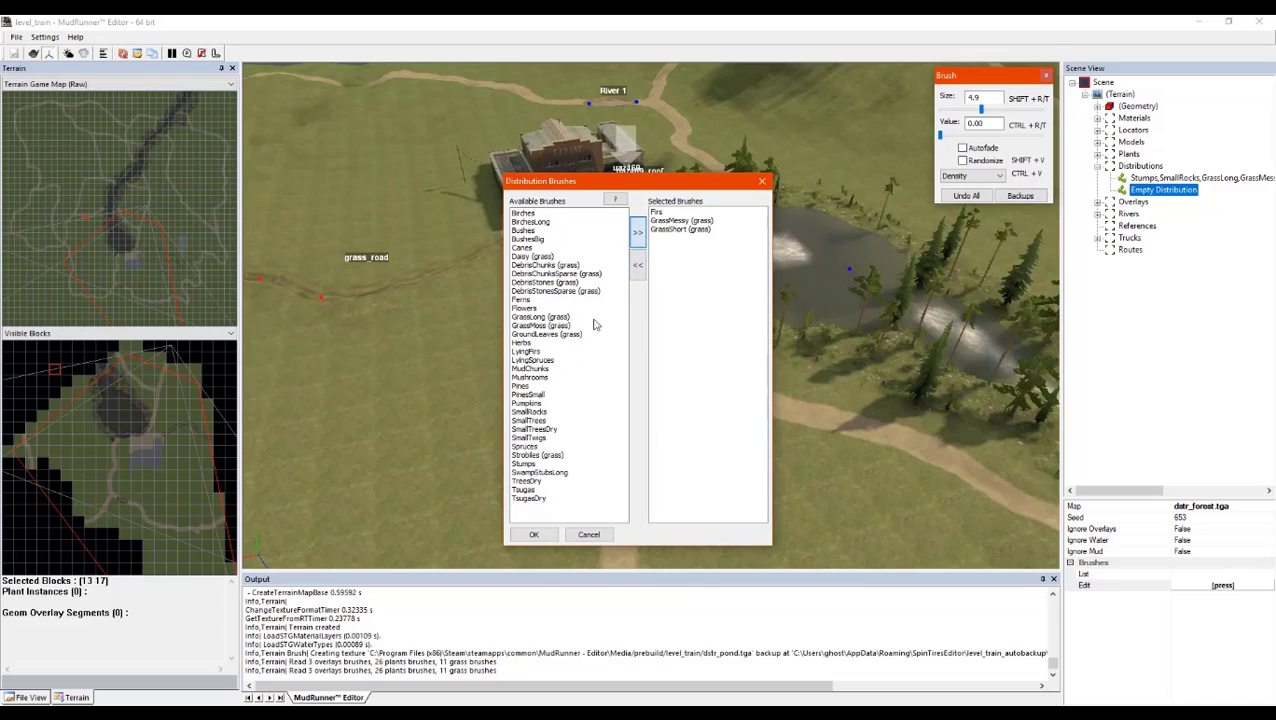
click(637, 234)
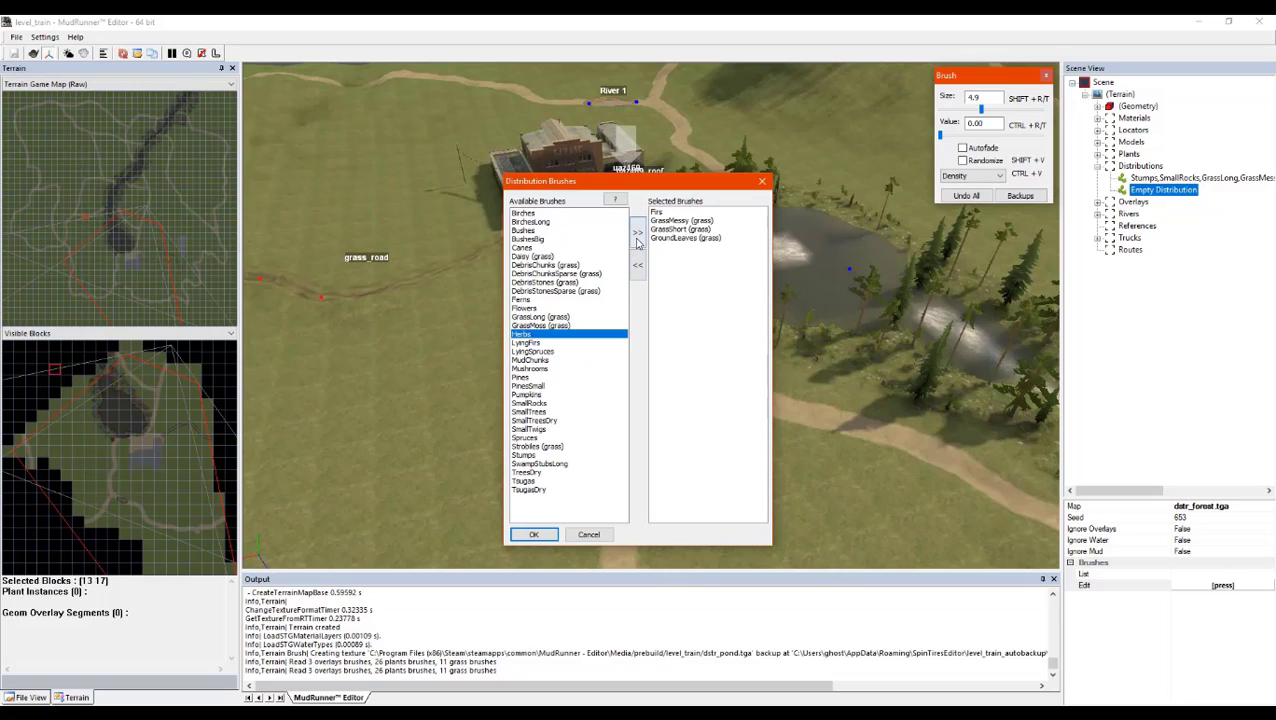
click(637, 238)
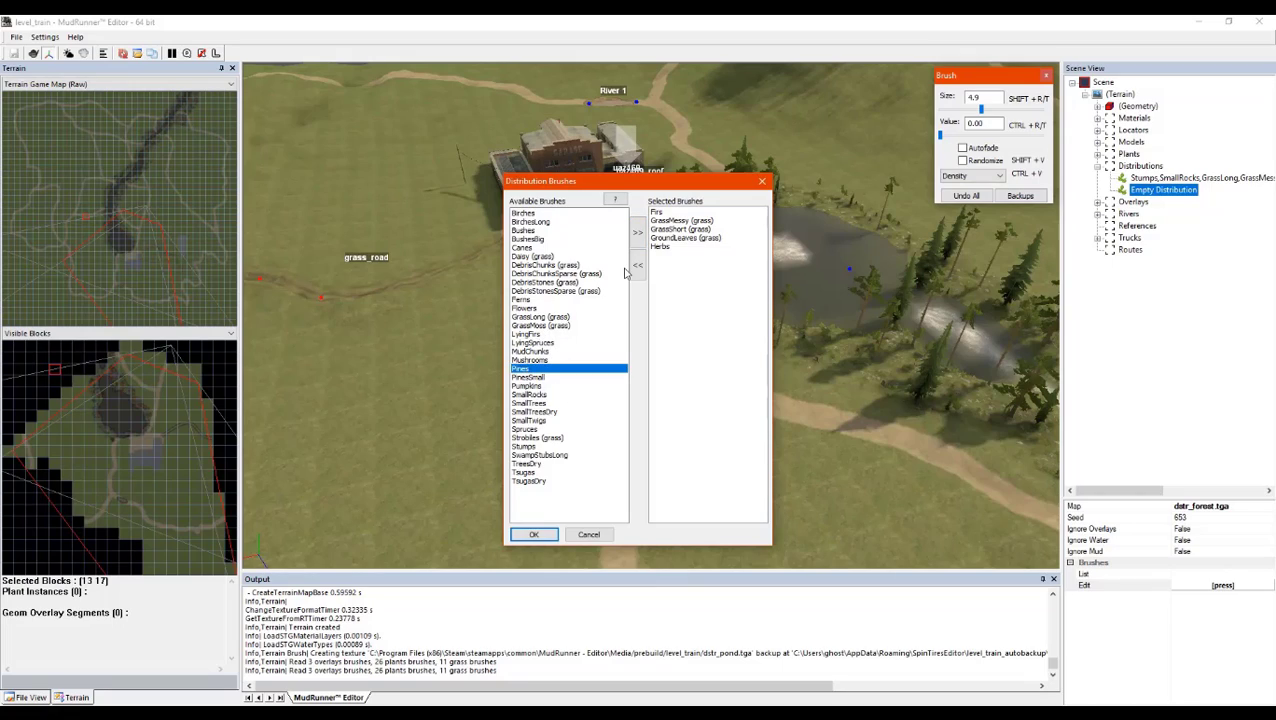
Add the Pines, PinesSmall, SmallTrees, Tsugas and TsugasDry brushes to the forest distribution
click(637, 233)
click(637, 233)
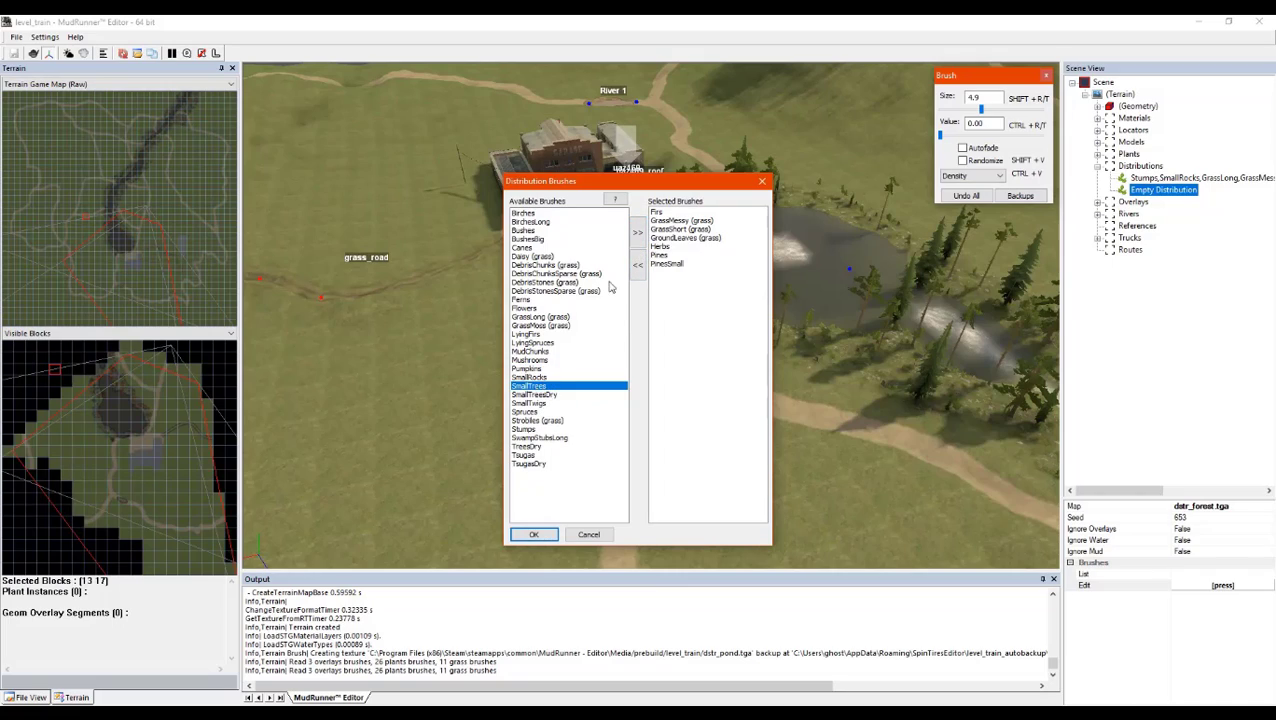
click(637, 233)
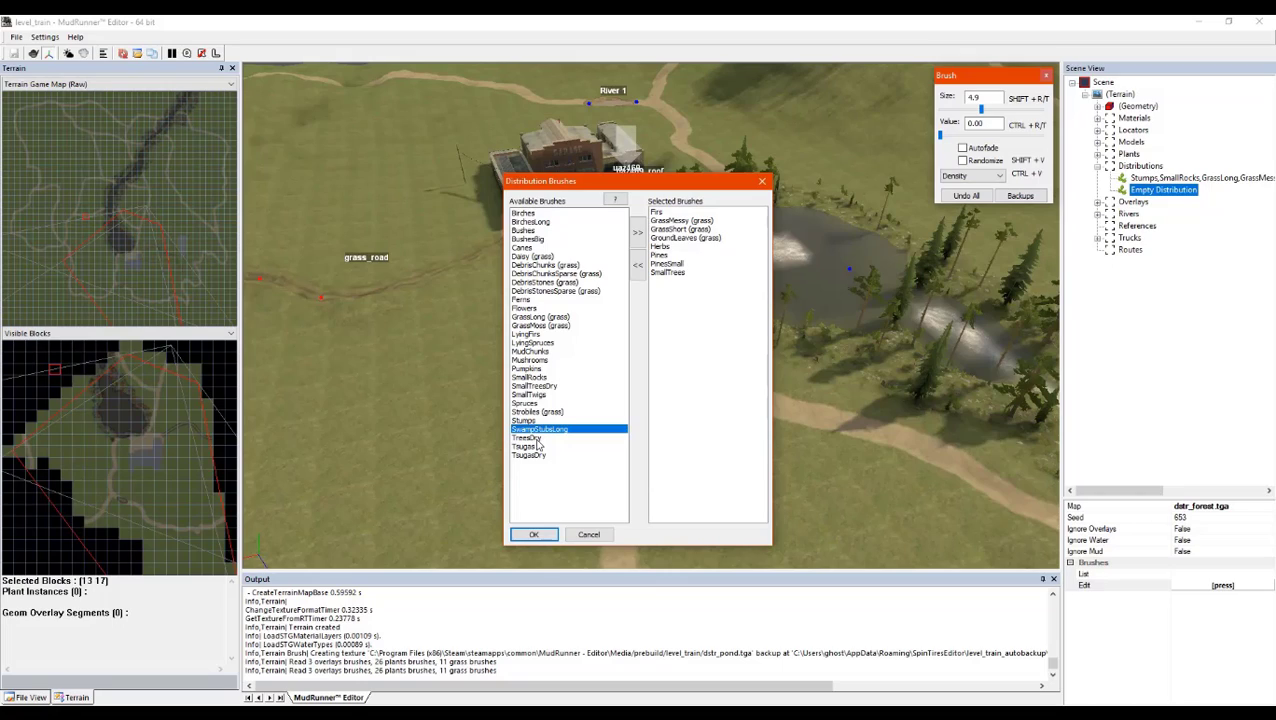
click(543, 446)
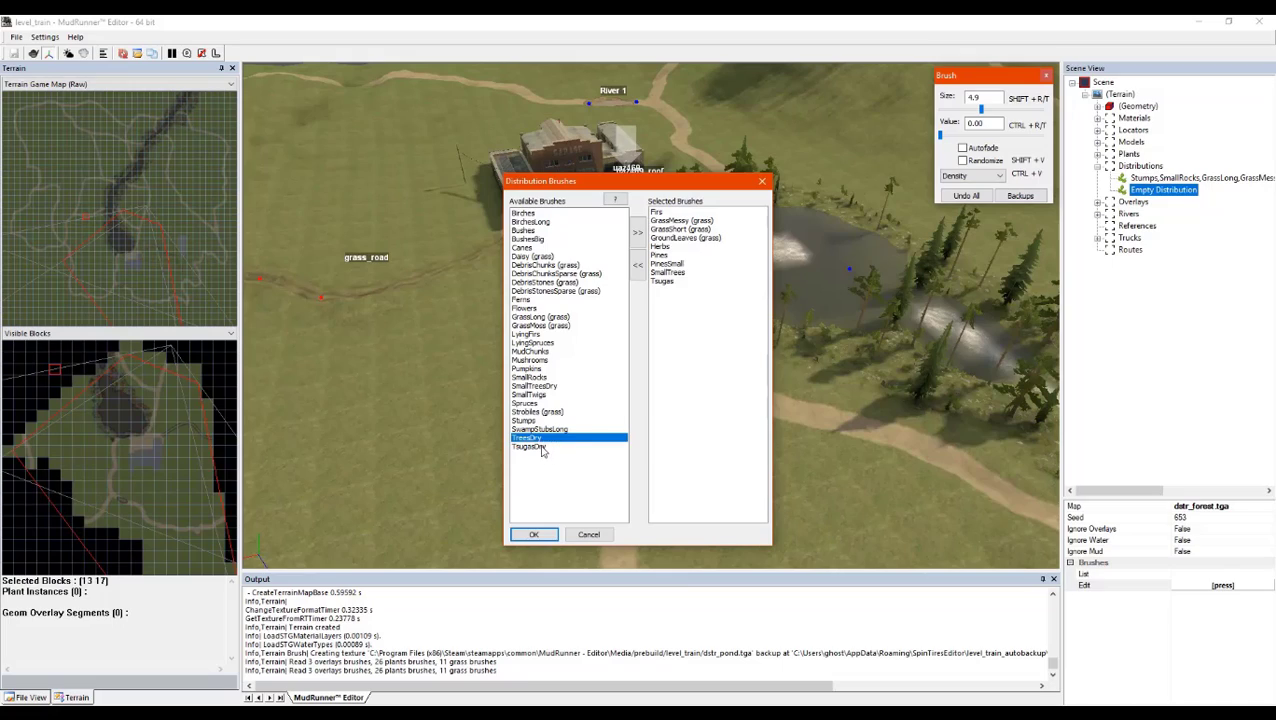
click(543, 447)
click(636, 235)
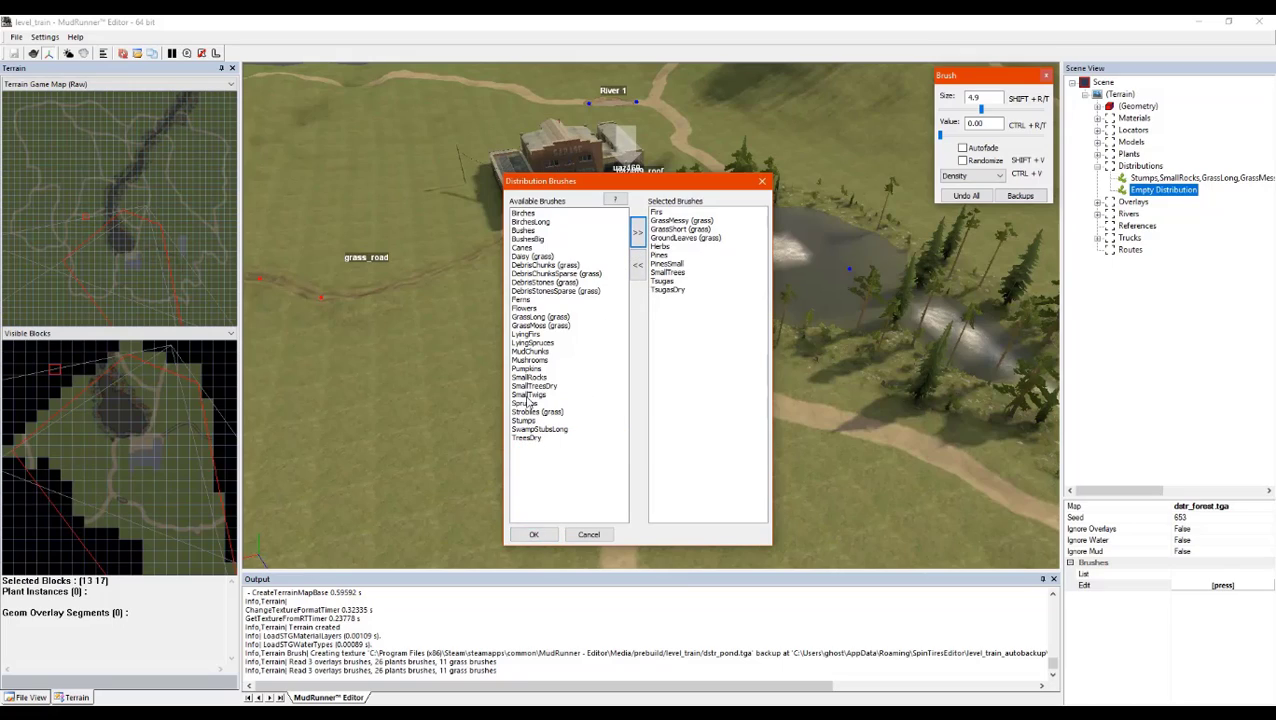
Add the SmallTwigs brush and apply the brush selection to the forest distribution
click(637, 233)
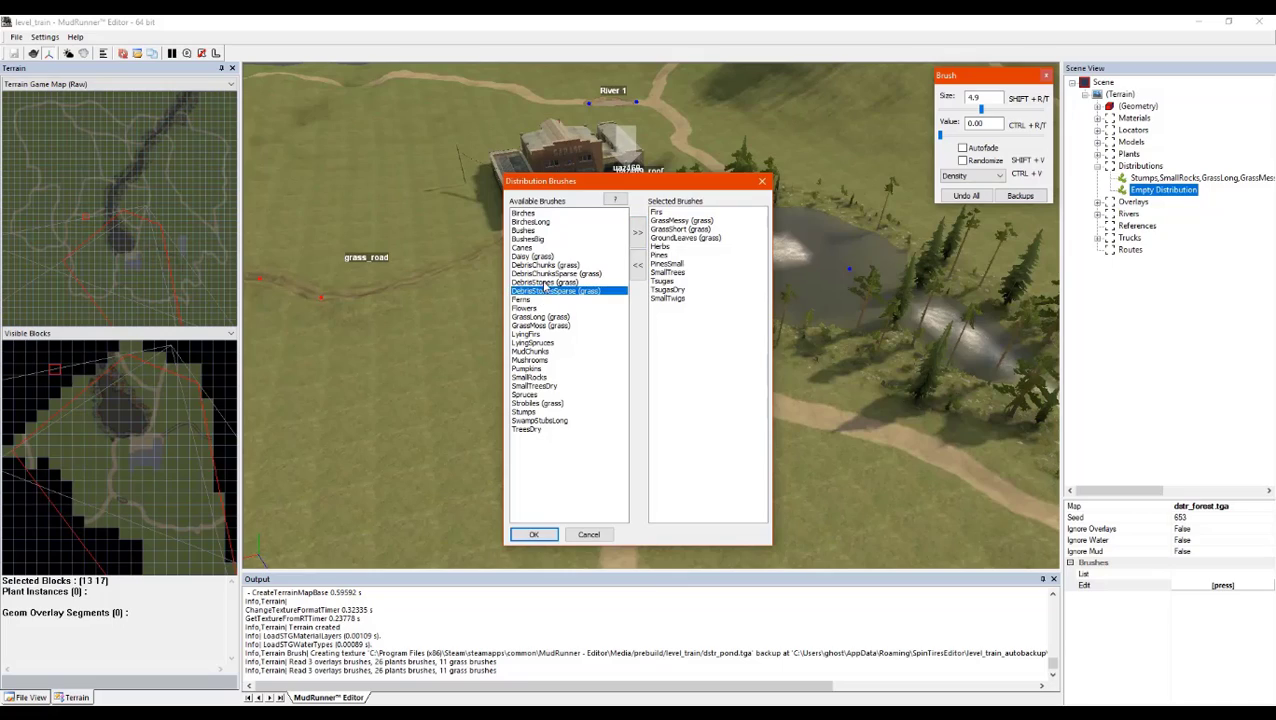
click(532, 232)
click(529, 247)
click(529, 233)
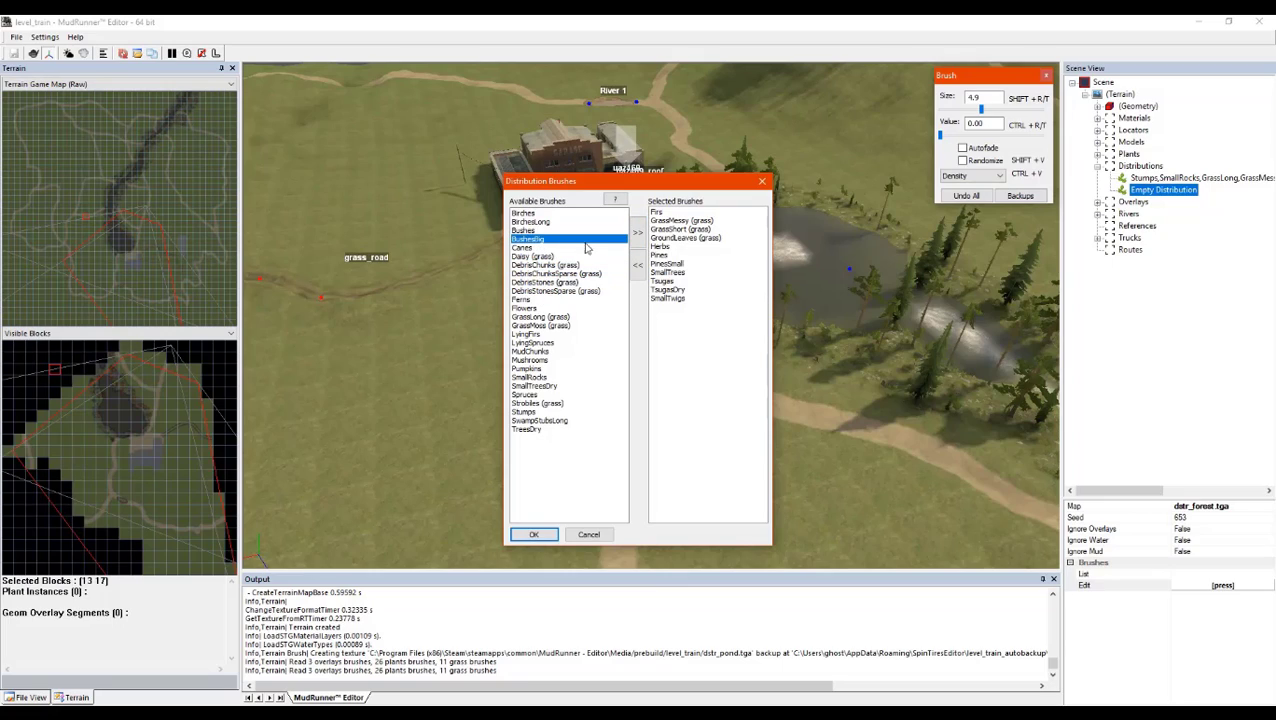
click(533, 534)
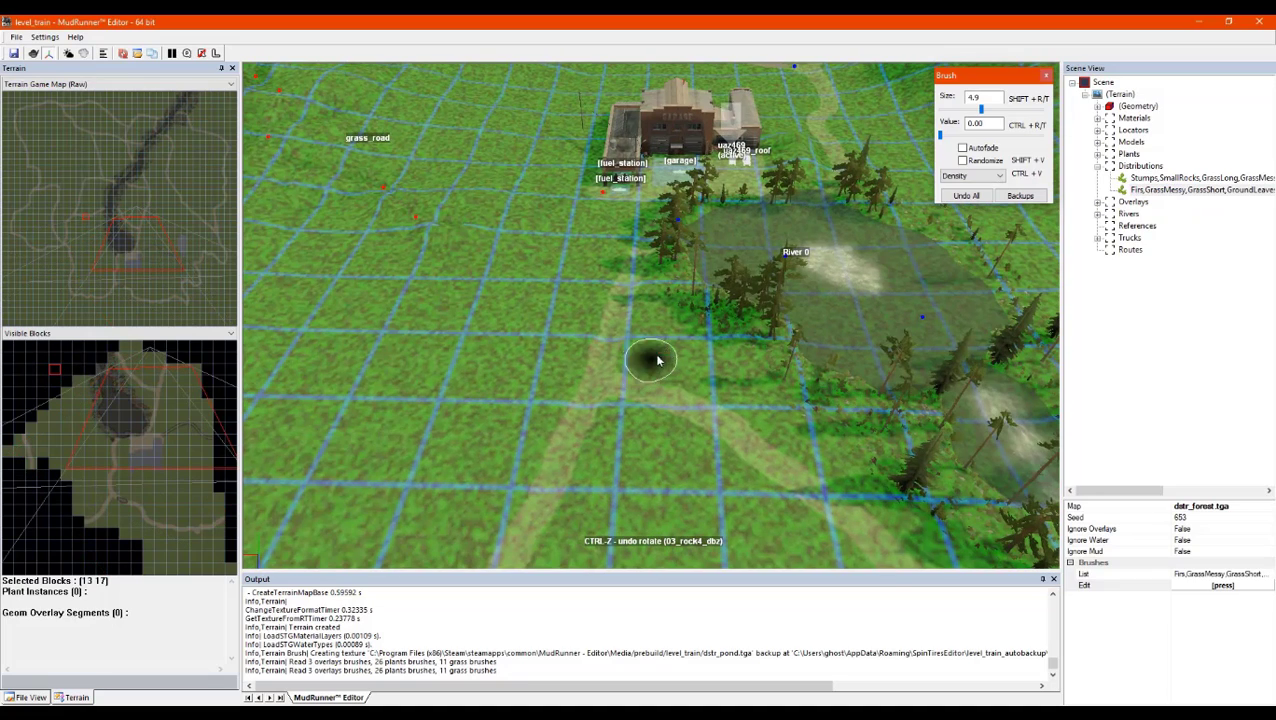
Set the forest distribution's Density brush to value 1.00 and size 22.3 for painting across the map
drag(940, 135, 1087, 150)
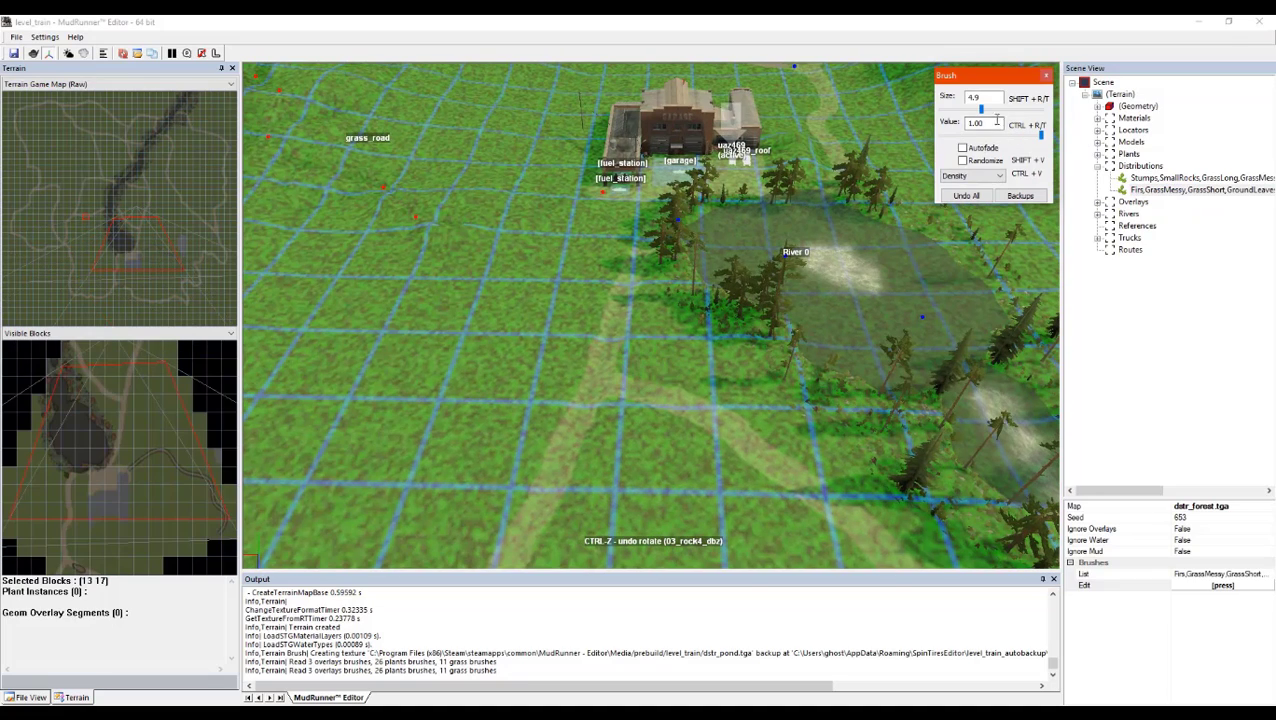
alt+middle_drag(484, 290, 484, 335)
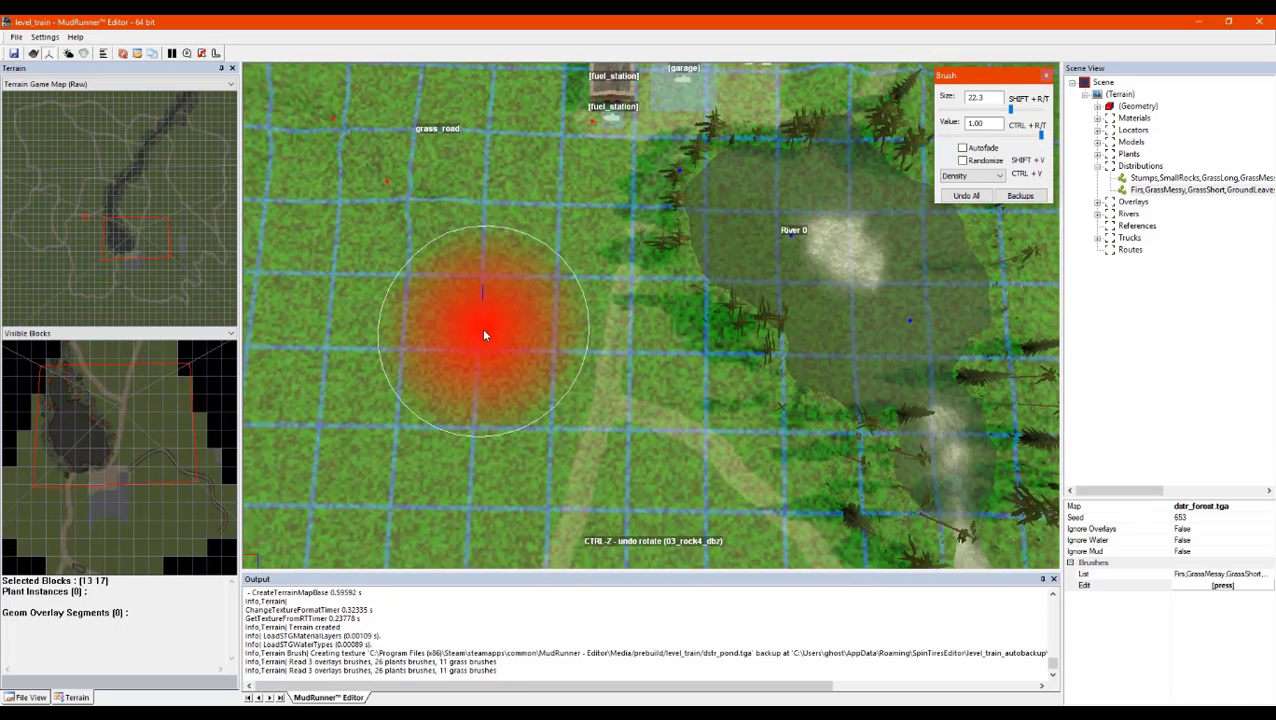
scroll(493, 322, down, 5)
scroll(576, 325, down, 3)
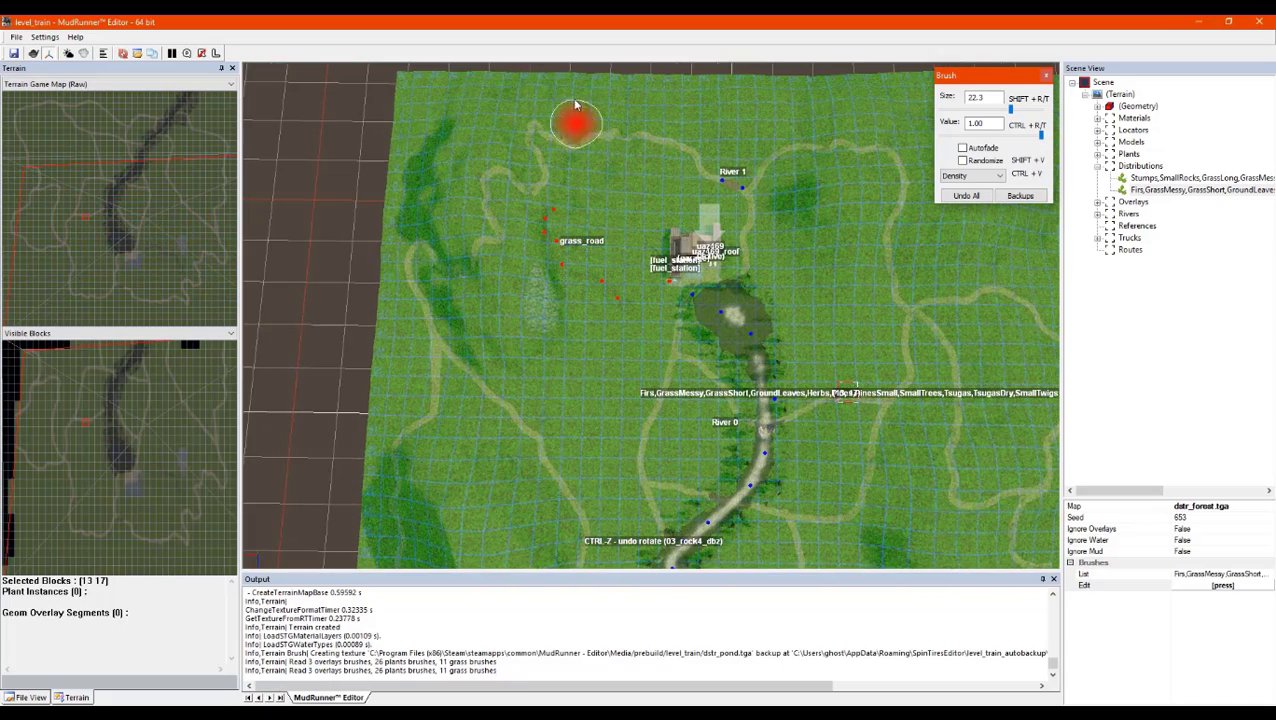
Paint full forest density along the map's northern edge and into its northeast corner, outside the roads
mouse_move(549, 87)
mouse_down()
mouse_move(407, 91)
mouse_move(390, 178)
mouse_move(413, 185)
mouse_move(407, 208)
mouse_move(441, 214)
mouse_move(456, 120)
mouse_move(453, 148)
mouse_move(493, 148)
mouse_move(508, 116)
mouse_move(601, 100)
mouse_move(763, 105)
mouse_move(632, 108)
mouse_move(718, 132)
mouse_move(815, 80)
mouse_move(874, 97)
mouse_move(841, 116)
mouse_move(878, 125)
mouse_up()
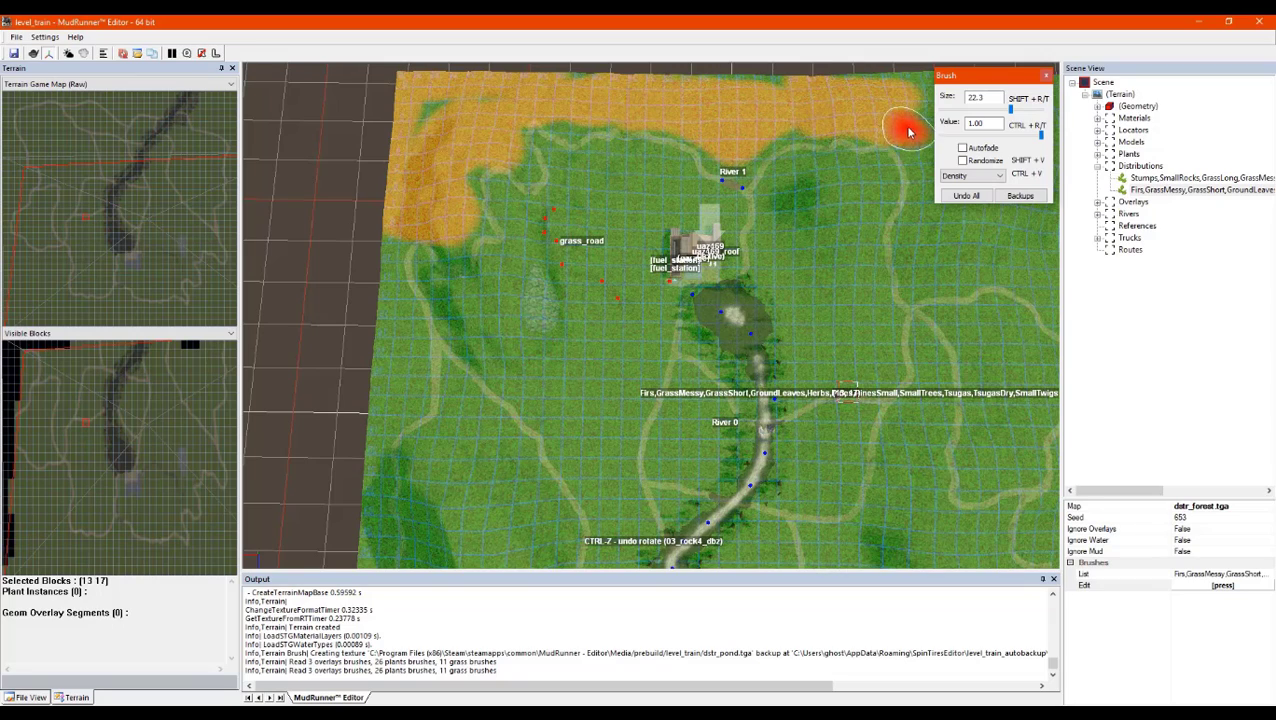
scroll(909, 131, down, 3)
scroll(760, 240, up, 1)
mouse_move(688, 296)
mouse_down()
mouse_move(718, 378)
mouse_move(700, 395)
mouse_move(820, 419)
mouse_move(803, 418)
mouse_move(843, 450)
mouse_move(875, 442)
mouse_move(866, 272)
mouse_move(746, 240)
mouse_move(765, 306)
mouse_move(749, 348)
mouse_move(769, 262)
mouse_move(851, 347)
mouse_up()
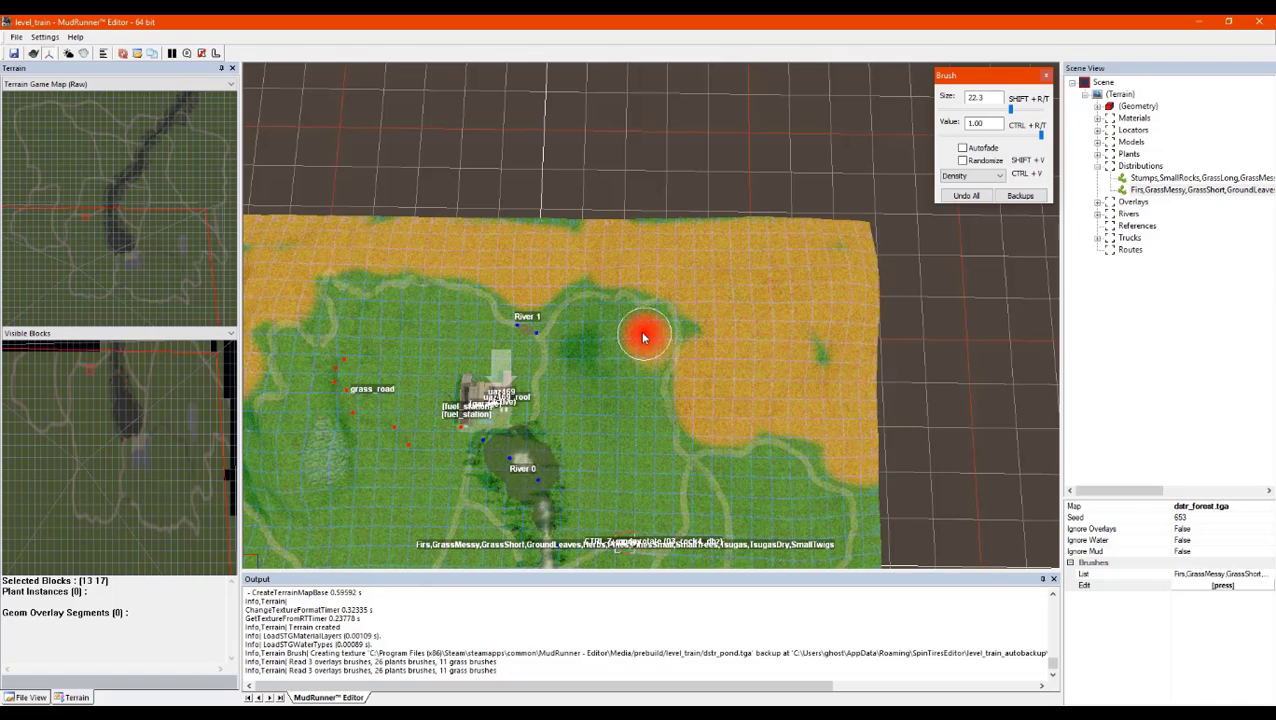
Paint forest density between the roads east of the pond and down the upper part of the eastern map edge
mouse_move(604, 331)
mouse_down()
mouse_move(578, 362)
mouse_move(583, 439)
mouse_up()
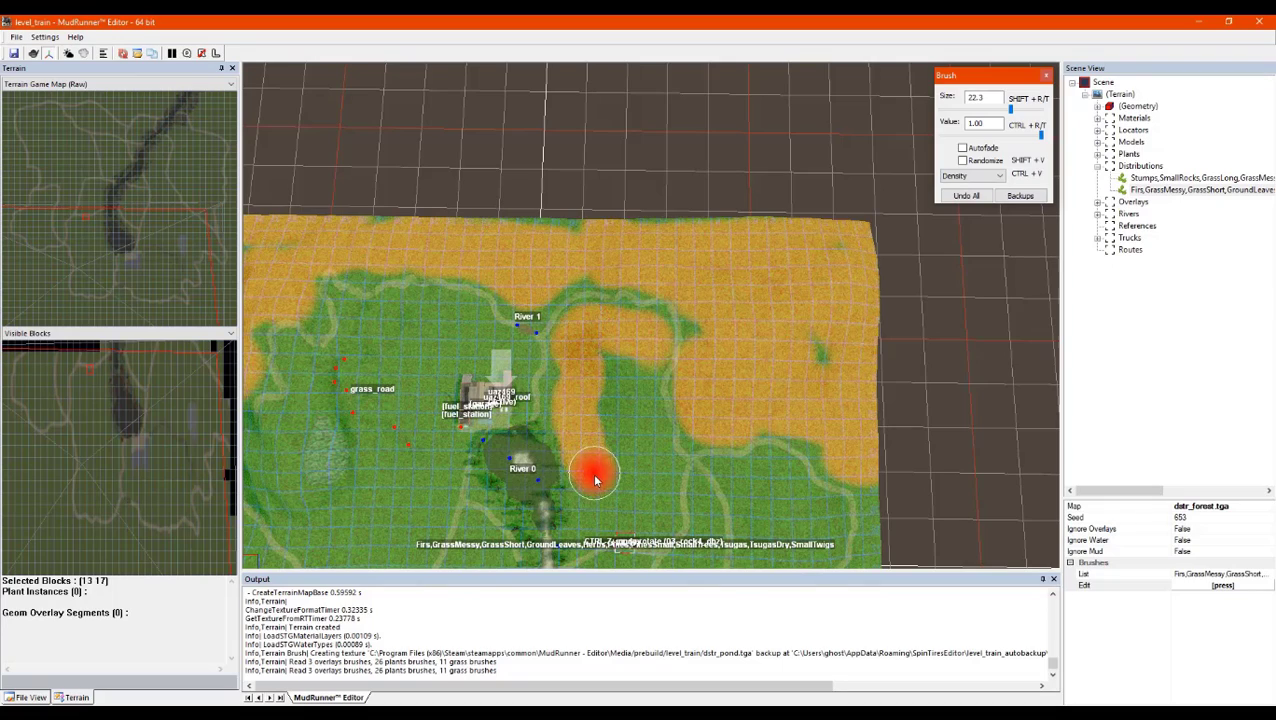
mouse_move(605, 507)
mouse_down()
mouse_move(615, 396)
mouse_move(638, 413)
mouse_move(657, 485)
mouse_move(598, 518)
mouse_move(675, 504)
mouse_up()
middle_drag(675, 504, 678, 497)
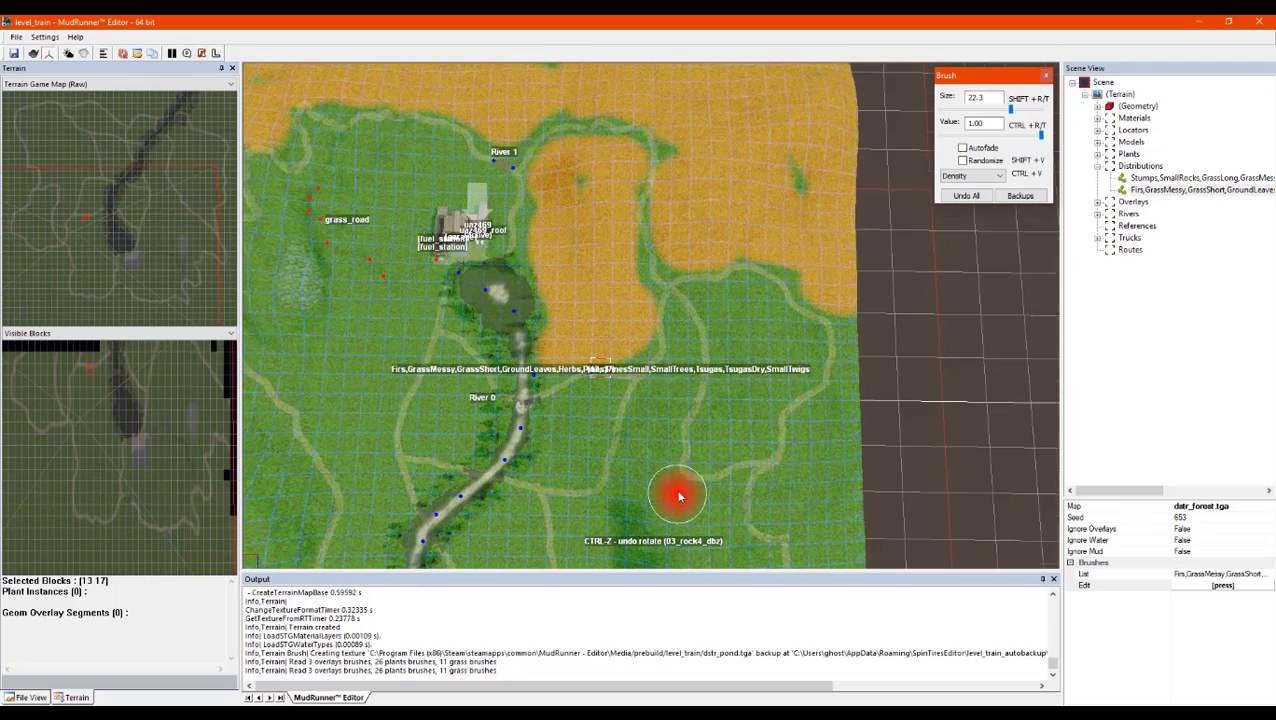
mouse_move(746, 313)
mouse_down()
mouse_move(735, 299)
mouse_move(716, 449)
mouse_move(752, 430)
mouse_move(763, 381)
mouse_move(797, 350)
mouse_move(758, 317)
mouse_move(849, 367)
mouse_move(849, 350)
mouse_move(815, 444)
mouse_move(807, 457)
mouse_move(817, 433)
mouse_move(772, 507)
mouse_move(817, 521)
mouse_move(851, 503)
mouse_move(850, 518)
mouse_up()
scroll(850, 518, down, 3)
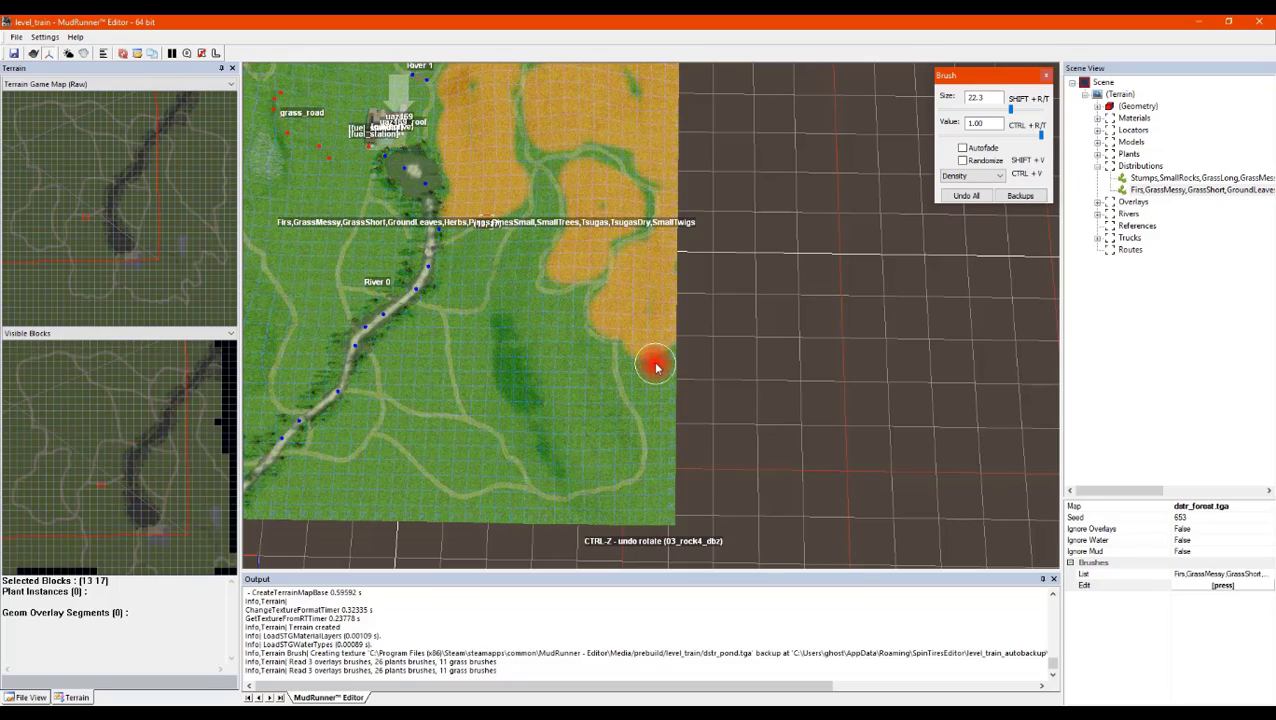
Paint forest density down the rest of the eastern map edge and along the southern edge up to River 0
mouse_move(639, 381)
mouse_down()
mouse_move(666, 478)
mouse_move(585, 516)
mouse_up()
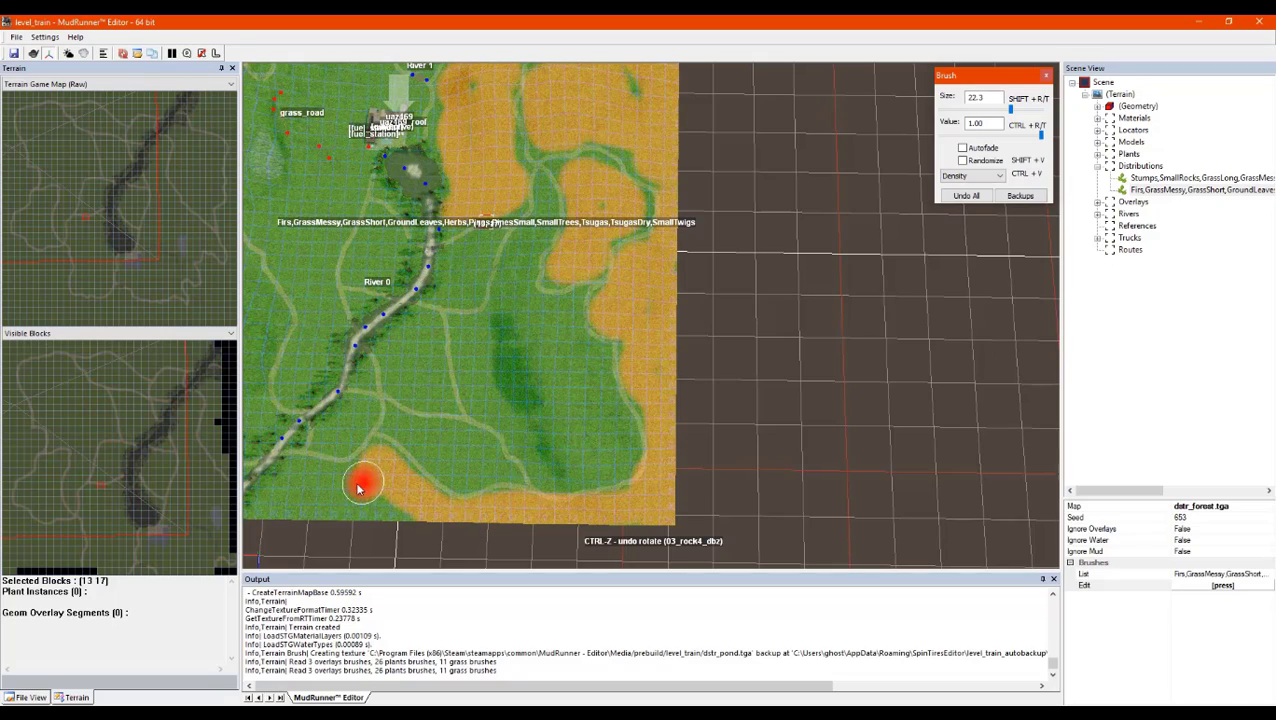
drag(360, 487, 297, 479)
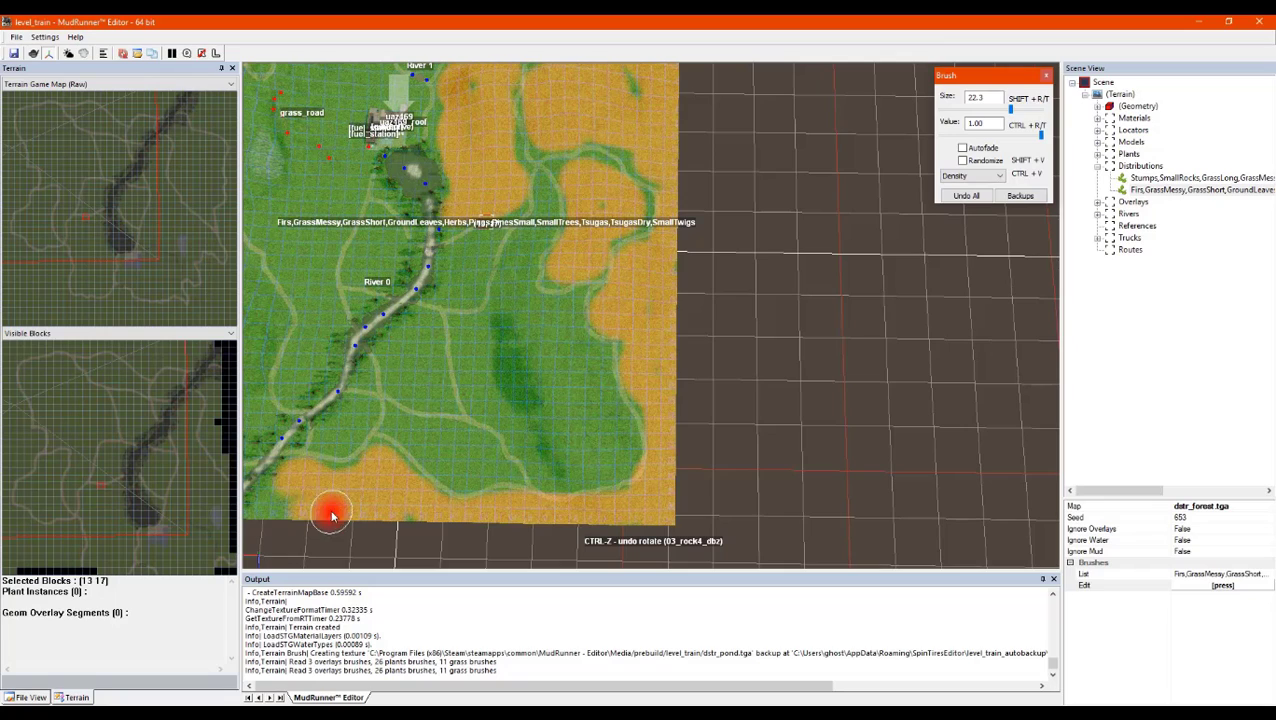
scroll(332, 515, up, 5)
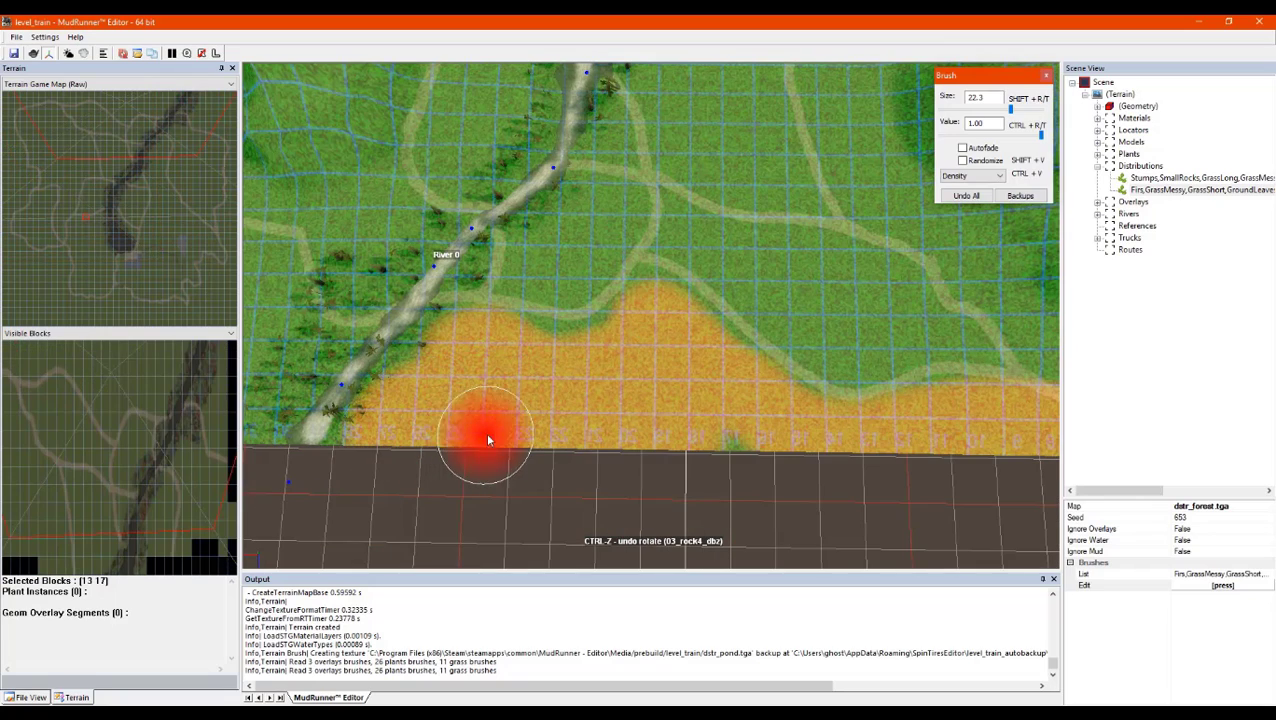
Paint forest density over the southeastern hill and the plots enclosed by the surrounding roads
scroll(600, 390, down, 3)
scroll(750, 328, up, 5)
mouse_move(858, 289)
mouse_down()
mouse_move(731, 241)
mouse_move(787, 319)
mouse_move(879, 310)
mouse_move(756, 297)
mouse_move(880, 375)
mouse_move(929, 301)
mouse_move(1017, 326)
mouse_move(805, 180)
mouse_move(772, 234)
mouse_move(666, 173)
mouse_move(665, 140)
mouse_up()
scroll(877, 263, down, 4)
scroll(870, 320, up, 4)
scroll(666, 137, down, 3)
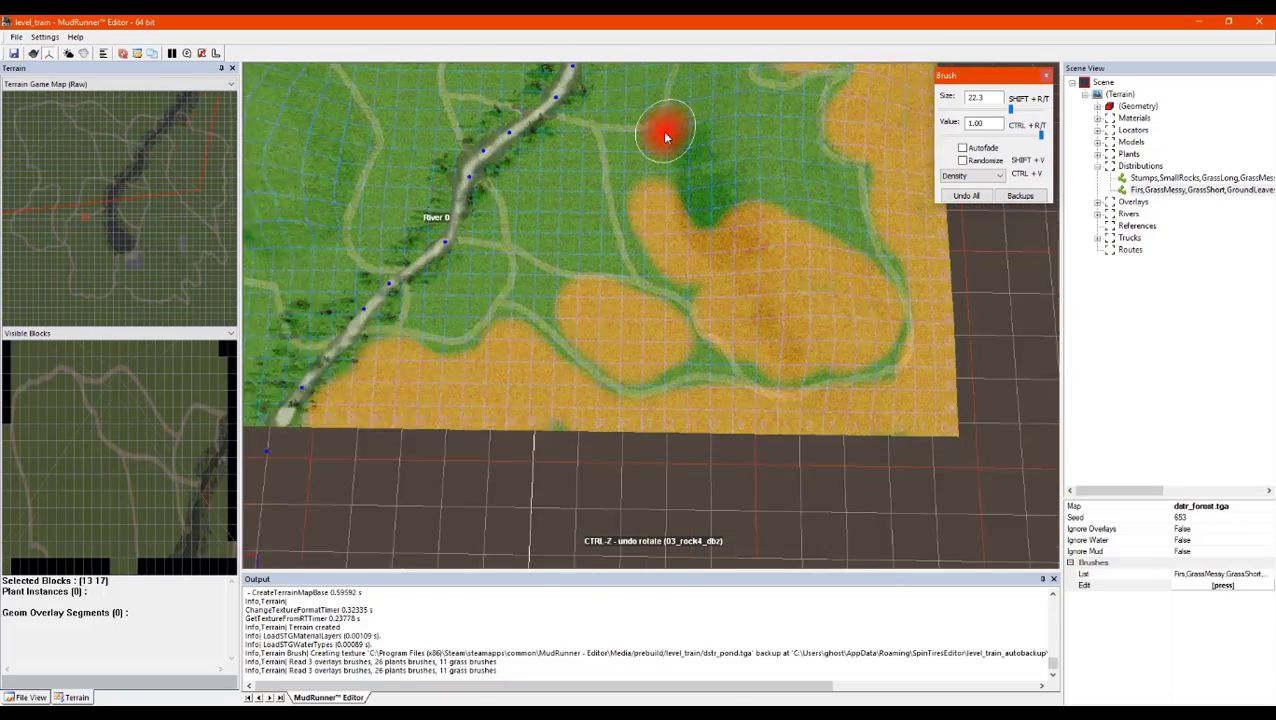
scroll(666, 137, up, 3)
mouse_move(683, 234)
mouse_down()
mouse_move(621, 273)
mouse_move(712, 197)
mouse_move(727, 106)
mouse_move(700, 312)
mouse_move(769, 230)
mouse_move(838, 320)
mouse_up()
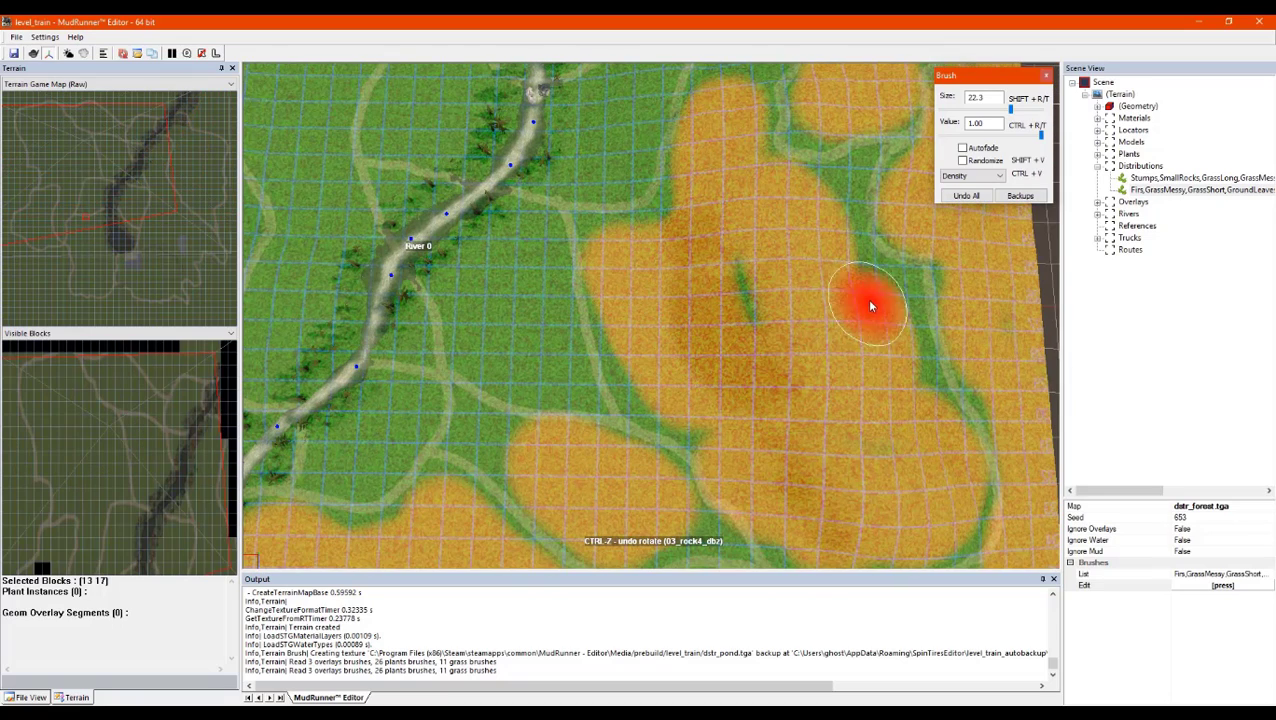
Paint forest density on the plots along both sides of River 0 and across the western half of the map
middle_drag(581, 177, 686, 208)
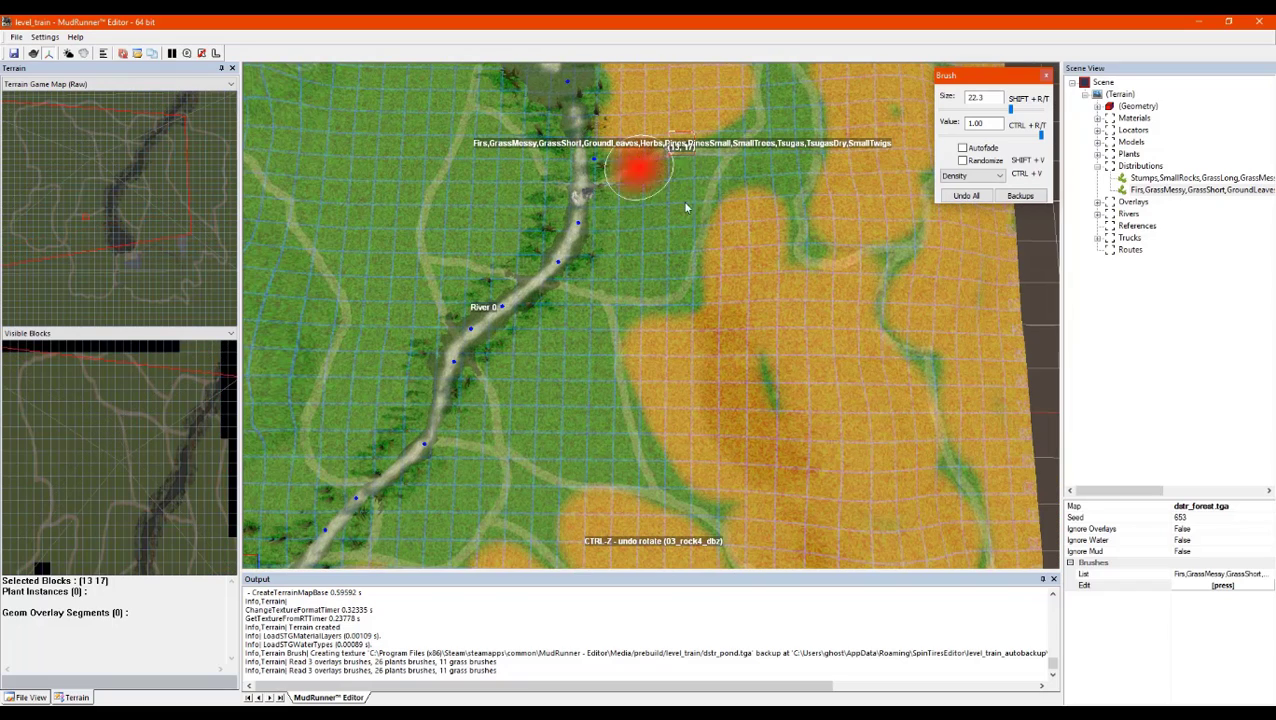
mouse_move(680, 182)
mouse_down()
mouse_move(629, 266)
mouse_move(666, 191)
mouse_move(572, 322)
mouse_move(524, 347)
mouse_move(597, 468)
mouse_move(584, 378)
mouse_move(621, 447)
mouse_move(464, 492)
mouse_move(417, 529)
mouse_move(461, 464)
mouse_move(379, 441)
mouse_move(350, 393)
mouse_move(386, 397)
mouse_move(359, 251)
mouse_move(379, 132)
mouse_move(395, 230)
mouse_move(481, 158)
mouse_move(464, 197)
mouse_move(496, 216)
mouse_move(501, 188)
mouse_move(461, 267)
mouse_move(468, 292)
mouse_up()
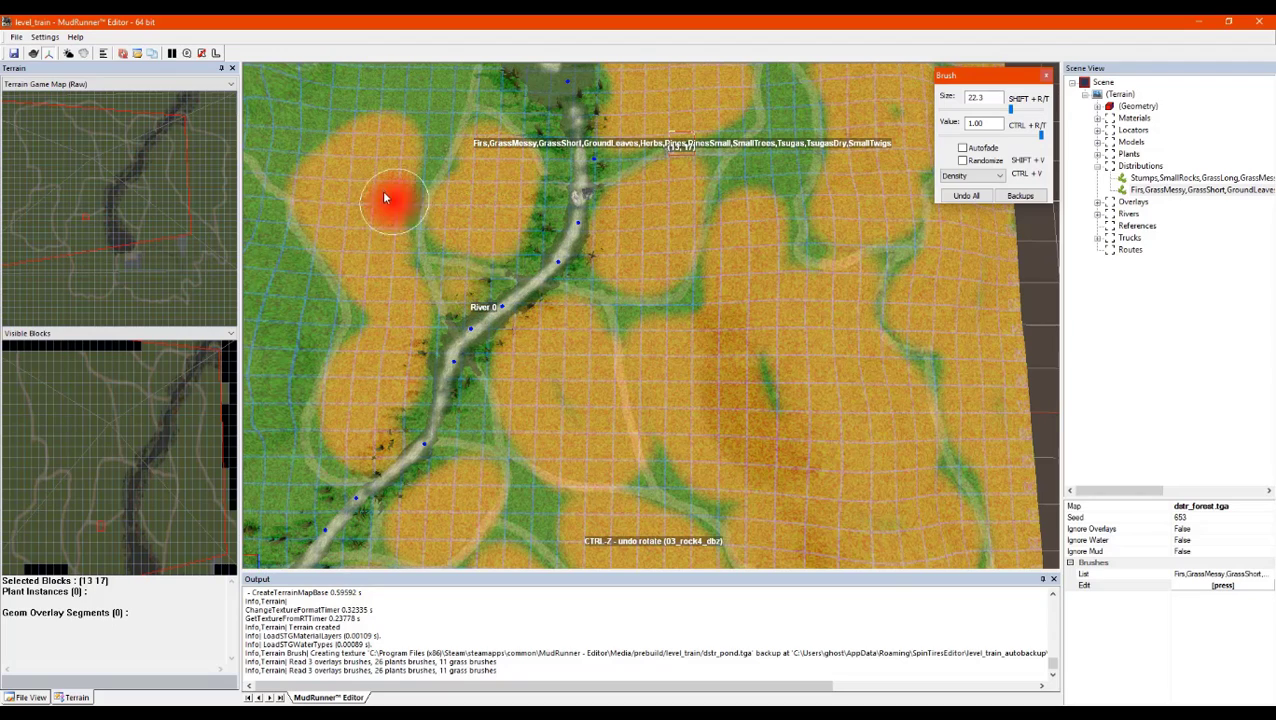
scroll(450, 158, down, 3)
scroll(455, 158, up, 2)
mouse_move(576, 246)
mouse_down()
mouse_move(607, 285)
mouse_move(629, 236)
mouse_move(567, 242)
mouse_move(536, 208)
mouse_move(555, 276)
mouse_move(501, 296)
mouse_move(413, 208)
mouse_move(446, 232)
mouse_move(458, 162)
mouse_move(493, 126)
mouse_move(356, 191)
mouse_move(350, 319)
mouse_move(422, 333)
mouse_move(433, 322)
mouse_move(496, 421)
mouse_move(490, 529)
mouse_move(400, 370)
mouse_move(386, 466)
mouse_move(379, 478)
mouse_move(376, 392)
mouse_move(330, 500)
mouse_move(391, 491)
mouse_up()
scroll(401, 501, down, 3)
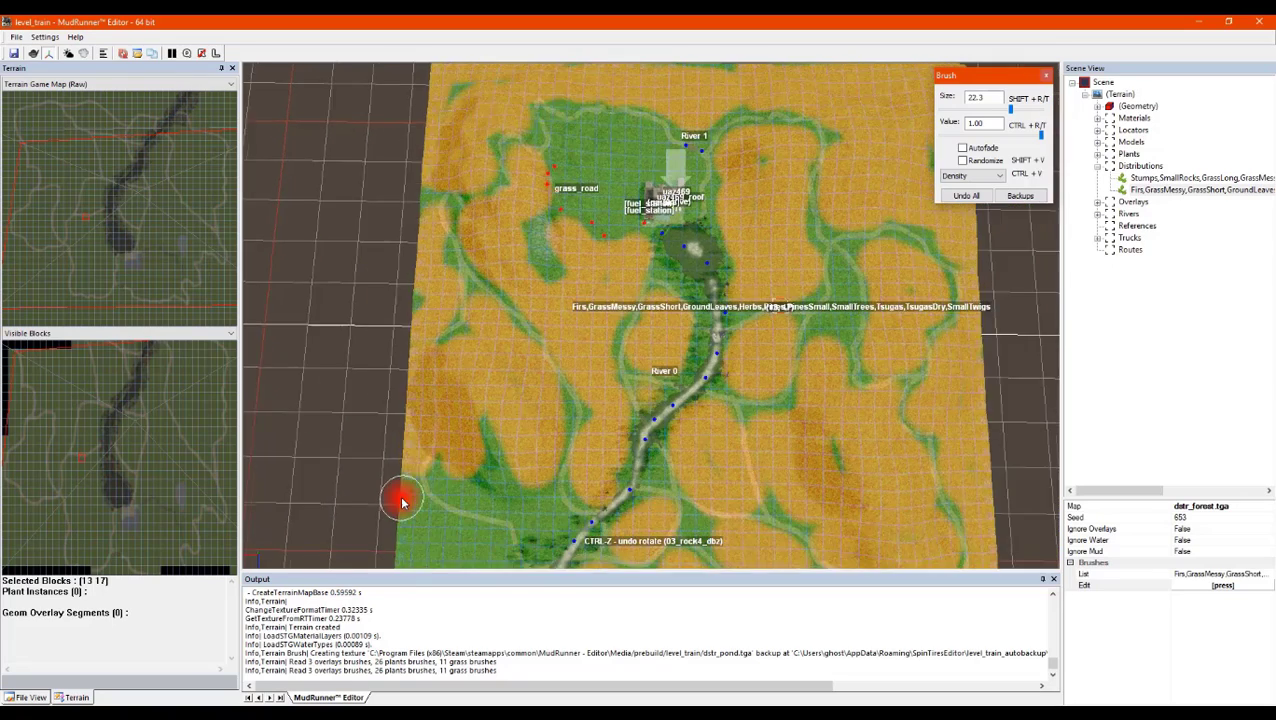
Paint forest density over the bare southwestern area and the clearing between grass_road and the garage
middle_drag(402, 502, 625, 362)
mouse_move(632, 318)
mouse_down()
mouse_move(675, 459)
mouse_move(732, 401)
mouse_move(695, 370)
mouse_move(680, 424)
mouse_move(703, 313)
mouse_move(692, 305)
mouse_move(760, 343)
mouse_move(798, 343)
mouse_move(726, 228)
mouse_move(760, 287)
mouse_move(769, 270)
mouse_move(735, 165)
mouse_up()
middle_drag(744, 138, 623, 293)
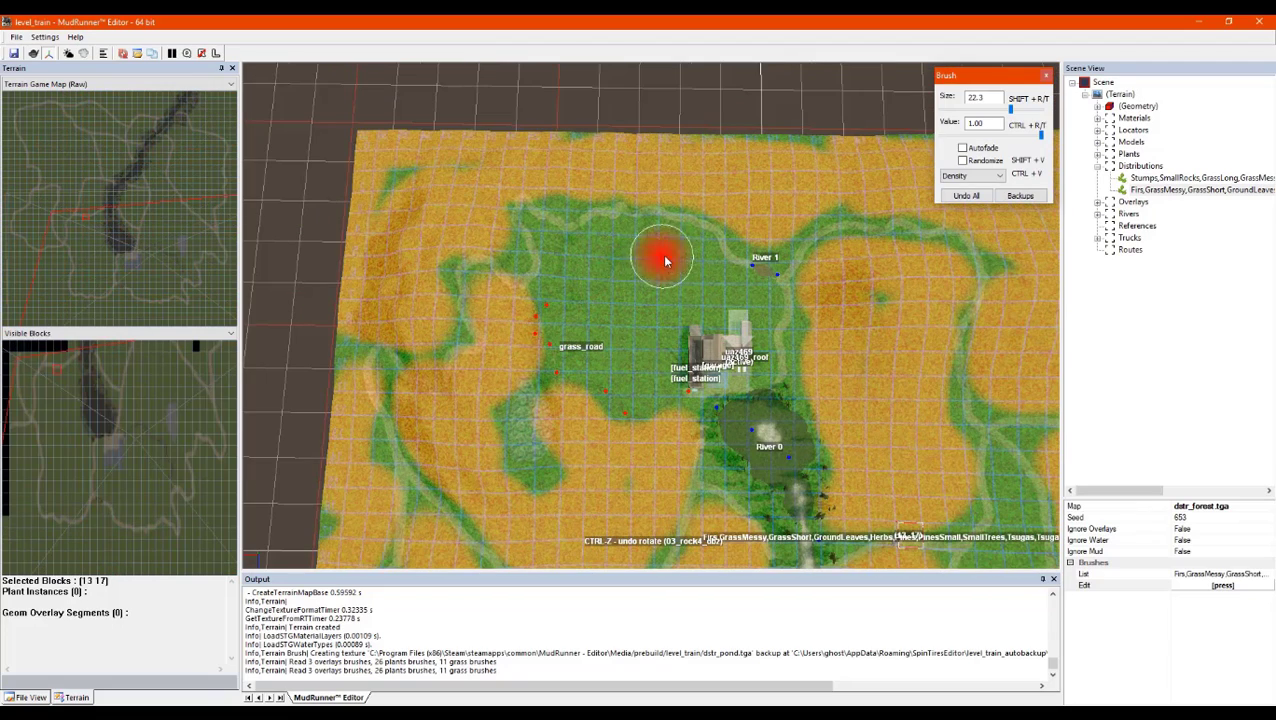
mouse_move(607, 261)
mouse_down()
mouse_move(581, 296)
mouse_move(612, 353)
mouse_move(664, 325)
mouse_move(683, 284)
mouse_move(749, 302)
mouse_move(752, 355)
mouse_up()
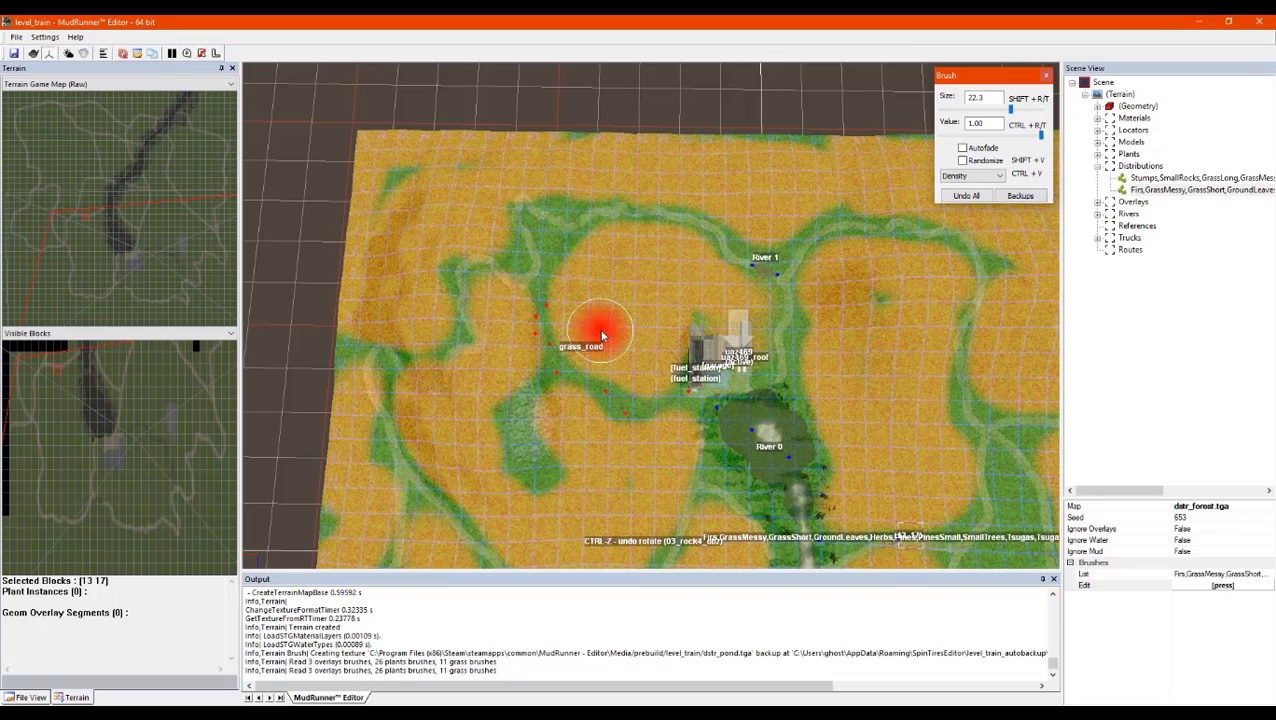
Fill the remaining gaps along the side roads east of River 0 with forest density and finish painting to generate the plants
scroll(610, 330, up, 3)
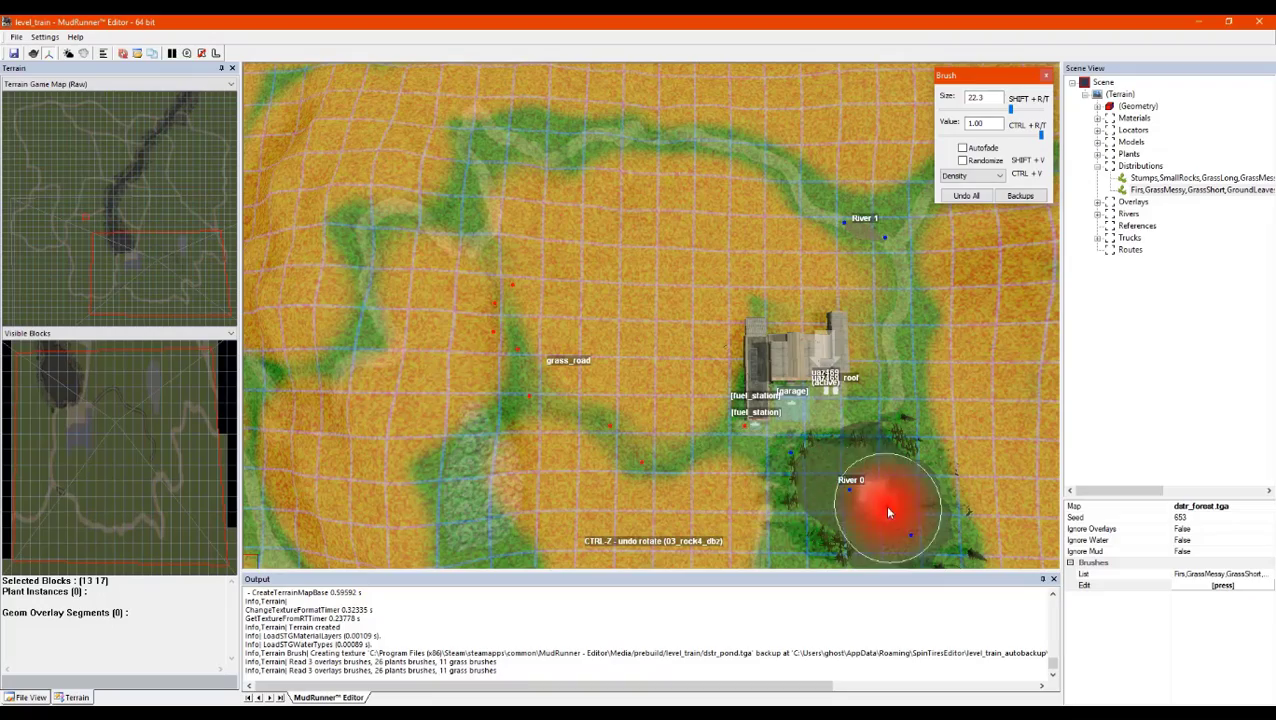
scroll(790, 551, up, 5)
mouse_move(508, 264)
alt+middle_down()
mouse_move(529, 205)
mouse_move(530, 249)
alt+middle_up()
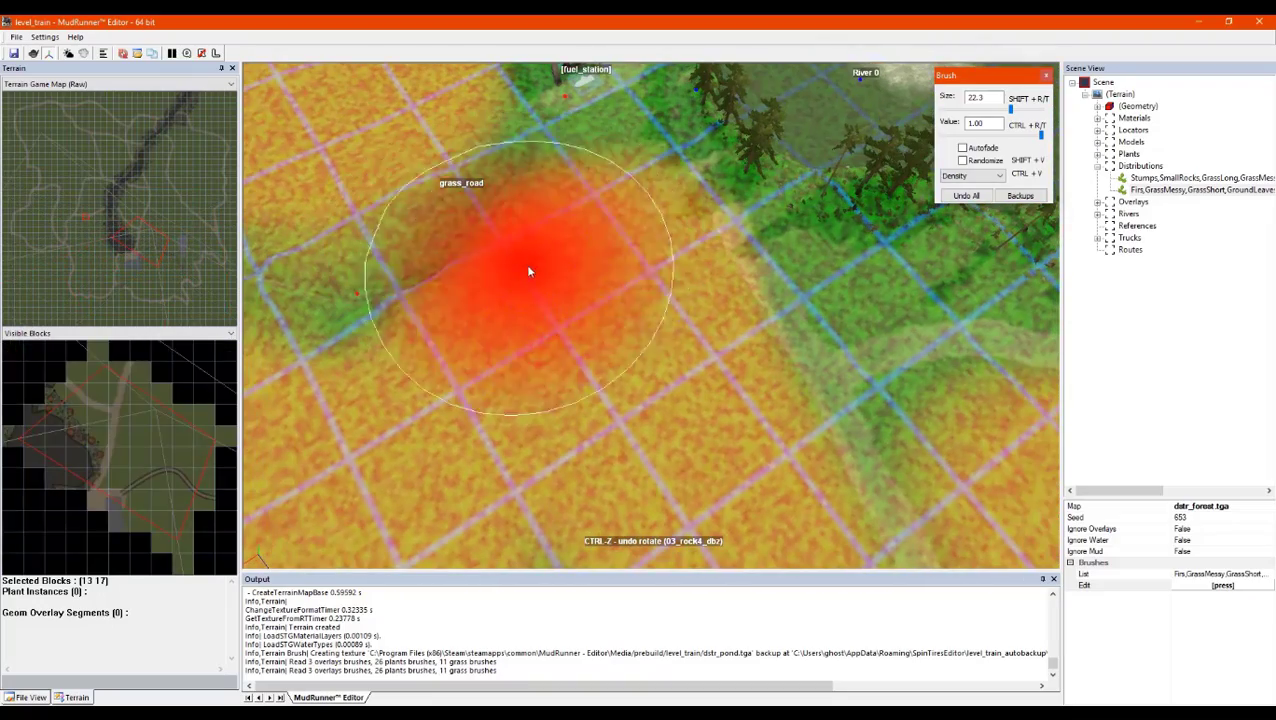
scroll(529, 271, down, 8)
scroll(855, 275, up, 5)
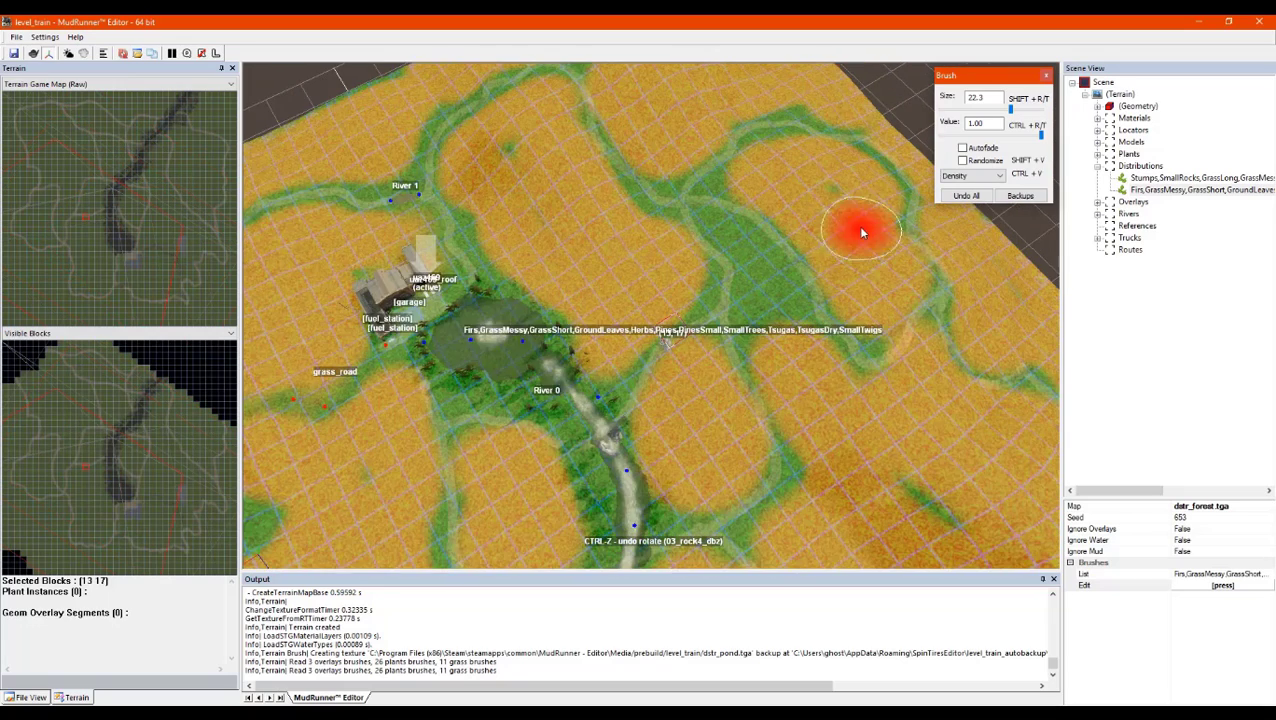
drag(674, 343, 634, 264)
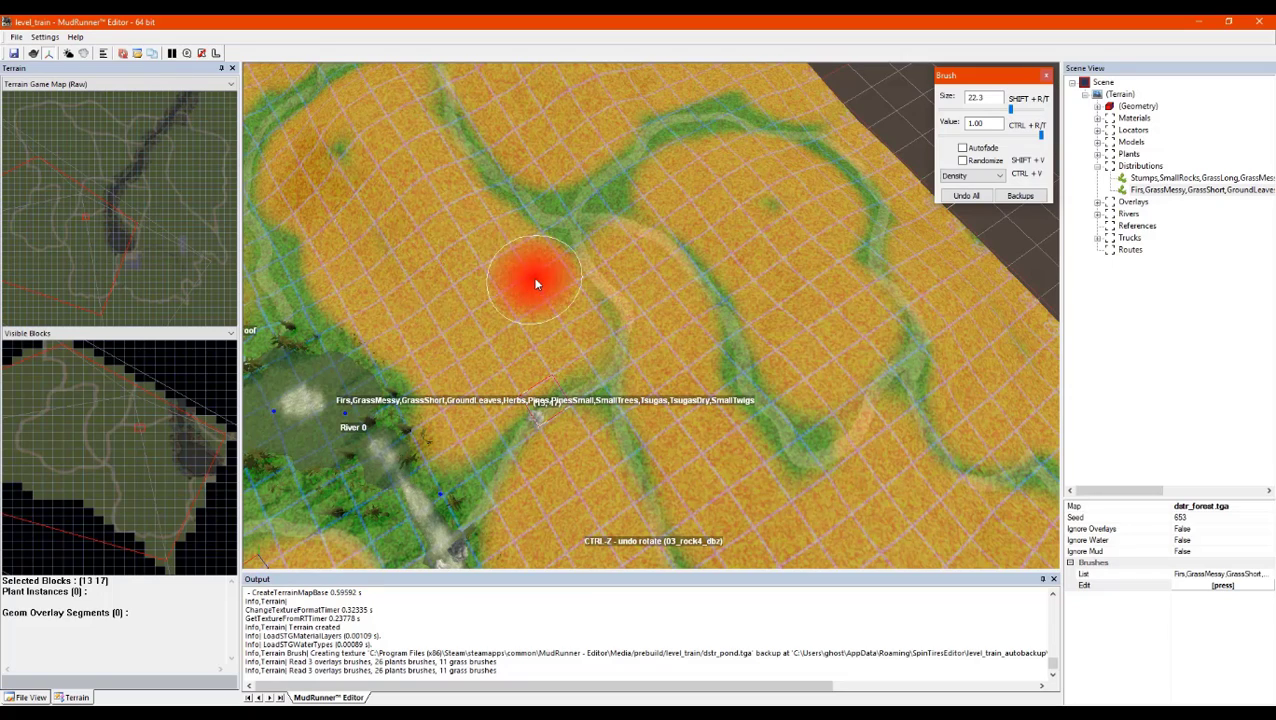
scroll(500, 268, down, 2)
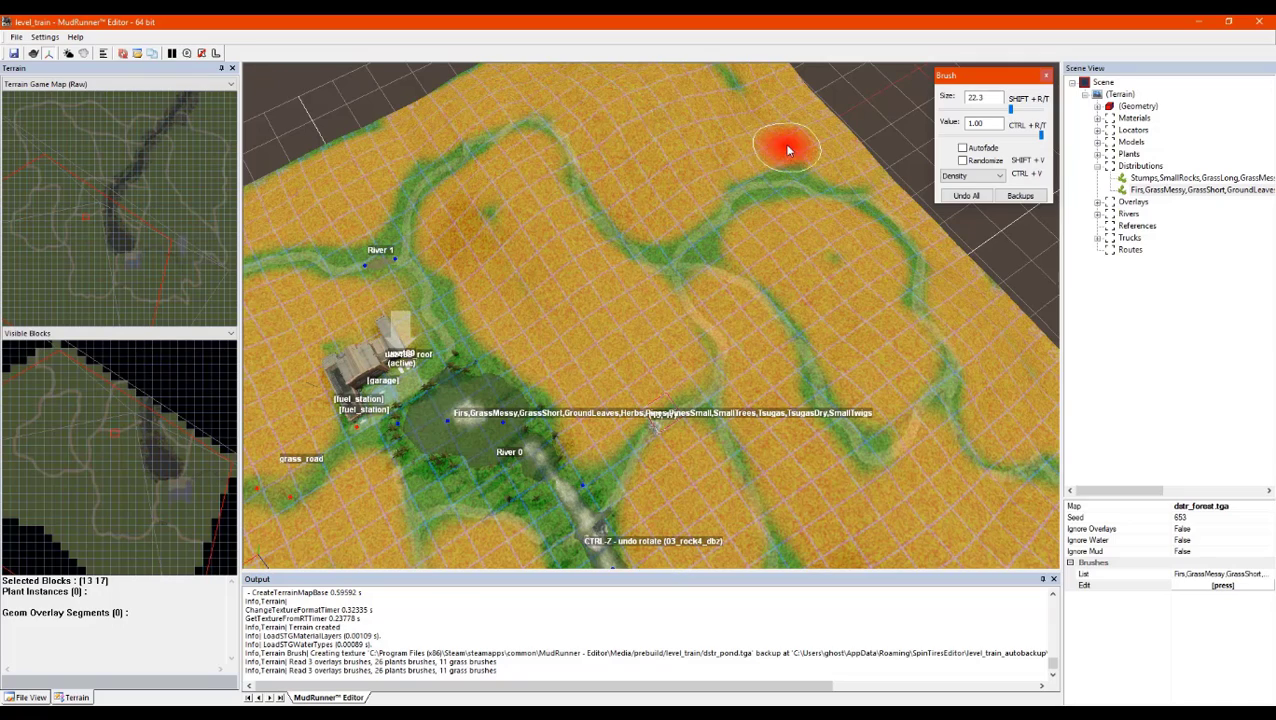
scroll(887, 300, down, 2)
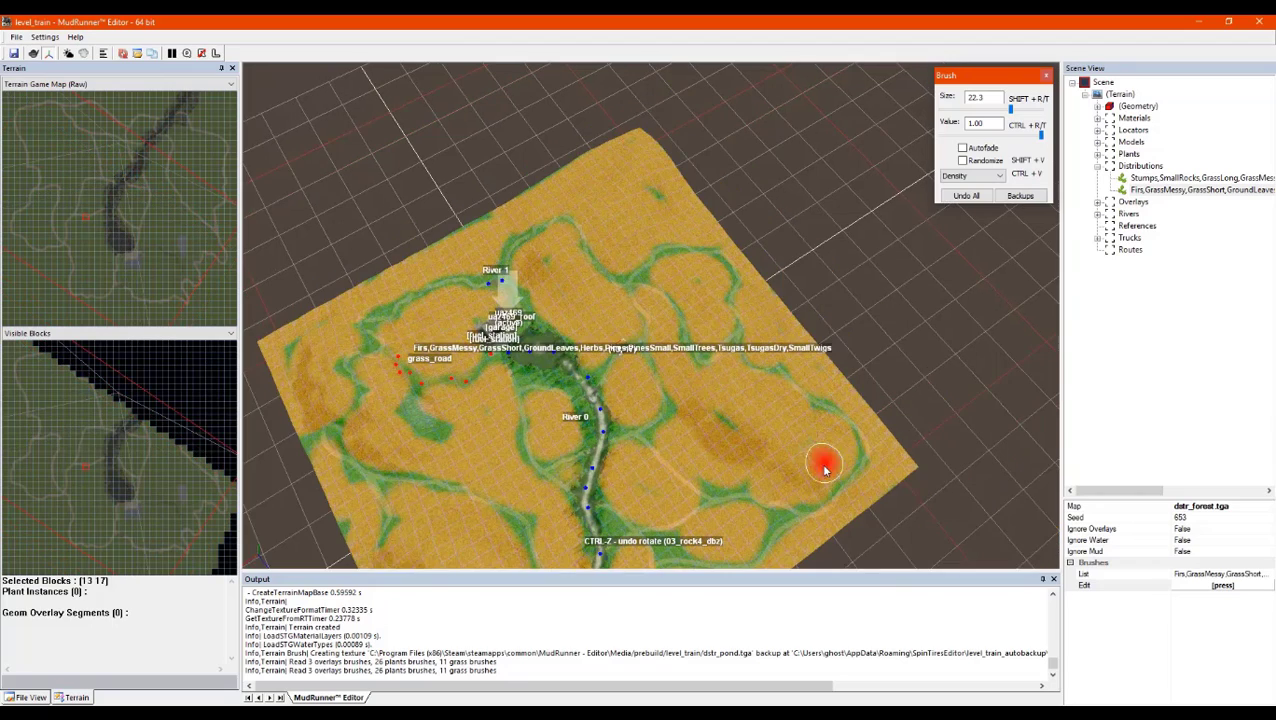
scroll(822, 470, up, 4)
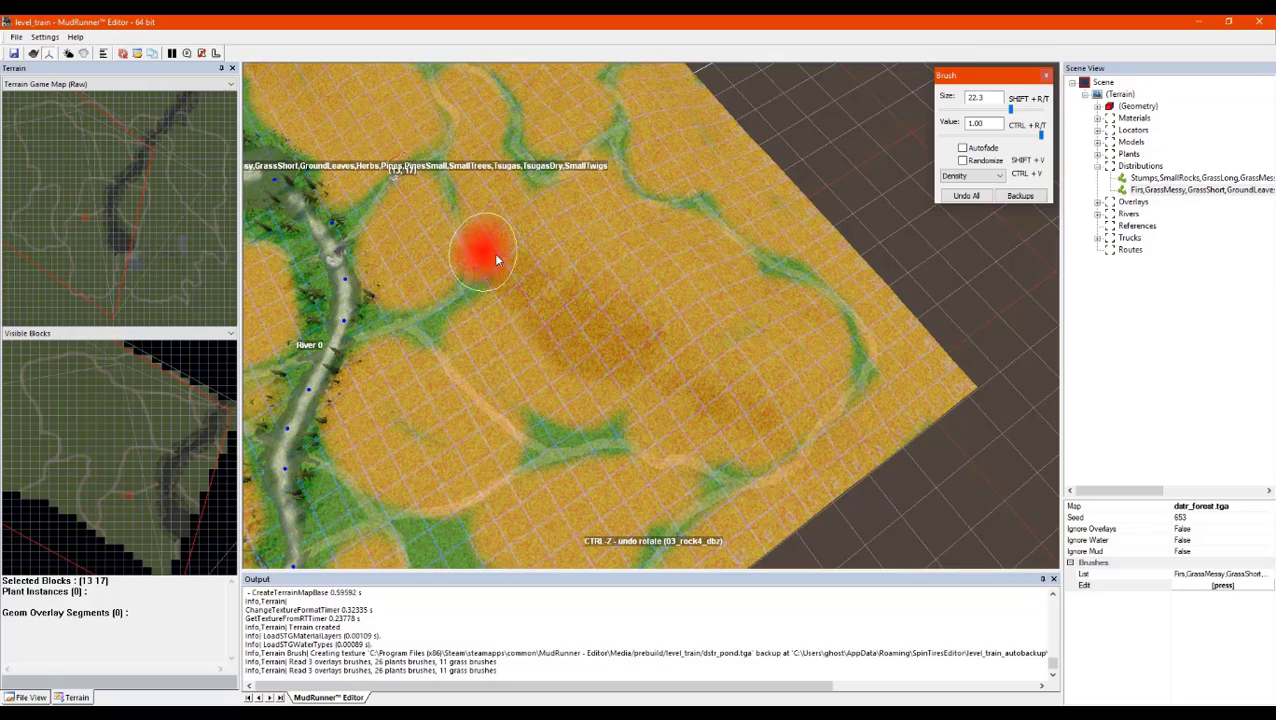
scroll(437, 257, up, 5)
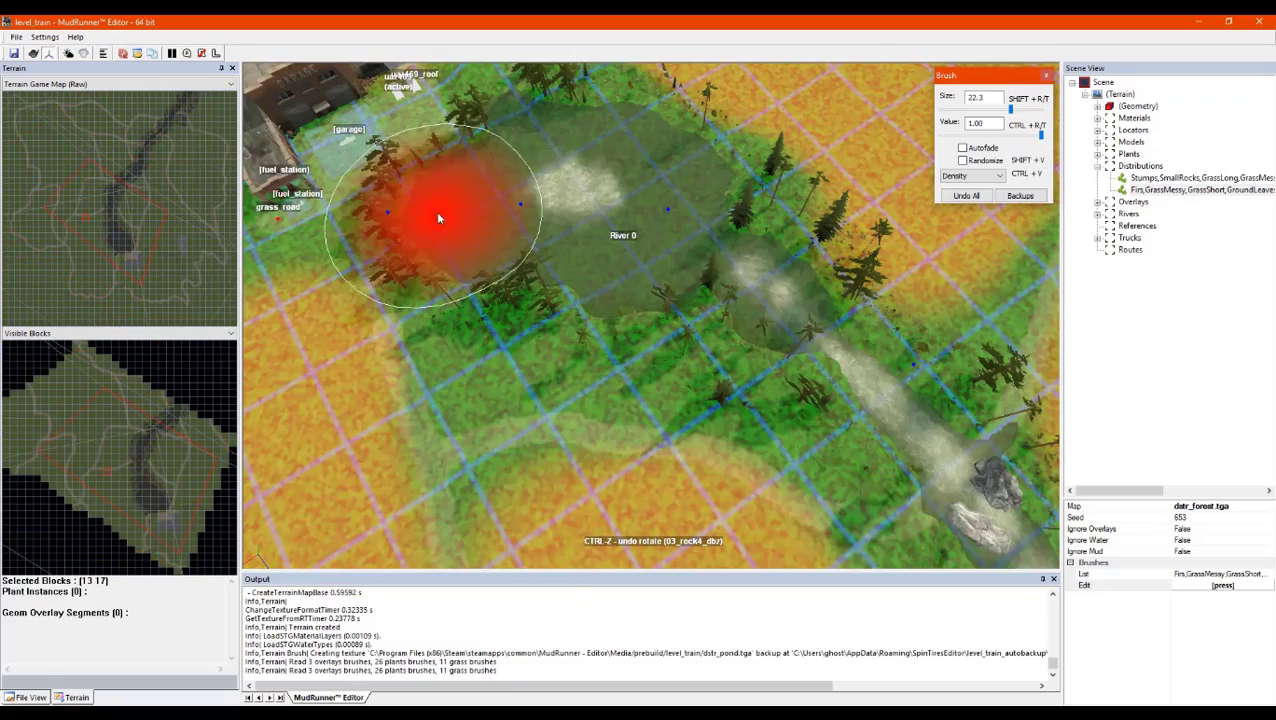
scroll(458, 207, down, 5)
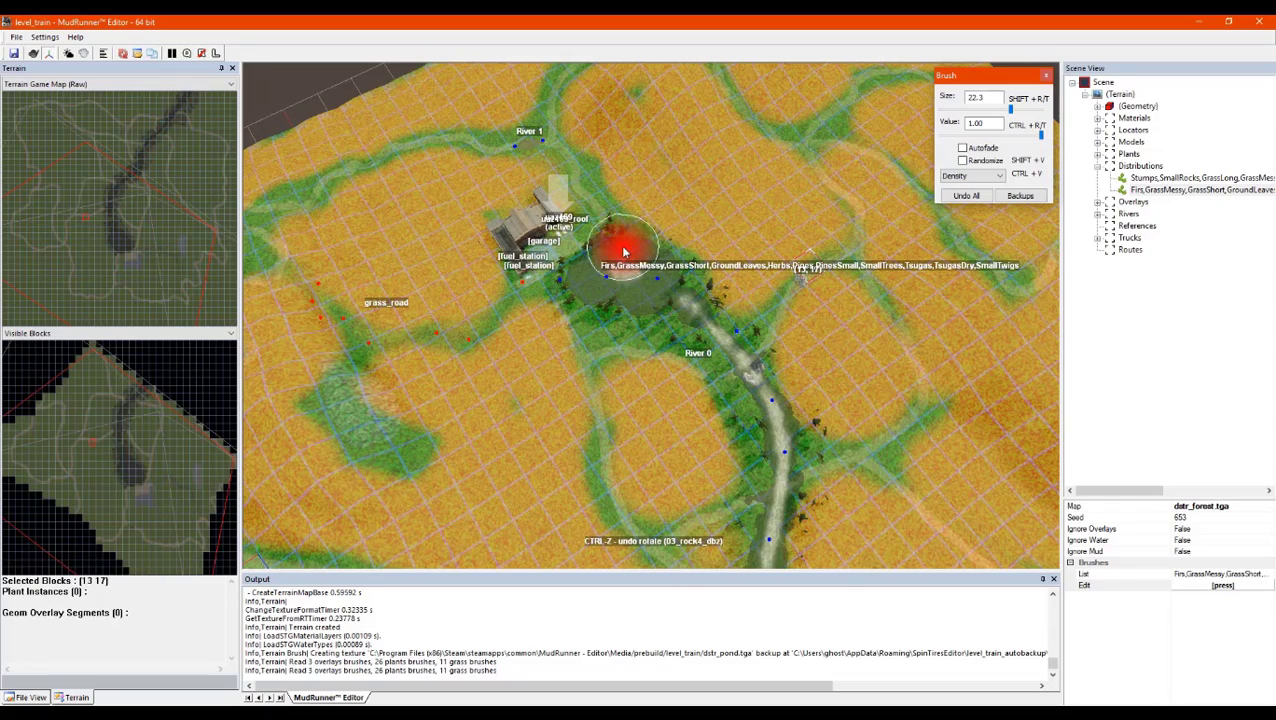
key(Escape)
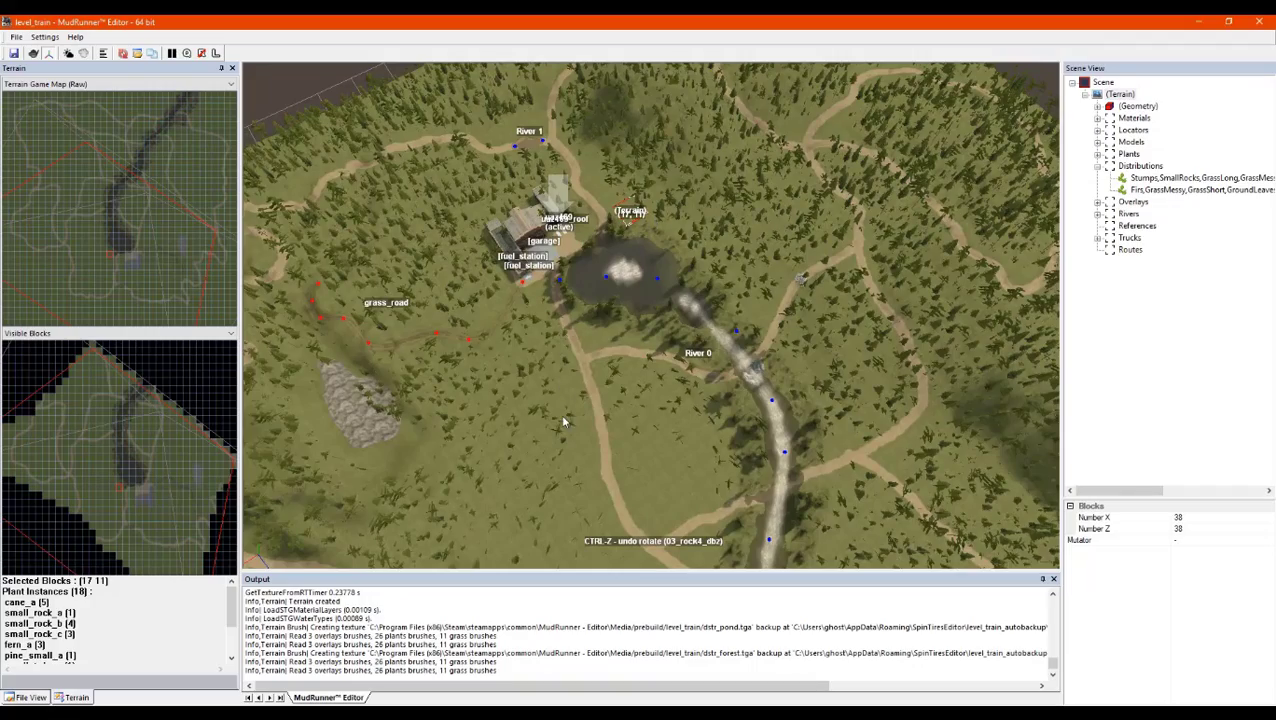
Examine the generated forest around the garage, the pond and the nearby roads
middle_drag(563, 417, 547, 376)
scroll(606, 360, up, 5)
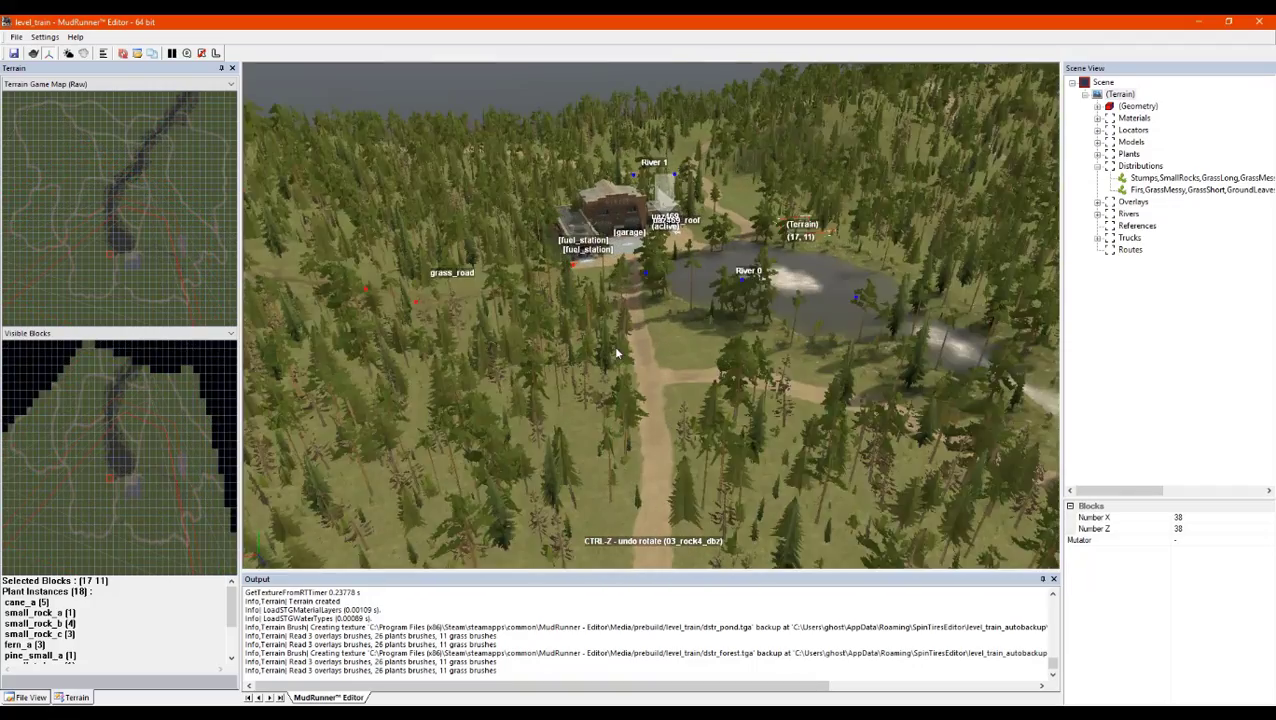
scroll(606, 342, up, 3)
scroll(660, 267, down, 6)
scroll(676, 271, up, 6)
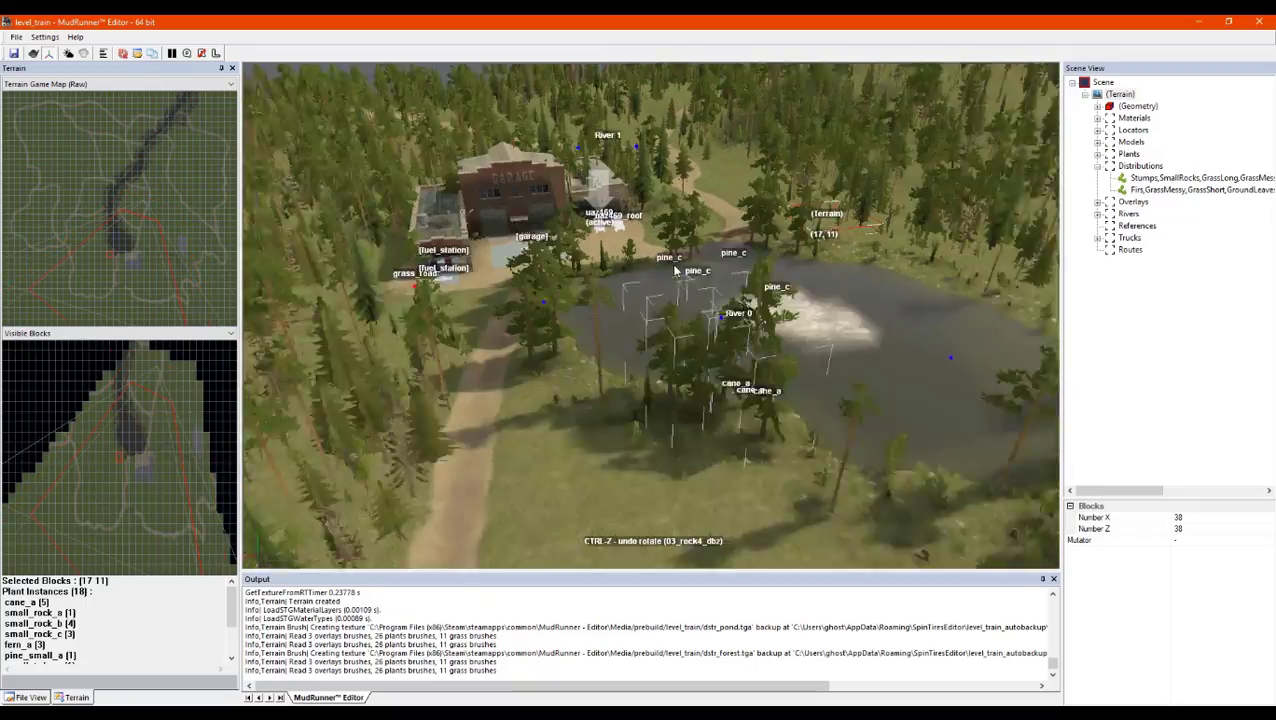
middle_drag(676, 270, 395, 378)
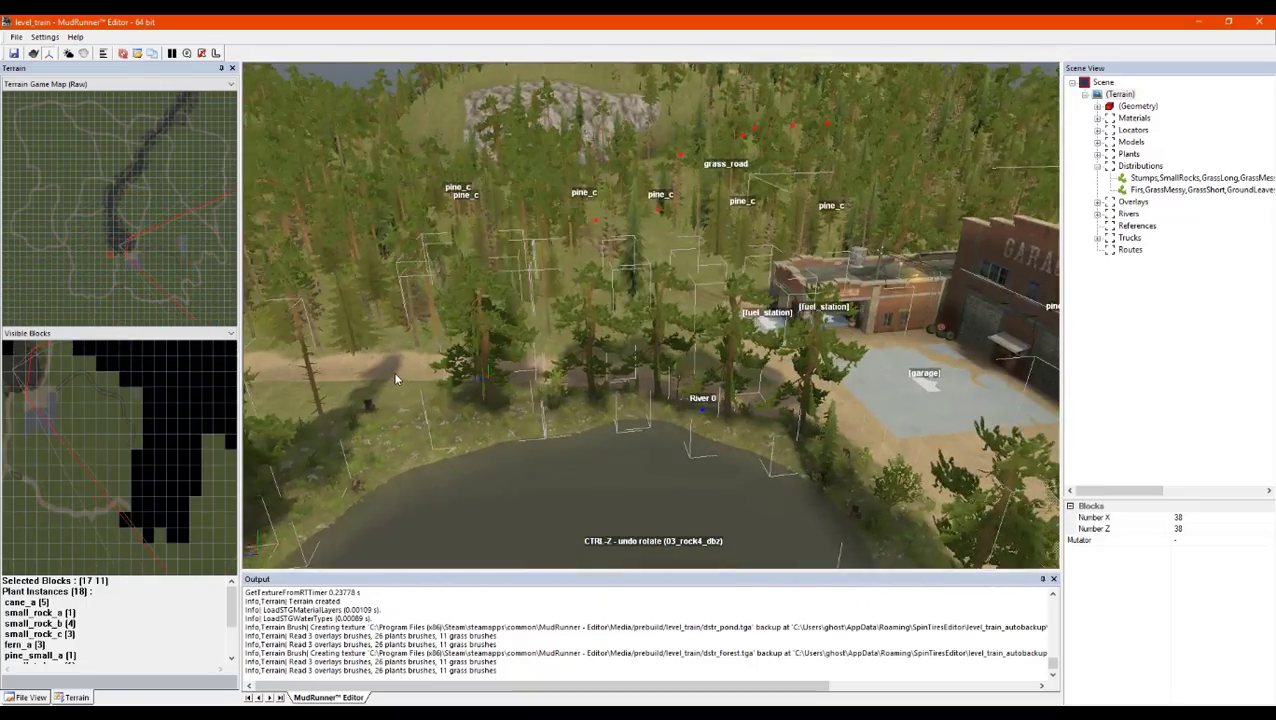
scroll(396, 376, down, 4)
Reduce the forest brush size to 9.4, paint density around the top and sides of the rock cliff, and regenerate the plants
scroll(553, 110, up, 6)
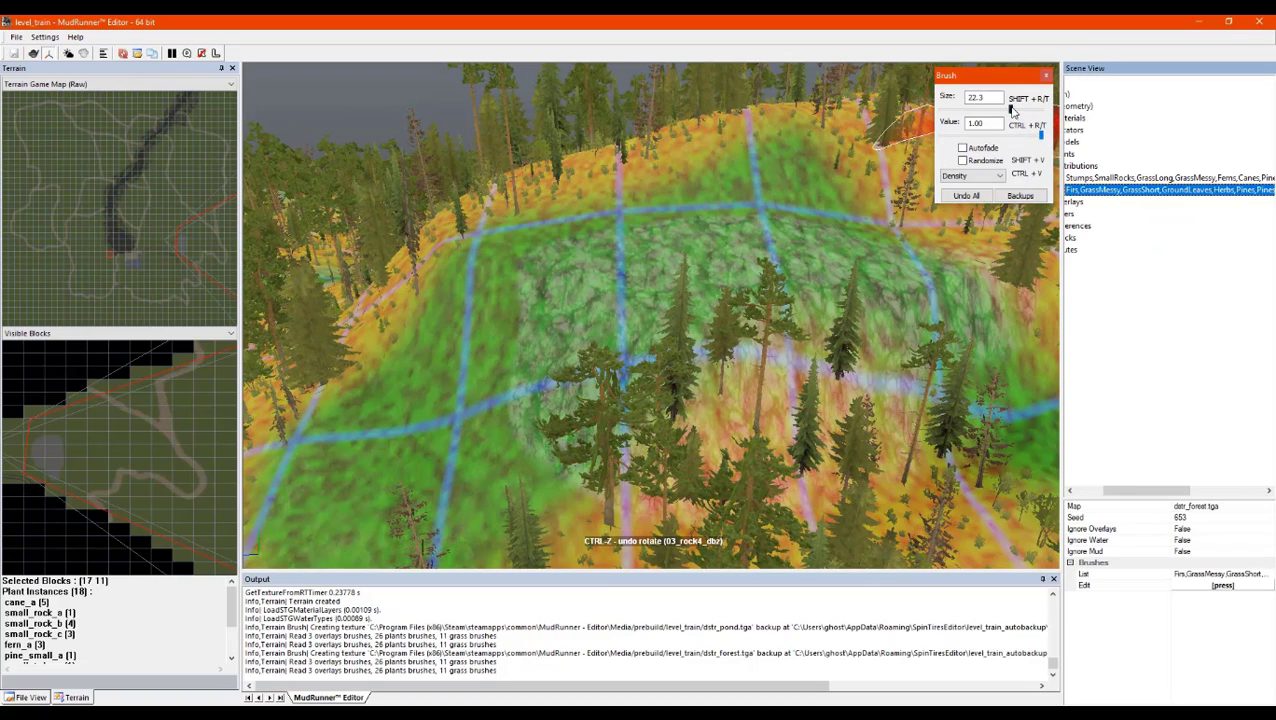
mouse_move(1011, 110)
mouse_down()
mouse_move(971, 112)
mouse_move(994, 111)
mouse_up()
mouse_move(907, 196)
mouse_down()
mouse_move(745, 175)
mouse_move(457, 282)
mouse_move(458, 508)
mouse_move(412, 354)
mouse_move(427, 354)
mouse_move(338, 530)
mouse_up()
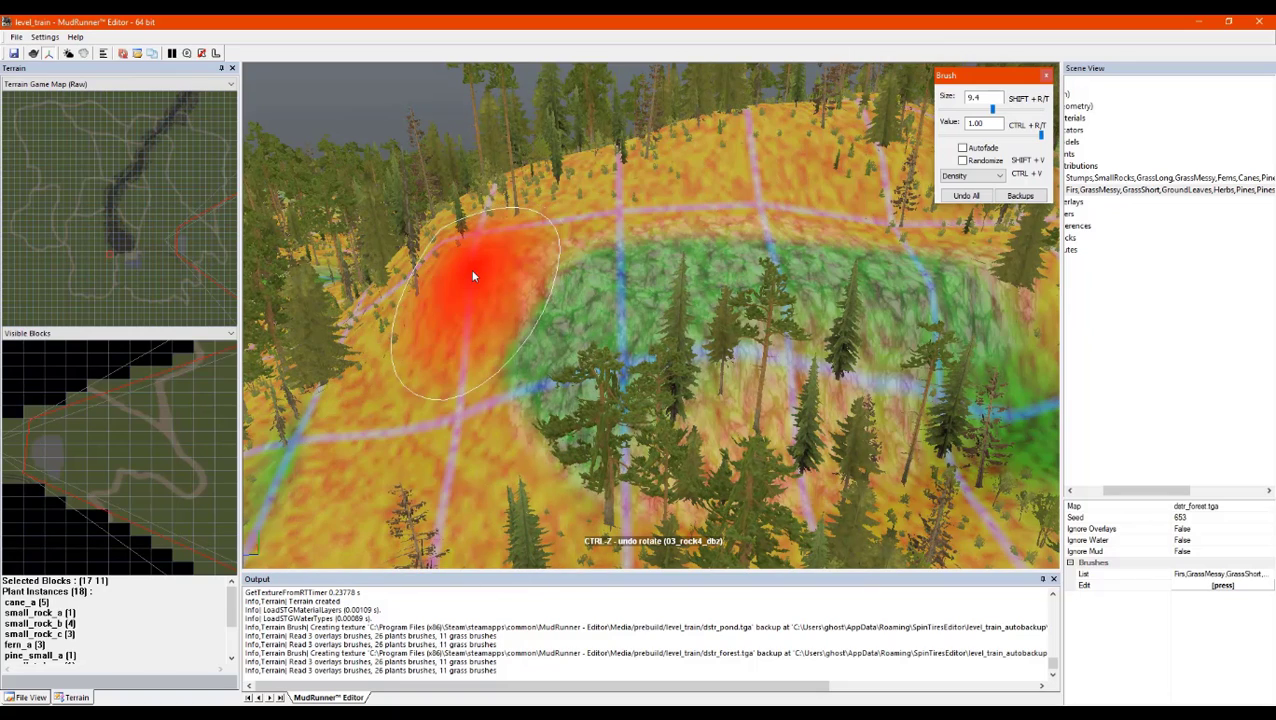
key(Escape)
click(568, 217)
Paint forest density on the bare strip between the rock cliff and grass_road and regenerate the plants
scroll(640, 248, down, 3)
middle_drag(640, 248, 716, 273)
scroll(718, 275, down, 4)
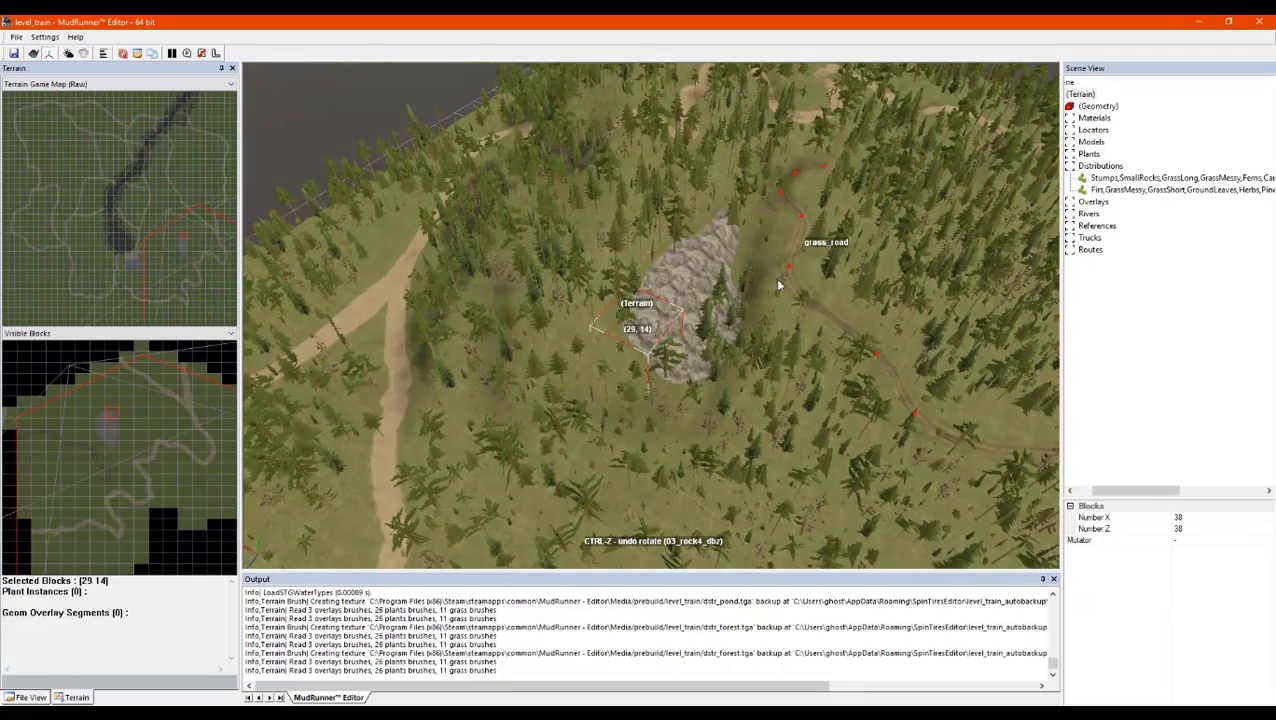
scroll(775, 277, up, 5)
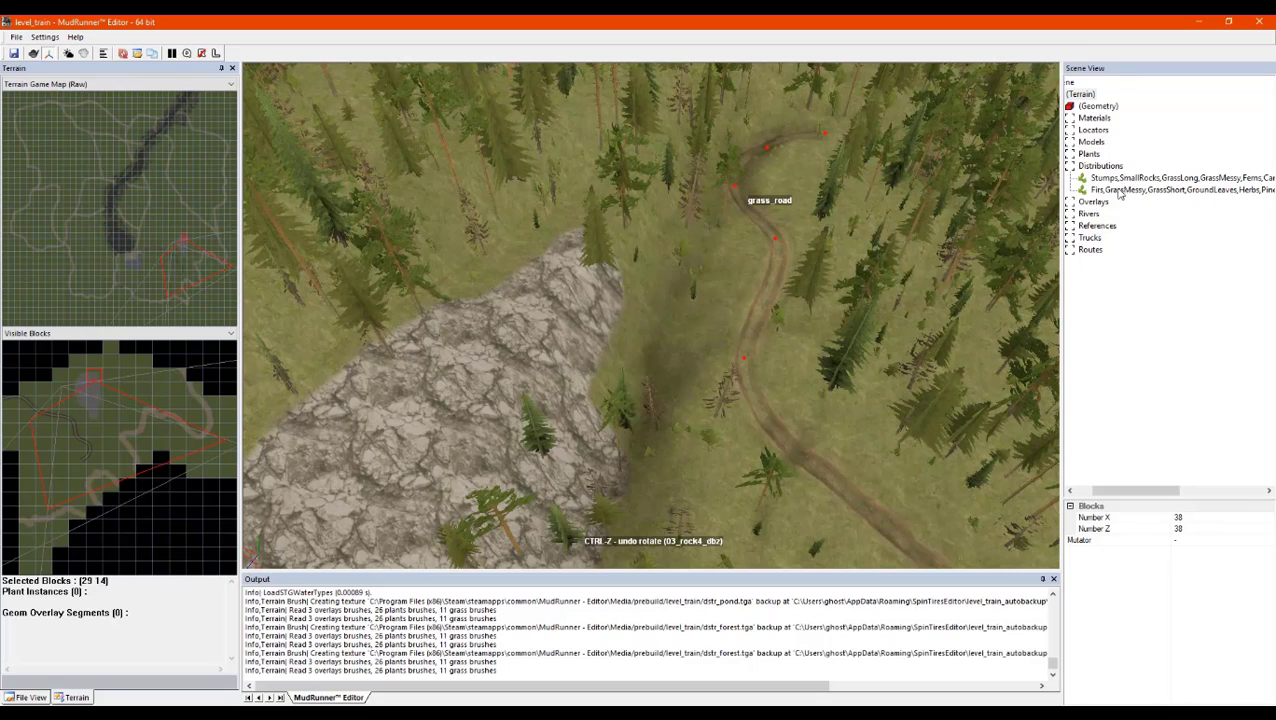
click(1120, 189)
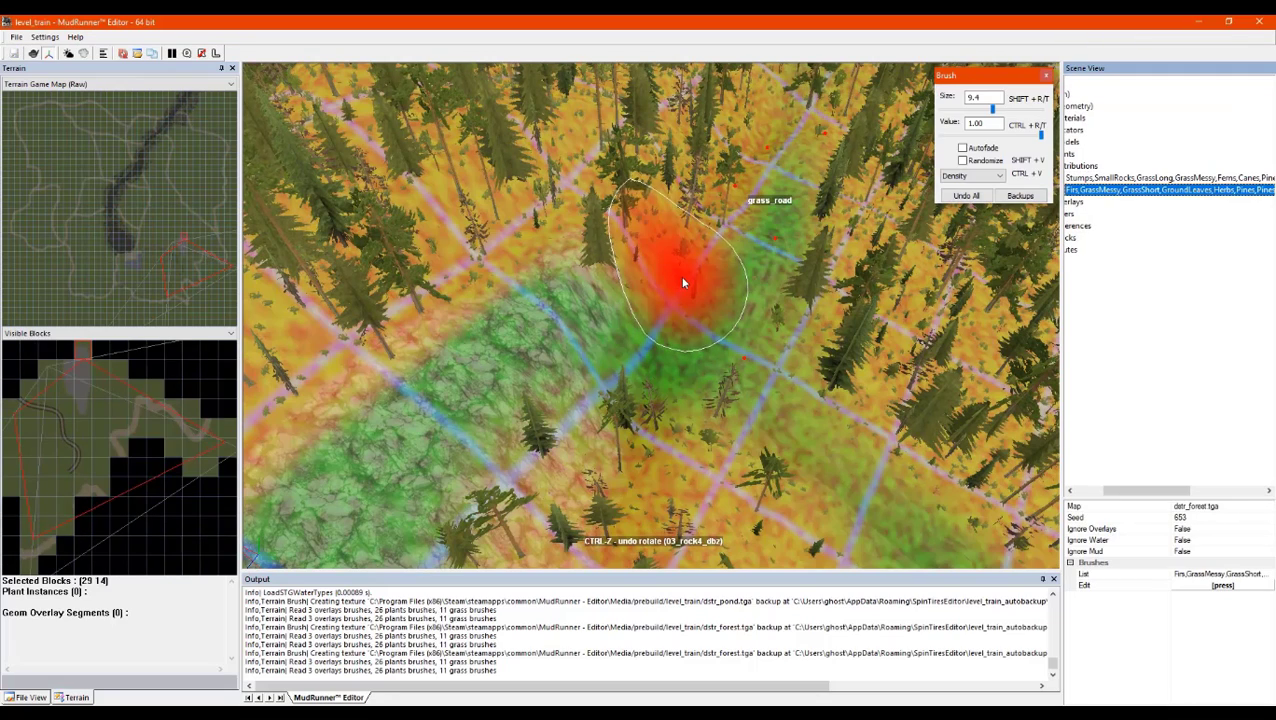
mouse_move(683, 283)
mouse_down()
mouse_move(684, 271)
mouse_move(664, 365)
mouse_move(687, 251)
mouse_move(697, 260)
mouse_up()
key(Escape)
click(643, 350)
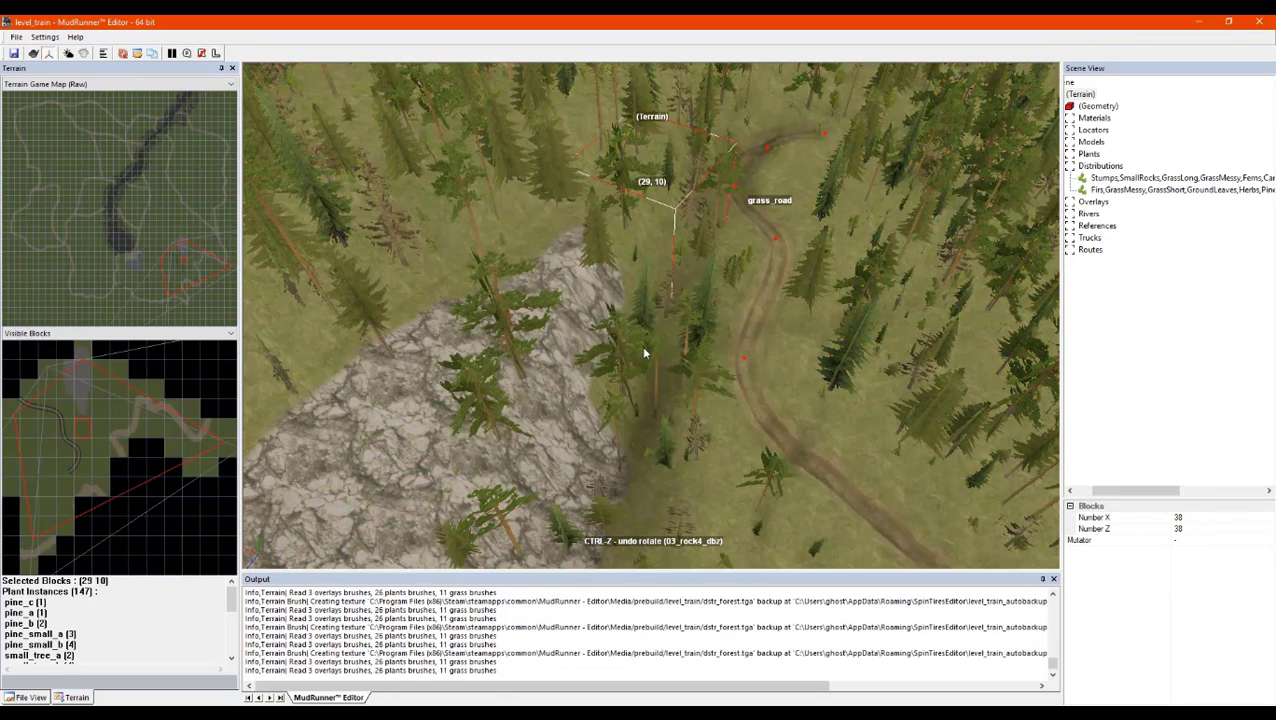
middle_drag(644, 313, 596, 291)
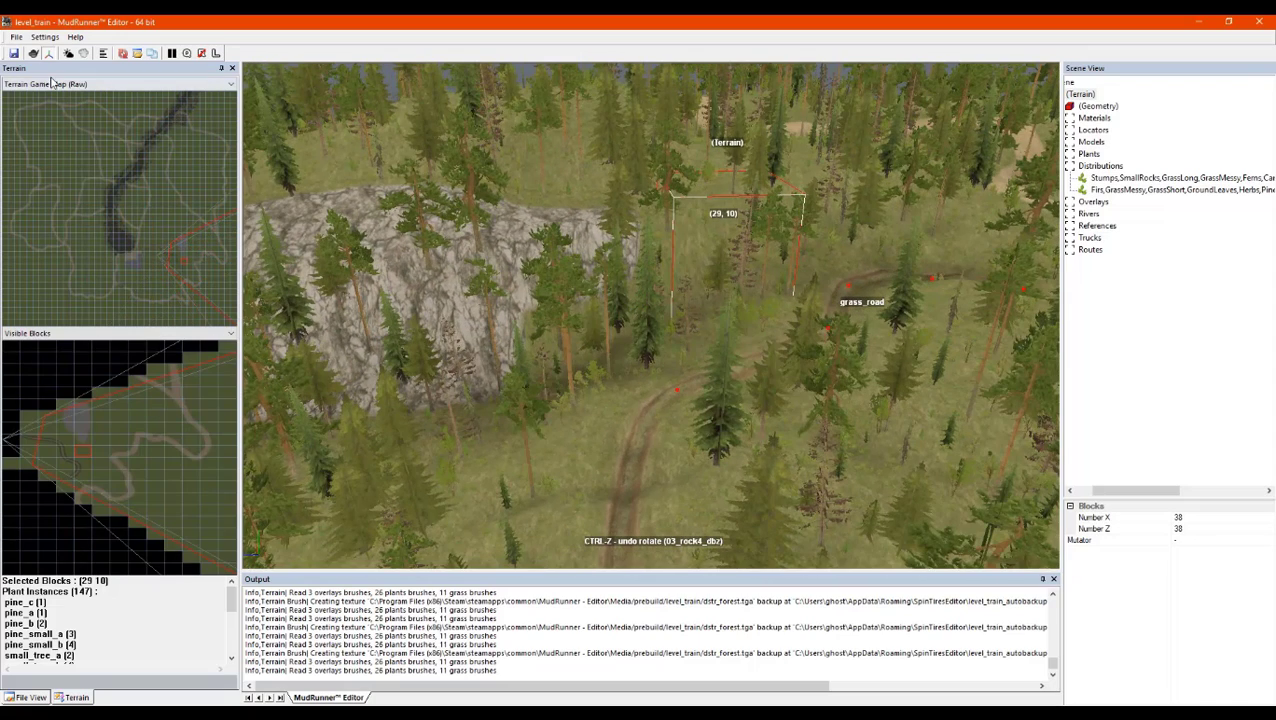
Rebuild the terrain with the new forest and save the level_train map
right_click(450, 286)
click(470, 290)
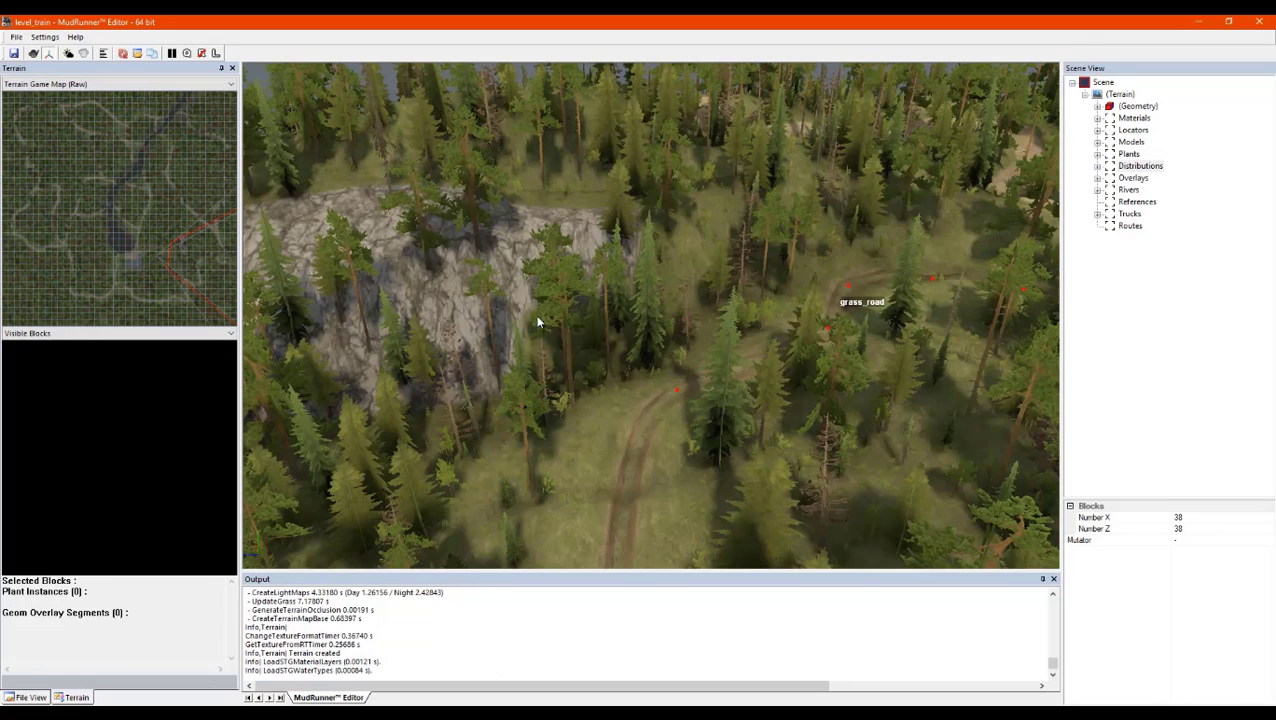
click(14, 53)
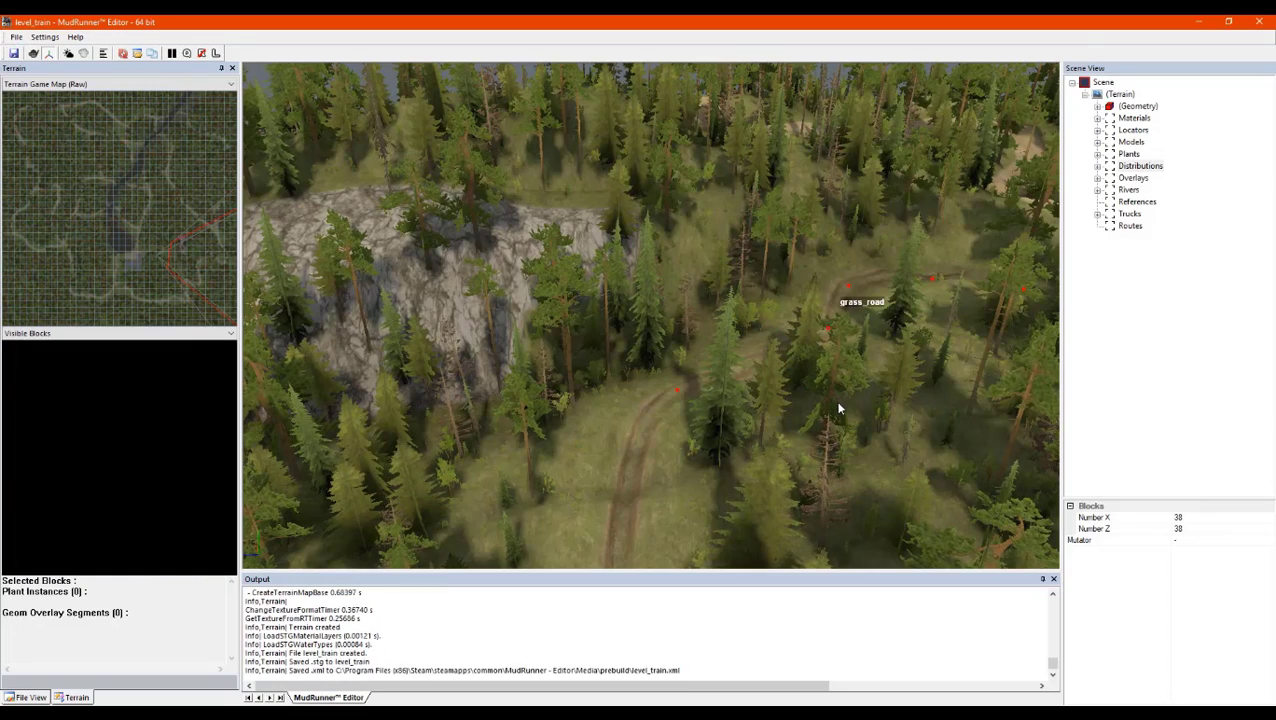
Examine the rebuilt forest along grass_road and around the garage and the River 0 pond
middle_drag(496, 489, 599, 462)
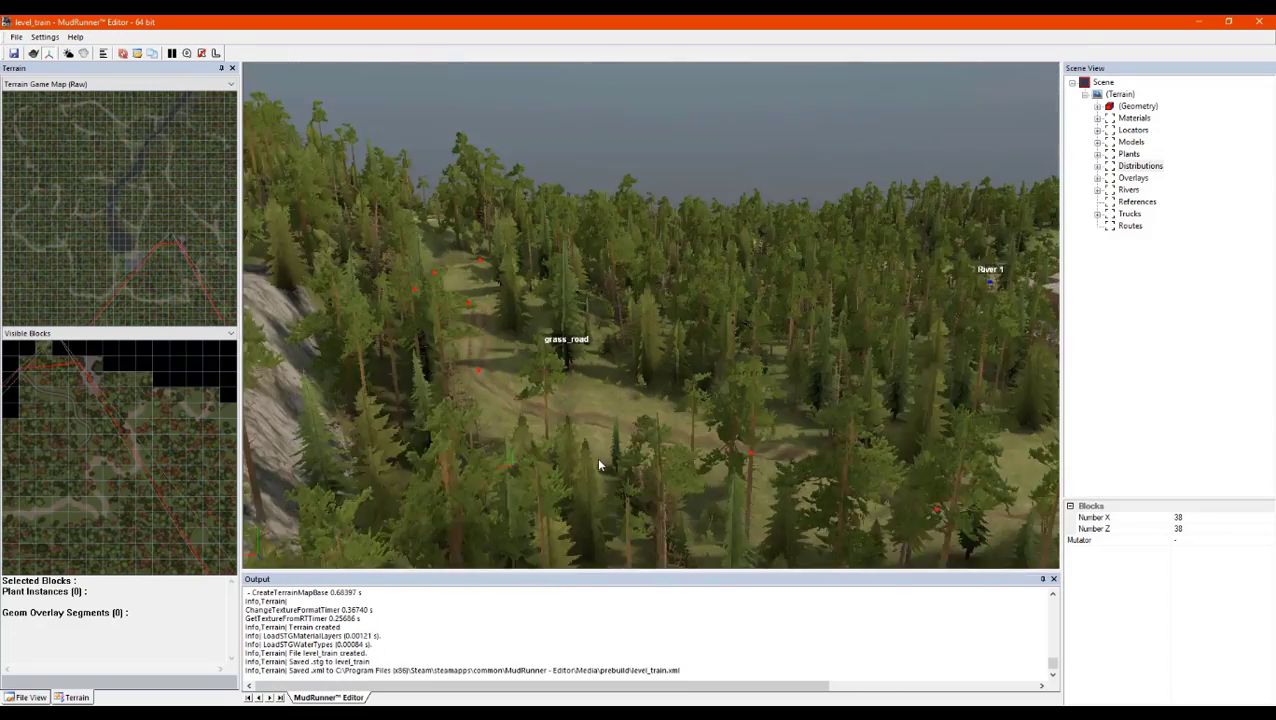
scroll(600, 470, up, 3)
click(610, 714)
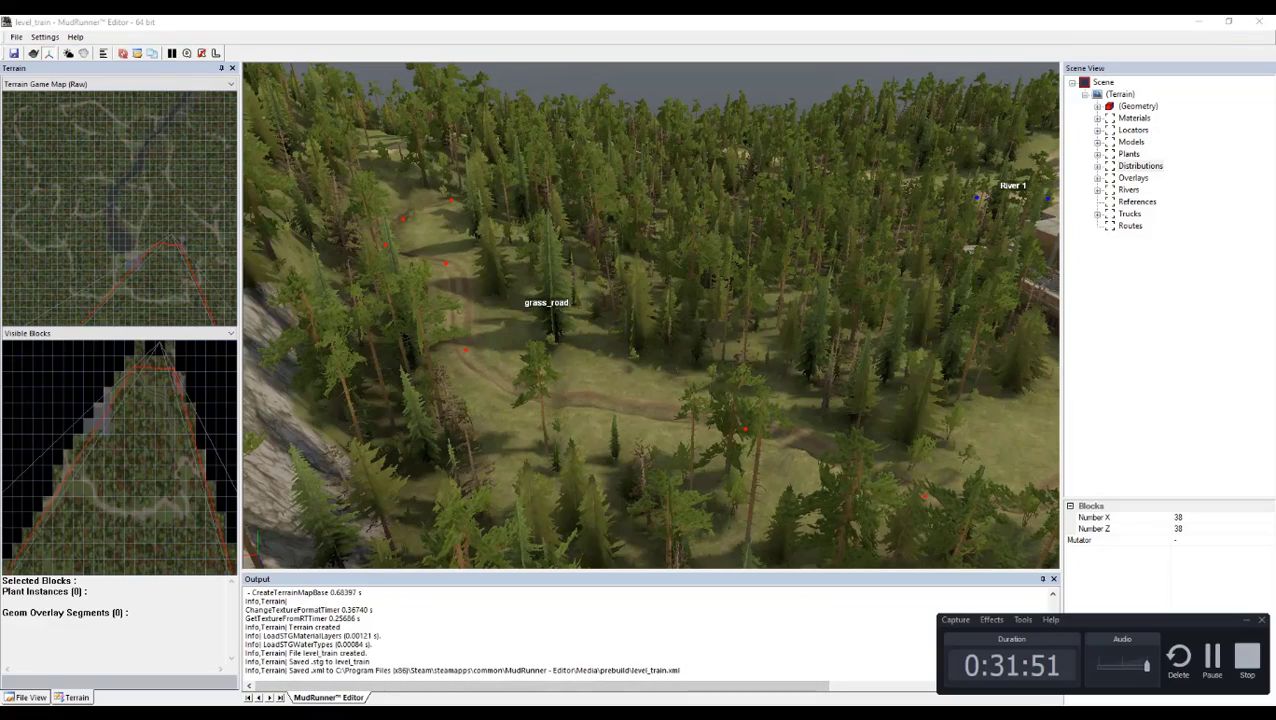
middle_drag(655, 400, 857, 339)
scroll(755, 374, up, 3)
scroll(727, 361, down, 2)
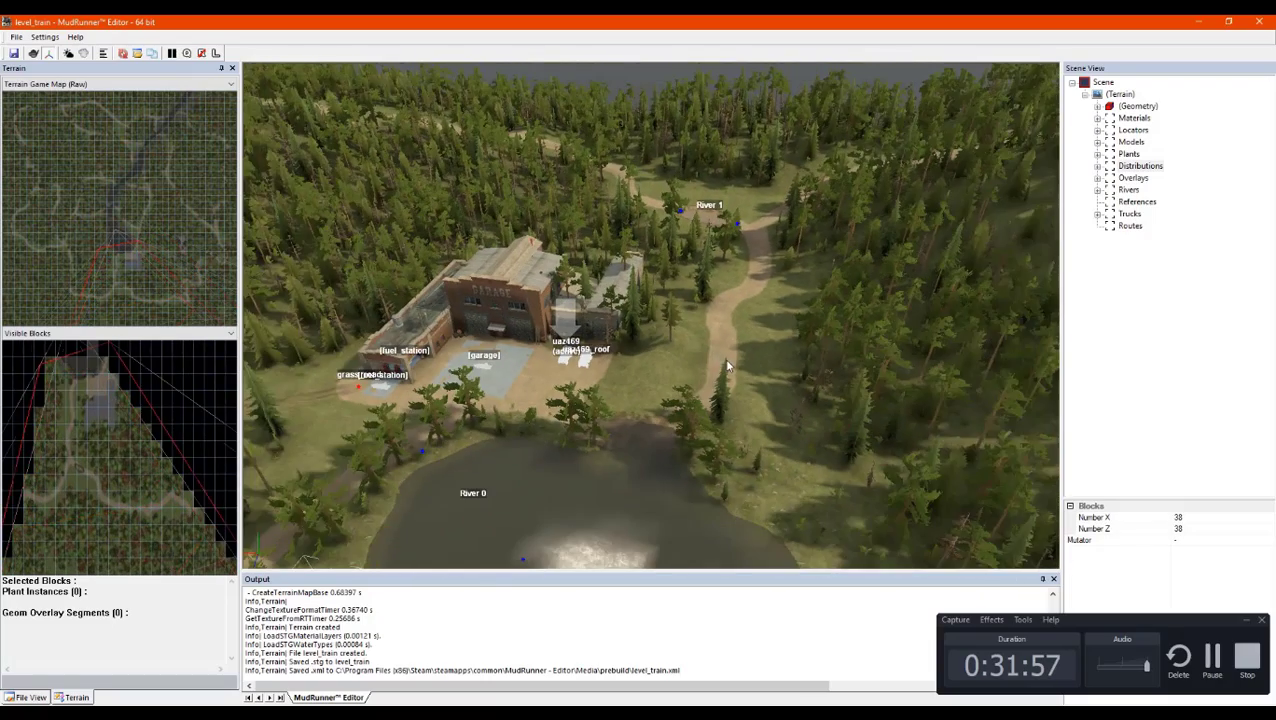
middle_drag(636, 373, 551, 334)
scroll(551, 334, down, 3)
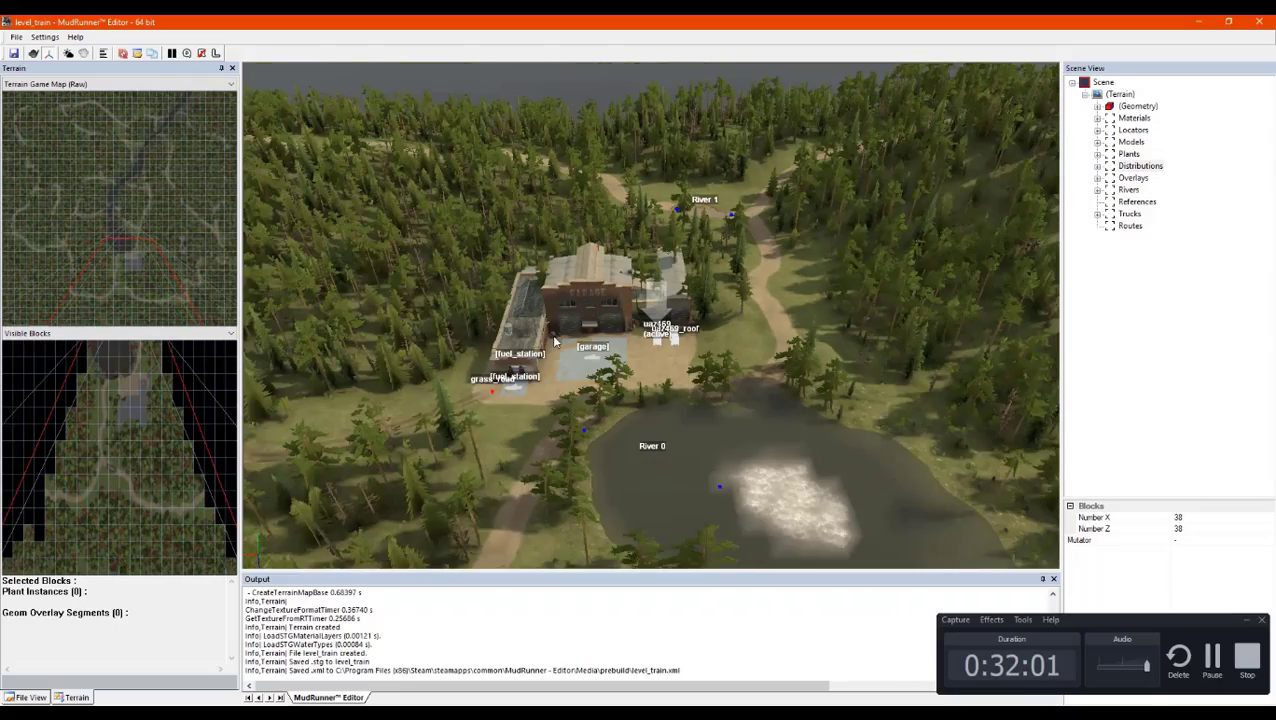
scroll(555, 341, up, 2)
scroll(555, 341, down, 2)
middle_drag(555, 341, 524, 358)
scroll(524, 358, down, 8)
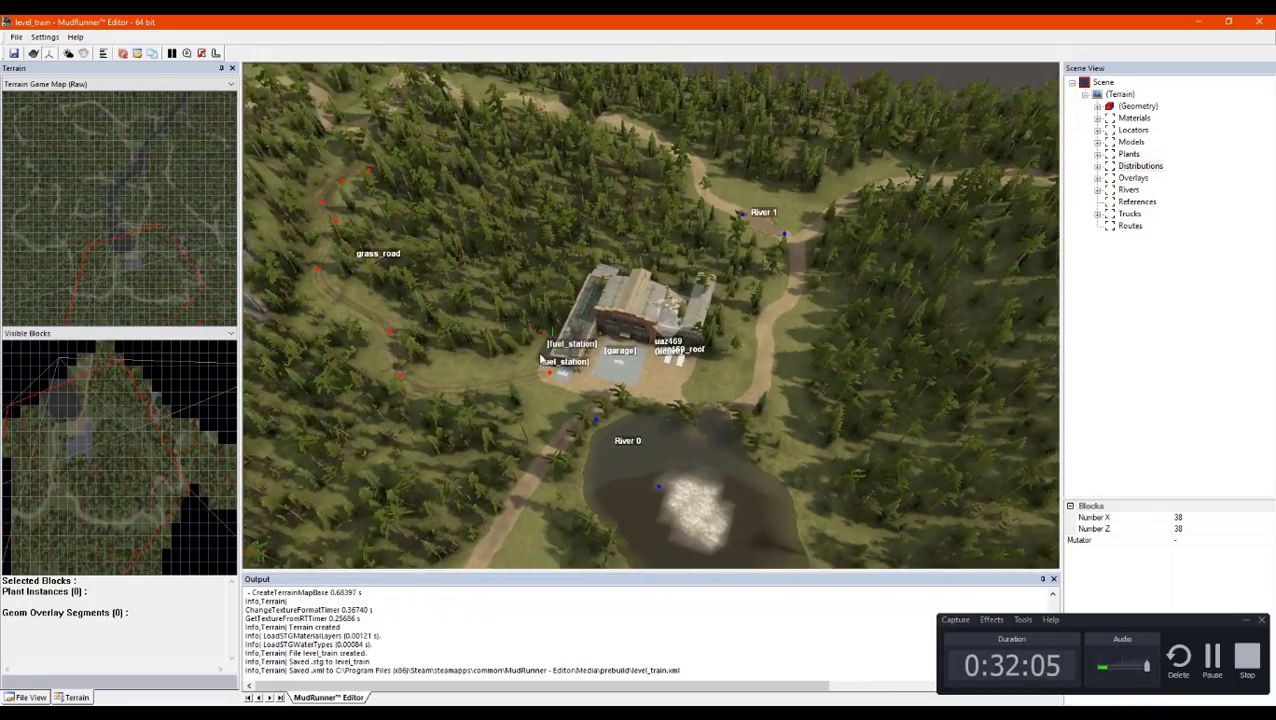
Survey the whole forested map, then inspect the clearing and road junction beside the River 0 pond up close
scroll(595, 407, down, 1)
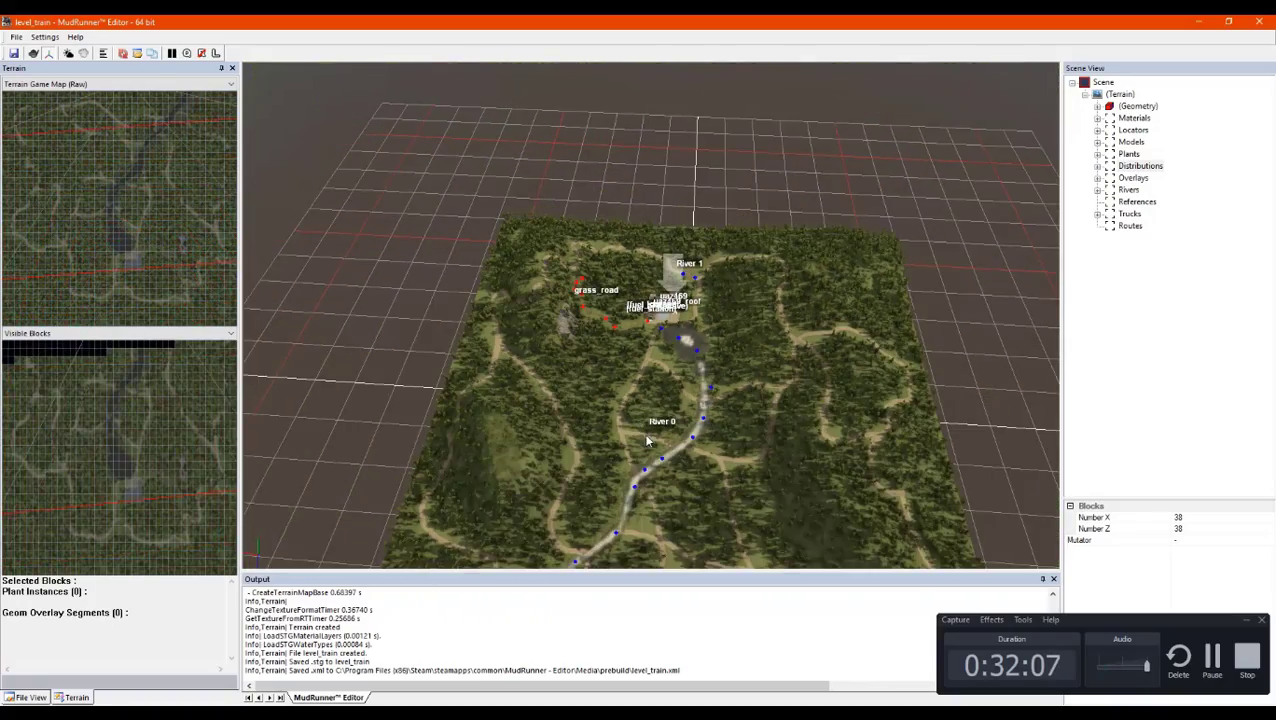
scroll(620, 463, up, 8)
scroll(626, 380, up, 8)
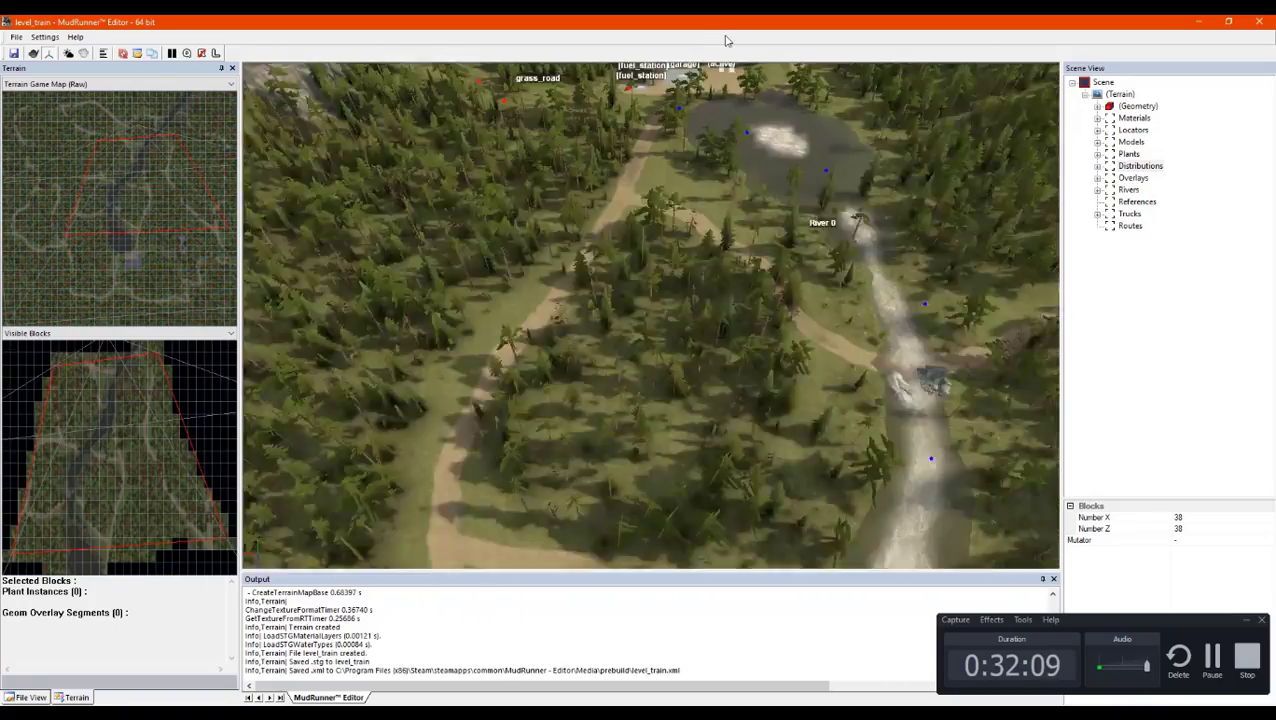
scroll(653, 262, up, 10)
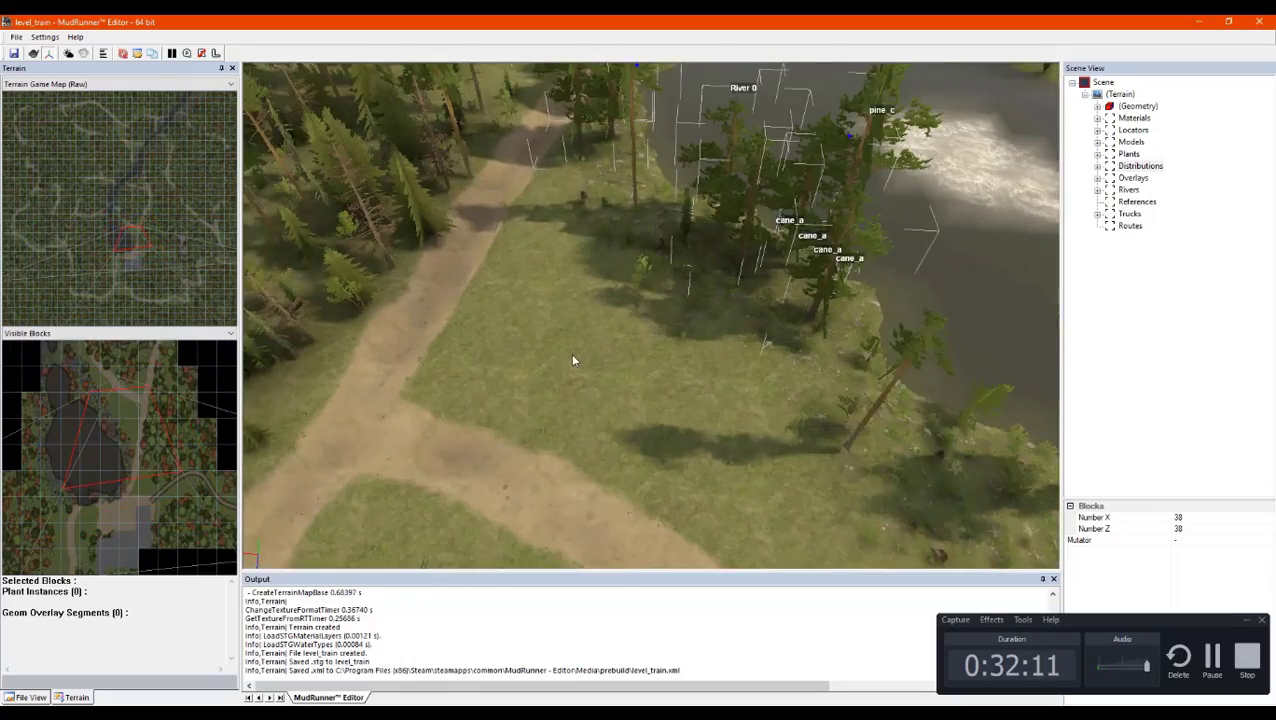
scroll(726, 323, down, 6)
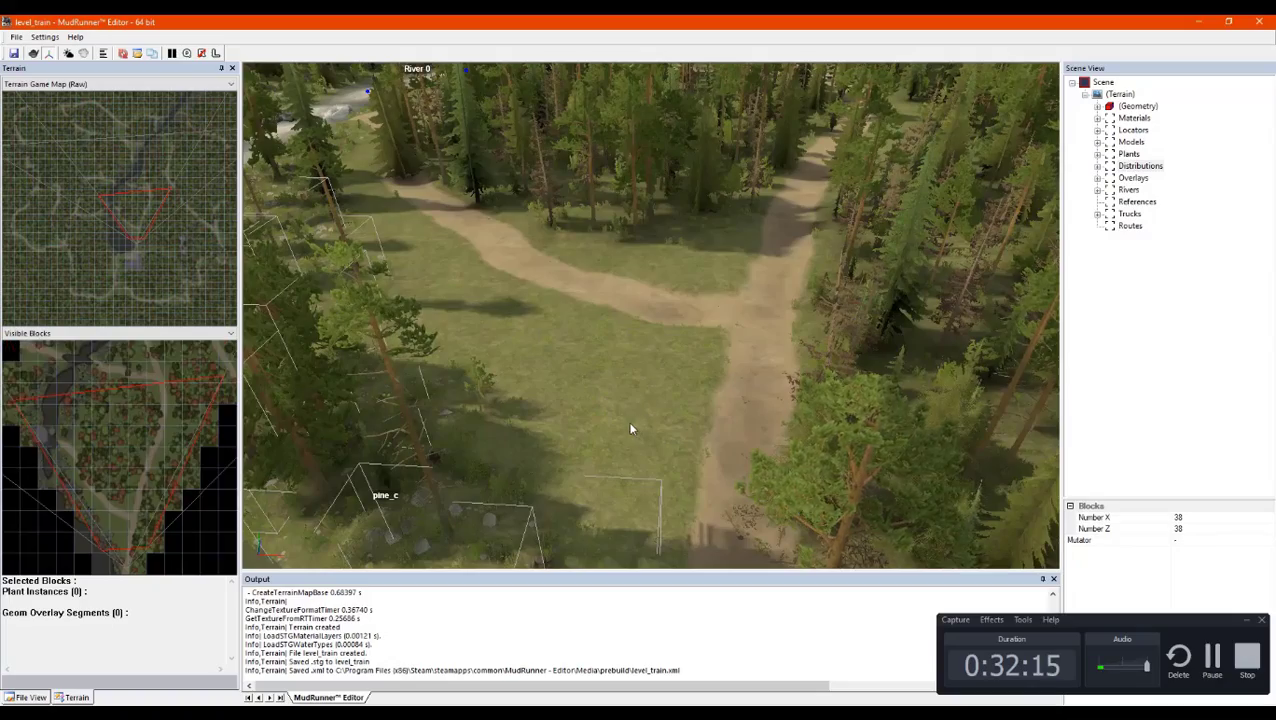
scroll(584, 391, up, 6)
scroll(594, 397, up, 6)
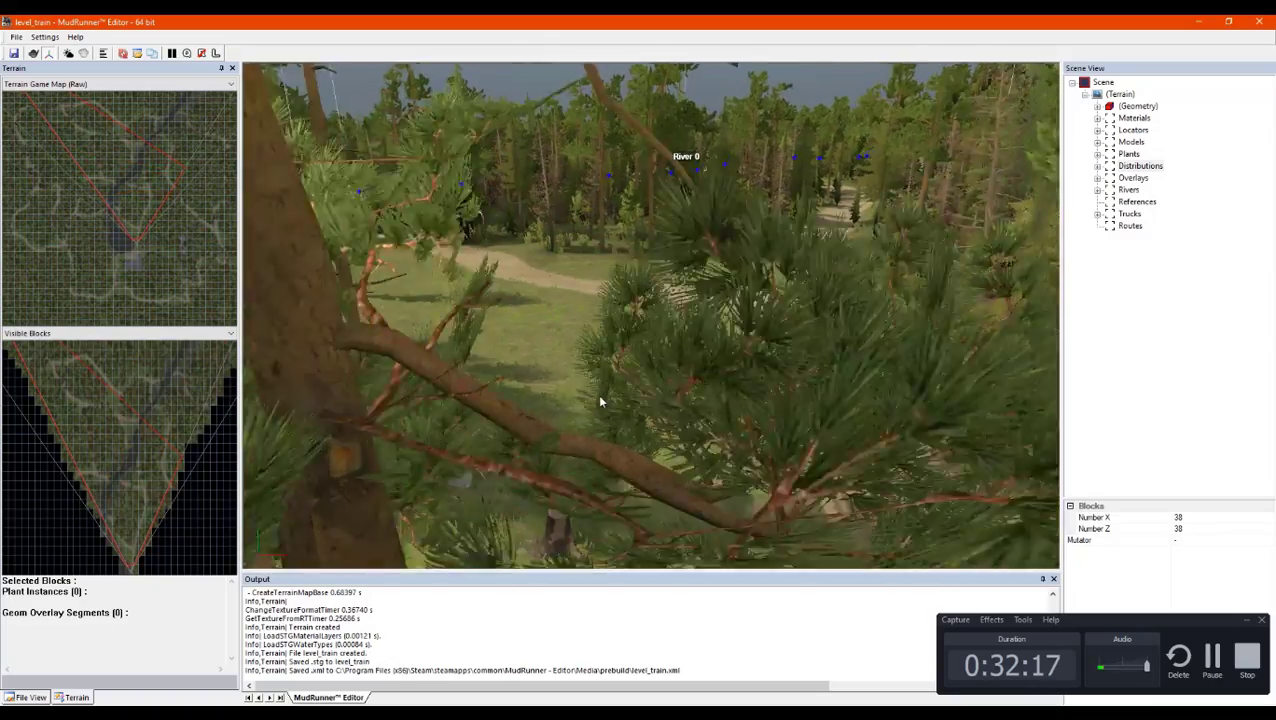
right_drag(618, 371, 607, 268)
scroll(652, 358, down, 10)
scroll(607, 270, down, 3)
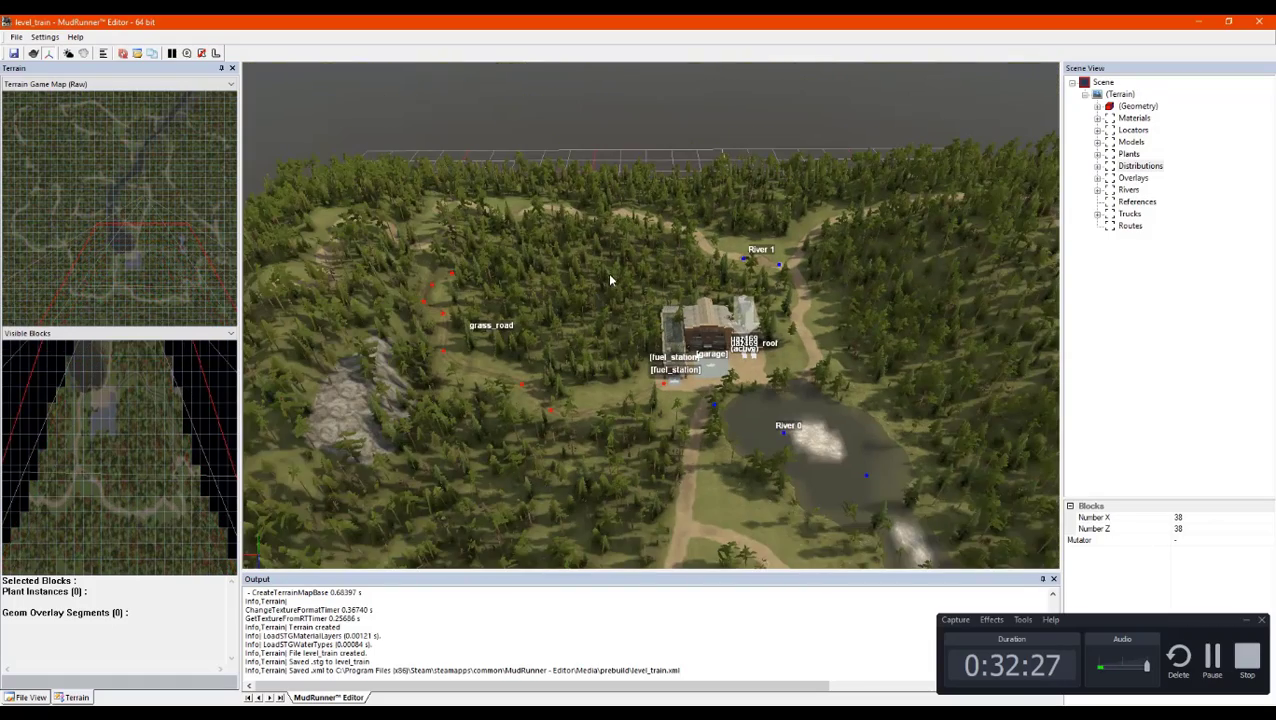
Review the wider forest cover around the pond, then inspect the garage, fuel stations and parked trucks up close
scroll(625, 319, down, 3)
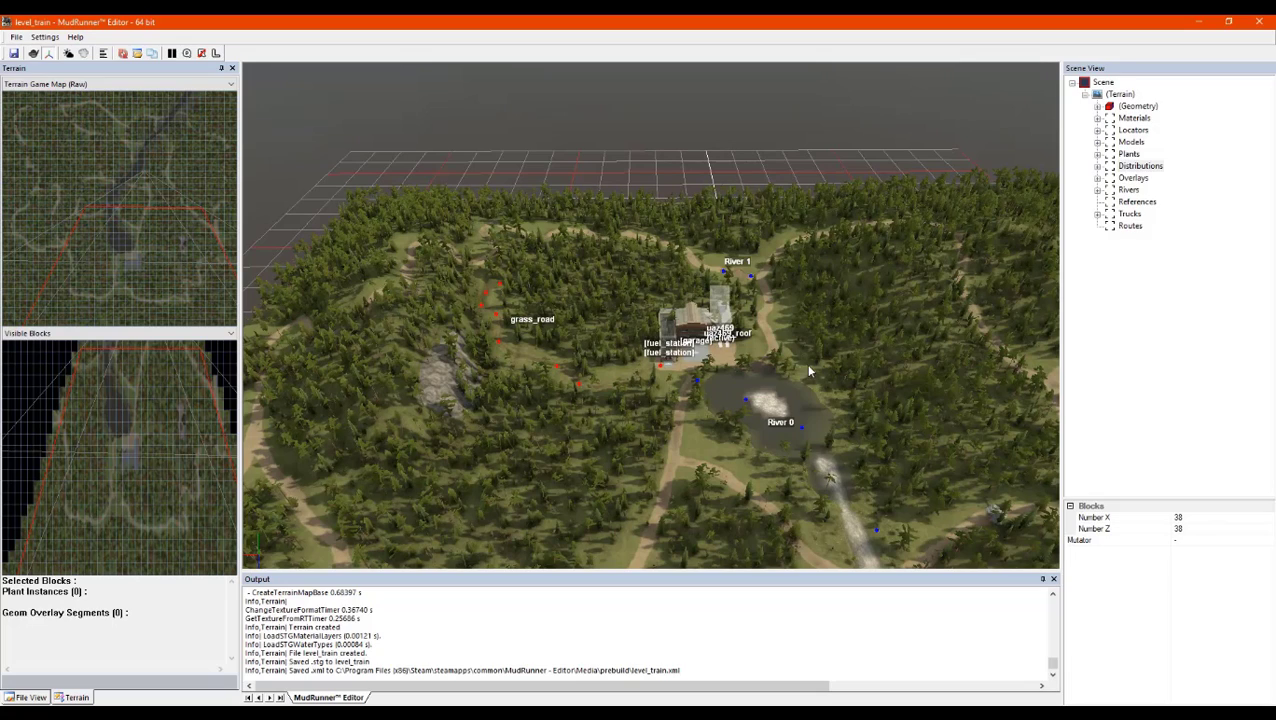
scroll(808, 354, up, 5)
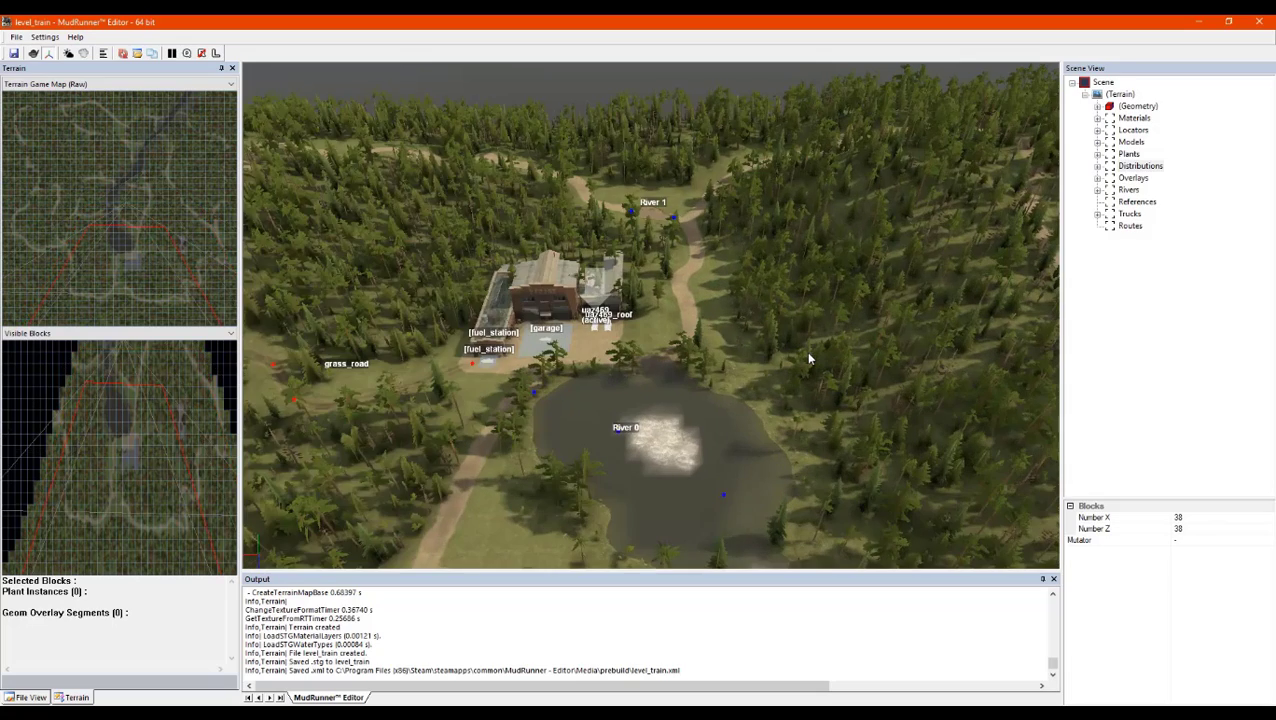
scroll(635, 361, down, 4)
scroll(464, 281, up, 5)
scroll(630, 340, up, 5)
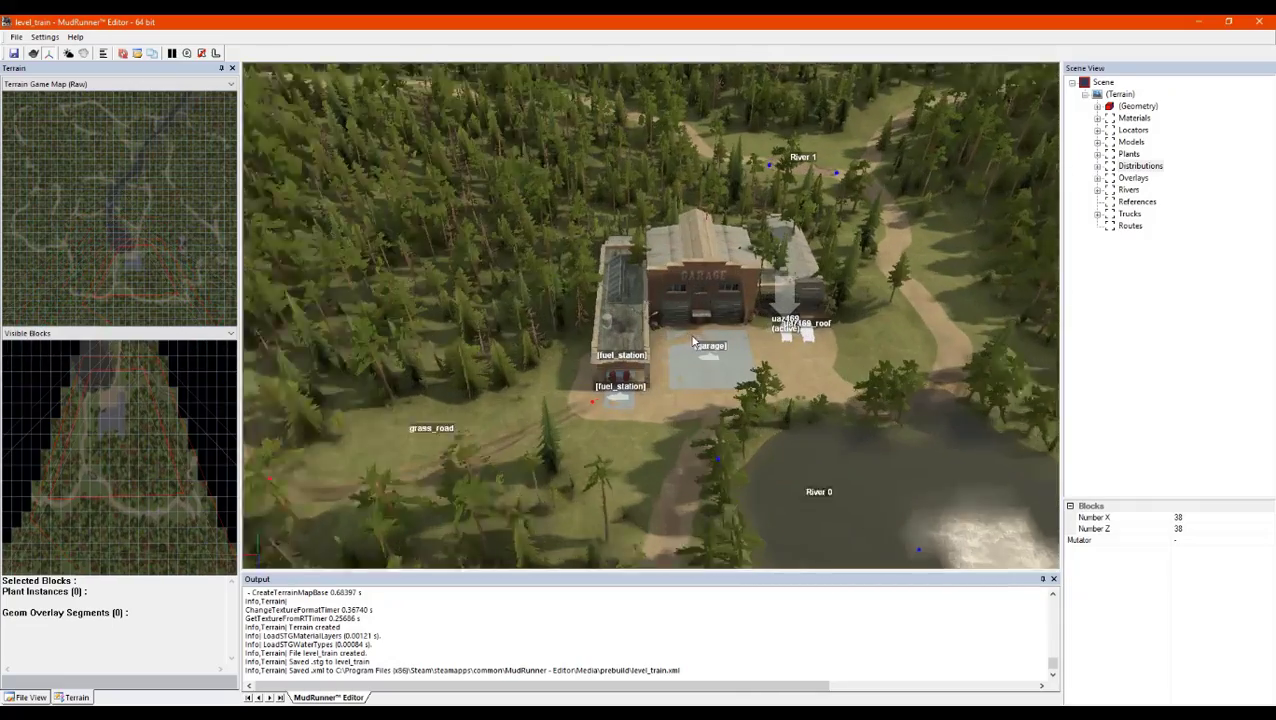
scroll(736, 370, down, 2)
mouse_move(766, 378)
middle_down()
mouse_move(737, 367)
mouse_move(760, 378)
middle_up()
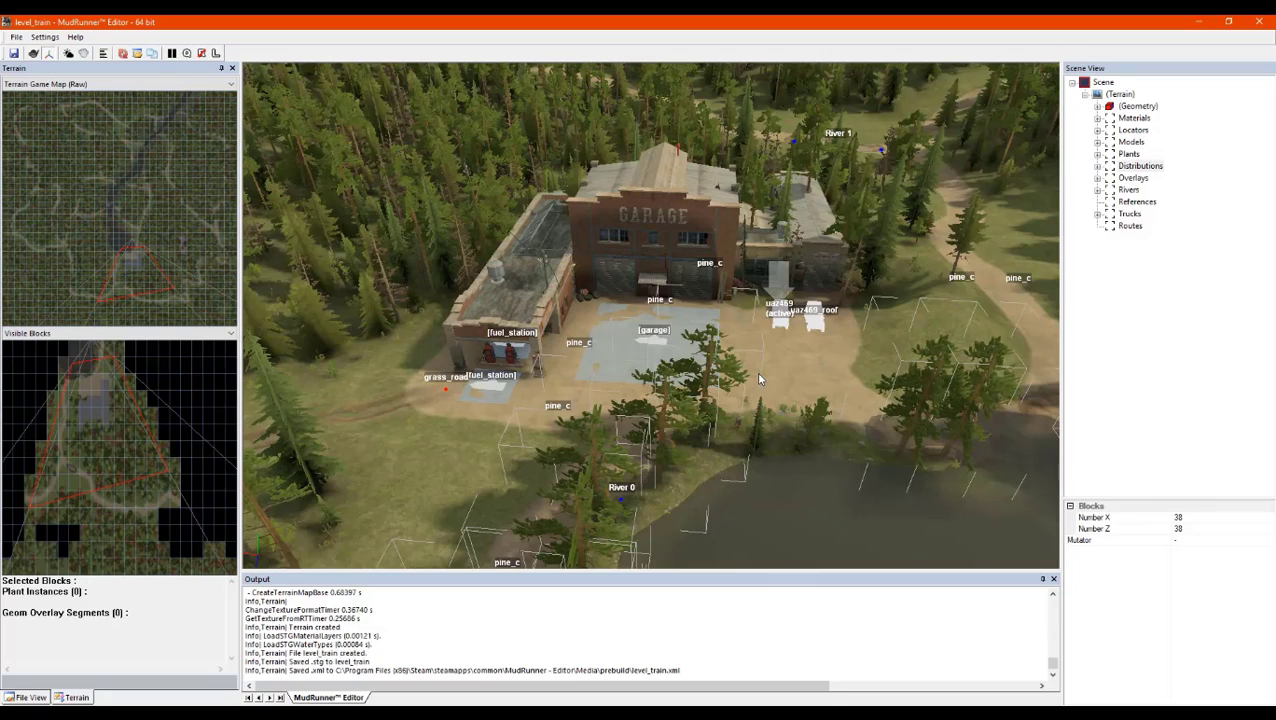
click(213, 713)
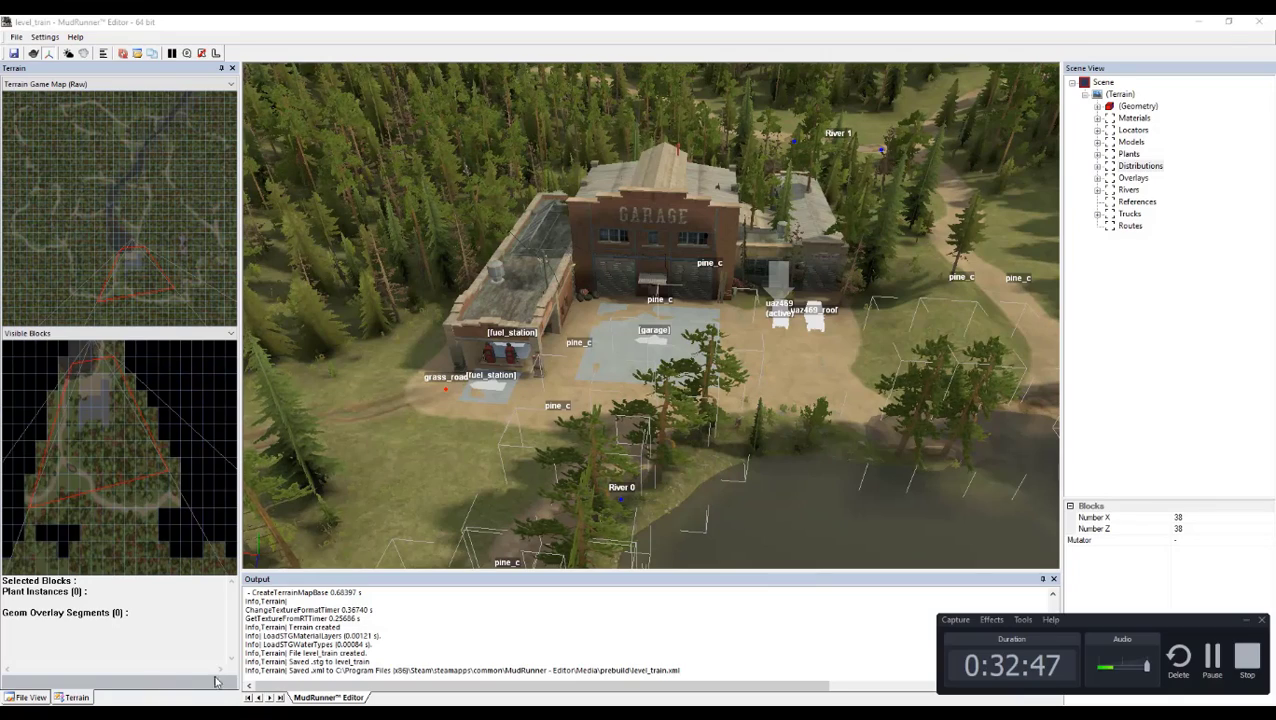